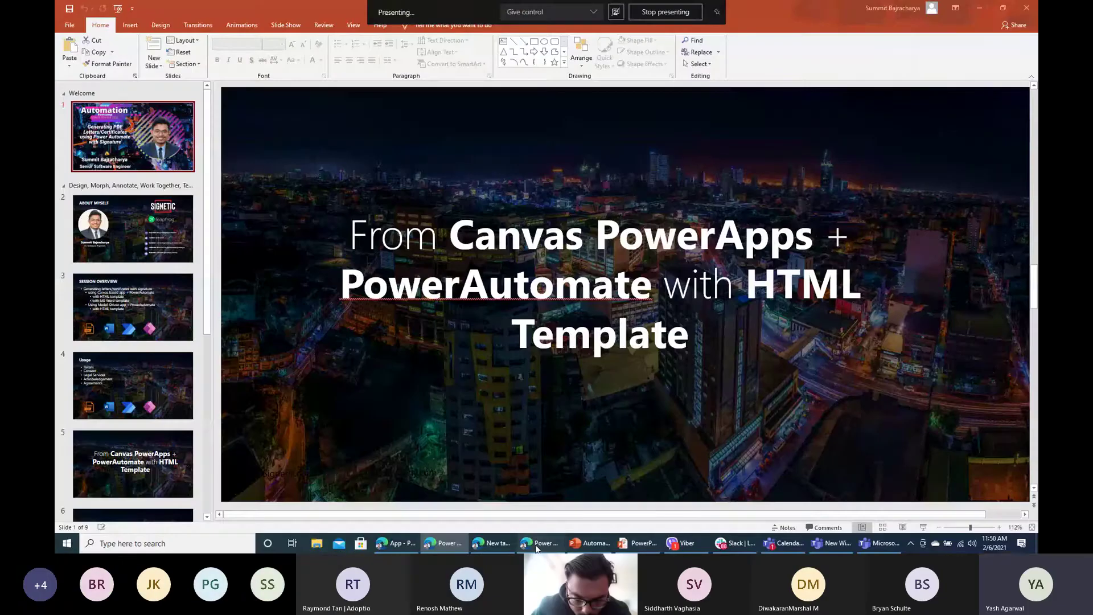
Step: Switch Power Apps to the Seattle App Lab (default) environment
left_click(536, 546)
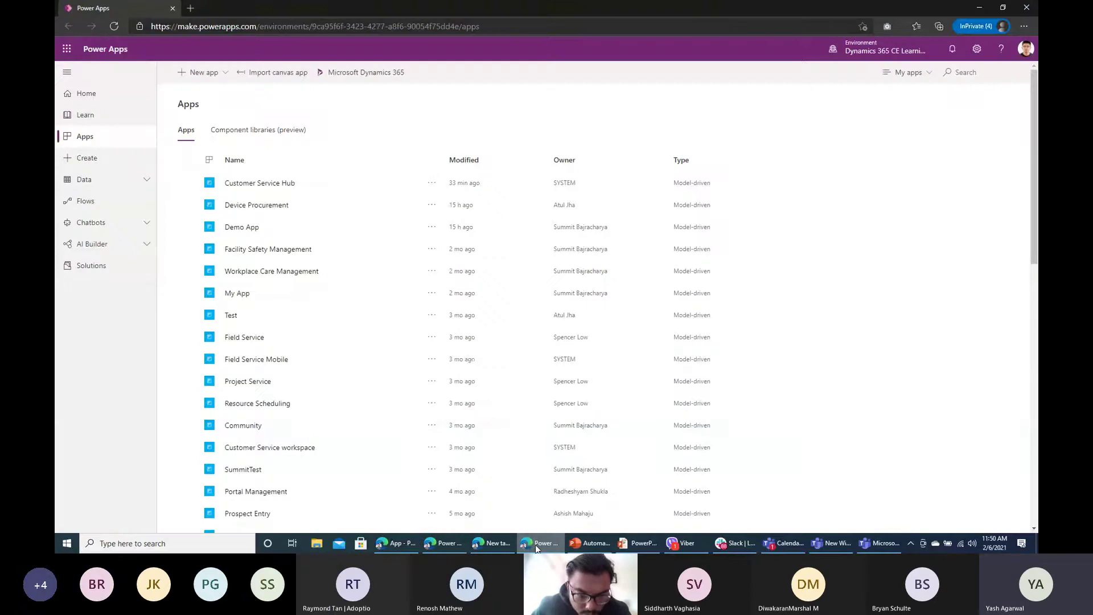
left_click(877, 47)
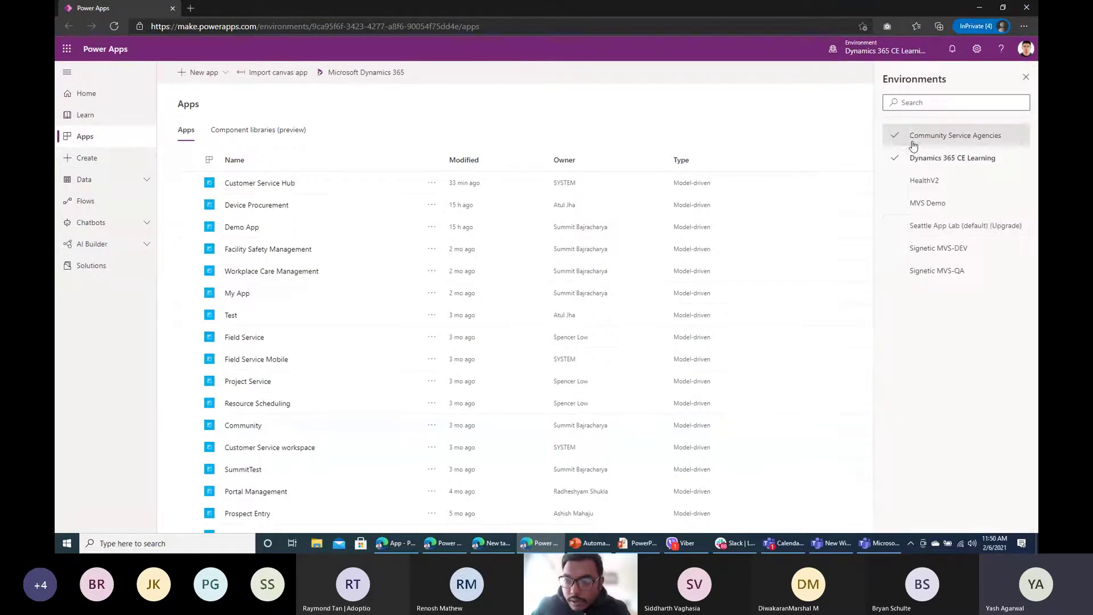
left_click(947, 227)
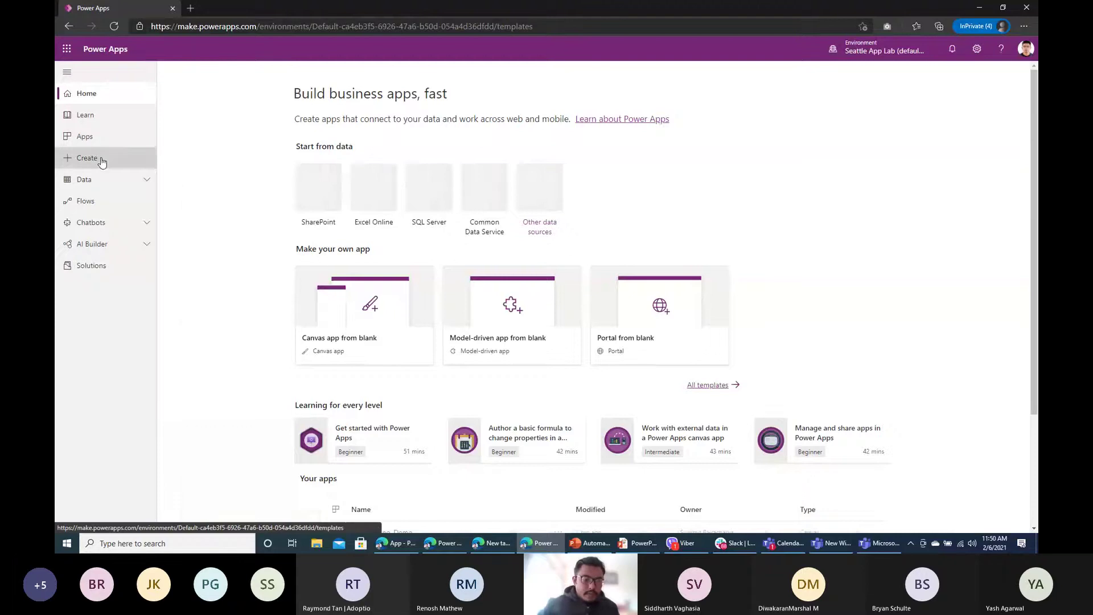
Step: Go to the Create page, opening and closing the blank canvas app dialog unused
left_click(85, 158)
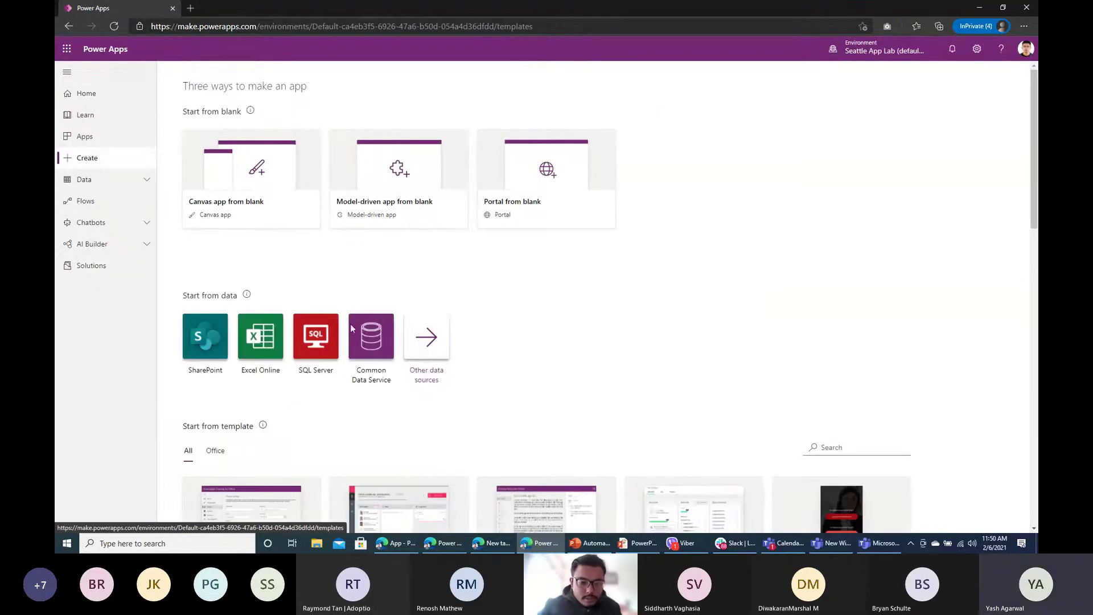
left_click(275, 207)
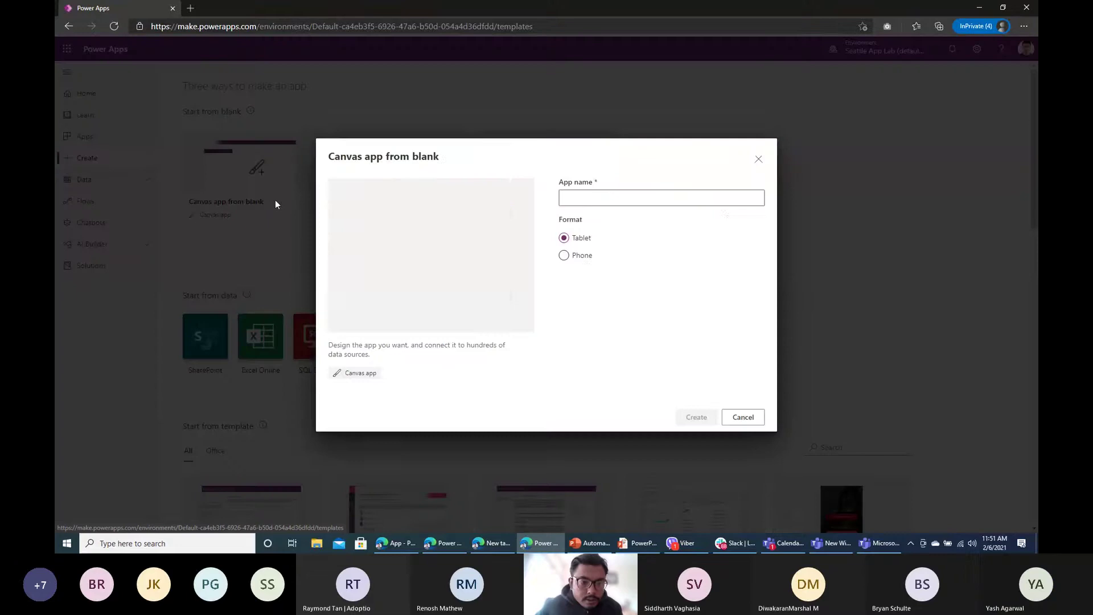
left_click(669, 193)
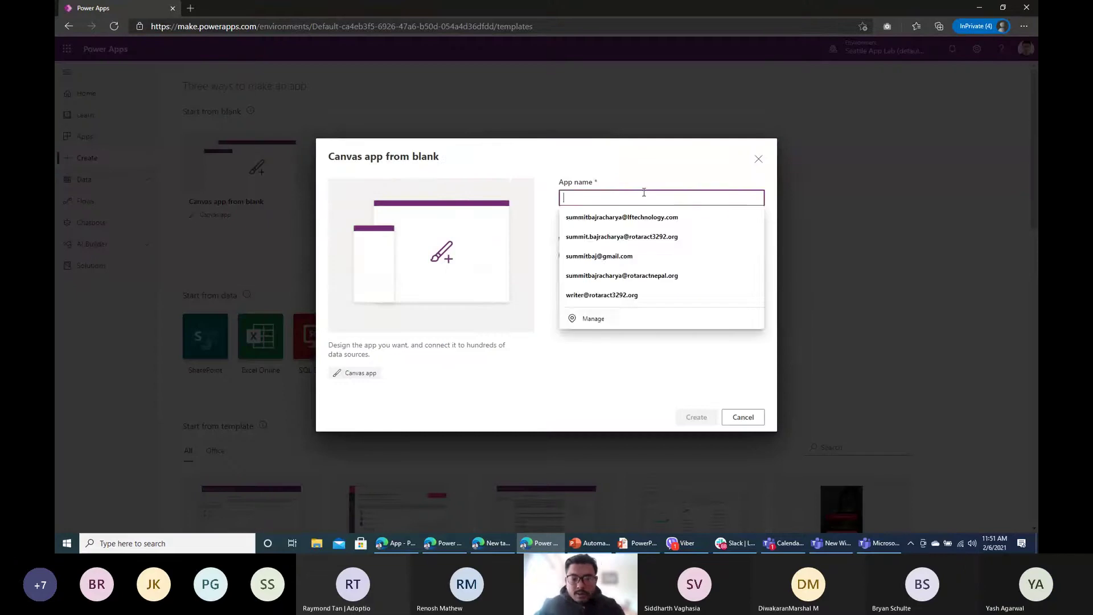
left_click(759, 160)
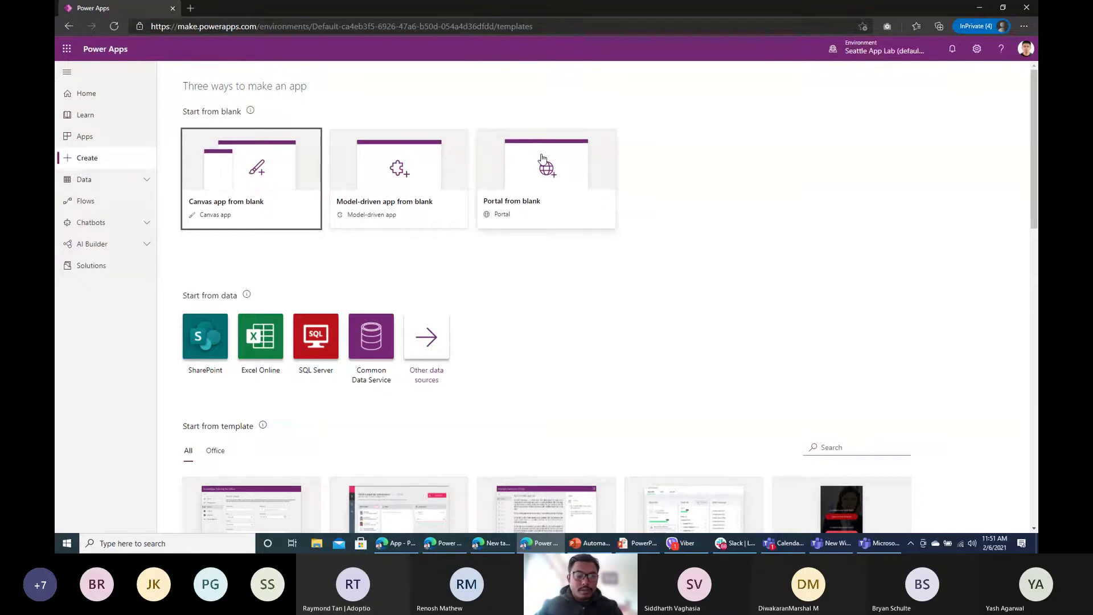
Step: Create a blank tablet-format canvas app named 'Signature App'
left_click(267, 176)
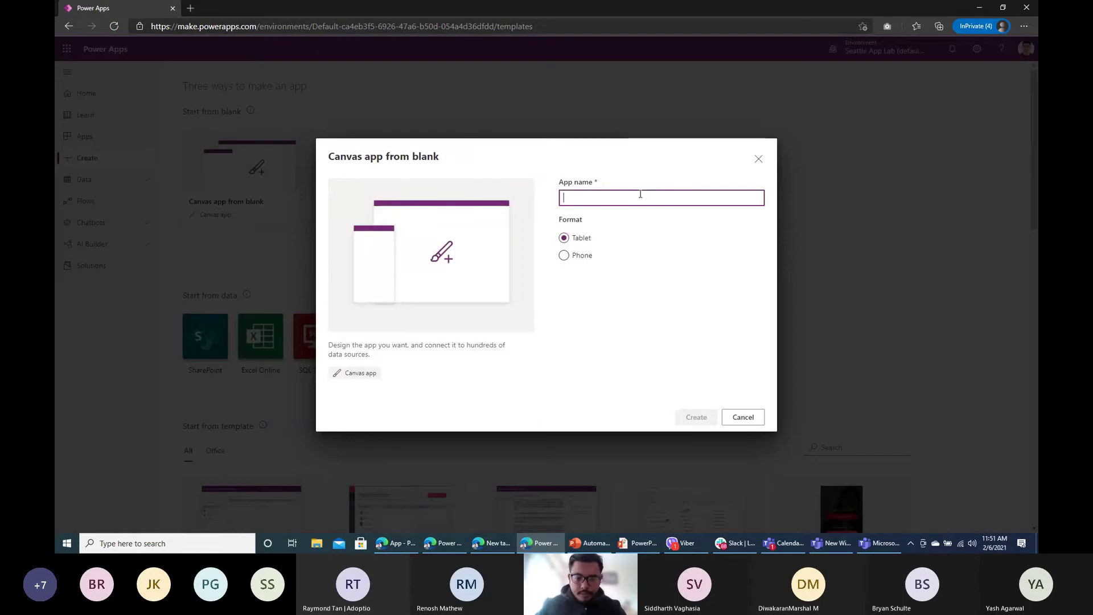
type("Signature App")
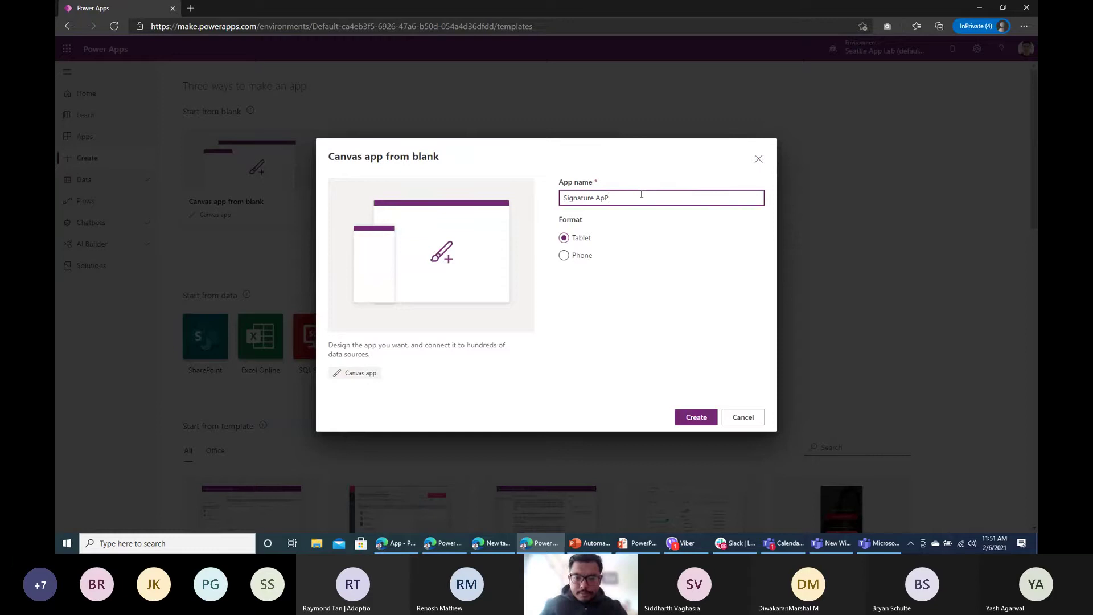
left_click(694, 418)
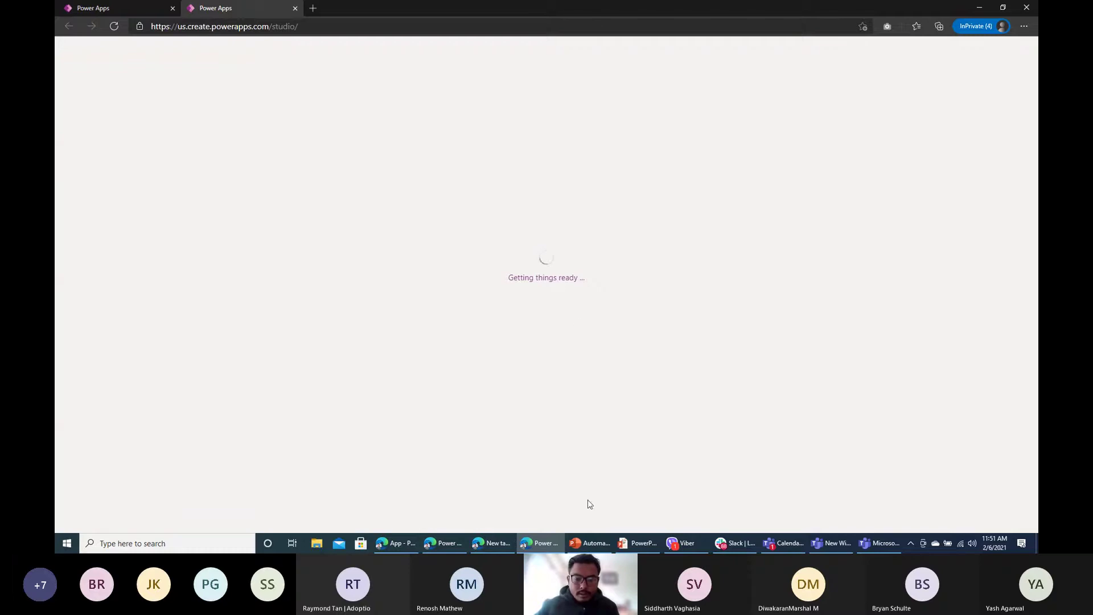
Step: Browse the Summit (D:) drive in the file browser, then minimize it
left_click(317, 543)
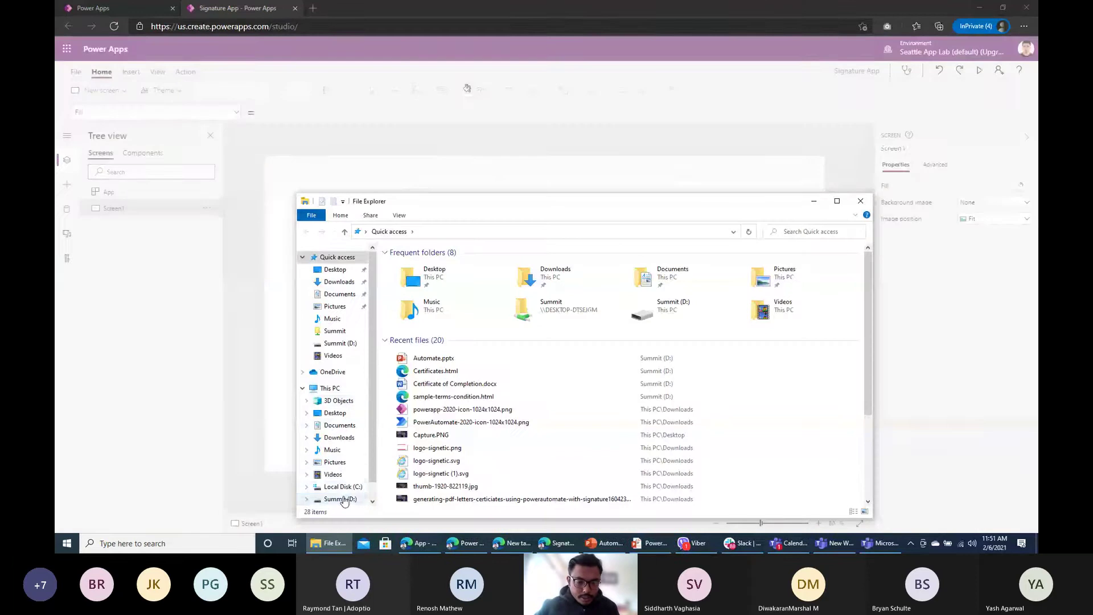
left_click(340, 499)
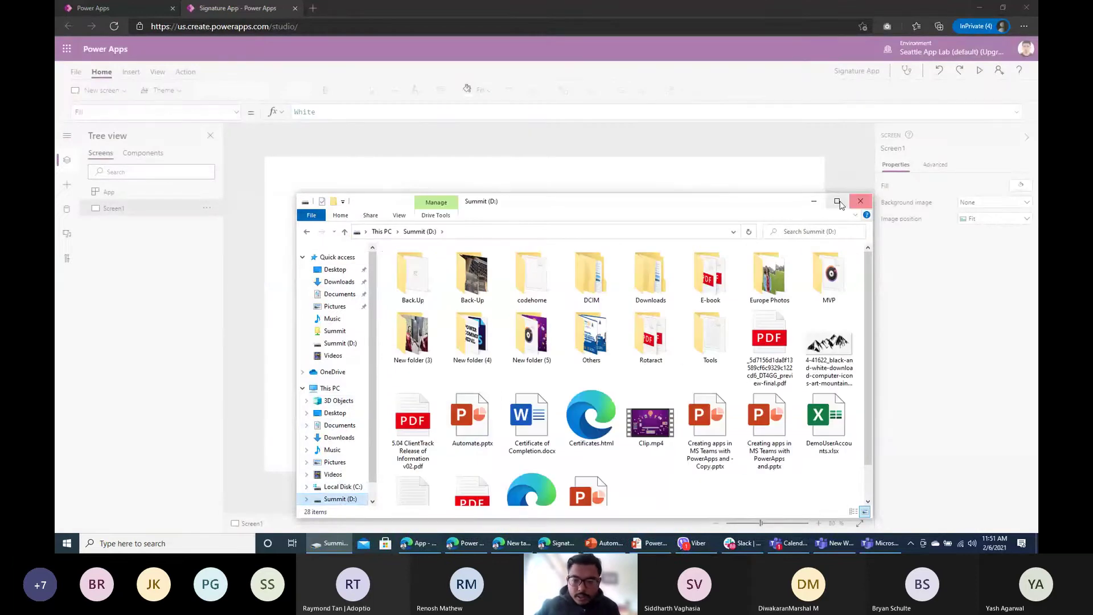
left_click(814, 201)
Step: Dismiss the welcome dialog and insert a Pen input control onto Screen1
left_click(633, 348)
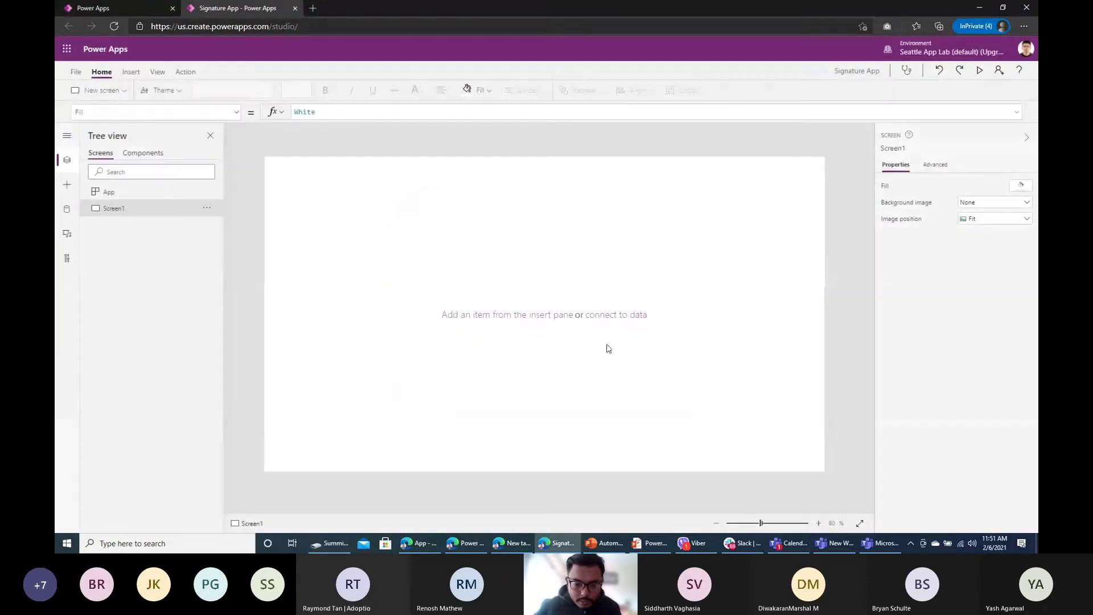
left_click(130, 72)
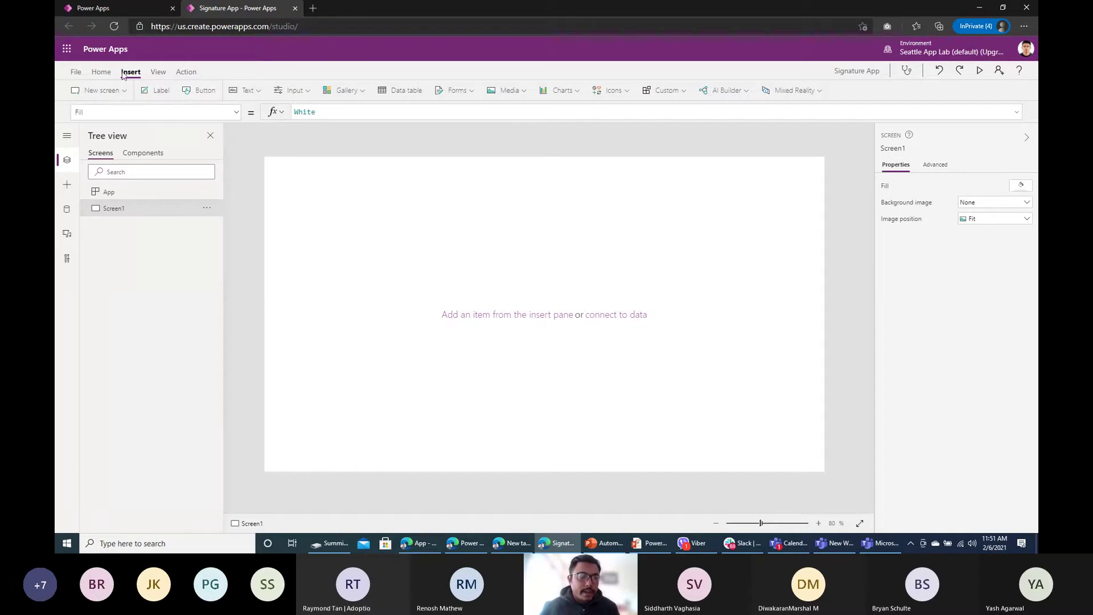
left_click(246, 92)
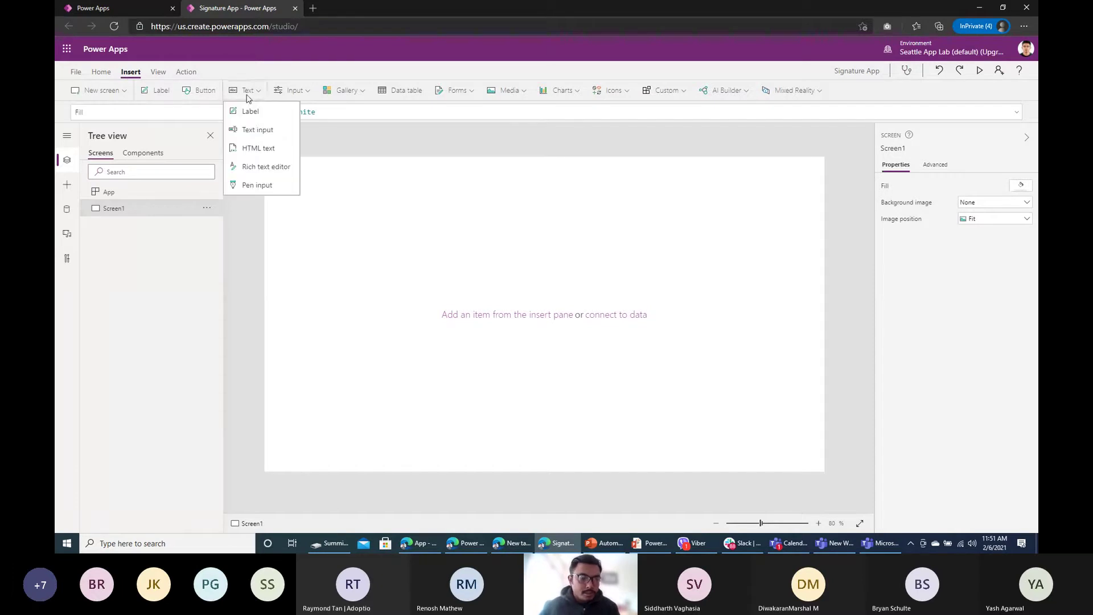
left_click(292, 91)
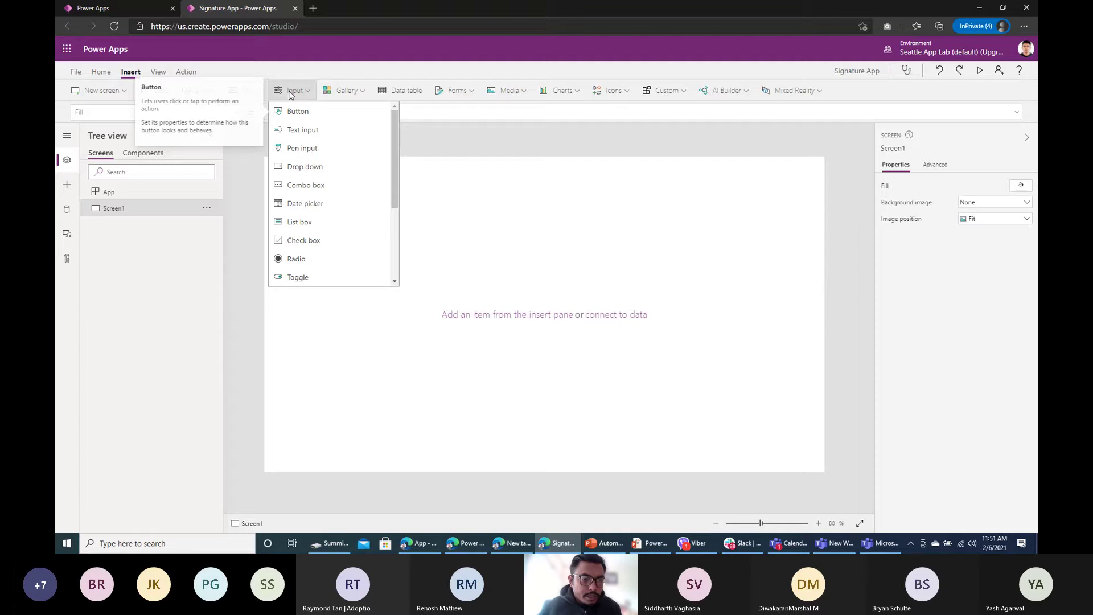
left_click(317, 156)
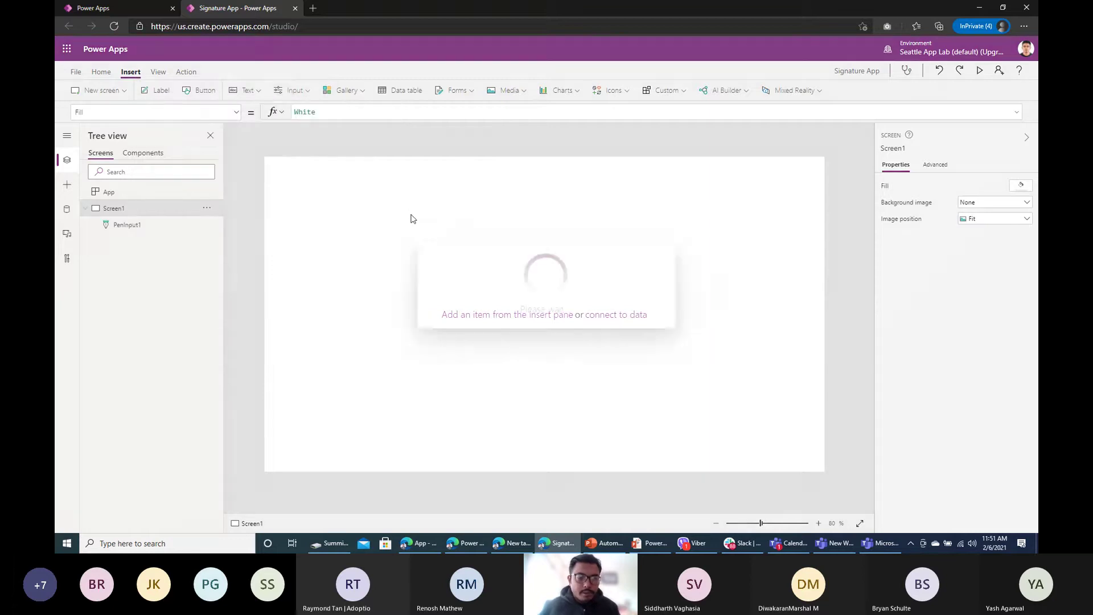
Step: Move the pen input to the top-left and enlarge it to 1345 by 620
left_click_drag(432, 267, 808, 399)
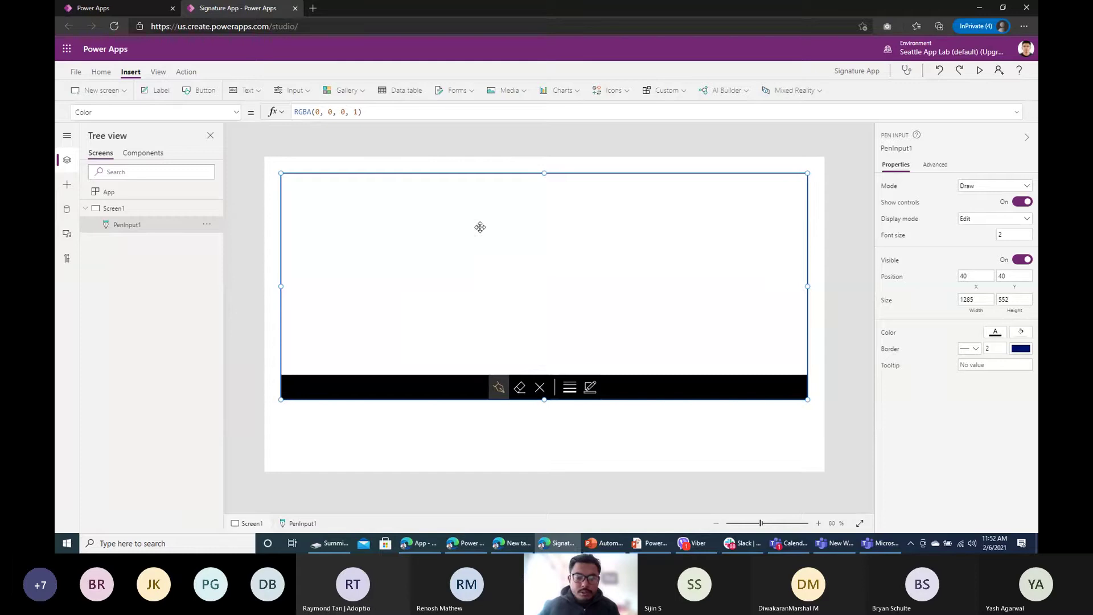
left_click_drag(480, 227, 463, 214)
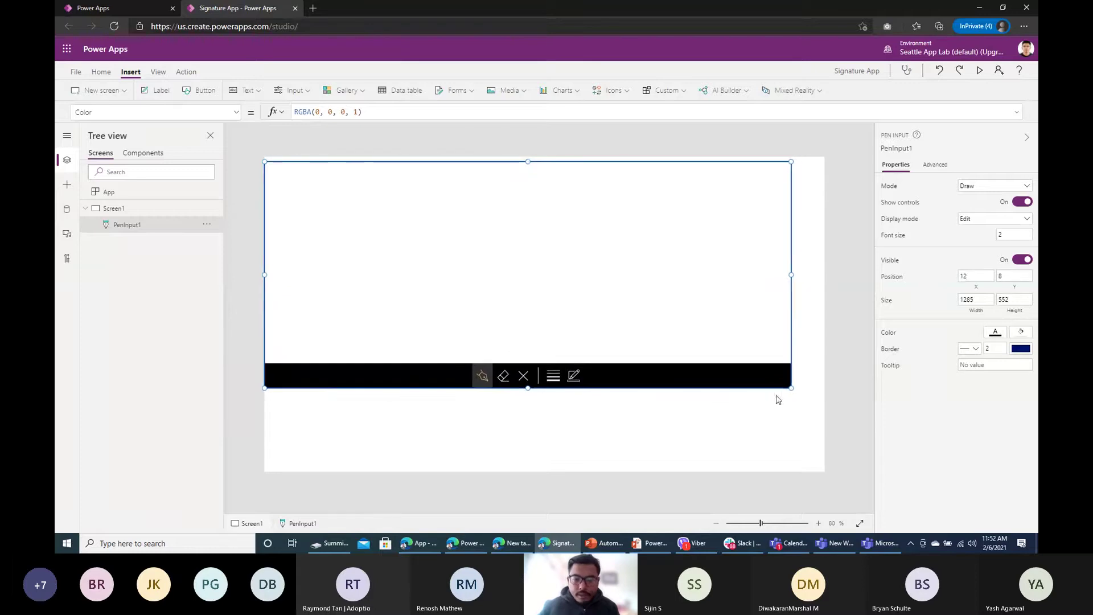
left_click_drag(792, 389, 817, 417)
left_click(673, 432)
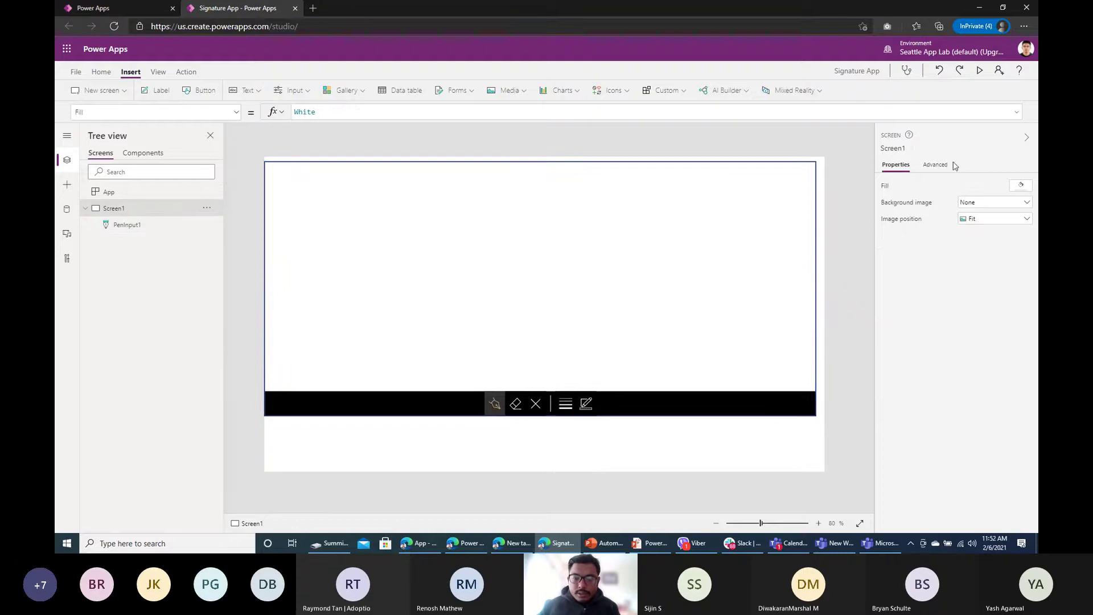
left_click(503, 331)
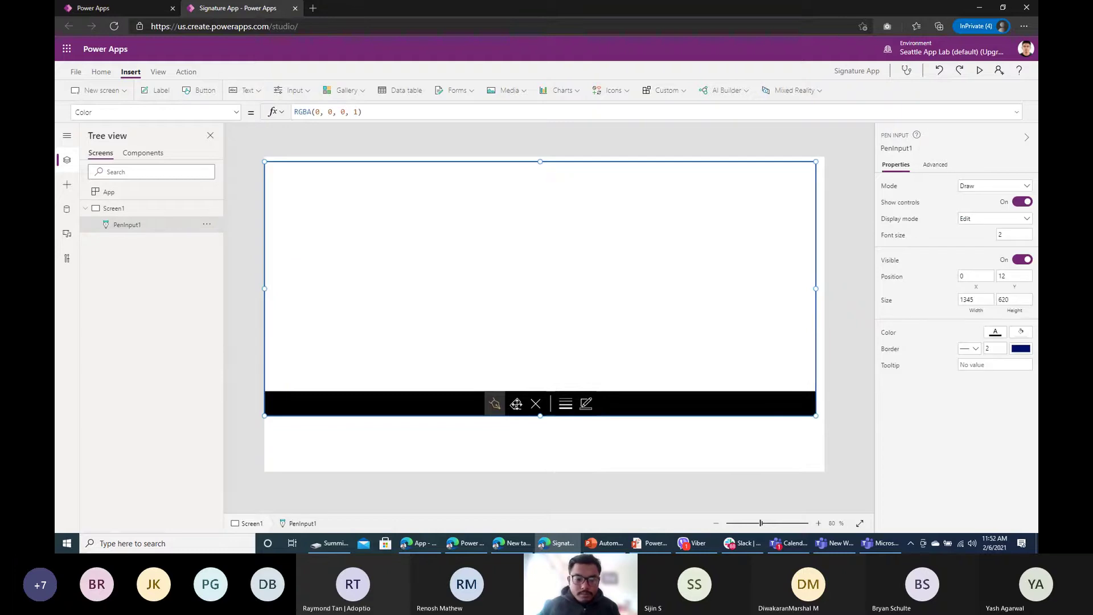
left_click_drag(493, 404, 498, 402)
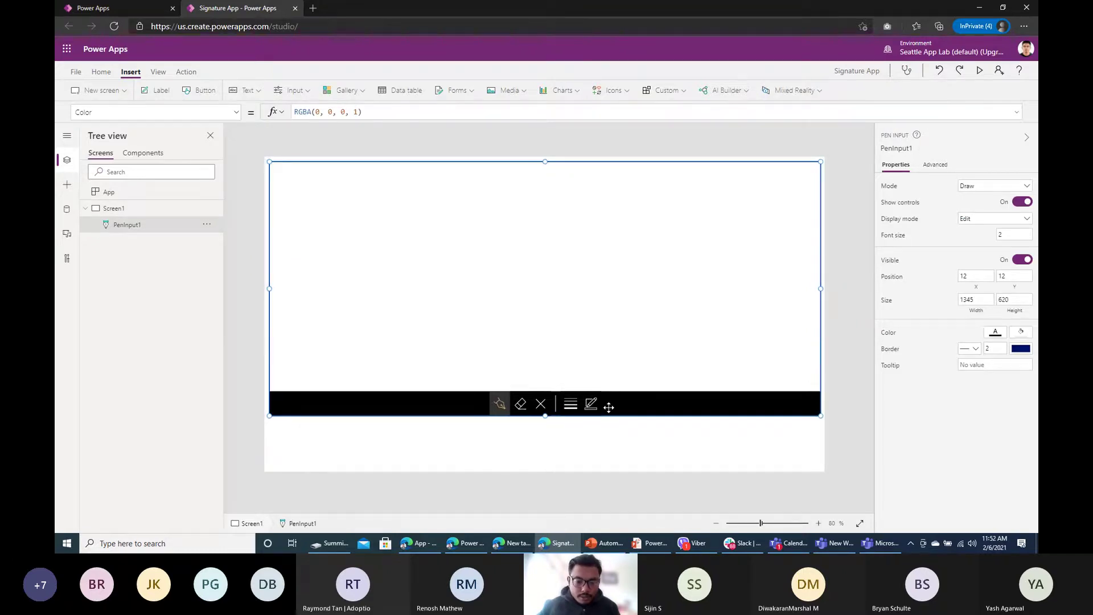
Step: Set the pen input's ShowControls property to false, then back to true
left_click(236, 112)
scroll(146, 243, "down", 5)
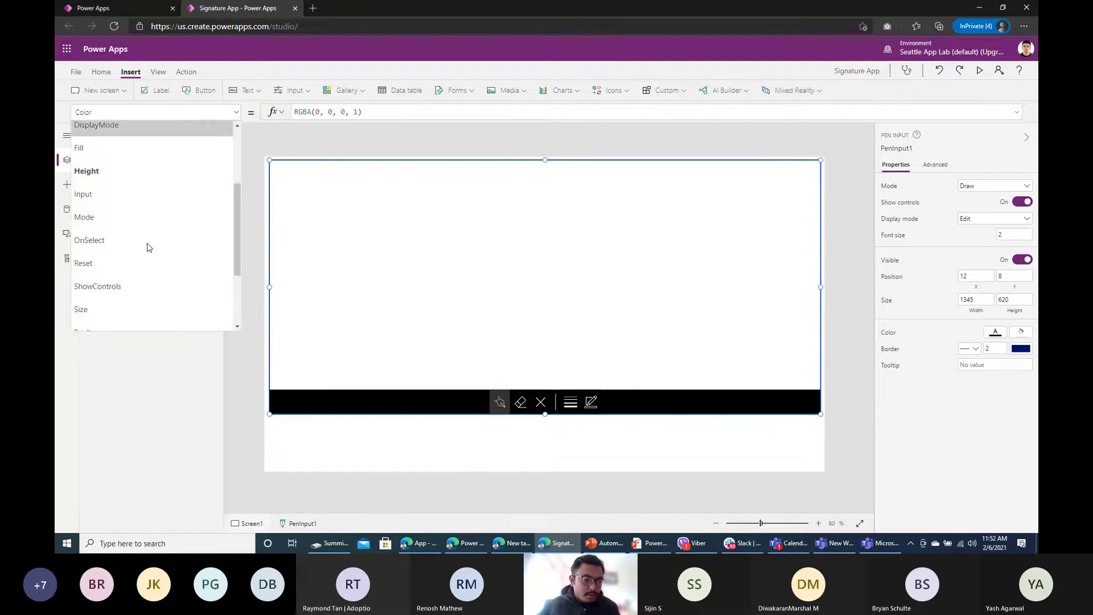
left_click(147, 179)
double_click(339, 111)
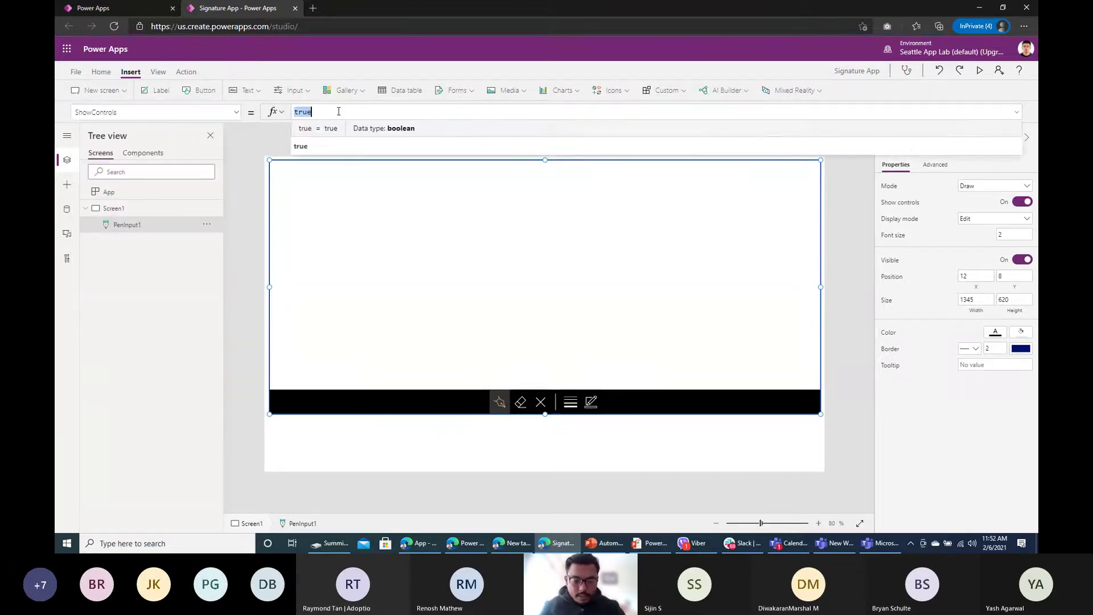
type("false")
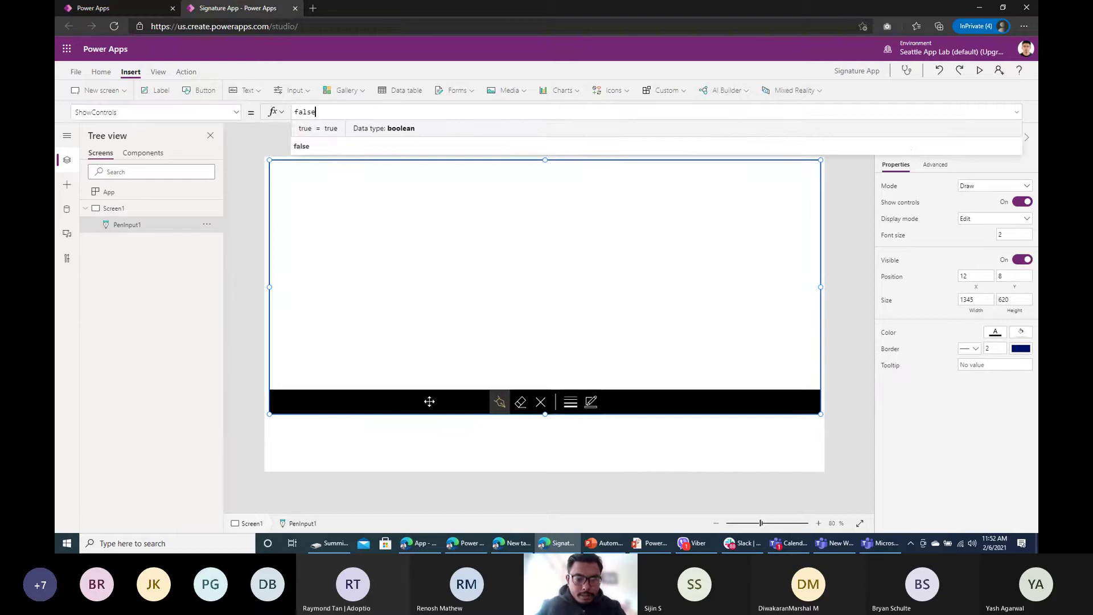
left_click(261, 155)
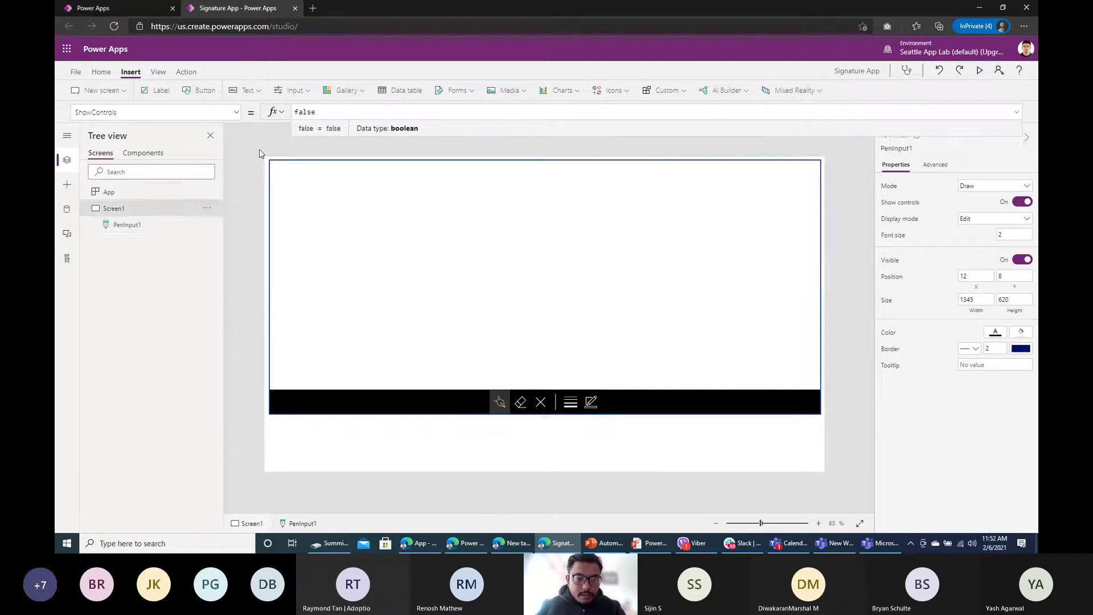
left_click(347, 226)
double_click(344, 116)
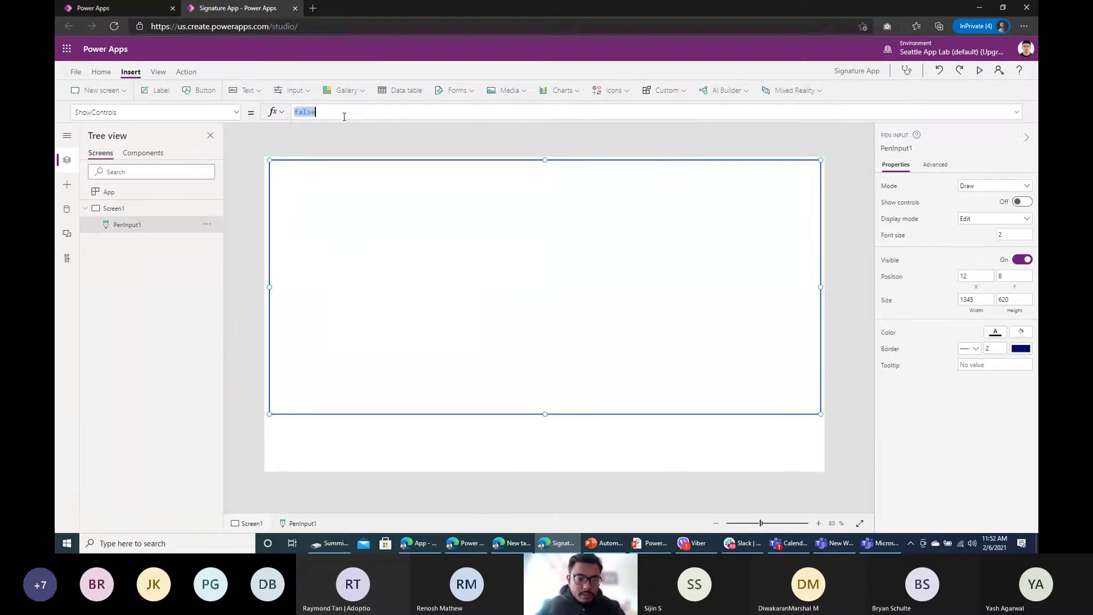
type("true")
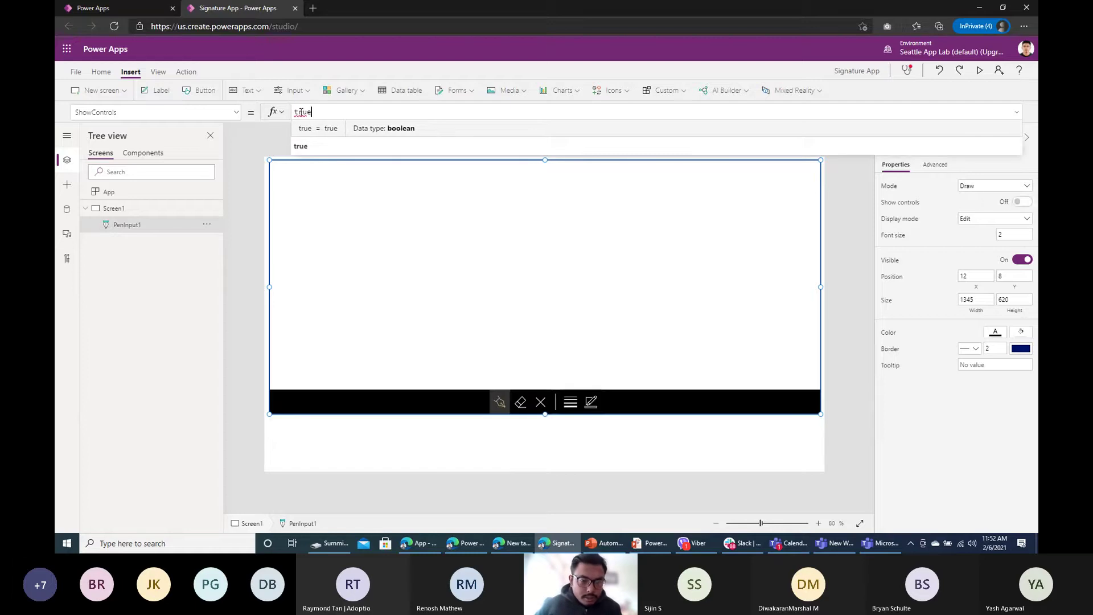
left_click(501, 476)
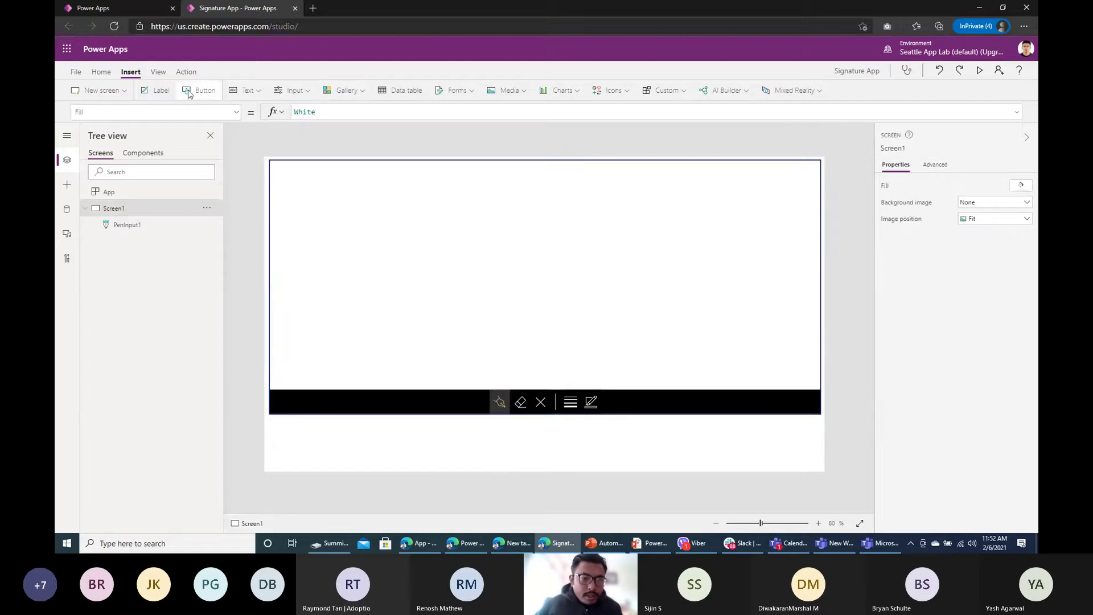
Step: Add a bottom-right button about 267 by 78 labelled 'Generate', then insert a text input
left_click_drag(311, 181, 722, 440)
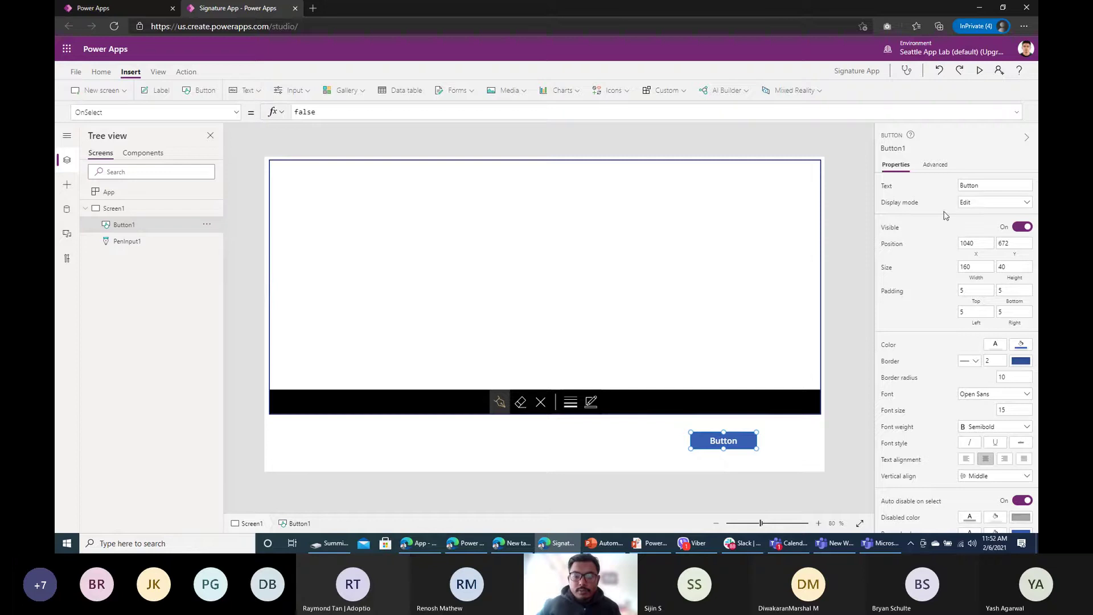
left_click_drag(758, 449, 801, 464)
type("G")
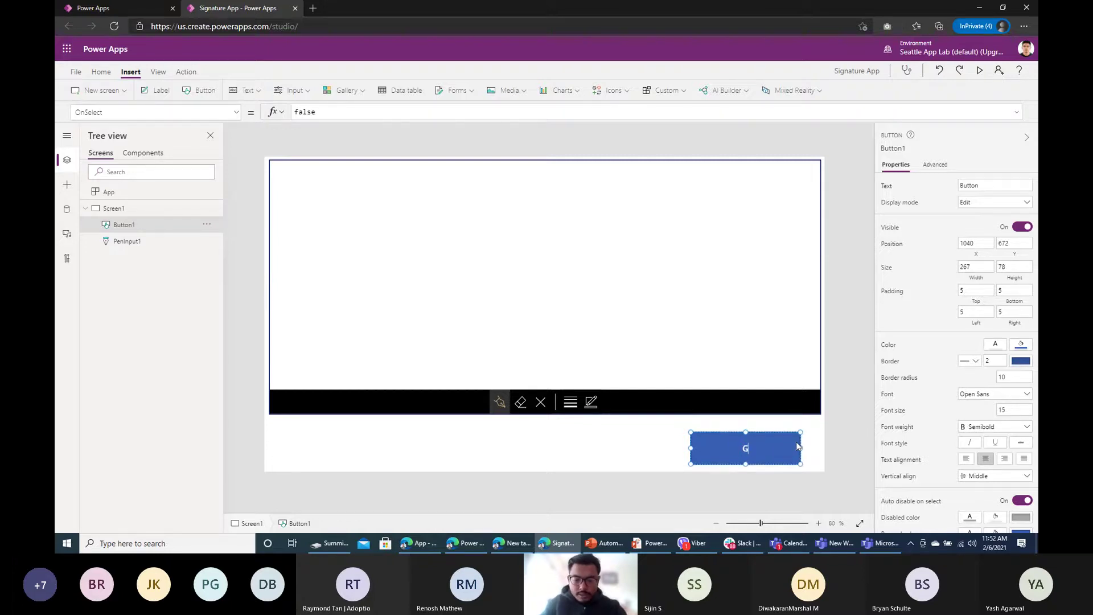
type("rmrt")
key("BackSpace")
key("BackSpace")
key("BackSpace")
key("BackSpace")
type("e")
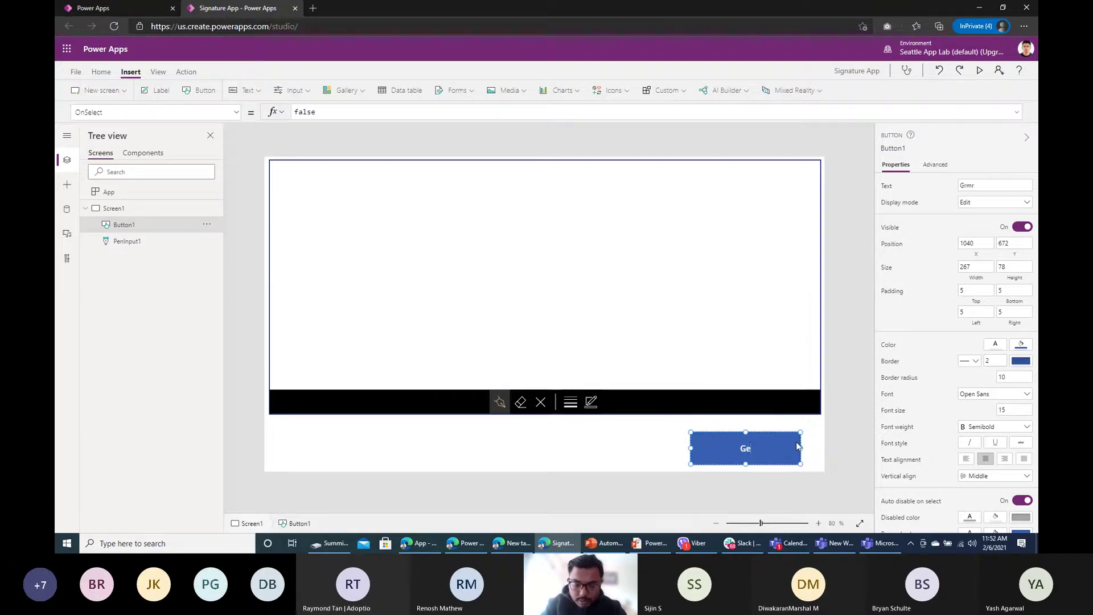
type("nerate")
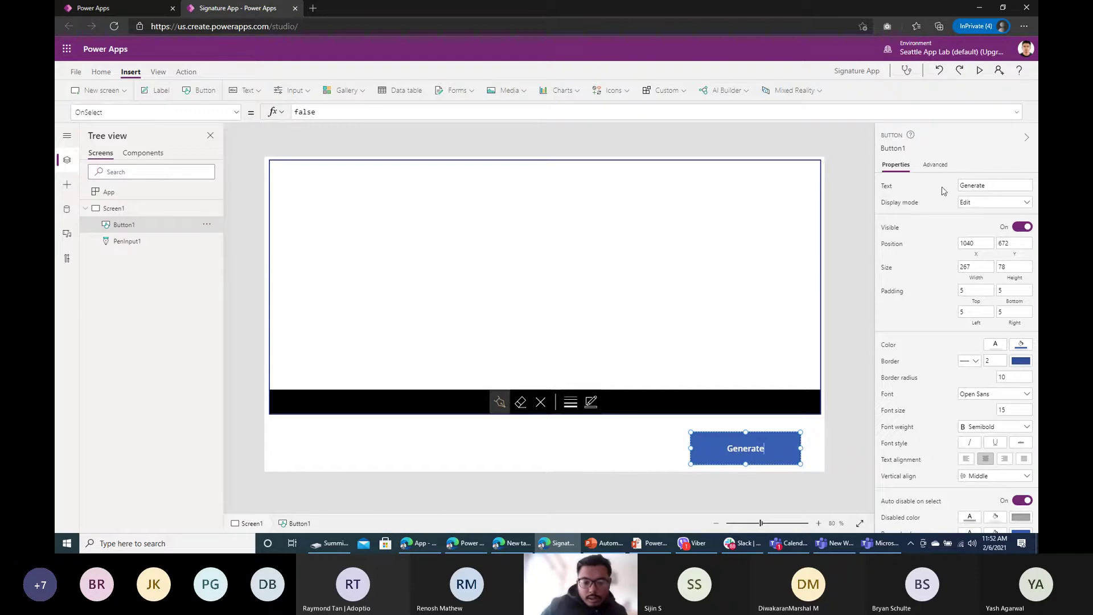
left_click(240, 91)
left_click(268, 130)
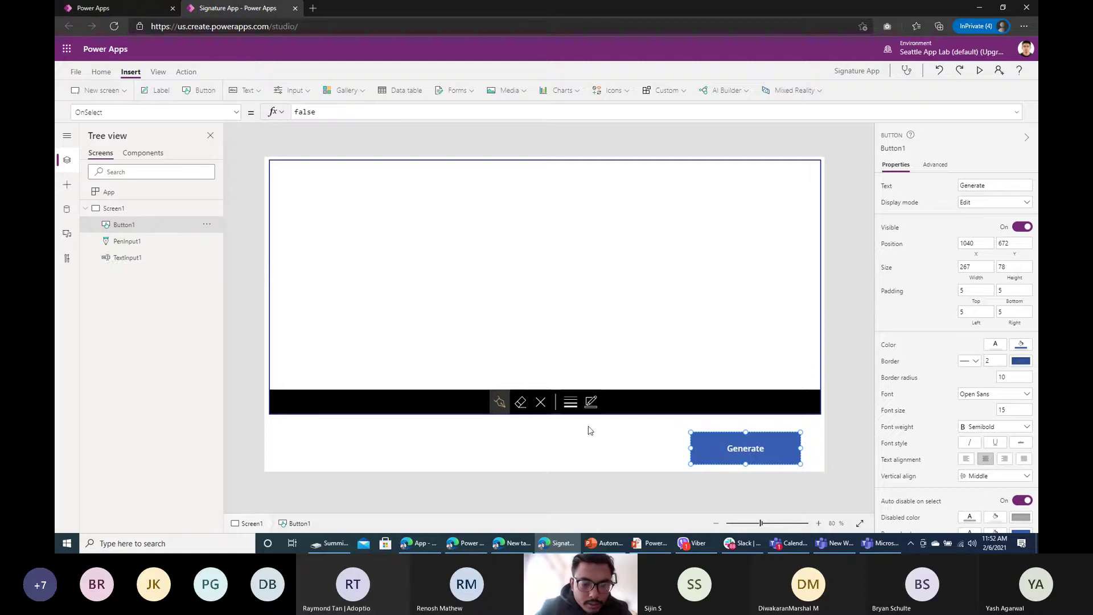
Step: Place a 'Signed by' label with the text input beside it, left of Generate
left_click_drag(366, 174, 501, 434)
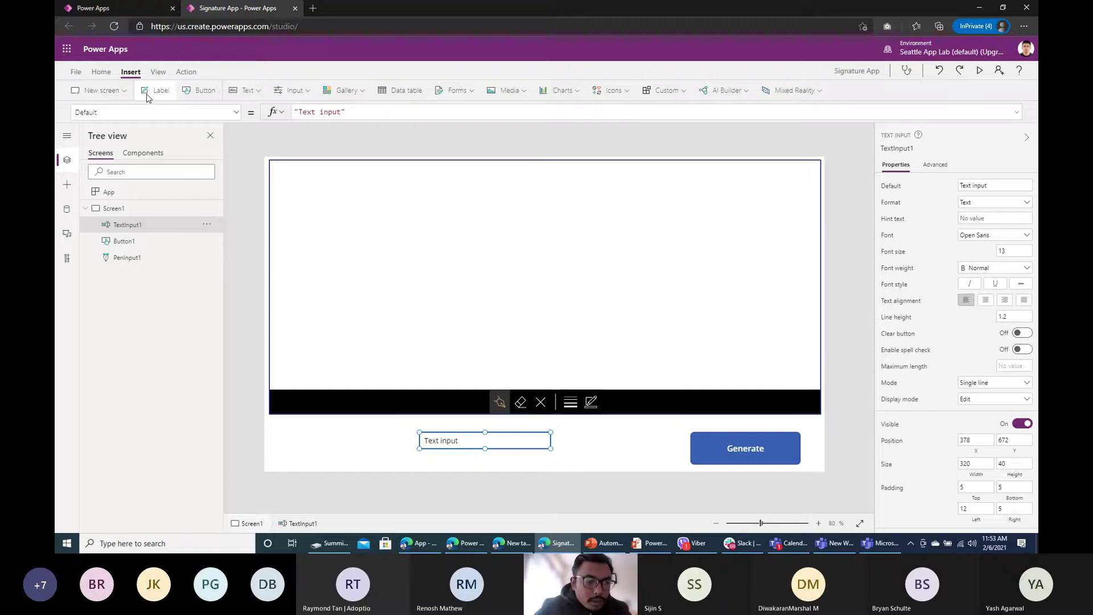
left_click_drag(332, 224, 334, 430)
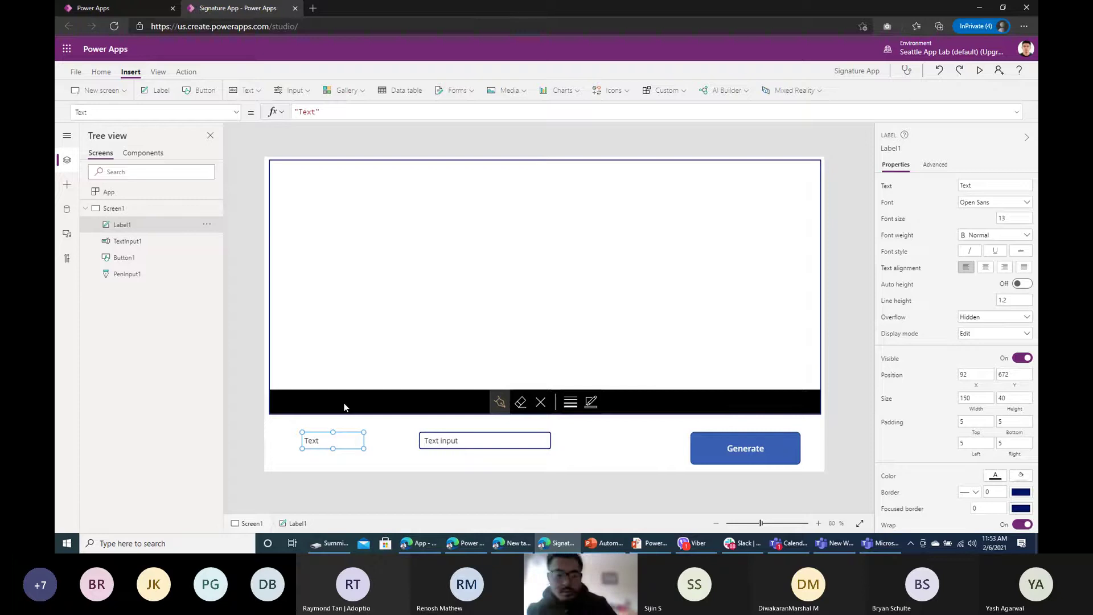
double_click(330, 442)
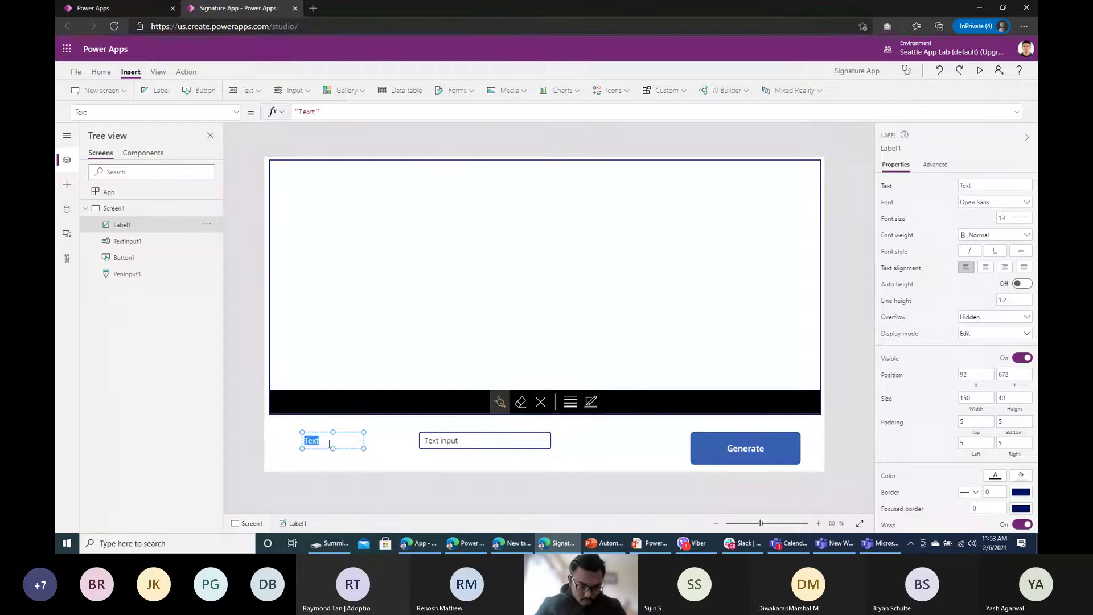
type("Signed by")
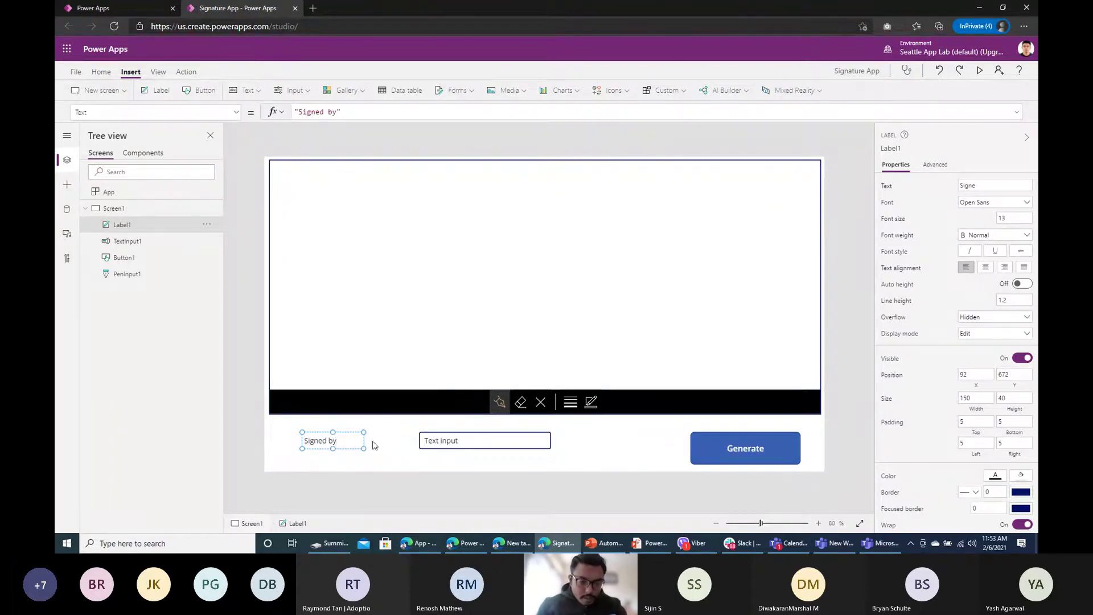
left_click(466, 442)
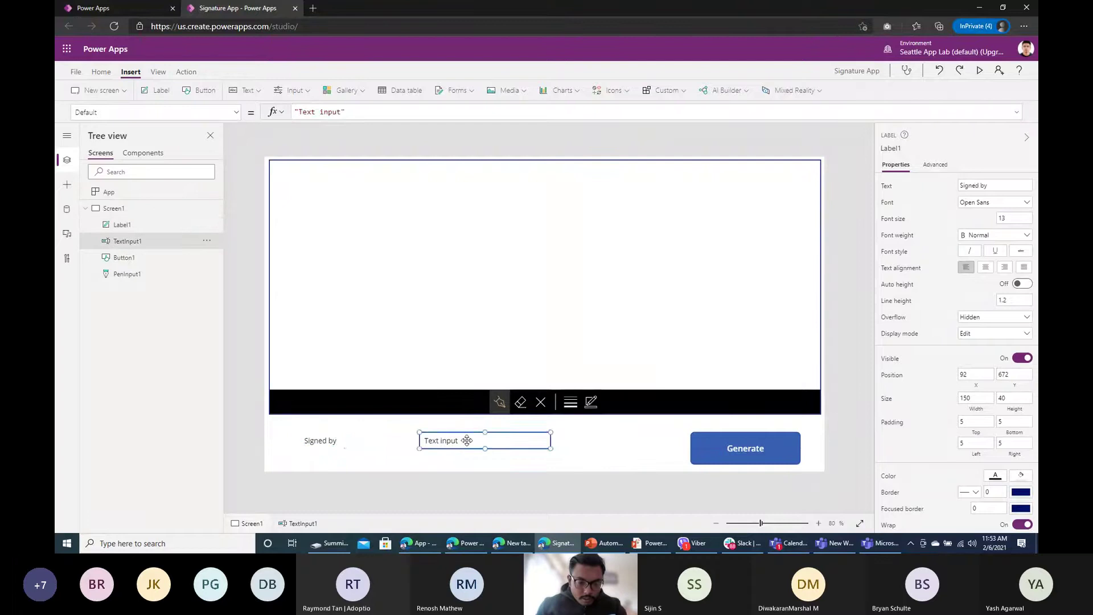
left_click_drag(471, 441, 402, 440)
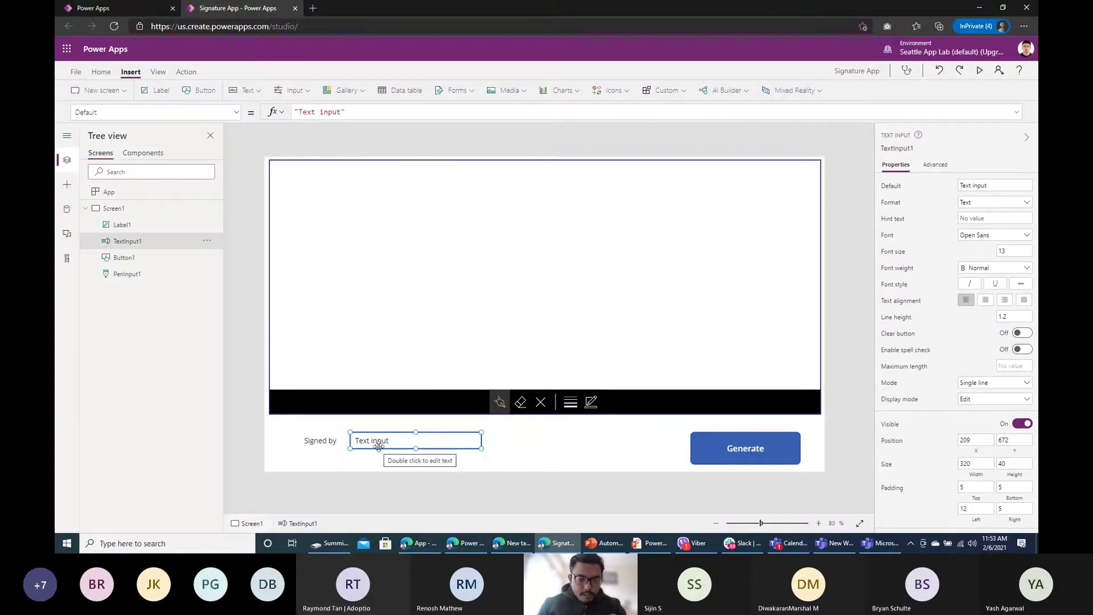
left_click(361, 271)
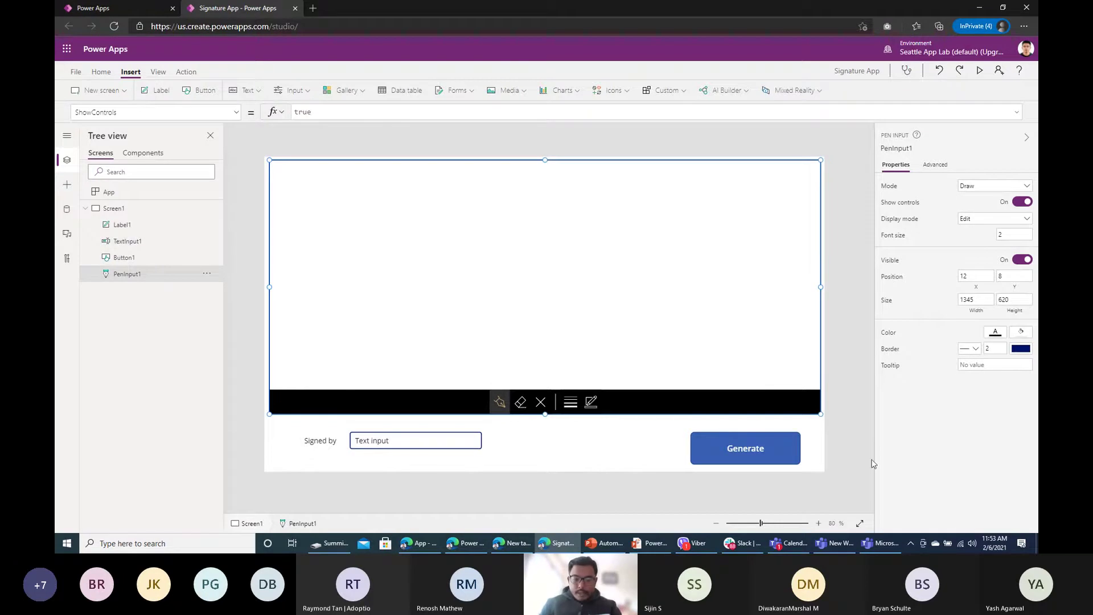
Step: Preview the app and draw a test signature on the pen input
left_click(746, 450)
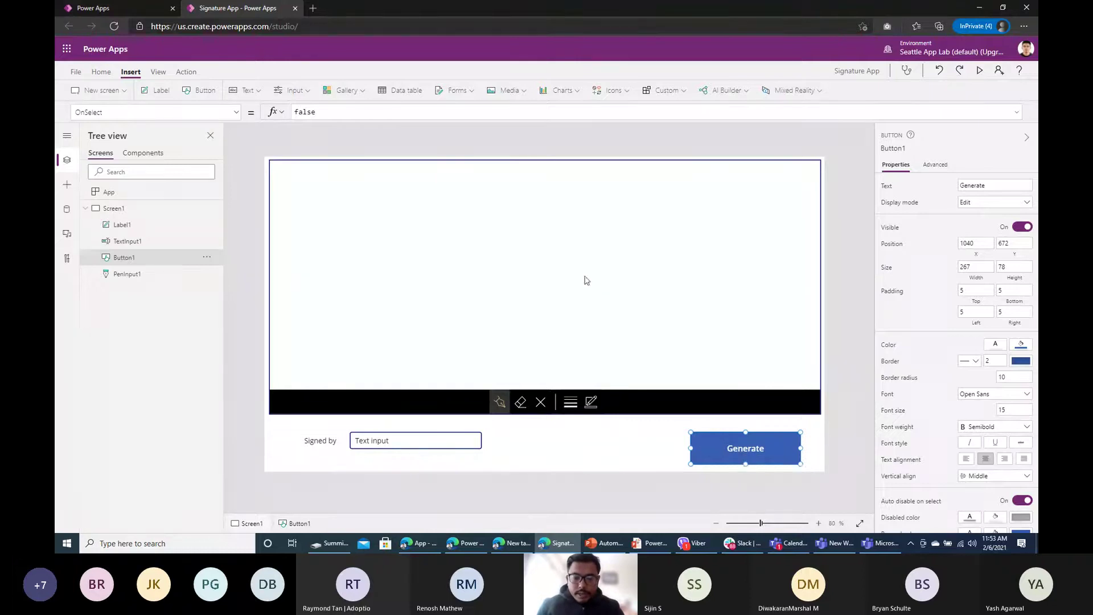
left_click(489, 180)
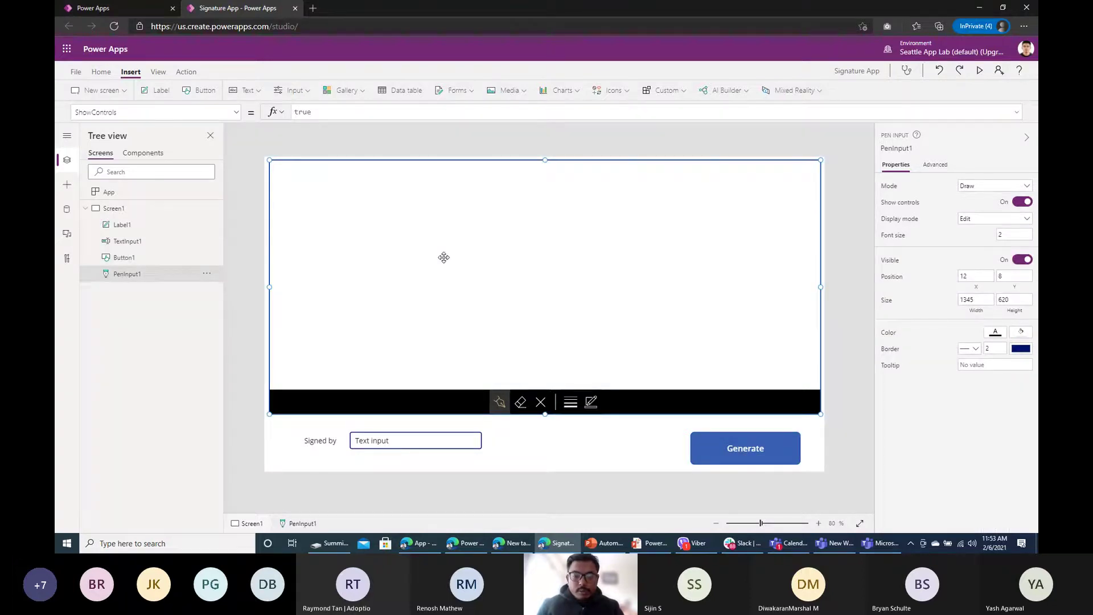
left_click(979, 70)
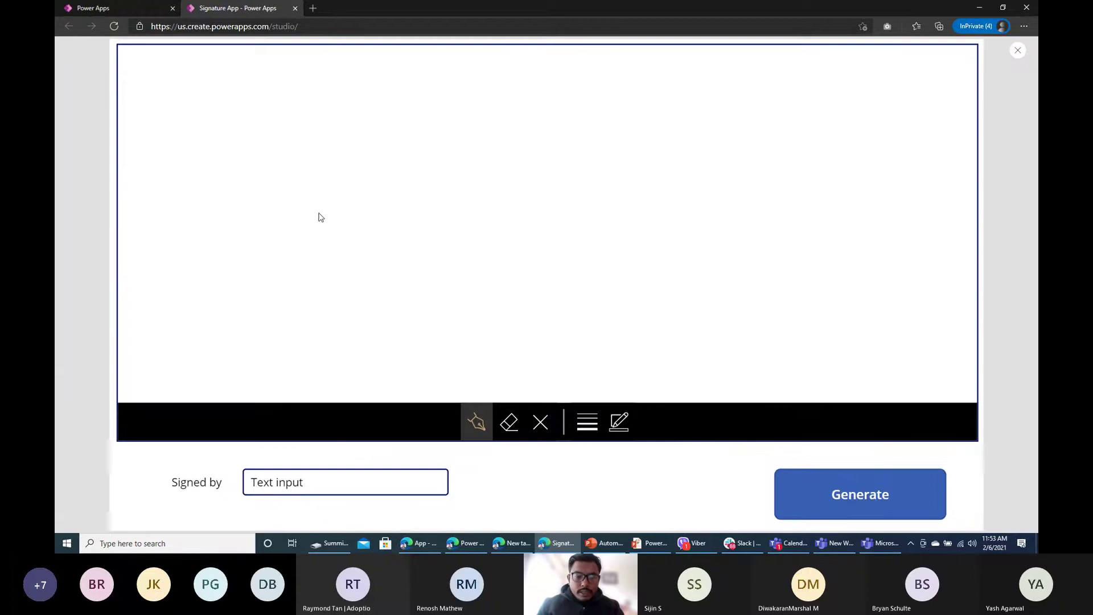
mouse_move(318, 214)
left_mouse_down()
mouse_move(427, 337)
mouse_move(551, 174)
mouse_move(775, 274)
mouse_move(763, 130)
left_mouse_up()
left_click(1018, 50)
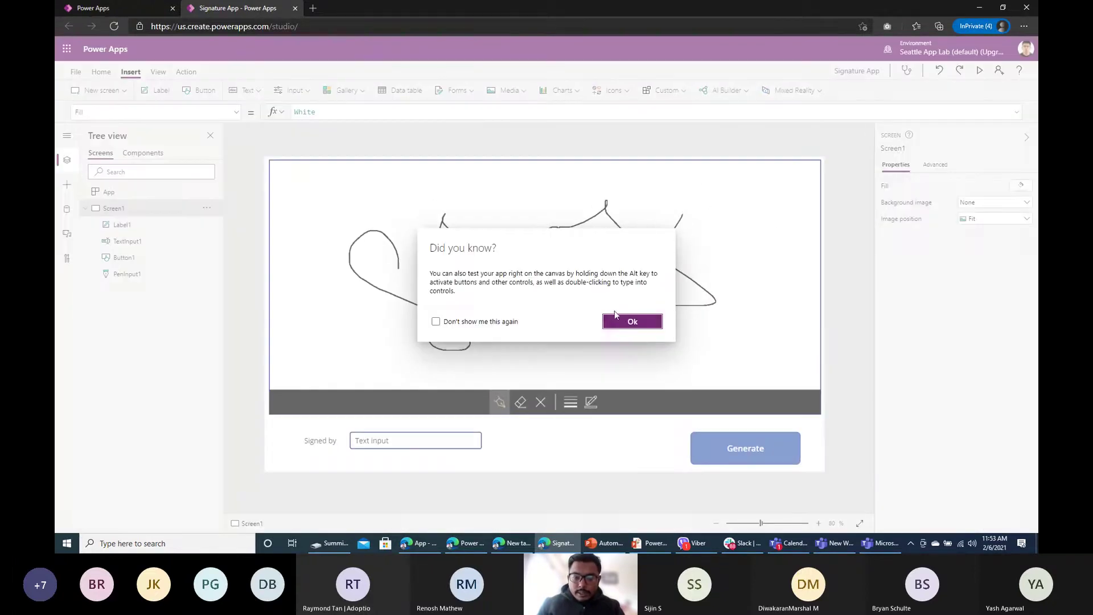
left_click(621, 322)
Step: Replace the Generate button's OnSelect value with the start of a Set formula
left_click(746, 448)
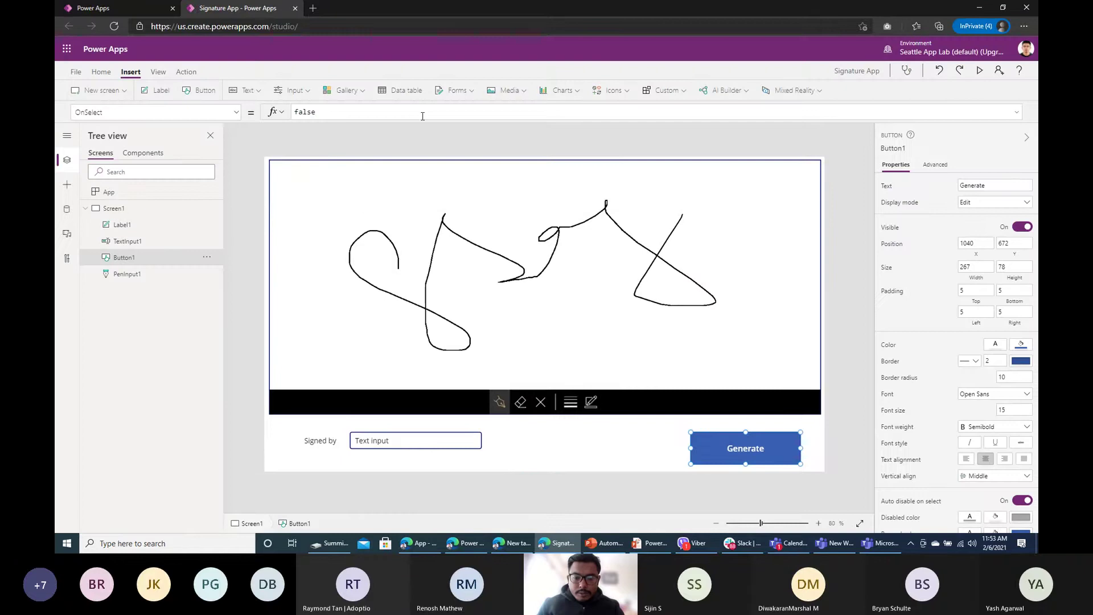
double_click(343, 113)
type("Set")
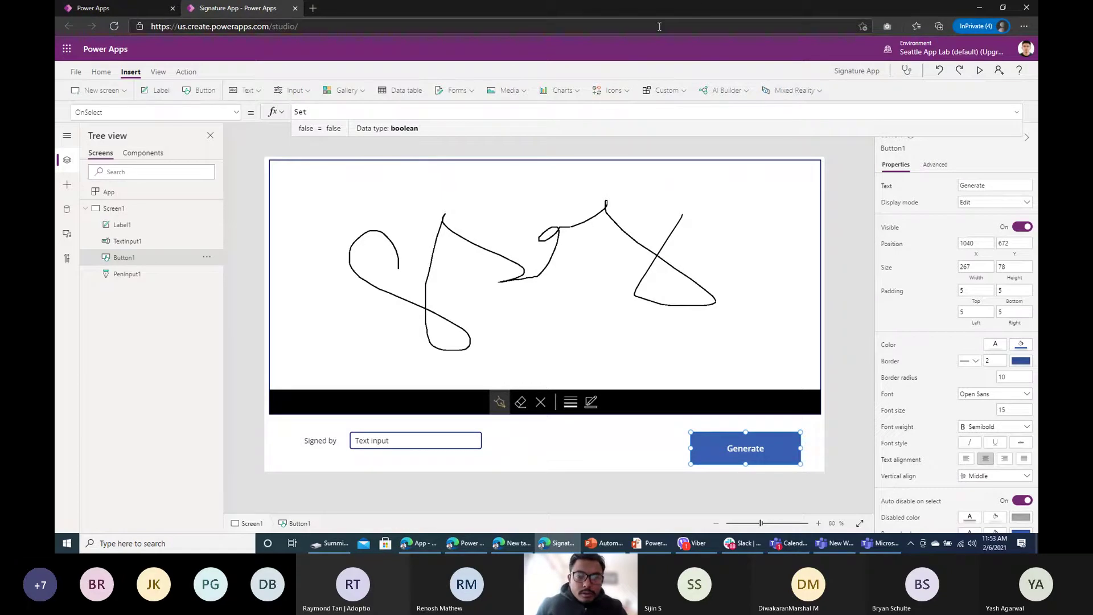
Step: Write Generate's OnSelect as Set(varPen, JSON(PenInput1.Image, IncludeBinaryData)), confirming the pen input's name
type("(varPen")
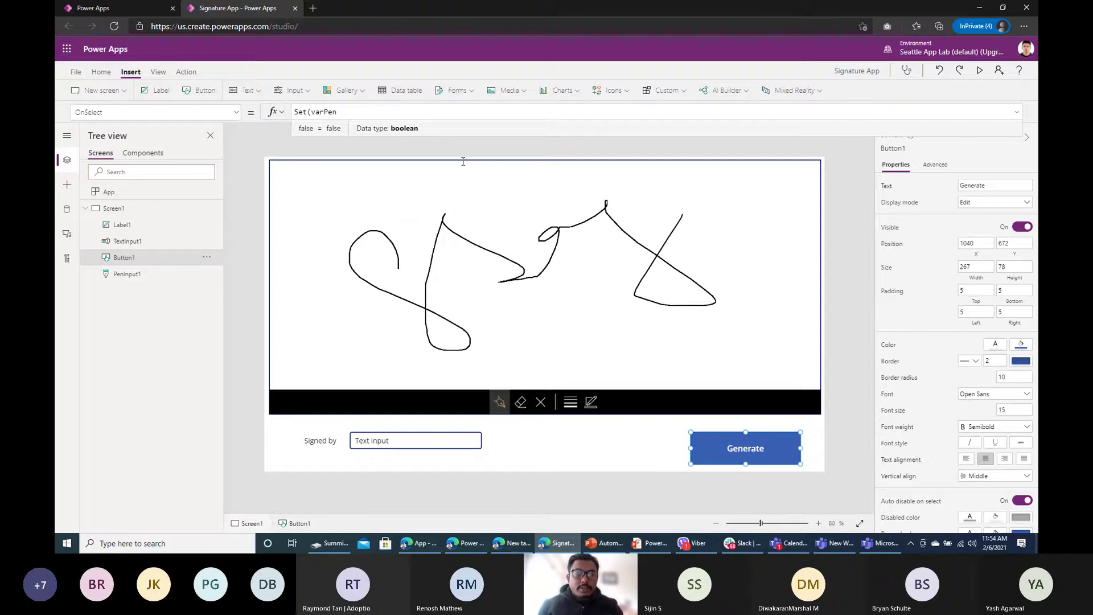
type(",")
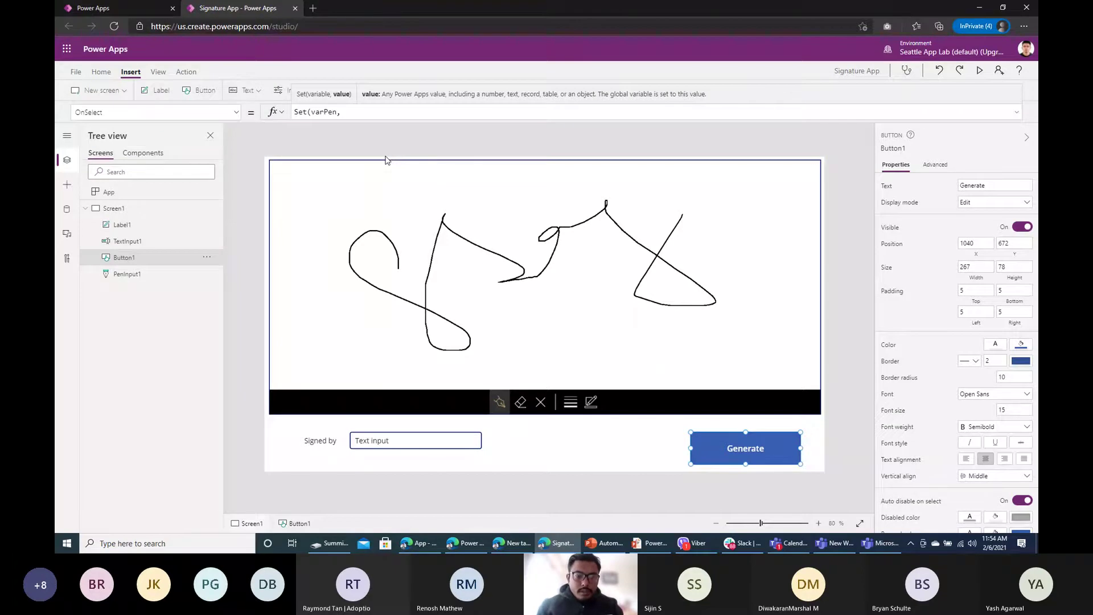
type("JSON")
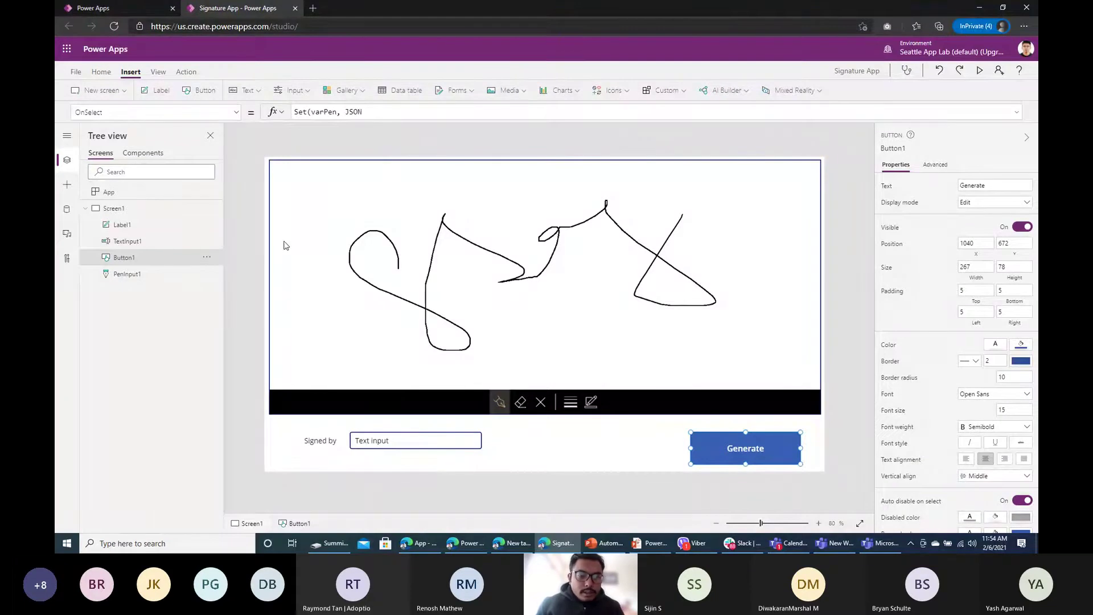
left_click(317, 165)
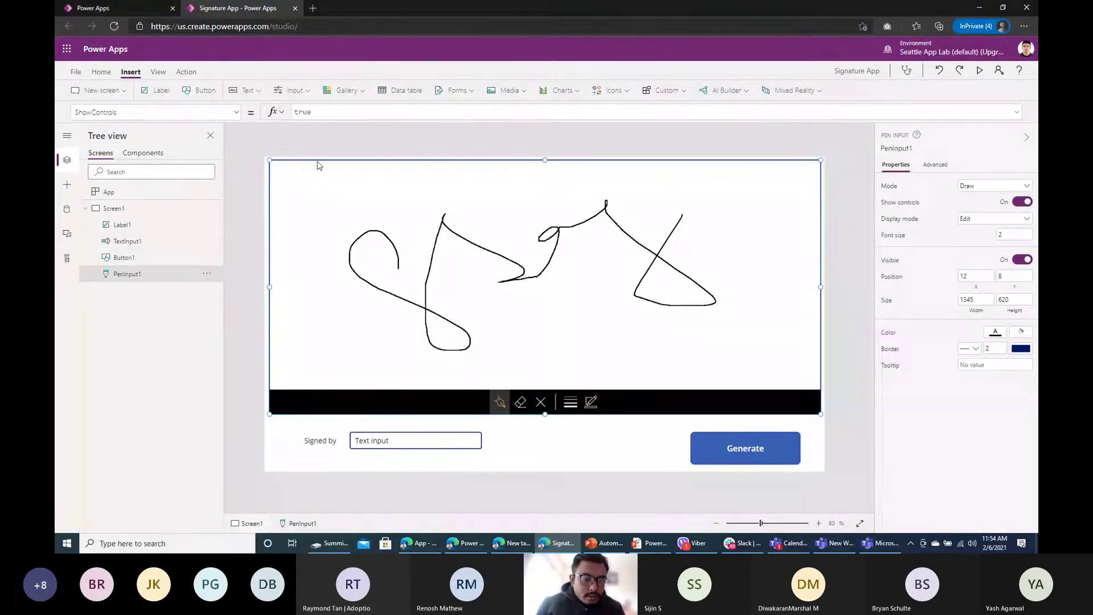
double_click(137, 276)
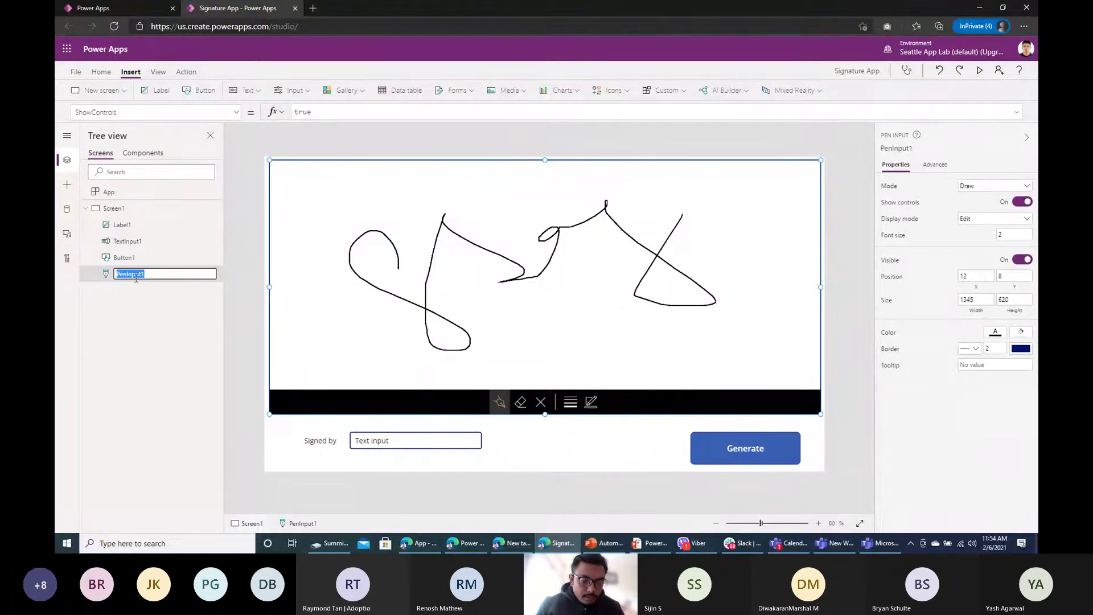
left_click(755, 455)
left_click(406, 112)
type("PenInput1")
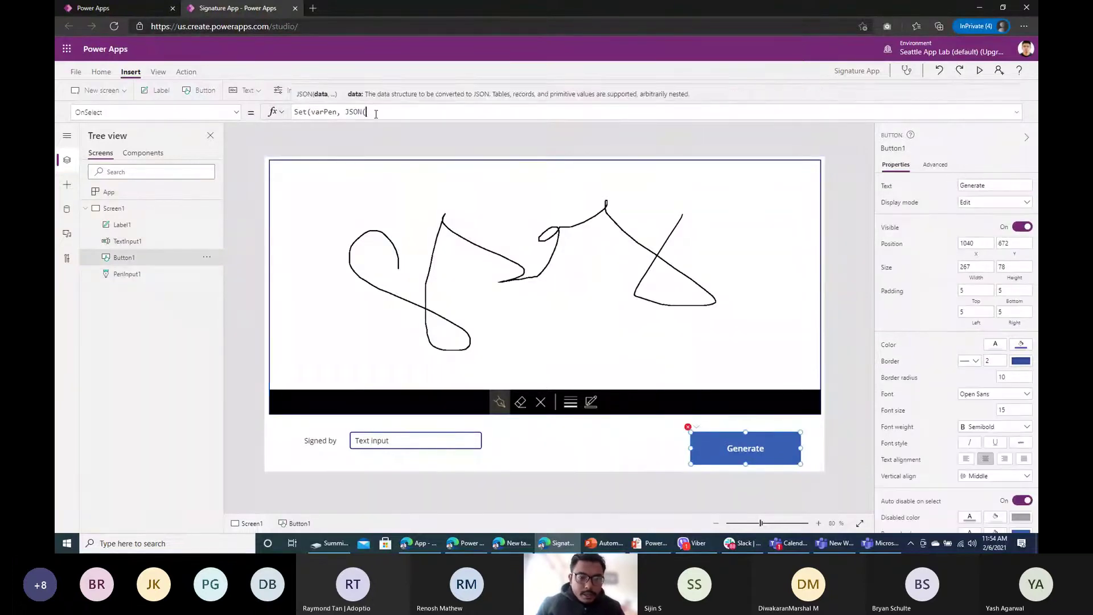
type(".Im")
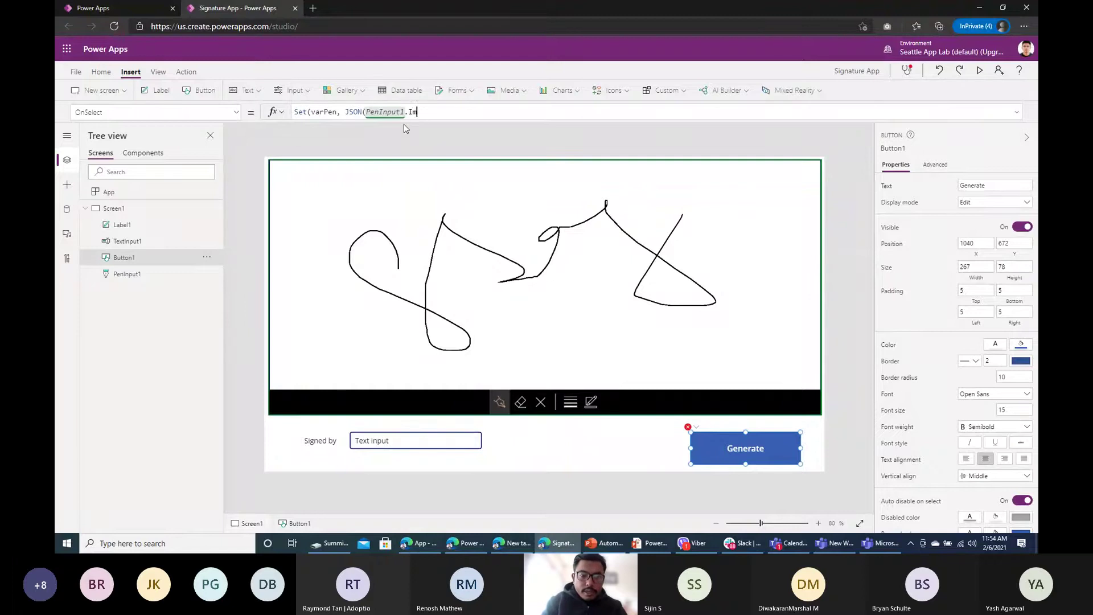
type("age, Inc")
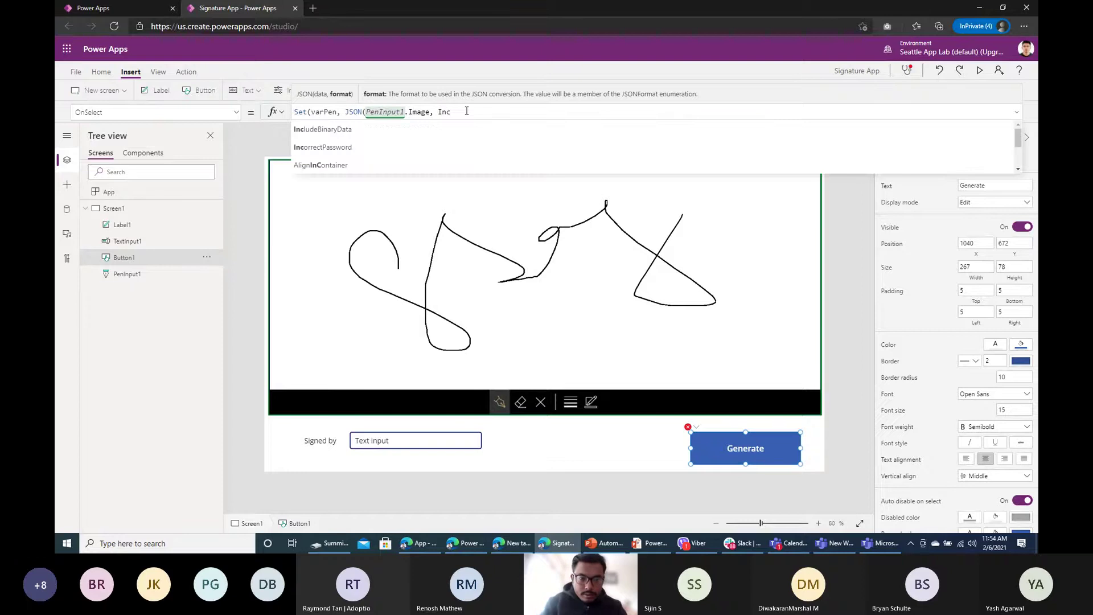
left_click(447, 129)
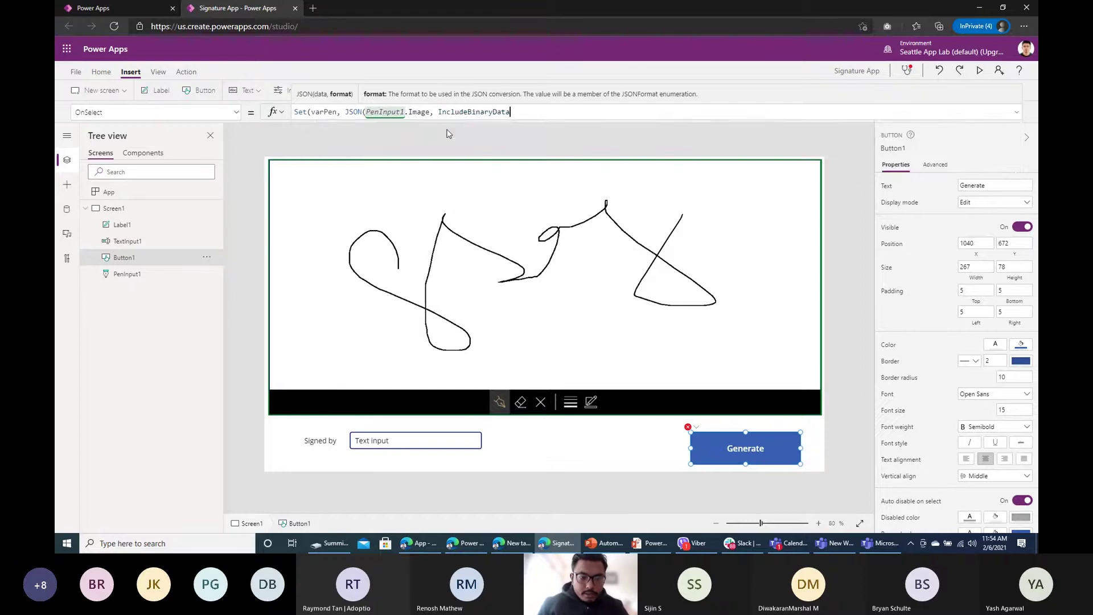
type("))")
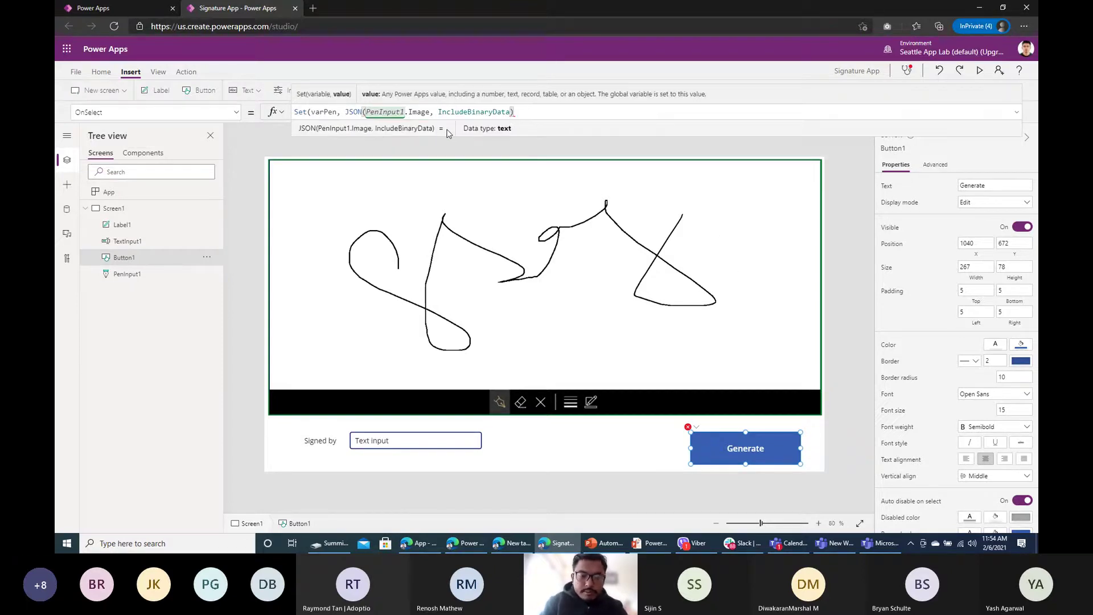
double_click(316, 112)
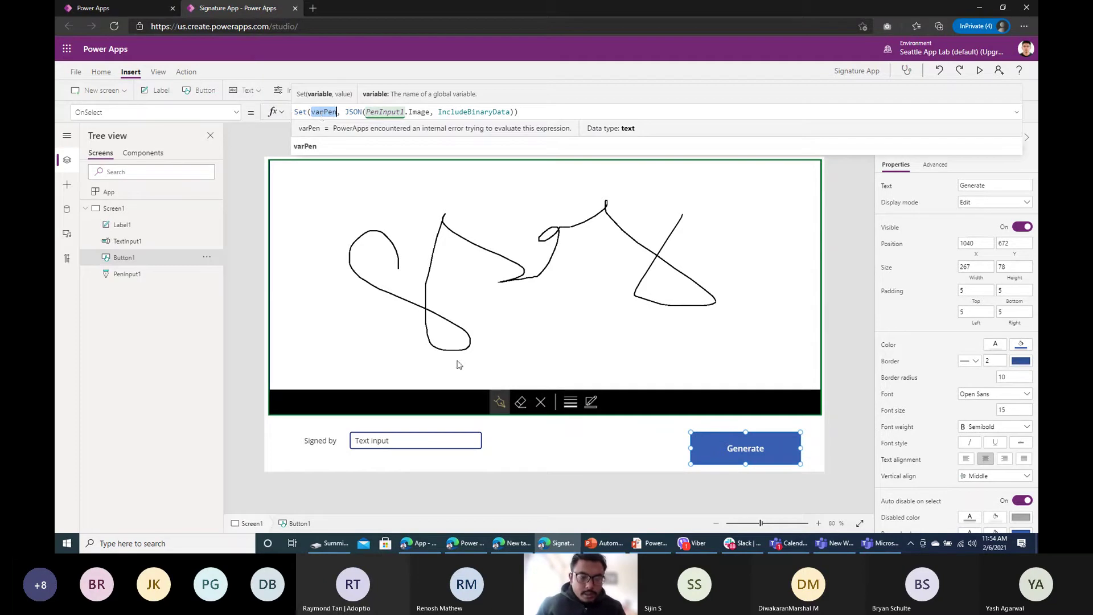
left_click(565, 436)
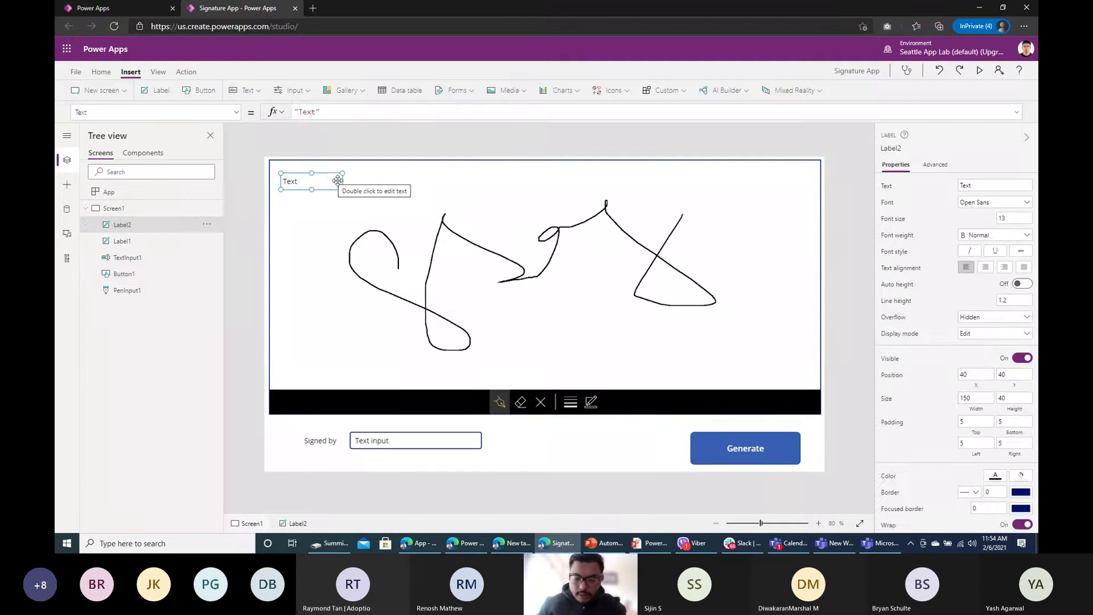
Step: Delete the extra label and add an HTML text box below the signature area
key("Delete")
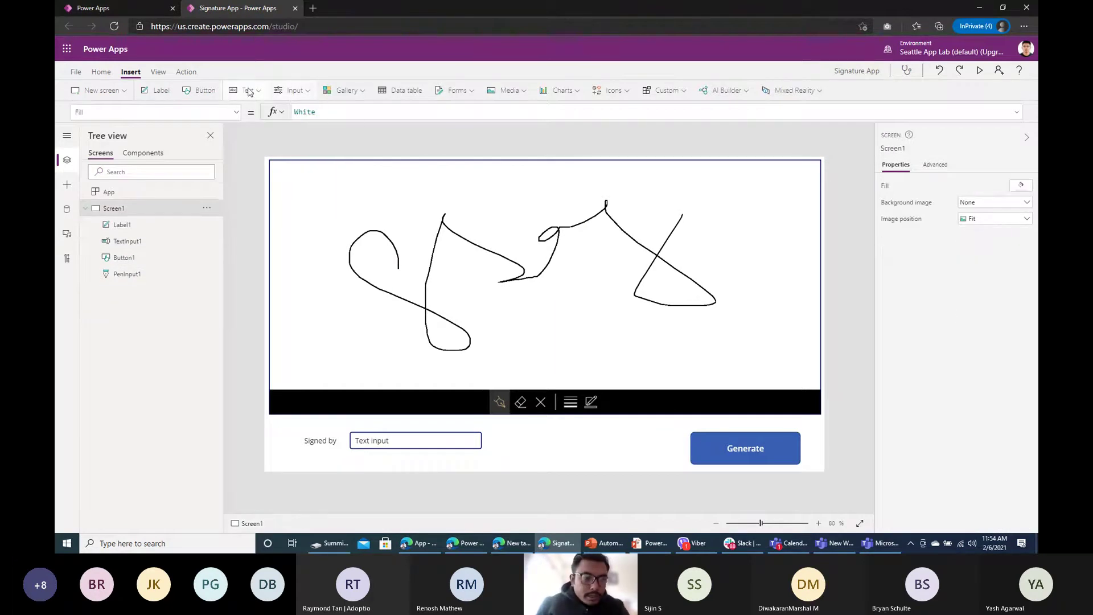
left_click(266, 92)
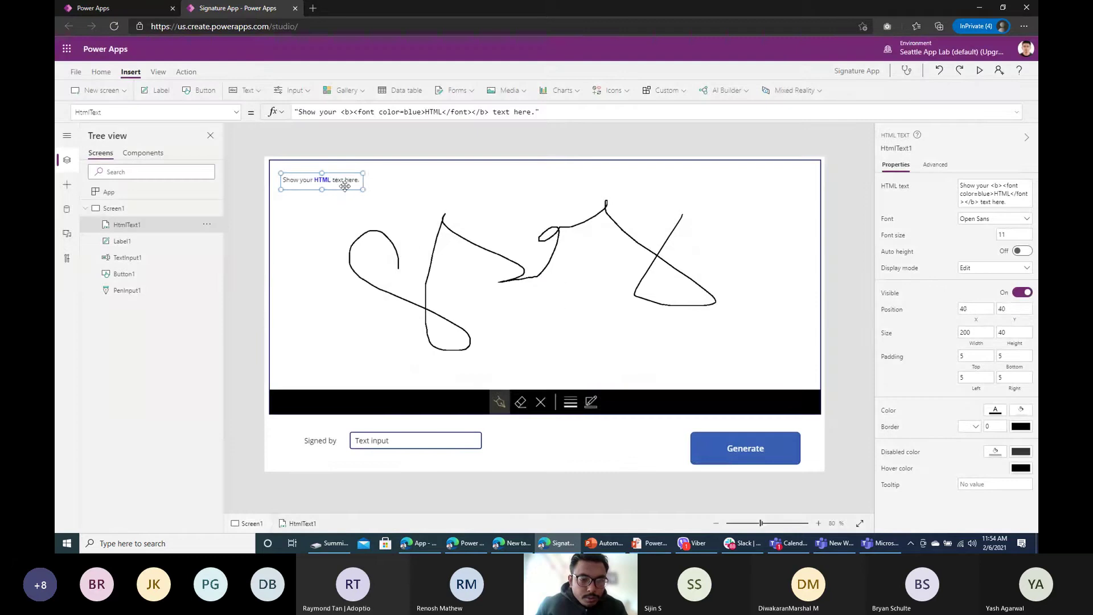
mouse_move(317, 179)
left_mouse_down()
mouse_move(587, 409)
mouse_move(556, 363)
mouse_move(563, 355)
mouse_move(630, 459)
left_mouse_up()
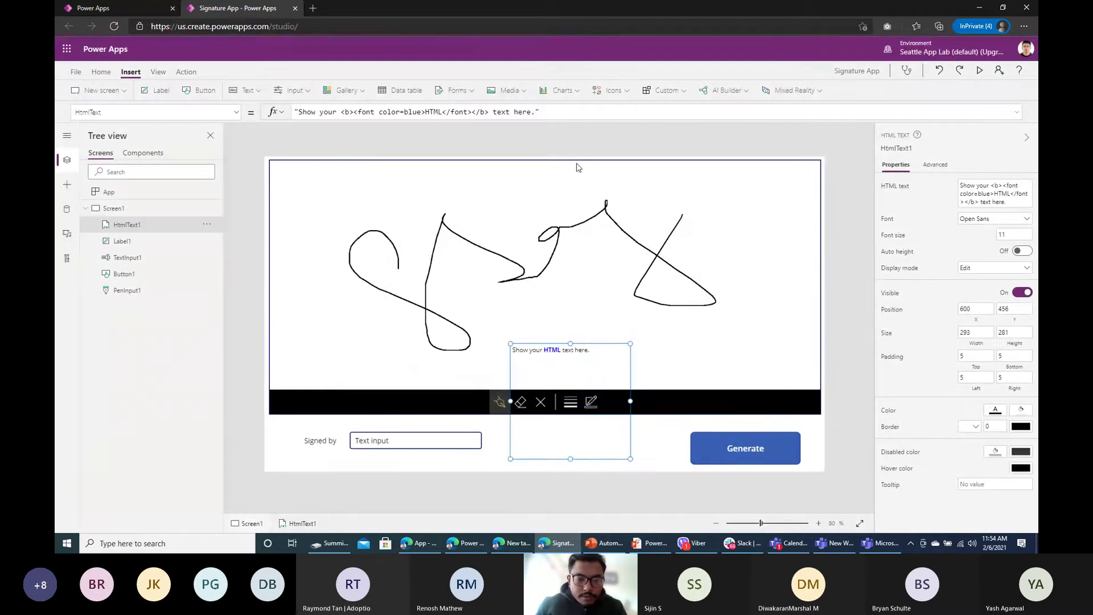
left_click(730, 450)
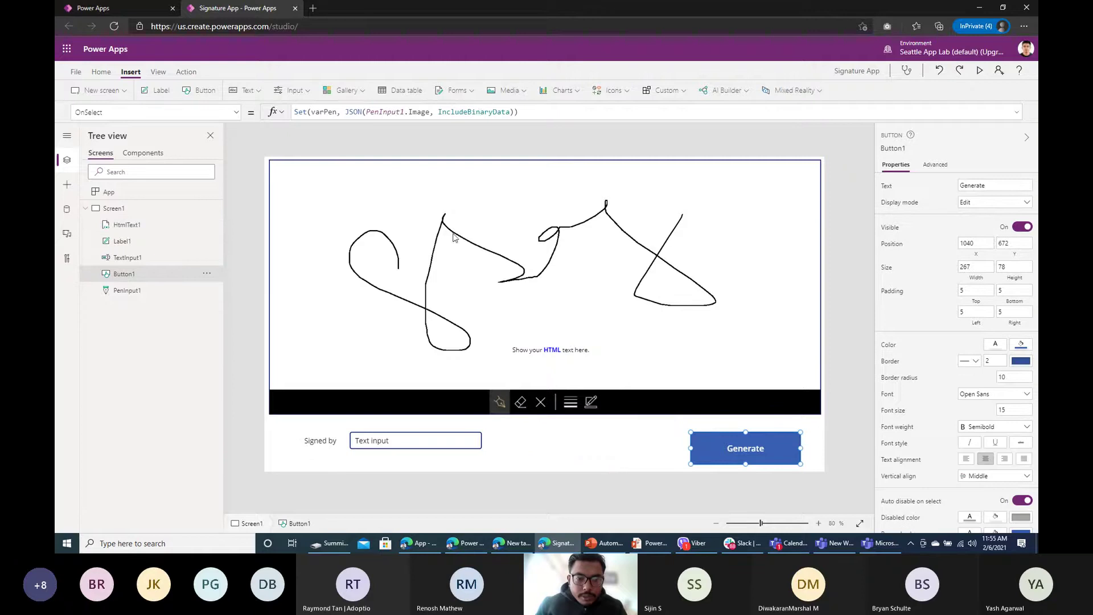
left_click(469, 228)
left_click(556, 358)
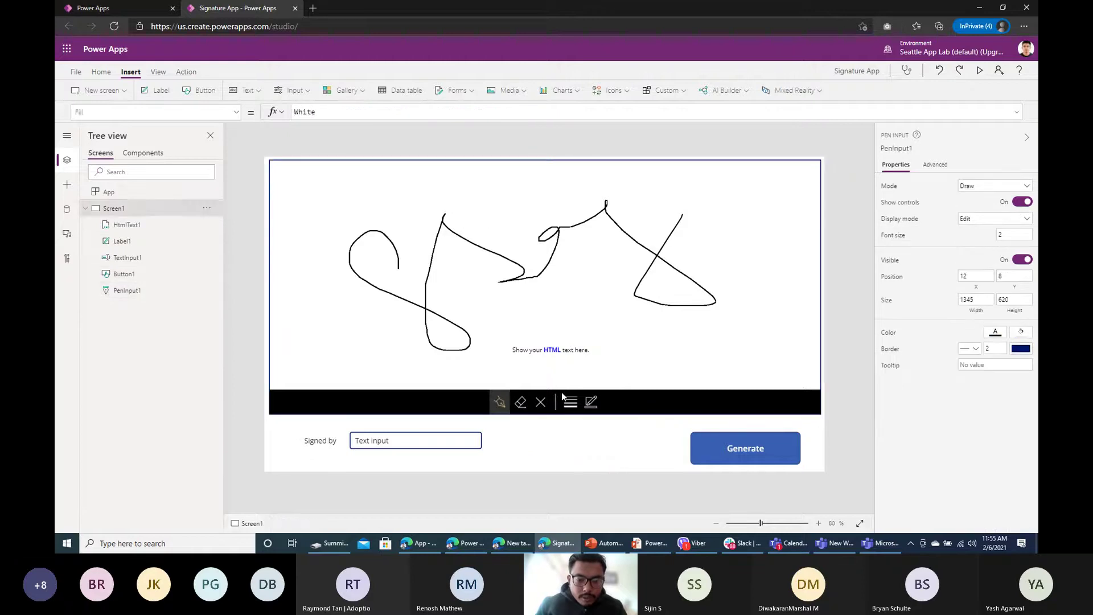
Step: Set the HTML text box's HtmlText to varPen and preview the app
left_click_drag(541, 112, 287, 111)
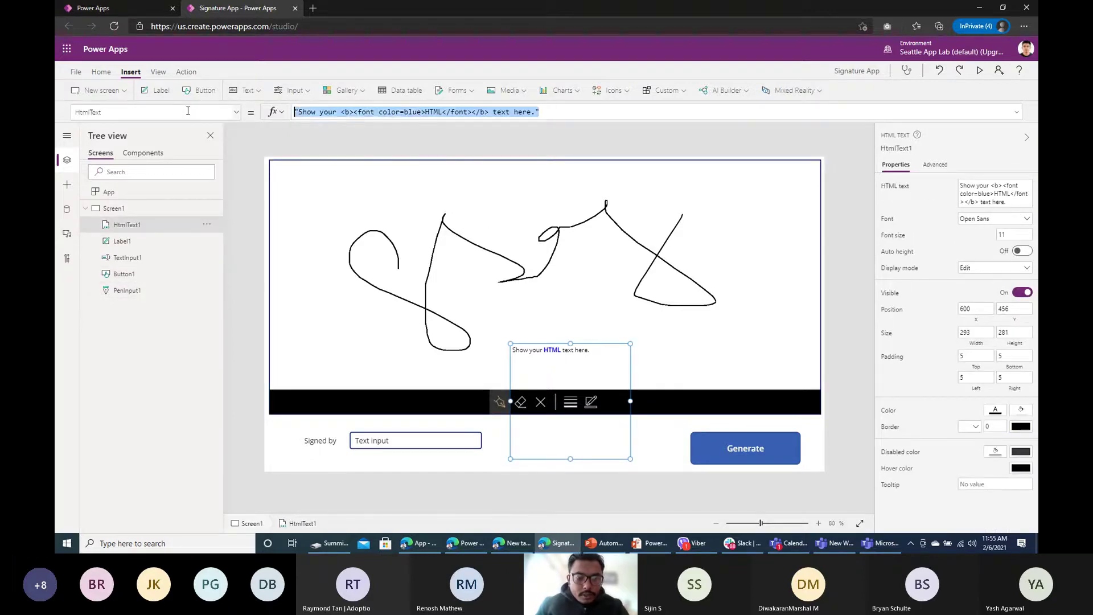
type("varPen")
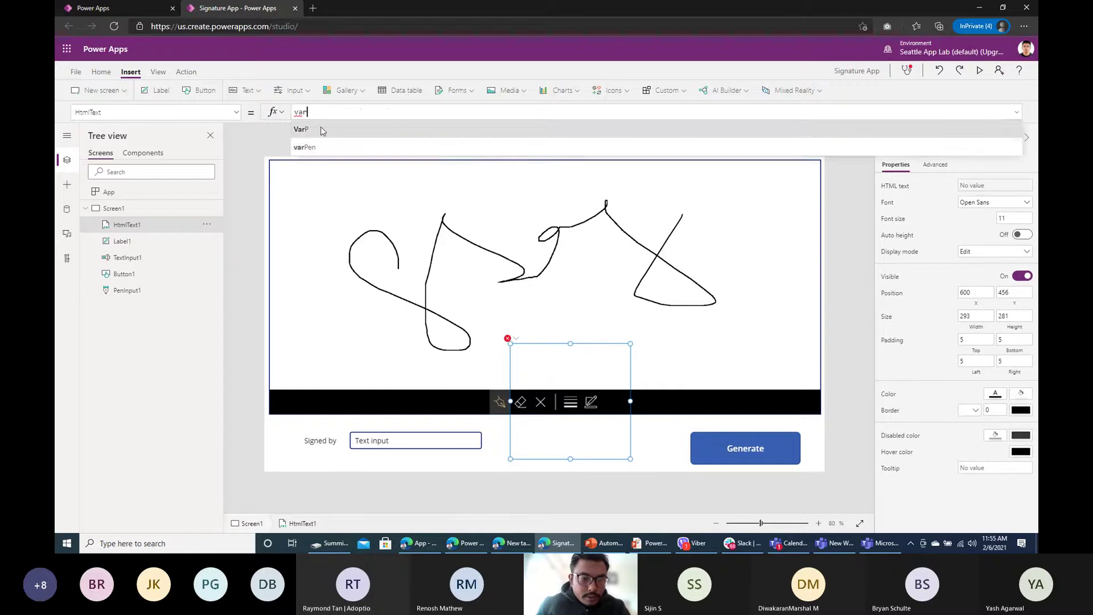
left_click(664, 442)
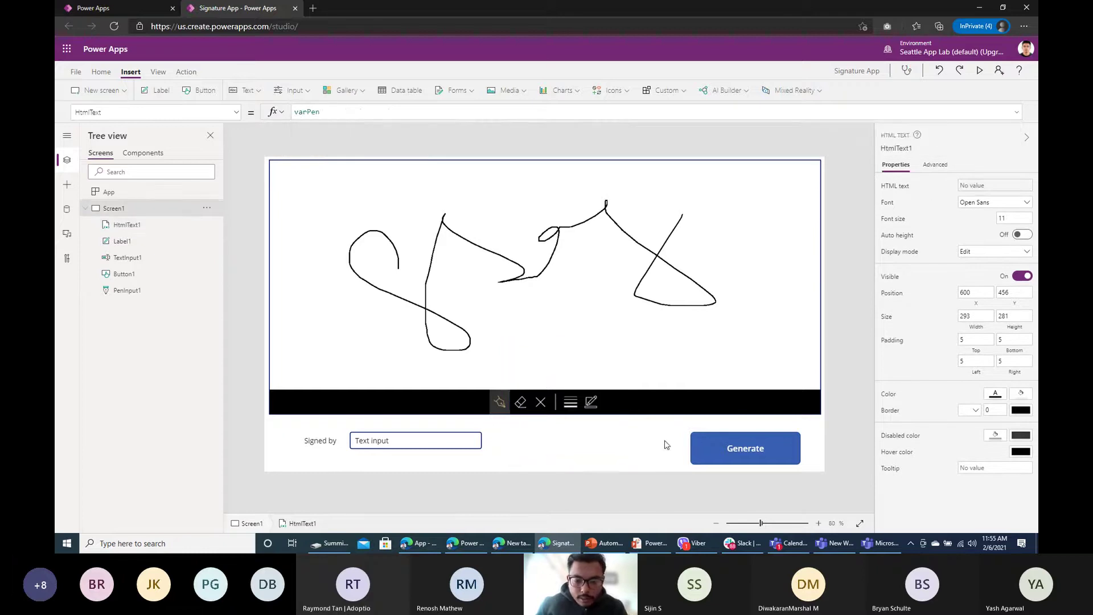
left_click(979, 71)
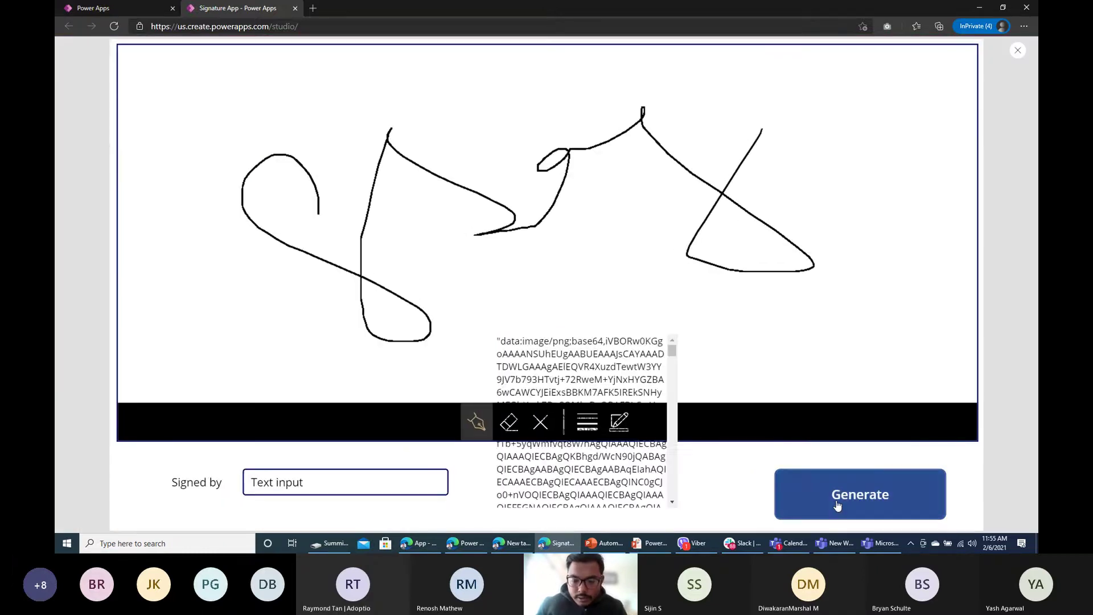
Step: Inspect the signature's base64 image data in the preview, then exit preview
left_click_drag(511, 359, 740, 264)
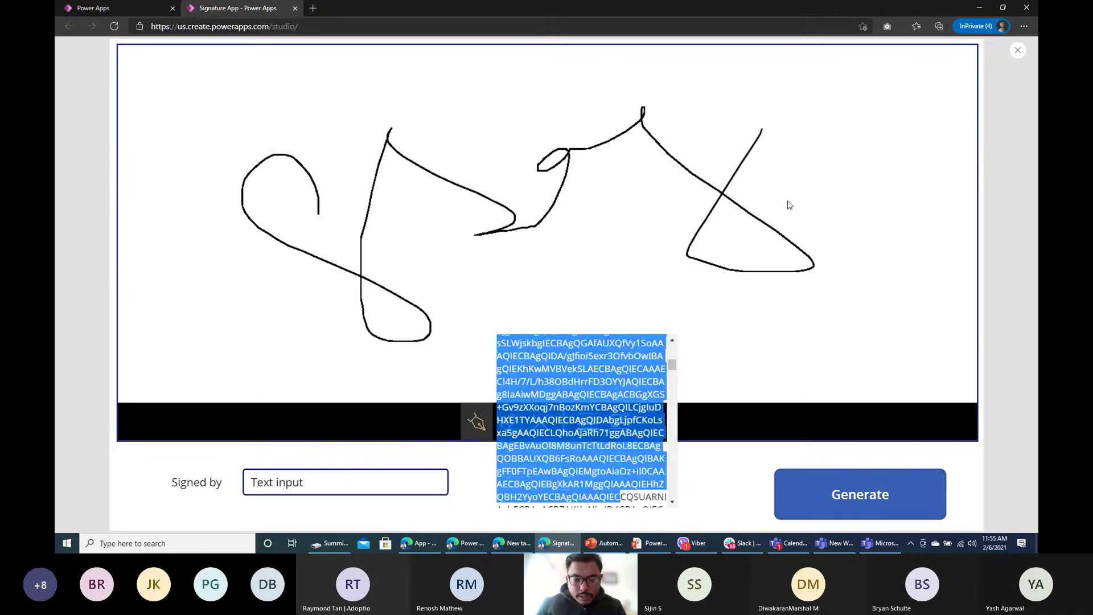
left_click(1019, 50)
left_click(633, 320)
Step: Review Generate's OnSelect formula, leaving it unchanged, and bring up the Action commands
left_click(746, 458)
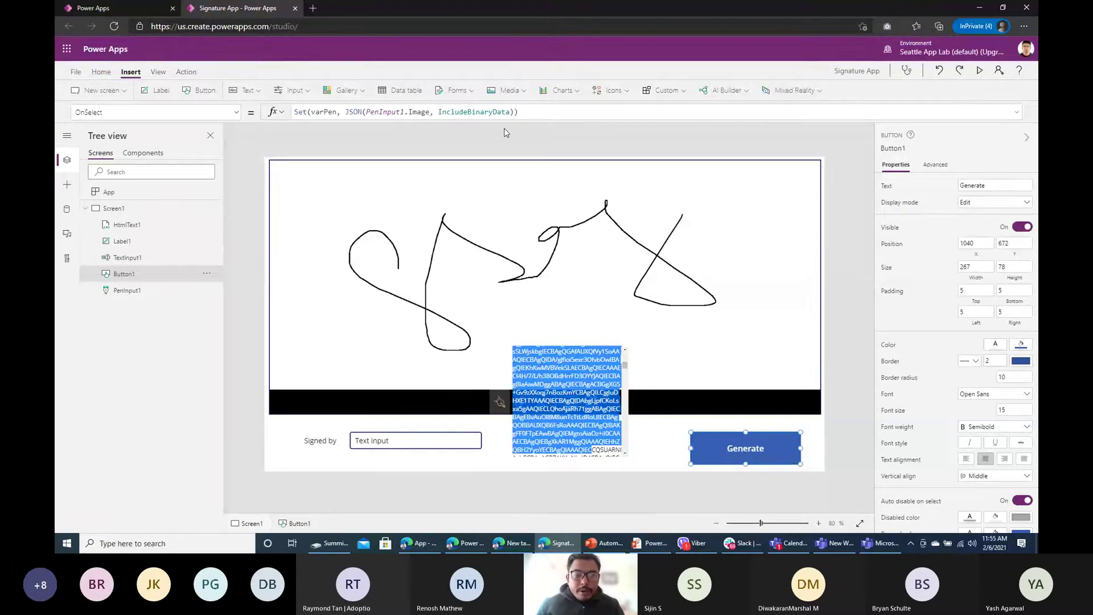
left_click(511, 116)
left_click(569, 132)
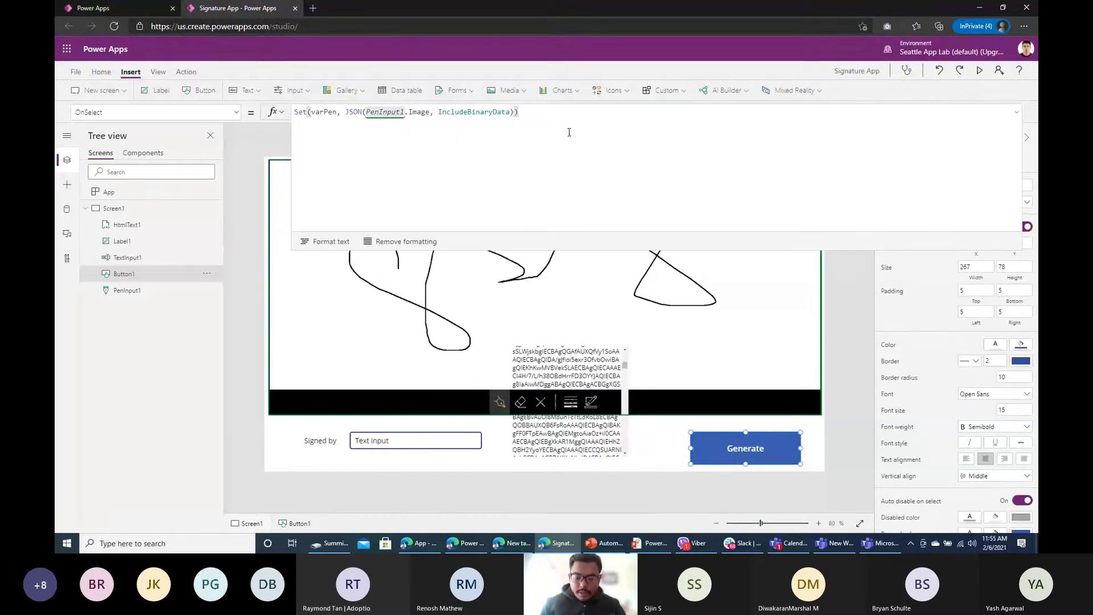
type(";")
key("shift+Return")
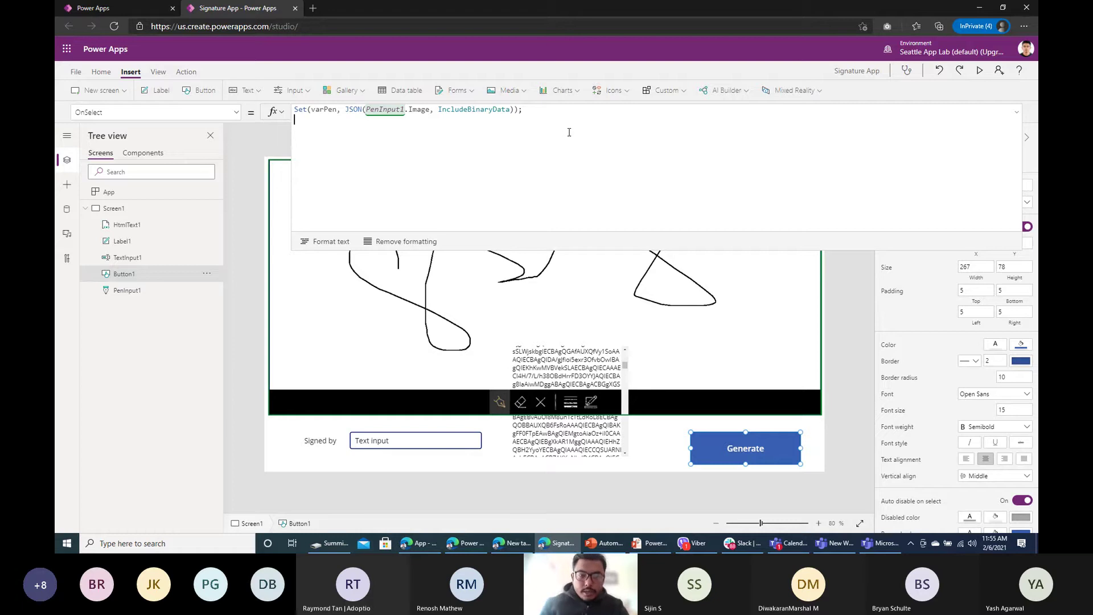
key("BackSpace")
key("BackSpace")
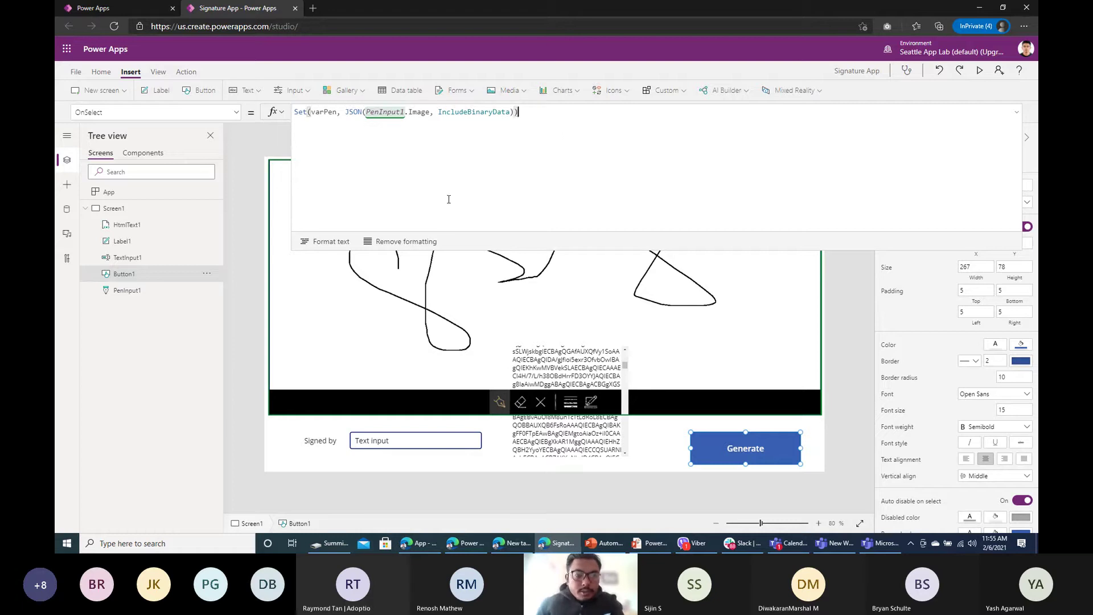
left_click(199, 72)
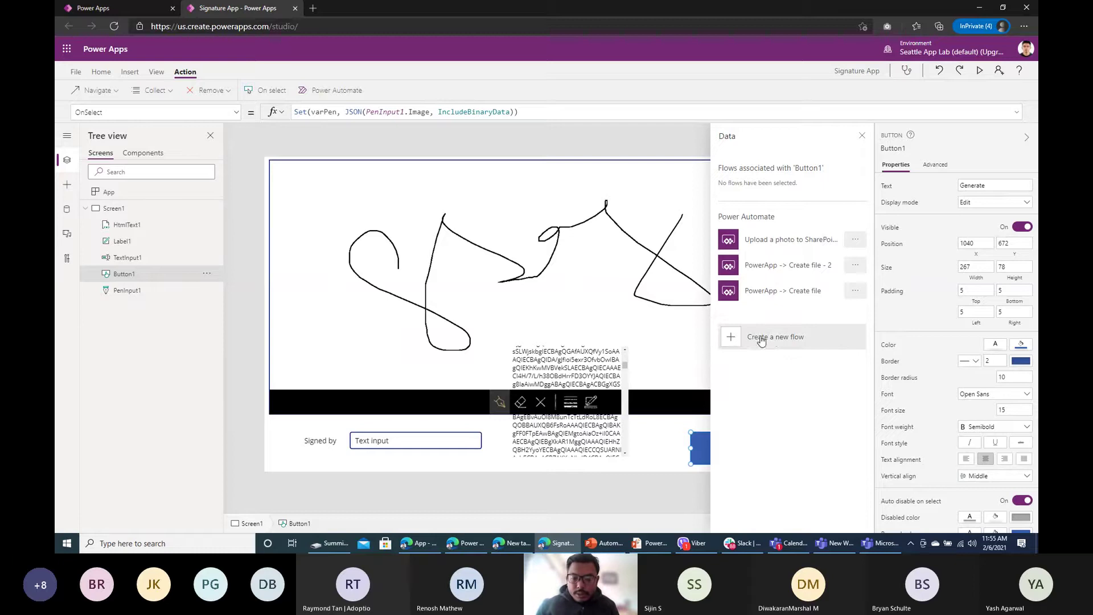
Step: Sign in to Power Automate and go to its Create page for a new flow
left_click(780, 339)
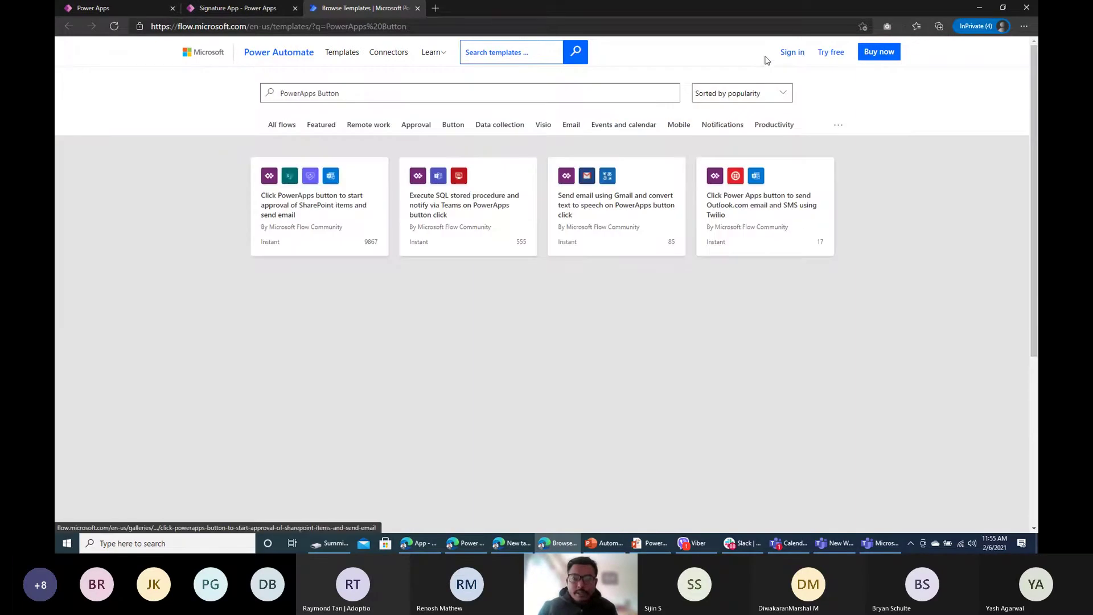
left_click(795, 57)
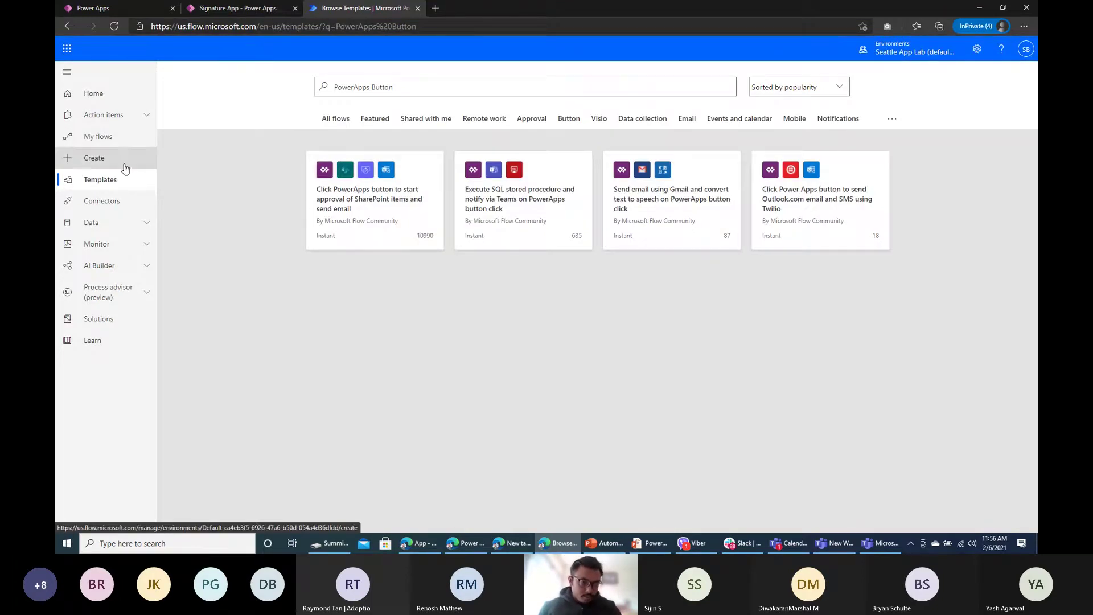
left_click(85, 164)
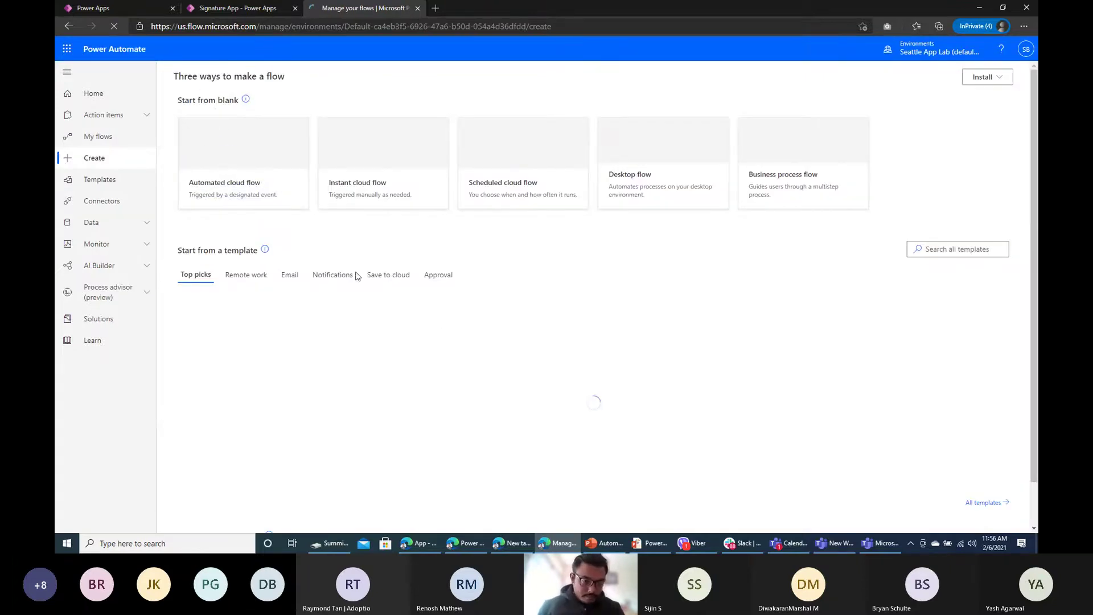
Step: Start an automated cloud flow, enter a 'Generate Signature from…' name, and skip choosing a trigger
left_click(239, 186)
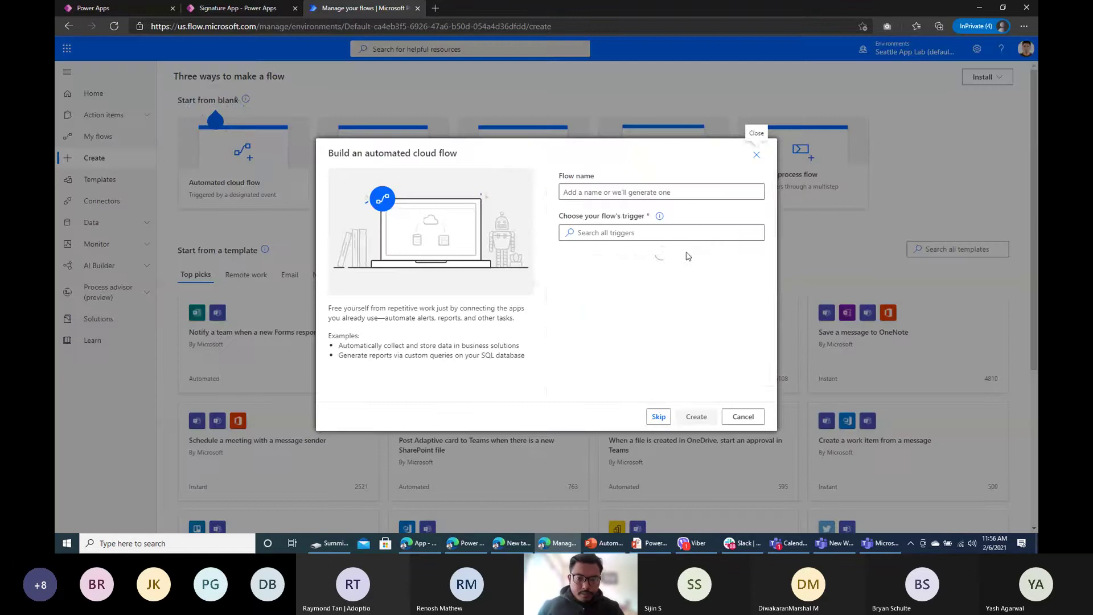
left_click(623, 192)
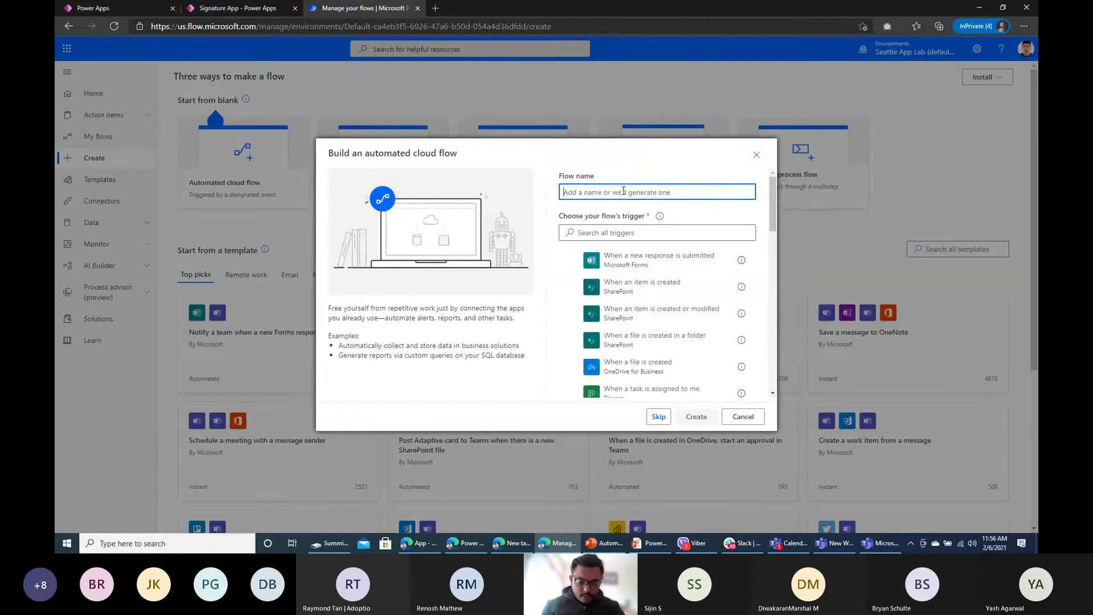
type("Generate")
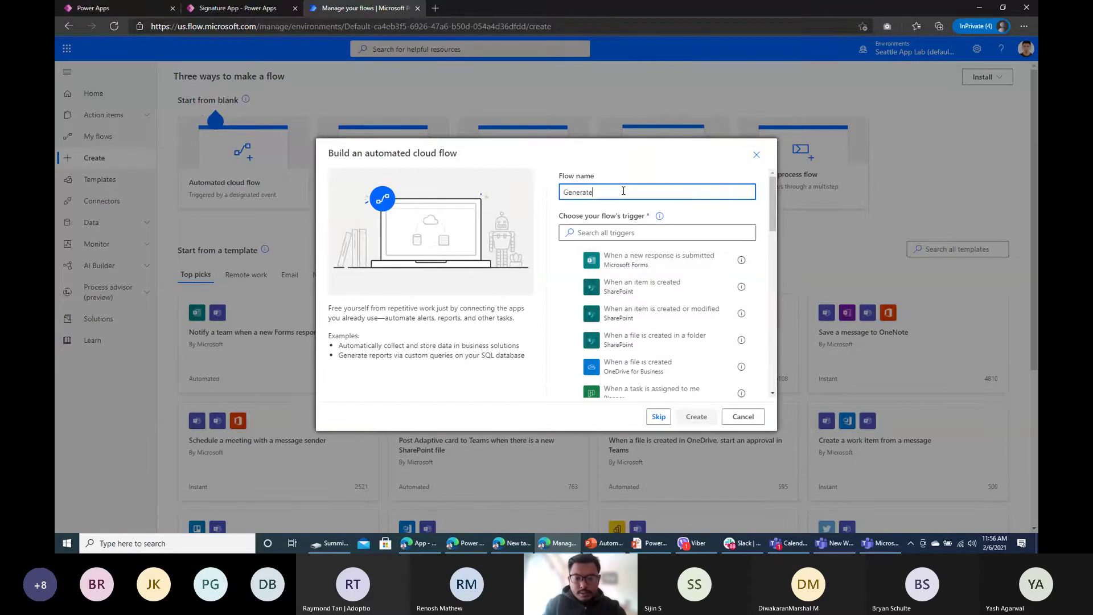
type(" Signature fro")
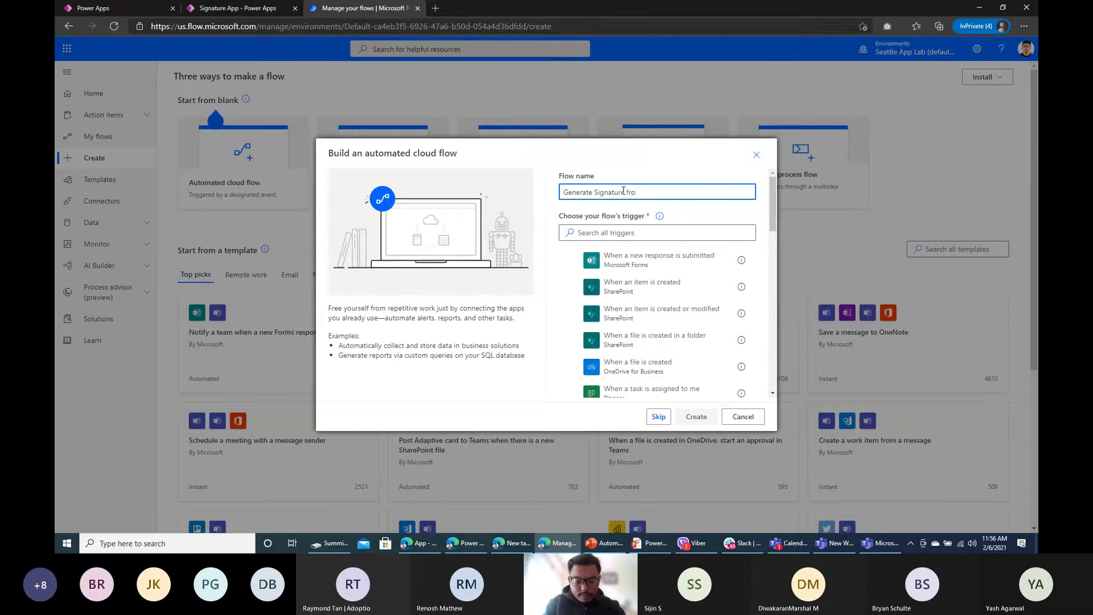
type("om H")
key("BackSpace")
key("BackSpace")
key("BackSpace")
key("BackSpace")
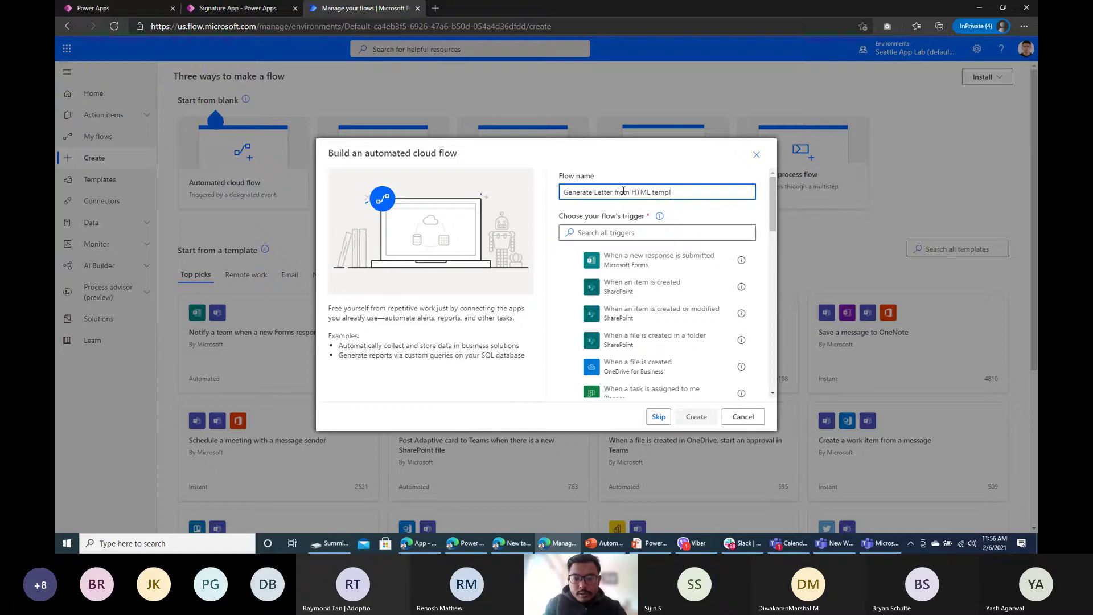
type("ate")
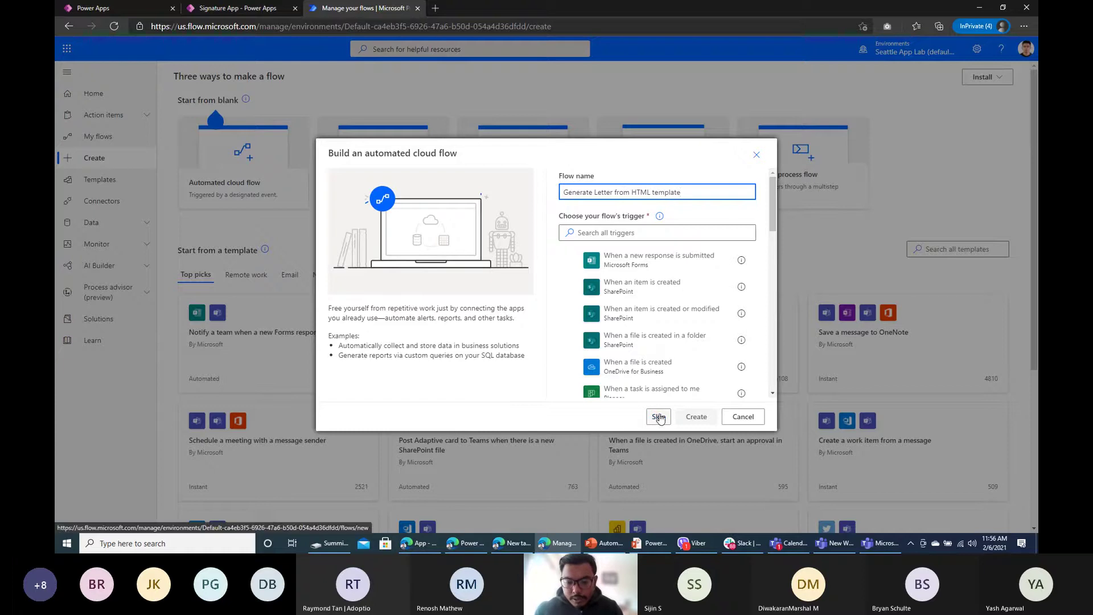
left_click(659, 418)
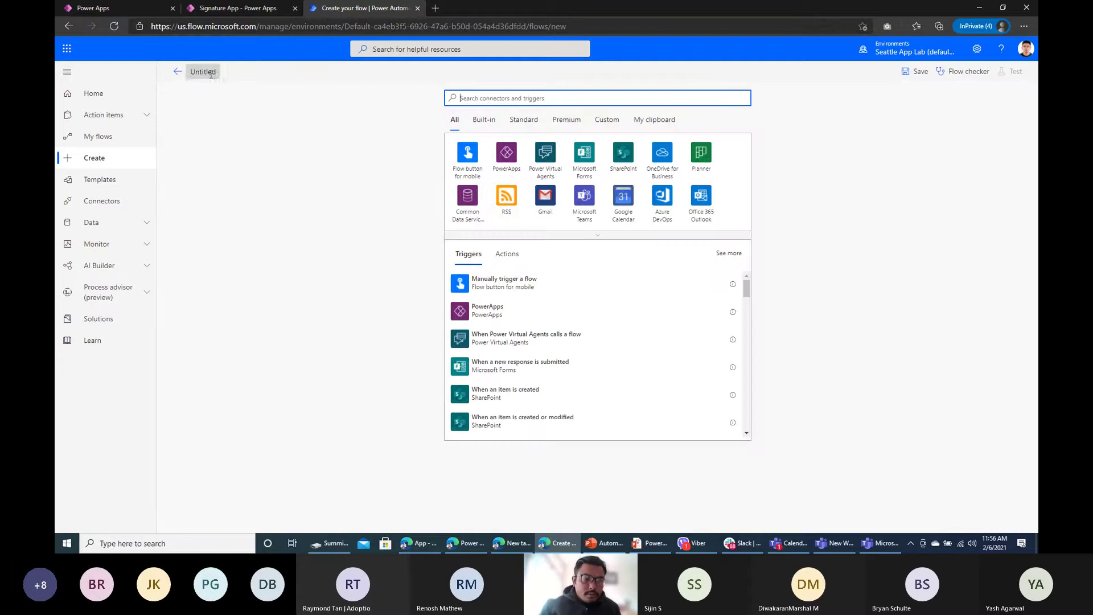
Step: Add the PowerApps trigger and rename the flow 'Generate Signature from HTML Template'
left_click(510, 165)
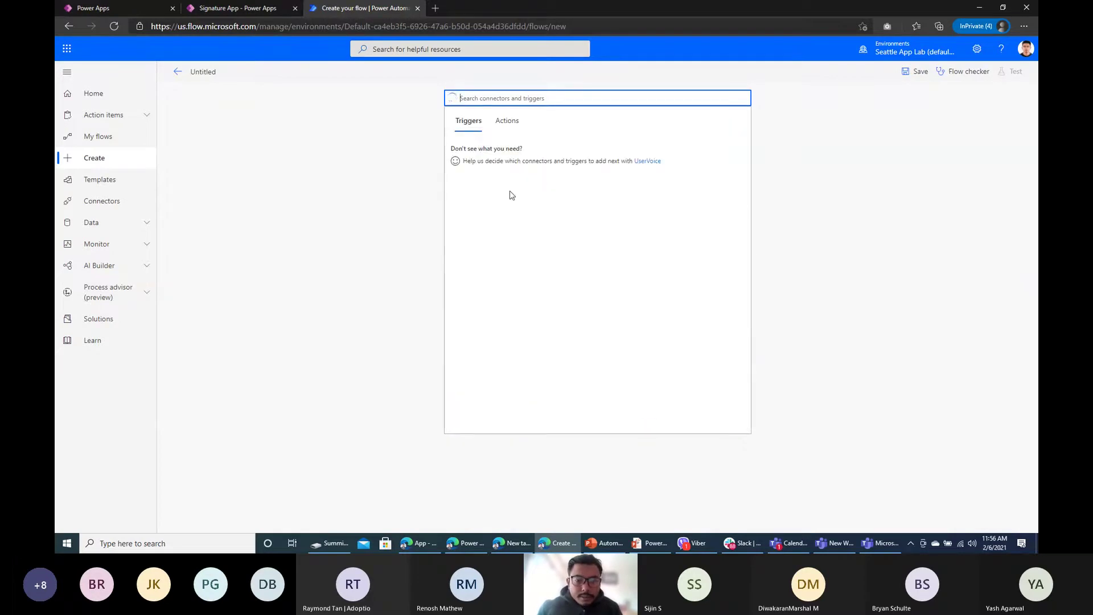
left_click(505, 153)
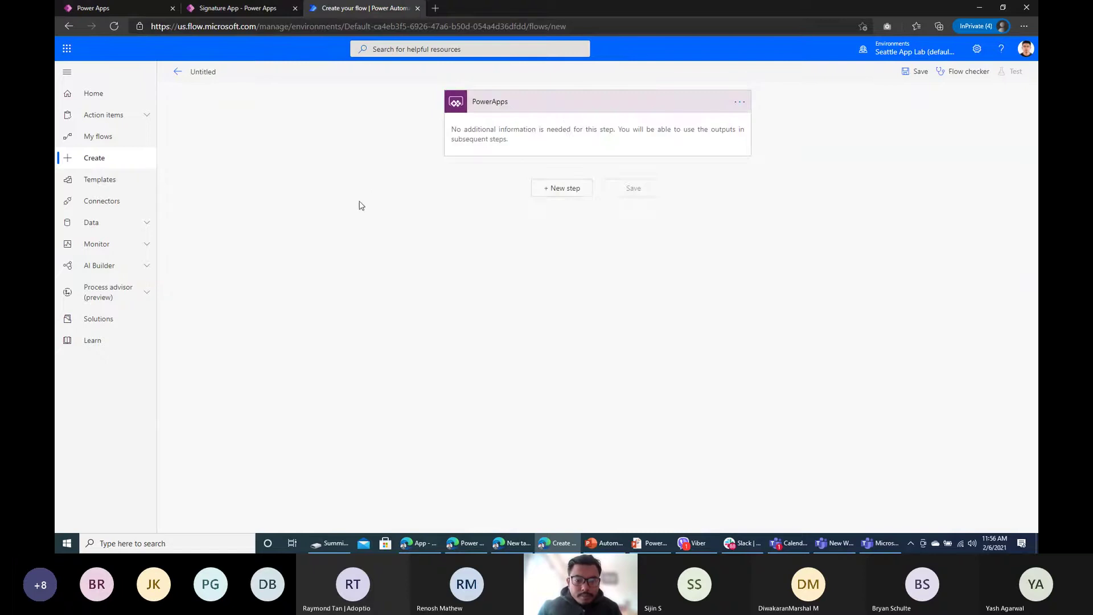
left_click(208, 77)
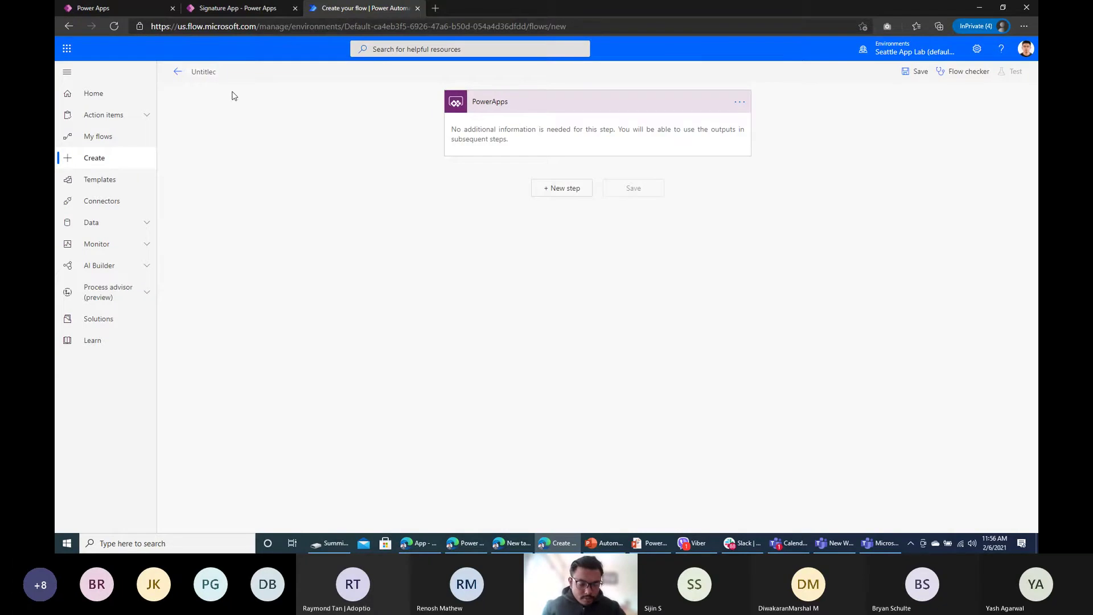
key("ctrl+a")
key("BackSpace")
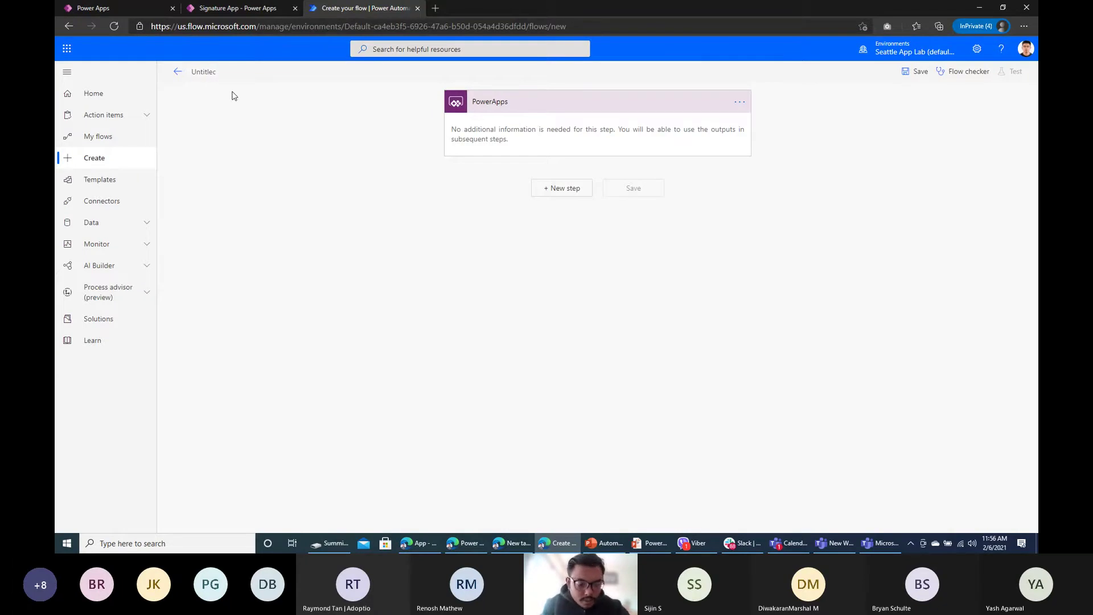
type("s")
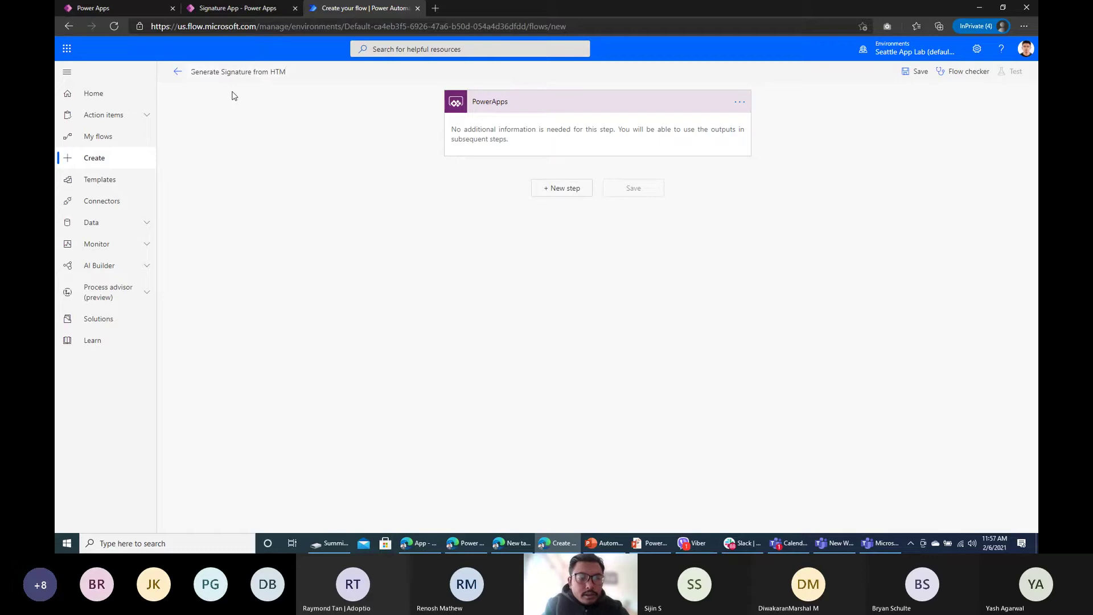
type("emplate")
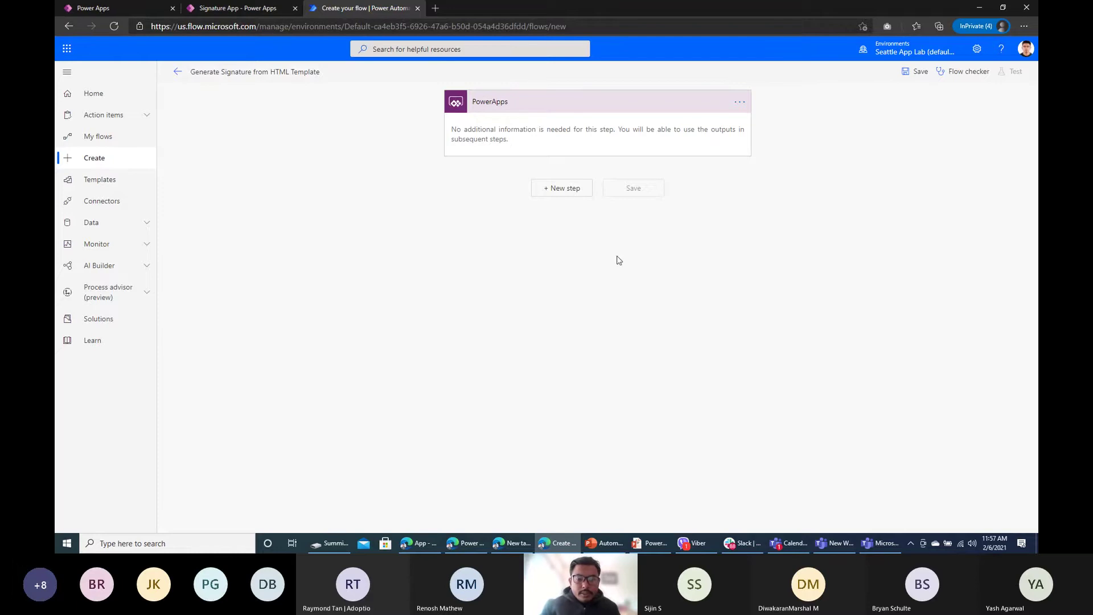
Step: Add a OneDrive for Business Create file action after the PowerApps trigger
left_click(573, 195)
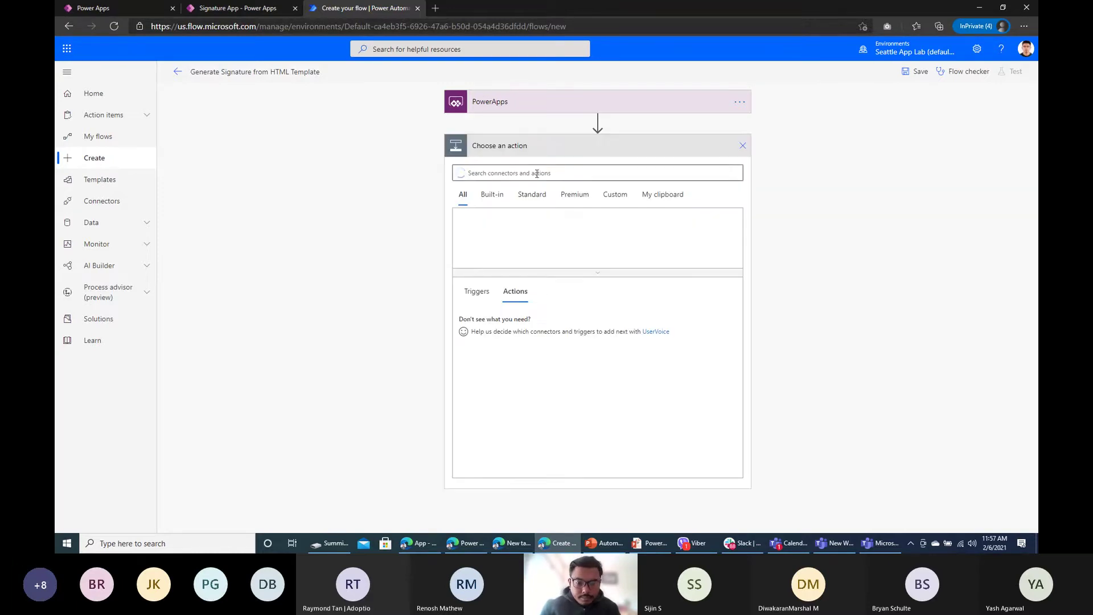
type("create")
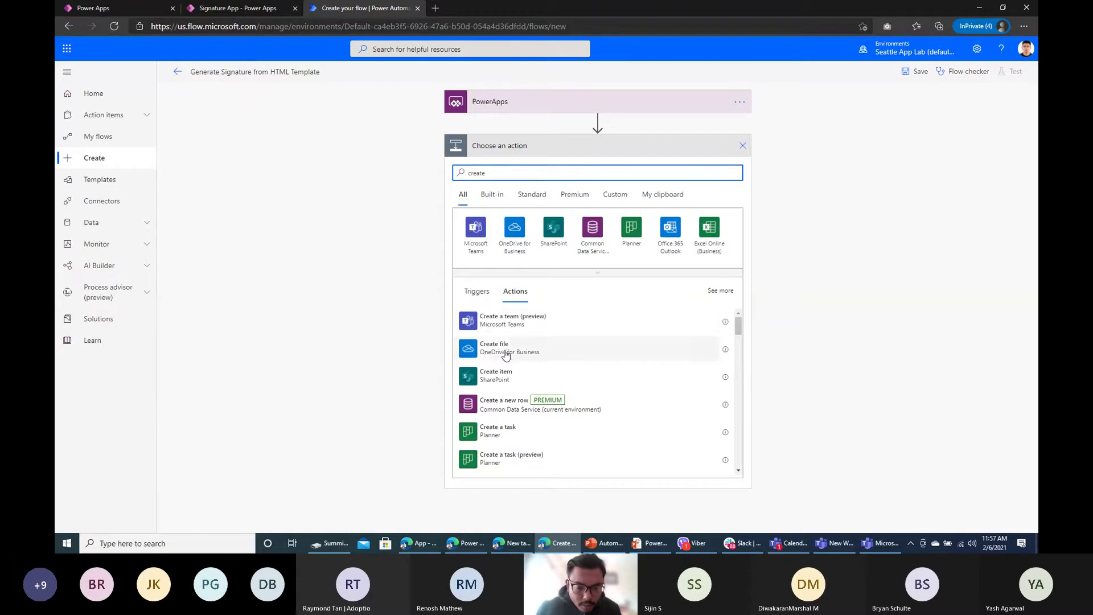
left_click(504, 354)
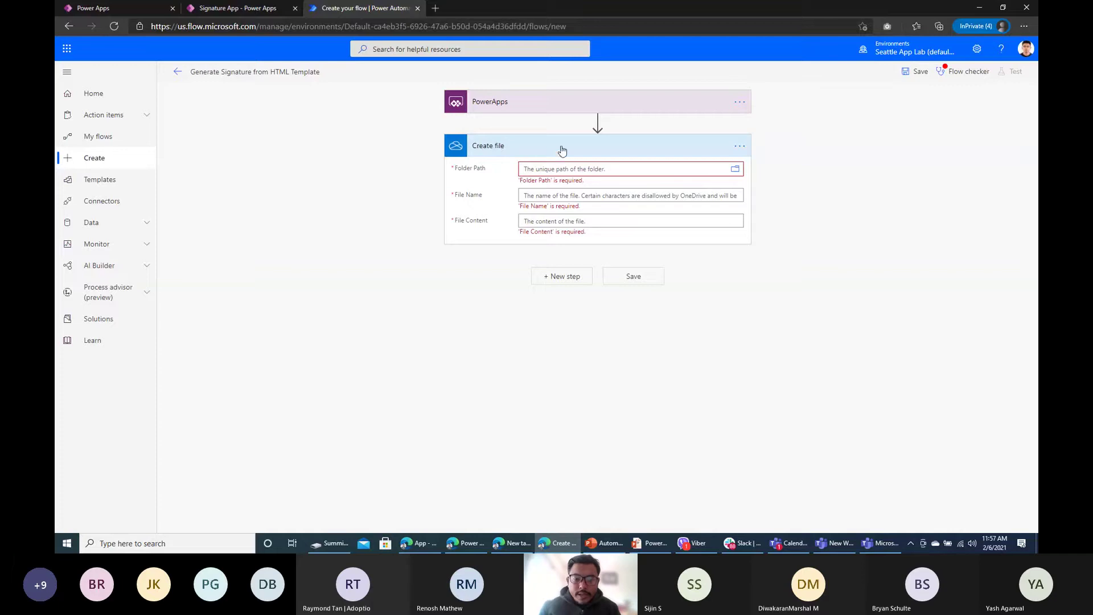
Step: Set the Create file folder path to /DemoFolder and the file name to demo-letter.html
left_click(736, 171)
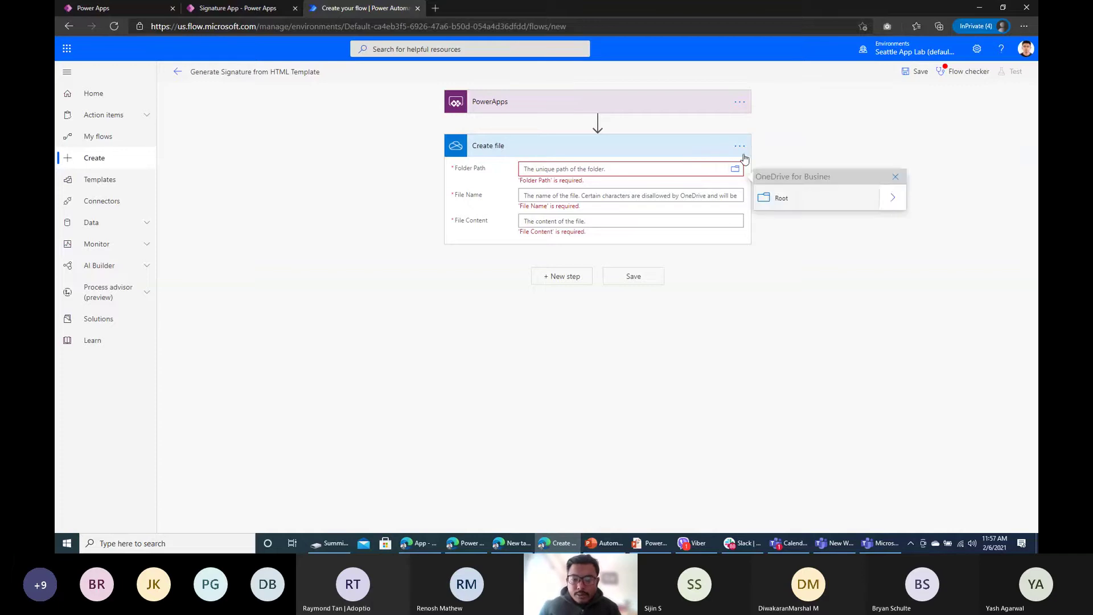
left_click(895, 198)
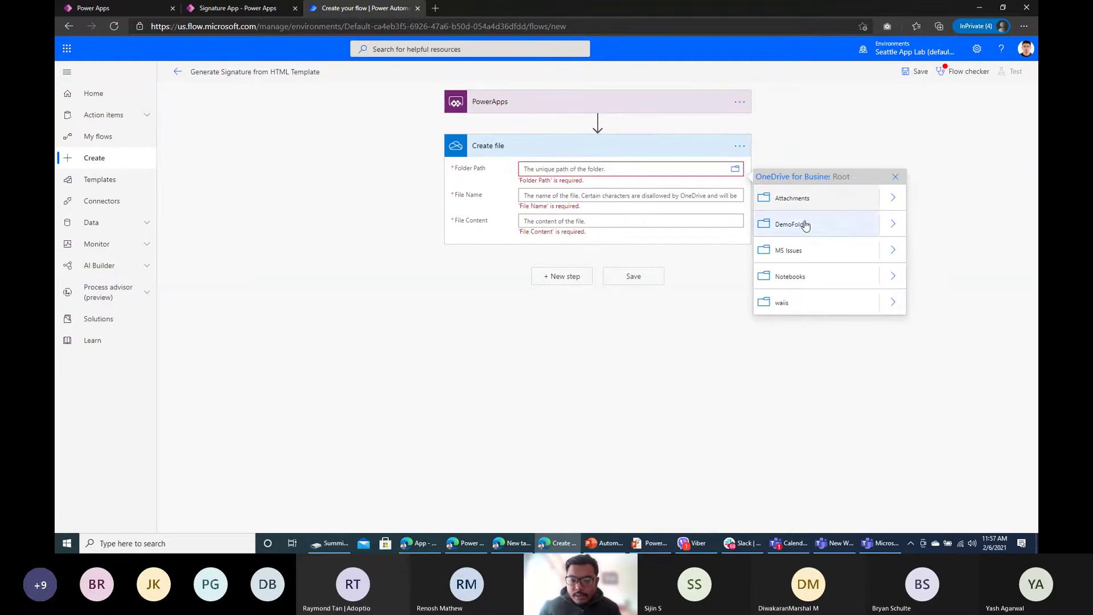
left_click(797, 225)
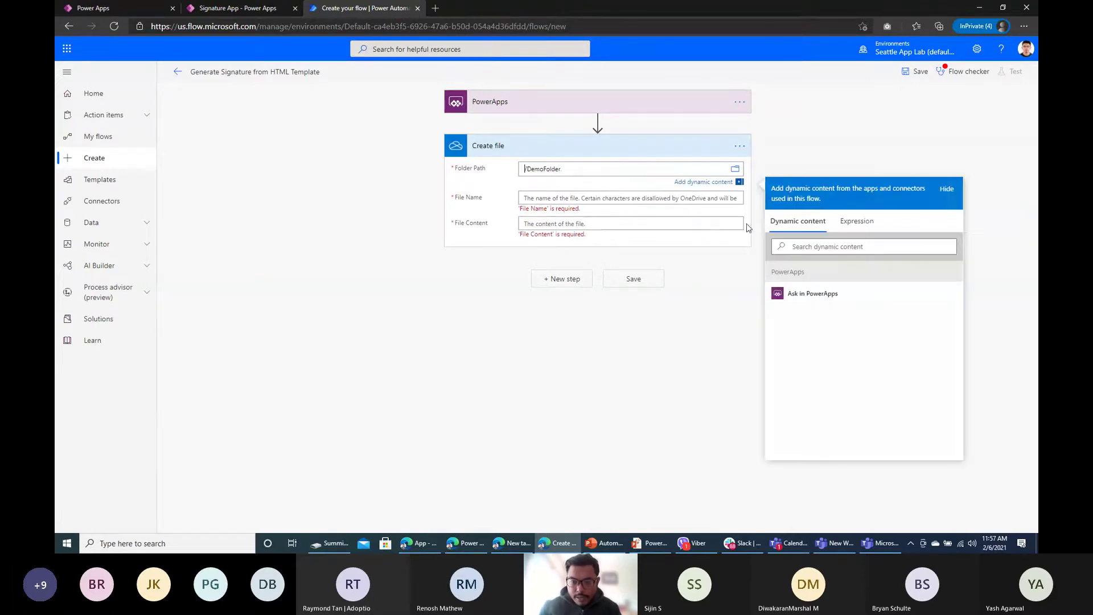
left_click(643, 360)
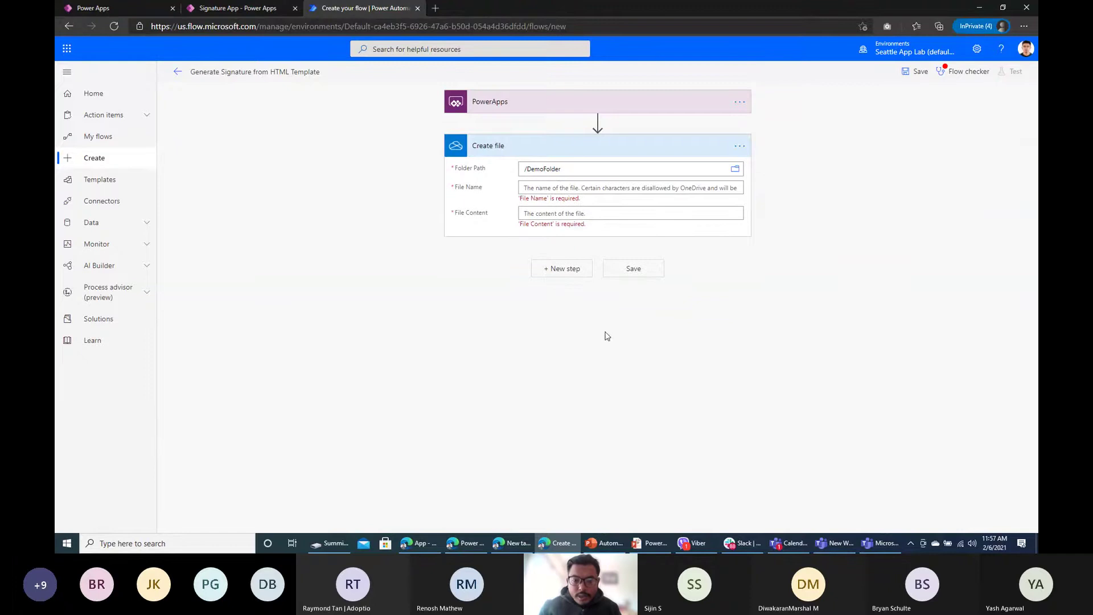
left_click(548, 187)
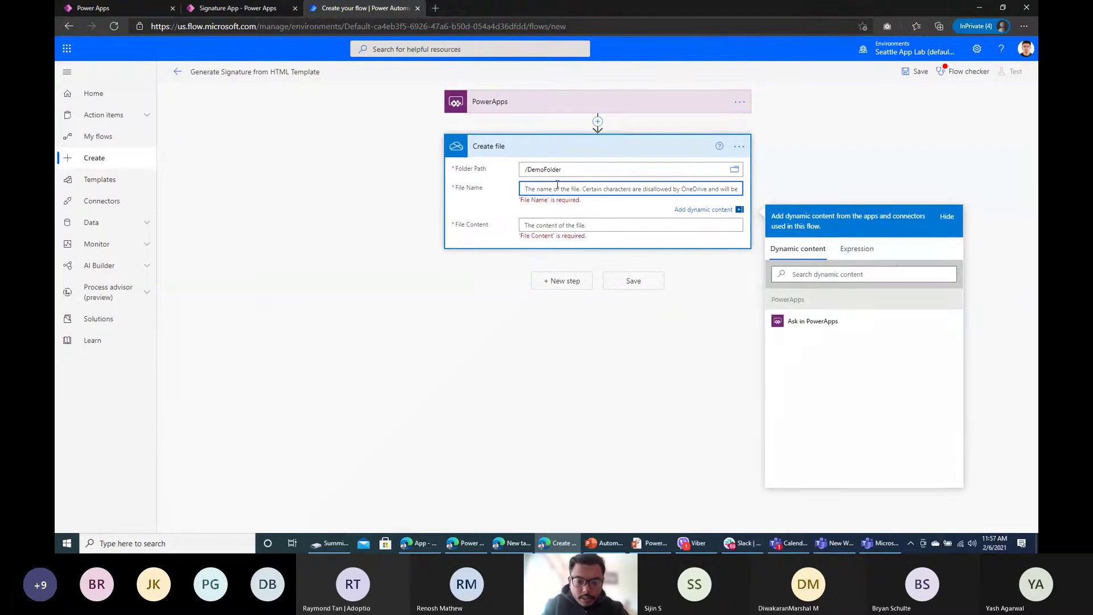
type("demo")
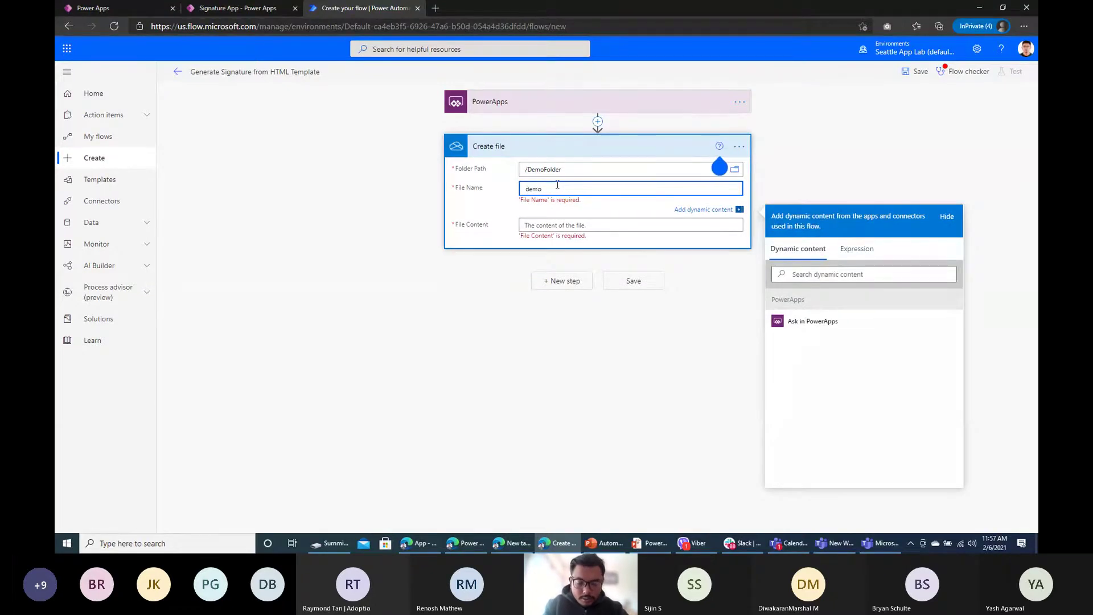
type("-html")
type("le")
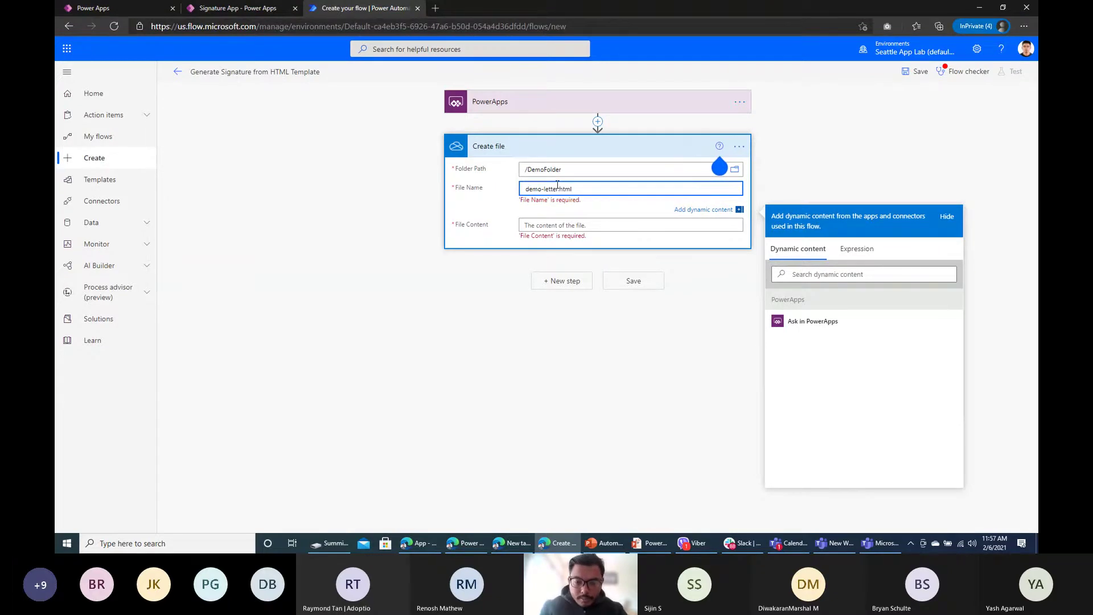
left_click(601, 374)
left_click(583, 189)
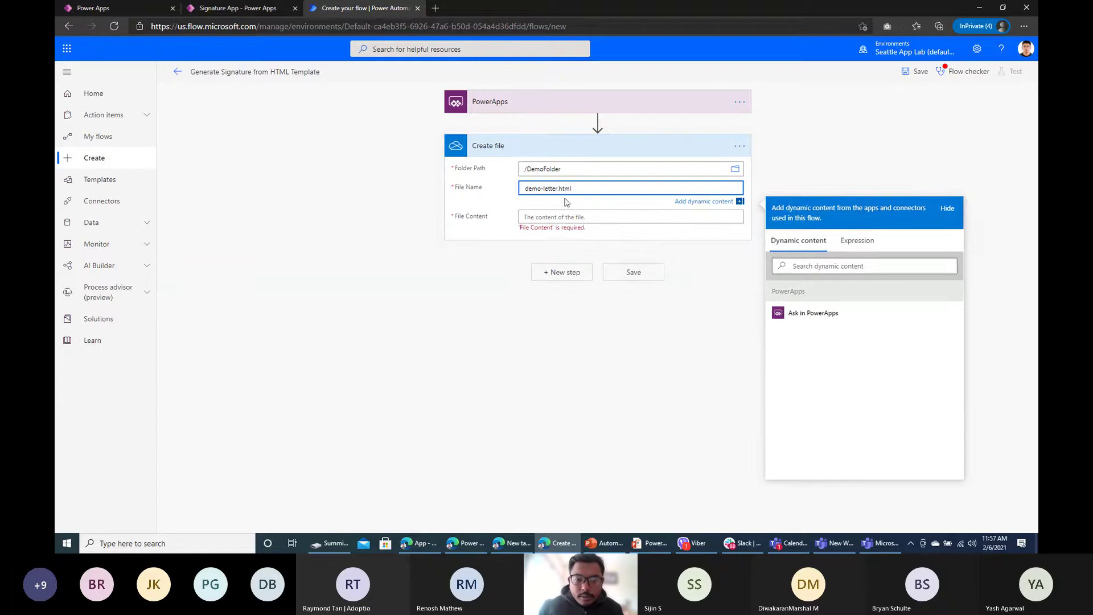
left_click(536, 216)
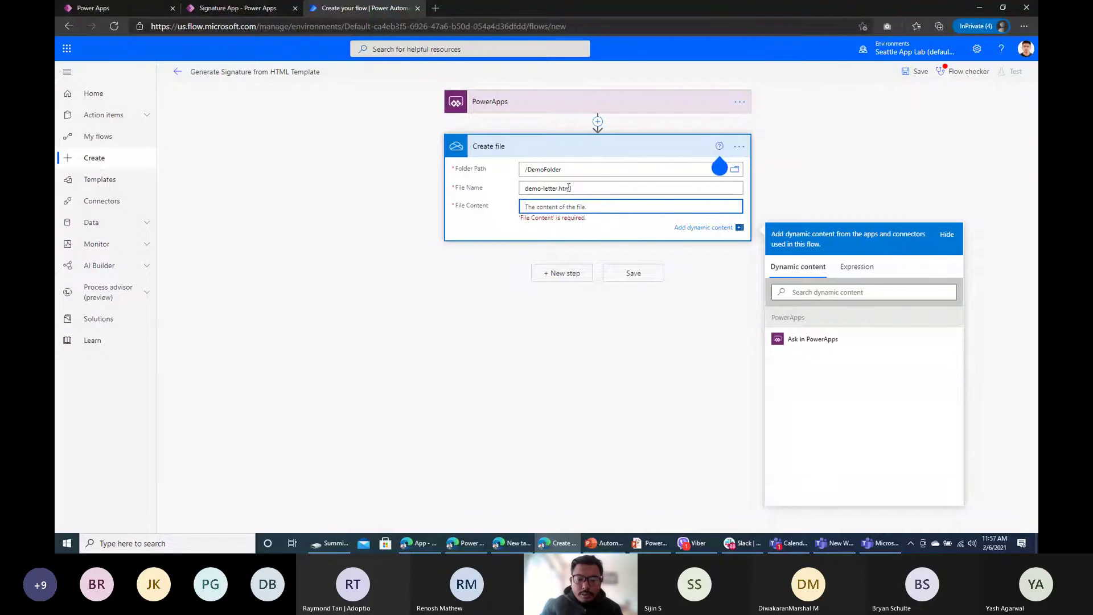
Step: Open sample-terms-condition.html from the D: drive in Microsoft Edge
left_click(328, 543)
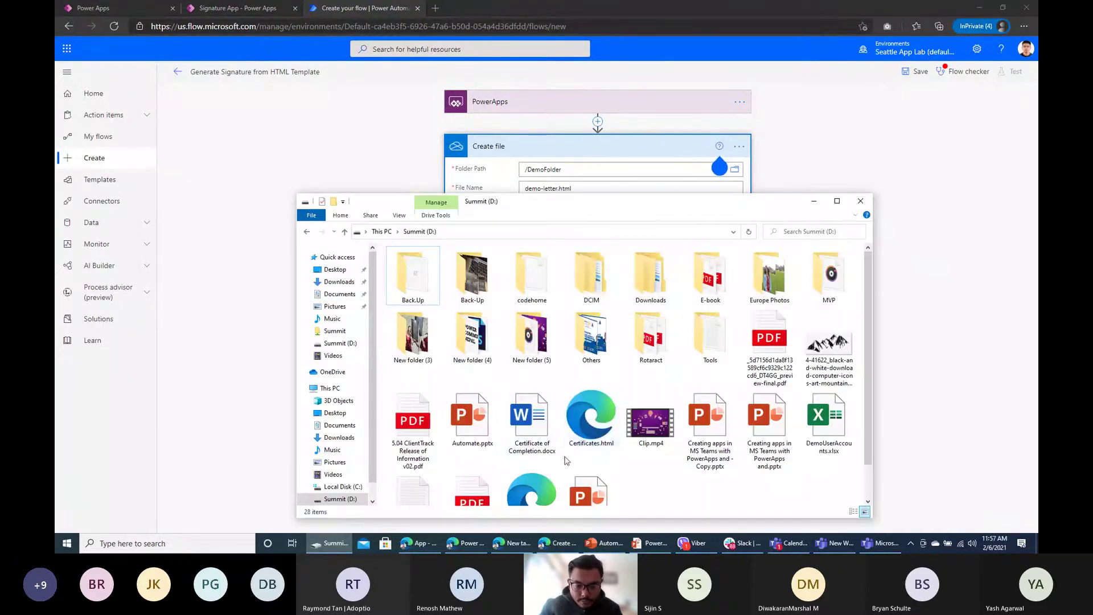
scroll(537, 478, "down", 1)
double_click(533, 470)
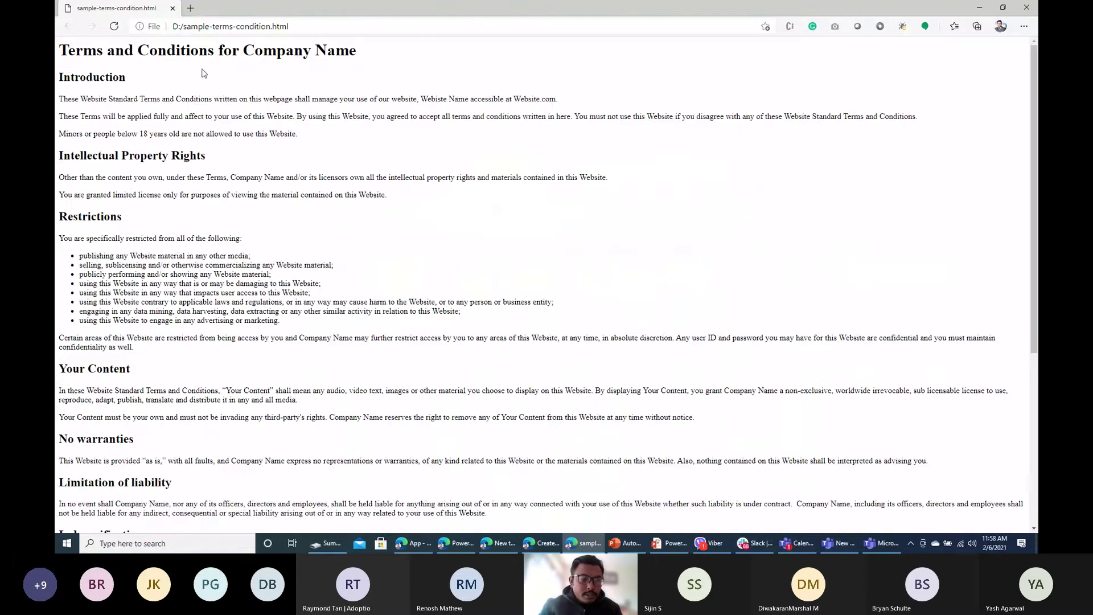
scroll(304, 258, "down", 5)
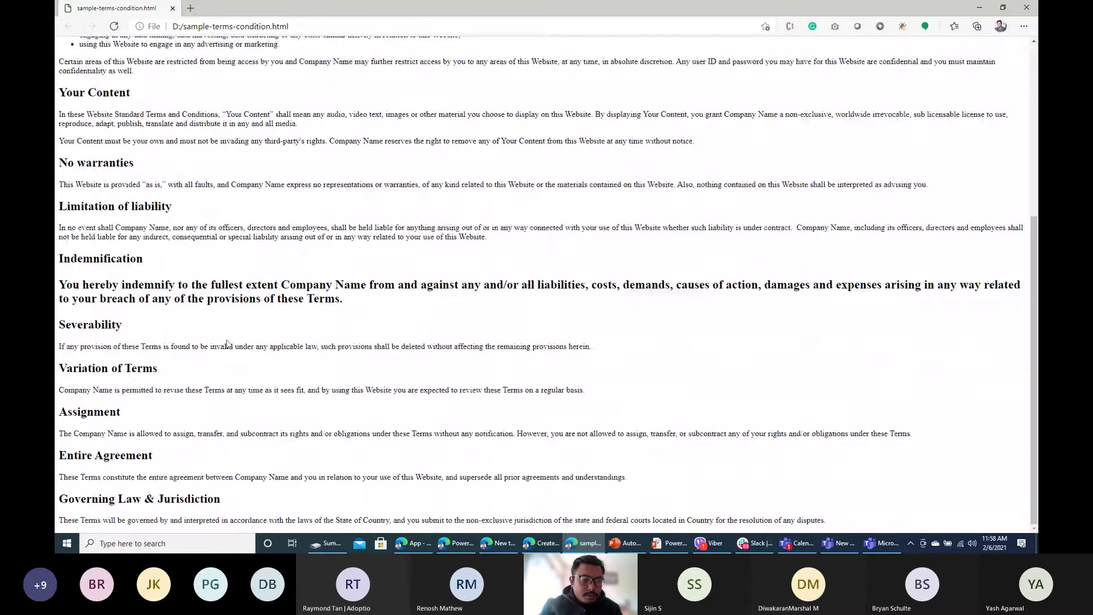
scroll(303, 258, "up", 5)
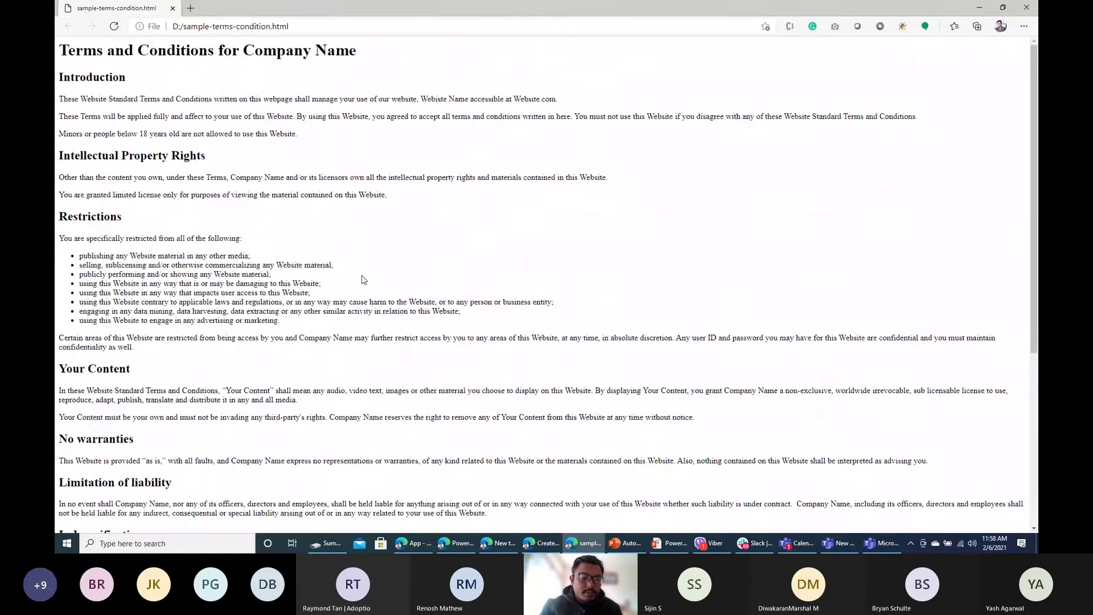
Step: Select the page's entire HTML source, then return to the flow's File Content field
right_click(417, 80)
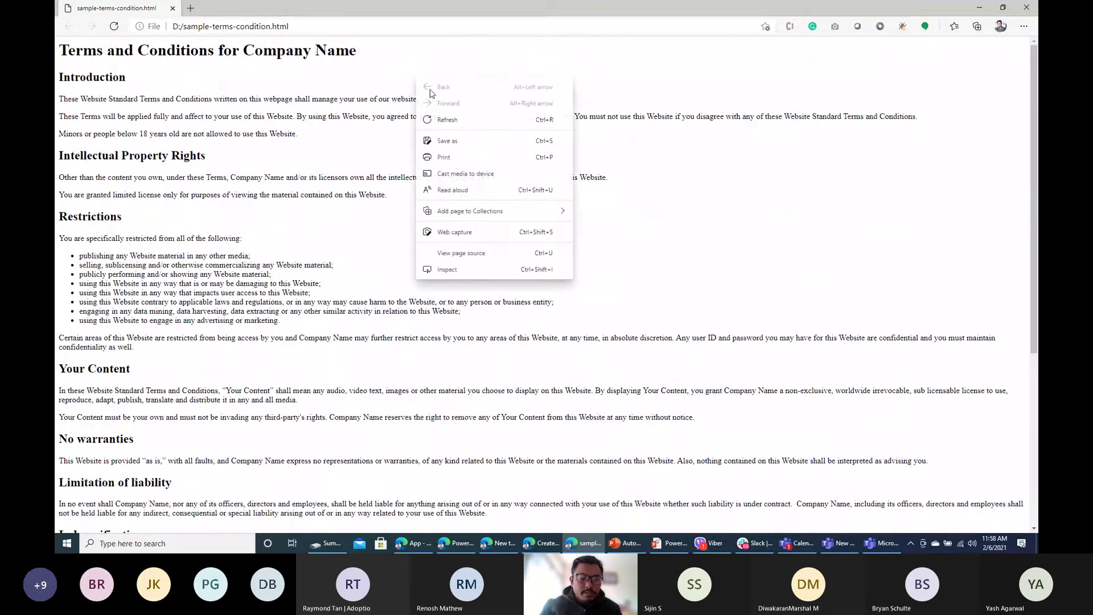
left_click(478, 251)
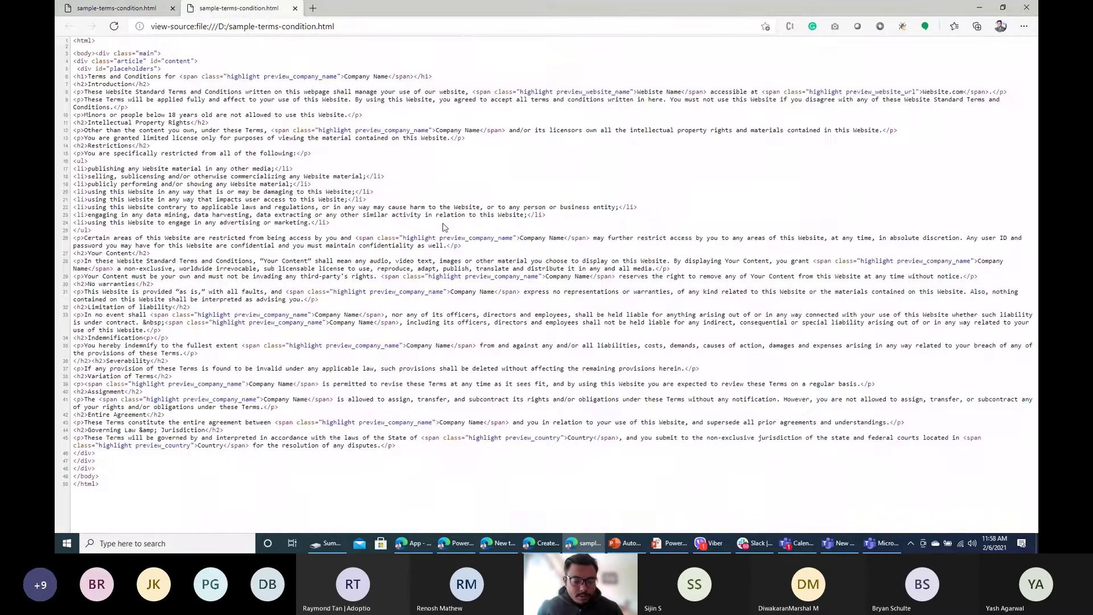
key("ctrl+a")
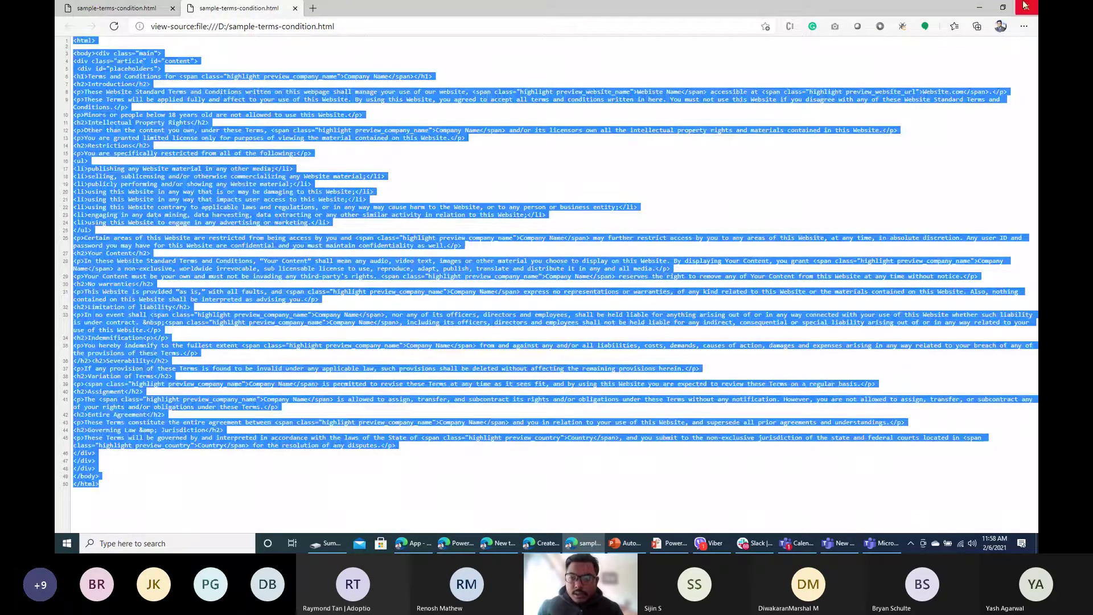
left_click(1027, 7)
left_click(881, 139)
left_click(496, 221)
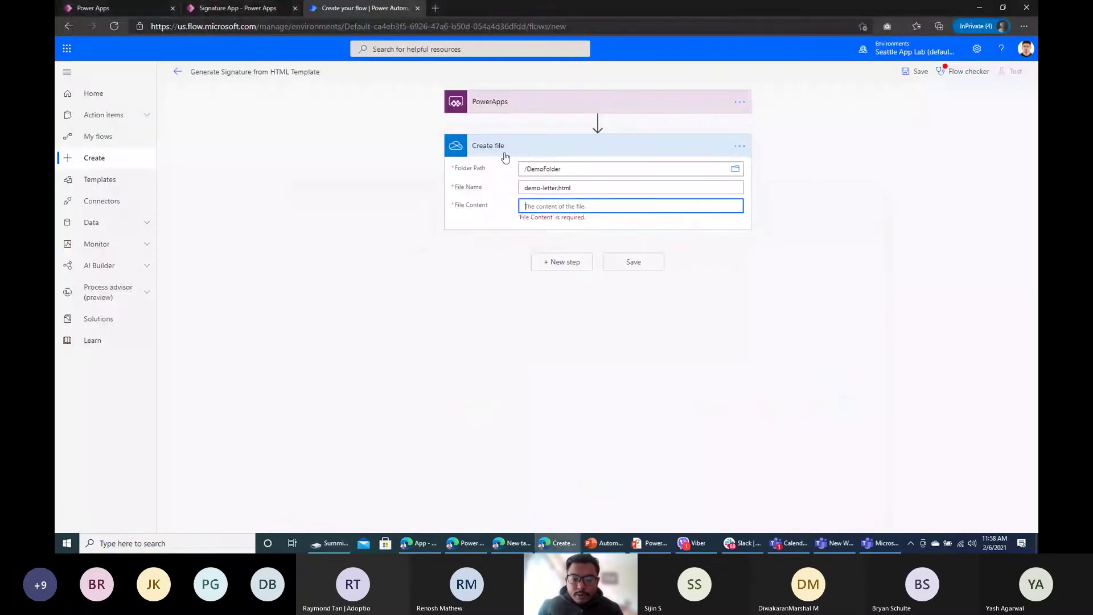
Step: Search for w3school in a new tab and open the W3Schools Tryit Editor
left_click(436, 11)
type("w3school")
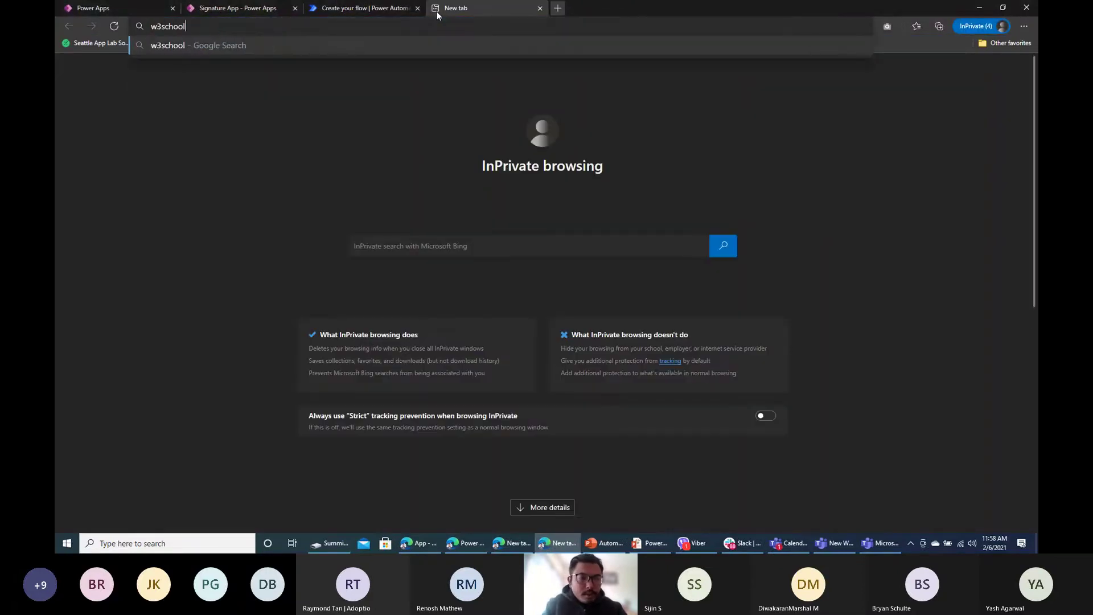
key("Return")
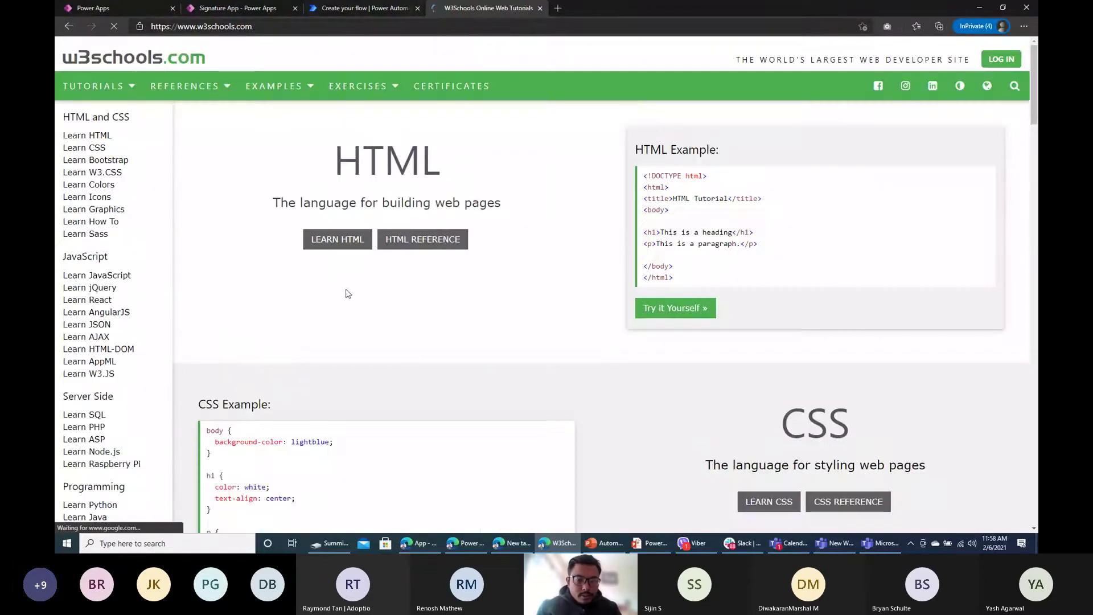
scroll(348, 294, "down", 5)
left_click(245, 302)
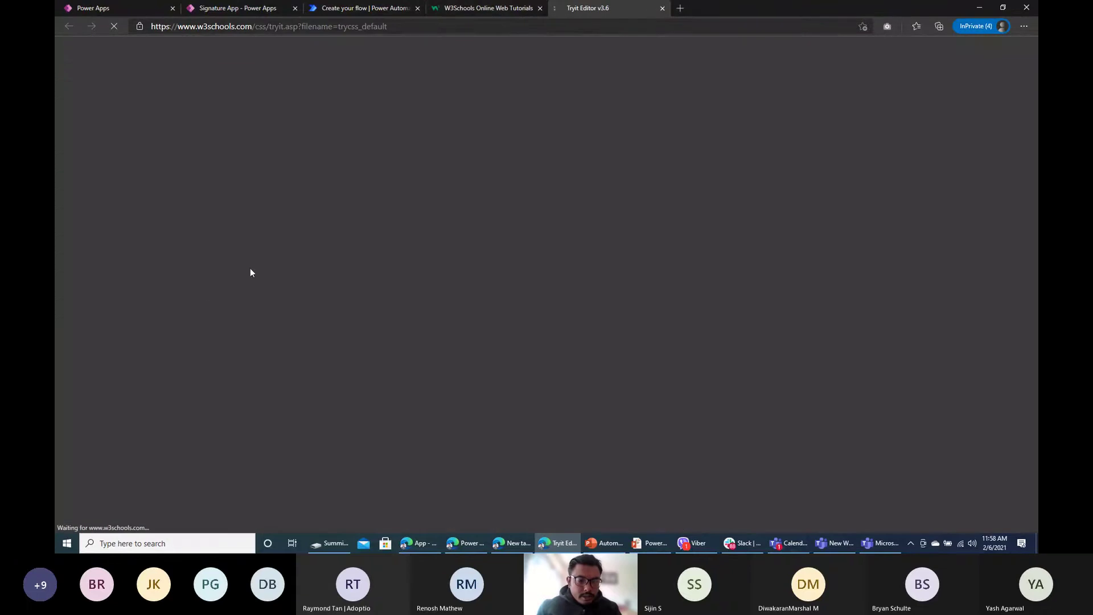
left_click(489, 8)
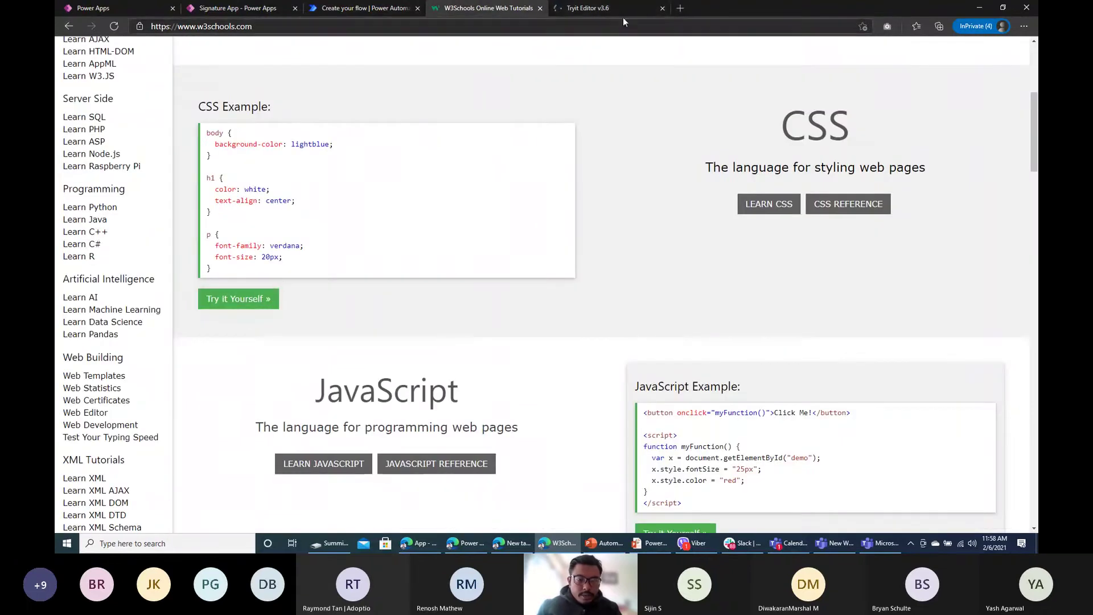
left_click(603, 9)
Step: Replace the editor code with the terms HTML, run it, and select it all
key("ctrl+a")
key("ctrl+v")
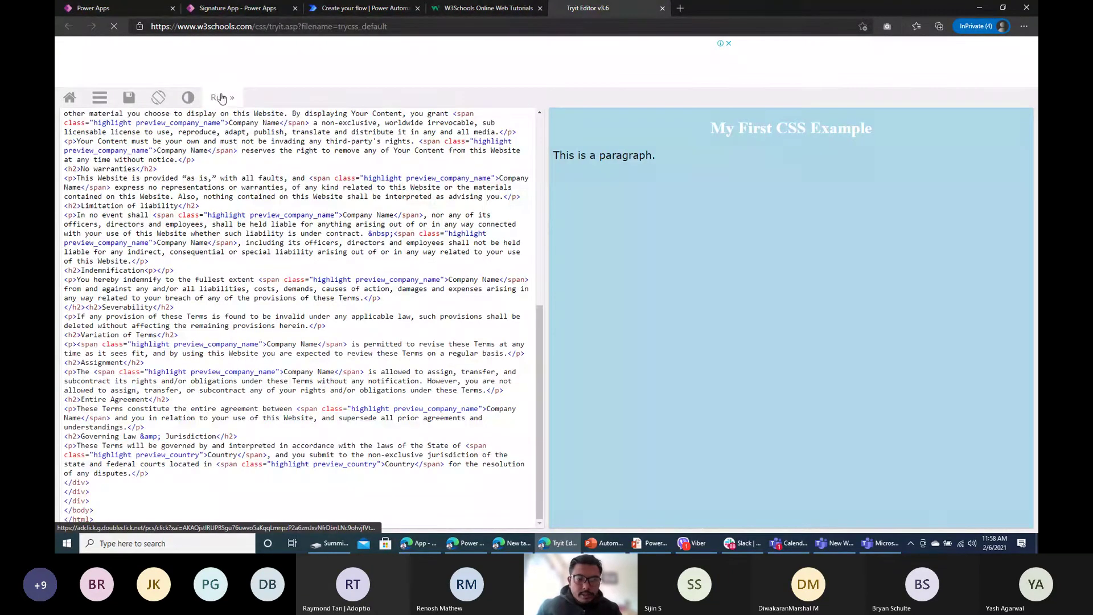
left_click(220, 98)
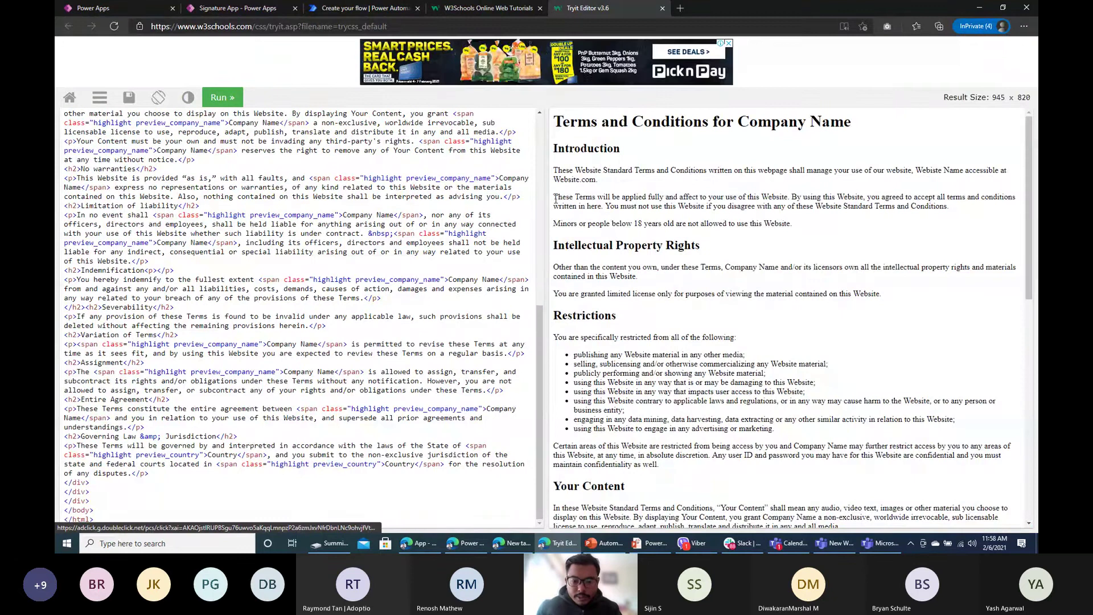
scroll(181, 379, "up", 1)
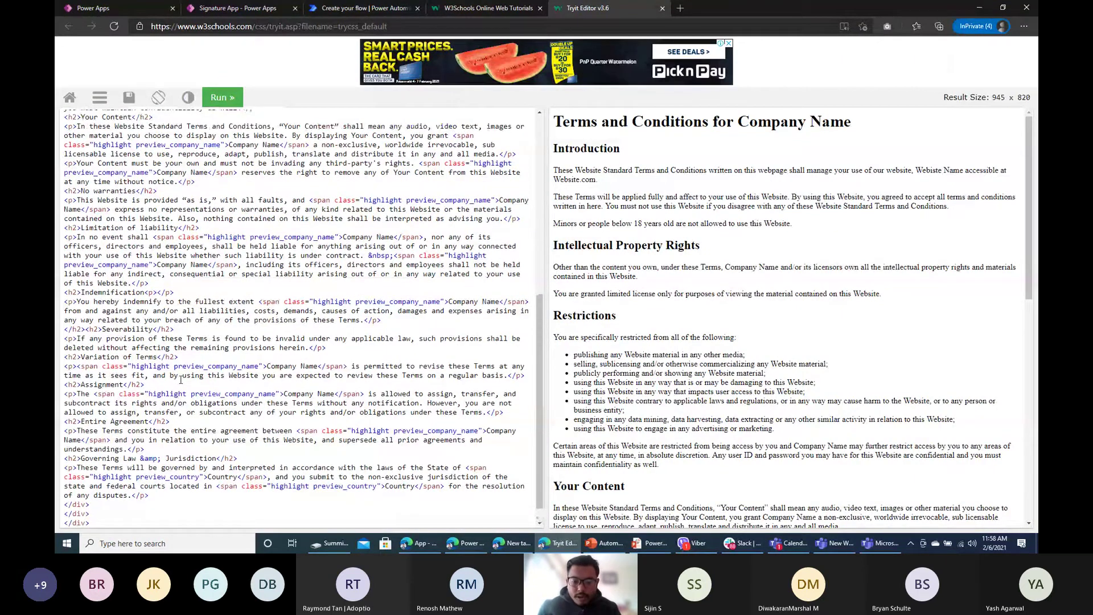
scroll(181, 379, "up", 5)
key("ctrl+a")
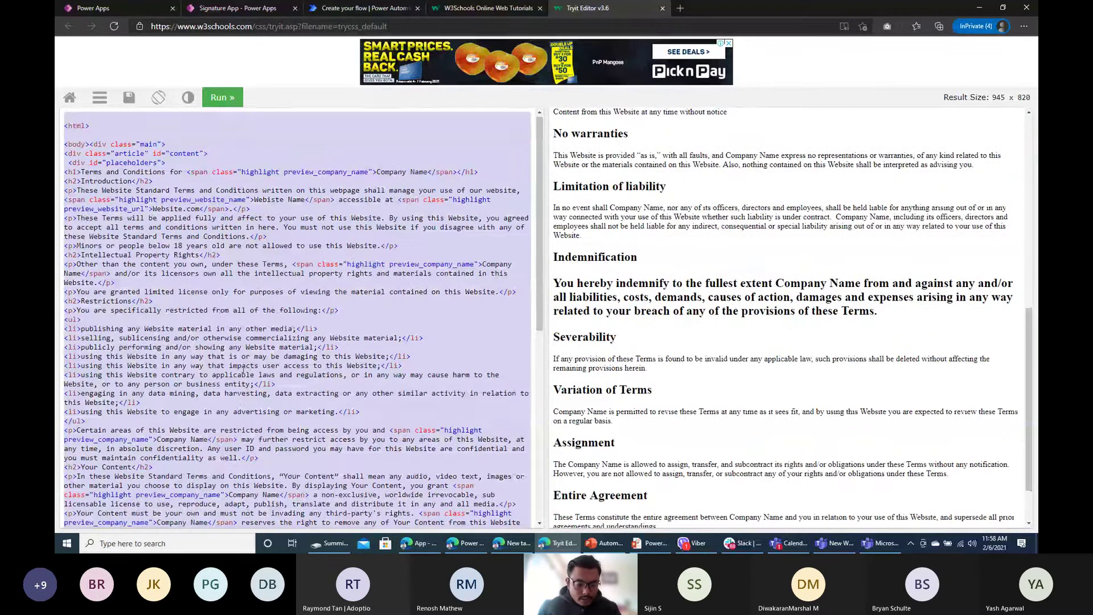
left_click(365, 8)
Step: Paste the terms HTML into the Create file's File Content field
left_click(560, 212)
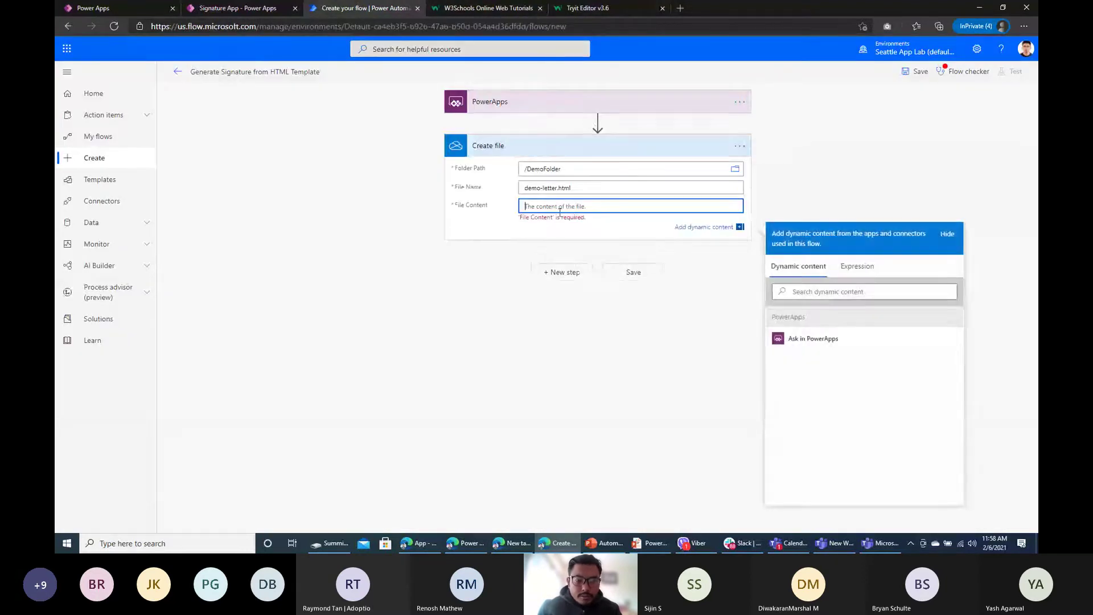
key("ctrl+v")
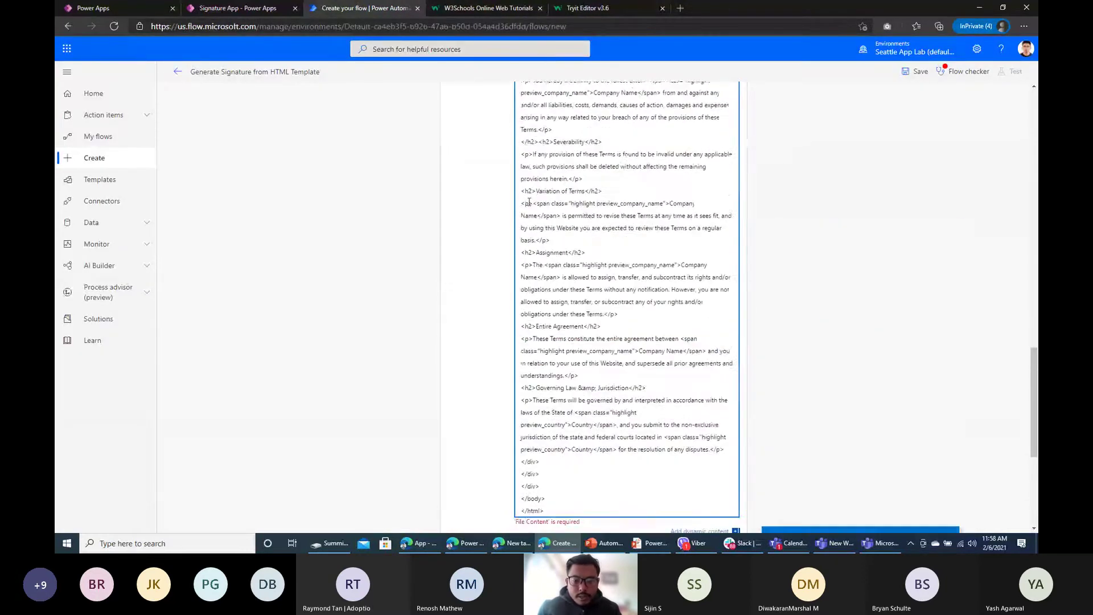
scroll(626, 256, "down", 5)
left_click(805, 137)
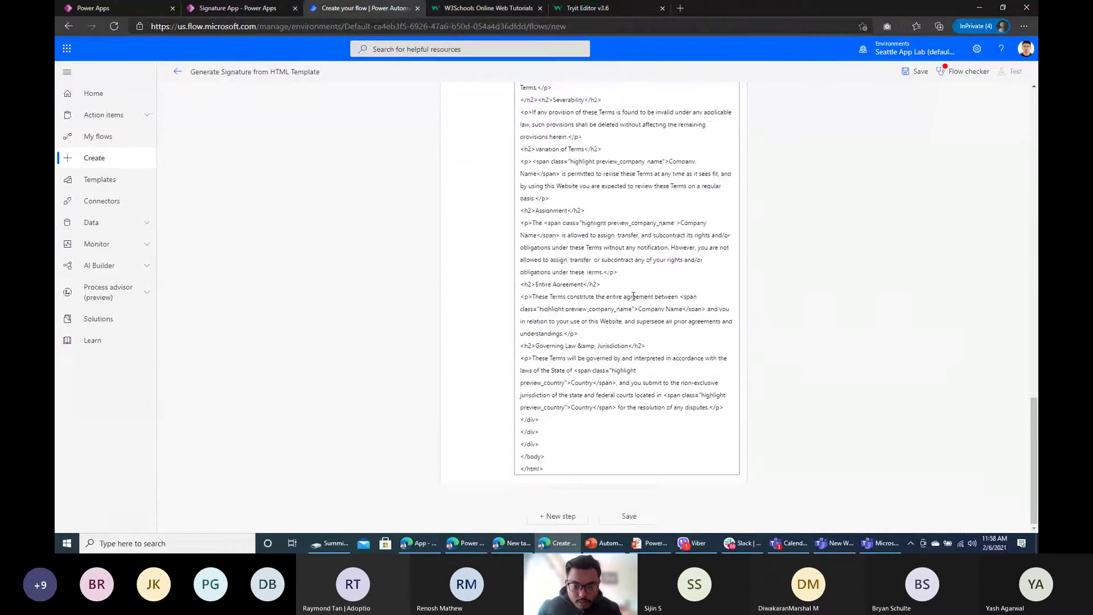
scroll(632, 299, "up", 15)
scroll(618, 306, "down", 5)
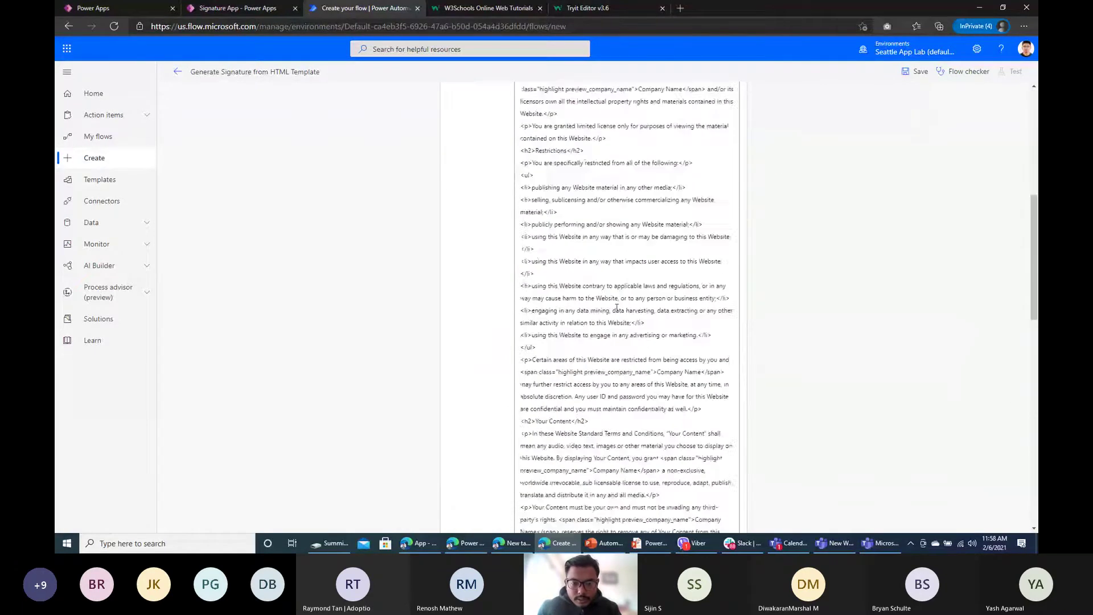
scroll(617, 308, "down", 15)
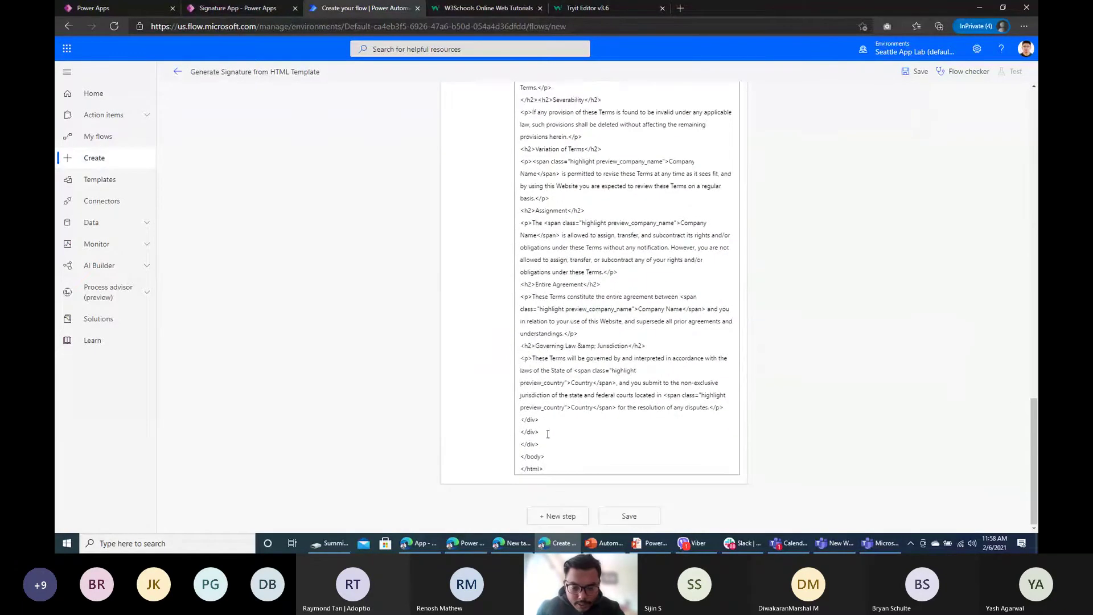
Step: Add a 'Signed by:' line with the Createfile_FileContent token after the final paragraph
left_click(727, 408)
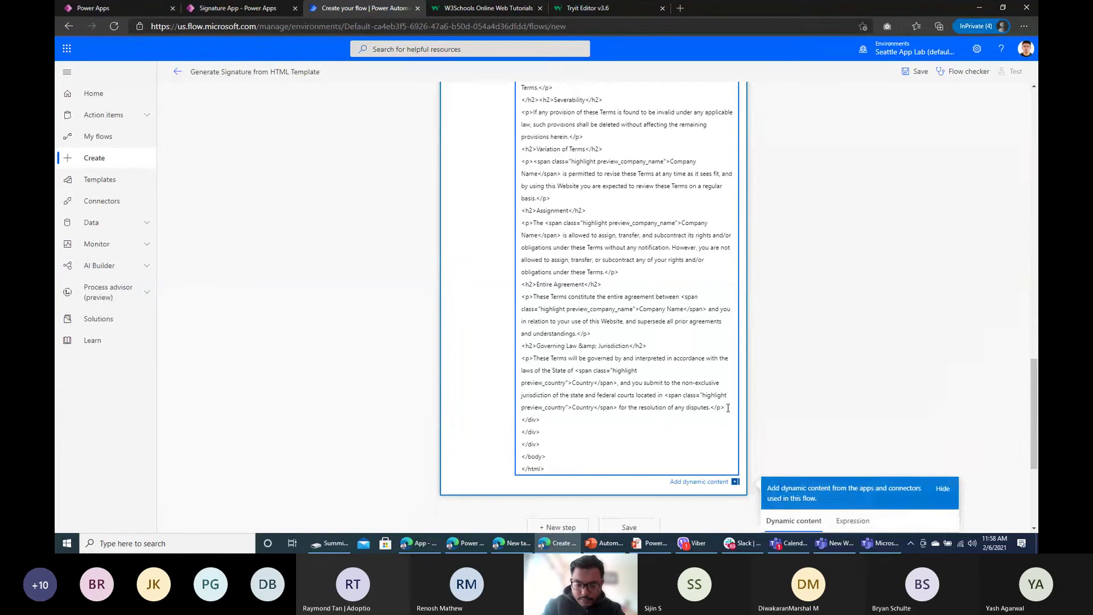
key("Return")
key("Return")
type("S")
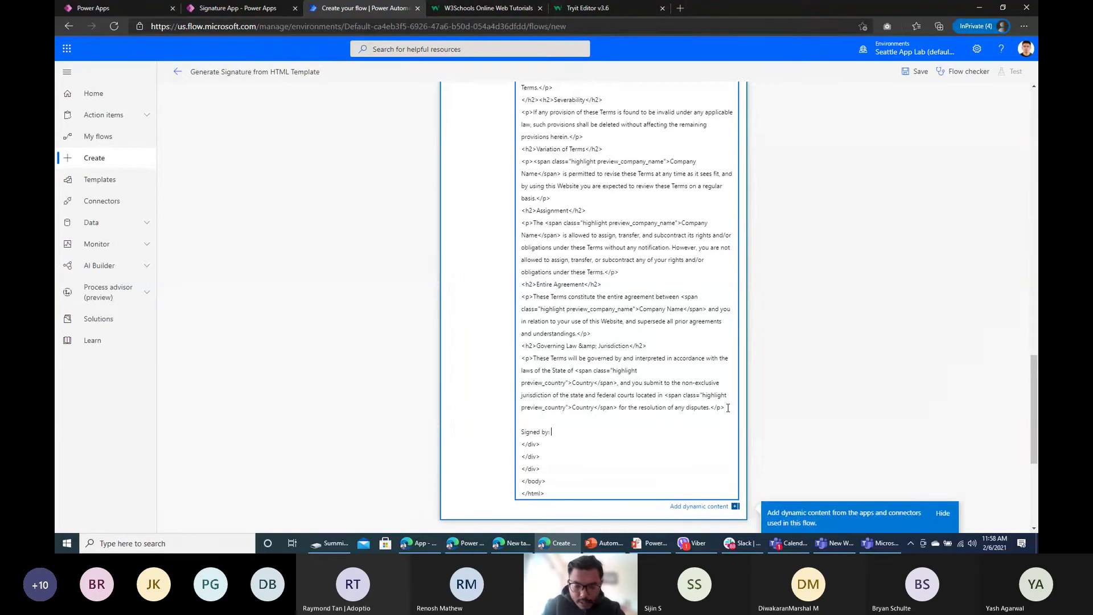
type("igned by:")
scroll(789, 349, "down", 2)
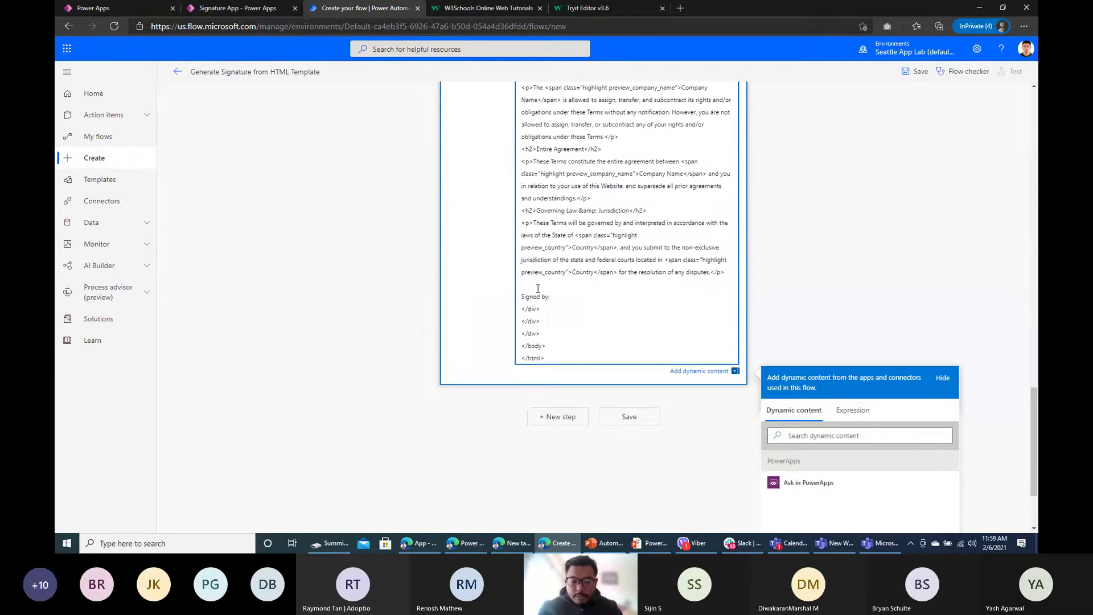
scroll(551, 296, "down", 1)
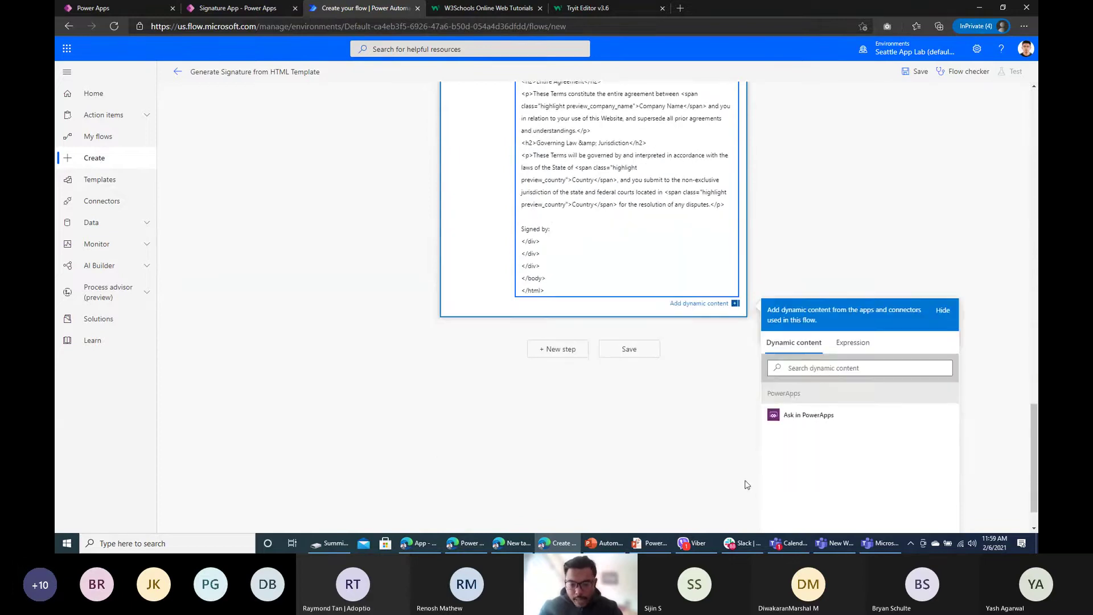
left_click(813, 421)
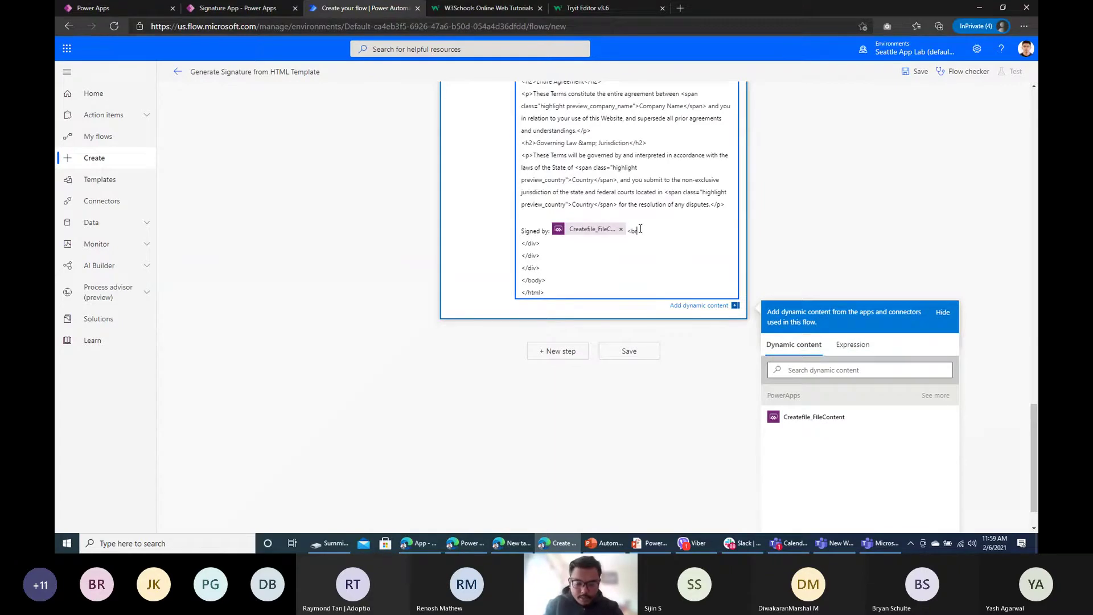
Step: Add a 'Signature Image:' line with an img src token Createfile_FileContent_1, then return to Power Apps
key("Return")
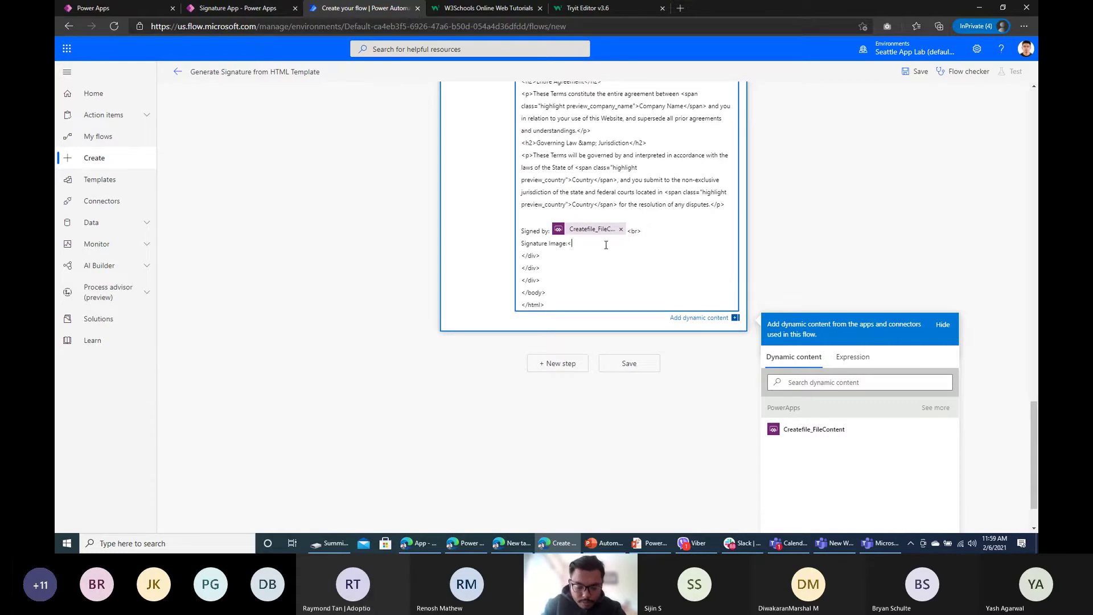
key("Up")
key("Return")
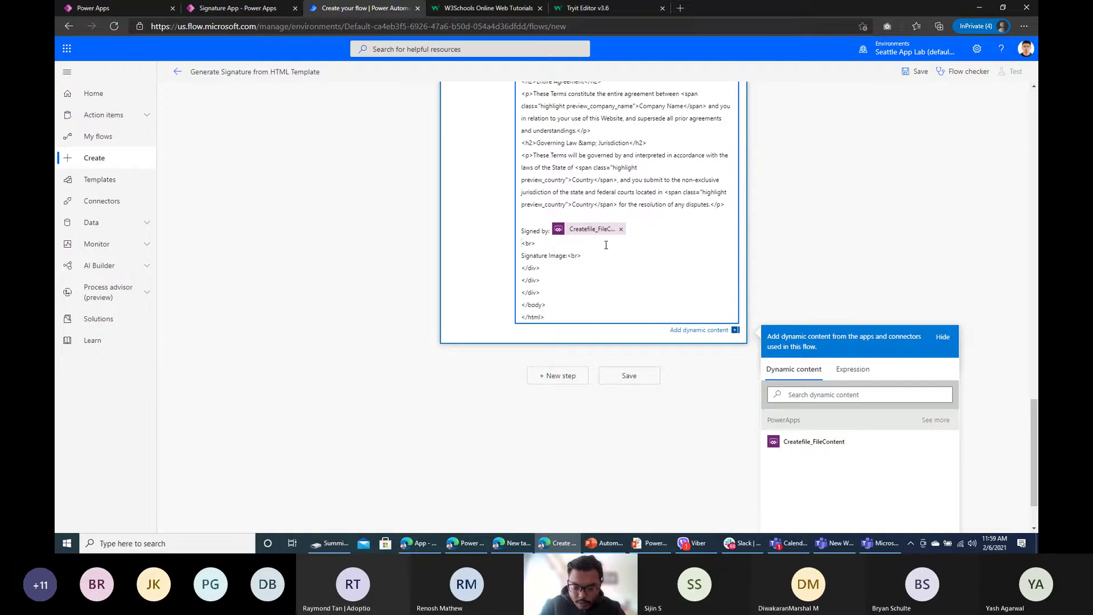
key("BackSpace")
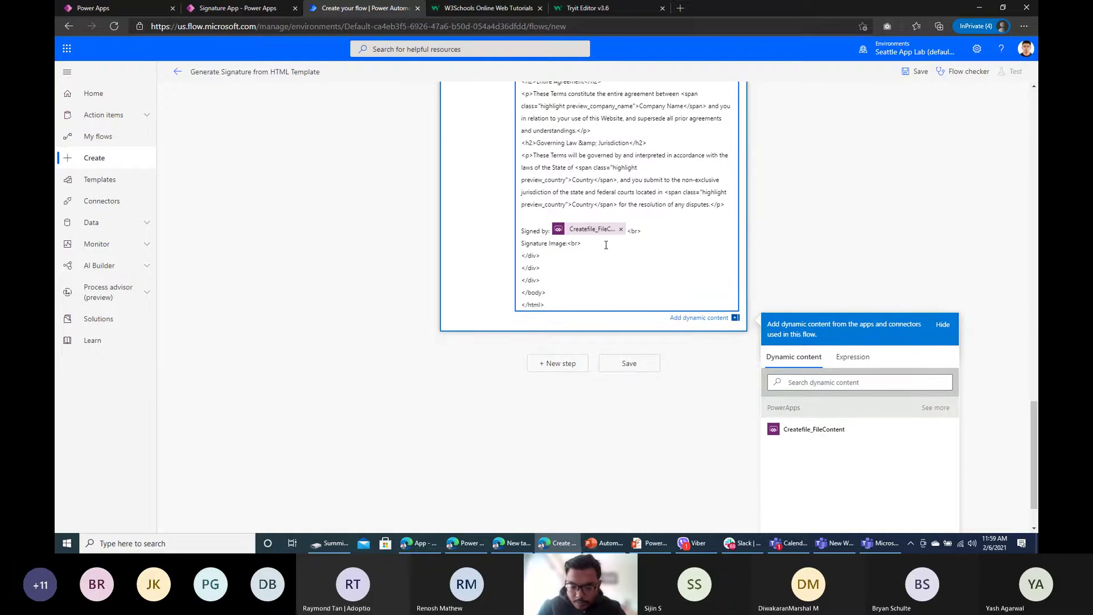
key("Return")
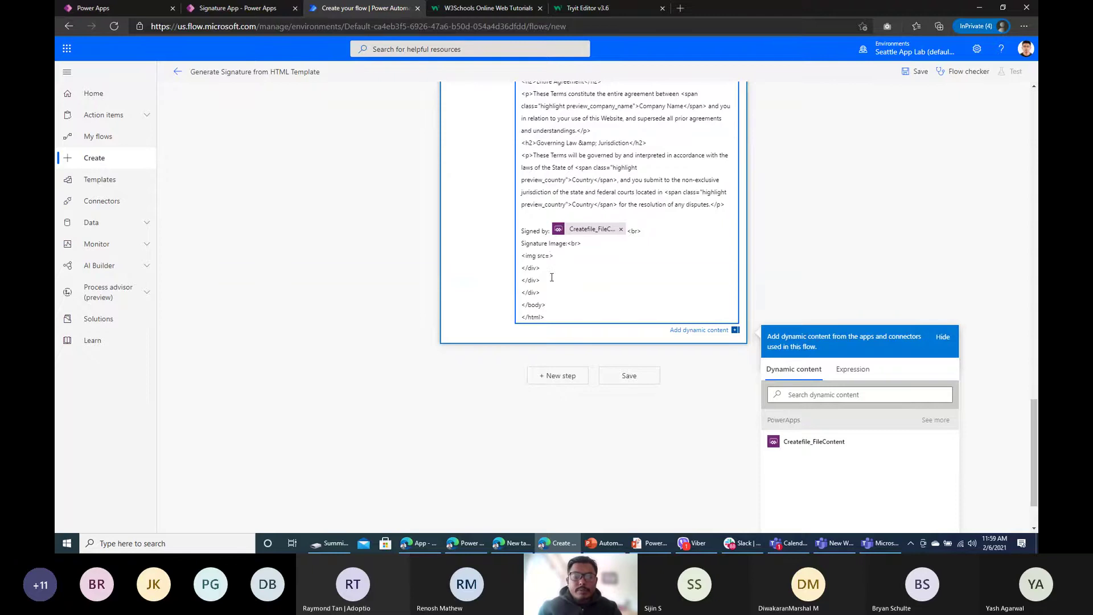
scroll(652, 292, "down", 1)
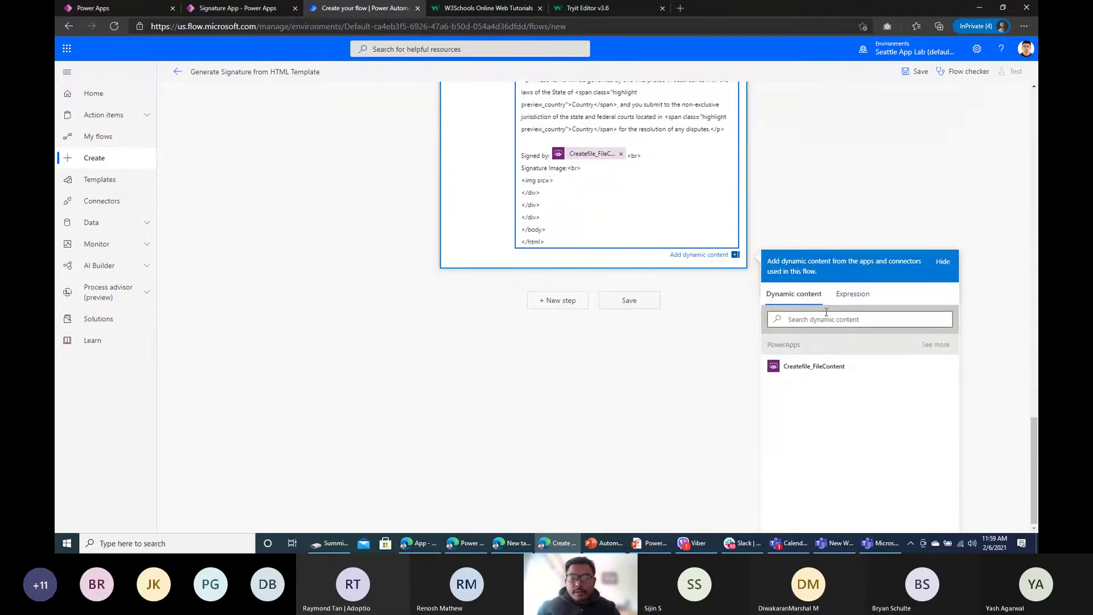
left_click(937, 345)
left_click(820, 393)
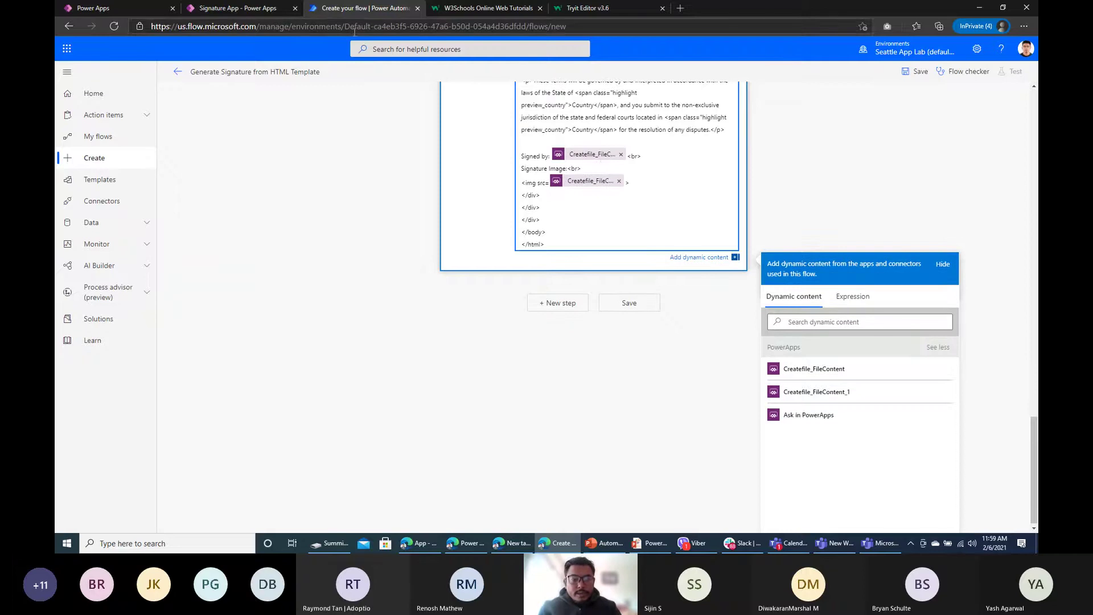
left_click(239, 8)
left_click(413, 444)
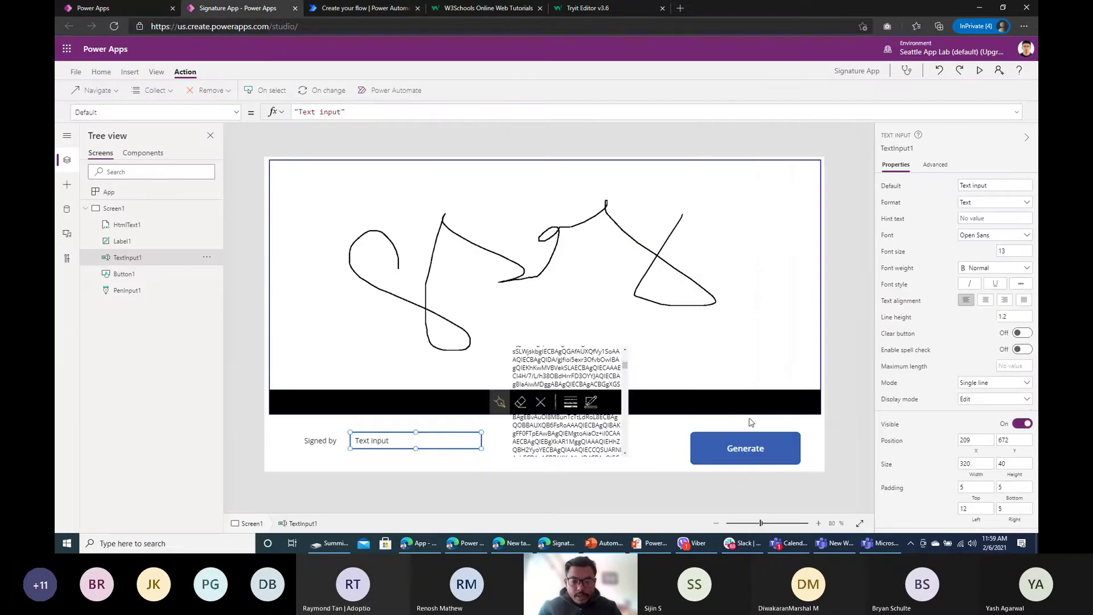
Step: Save the flow and open the Signature App's list of Power Automate flows
left_click(369, 8)
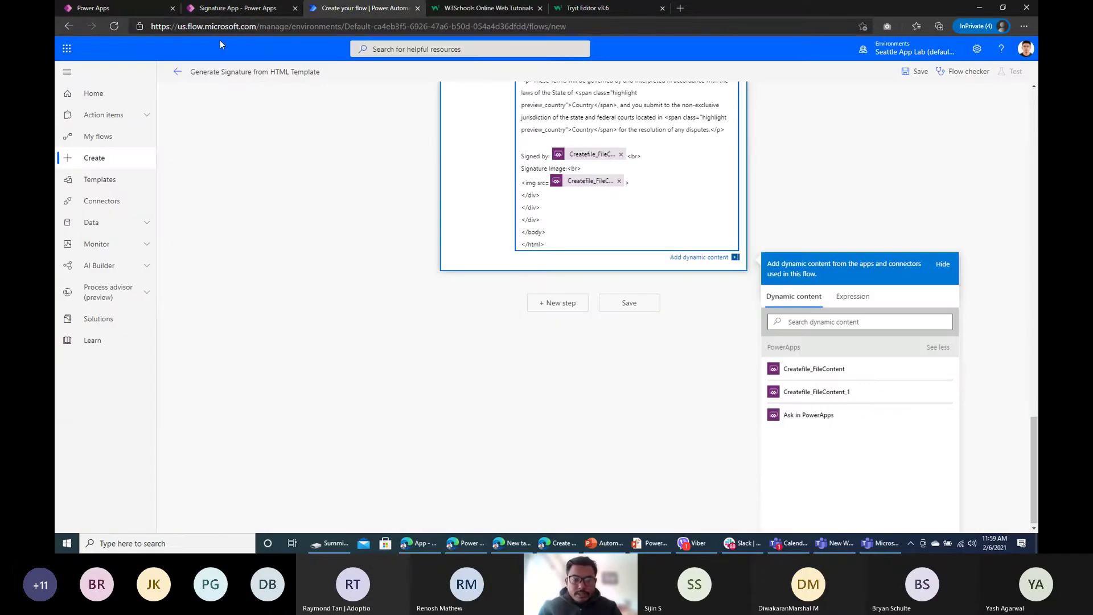
left_click(231, 9)
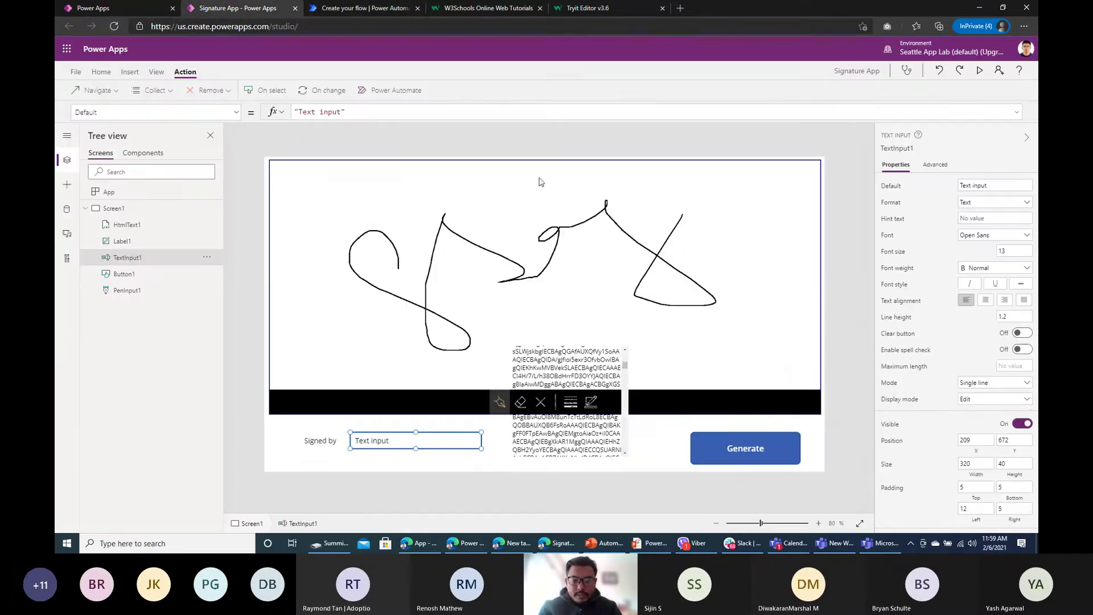
left_click(381, 8)
left_click(584, 183)
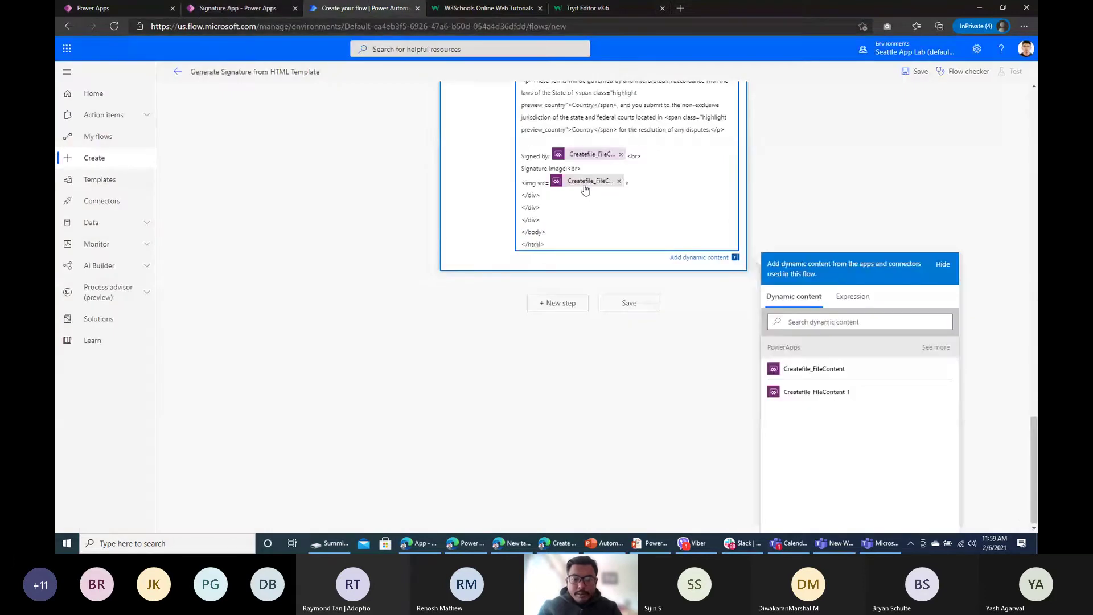
left_click(630, 303)
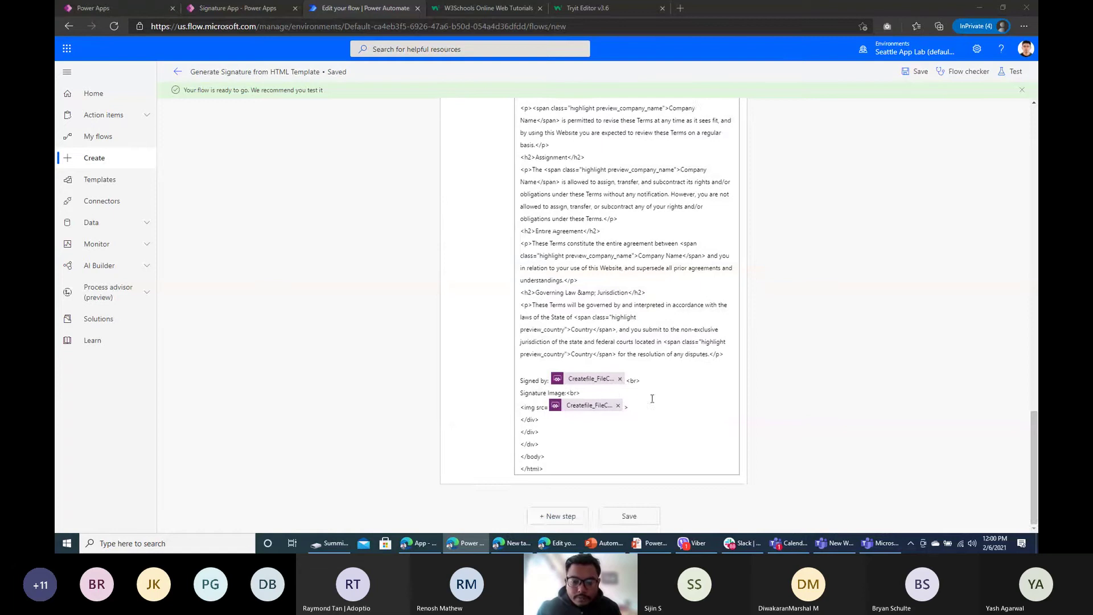
left_click(233, 12)
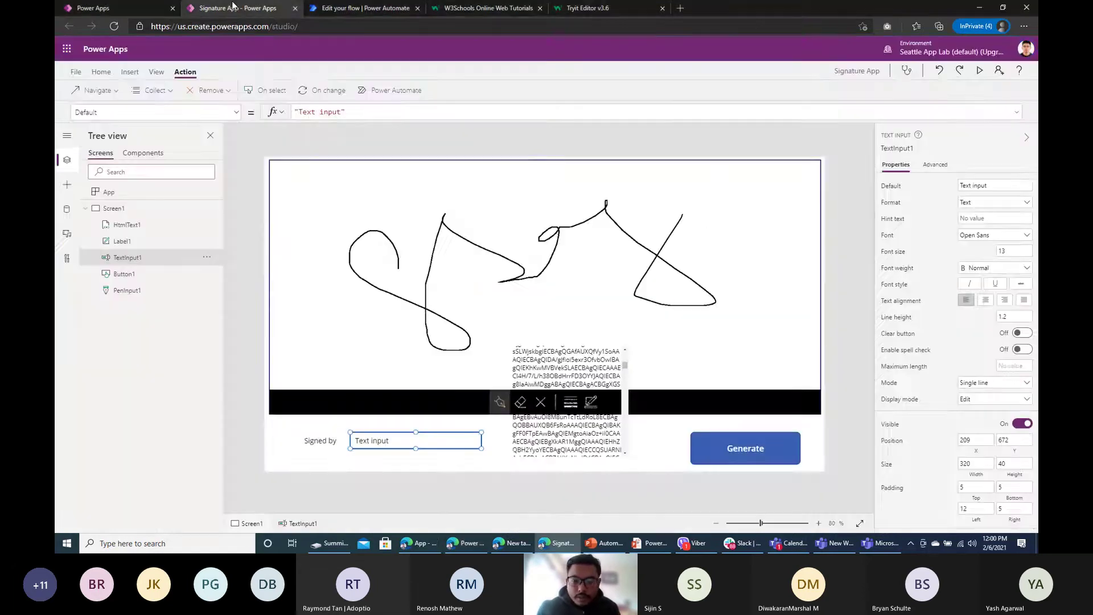
left_click(379, 93)
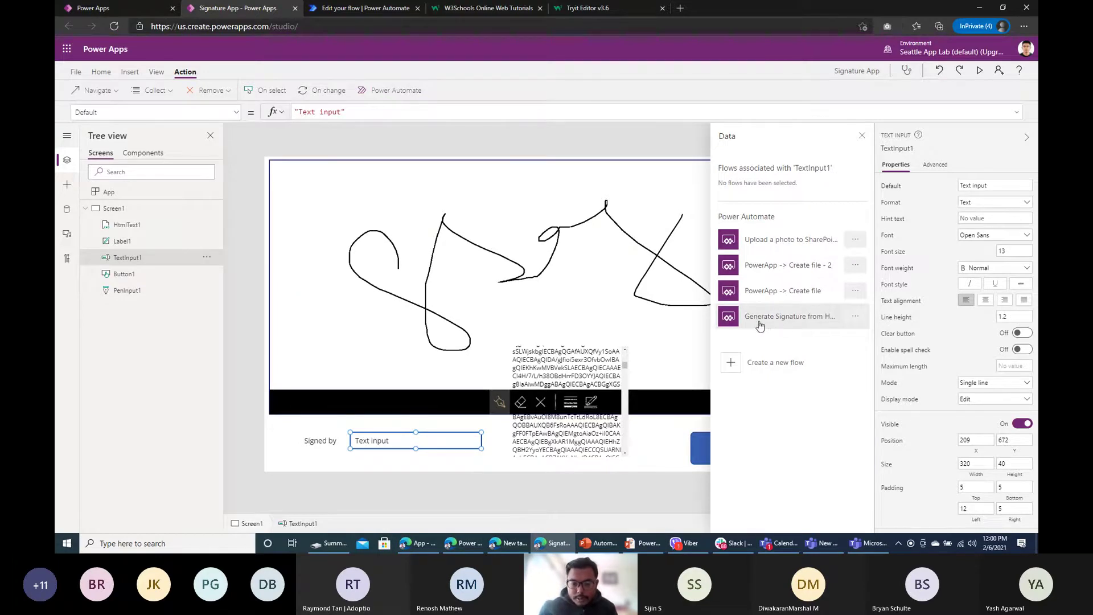
Step: Select the Generate button and add the Generate Signature from HTML Template flow to its OnSelect
left_click(694, 456)
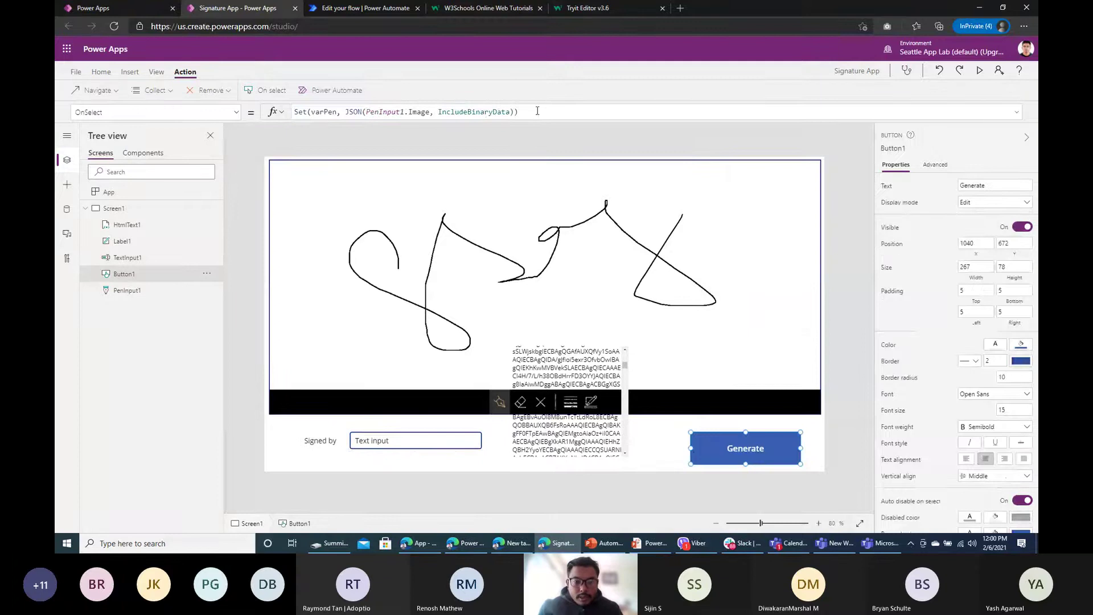
left_click_drag(537, 111, 234, 111)
key("ctrl+c")
left_click(827, 450)
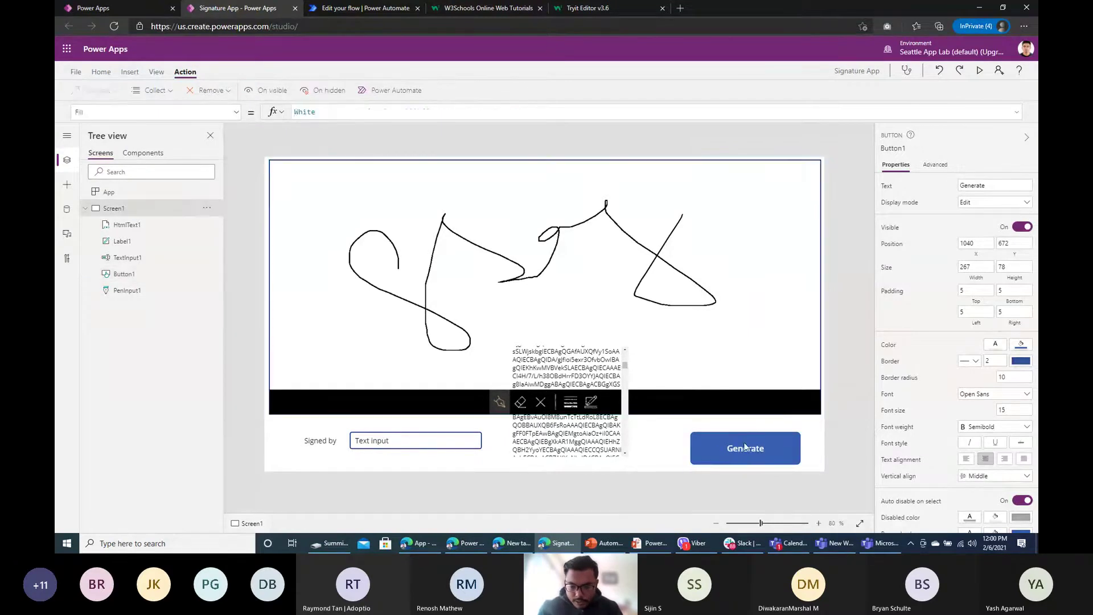
left_click(302, 89)
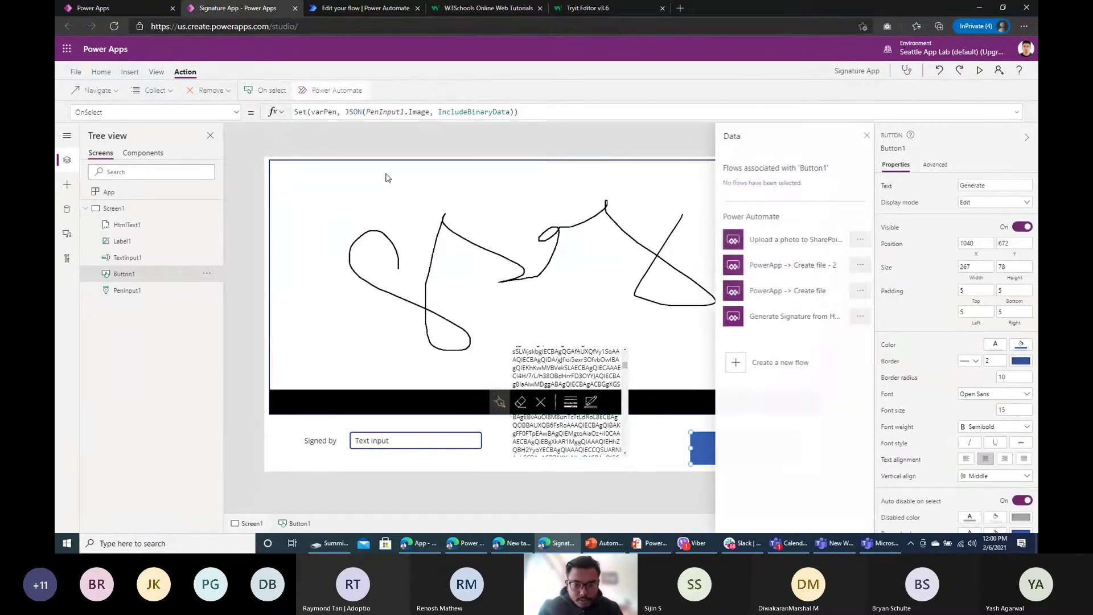
left_click(756, 322)
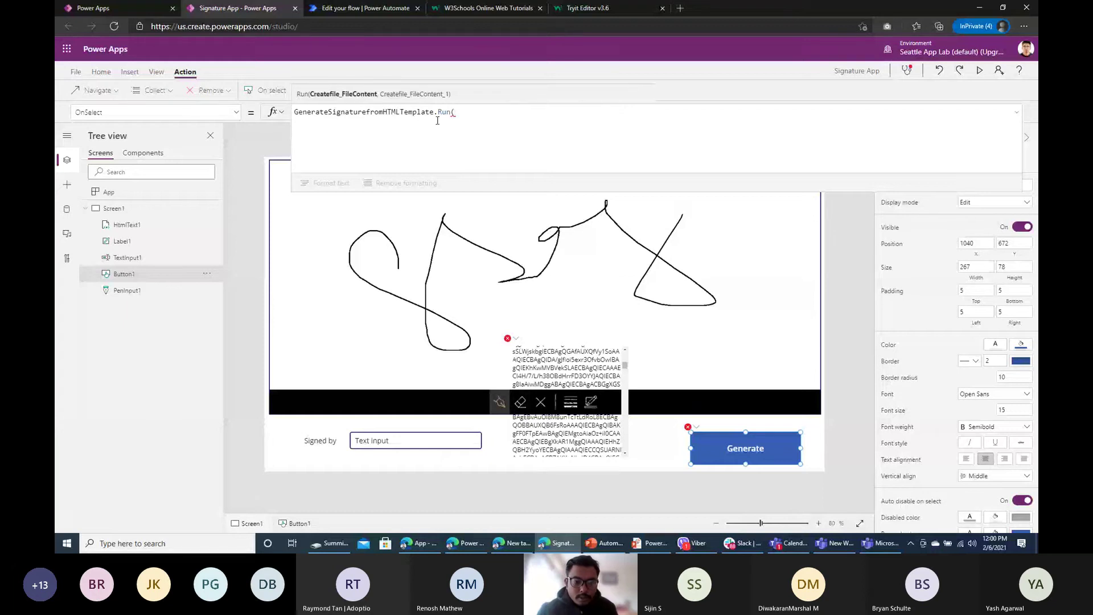
Step: Paste the varPen Set formula back at the start of Generate's OnSelect
left_click(316, 116)
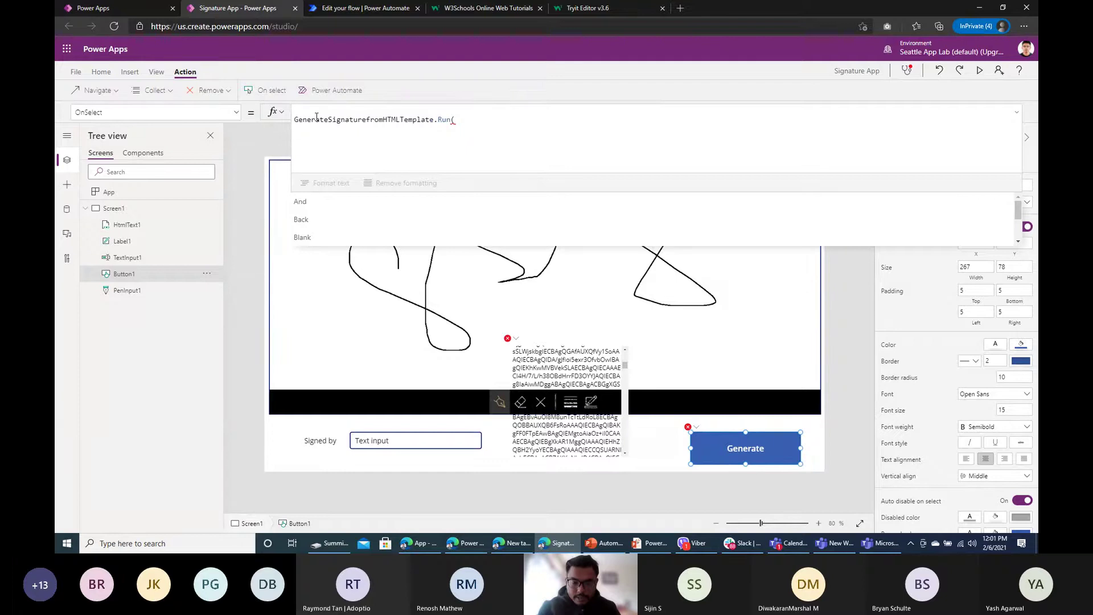
left_click(303, 122)
key("ctrl+v")
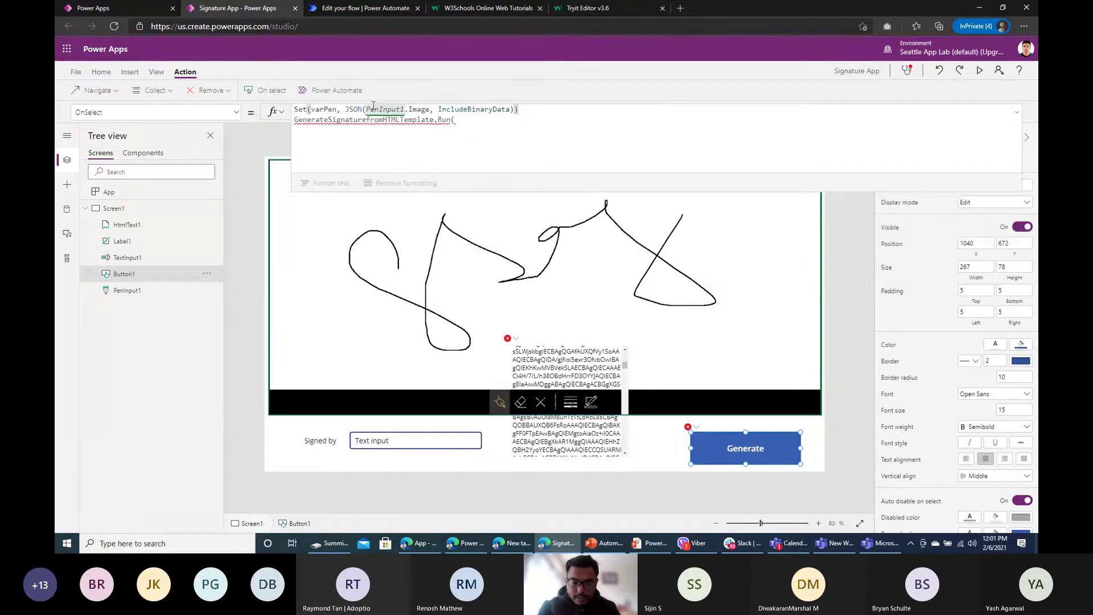
double_click(324, 110)
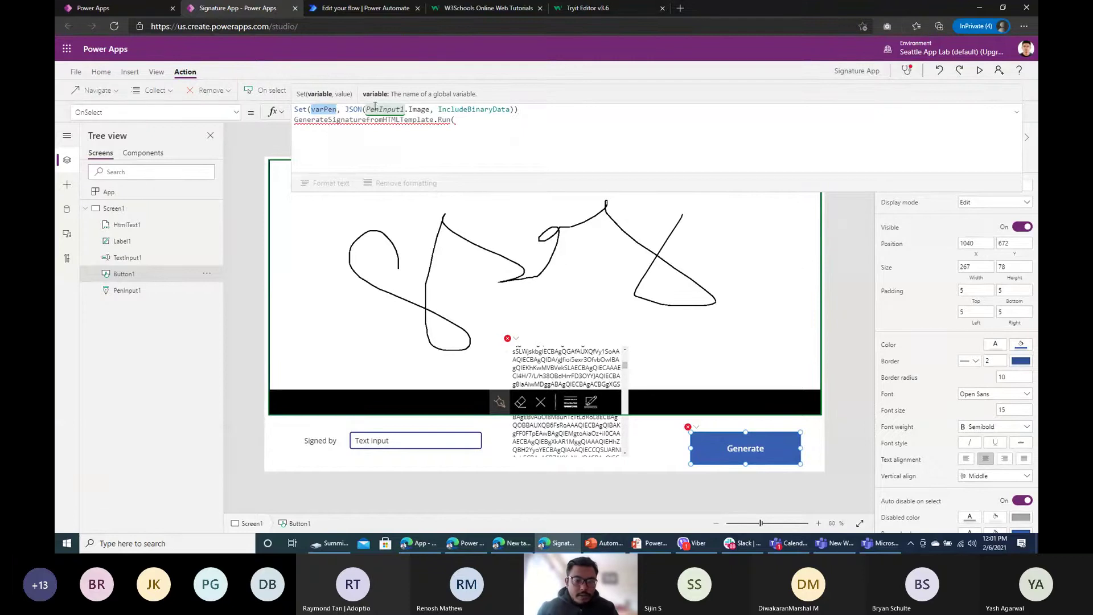
Step: Complete the call as Run(TextInput1.Text, varPen) and add ';' after the Set line
left_click(462, 124)
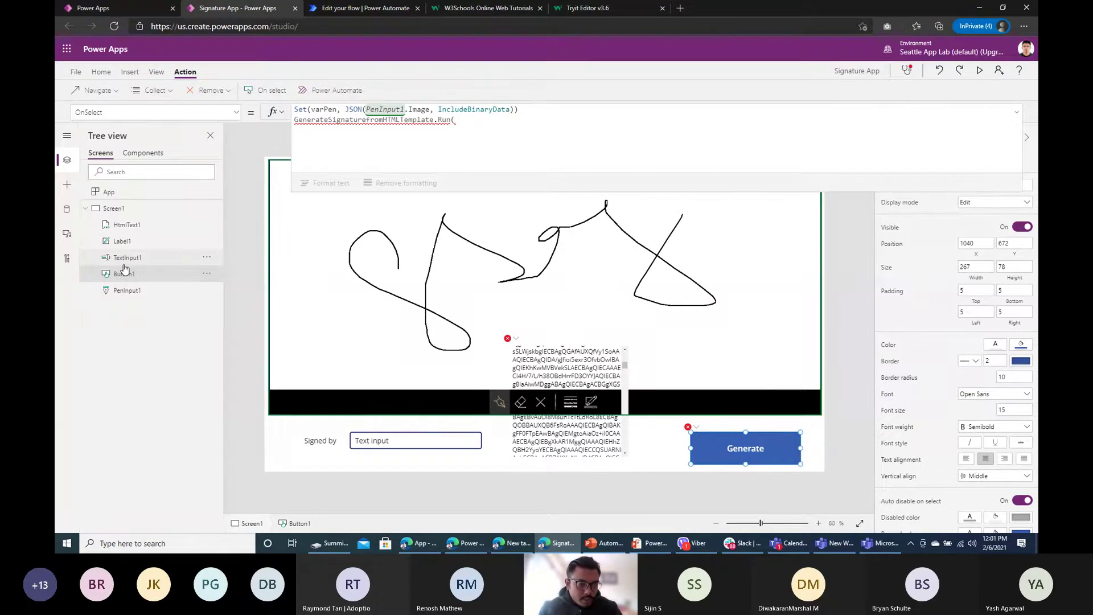
type("ext")
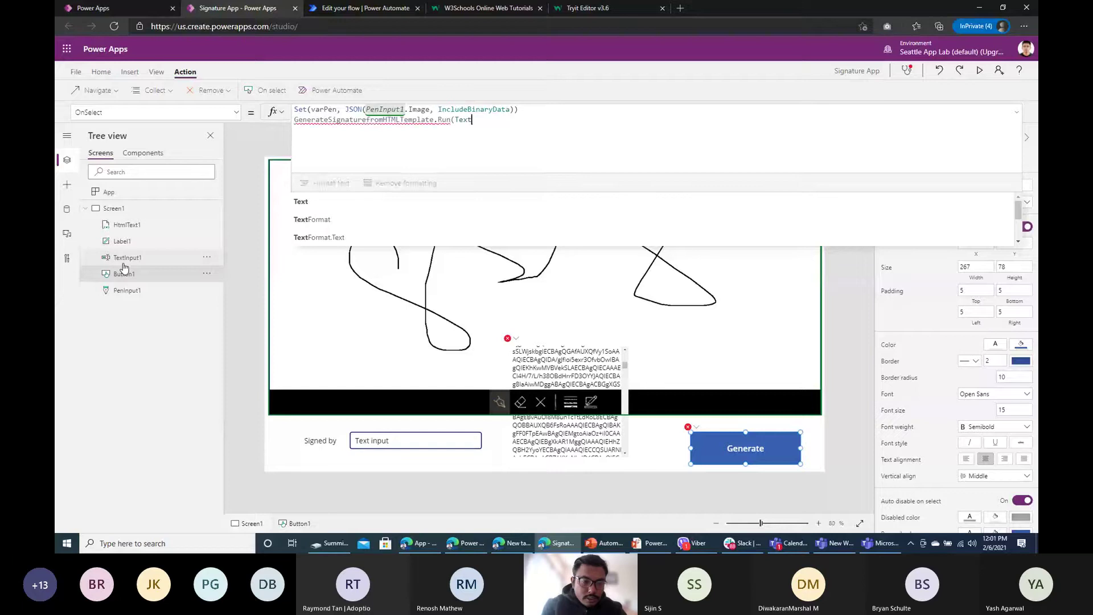
type("in")
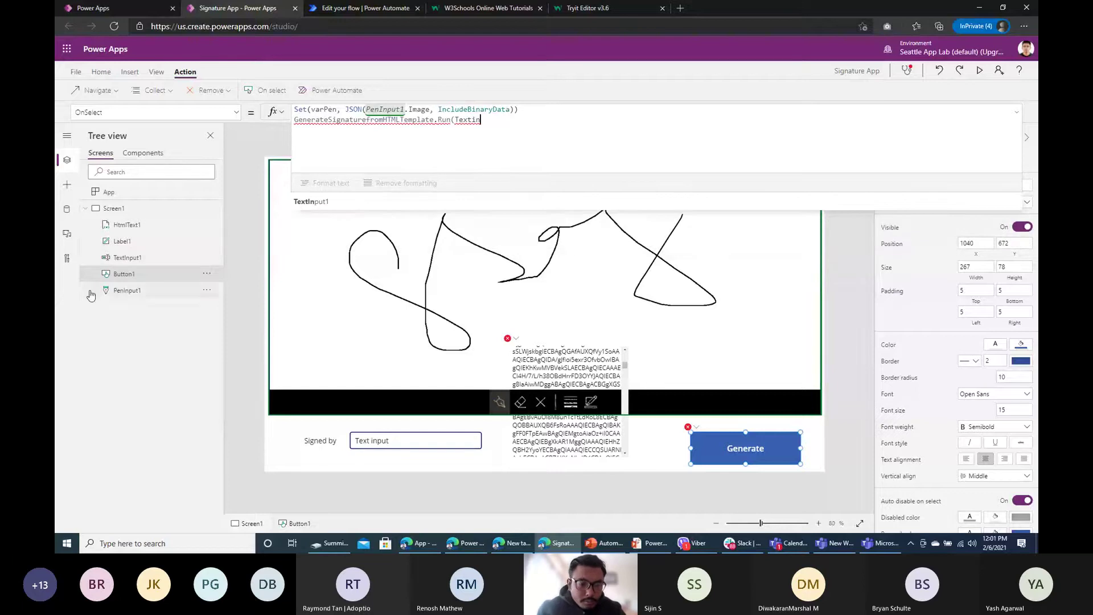
left_click(320, 208)
type(".")
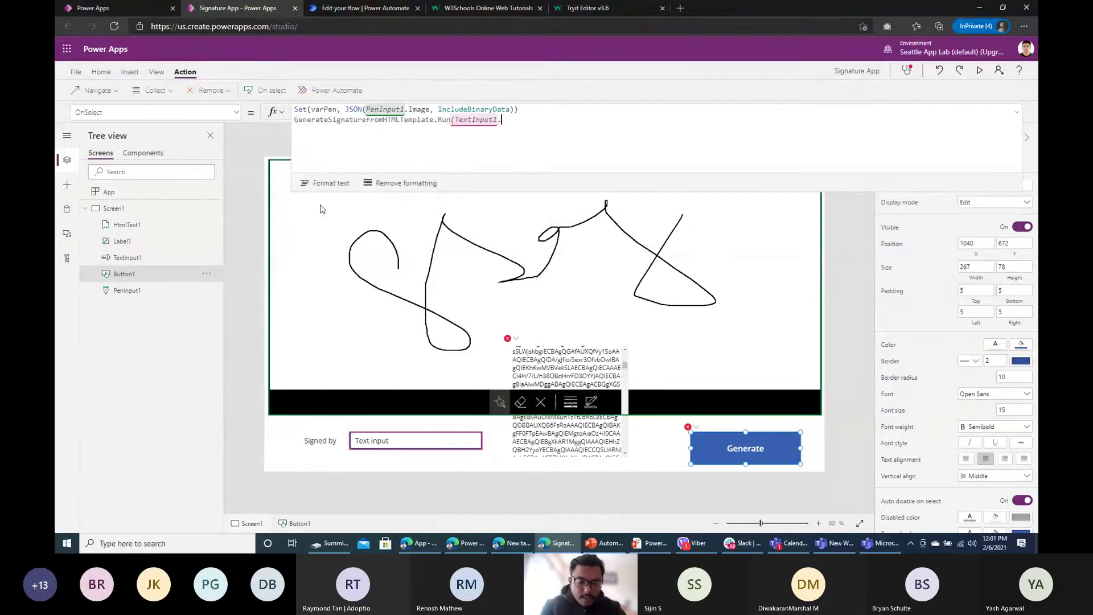
type("Te")
left_click(360, 205)
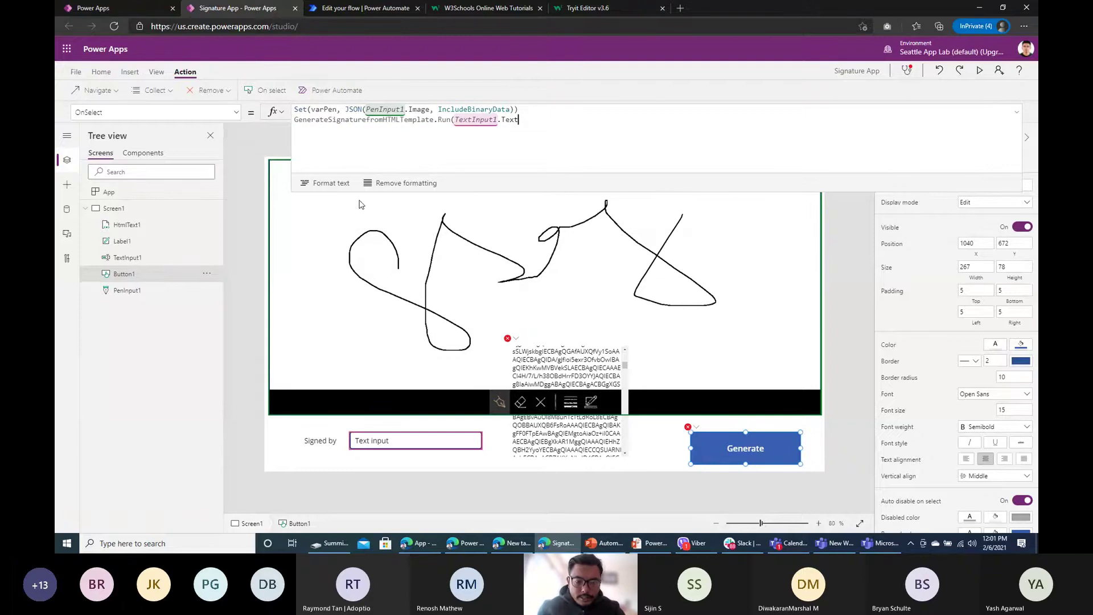
type(", varPen")
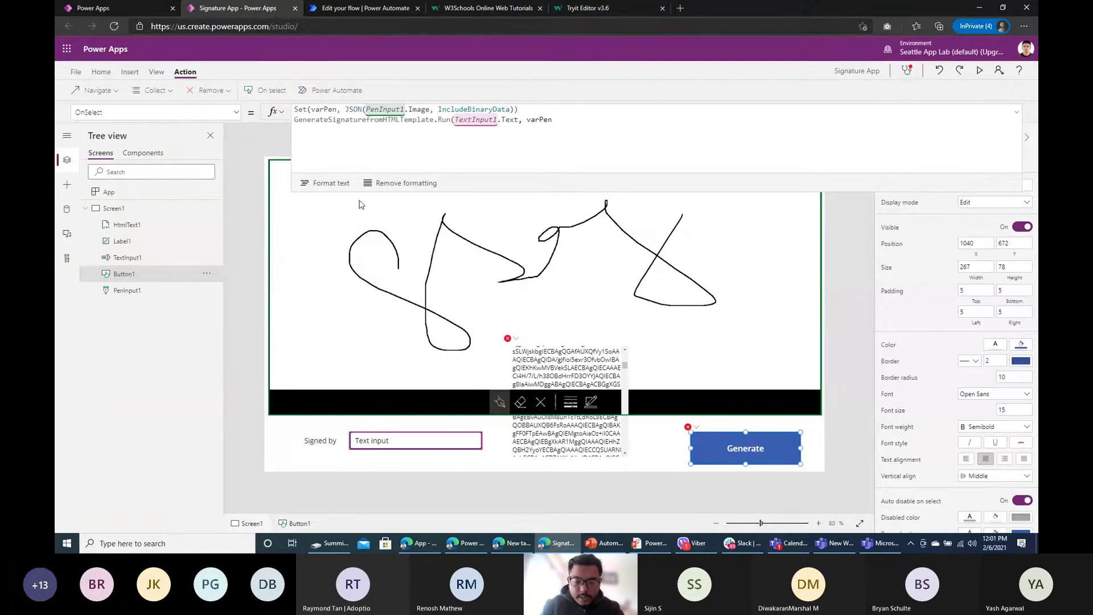
type(")")
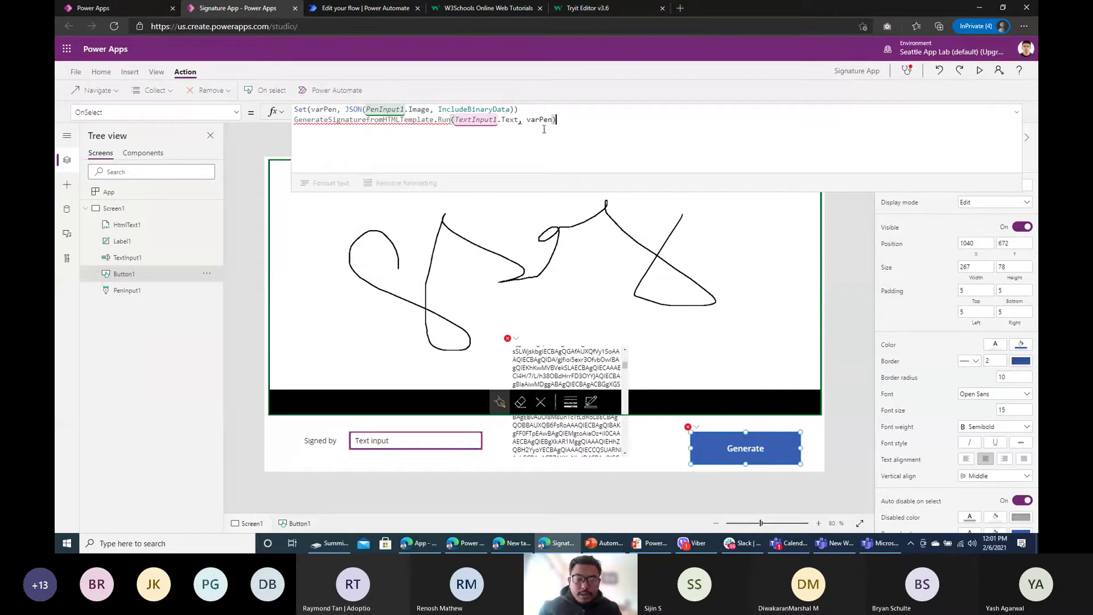
left_click(530, 108)
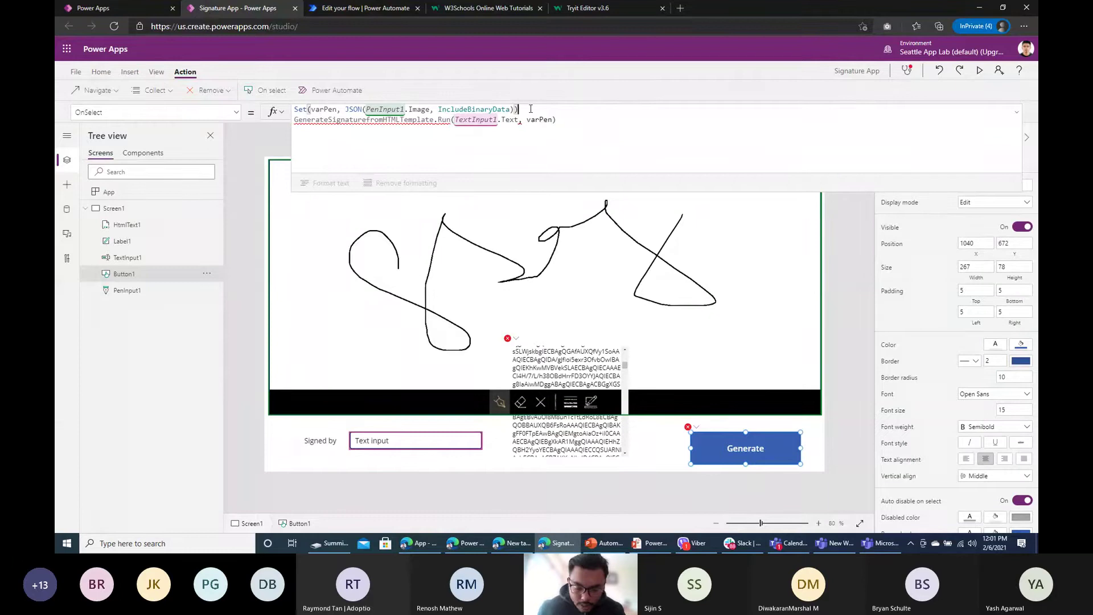
type(";")
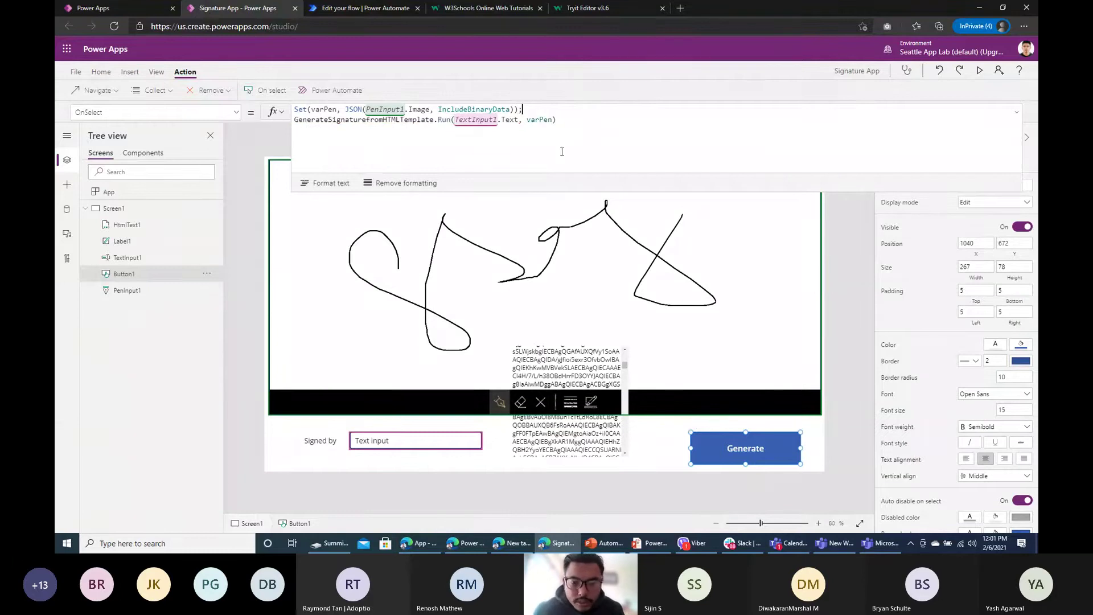
left_click(706, 455)
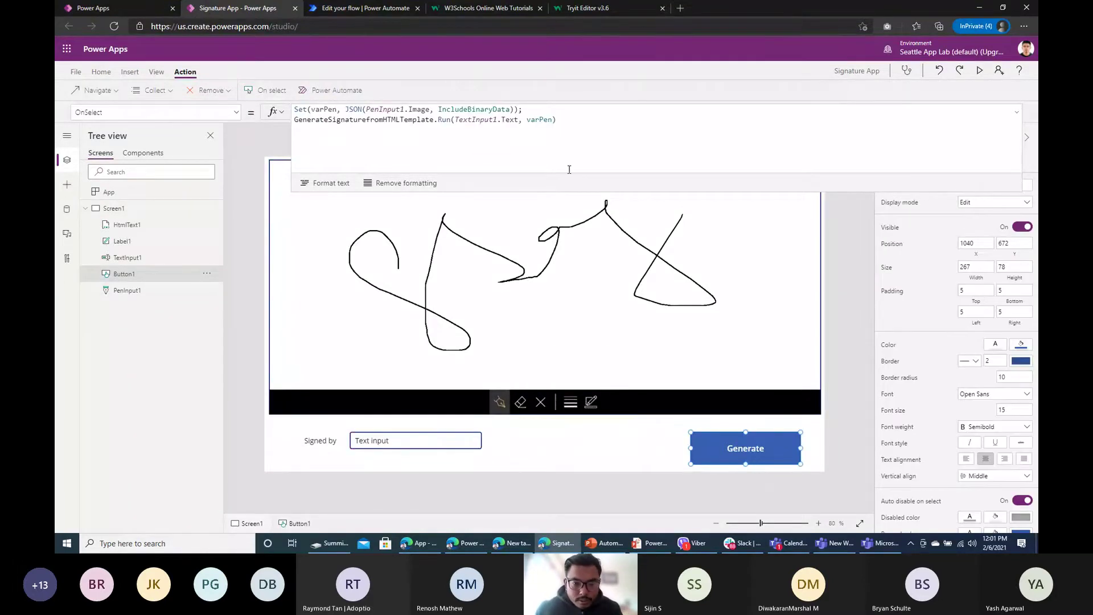
Step: Preview the app and press Generate to send the drawn signature, then return to Power Automate
left_click(683, 439)
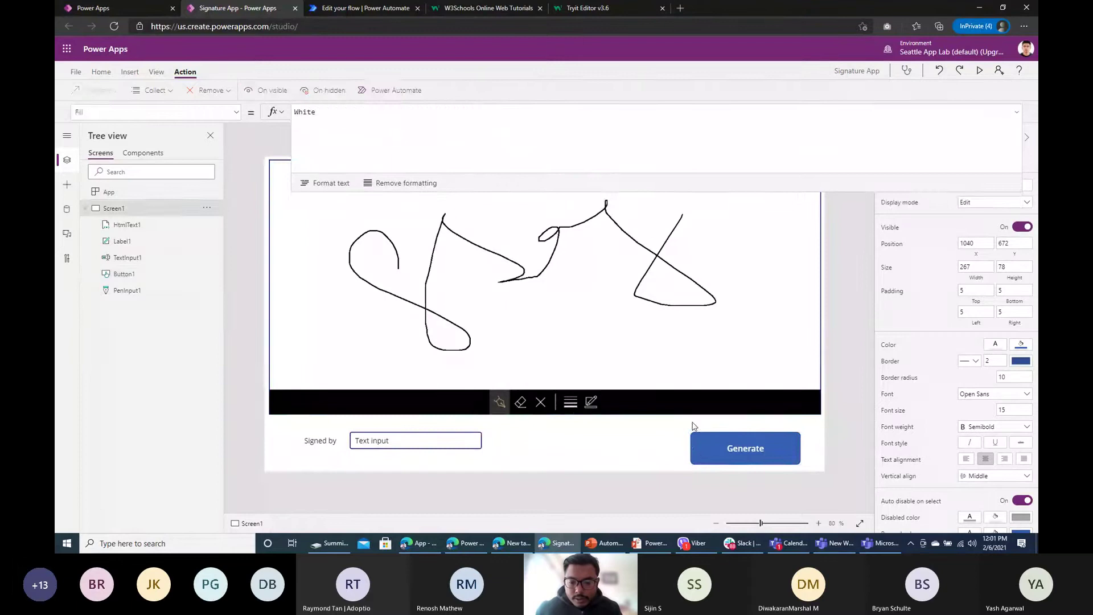
left_click(982, 71)
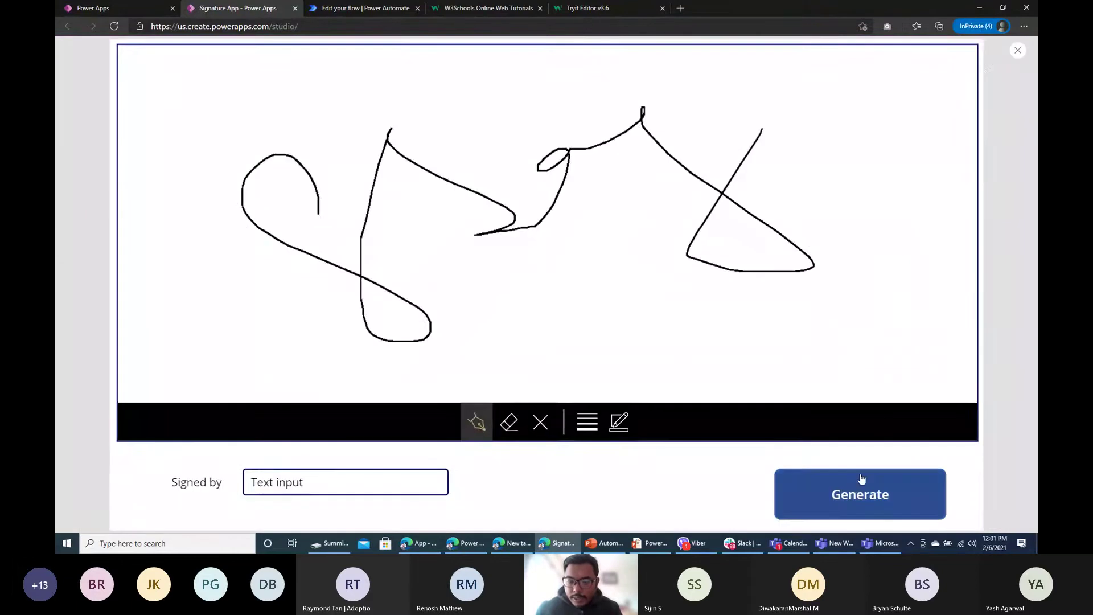
left_click(844, 504)
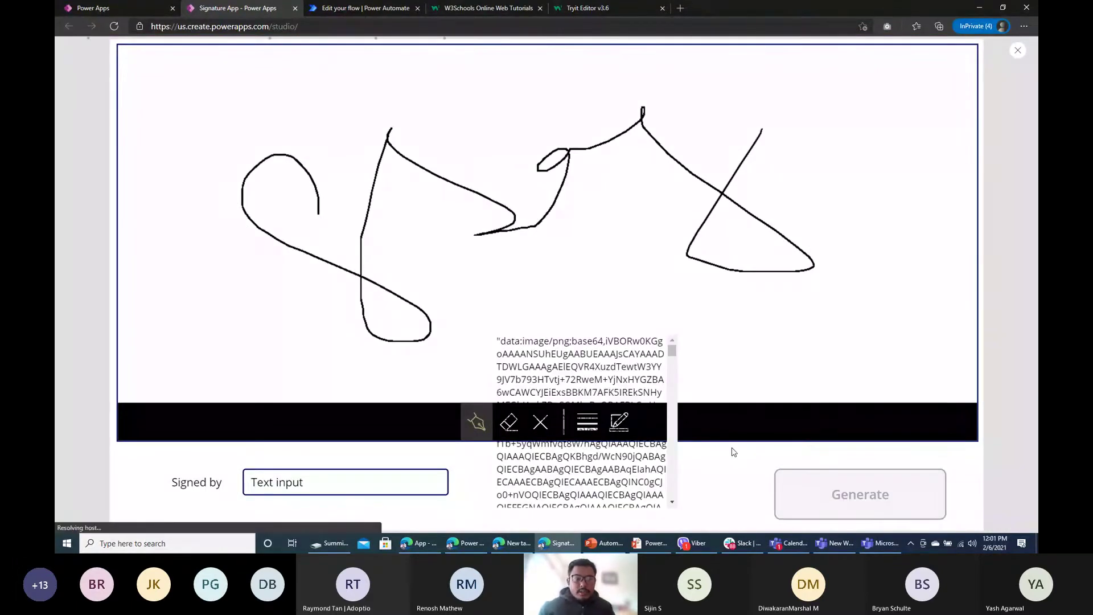
left_click(364, 8)
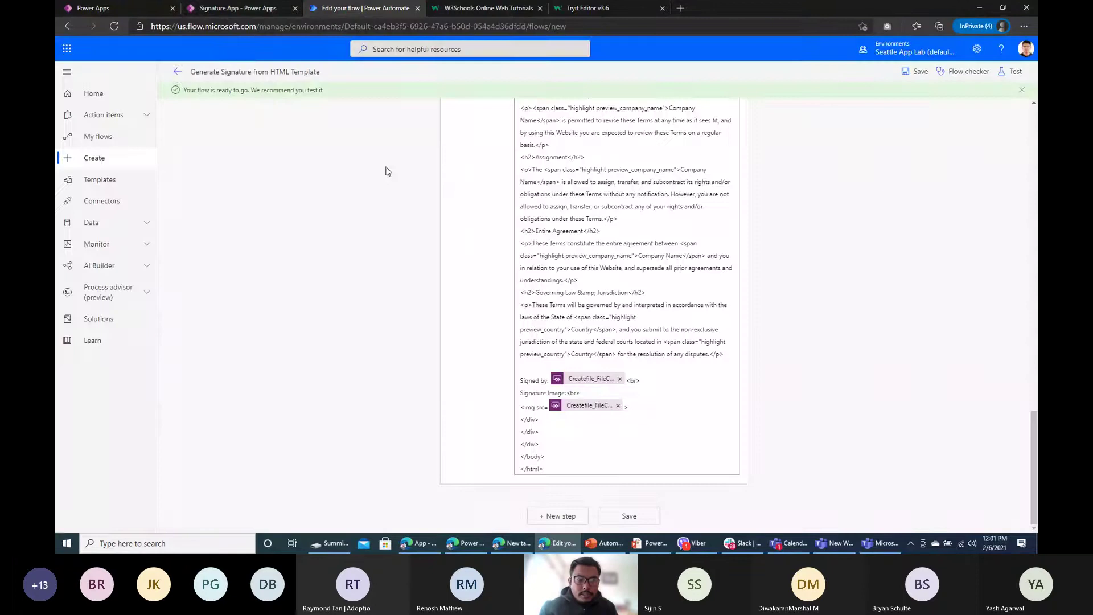
Step: Open the newest run from the flow's refreshed run history
left_click(177, 73)
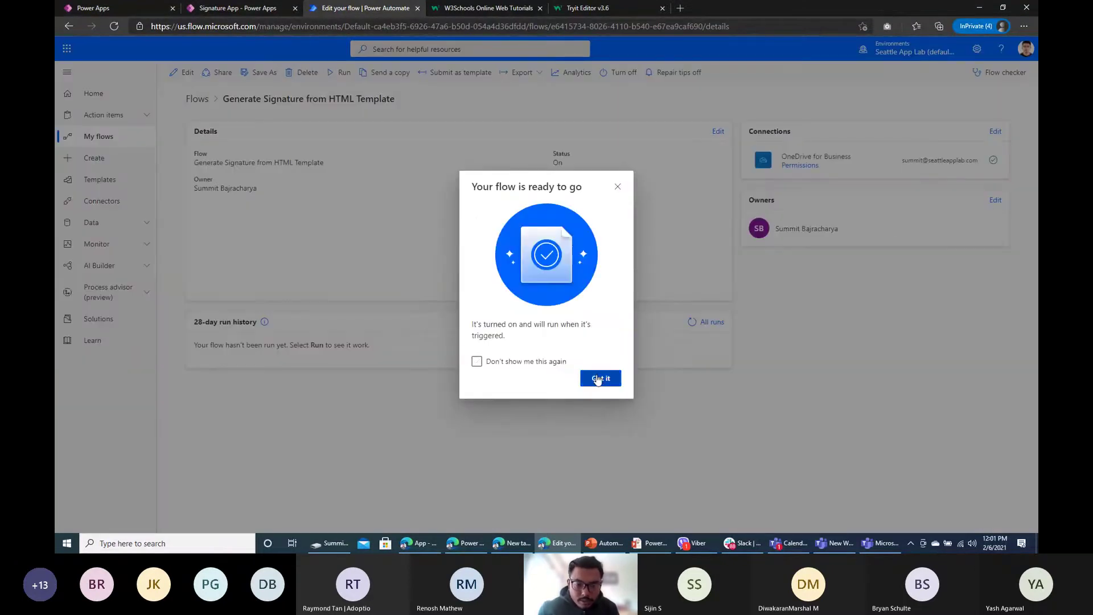
left_click(601, 377)
left_click(692, 323)
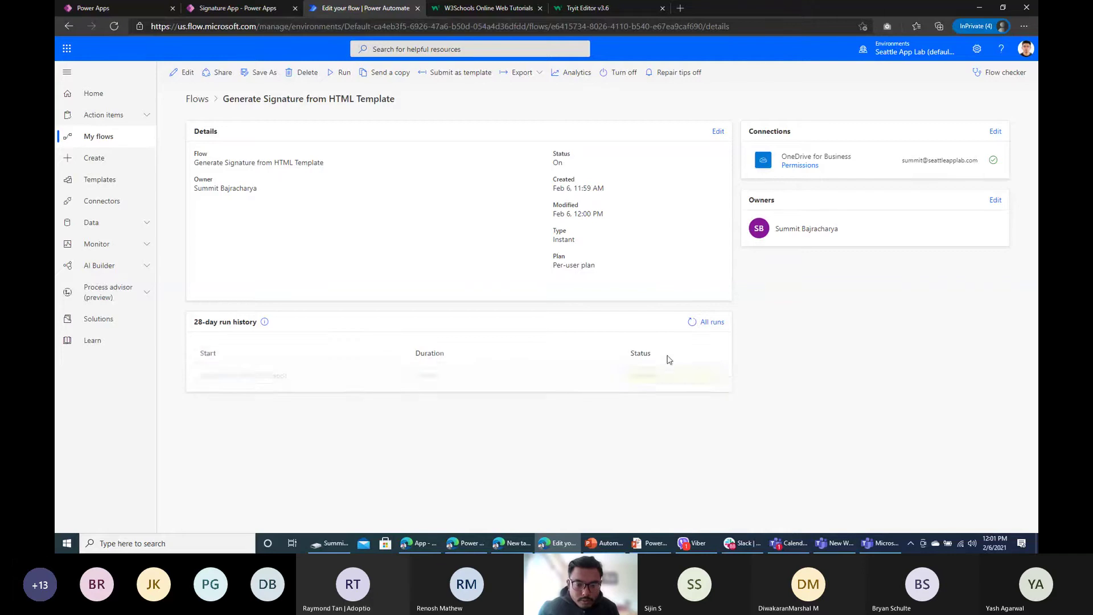
left_click(235, 376)
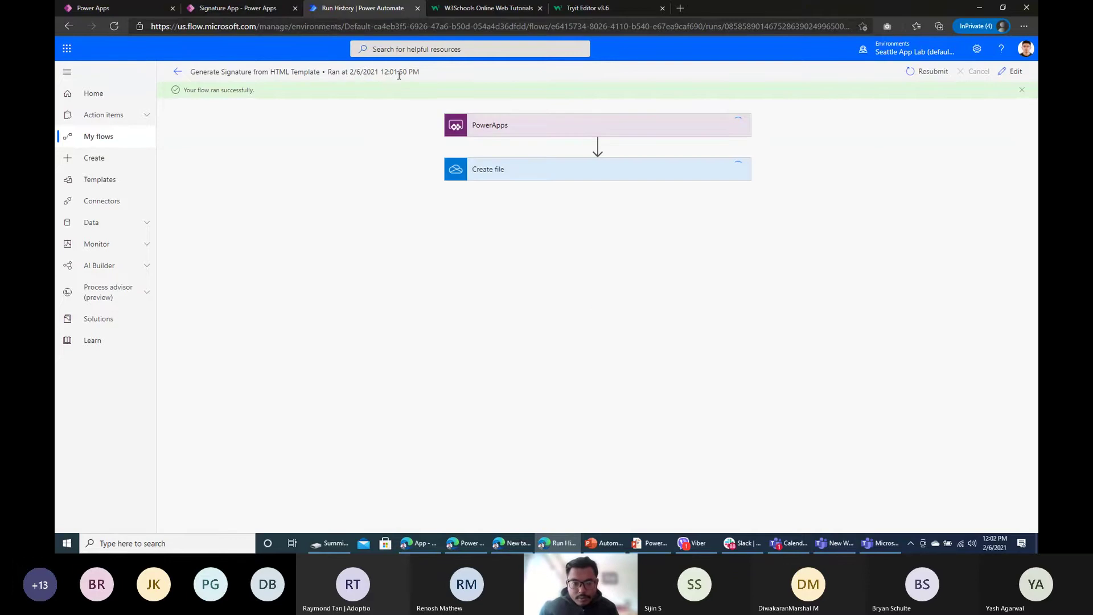
Step: Copy the full HTML File Content of the Create file step
left_click(518, 178)
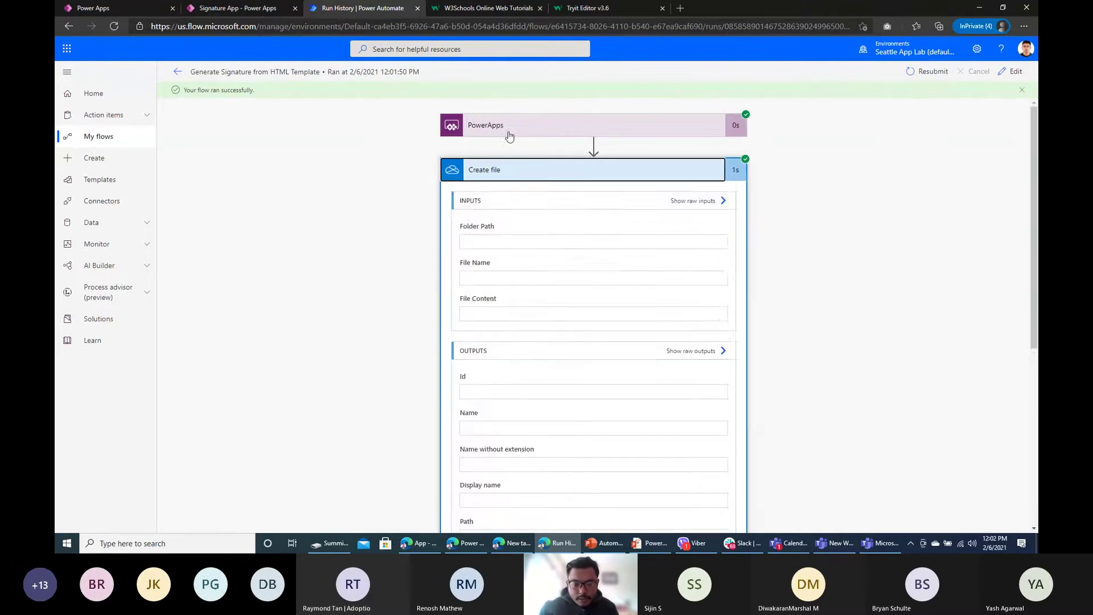
scroll(537, 349, "down", 5)
scroll(539, 353, "up", 5)
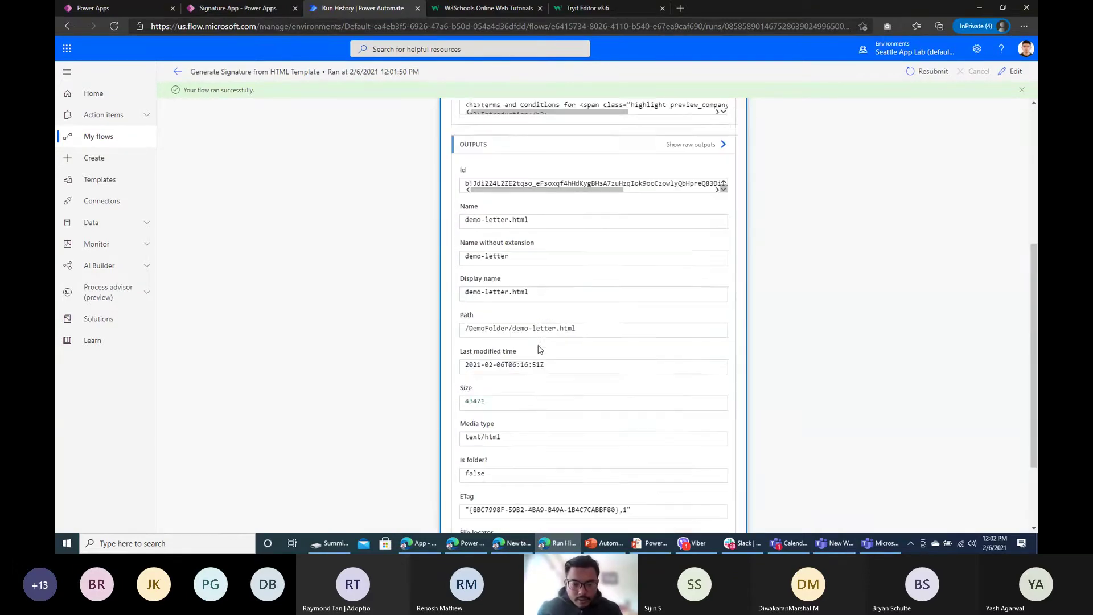
left_click(506, 296)
key("ctrl+a")
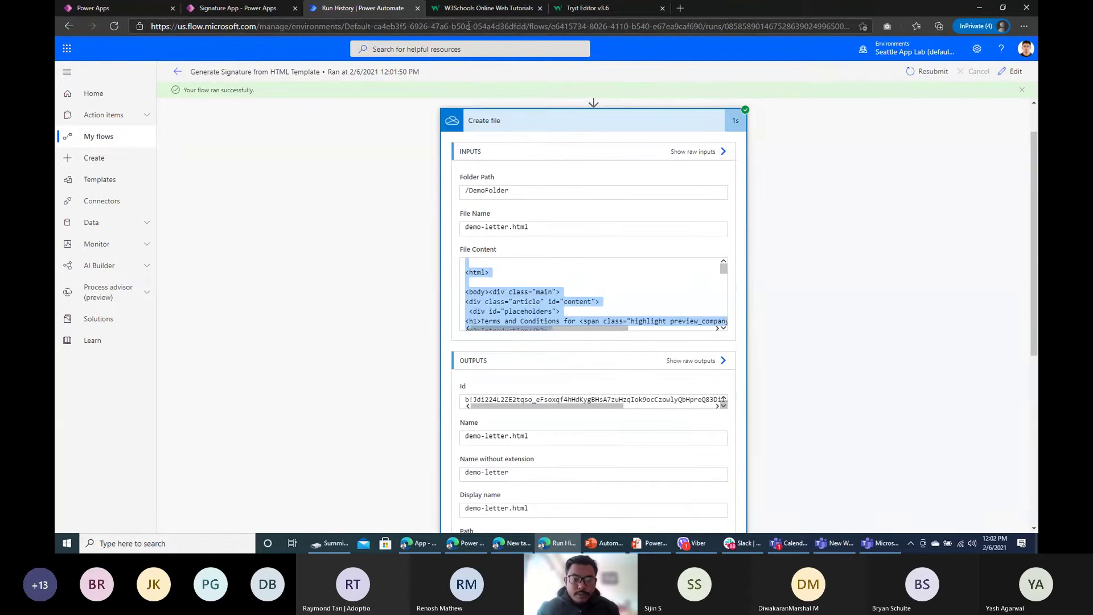
Step: Render the letter HTML in the Tryit Editor, check the signature, then return to the run
left_click(589, 8)
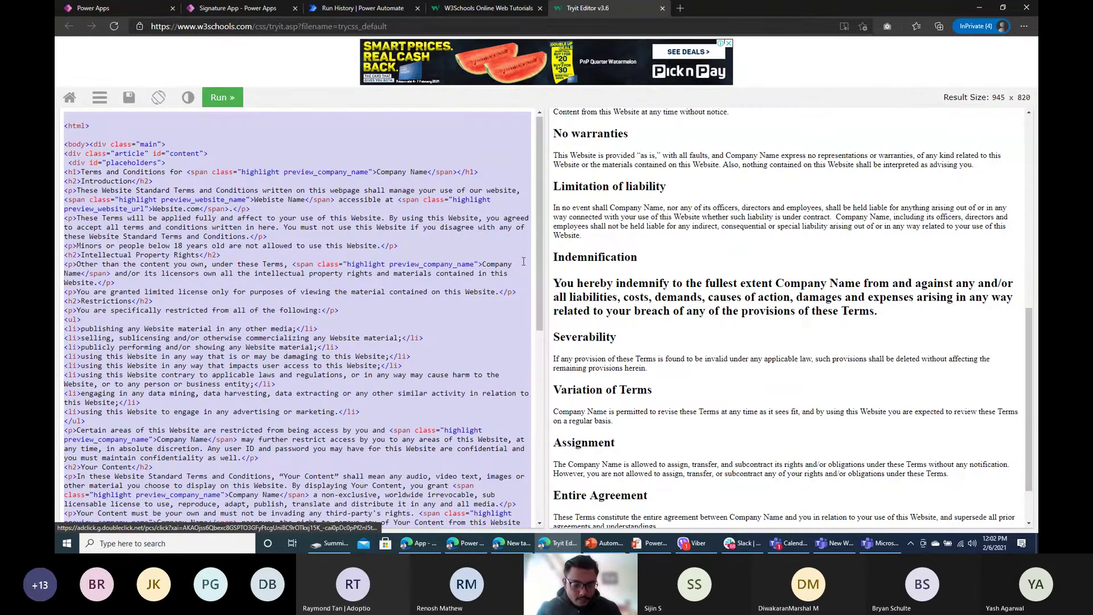
key("ctrl+v")
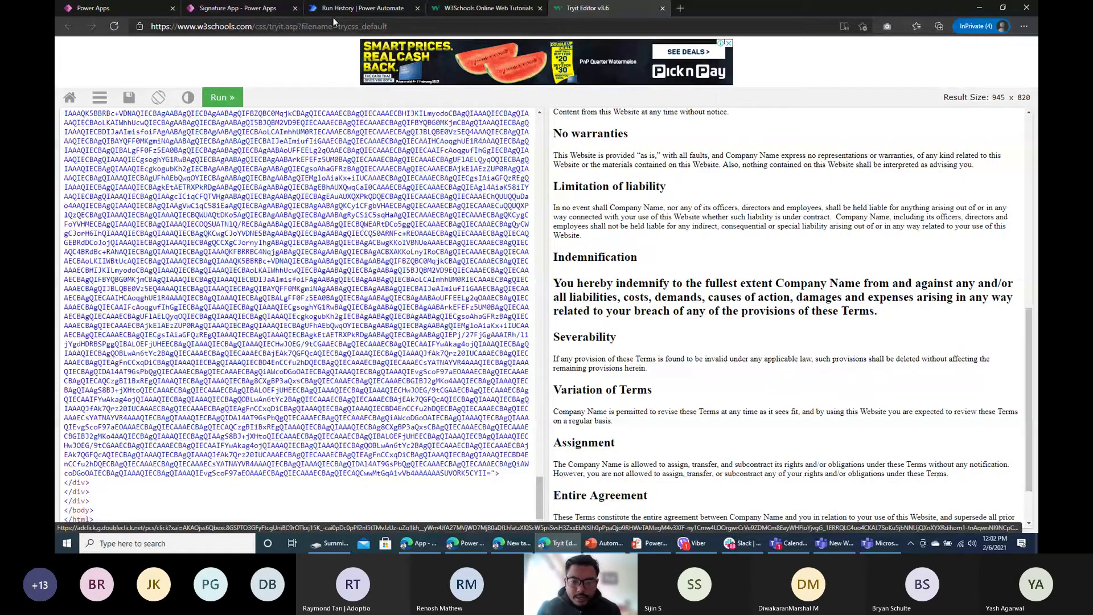
scroll(811, 342, "up", 3)
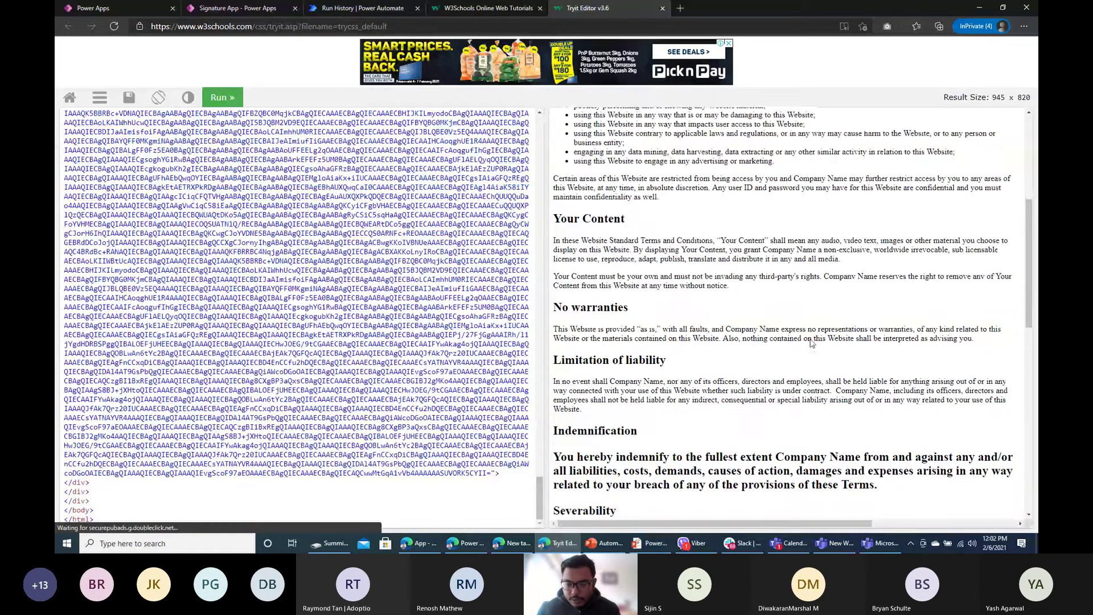
scroll(812, 342, "down", 10)
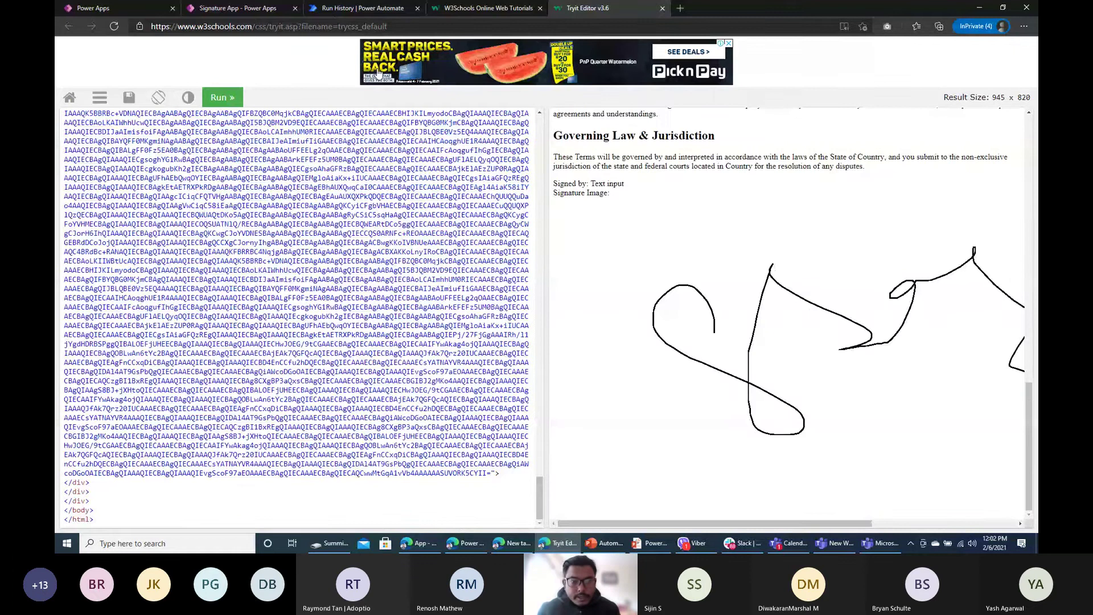
left_click(361, 8)
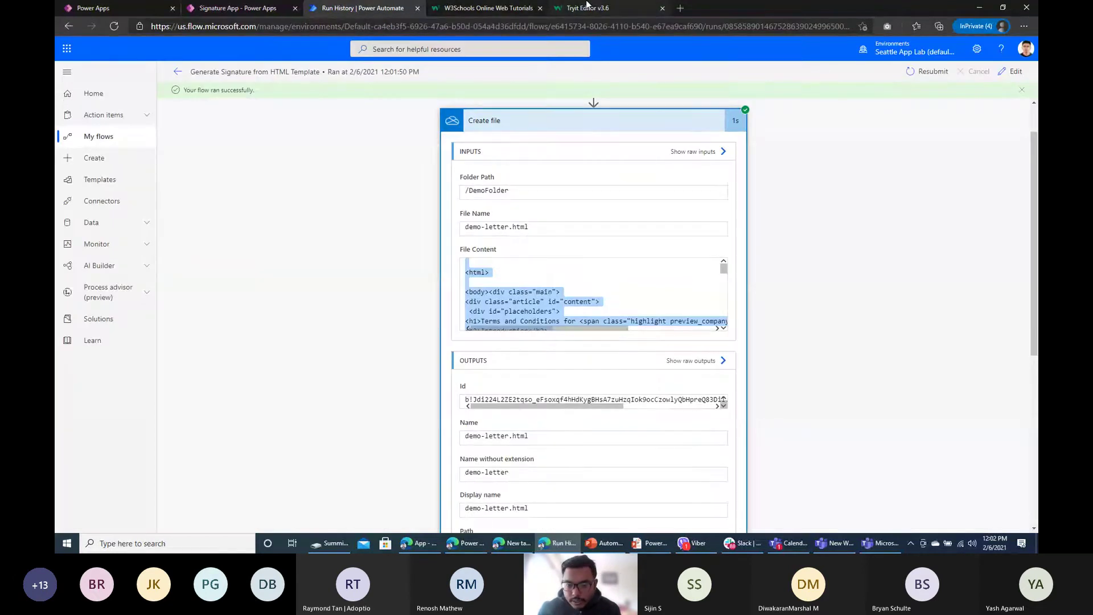
Step: Open the flow for editing and expand the Create file step's content
left_click(588, 7)
left_click(378, 9)
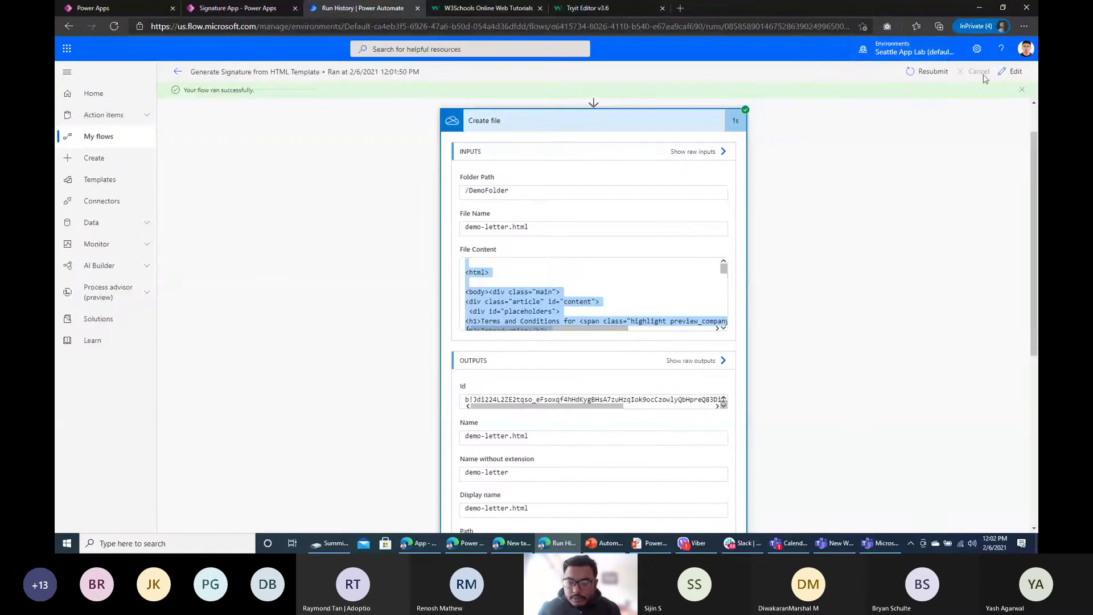
left_click(1000, 72)
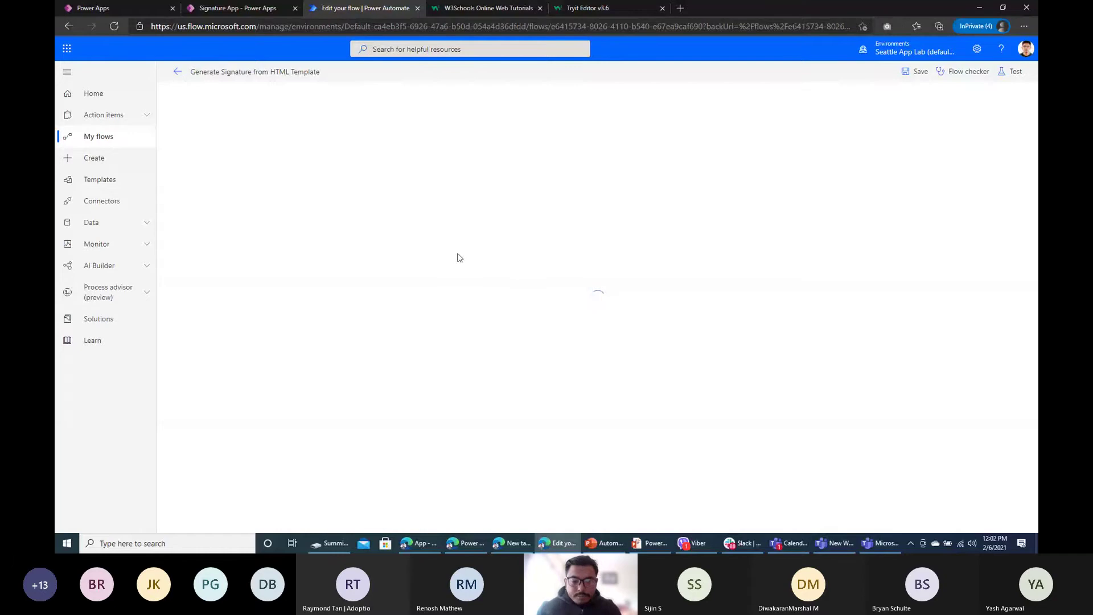
left_click(527, 153)
scroll(560, 332, "down", 8)
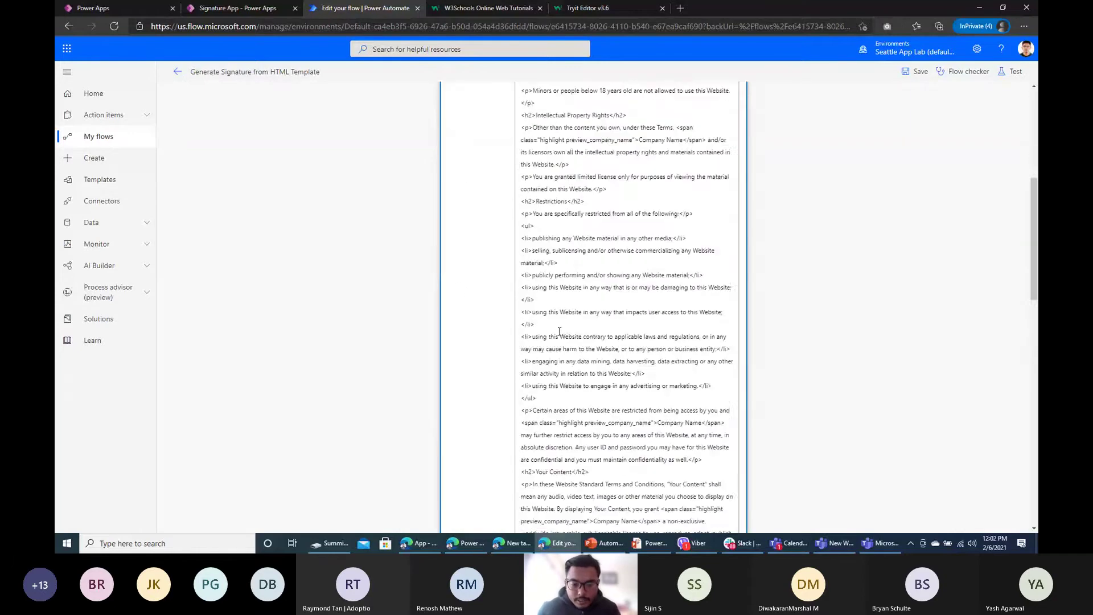
scroll(560, 331, "down", 10)
Step: Change the signature img width to '200px' and save the flow
left_click(538, 406)
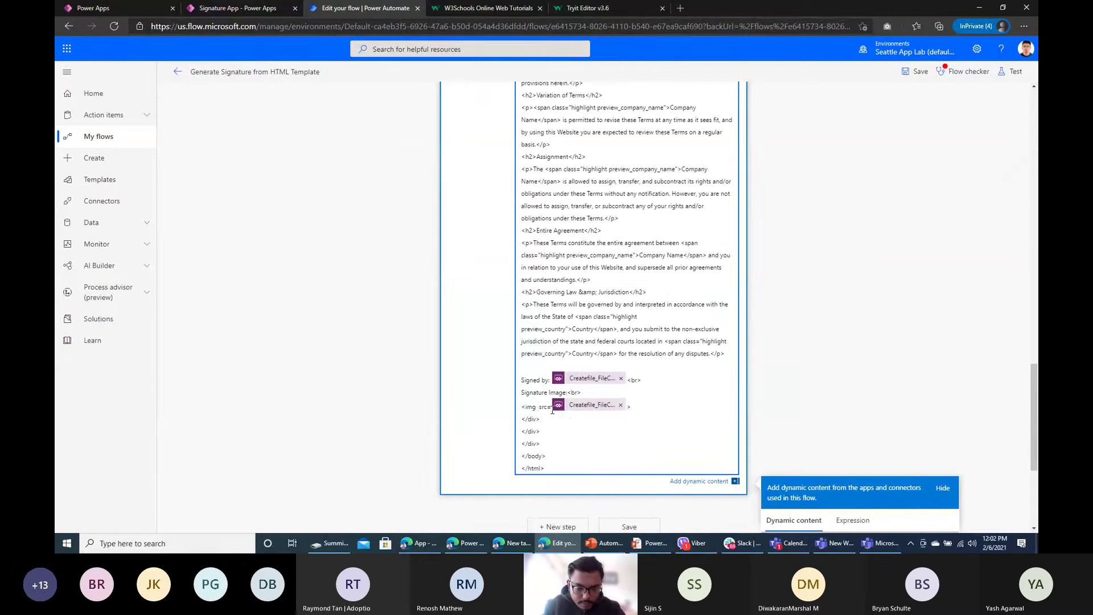
type("witd")
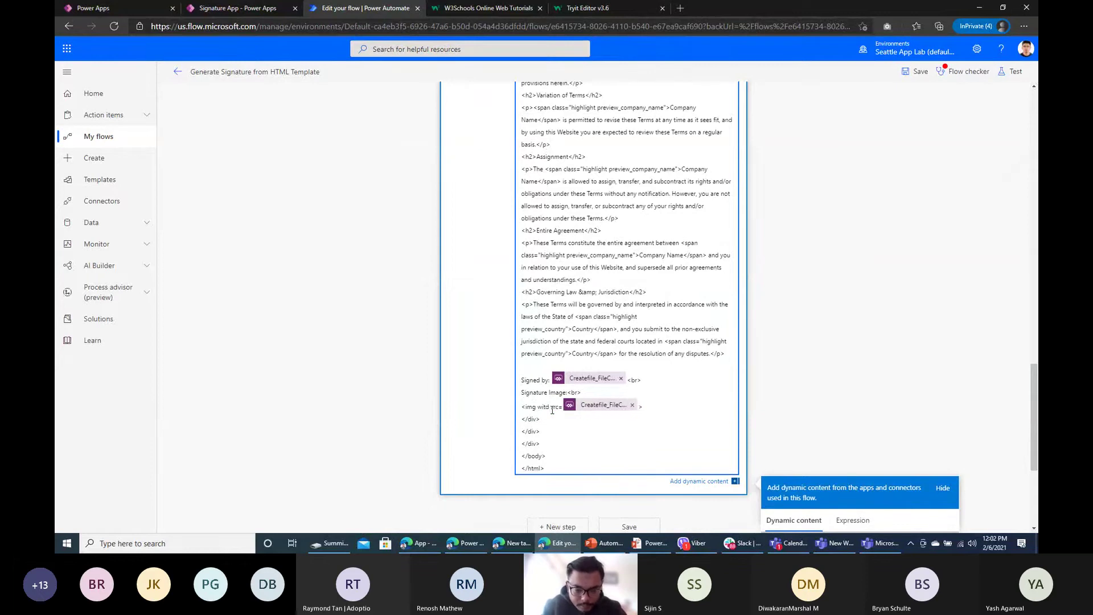
type("h")
type("=22")
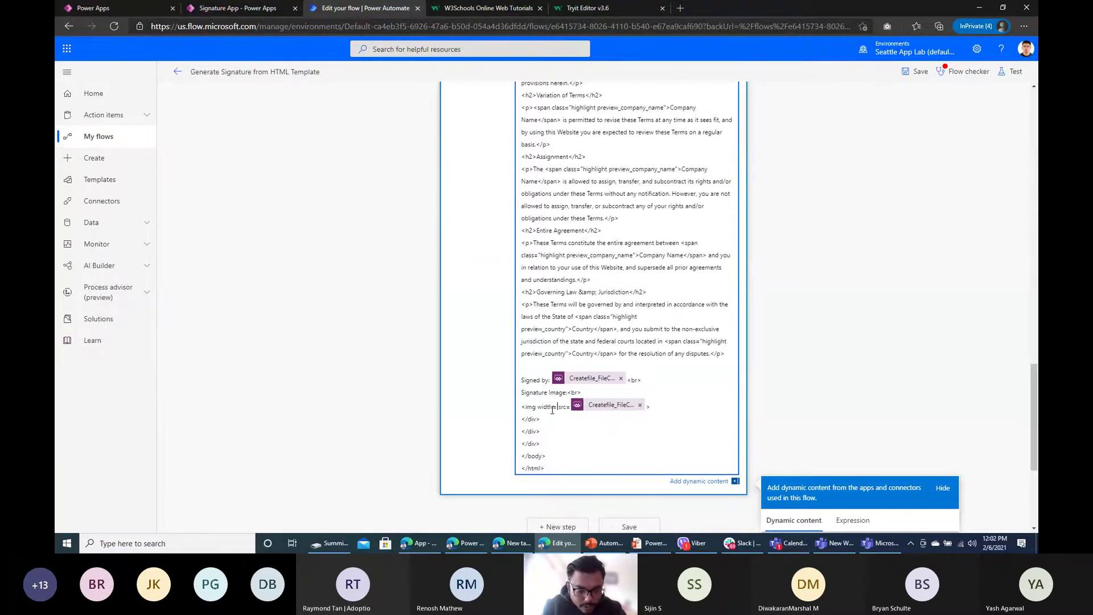
key("BackSpace")
key("BackSpace")
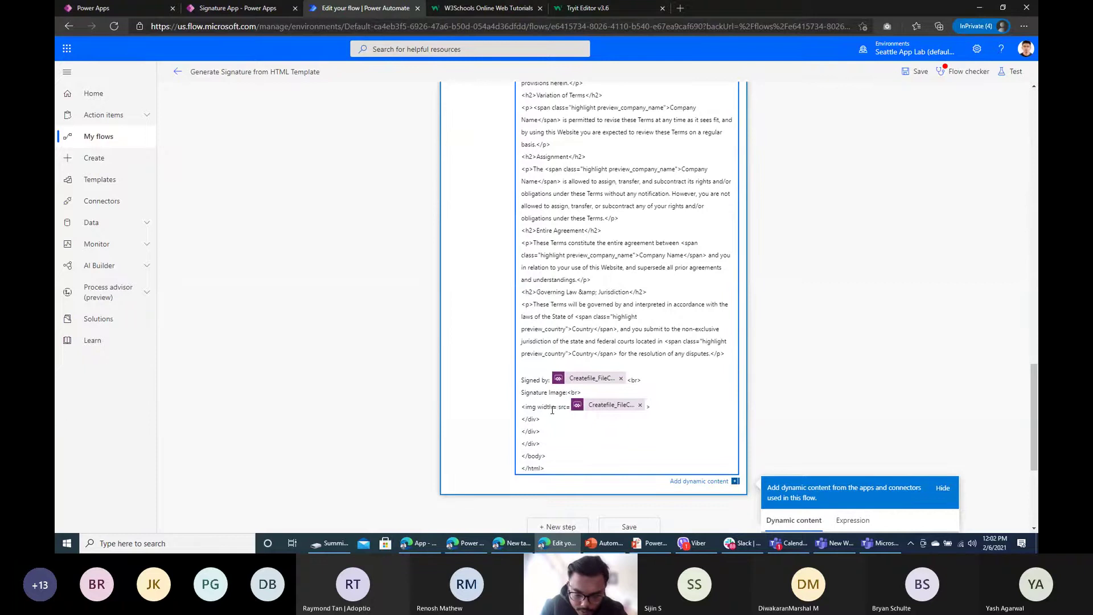
type("\"")
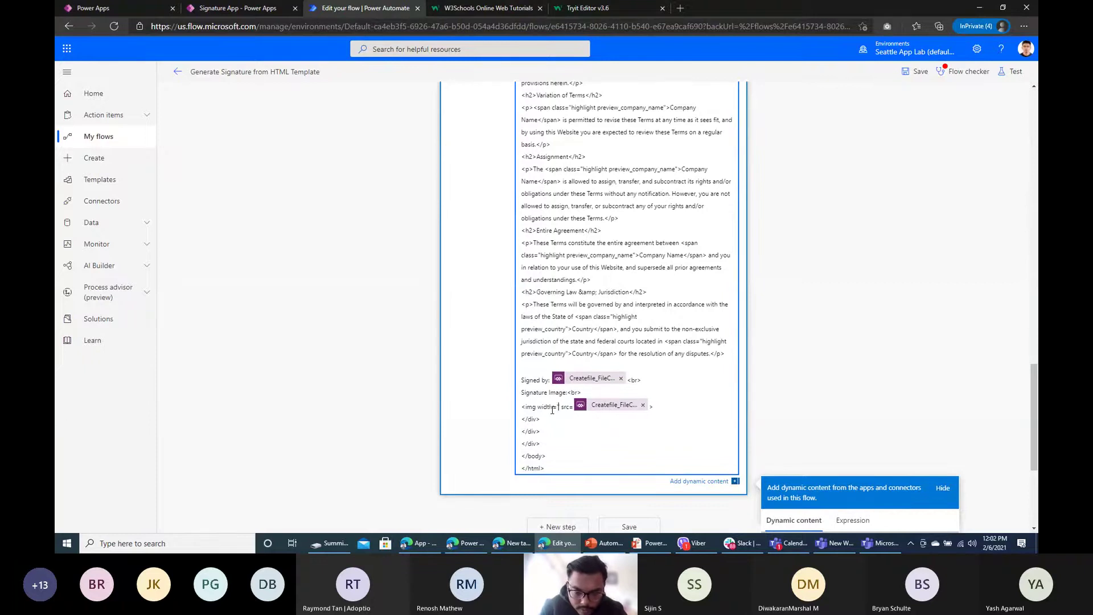
type("200px")
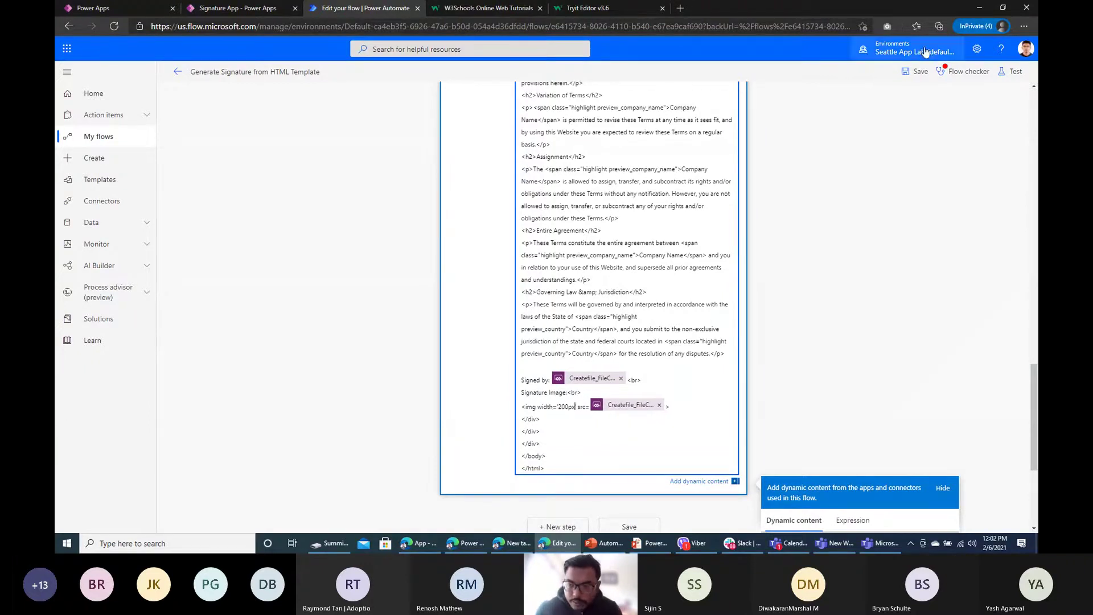
left_click(915, 71)
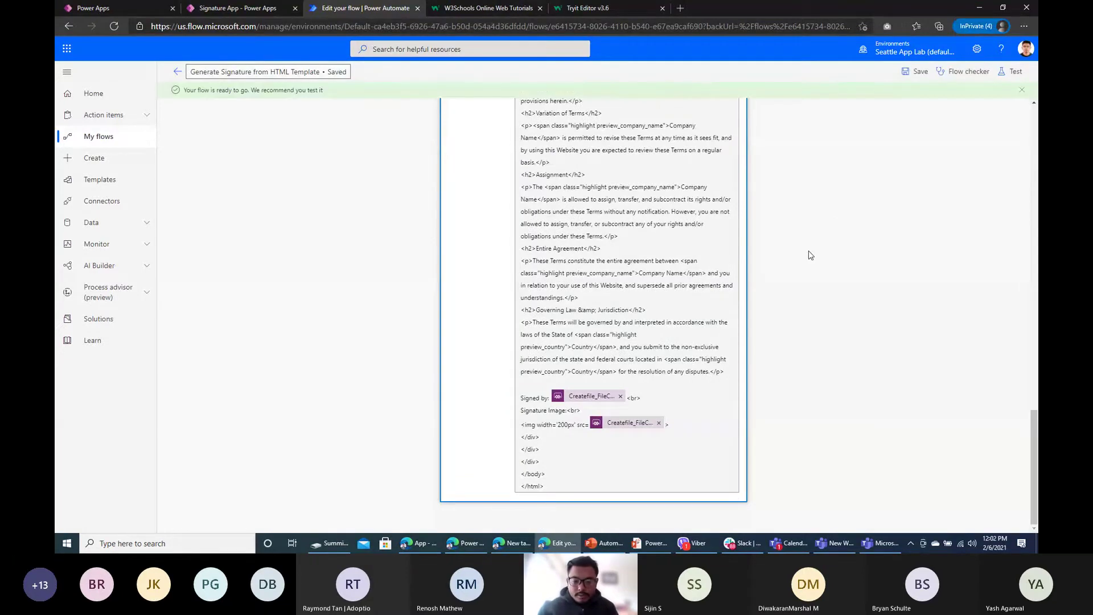
scroll(456, 265, "up", 3)
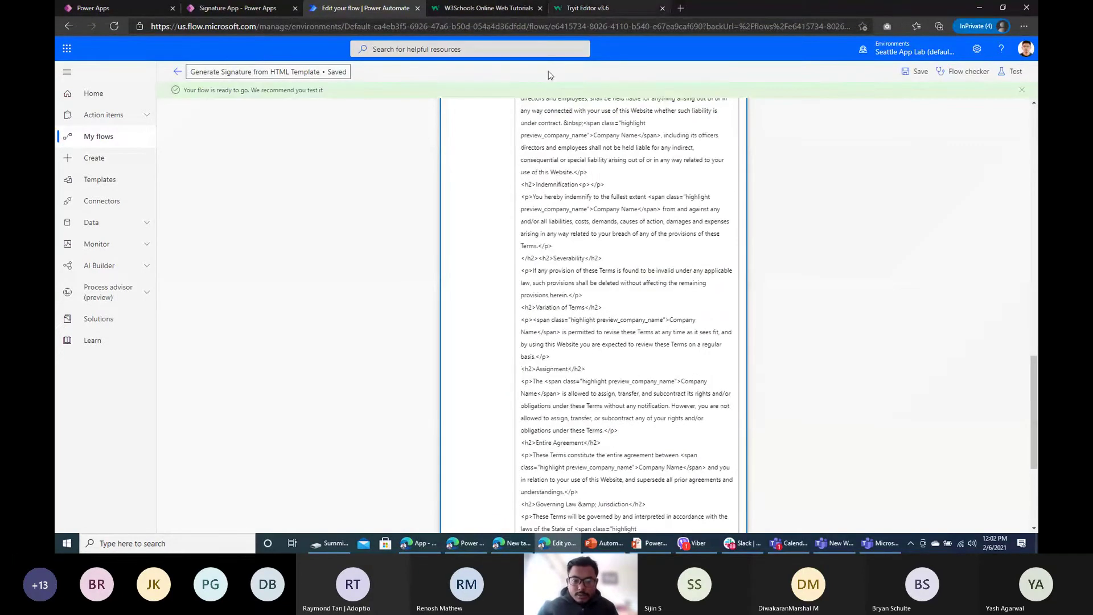
scroll(714, 422, "down", 4)
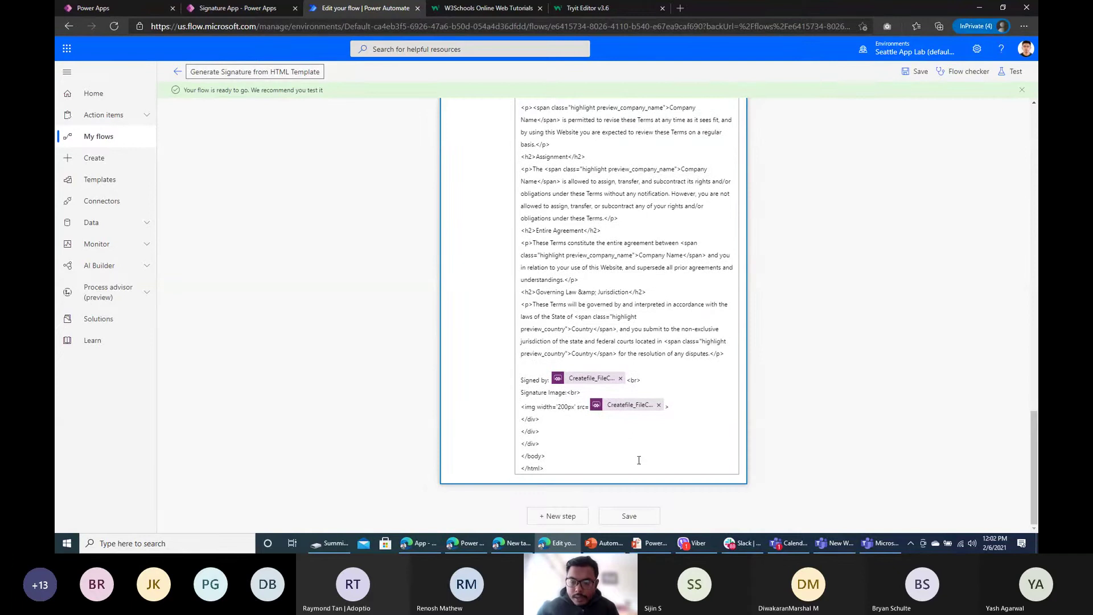
scroll(608, 266, "up", 10)
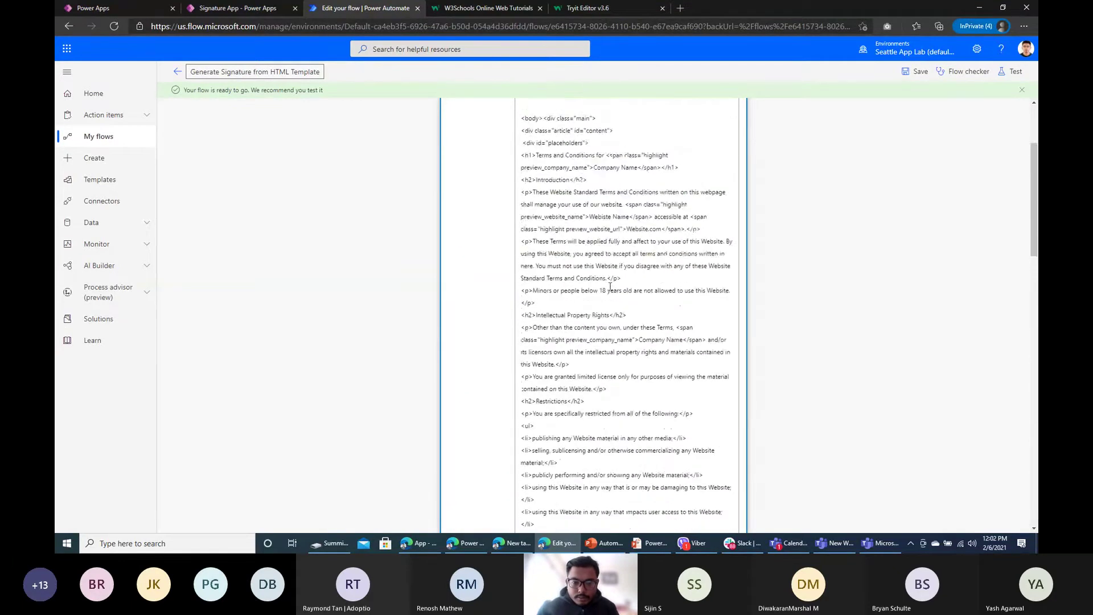
left_click(510, 166)
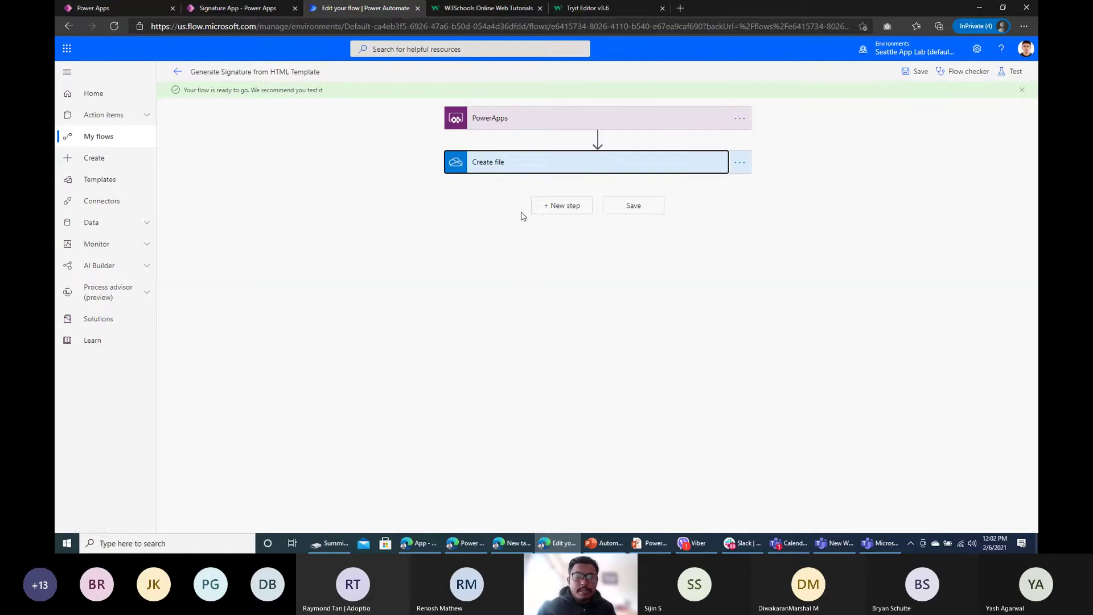
Step: Add a Convert file using path step using Create file's Path, target type PDF
left_click(559, 207)
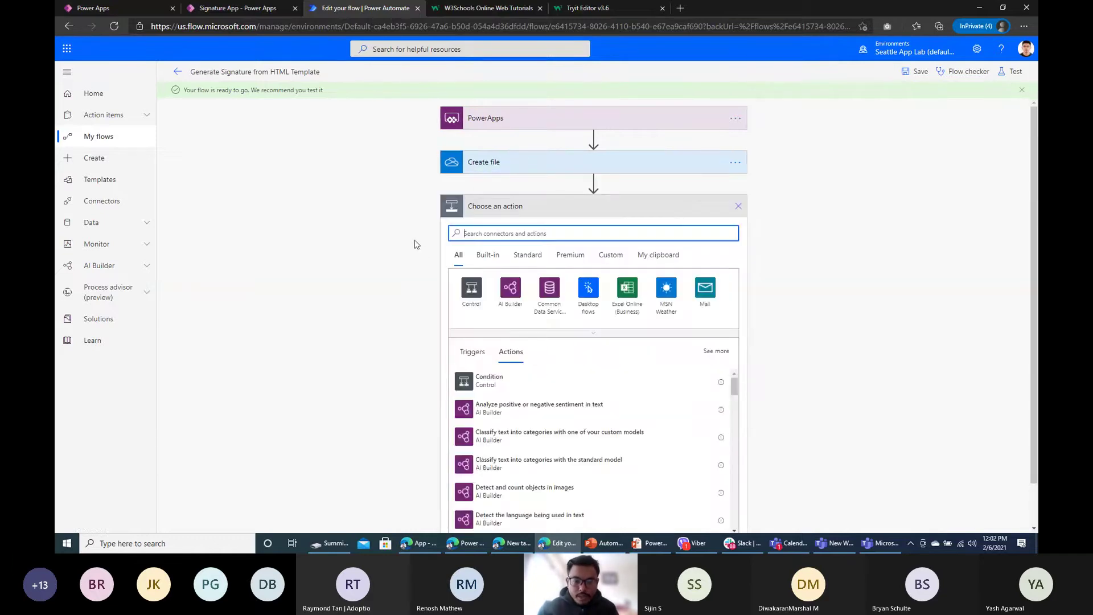
type("convert")
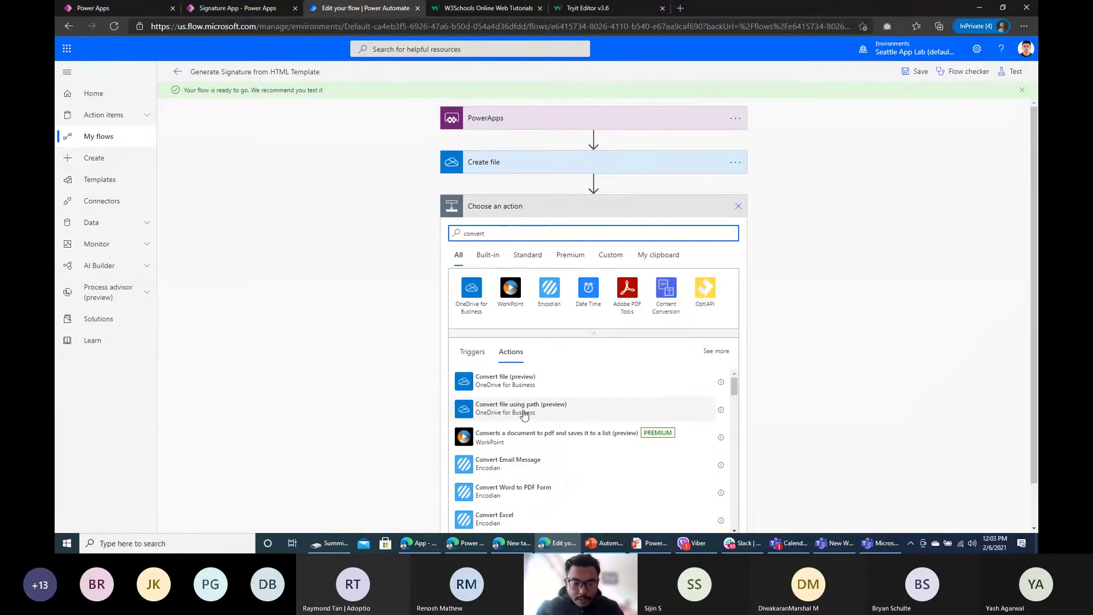
left_click(519, 411)
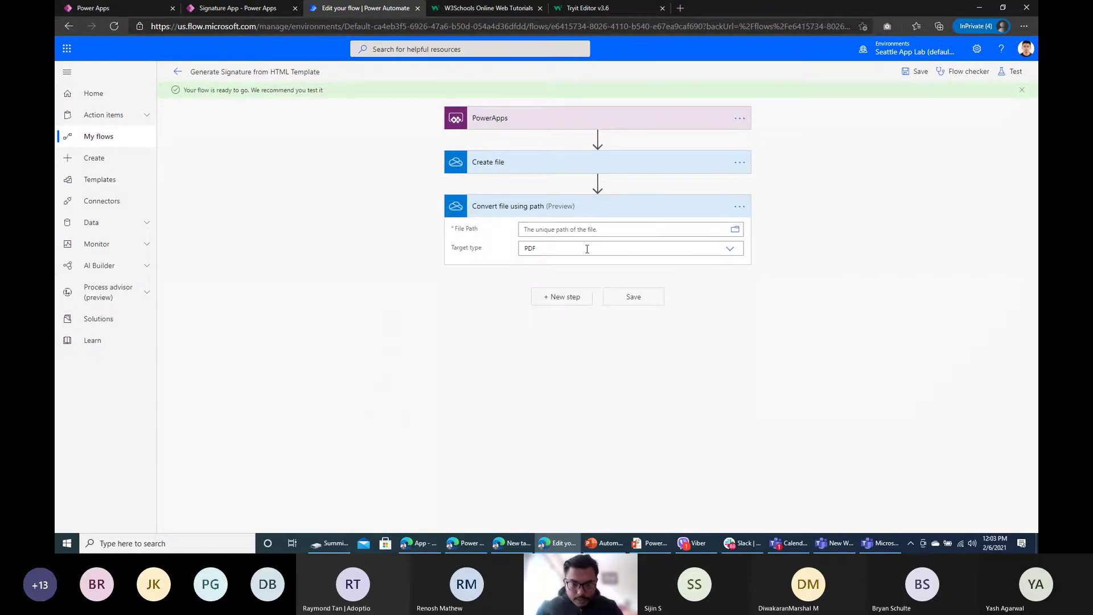
left_click(556, 230)
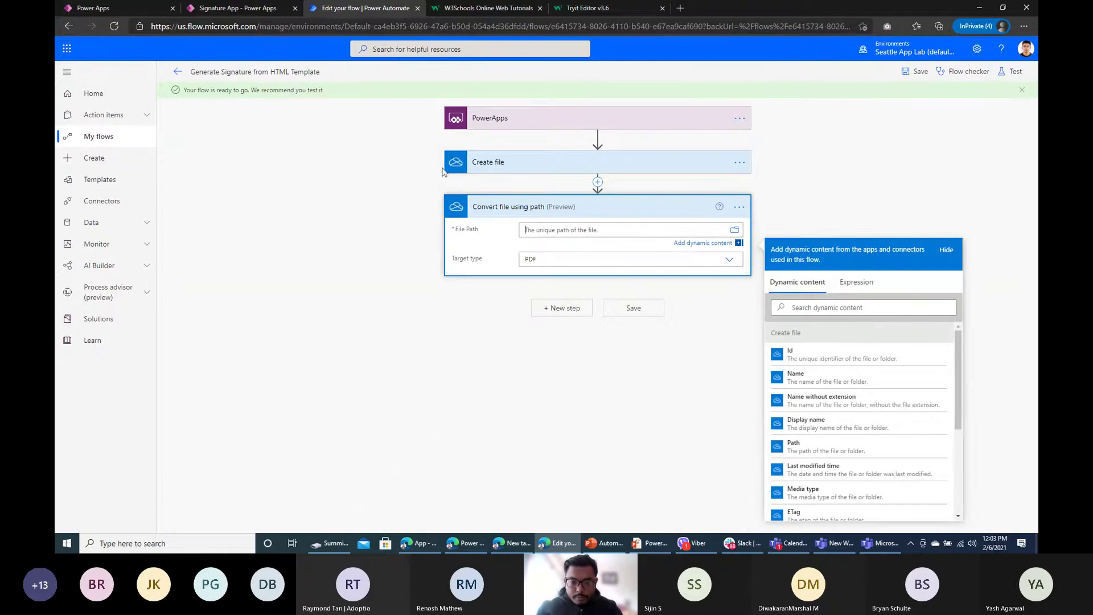
left_click(813, 308)
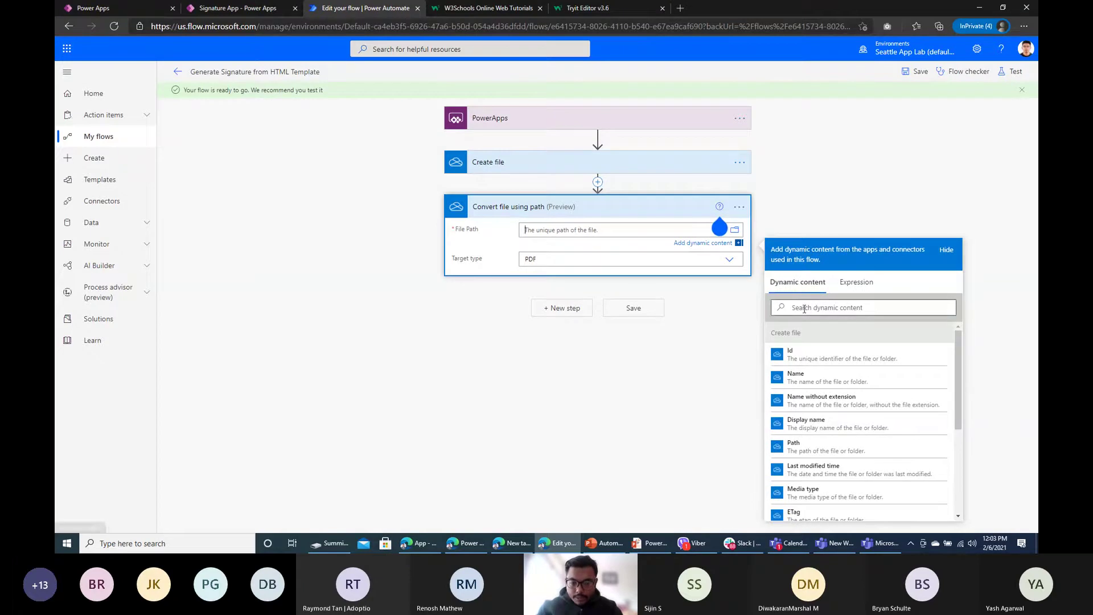
type("pat")
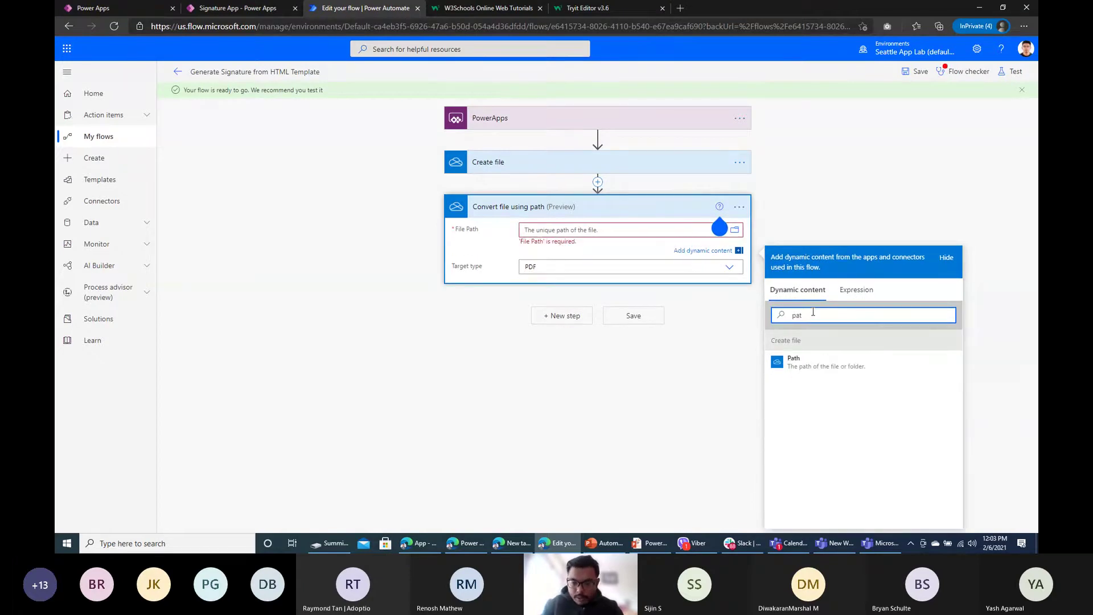
left_click(836, 363)
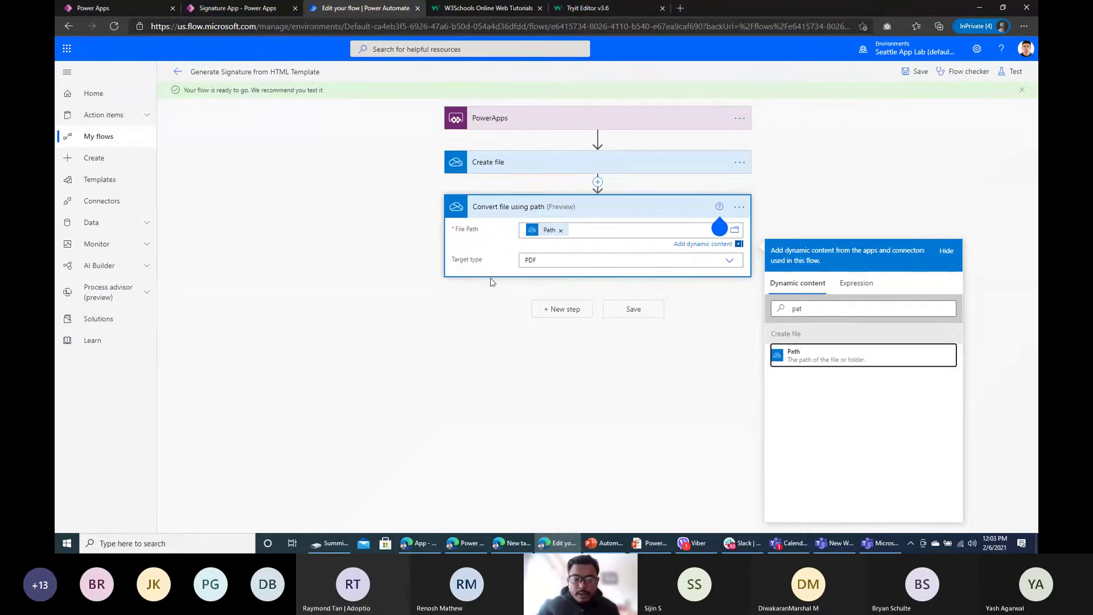
left_click(598, 371)
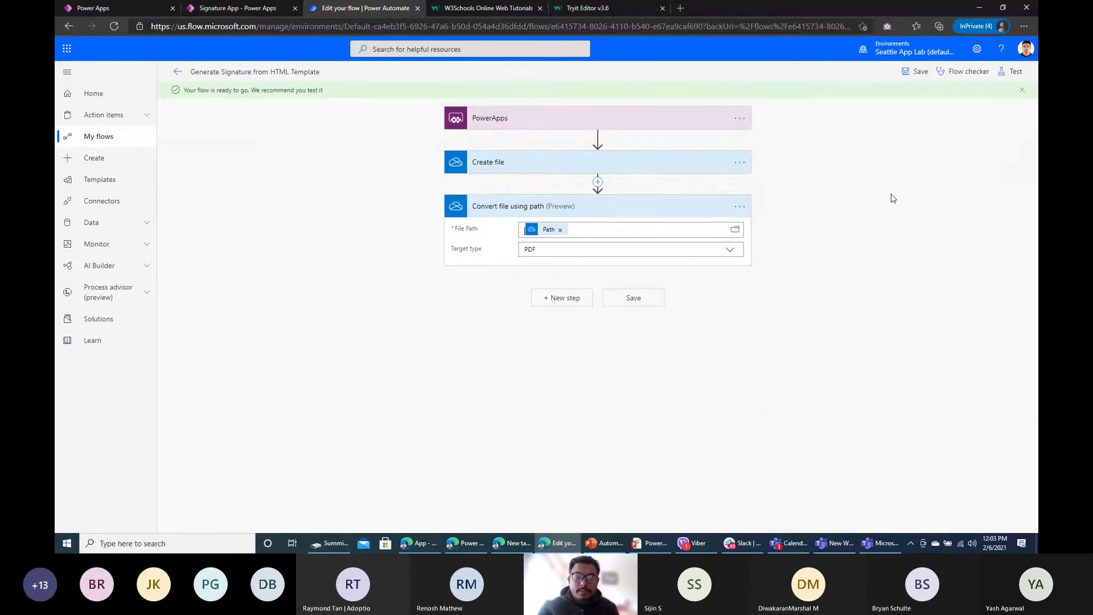
Step: Add a OneDrive Create file action with Folder Path /DemoFolder
left_click(556, 298)
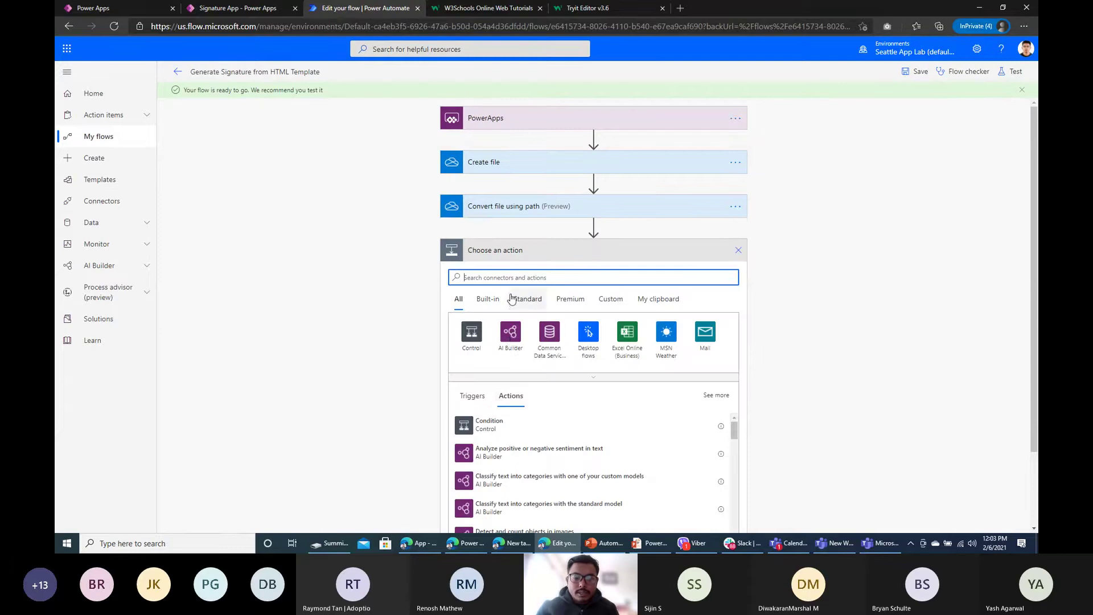
type("create")
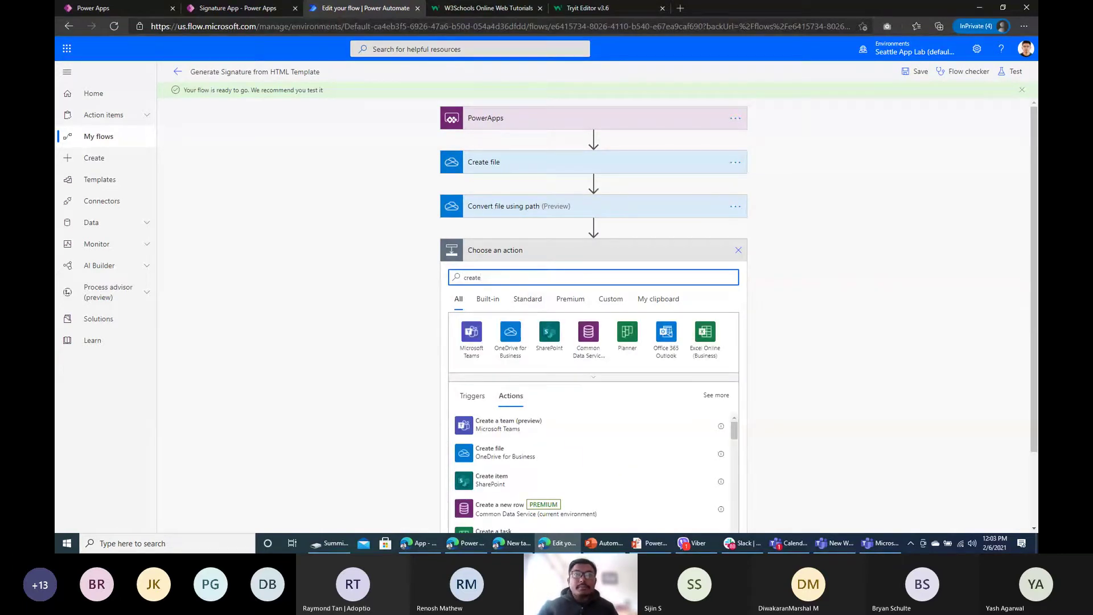
key("alt+Tab")
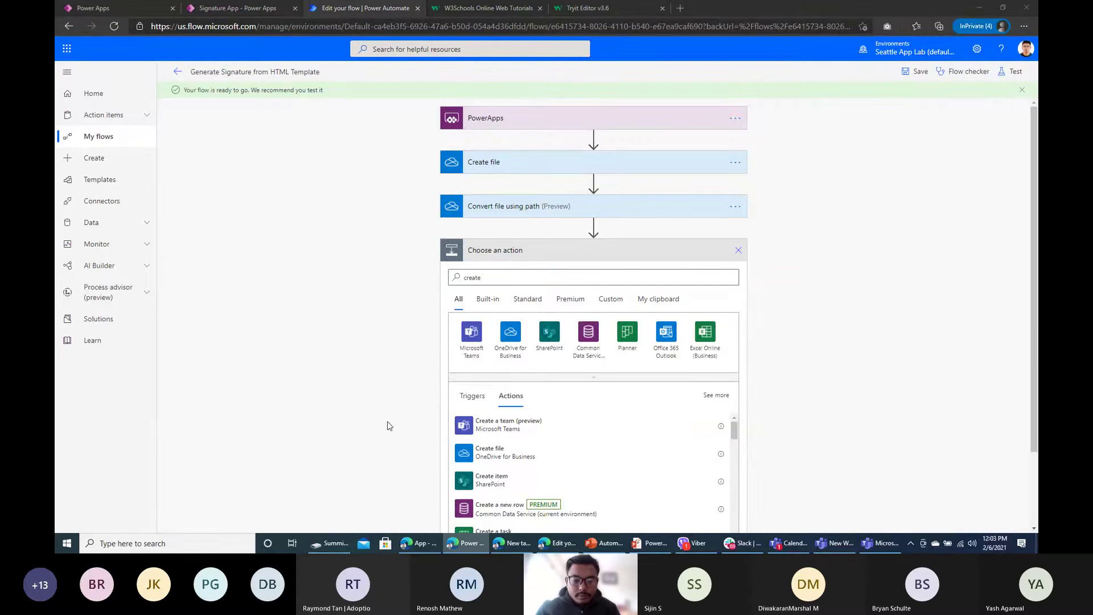
left_click(484, 453)
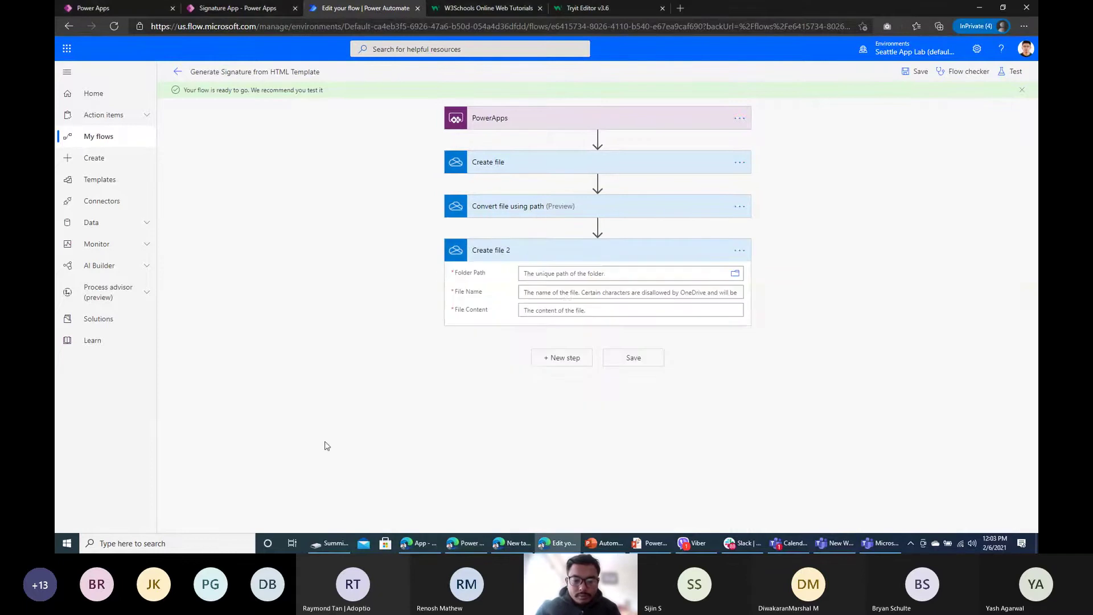
left_click(736, 274)
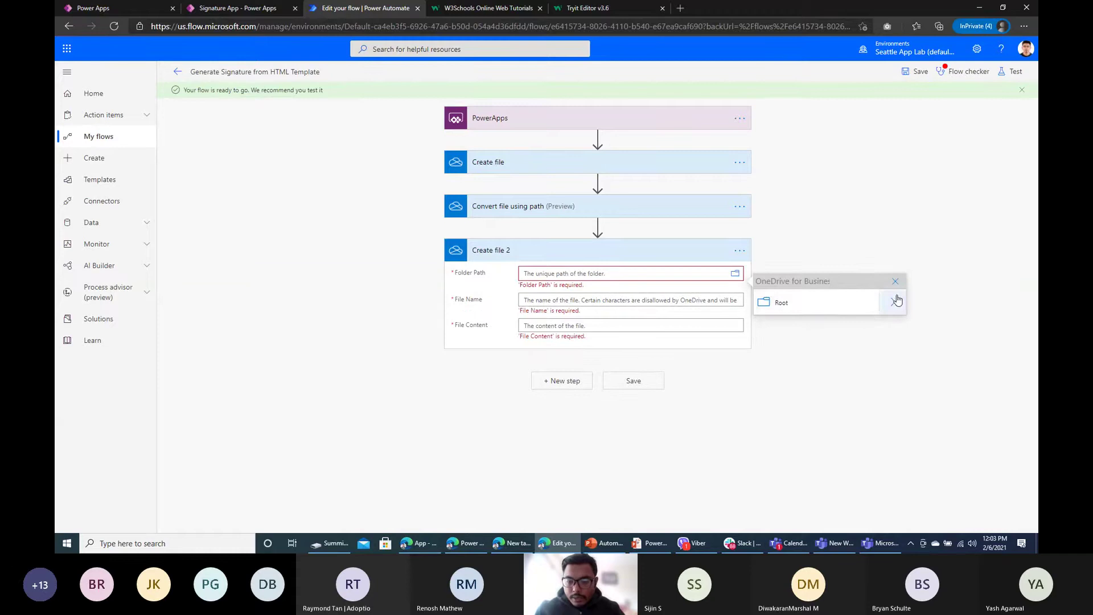
left_click(893, 301)
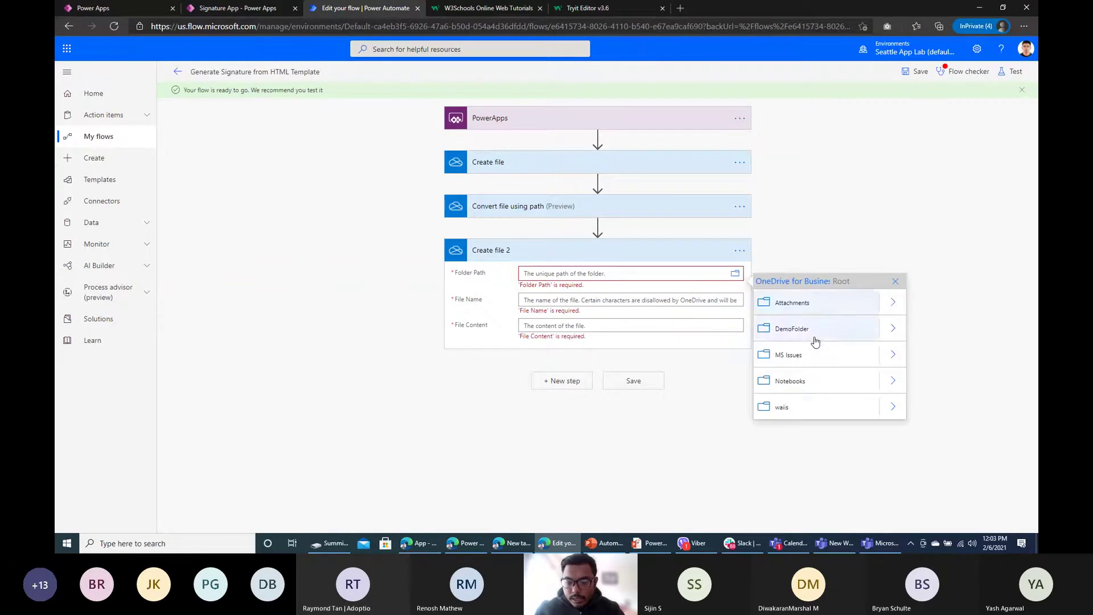
left_click(792, 333)
Step: Name it my-generated-letter.pdf, use the converted File content, and save the flow
left_click(573, 304)
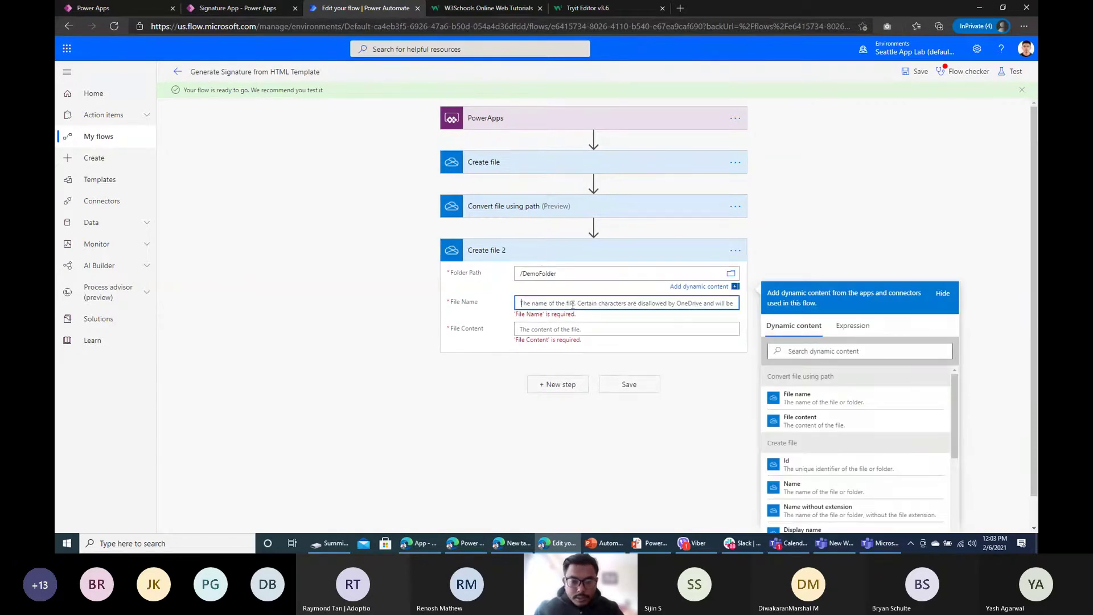
type("my")
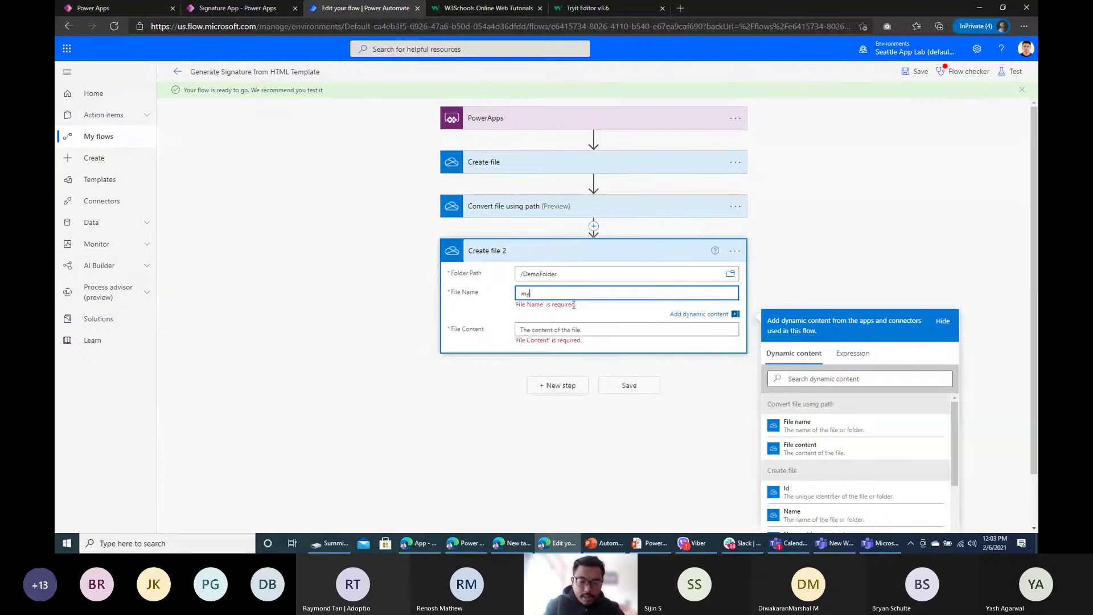
type("-generate")
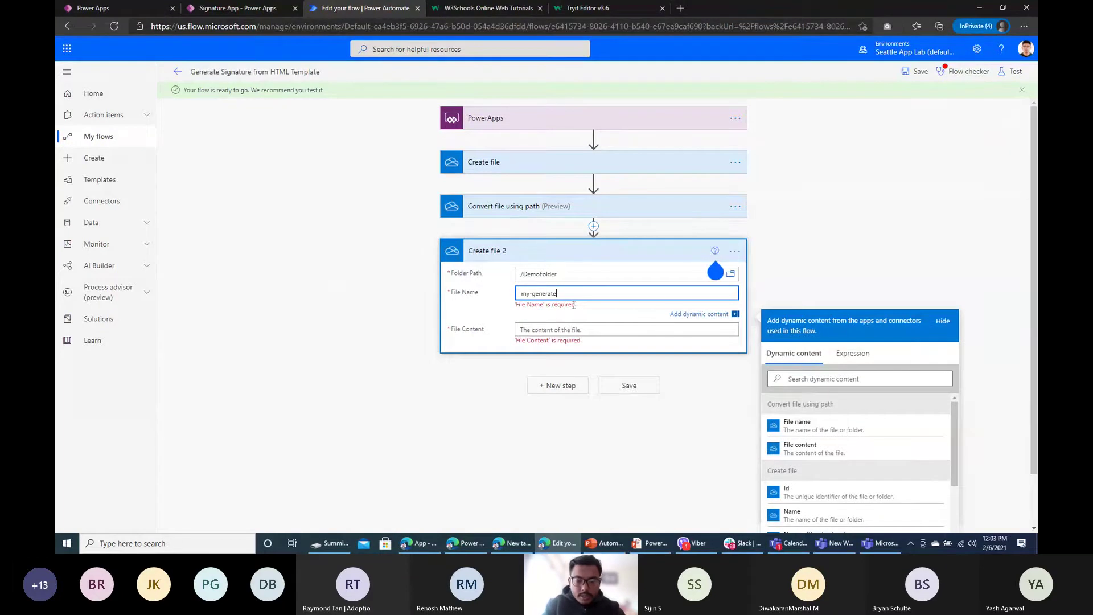
type("d-letter")
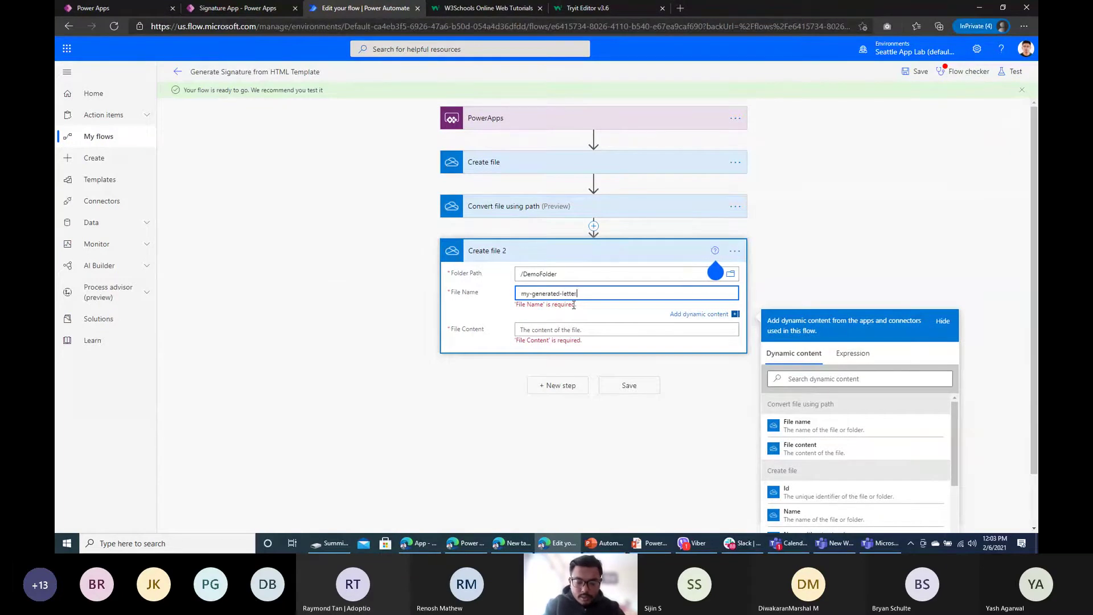
type(".pd")
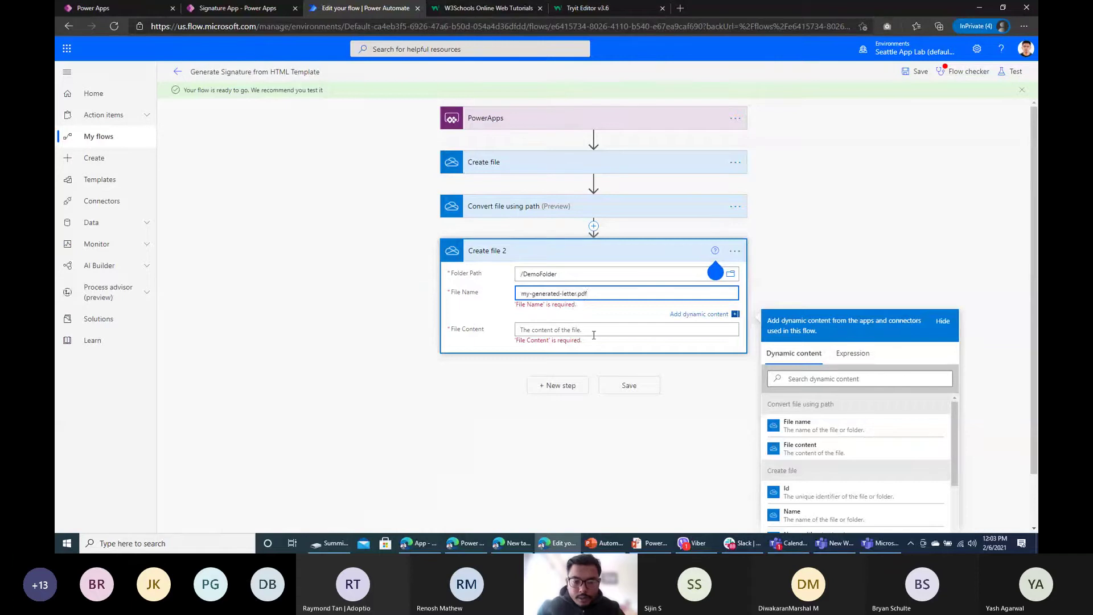
type("f")
left_click(594, 335)
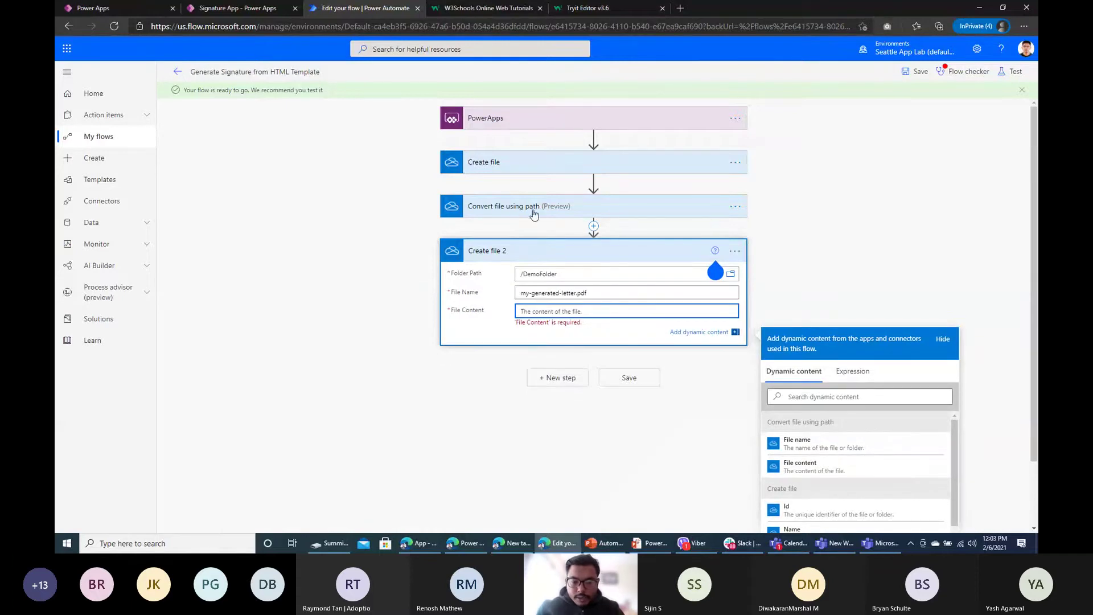
left_click(822, 471)
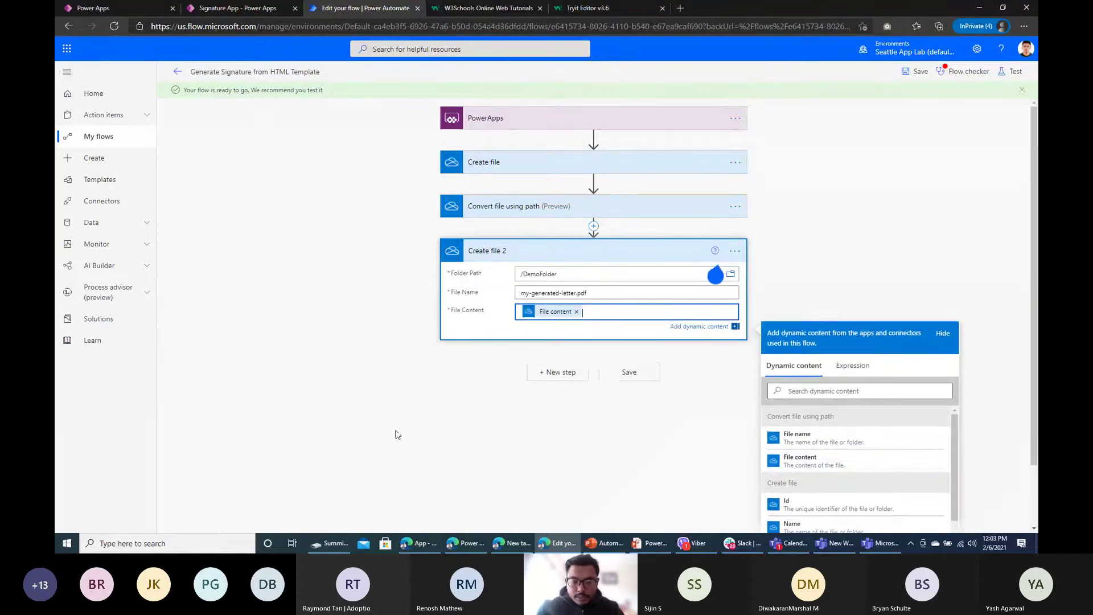
key("alt+Tab")
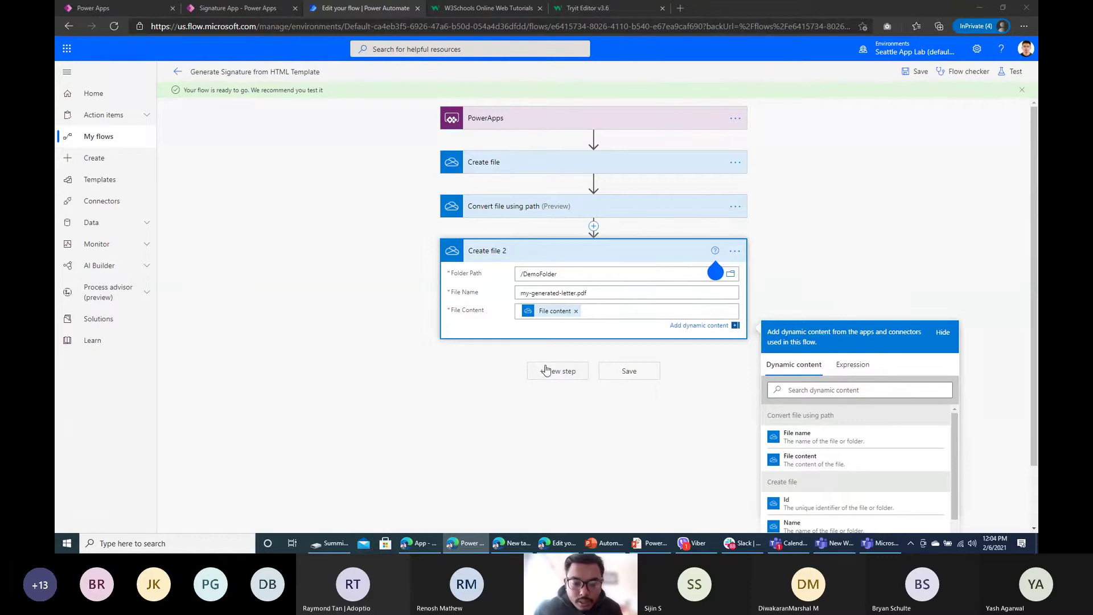
left_click(916, 71)
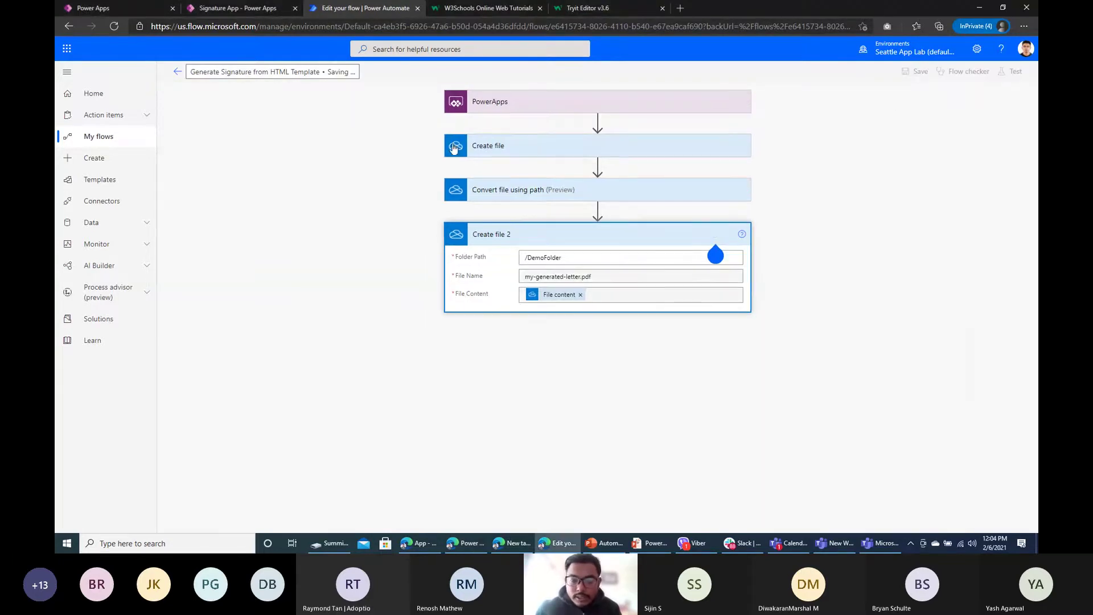
Step: Press Generate in the Power Apps preview, then return to the flow's details page
left_click(234, 6)
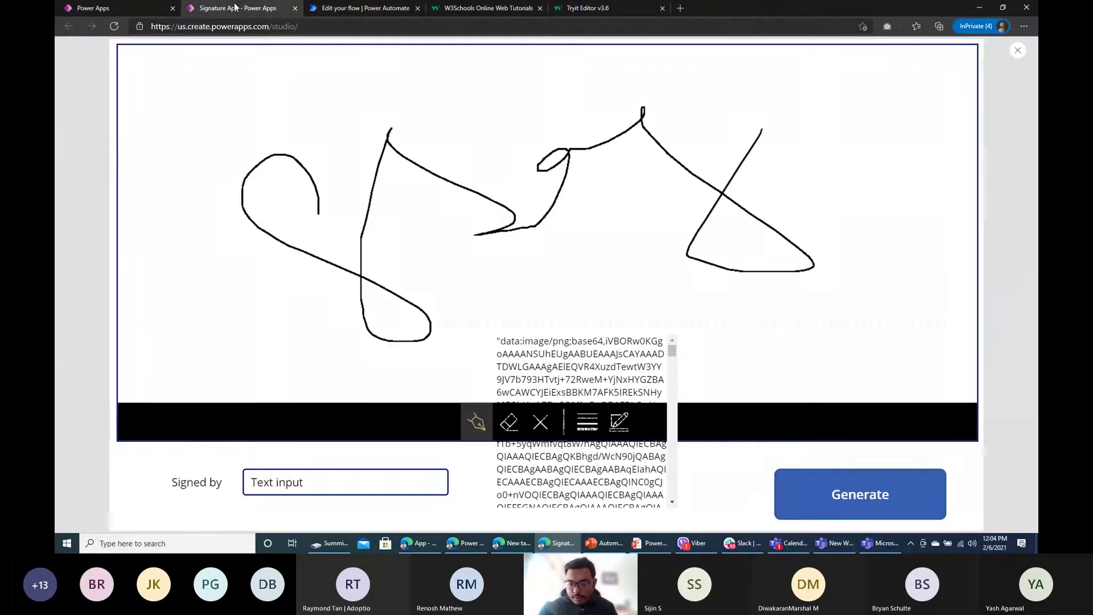
left_click(881, 495)
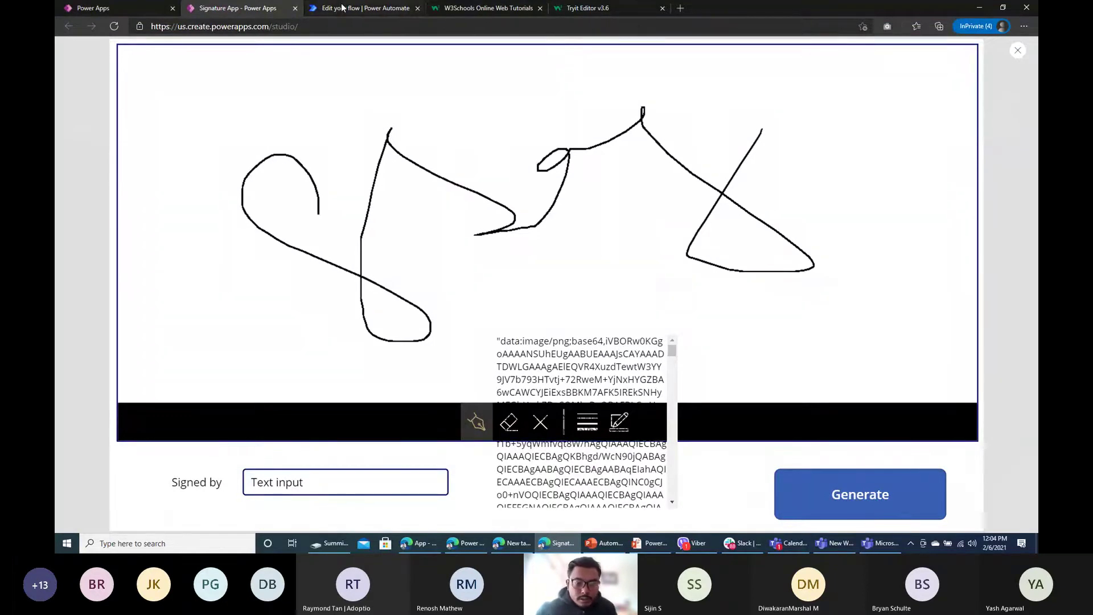
left_click(1019, 51)
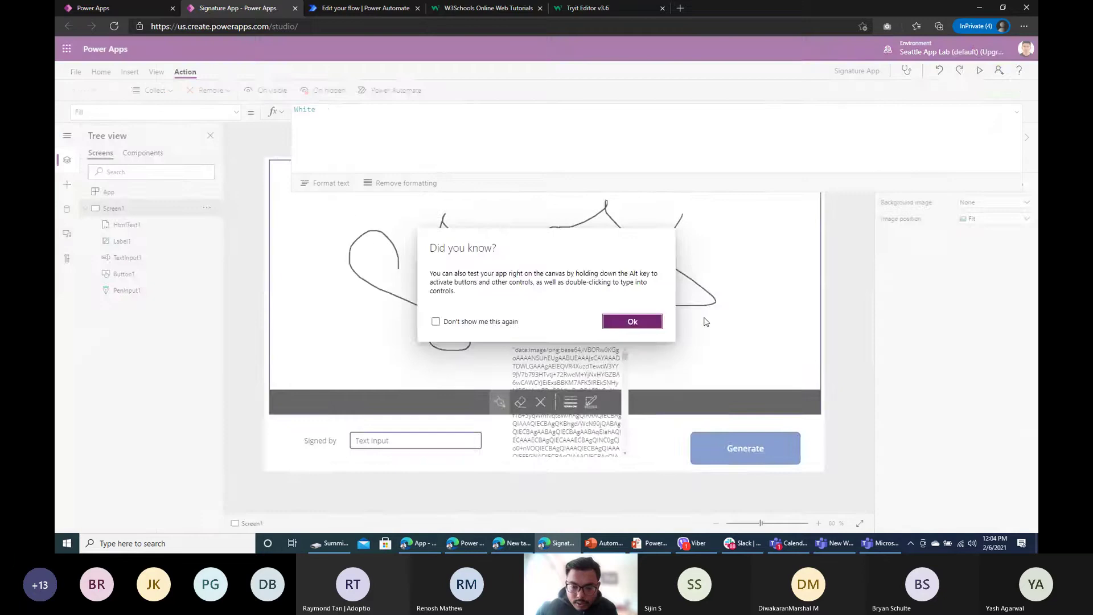
left_click(633, 319)
left_click(375, 6)
left_click(178, 72)
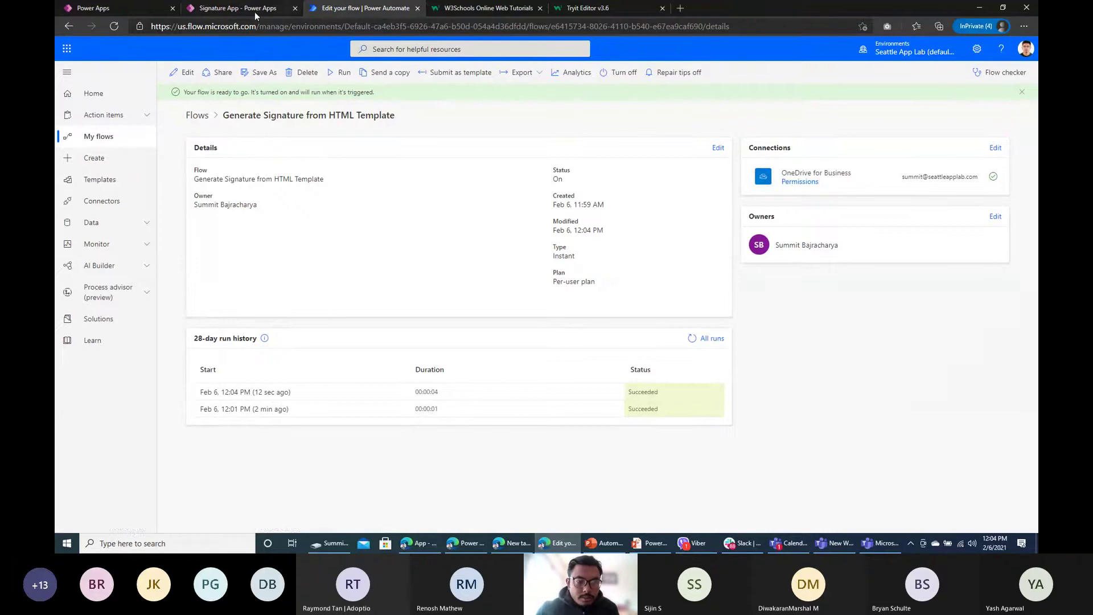
Step: Open the 12:04 run, expand the PowerApps and Create file steps, and select the HTML
left_click(245, 392)
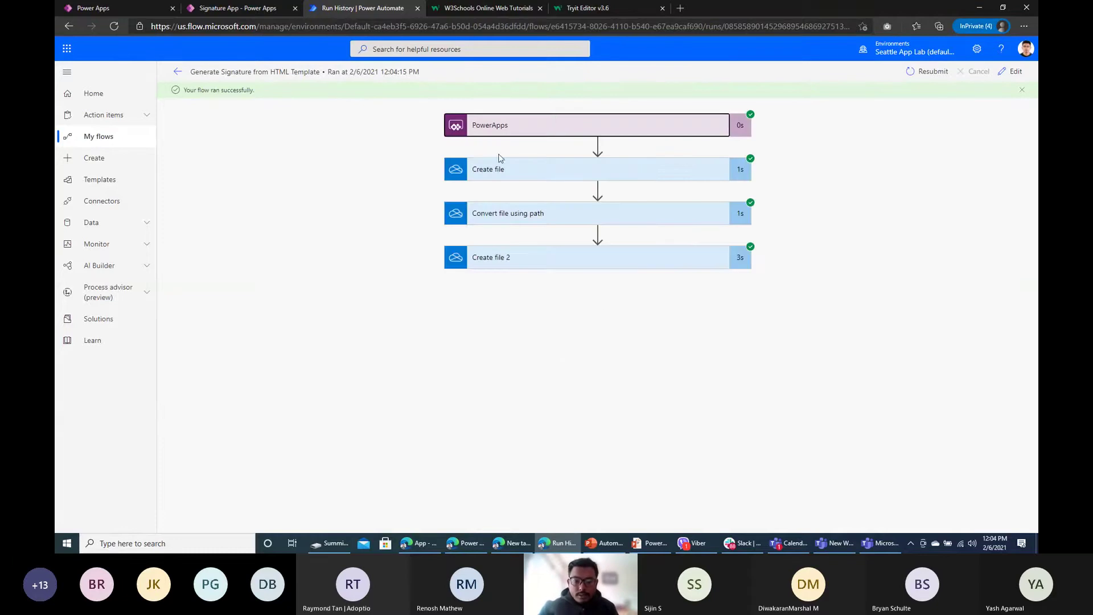
left_click(499, 129)
scroll(558, 218, "down", 3)
scroll(558, 219, "up", 3)
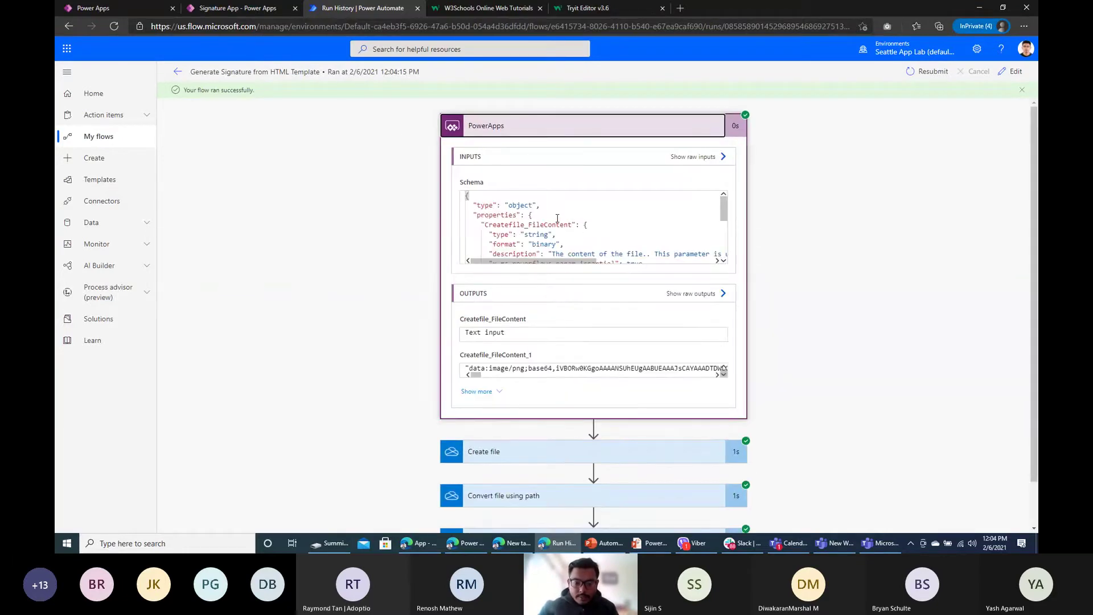
scroll(570, 228, "down", 2)
left_click(520, 453)
scroll(530, 342, "down", 8)
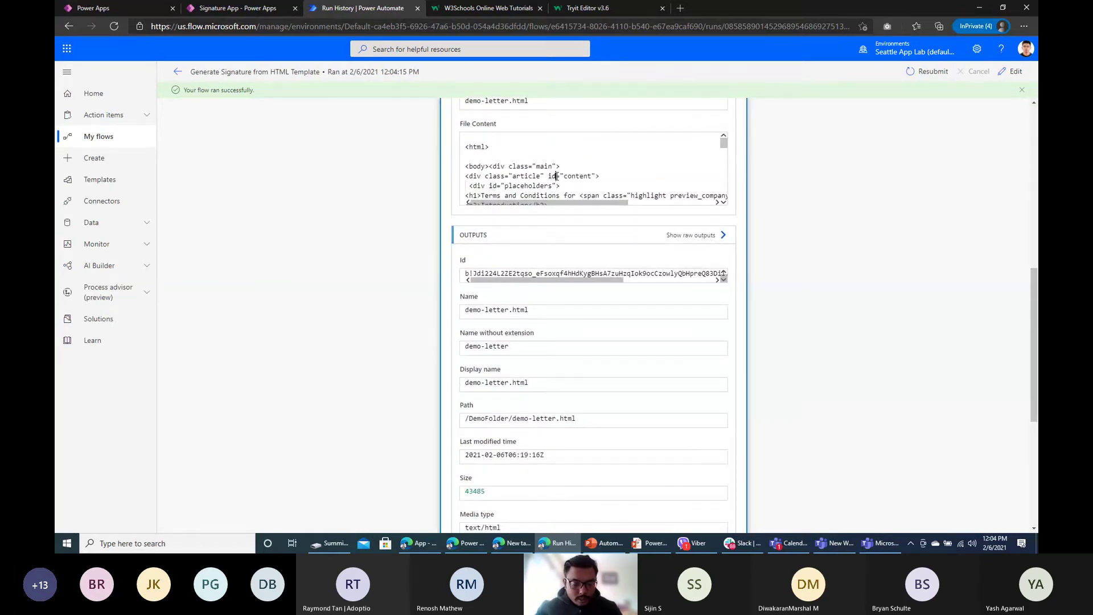
key("ctrl+a")
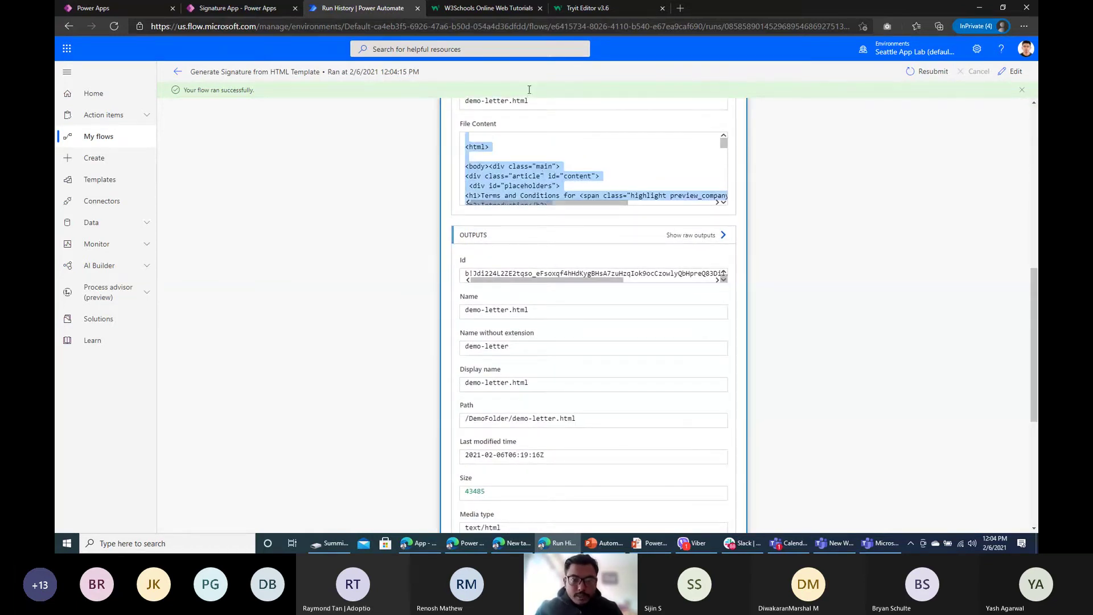
Step: Compare the HTML in the Tryit Editor, then review the Convert file and Create file 2 steps
left_click(590, 14)
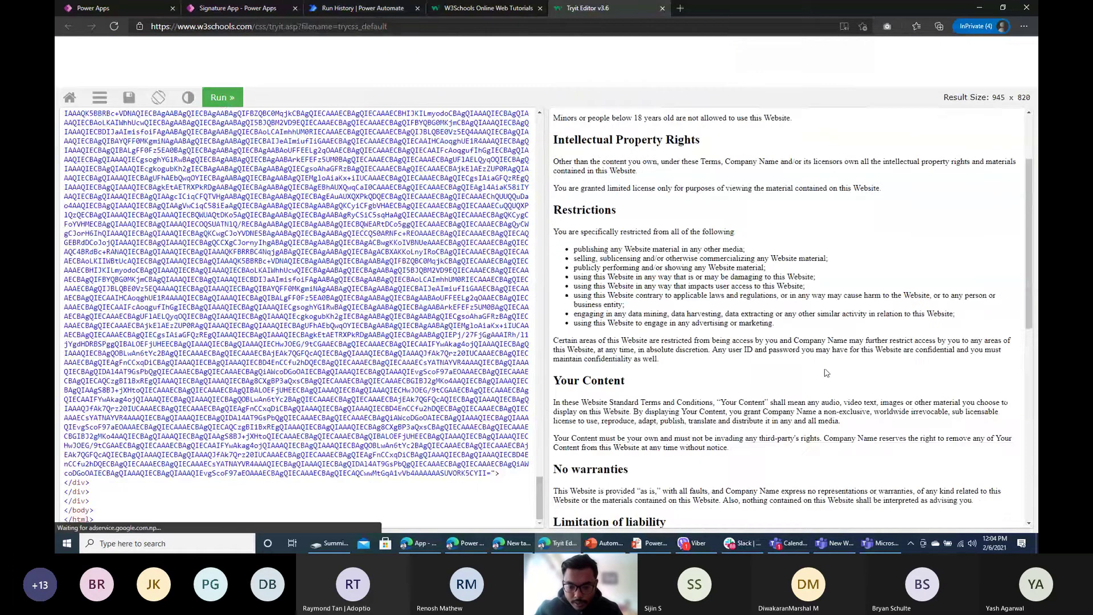
scroll(608, 499, "down", 10)
left_click(363, 8)
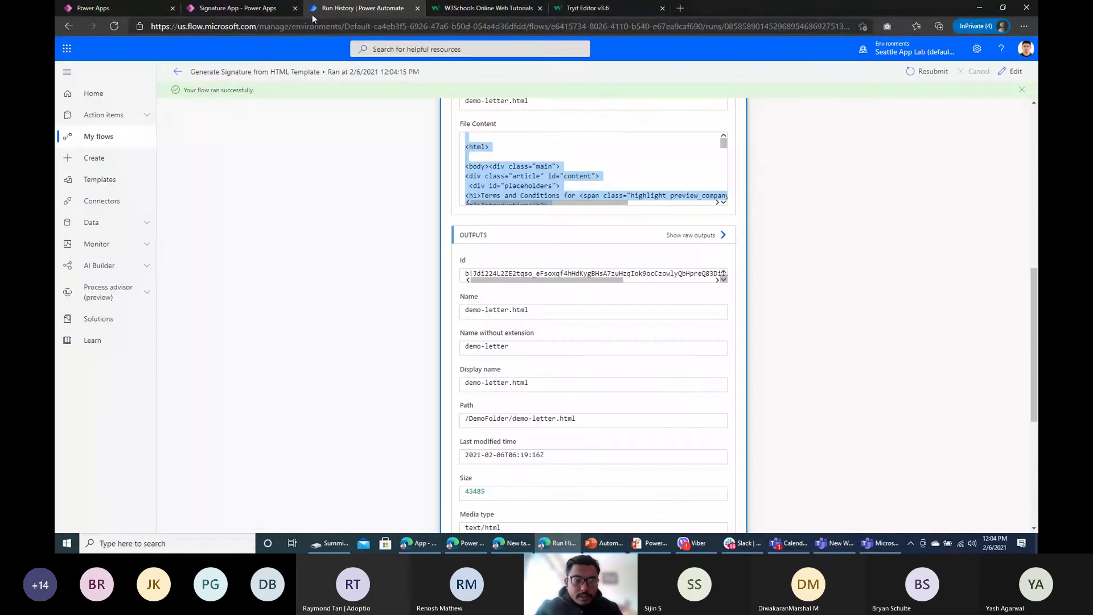
left_click(239, 8)
left_click(363, 8)
scroll(362, 362, "down", 5)
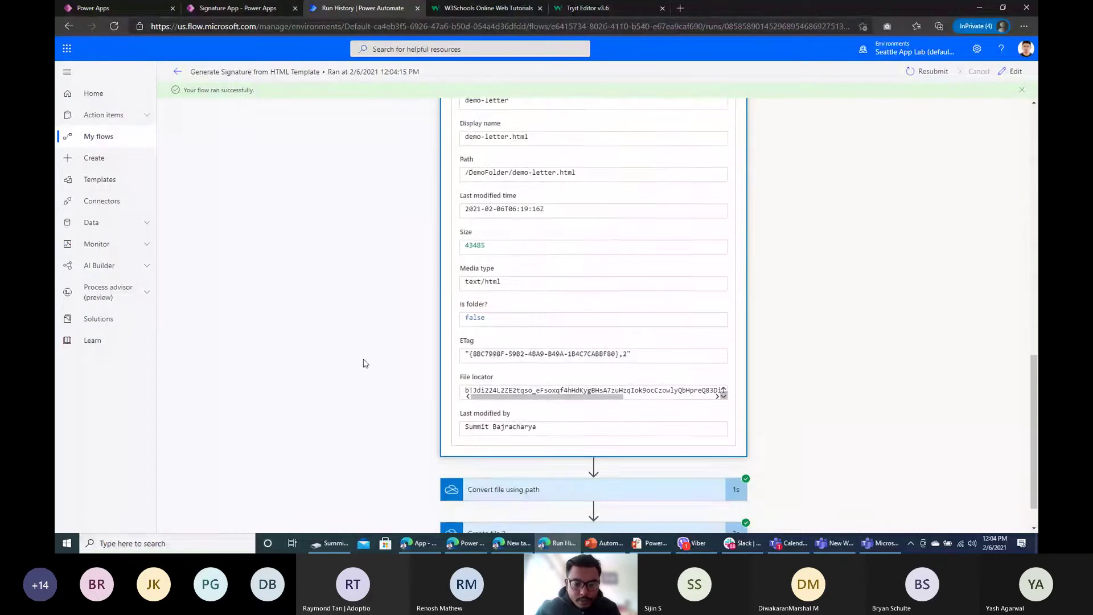
left_click(544, 450)
scroll(382, 427, "down", 3)
scroll(640, 422, "down", 2)
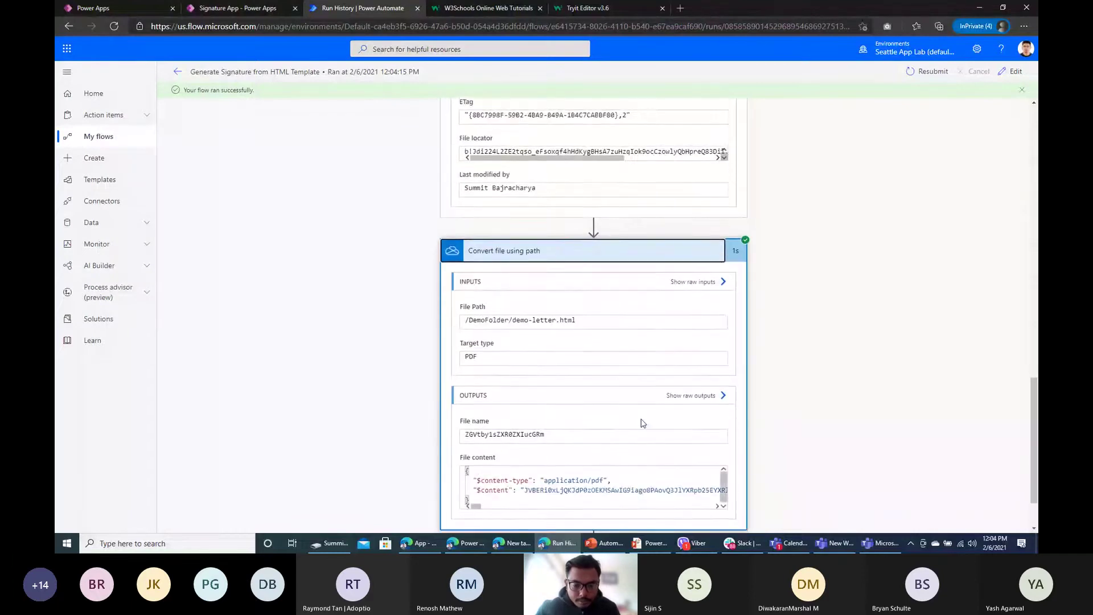
scroll(487, 431, "down", 5)
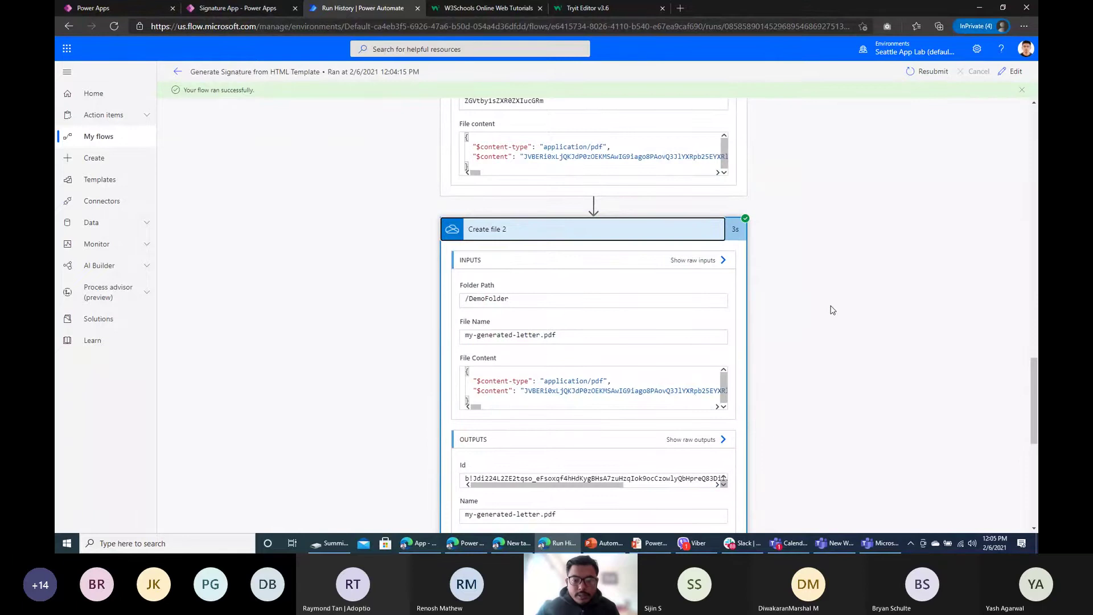
Step: Load onedrive.com in a new browser tab
left_click(686, 8)
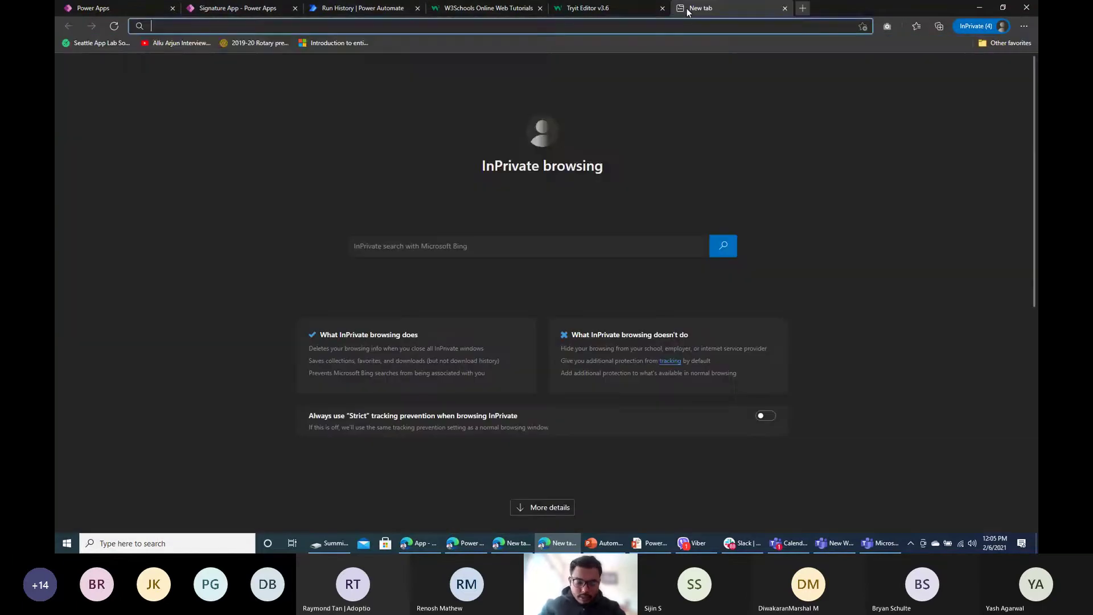
type("i")
key("BackSpace")
type("o")
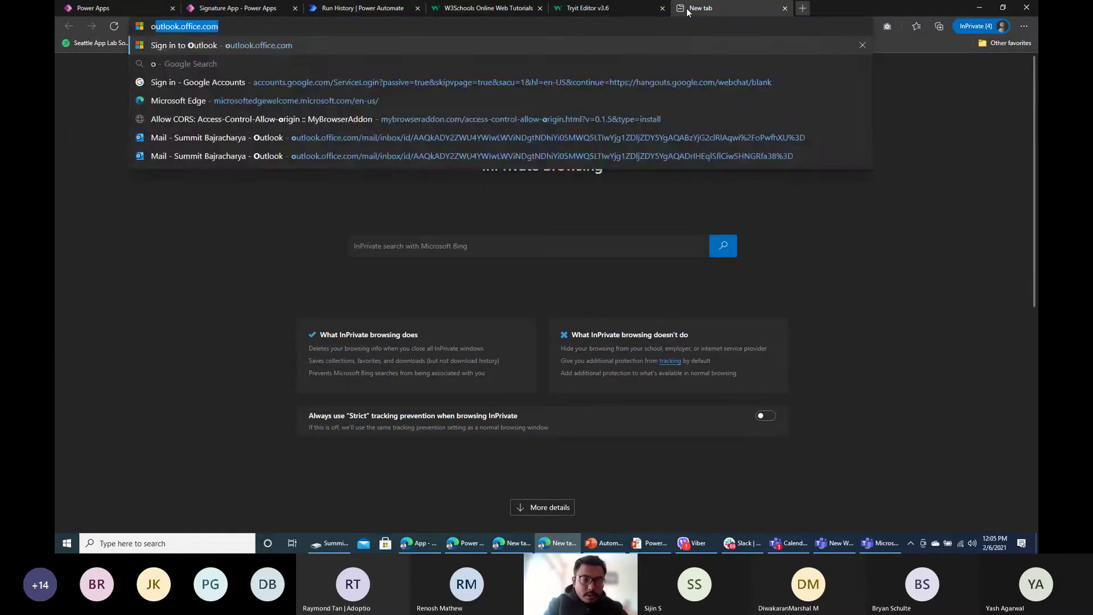
type("nedrive")
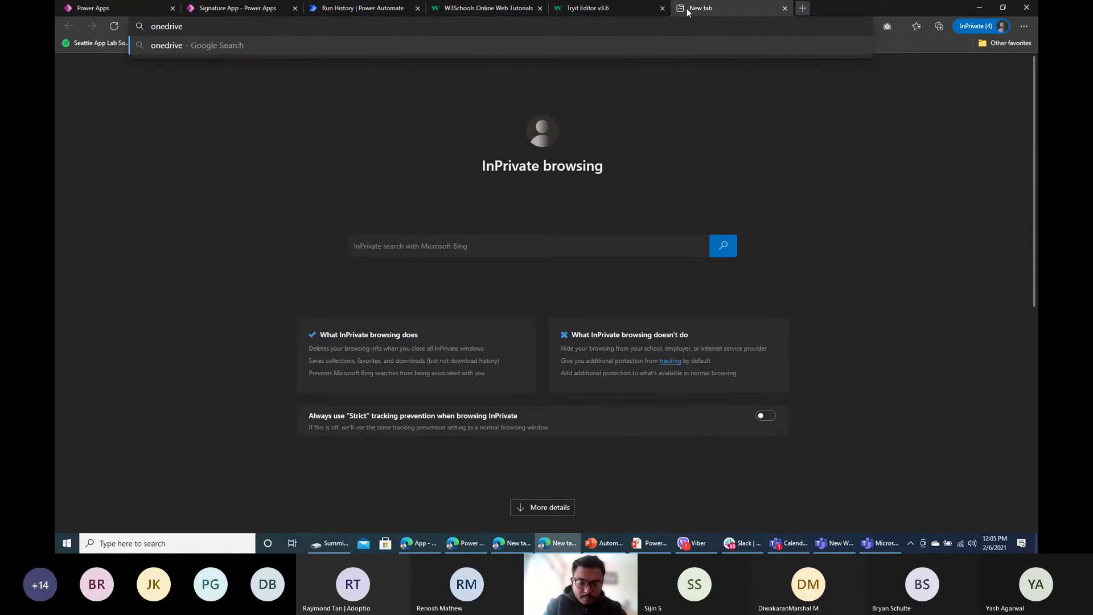
type(".com")
key("Return")
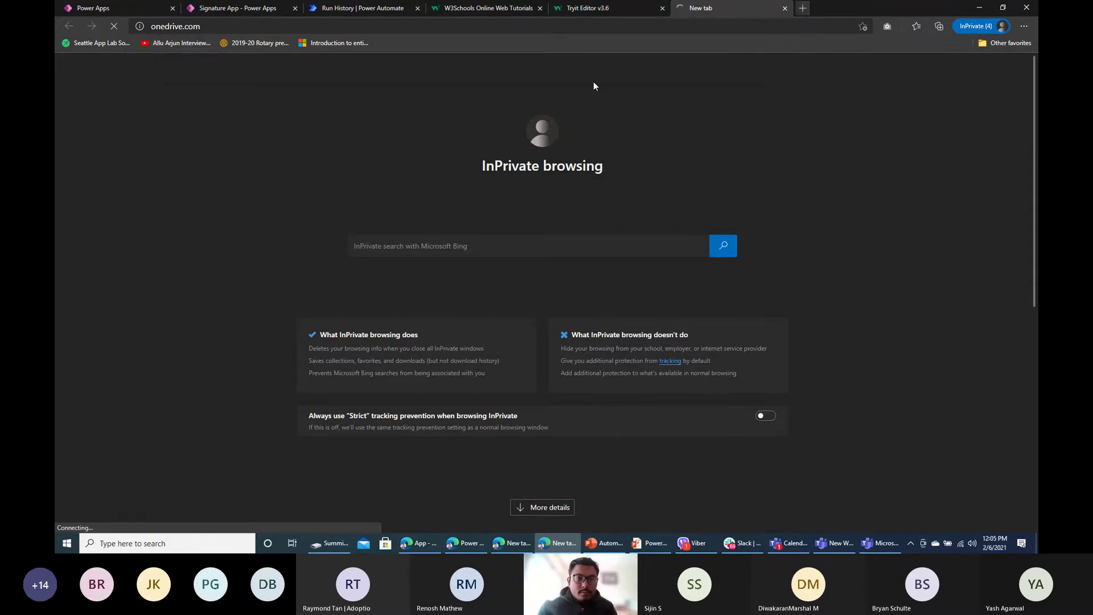
left_click(373, 8)
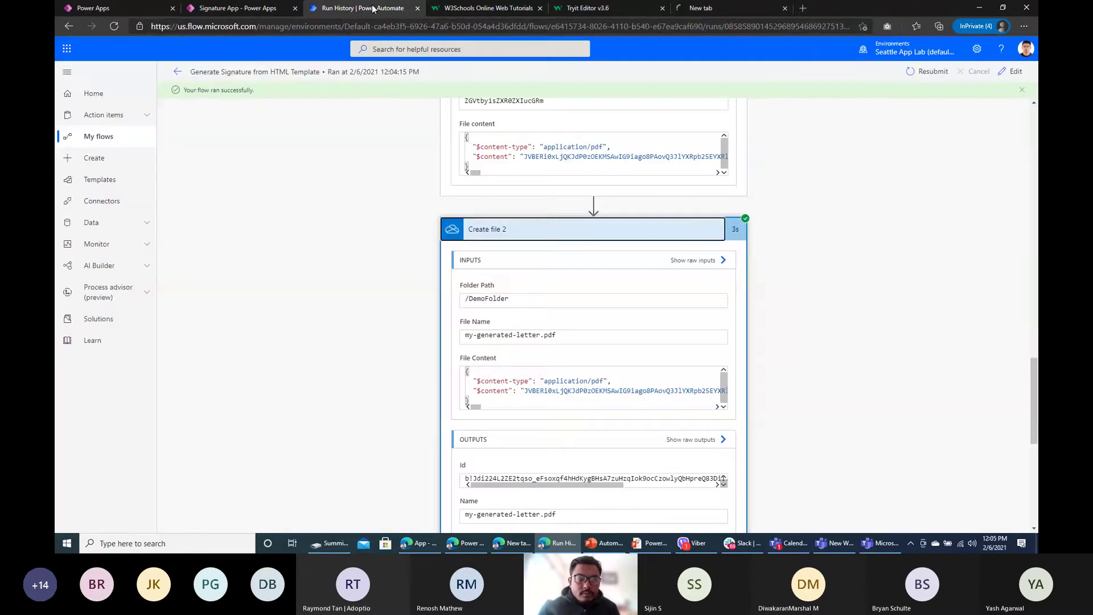
left_click(726, 11)
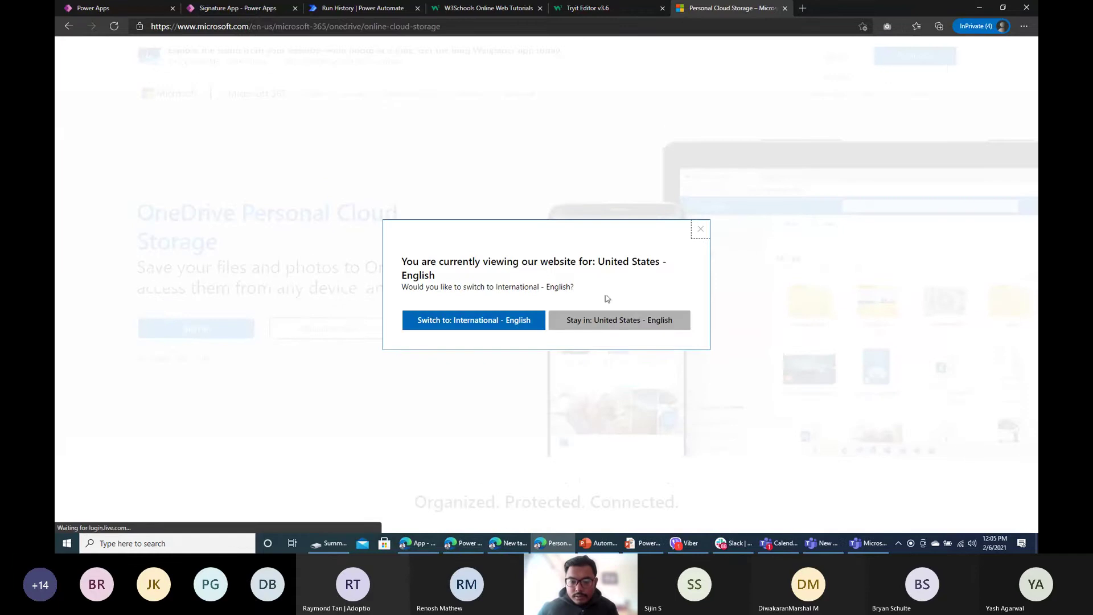
Step: Dismiss the region suggestion, choose Sign in, and submit the account e-mail
left_click(703, 233)
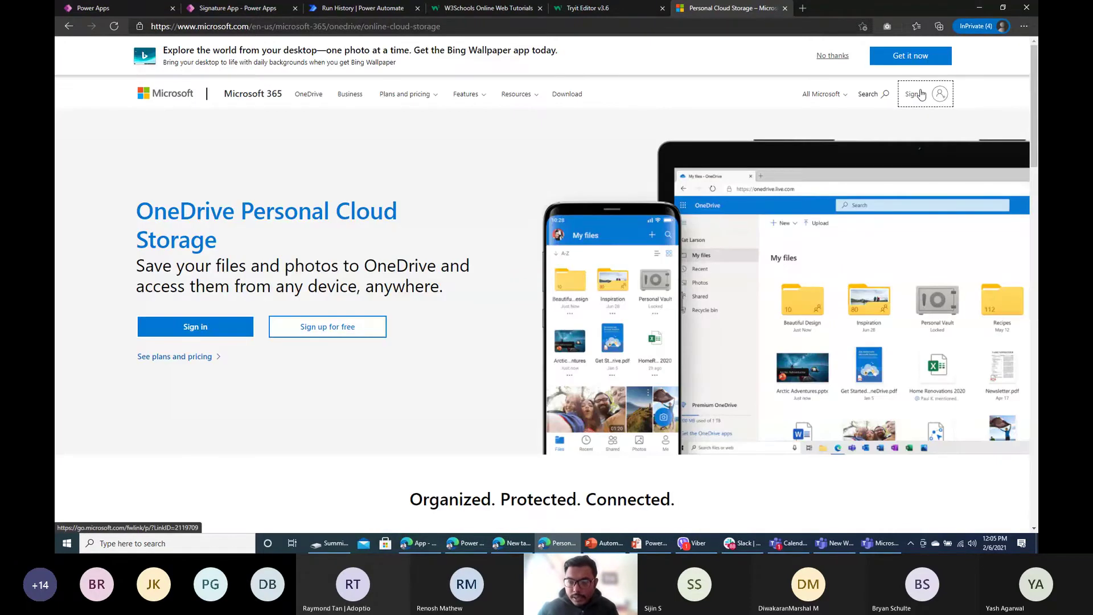
left_click(934, 94)
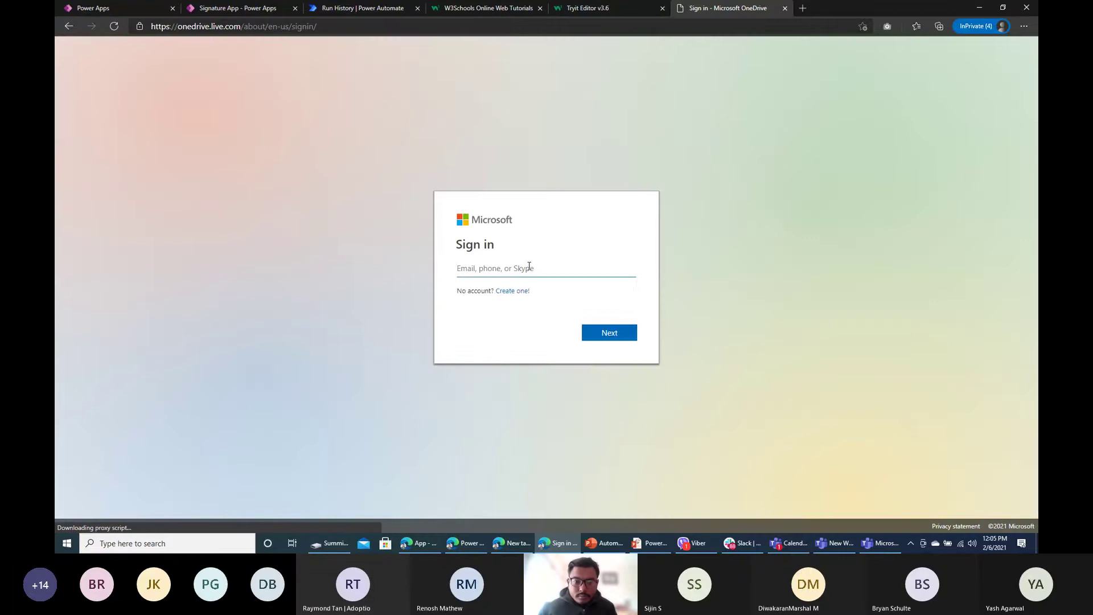
left_click(529, 266)
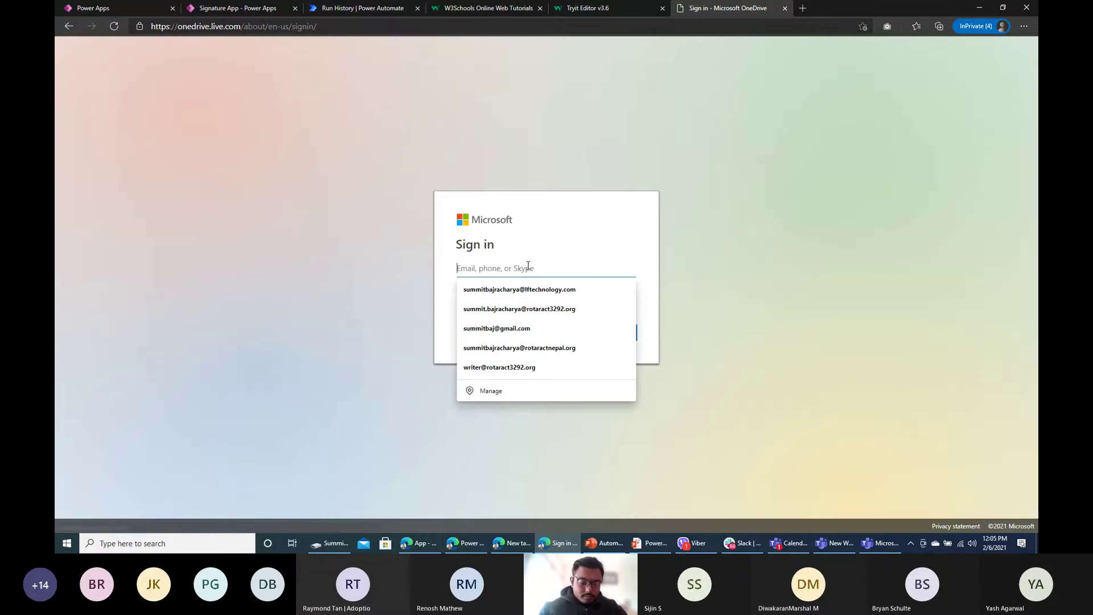
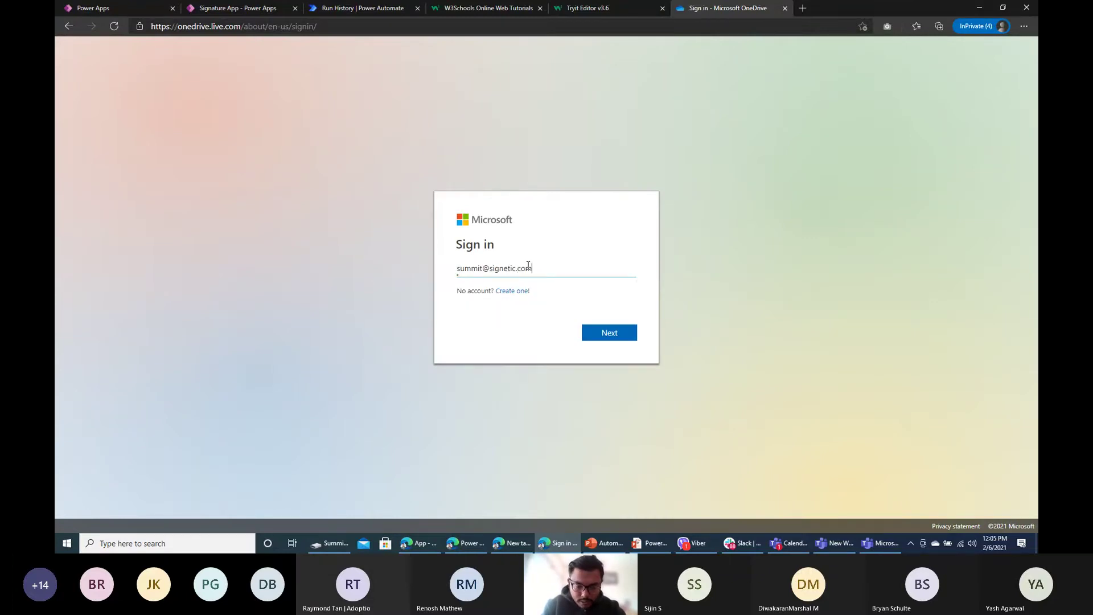
key("Return")
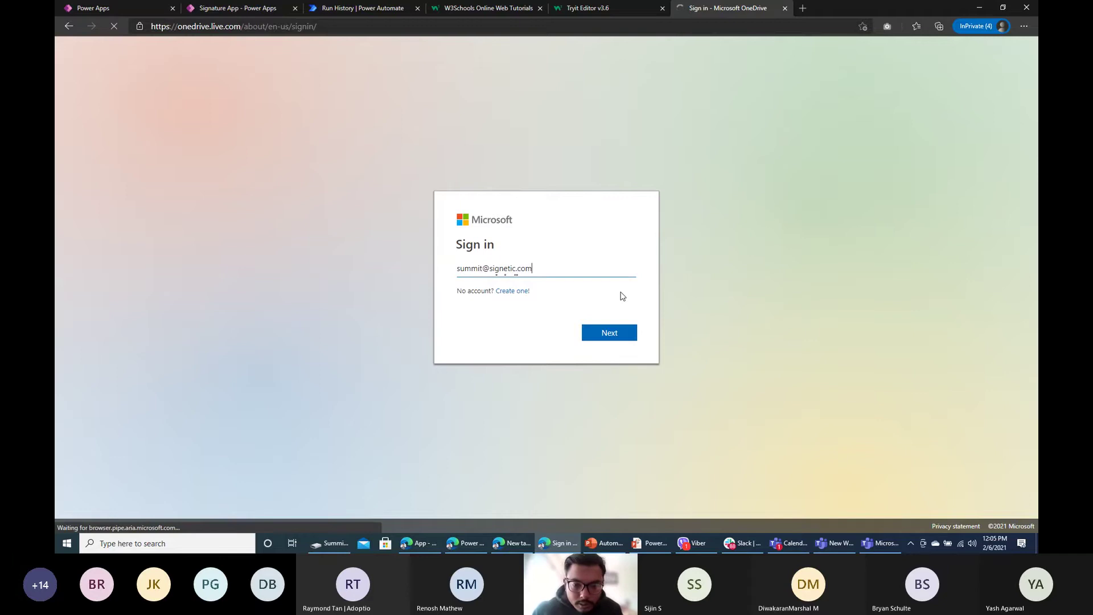
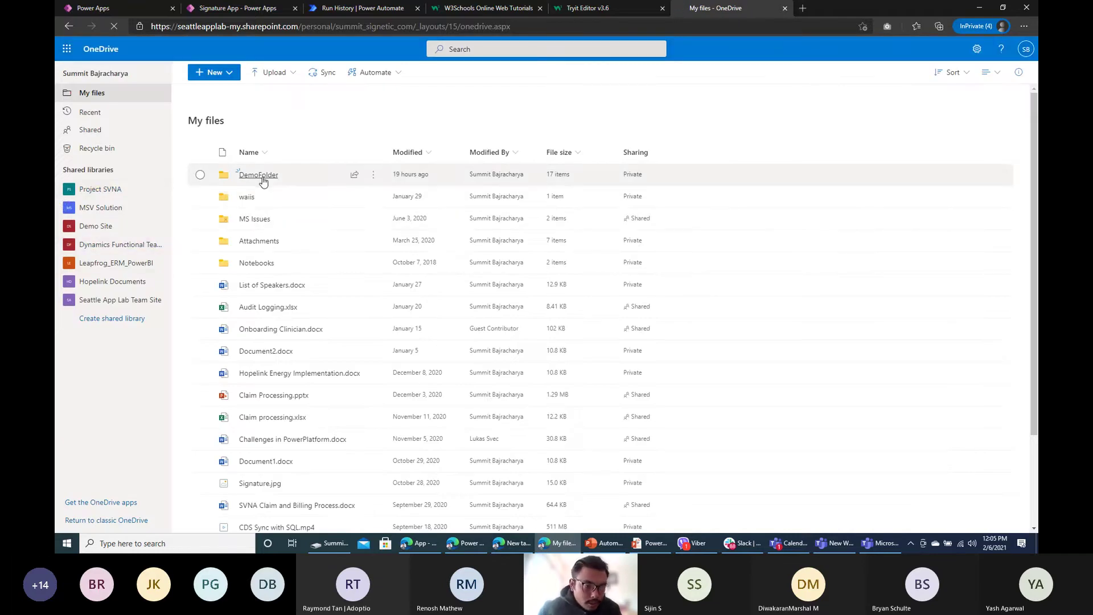
Step: Open my-generated-letter.pdf in DemoFolder and highlight the Signed by and Signature Image lines on page 3
left_click(259, 175)
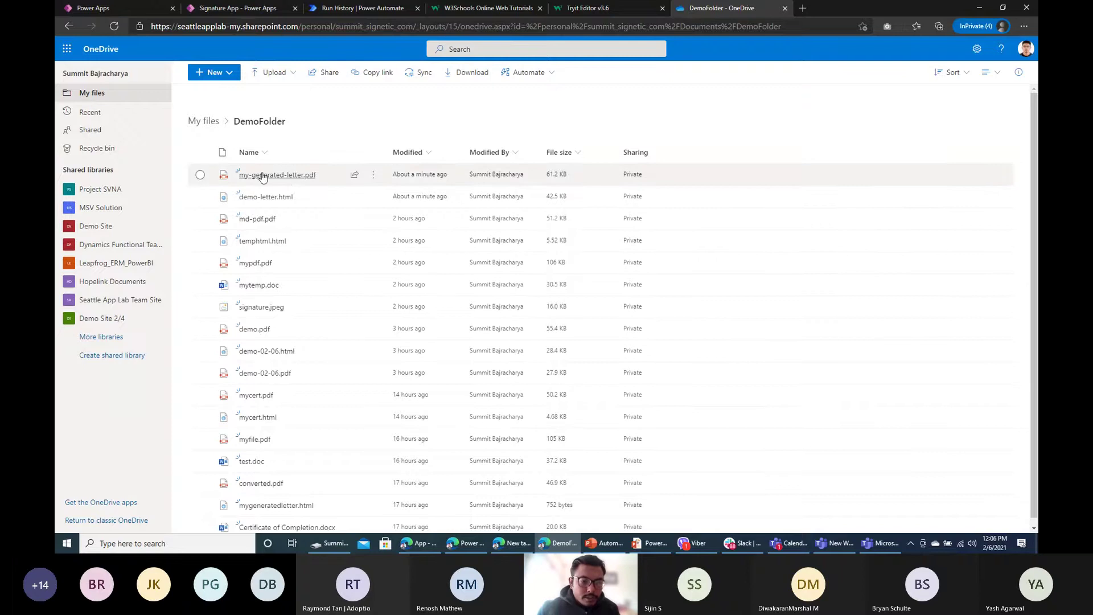
left_click(289, 177)
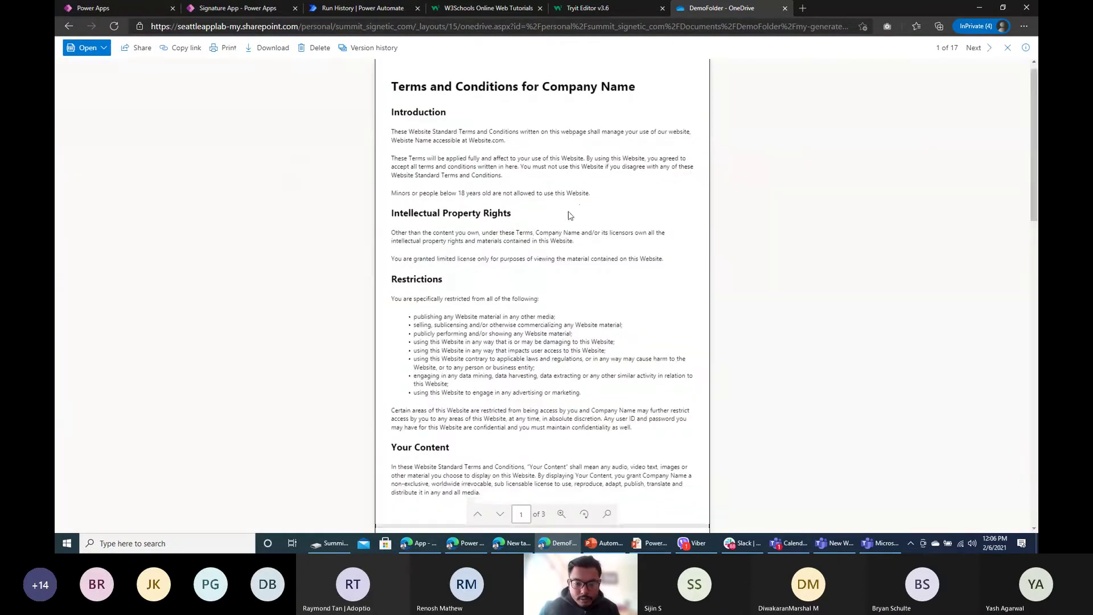
scroll(567, 215, "down", 15)
scroll(570, 215, "up", 12)
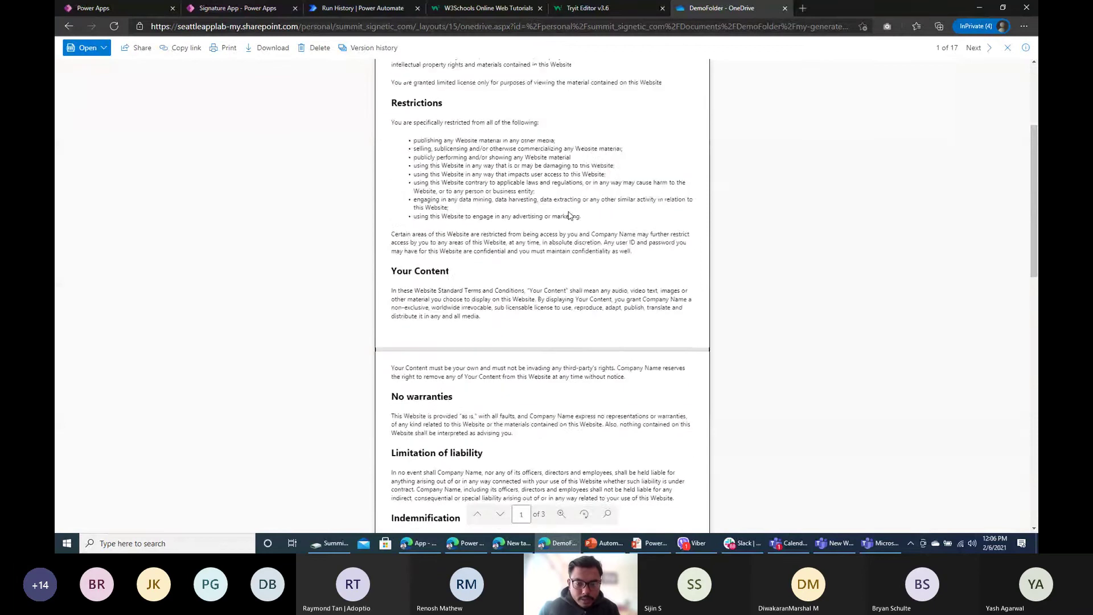
scroll(569, 215, "down", 15)
left_click_drag(427, 158, 438, 179)
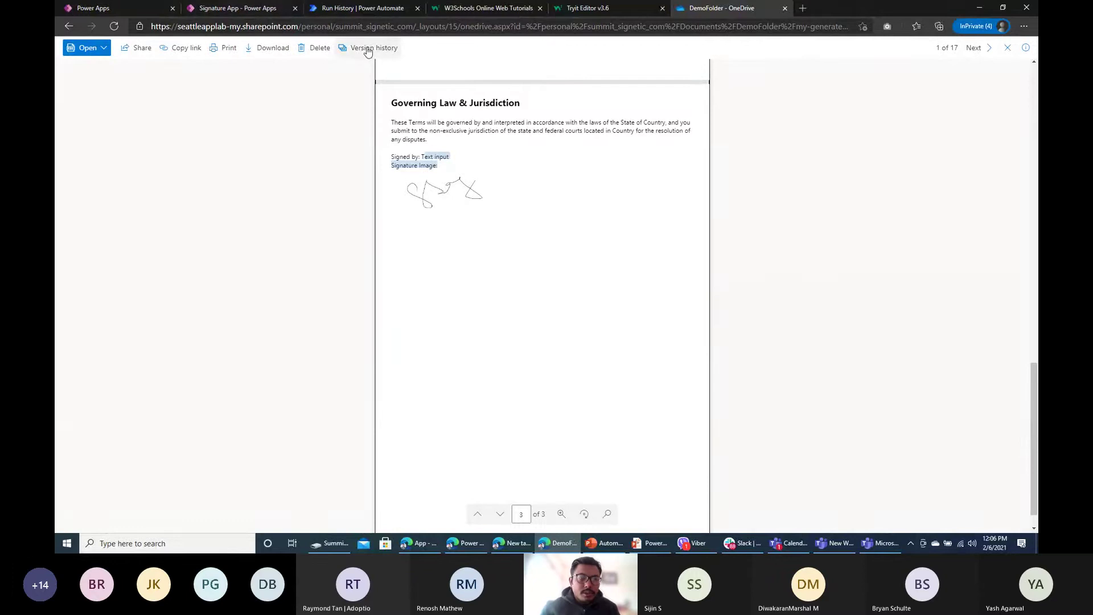
Step: Check the Create file 2 inputs and outputs in the run history, then return to the Signature App
left_click(363, 11)
scroll(569, 341, "down", 10)
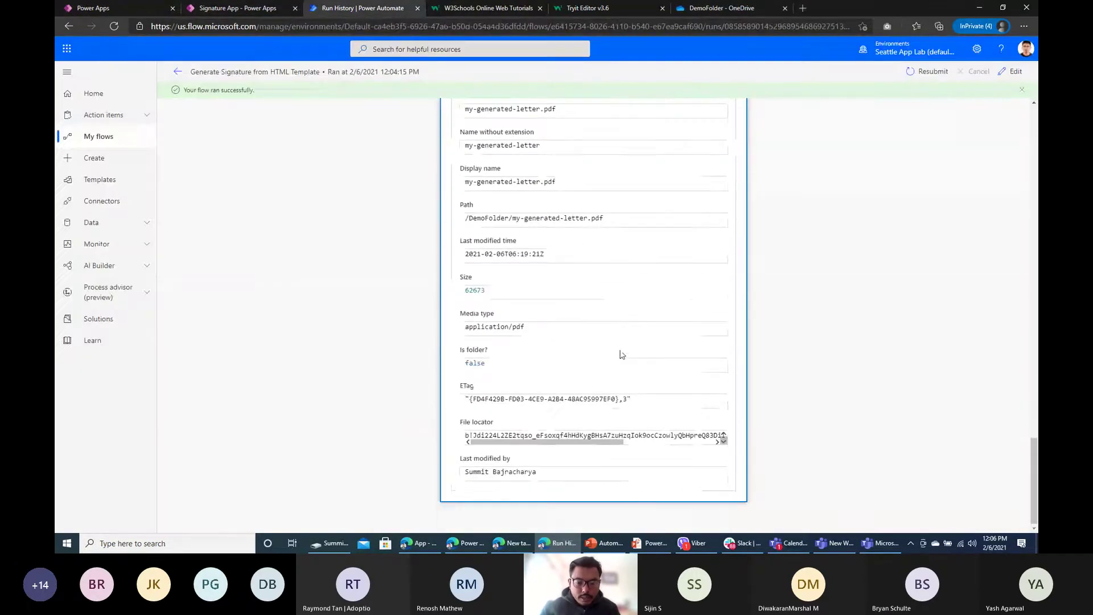
scroll(627, 279, "up", 8)
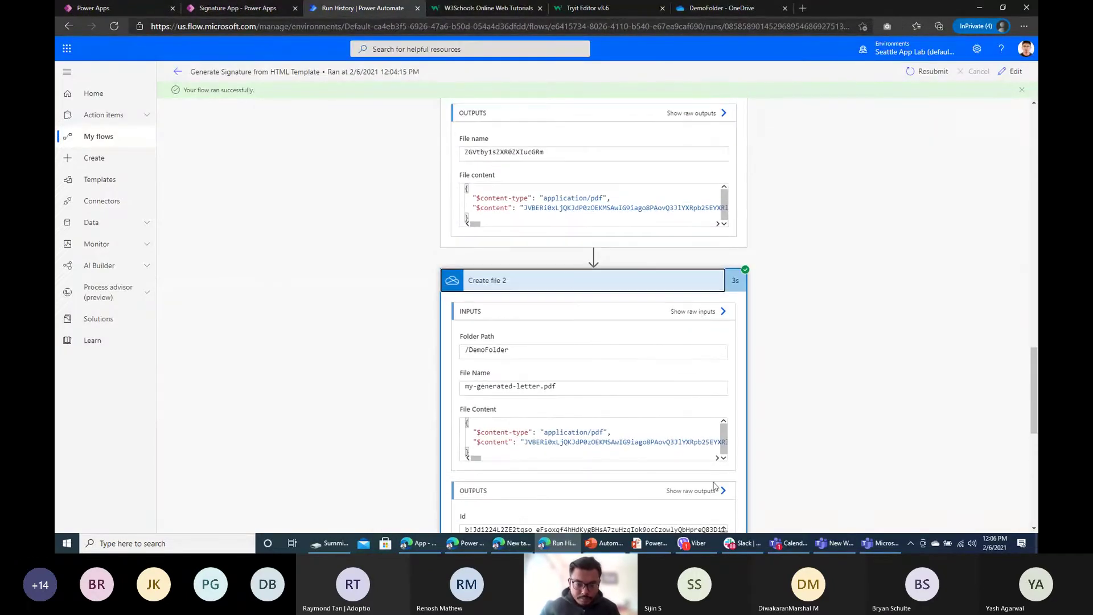
left_click(231, 8)
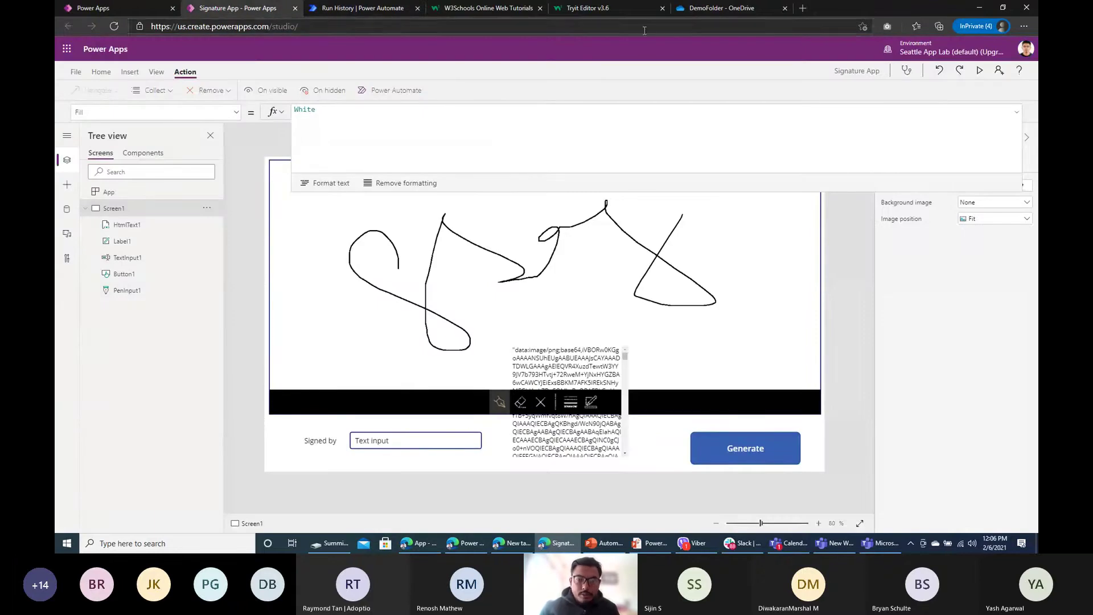
Step: Add a new blank screen, Screen2, to the app
left_click(130, 71)
left_click(107, 91)
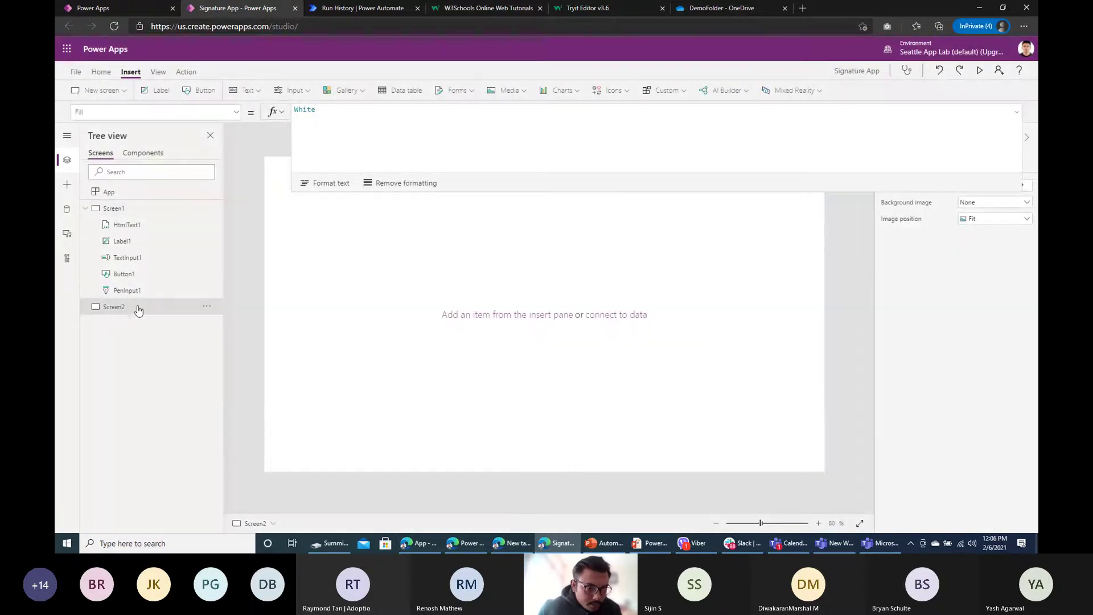
left_click(474, 194)
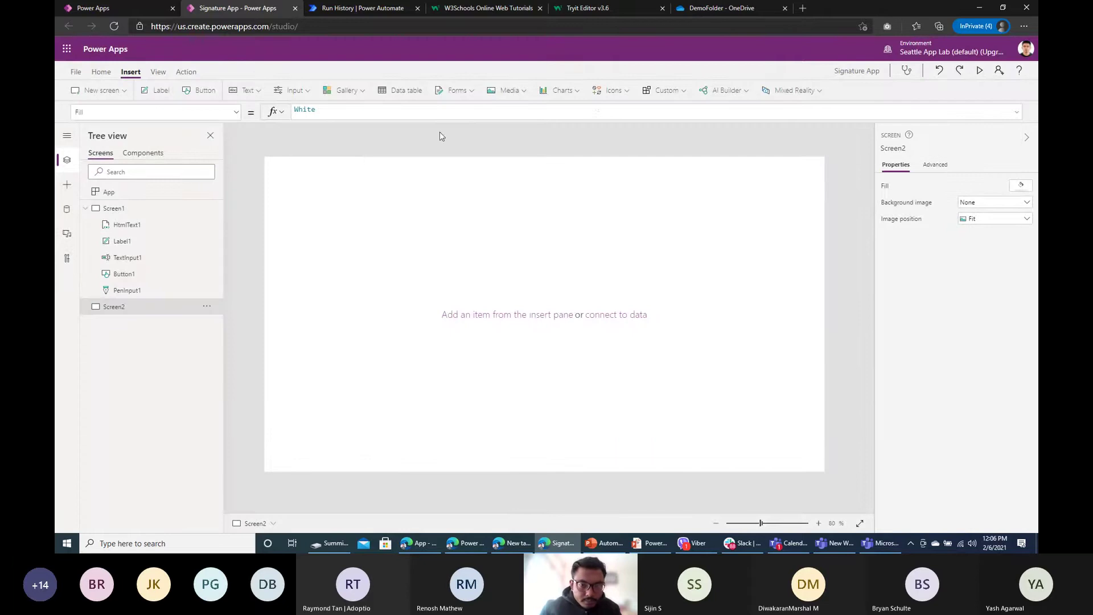
Step: Place a PDF viewer on Screen2 and enlarge it to 1190 by 701
left_click(515, 92)
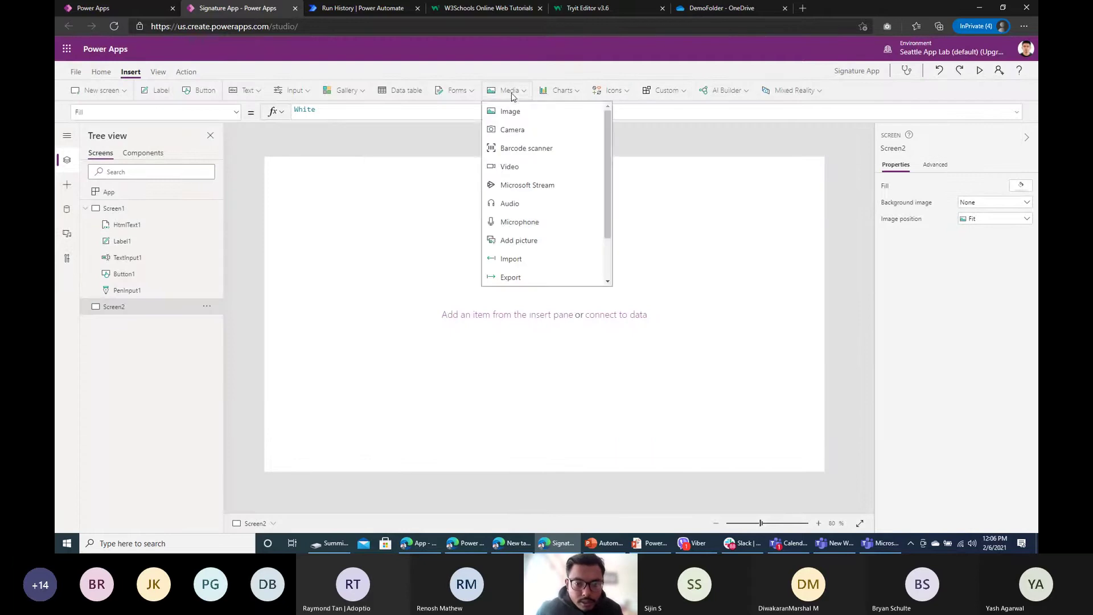
scroll(546, 217, "down", 2)
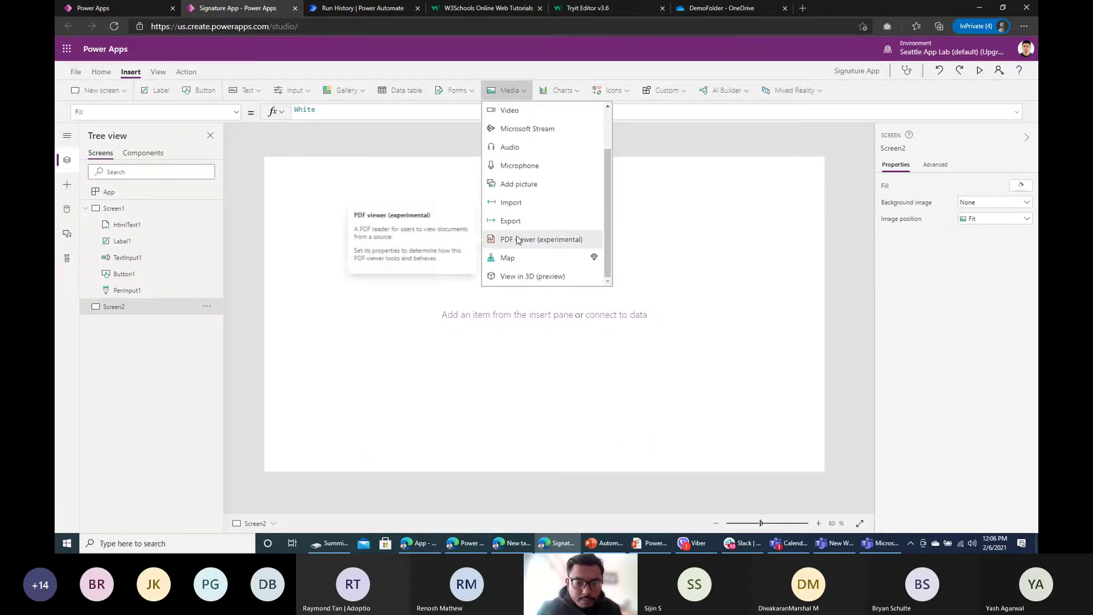
left_click(516, 240)
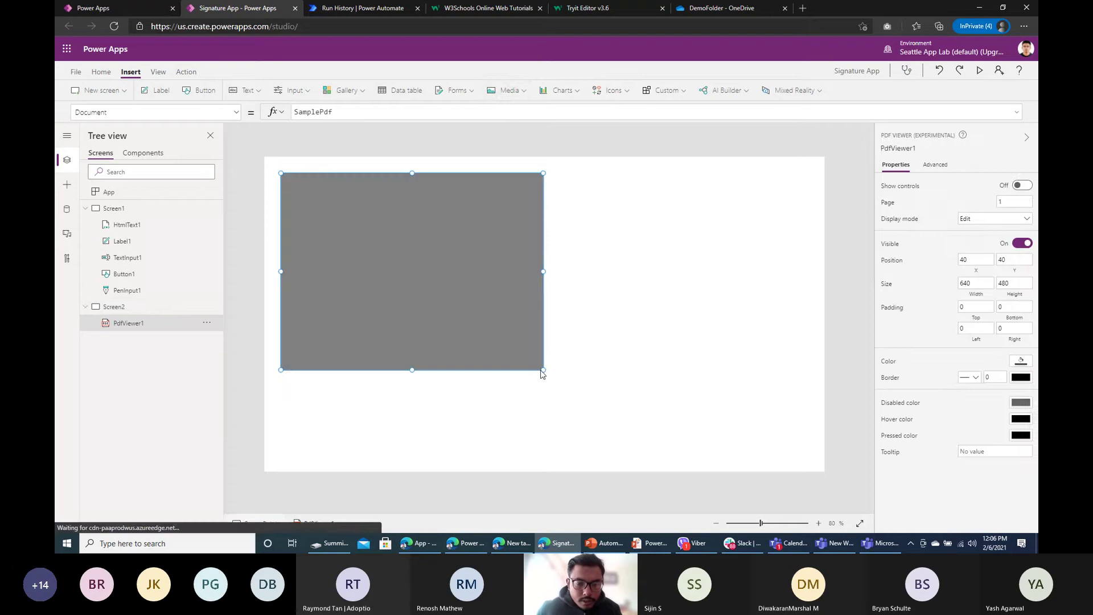
left_click_drag(542, 370, 769, 461)
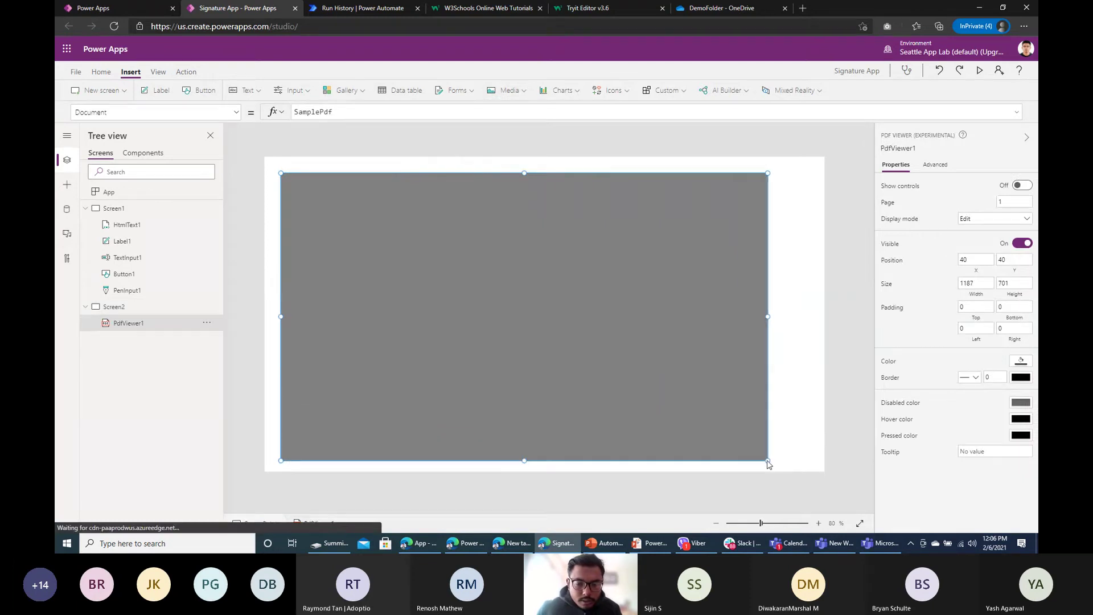
left_click(805, 398)
left_click(611, 324)
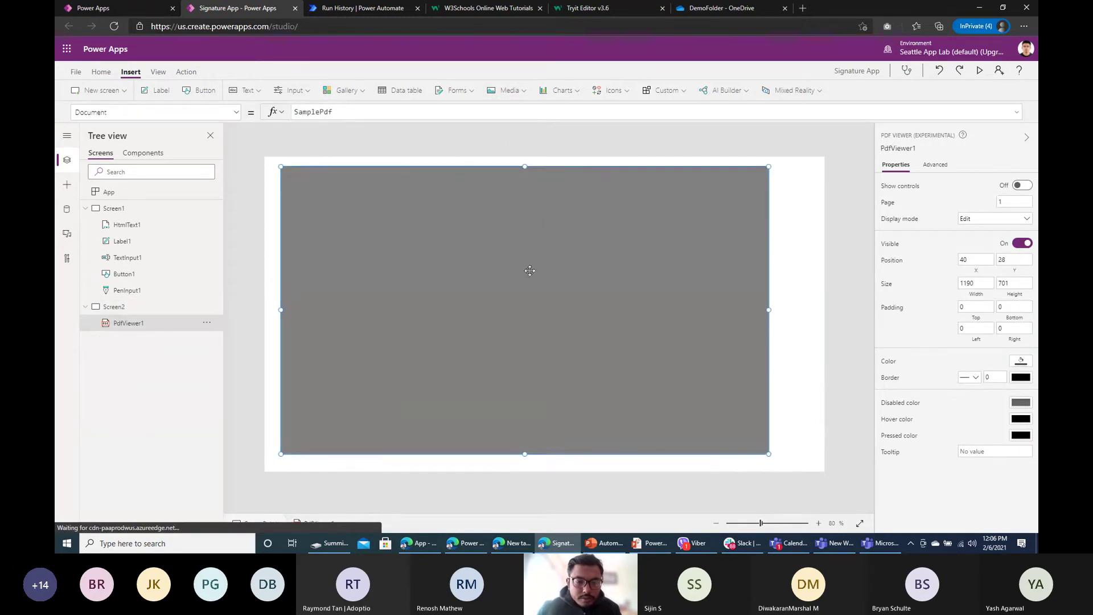
Step: Go back to the flow's run history and scroll through the file details
left_click(381, 11)
scroll(606, 308, "down", 5)
scroll(606, 309, "down", 4)
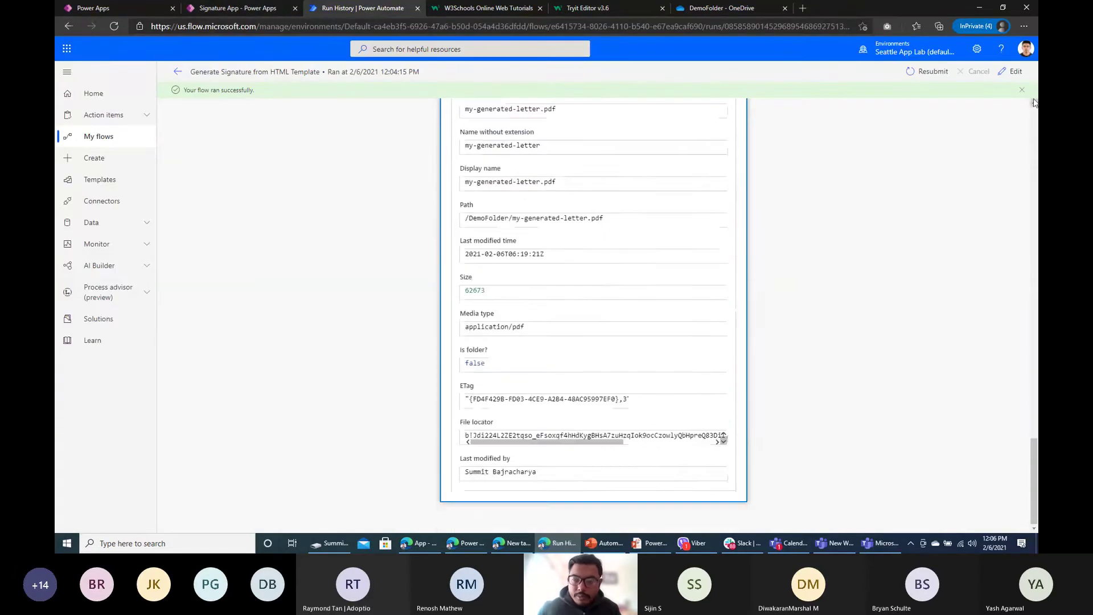
Step: In edit mode, add a Respond to a PowerApp or flow step after Create file 2
left_click(1013, 71)
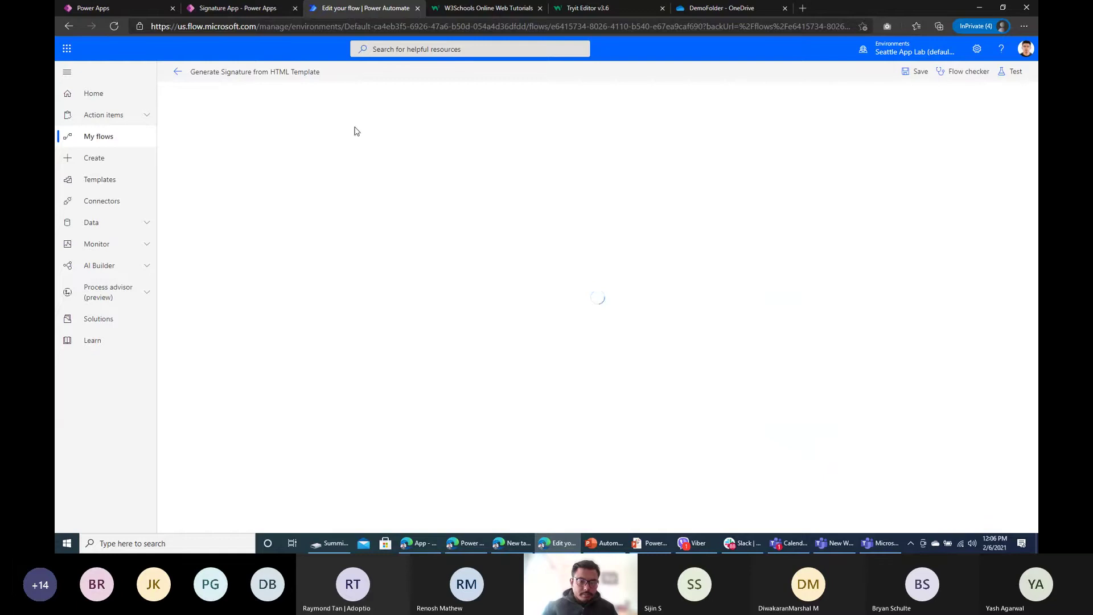
left_click(558, 276)
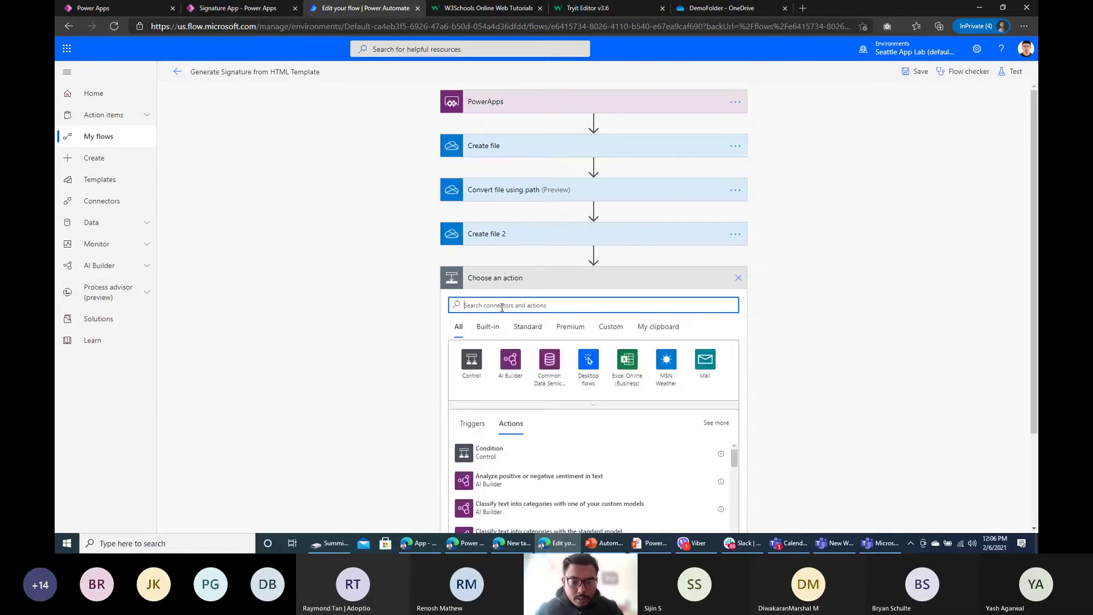
type("response")
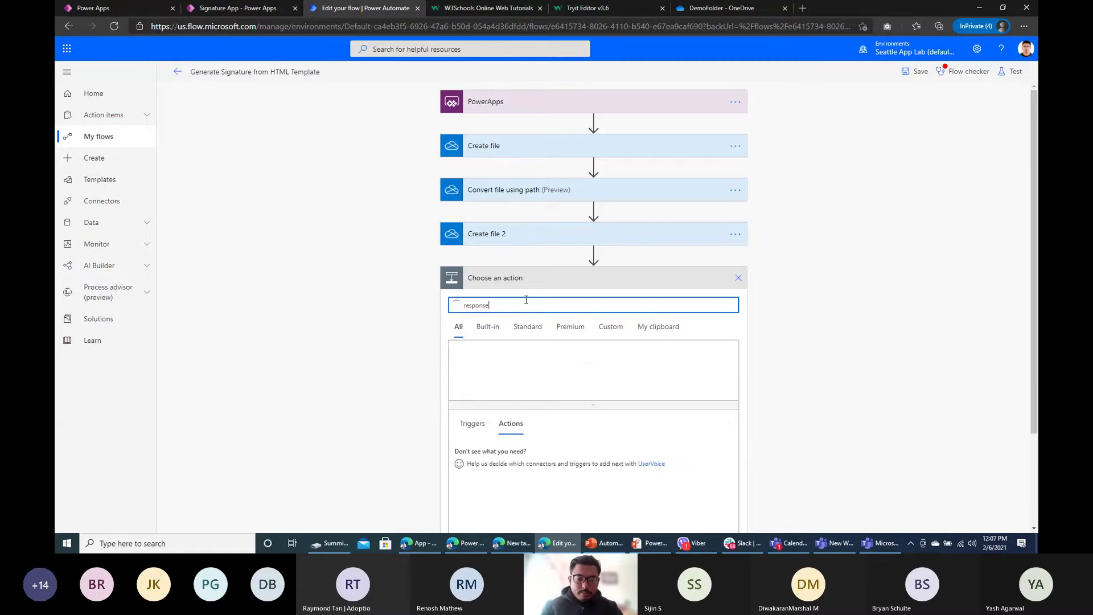
scroll(338, 353, "down", 3)
scroll(576, 417, "down", 5)
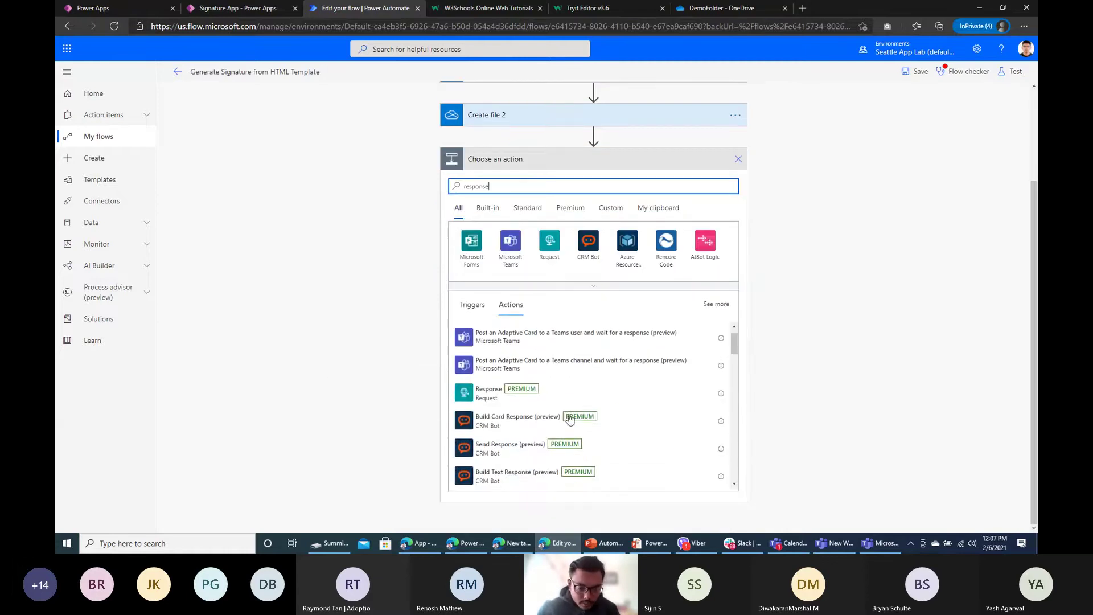
scroll(576, 417, "down", 3)
double_click(492, 187)
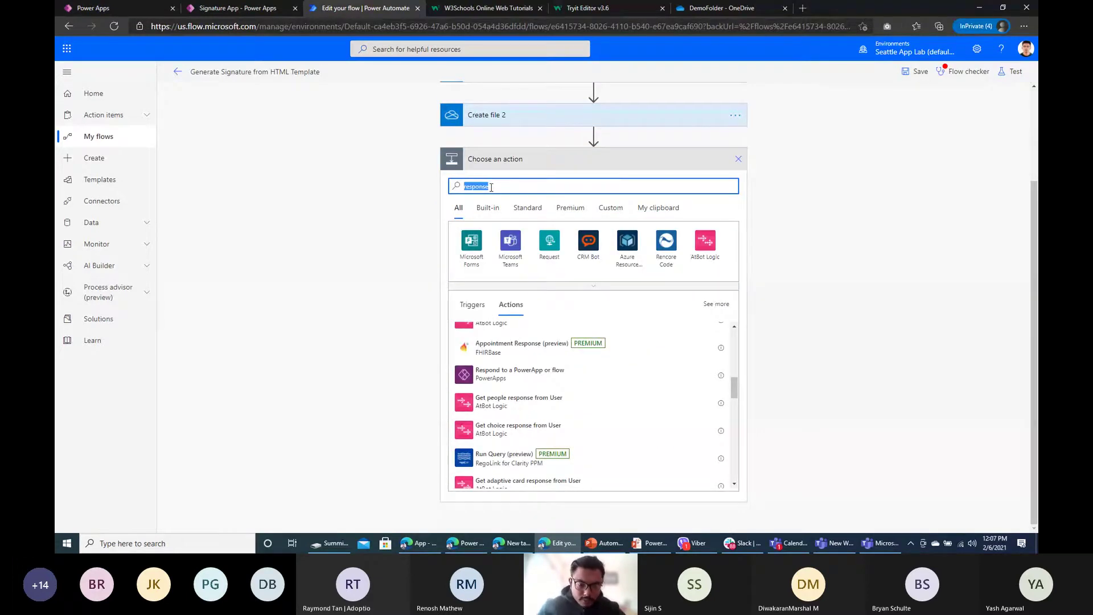
type("powerapps")
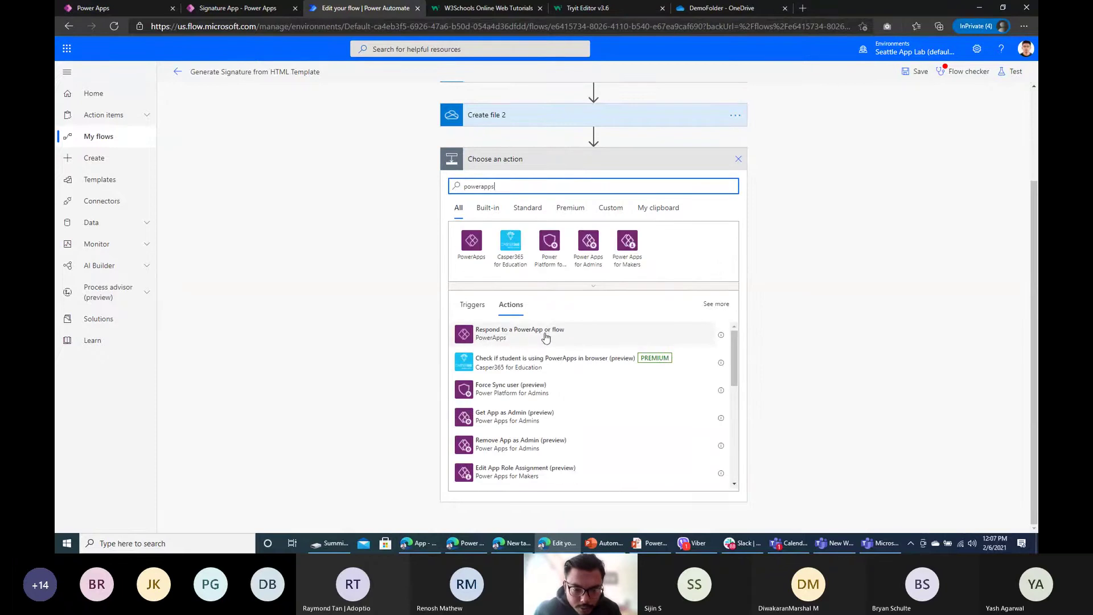
left_click(545, 337)
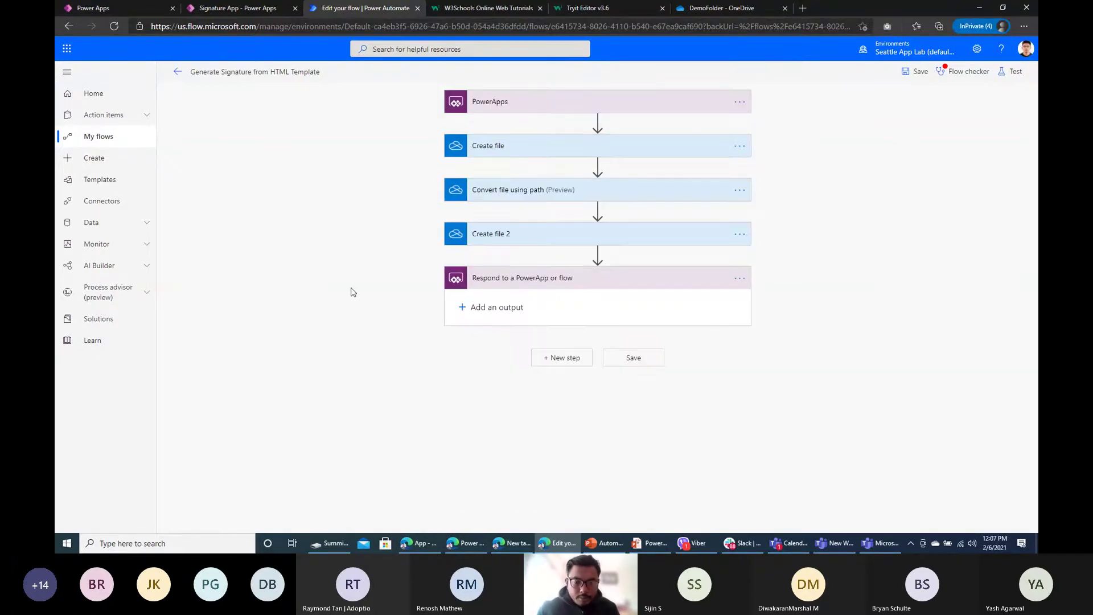
Step: Add a 'file' output returning the converted File content, then save the flow
left_click(479, 307)
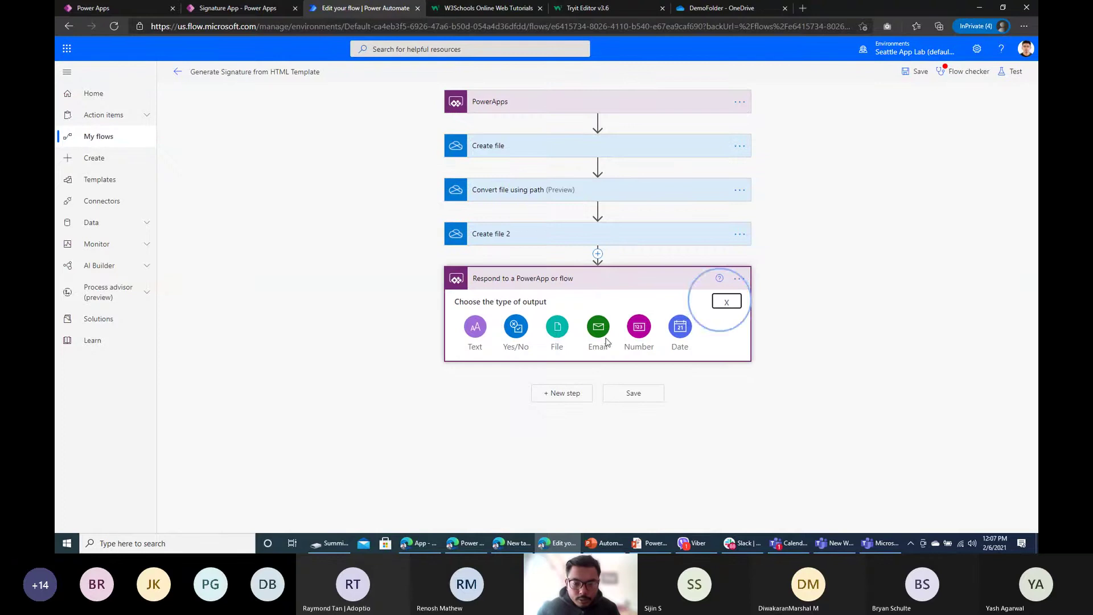
left_click(557, 335)
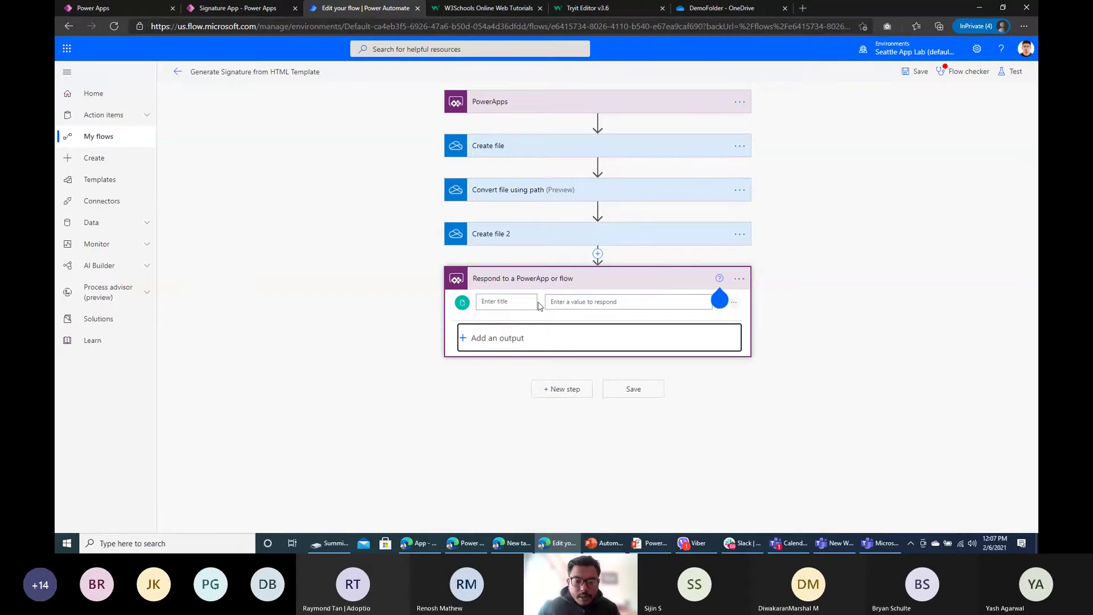
left_click(506, 305)
type("file")
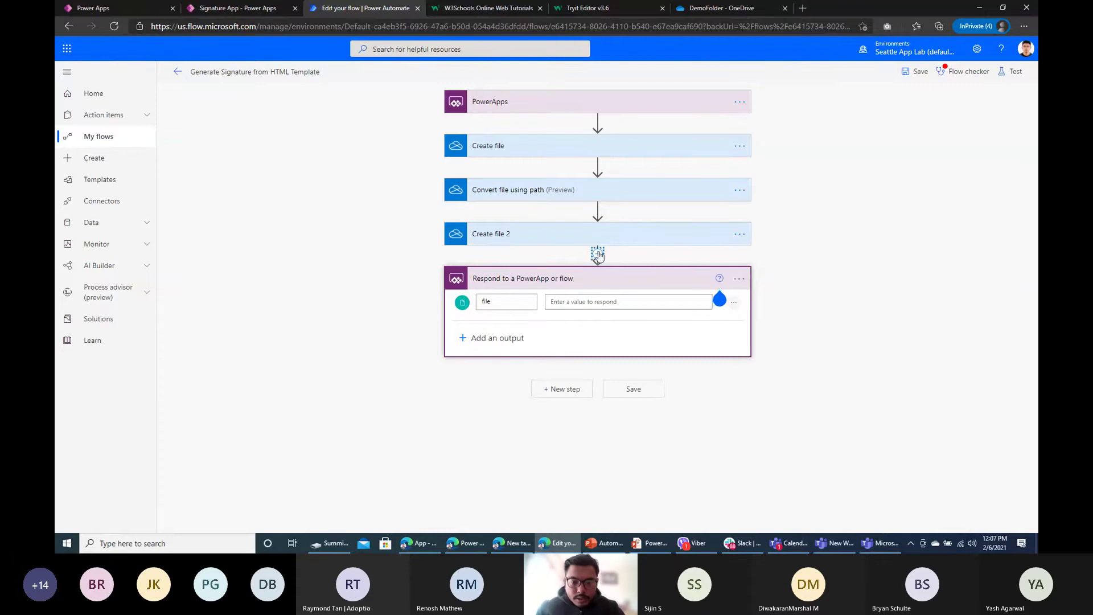
left_click(561, 190)
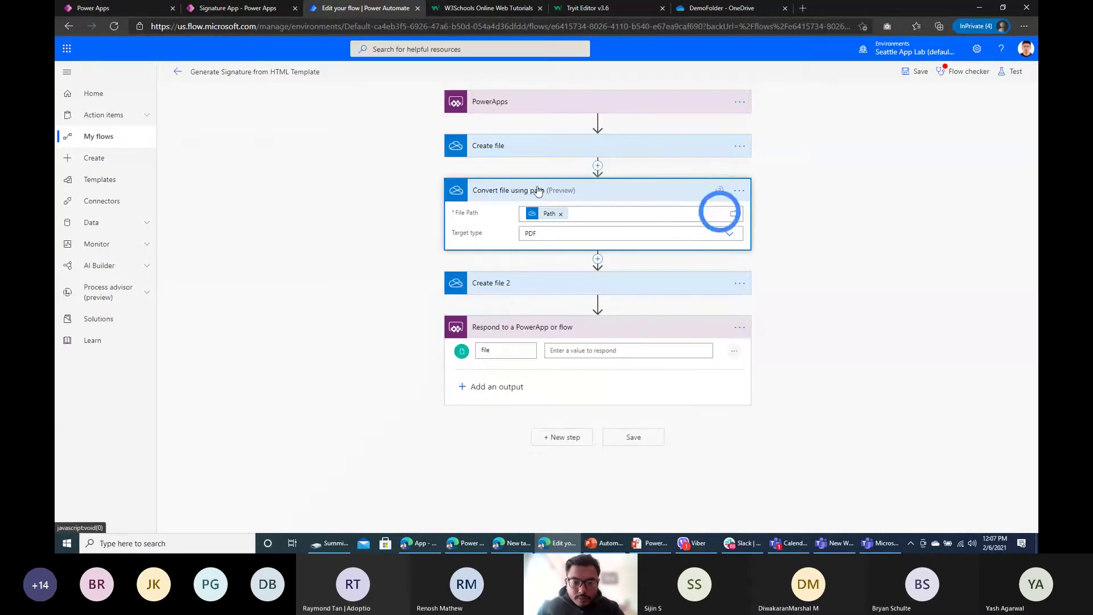
left_click(573, 350)
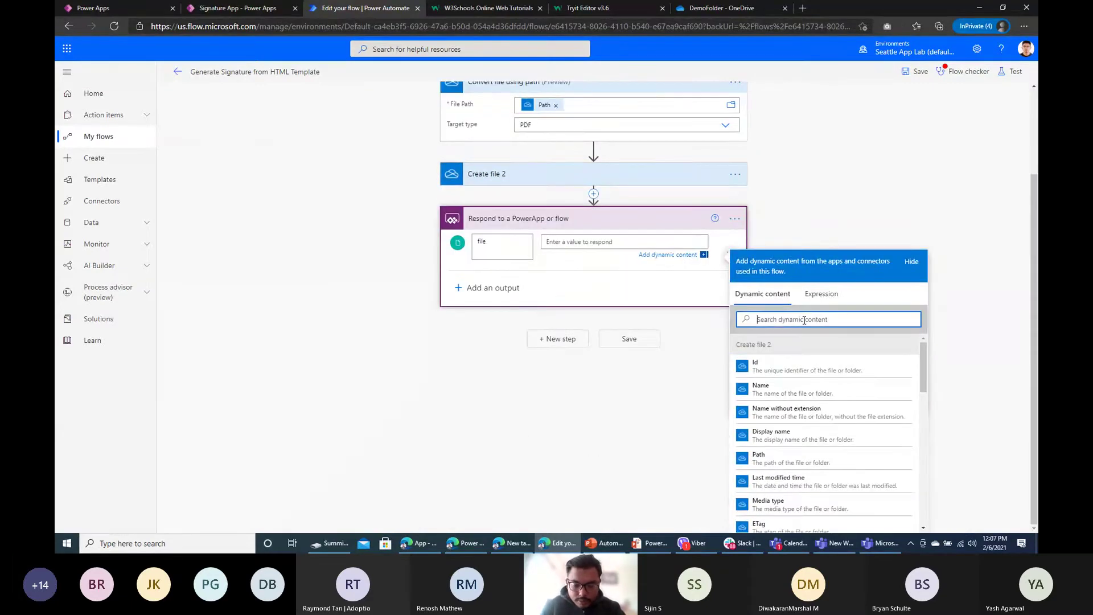
type("fileco")
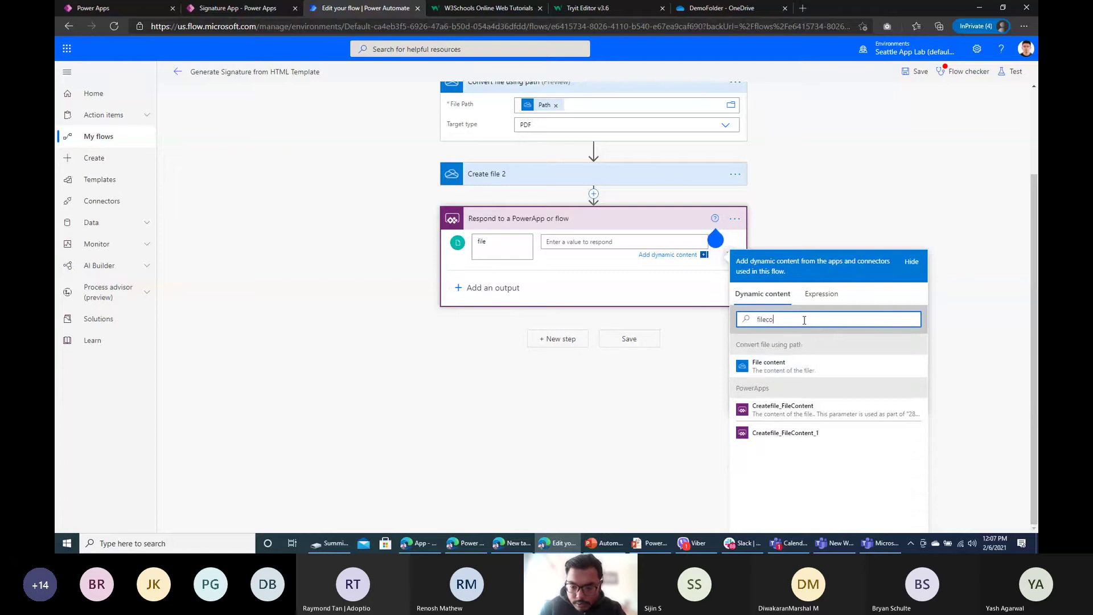
left_click(835, 366)
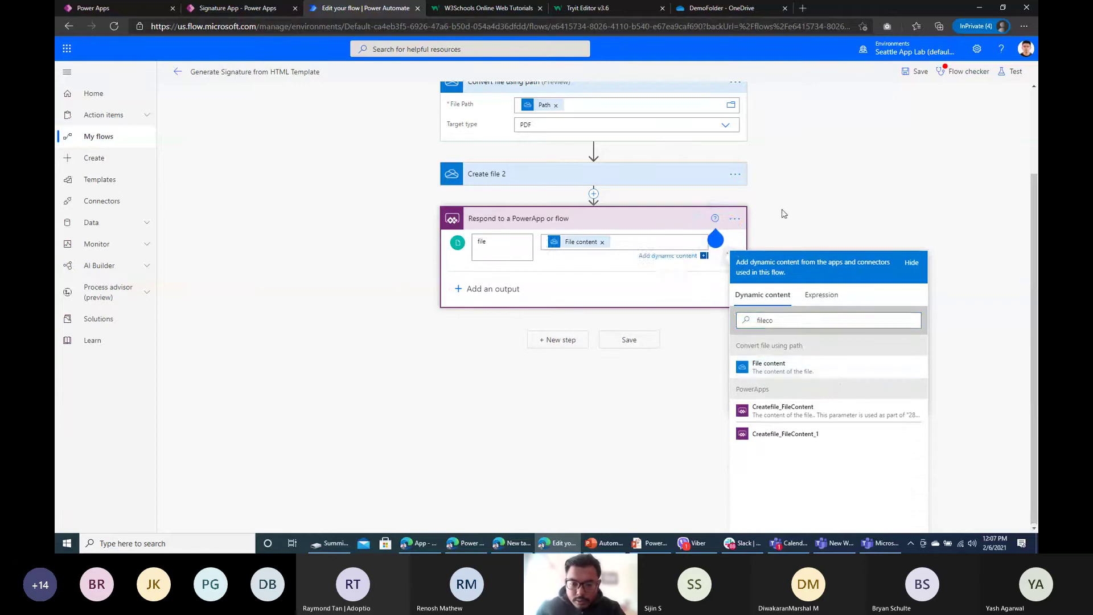
left_click(621, 412)
left_click(643, 439)
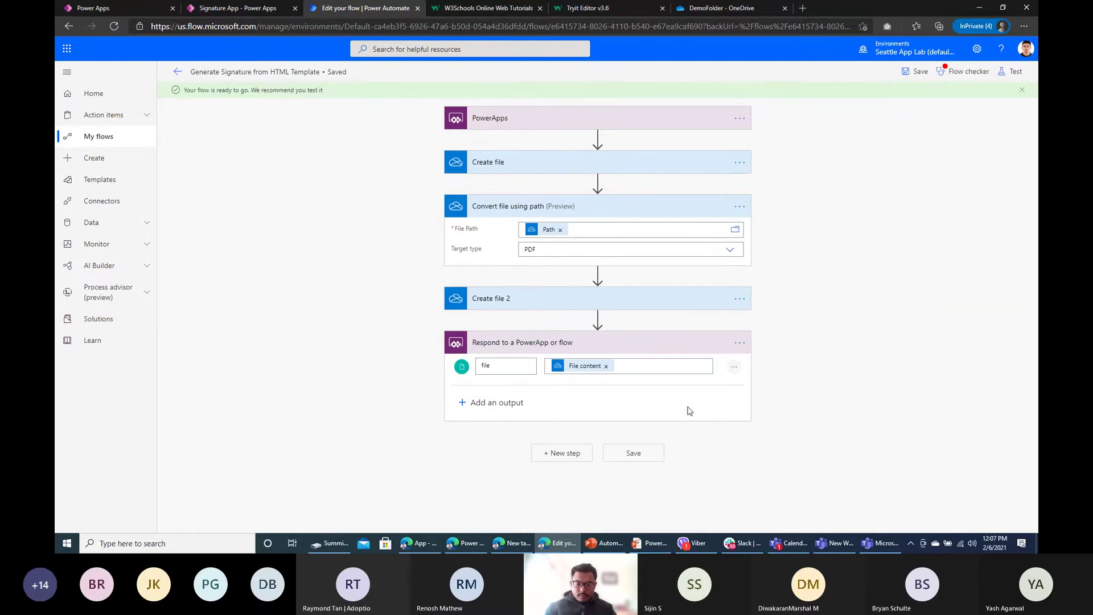
Step: On Screen1 of the Signature App, move the image data text control slightly lower
left_click(258, 14)
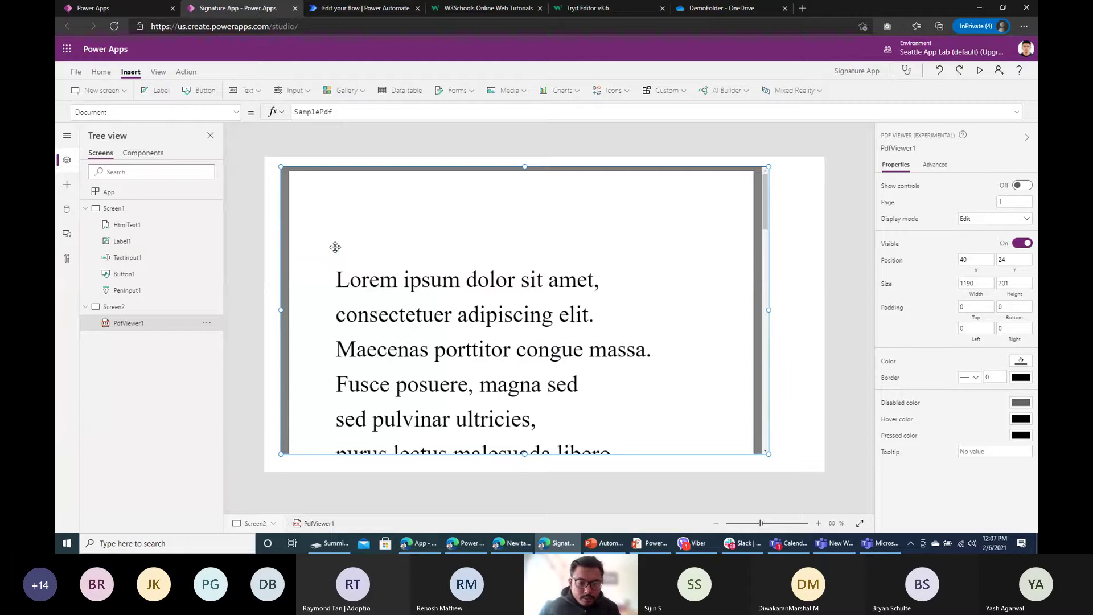
left_click(129, 214)
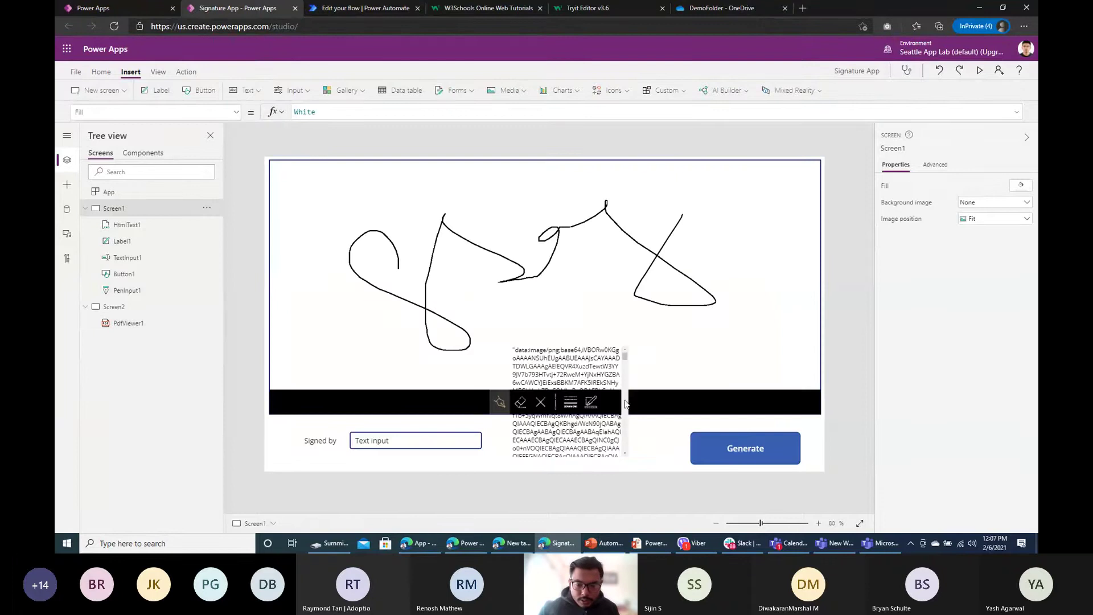
left_click(592, 367)
left_click_drag(571, 341, 568, 378)
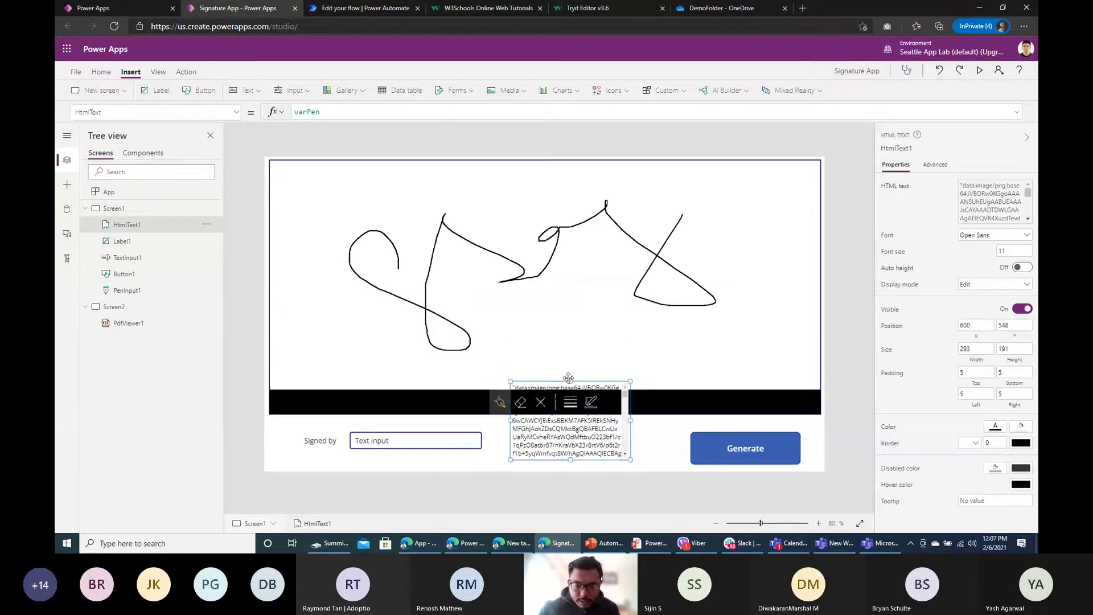
Step: Wrap the Generate button's Run call in Set(varView, …) and add Navigate(Screen2) to OnSelect
left_click(741, 458)
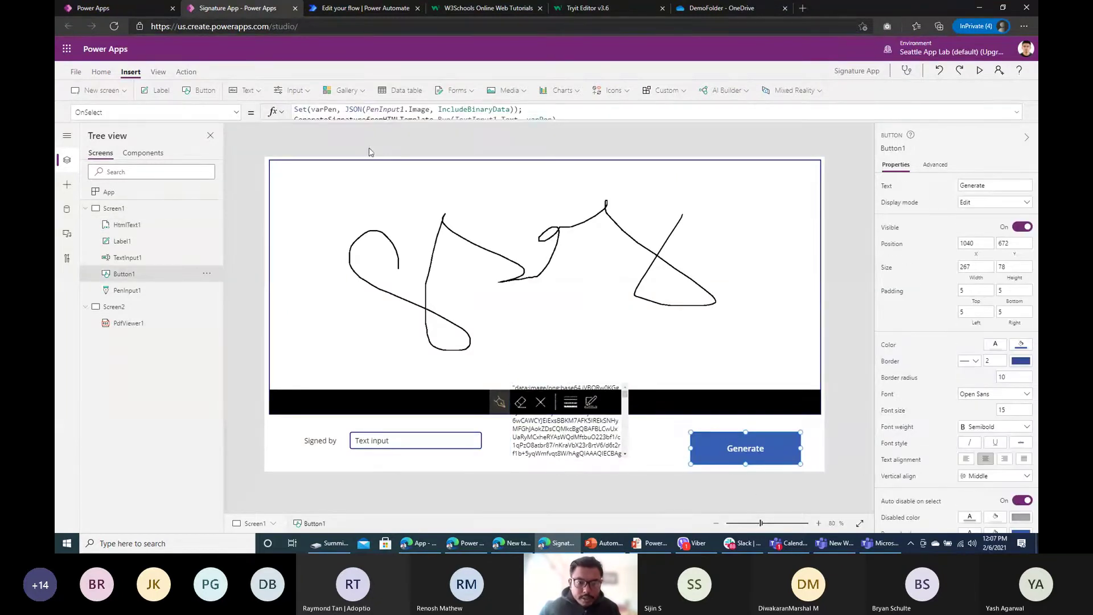
left_click(379, 117)
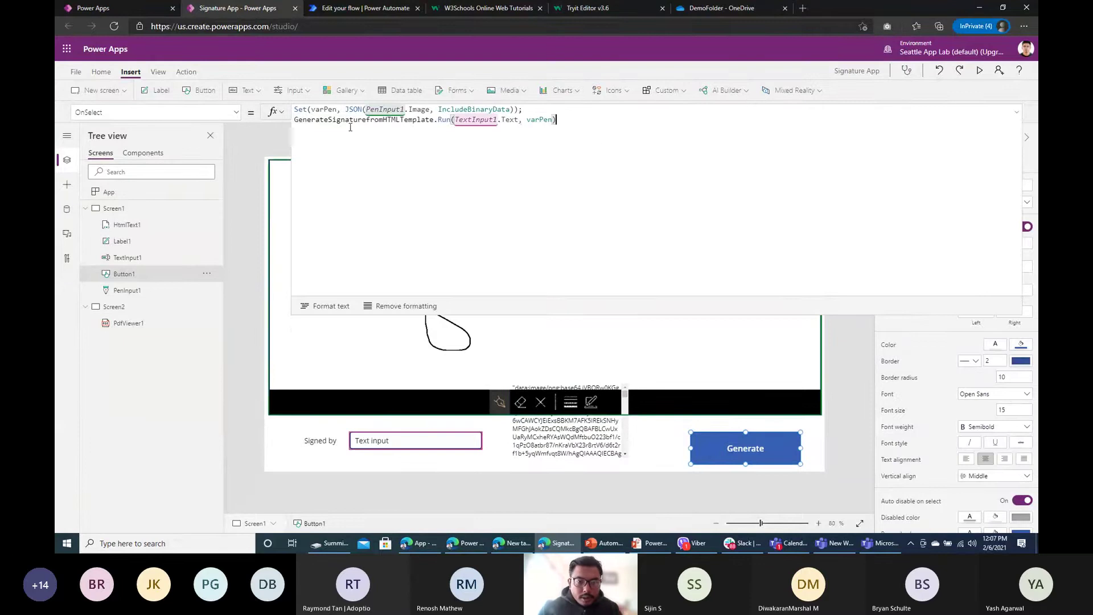
left_click(296, 119)
type("Set")
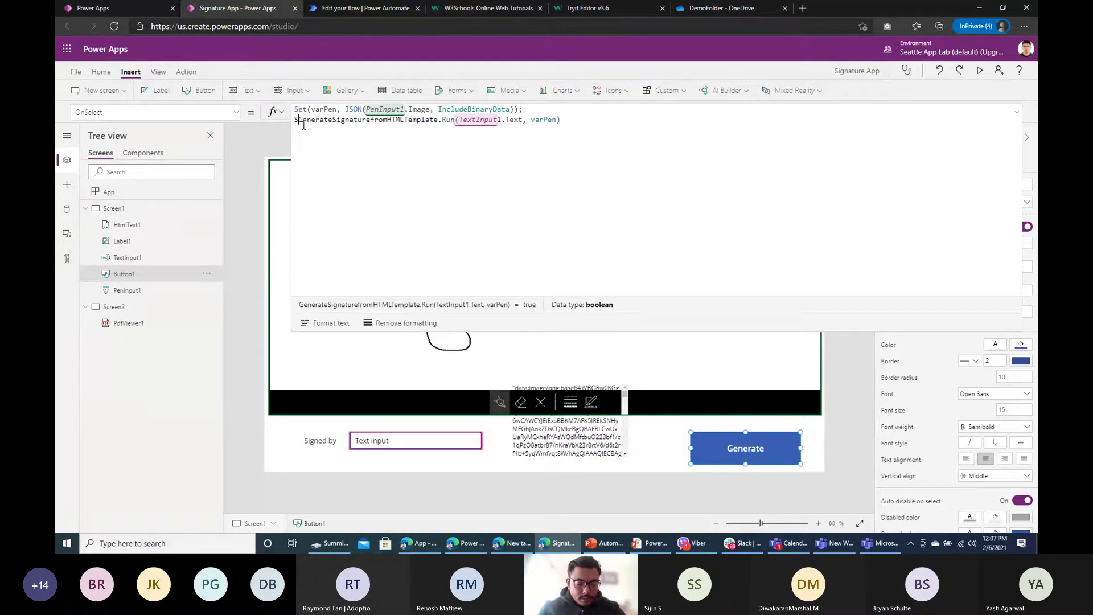
type("(")
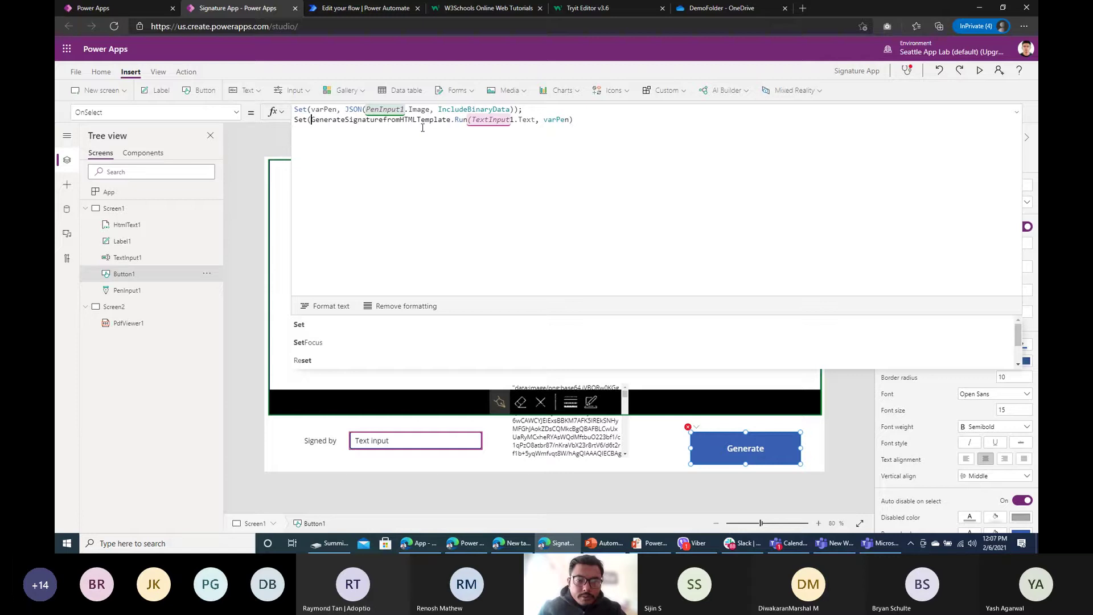
type("var")
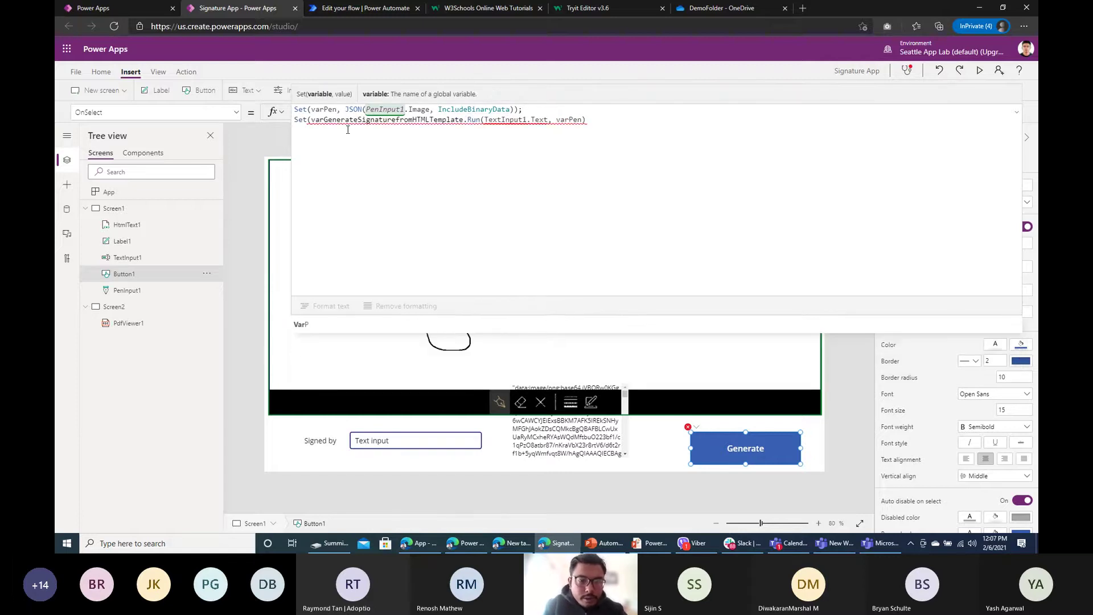
type("View,")
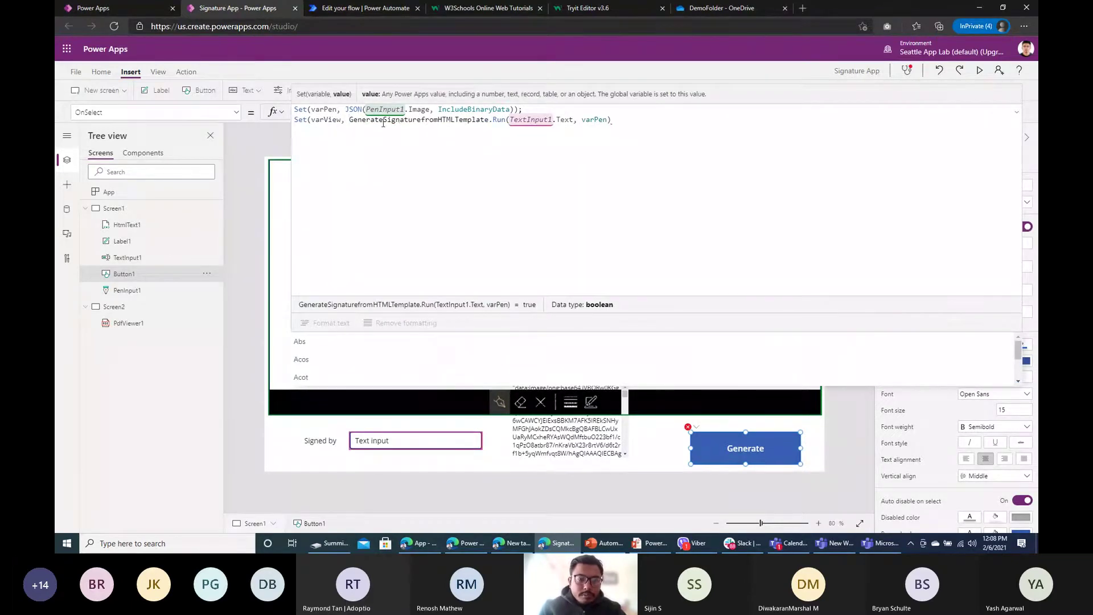
left_click(626, 125)
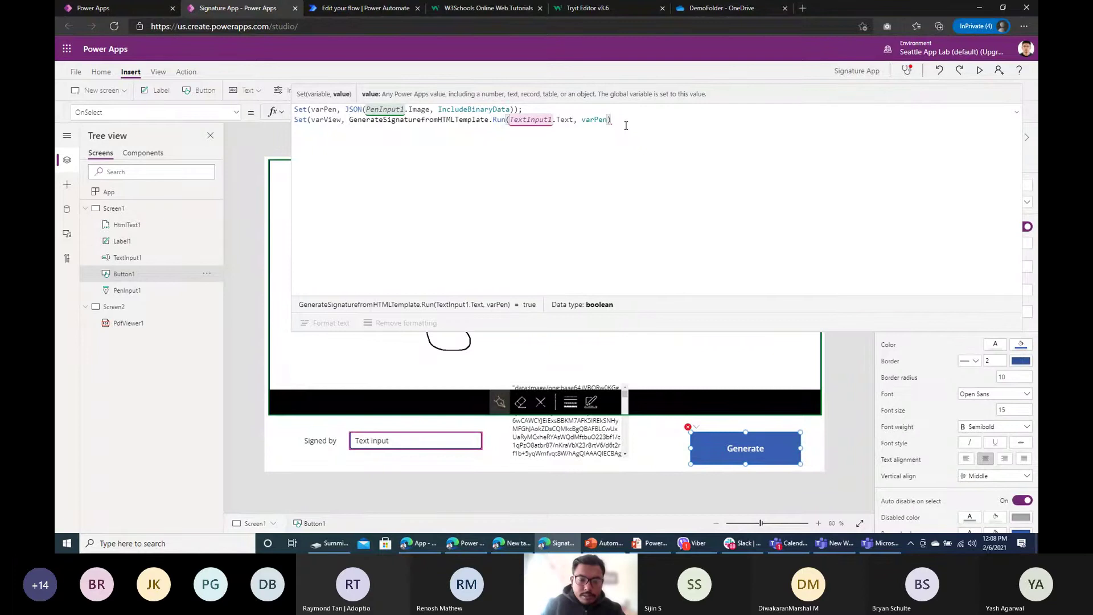
type(")")
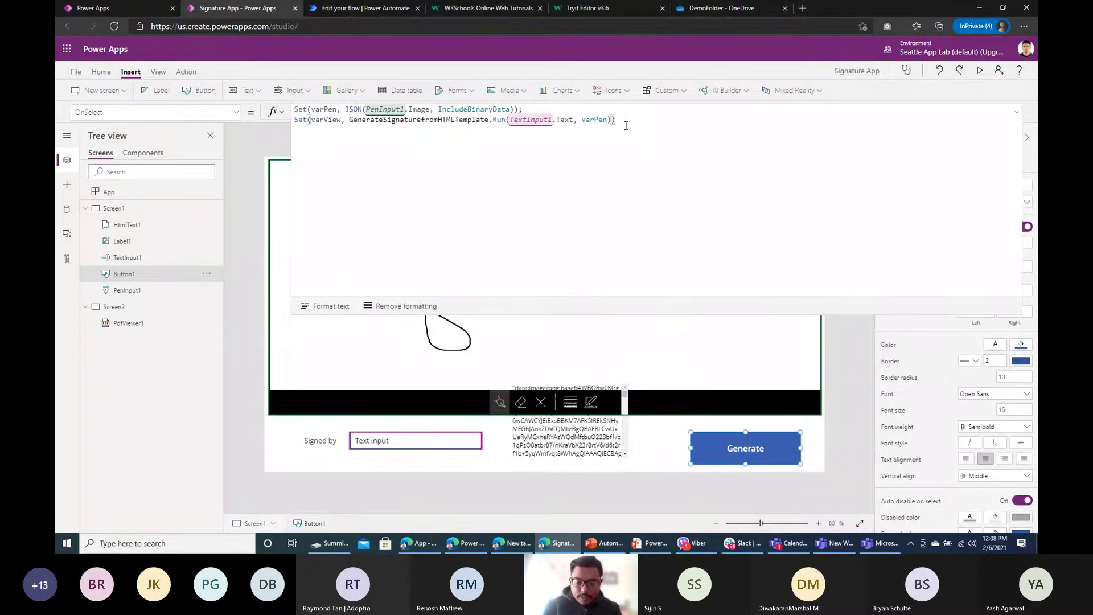
type(";")
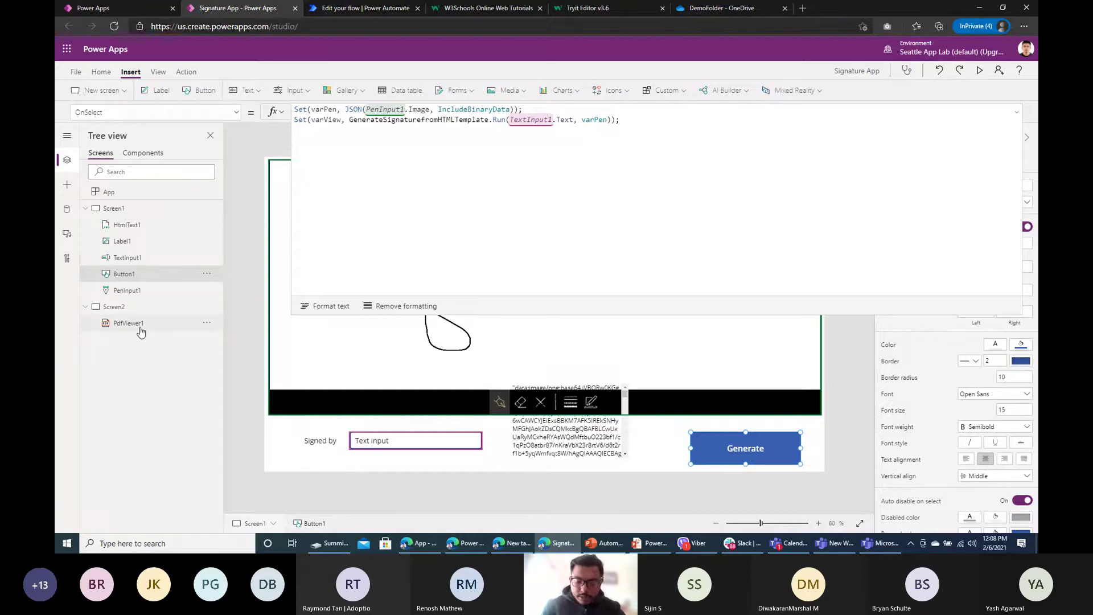
type("Navi")
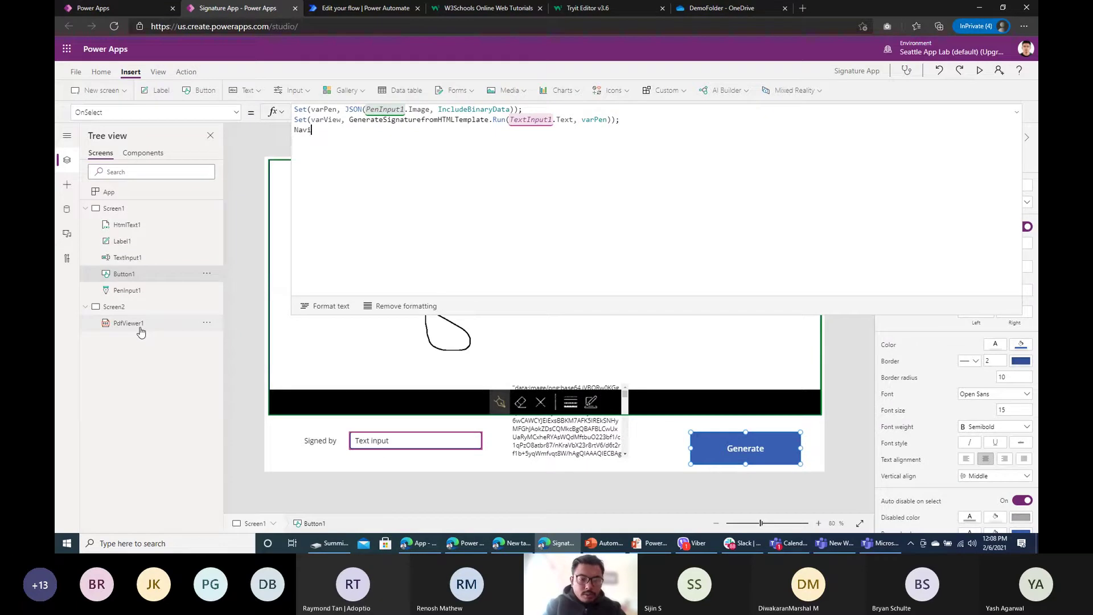
type("gate")
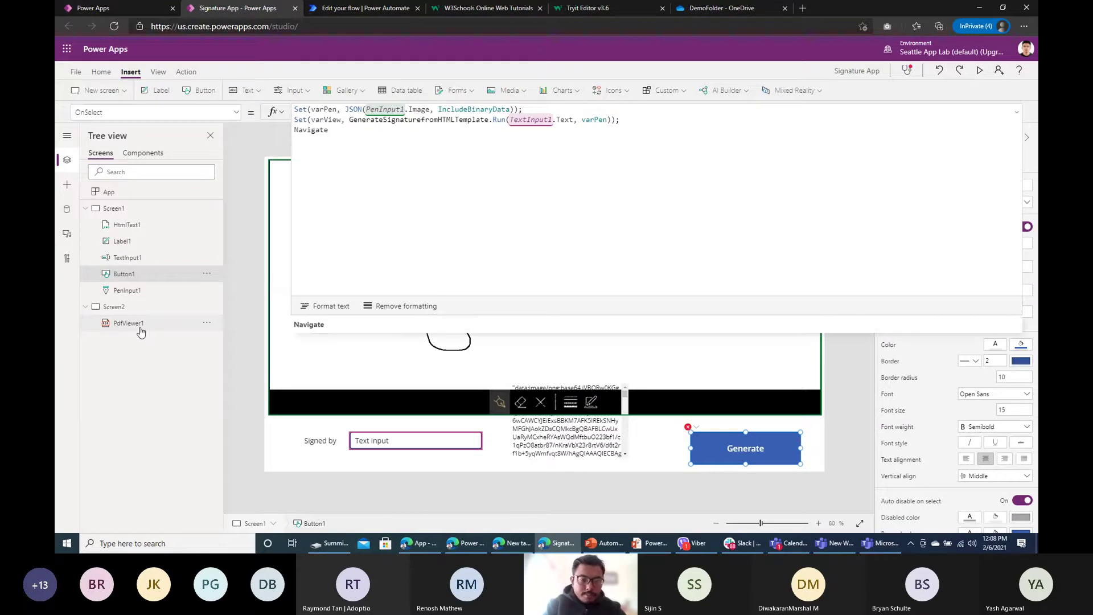
type("(Screen2)")
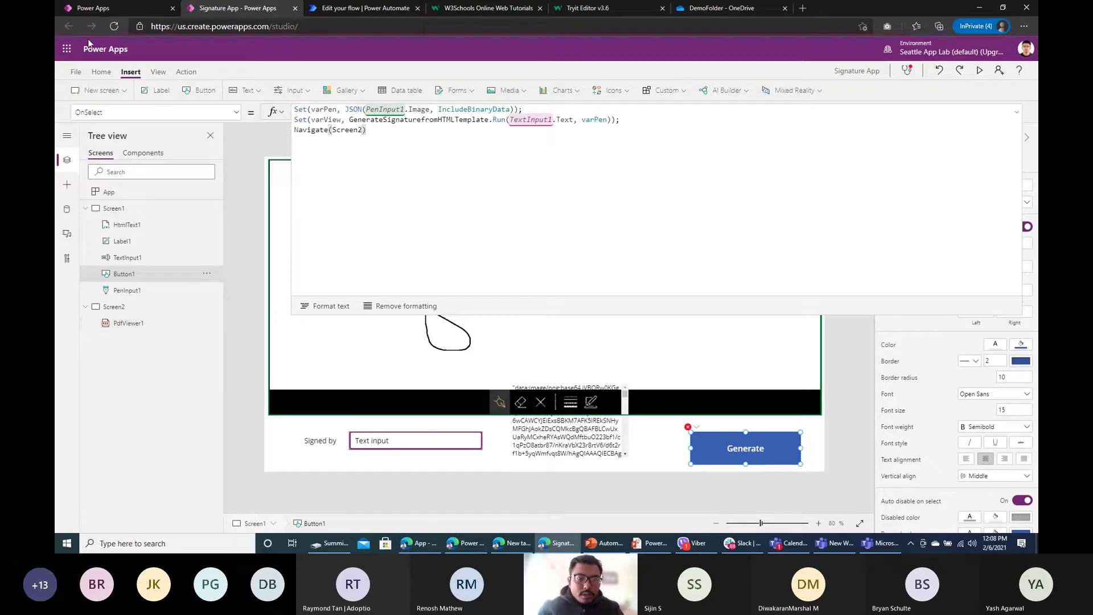
left_click(370, 7)
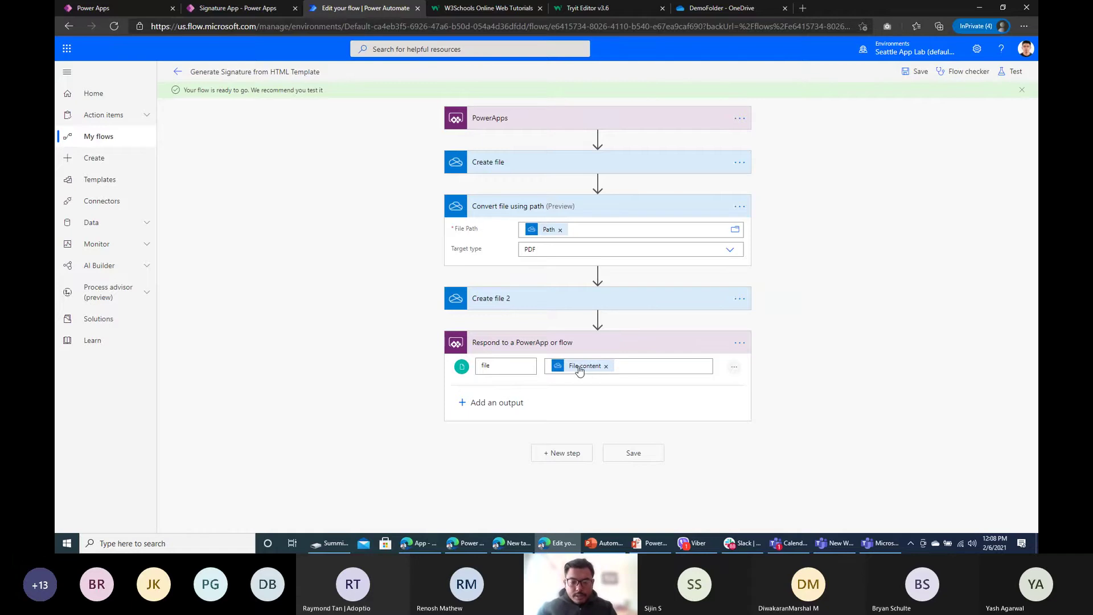
Step: Remove the File content token from the Respond step's file value
mouse_move(580, 371)
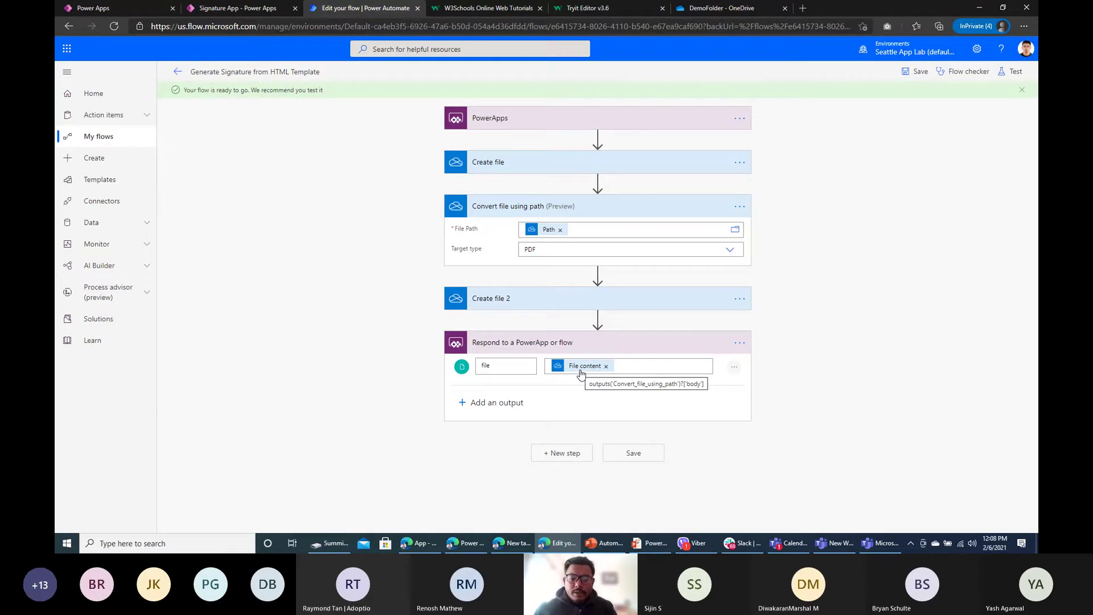
left_click(633, 363)
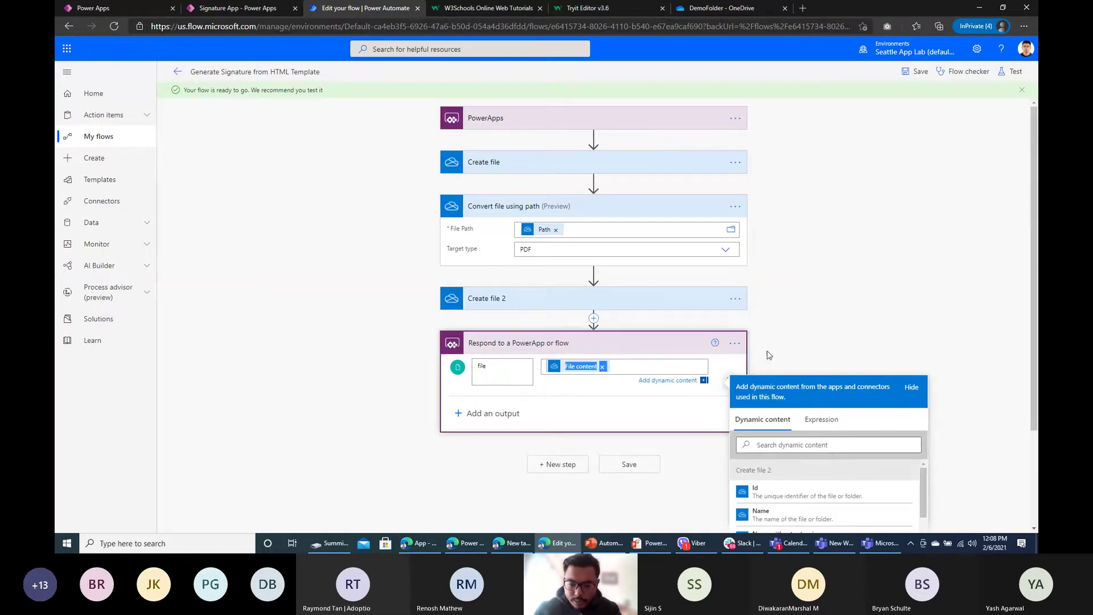
key("BackSpace")
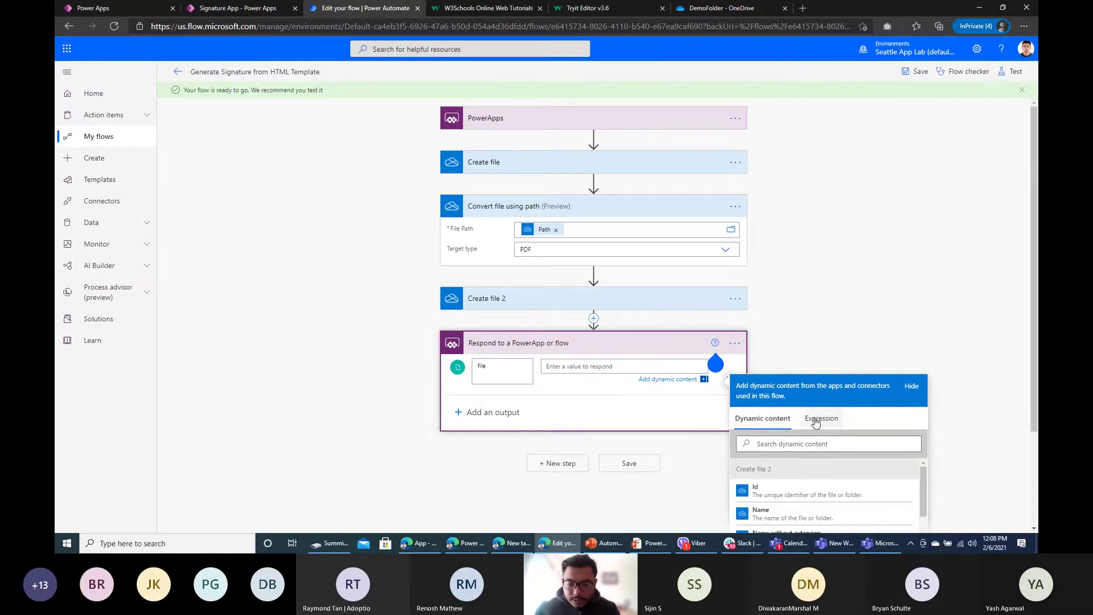
left_click(816, 420)
type("File contentx")
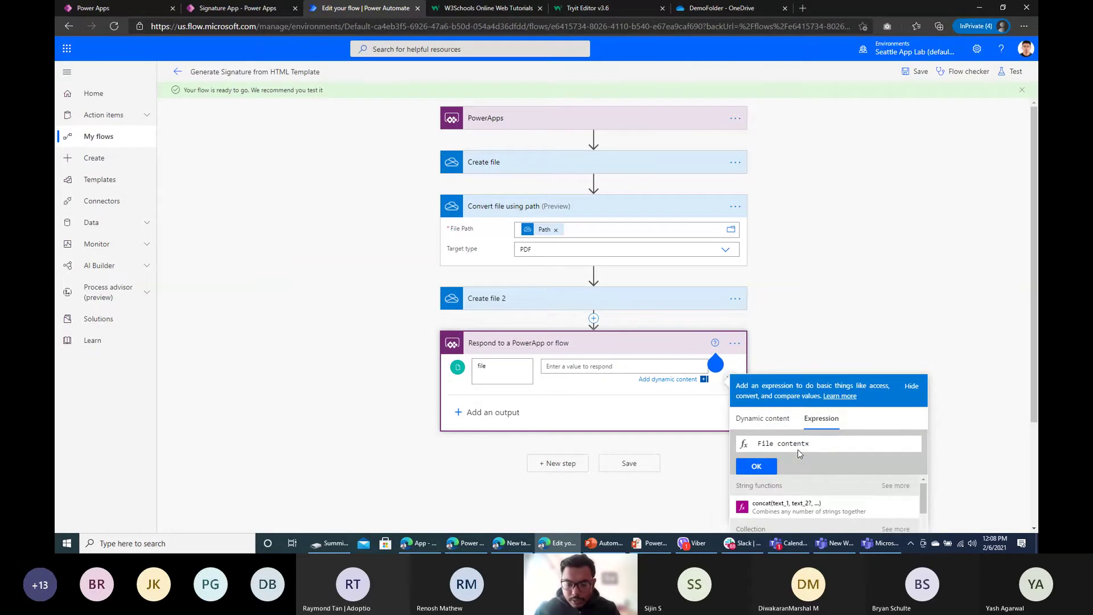
left_click(762, 419)
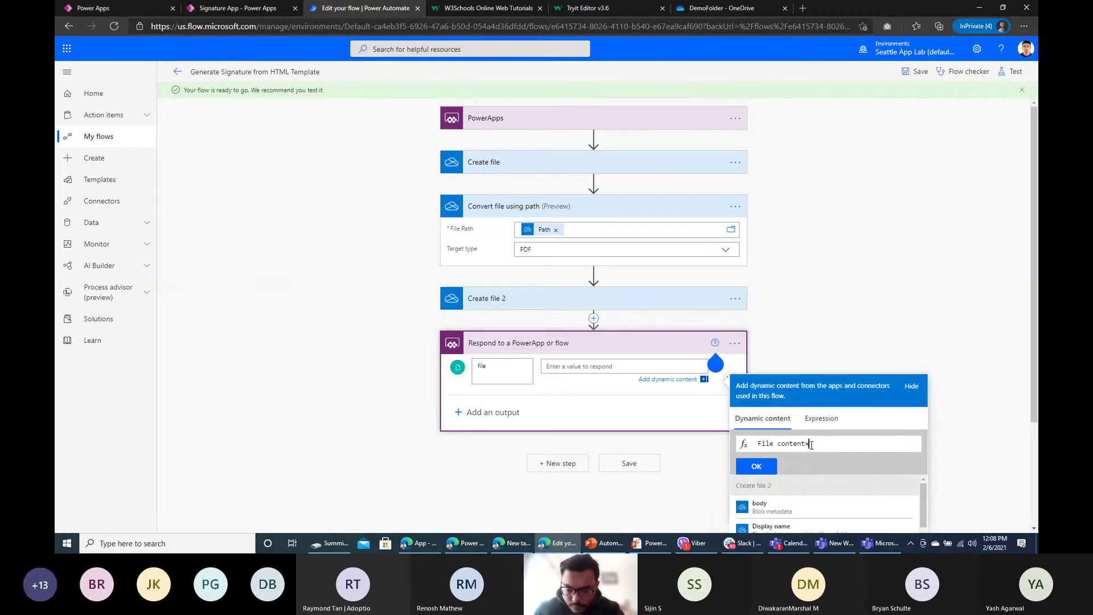
left_click_drag(811, 444, 504, 443)
type("file")
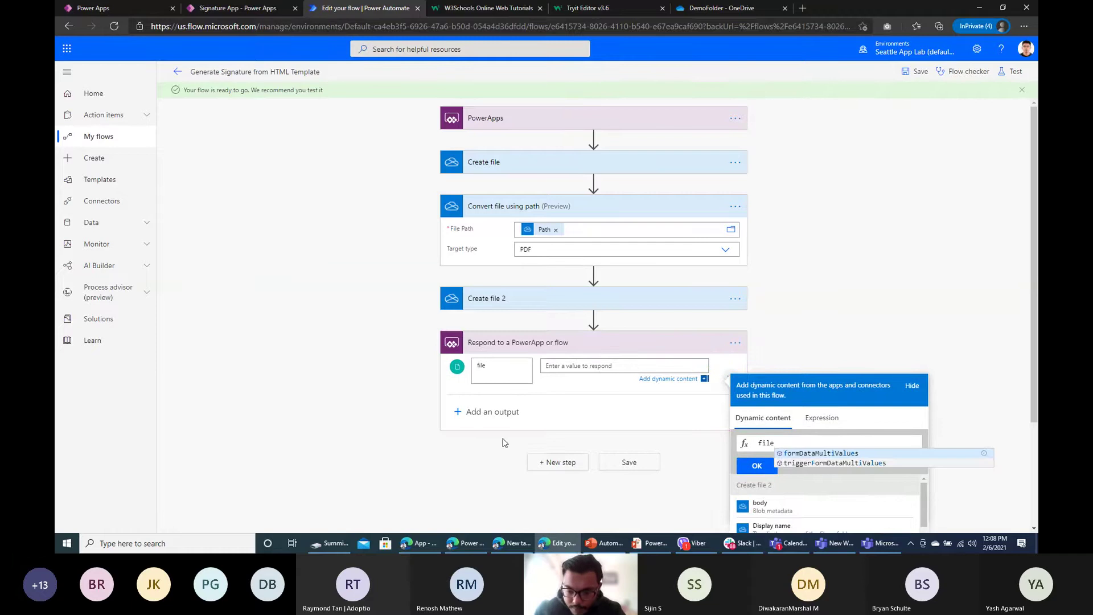
key("BackSpace")
key("BackSpace")
key("BackSpace")
key("BackSpace")
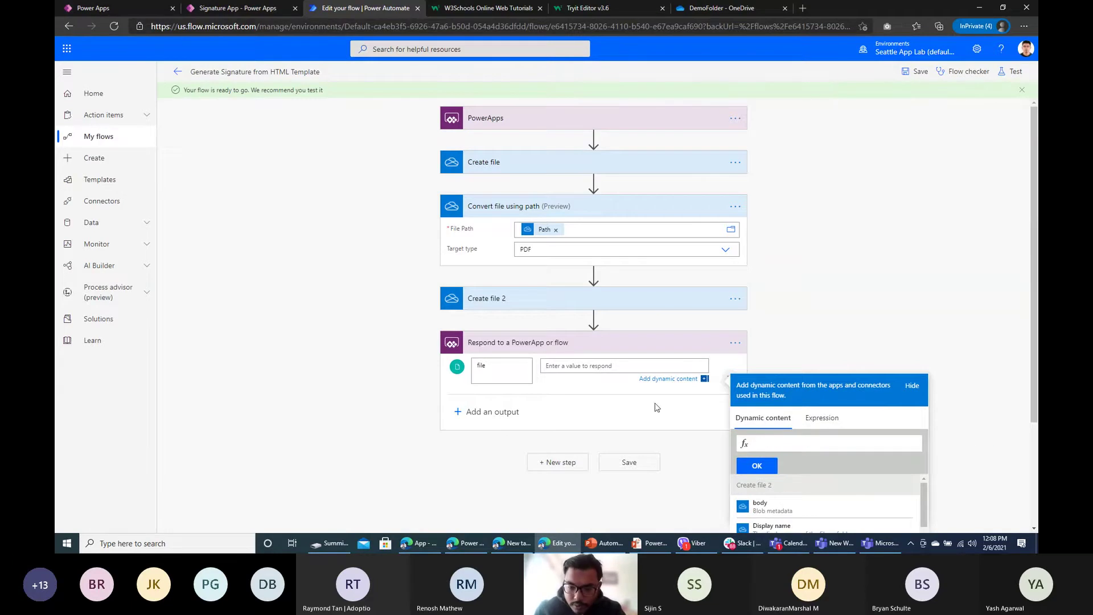
left_click(603, 385)
Step: Reinsert File content from Convert file using path as the file value, searching 'file'
left_click(716, 363)
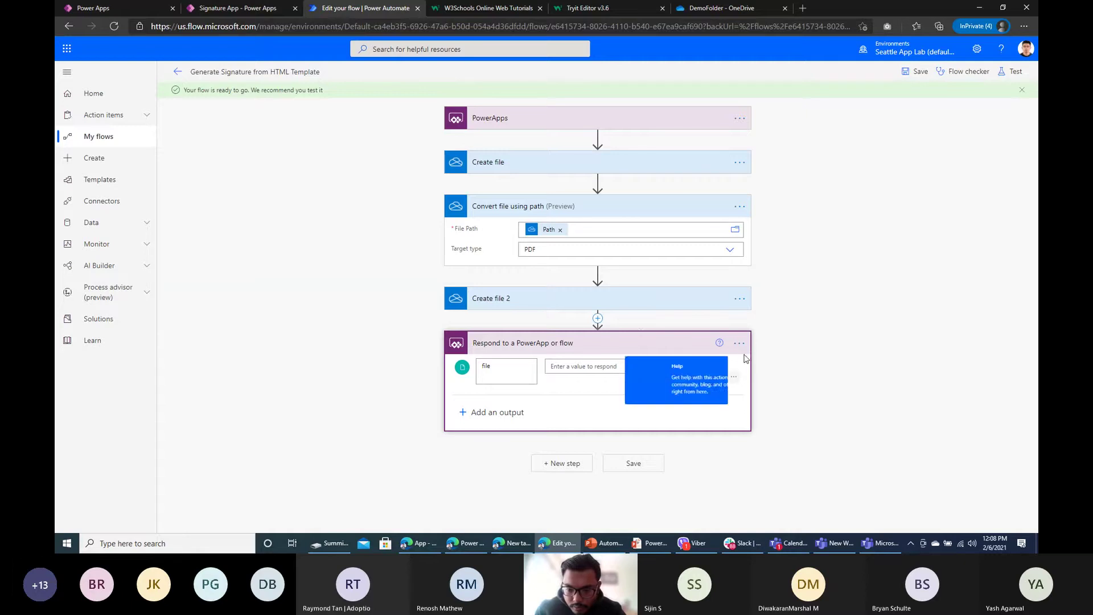
left_click(671, 365)
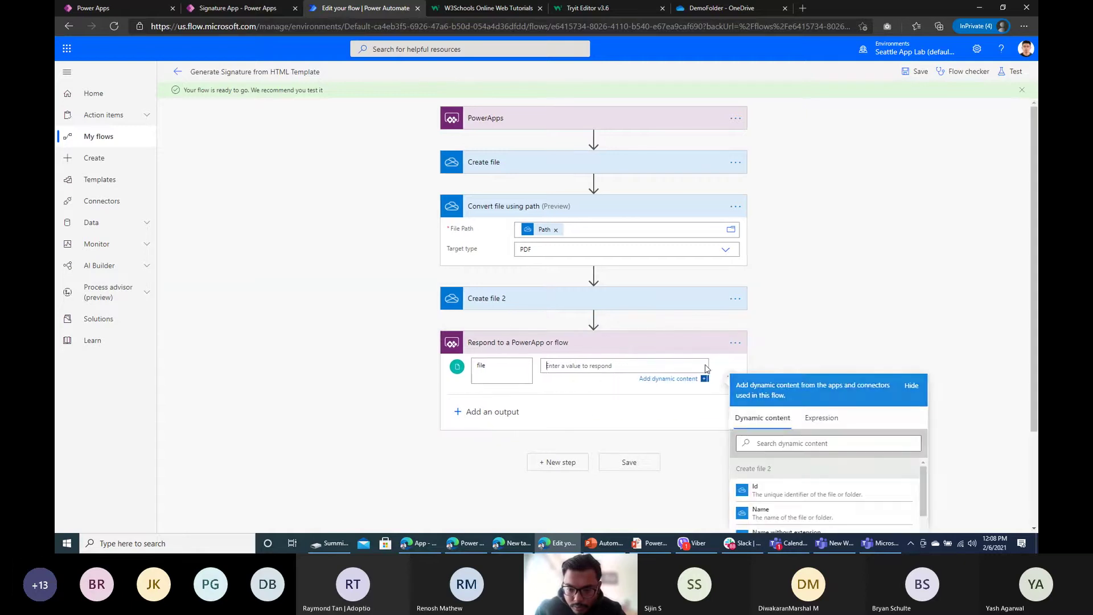
left_click(822, 417)
left_click(763, 418)
scroll(793, 450, "down", 2)
scroll(793, 450, "up", 2)
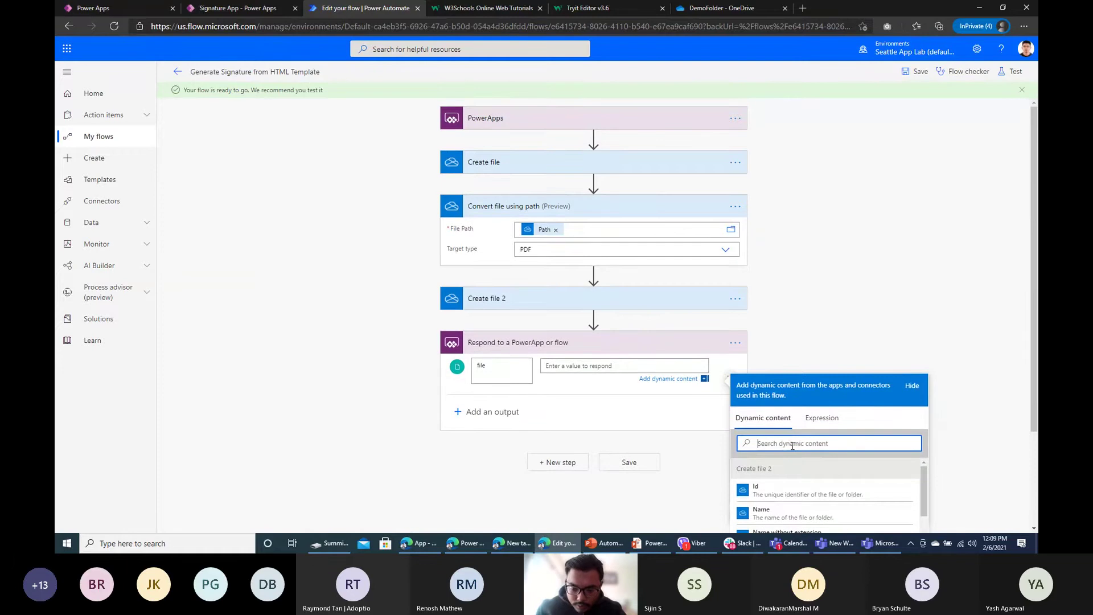
type("file")
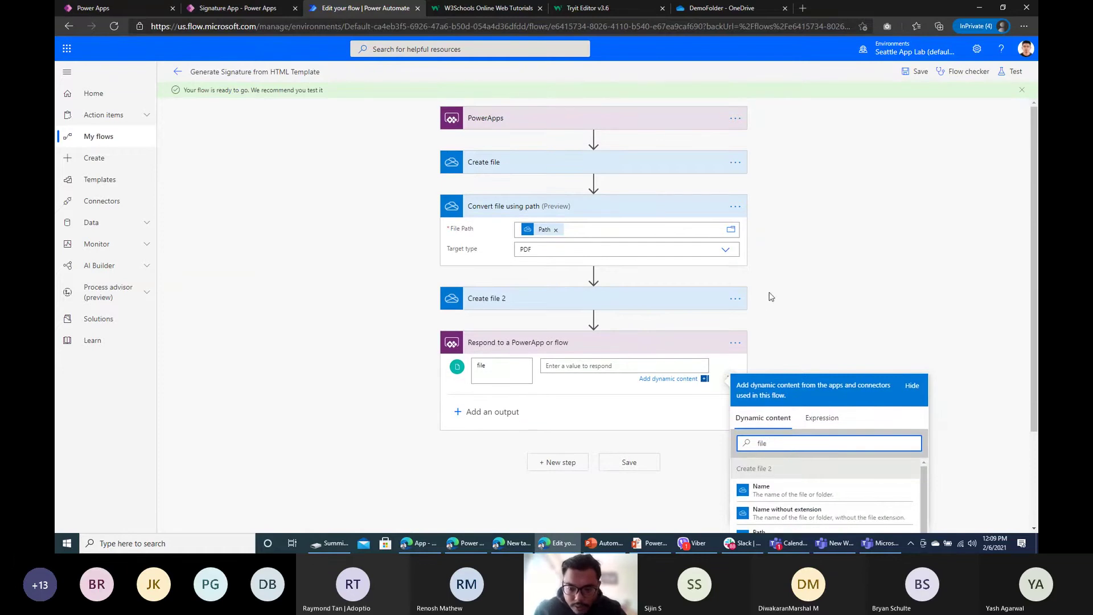
scroll(798, 447, "down", 5)
scroll(818, 453, "down", 1)
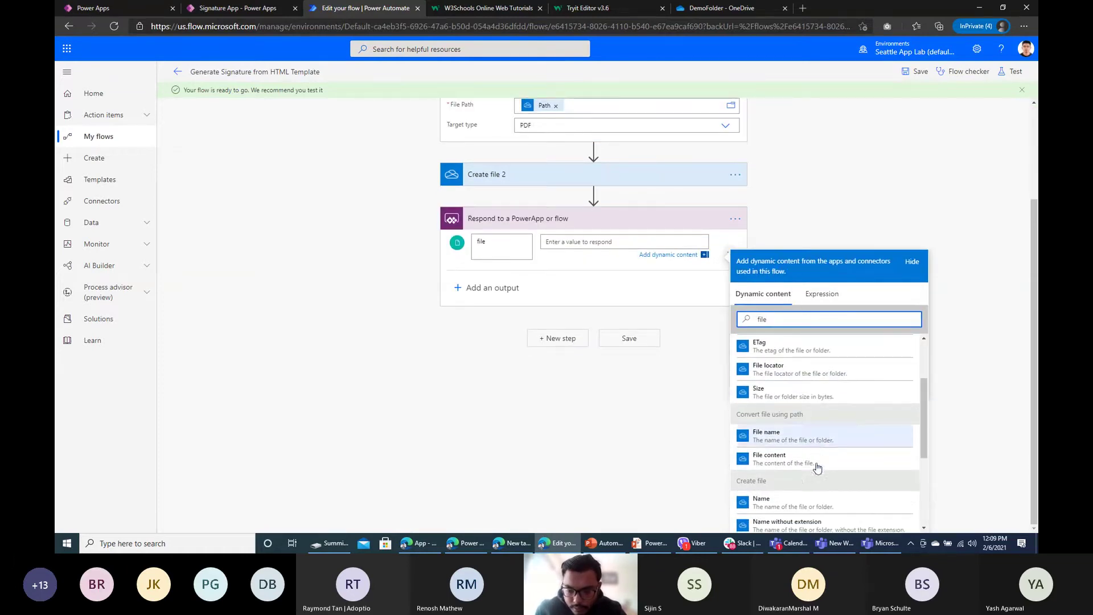
left_click(801, 462)
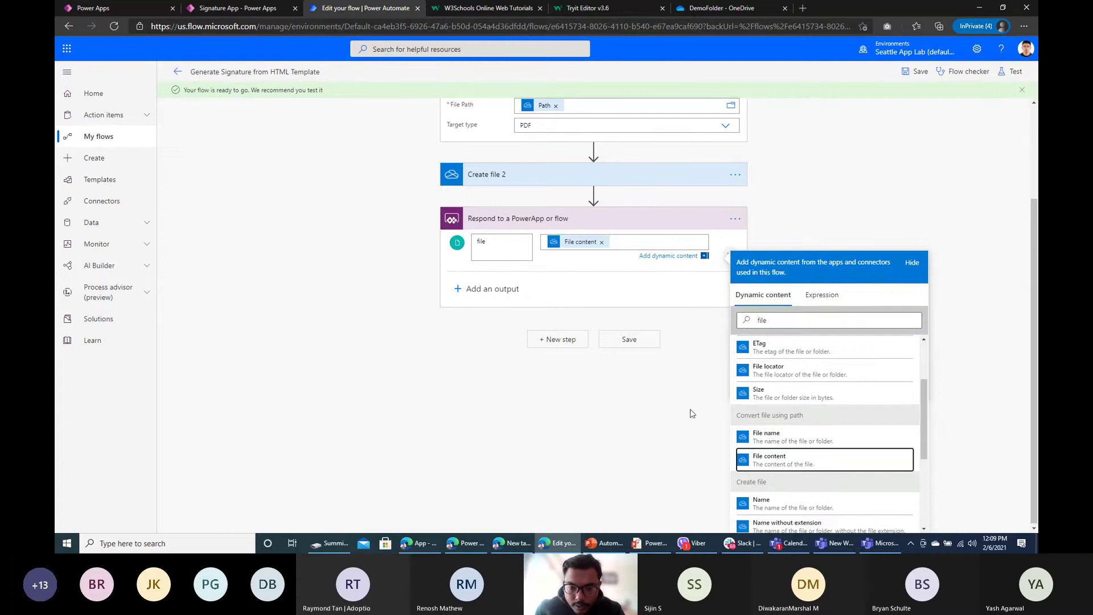
left_click_drag(632, 243, 541, 246)
Step: Rewrite the file output expression as body('Convert_file_using_path')?['$content'] and apply it
left_click(822, 294)
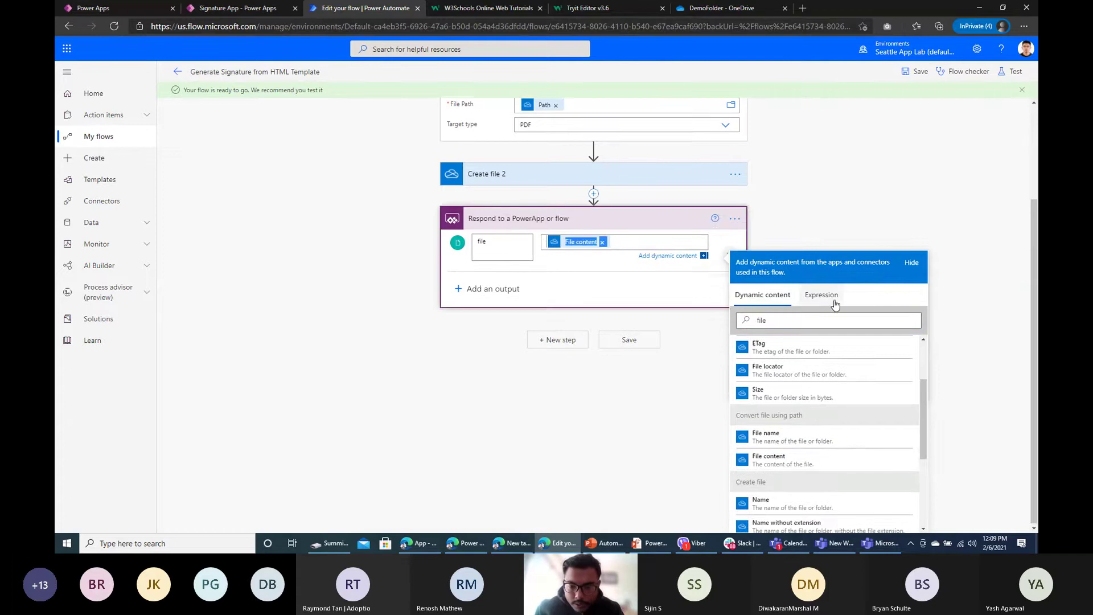
type("@outputs('Convert_file_using_path')?['body']")
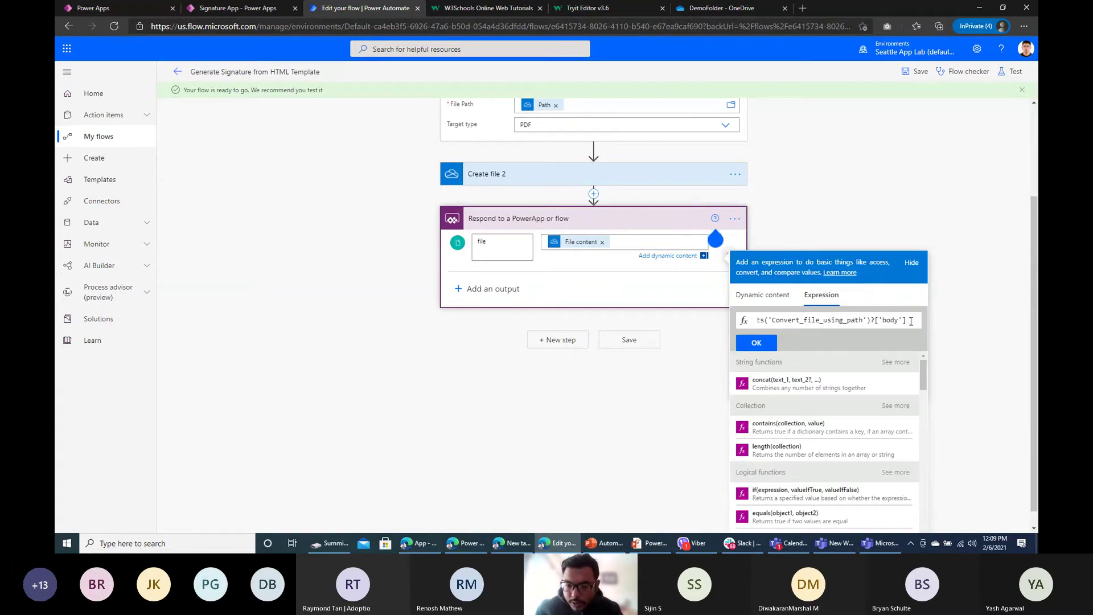
left_click_drag(917, 321, 799, 317)
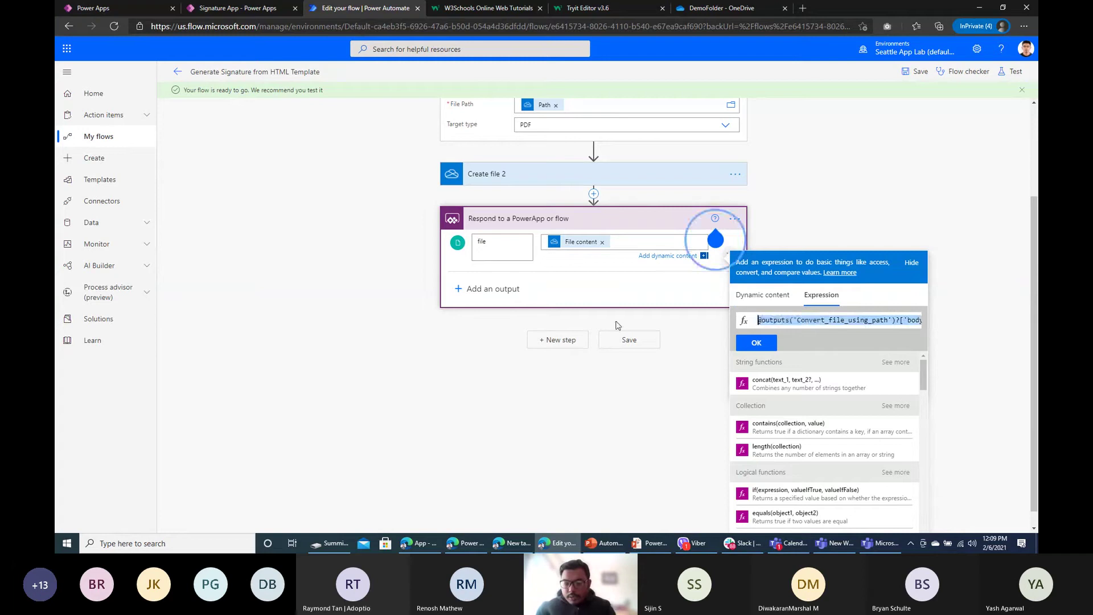
key("ctrl+a")
left_click_drag(925, 320, 757, 320)
left_click(781, 322)
type("b")
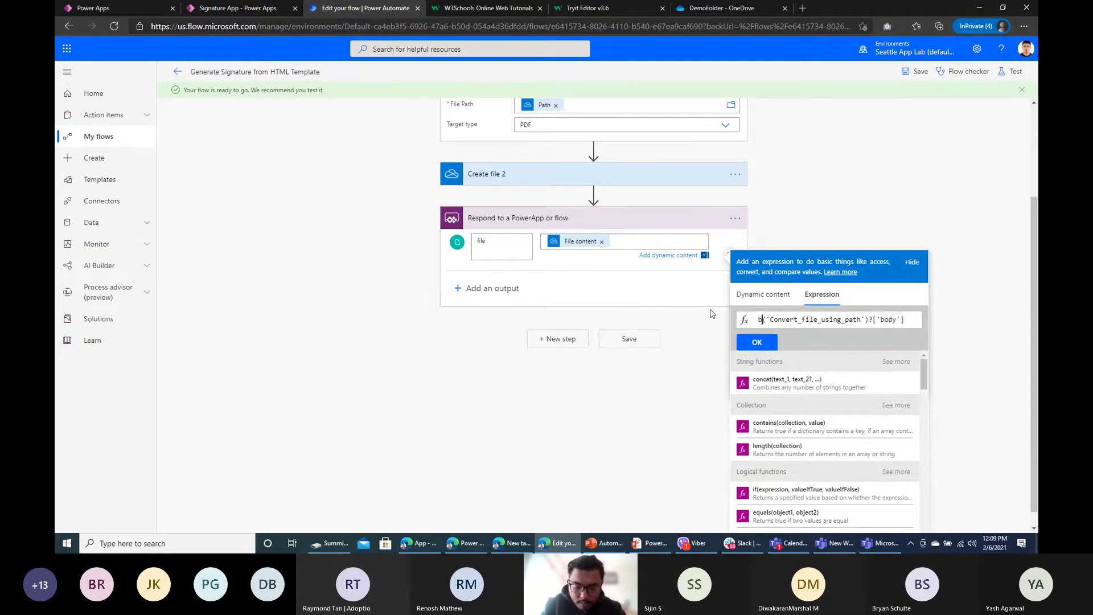
type("ody")
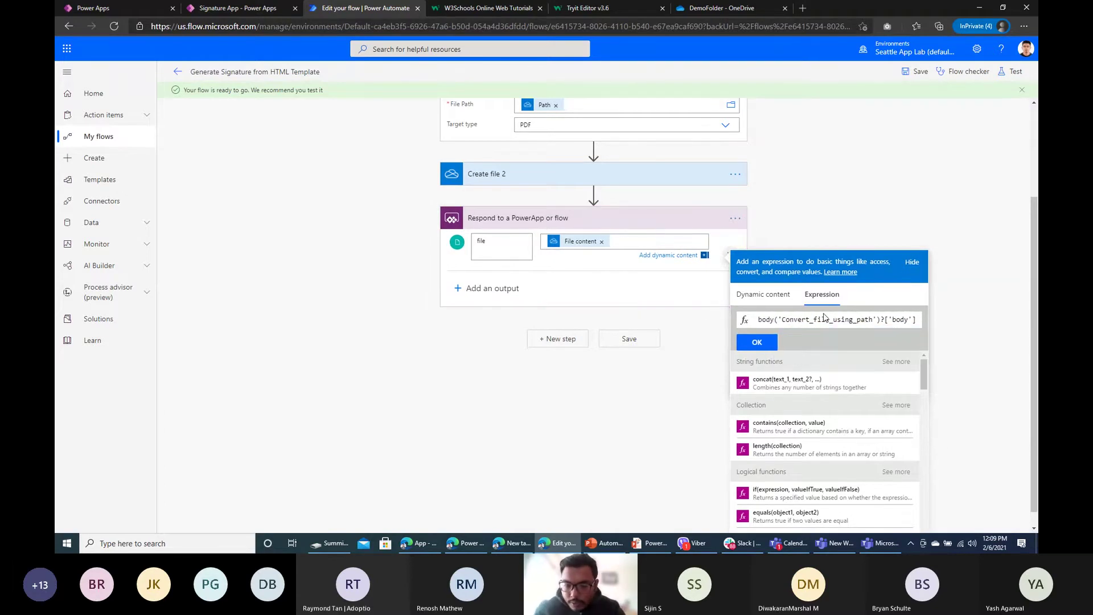
left_click_drag(783, 320, 870, 320)
double_click(899, 319)
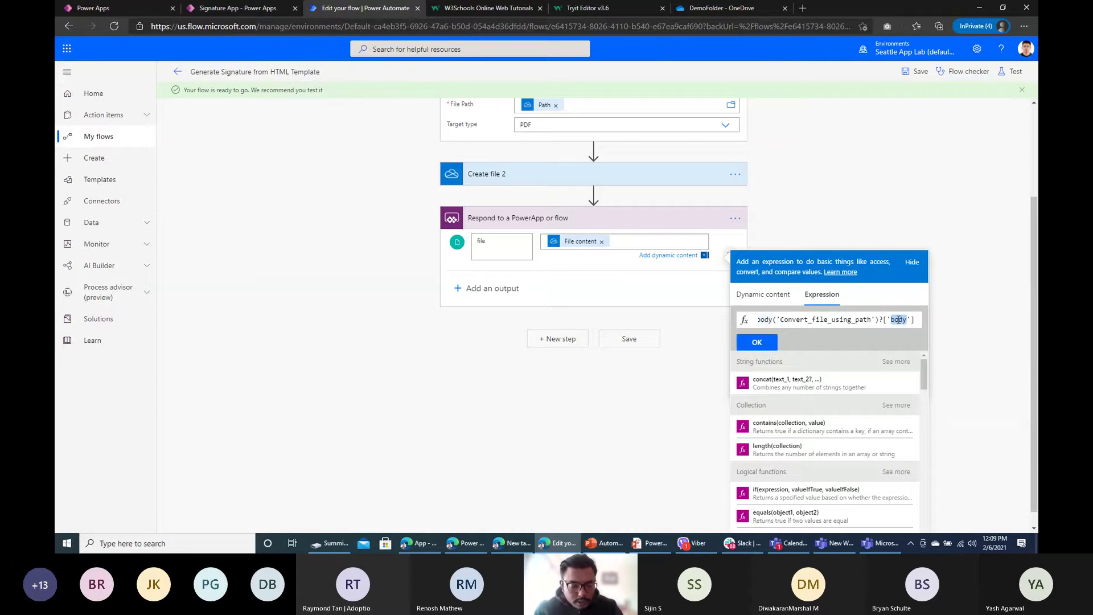
type("$cont")
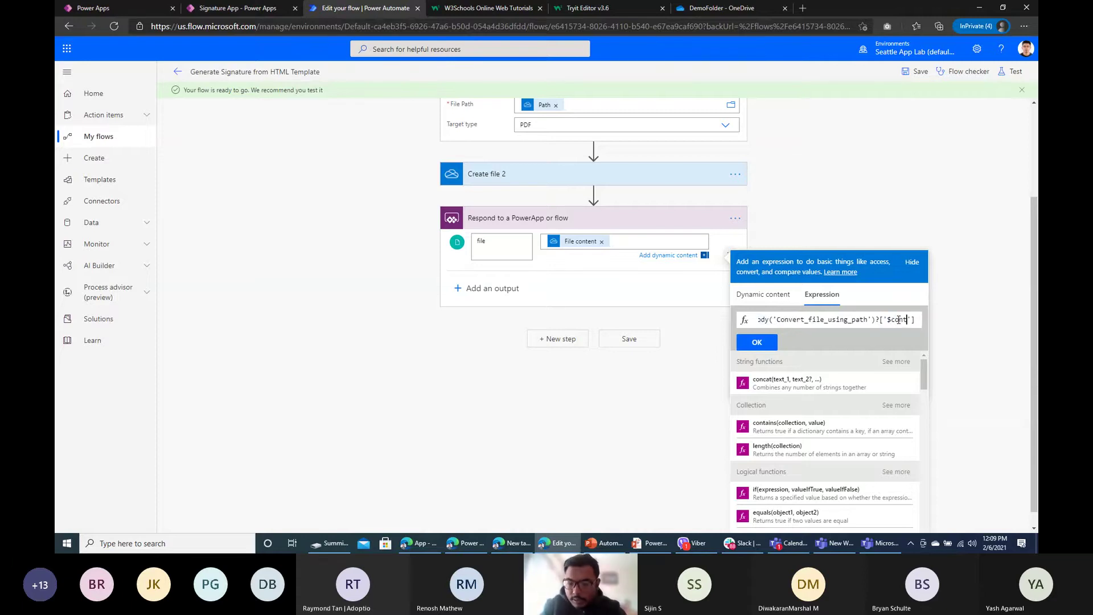
type("ent")
key("ctrl+a")
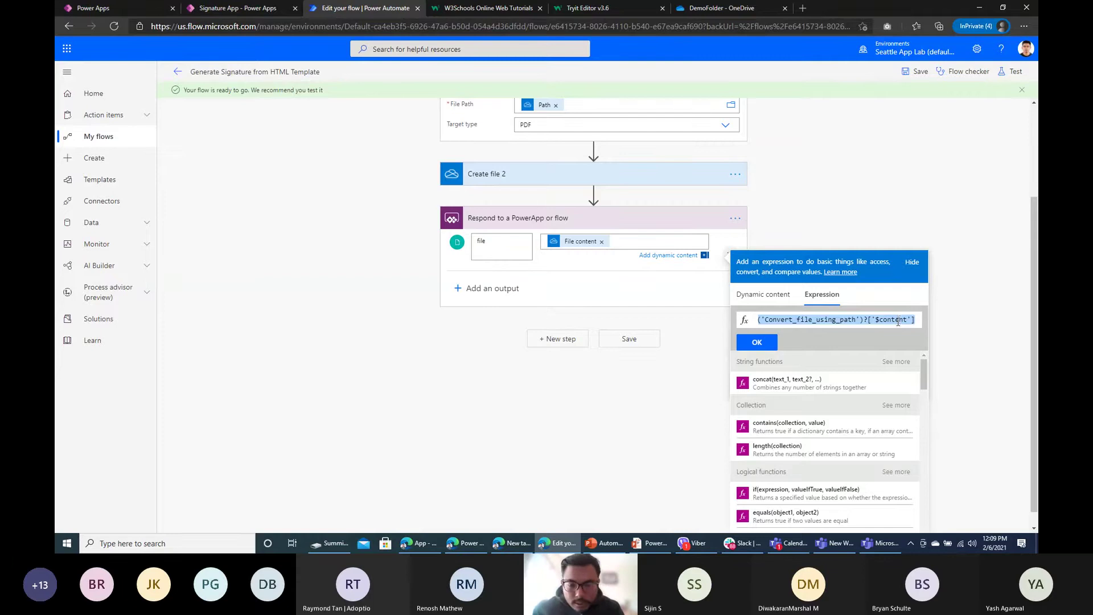
left_click(756, 342)
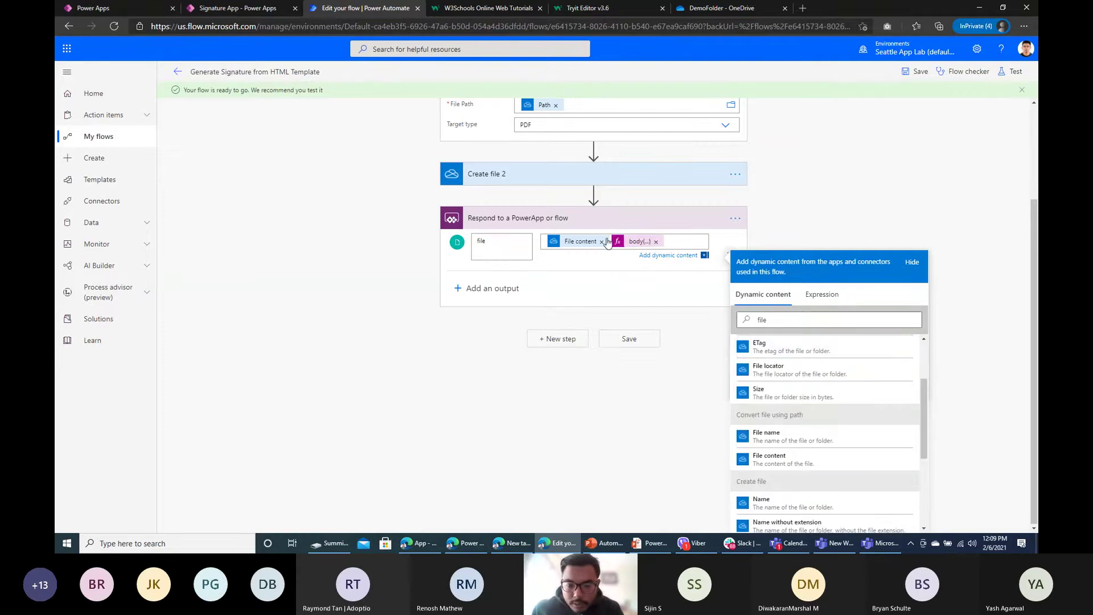
Step: Update the expression, save the flow, and return to the Generate button's varView formula
left_click(574, 242)
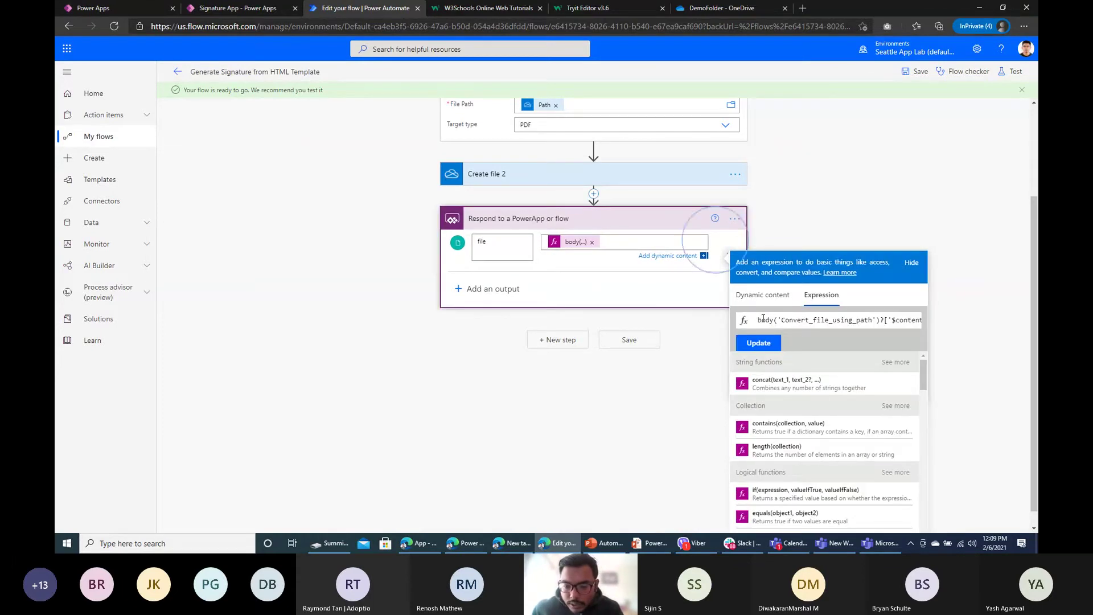
left_click_drag(758, 320, 922, 321)
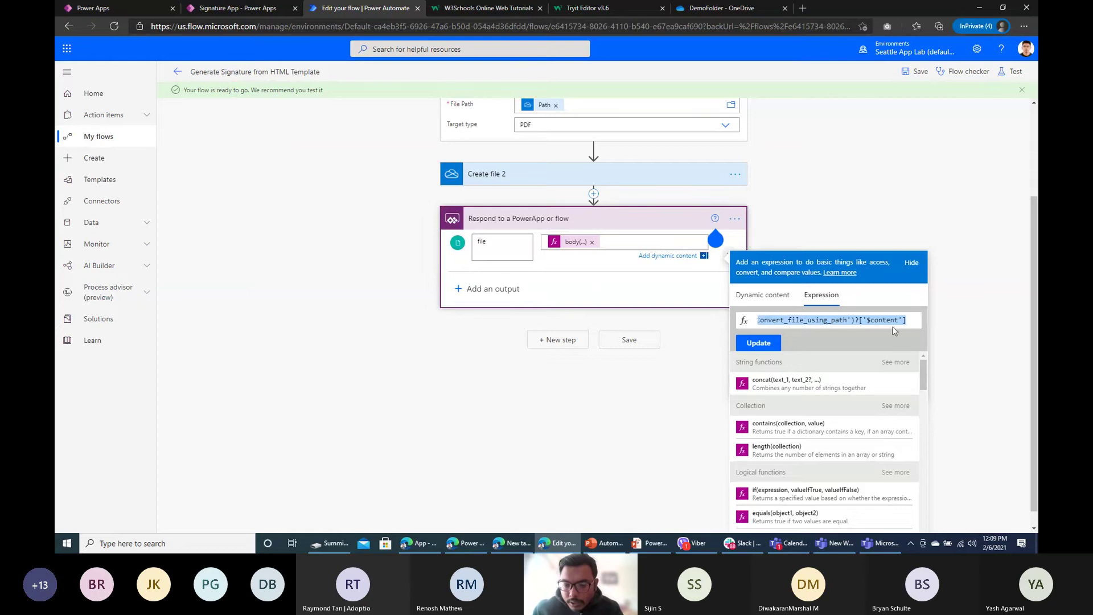
left_click(758, 343)
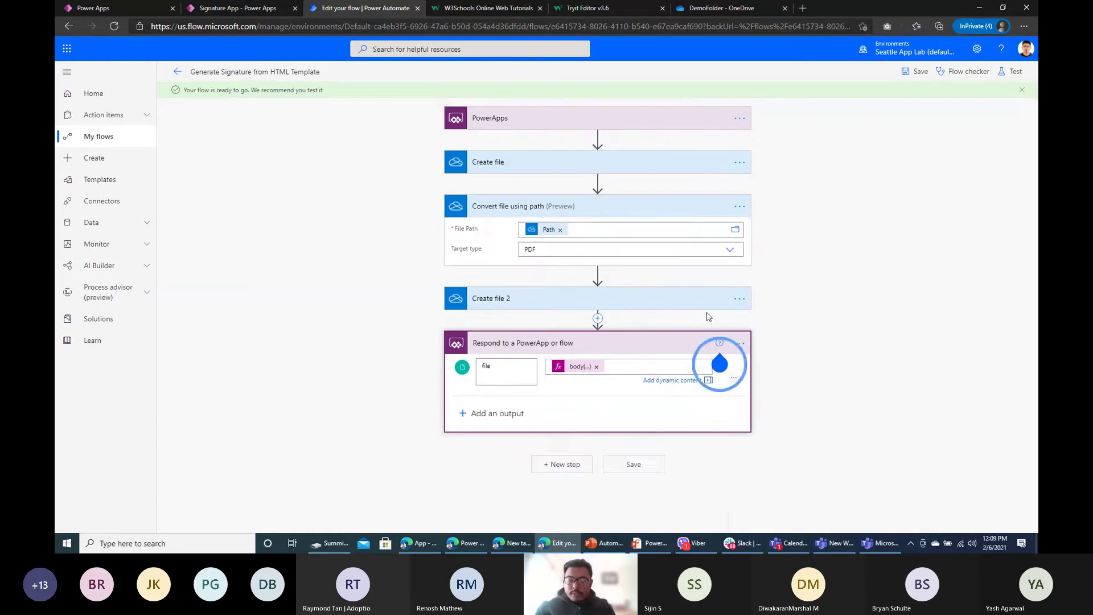
left_click(914, 71)
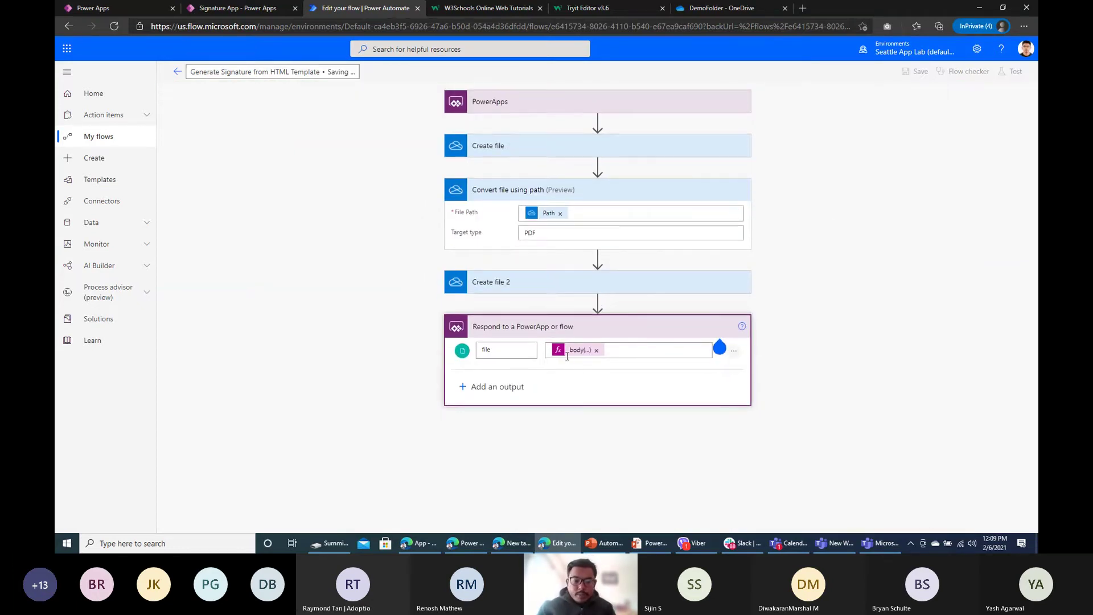
left_click(254, 7)
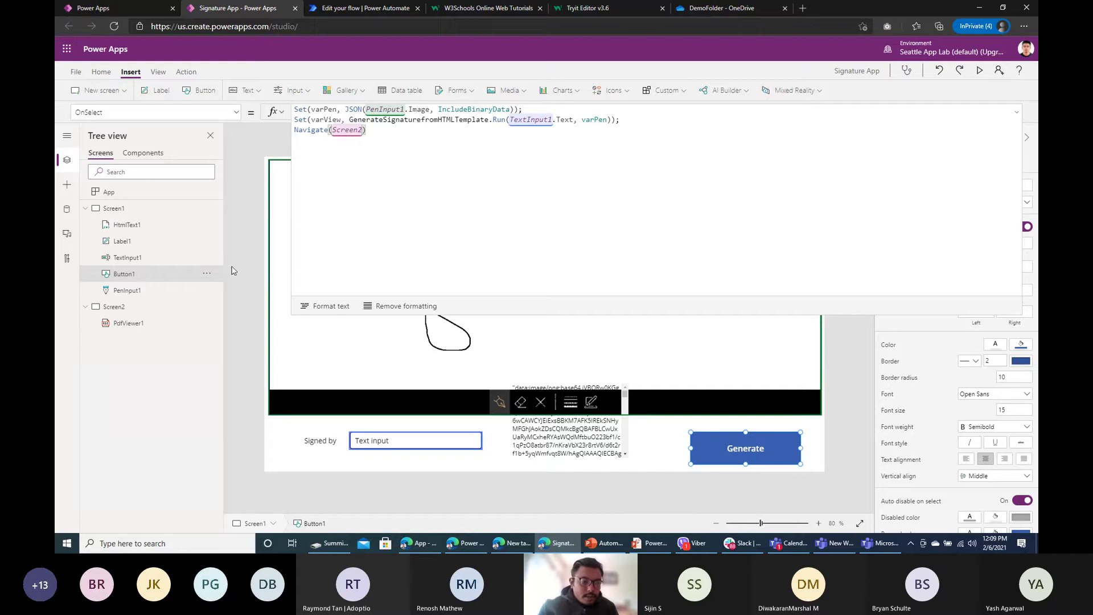
double_click(333, 120)
key("ctrl+c")
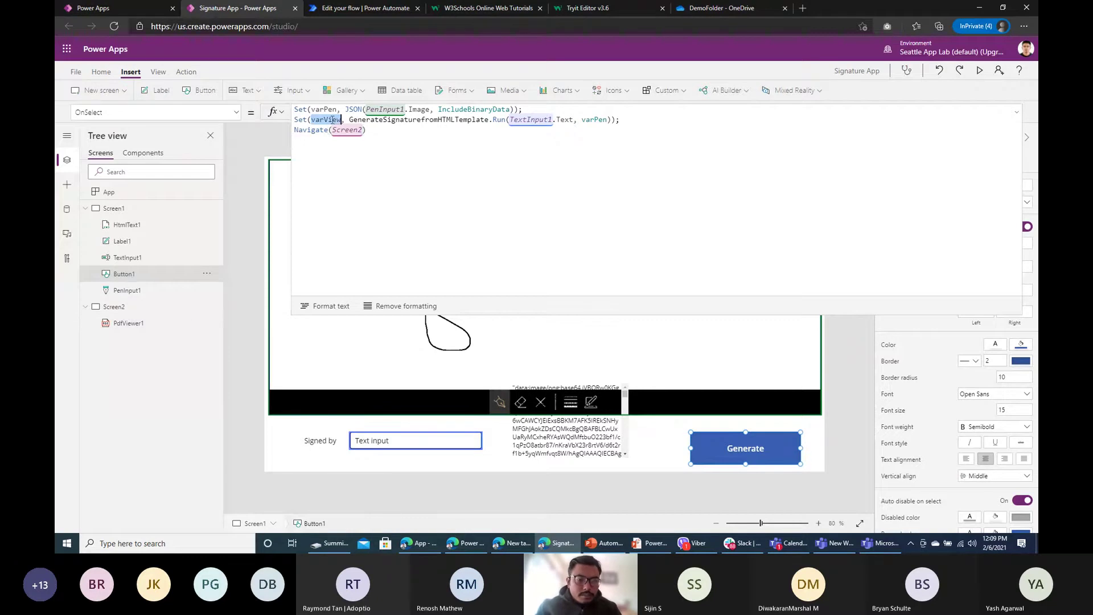
Step: Set PdfViewer1's Document on Screen2 to varView.file
left_click(114, 306)
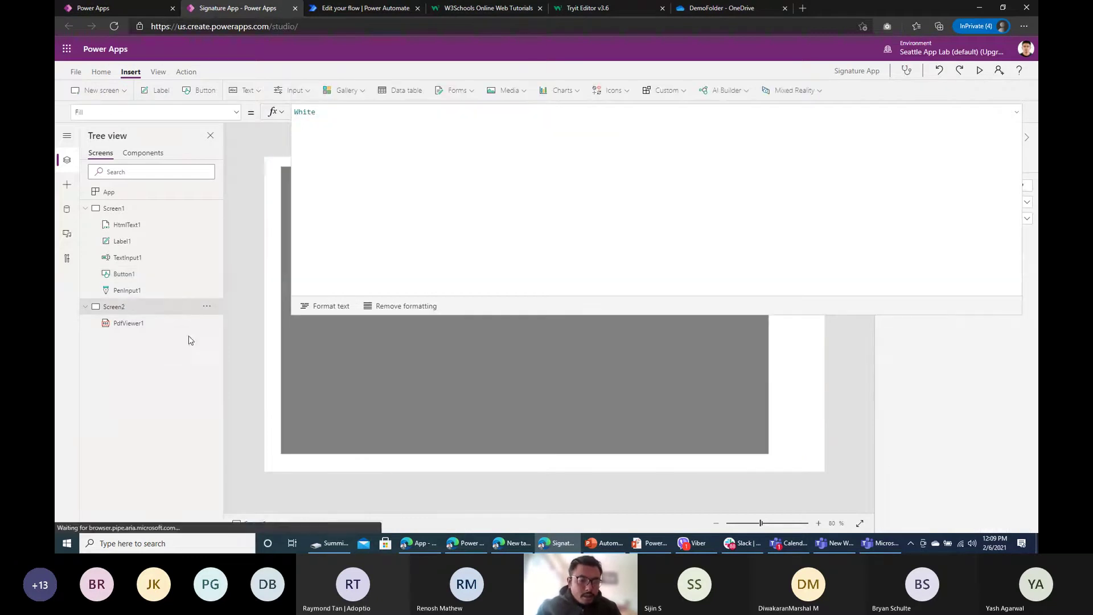
left_click(144, 329)
left_click(416, 224)
key("ctrl+a")
key("ctrl+v")
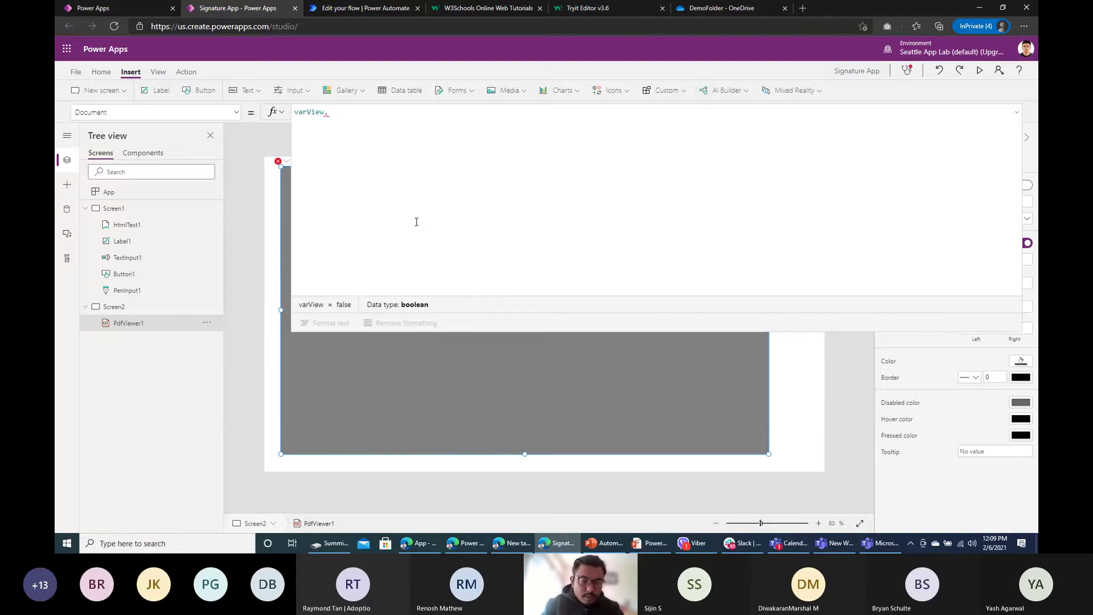
type(".file")
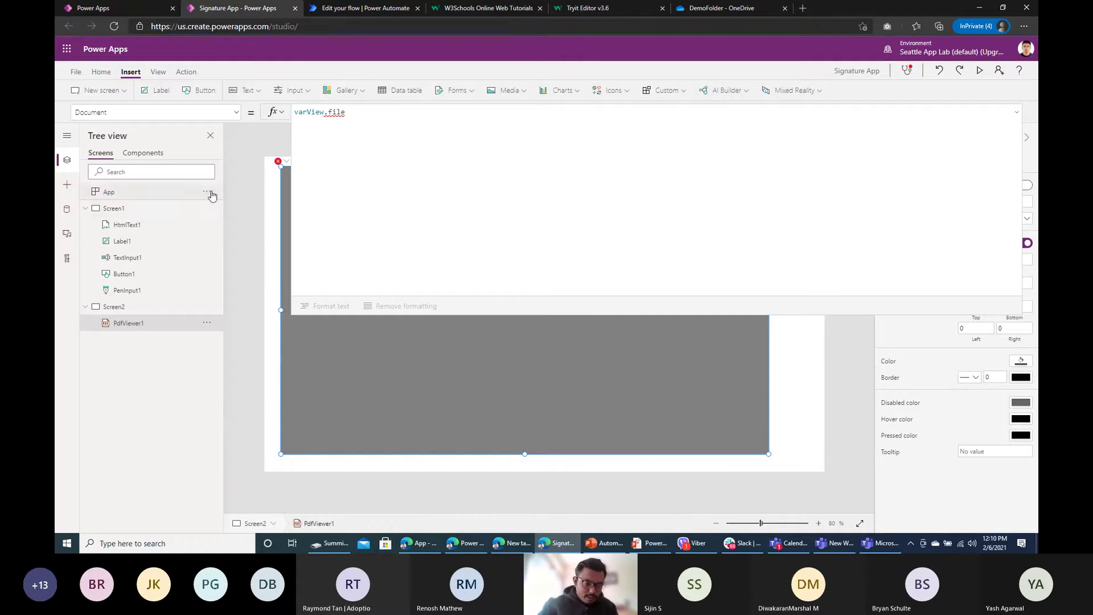
left_click(368, 8)
left_click(276, 6)
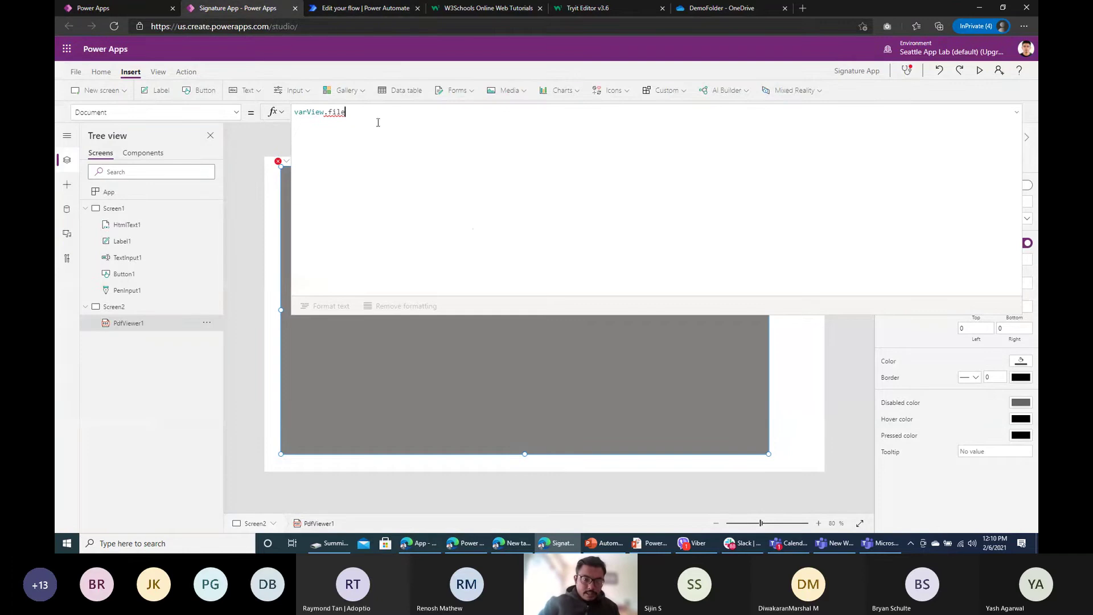
Step: Cut the Generate button's entire OnSelect formula on Screen1
left_click(142, 208)
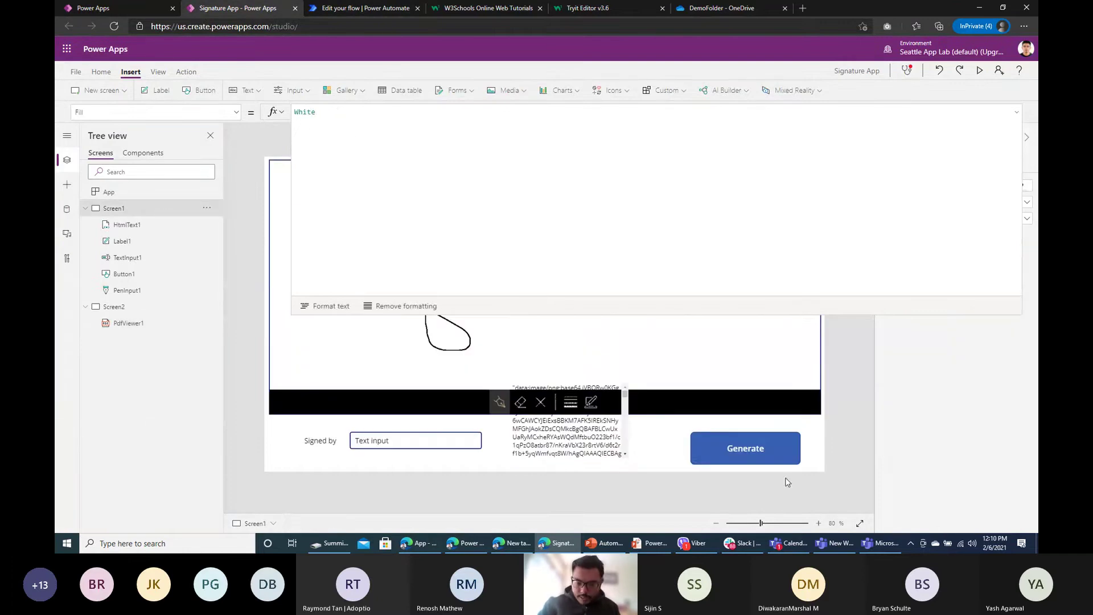
left_click(780, 456)
key("ctrl+a")
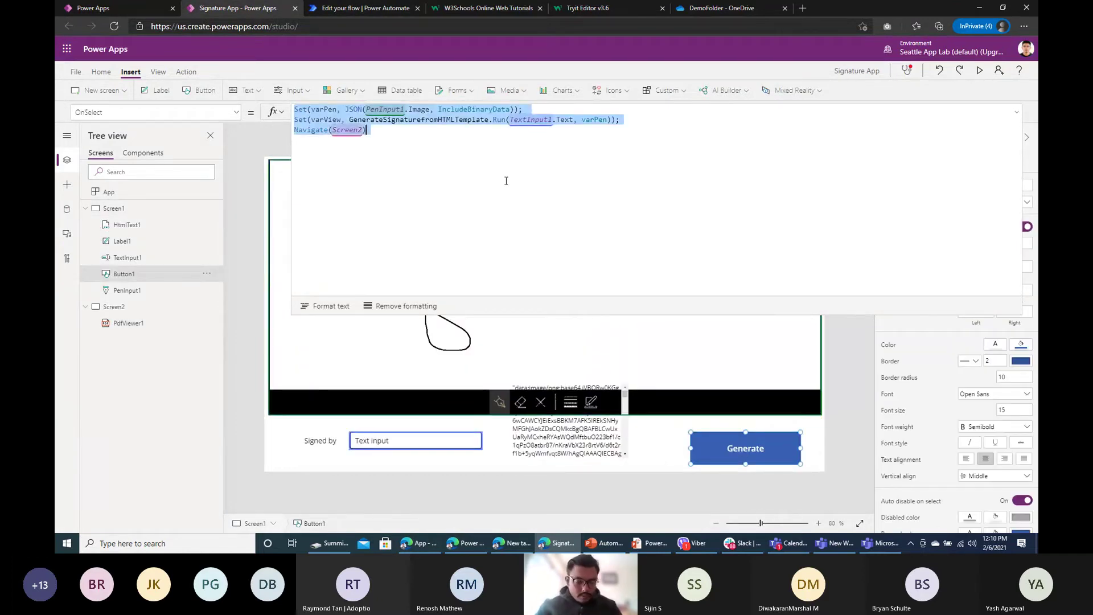
key("ctrl+x")
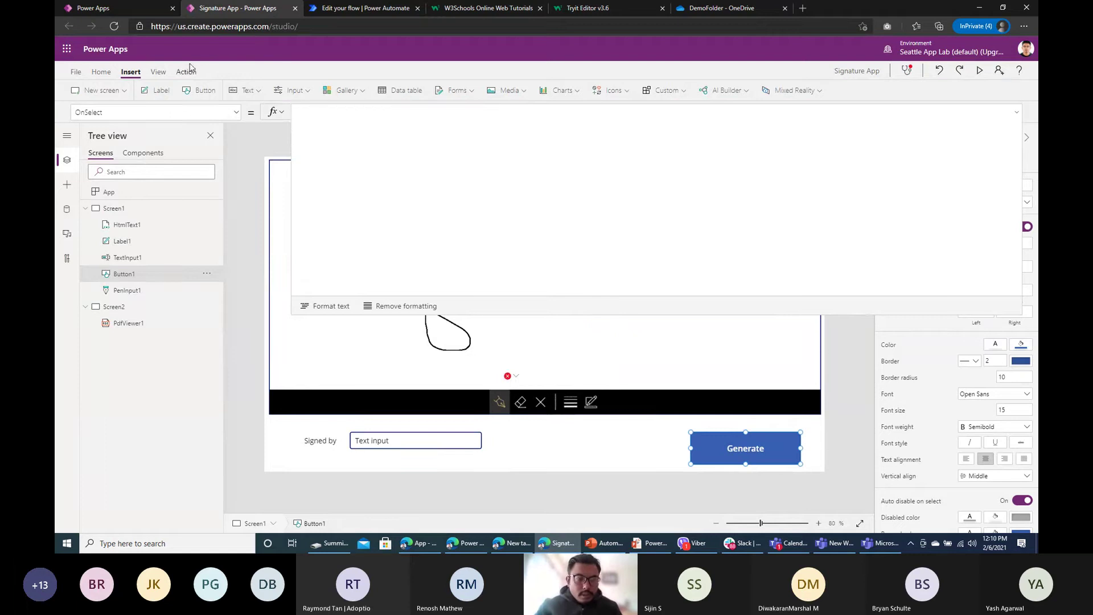
left_click(188, 72)
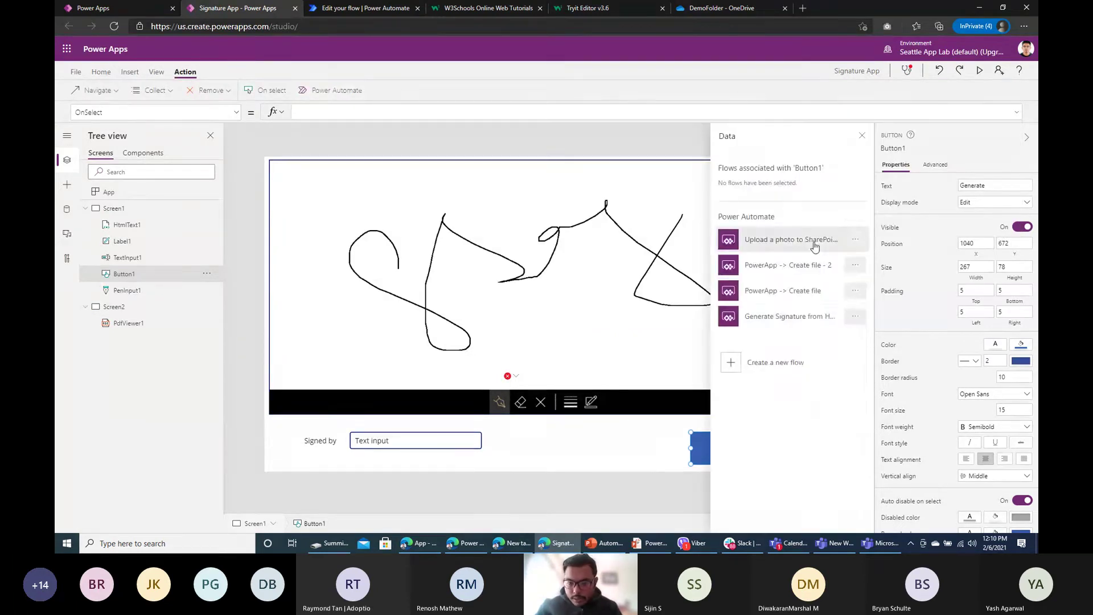
Step: Link Generate Signature from HTML Template to the Generate button, restore the Set/Navigate formula, and preview
left_click(805, 323)
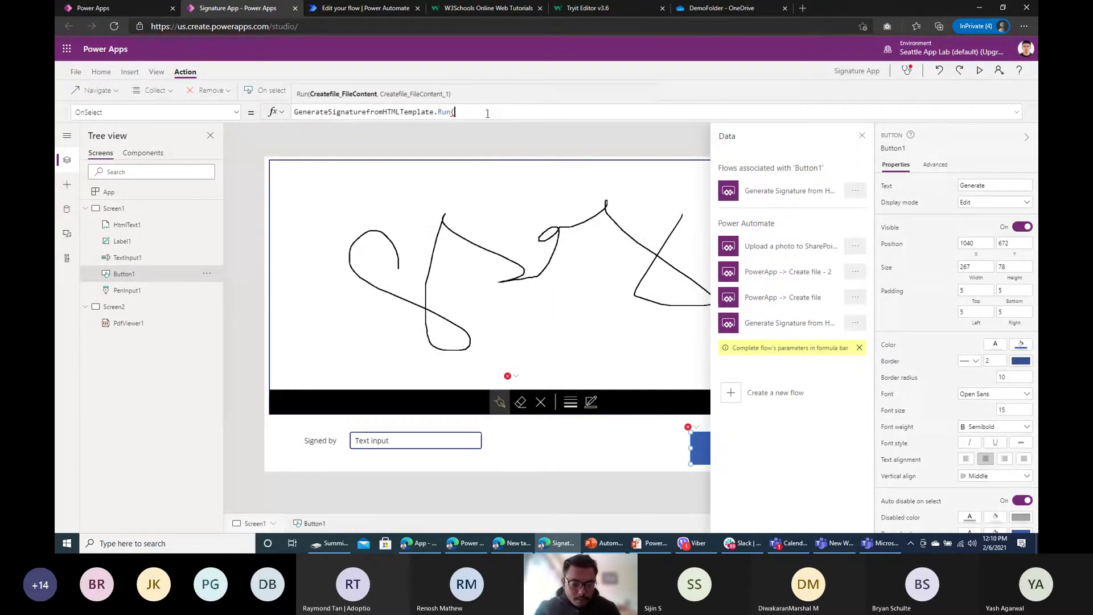
key("ctrl+a")
key("ctrl+v")
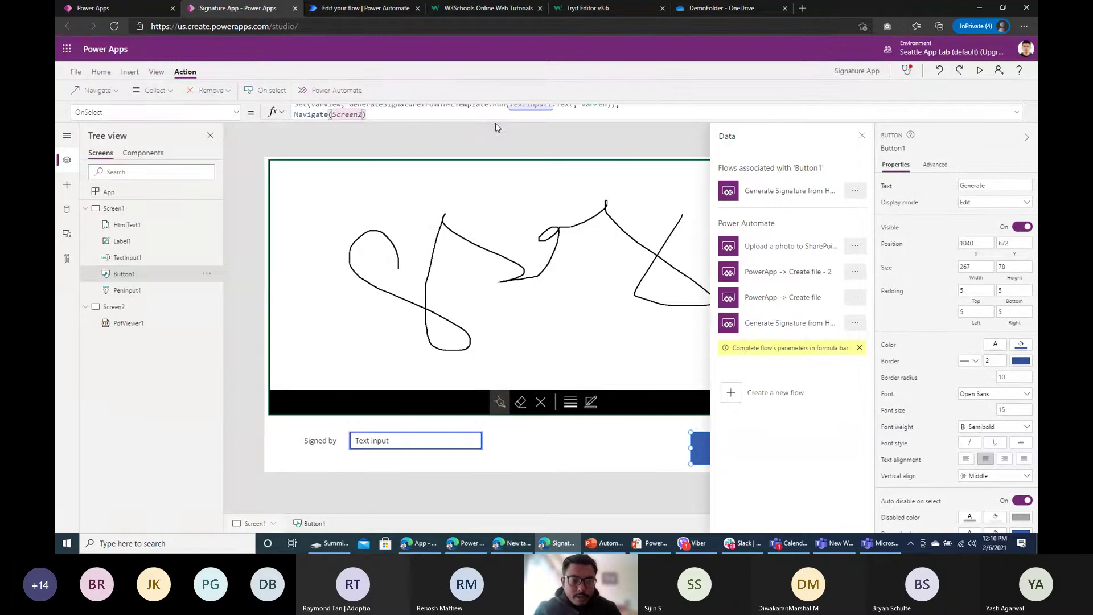
left_click_drag(500, 121, 498, 213)
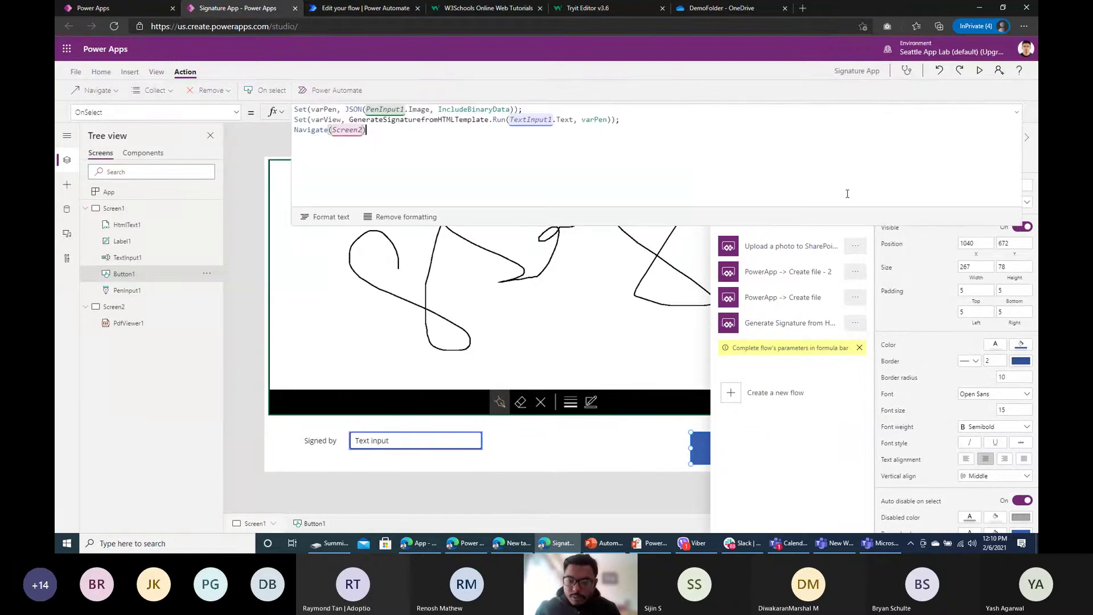
left_click_drag(811, 222, 811, 122)
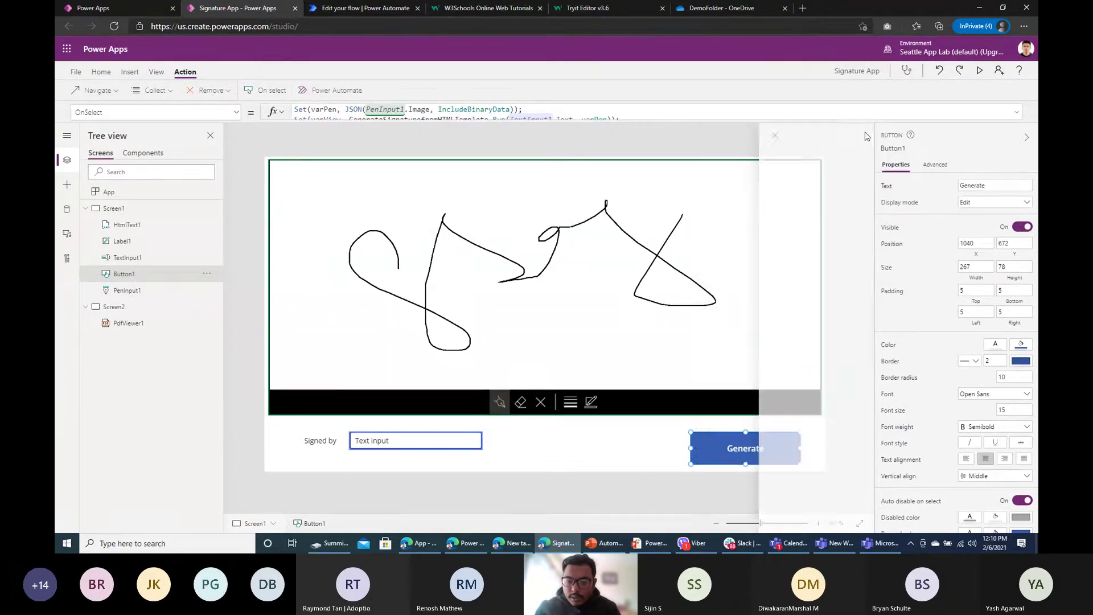
left_click(854, 267)
left_click(980, 70)
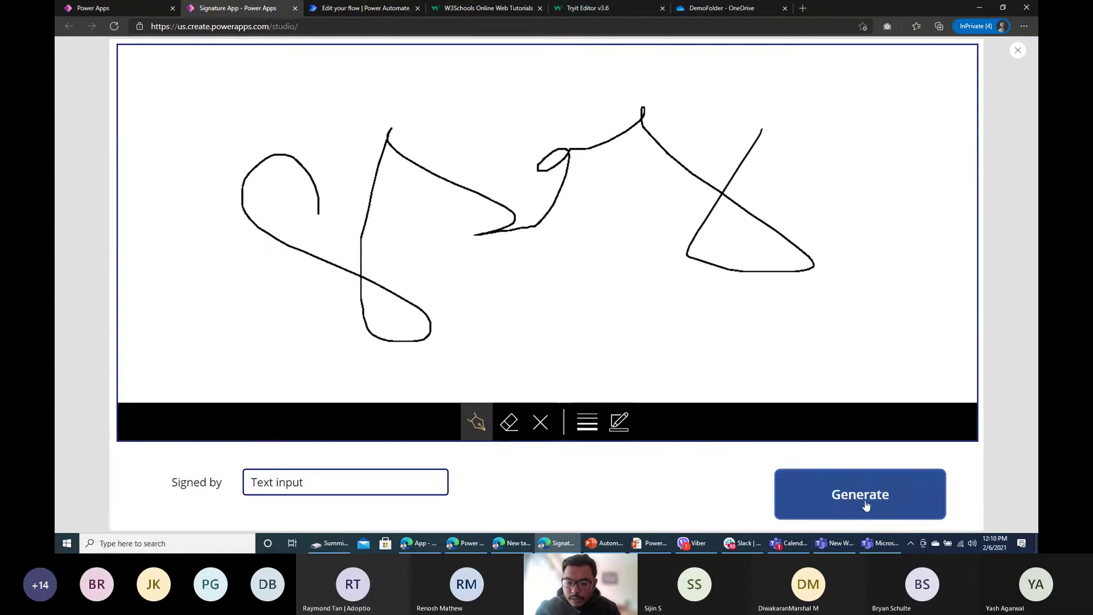
Step: Test Generate in preview, which opens Screen2 with a blank PDF viewer, then close the preview
left_click(863, 500)
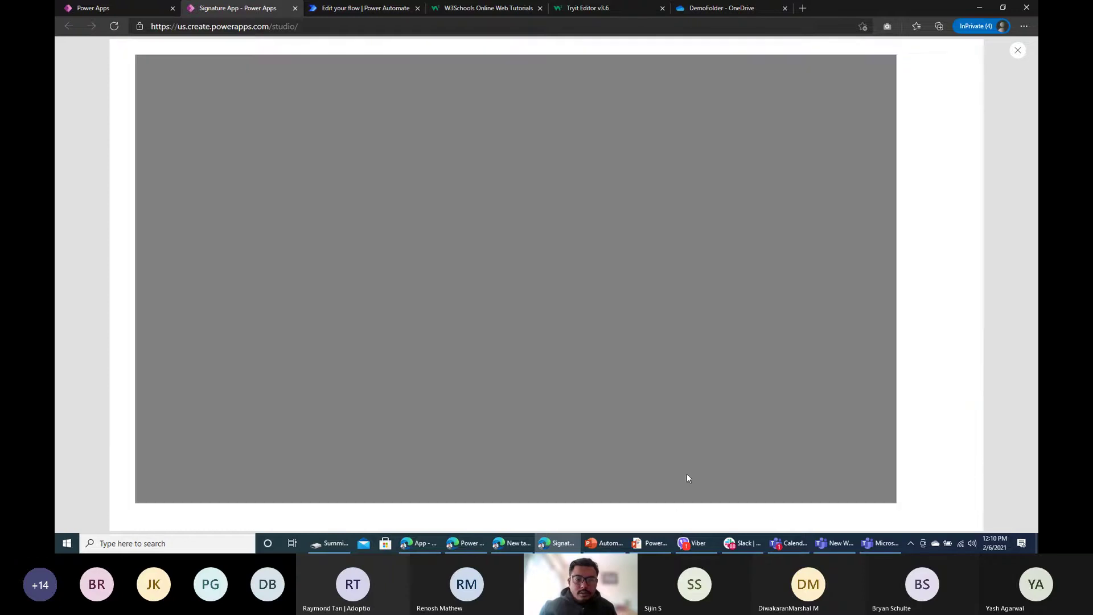
left_click(1018, 50)
left_click(648, 320)
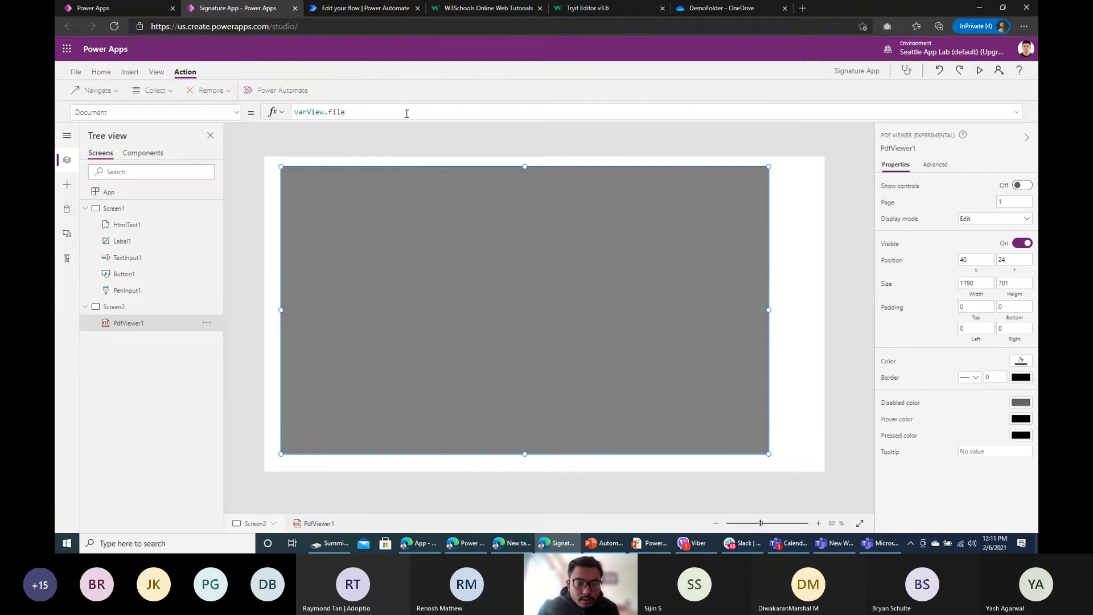
Step: Check varView.file and move PdfViewer1 on Screen2 to 28,28
left_click(407, 113)
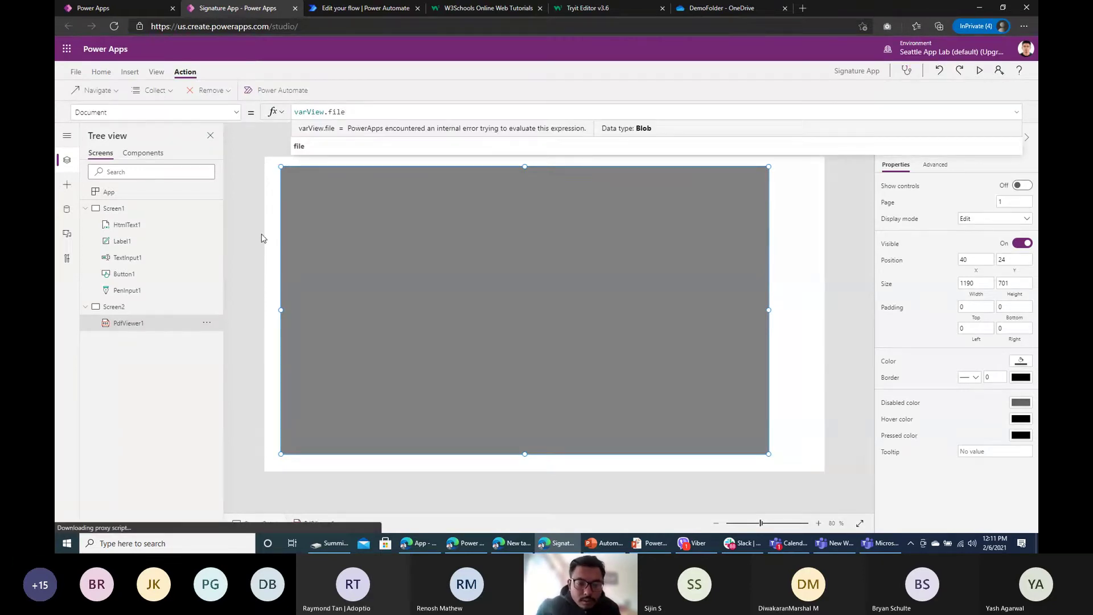
mouse_move(373, 282)
left_mouse_down()
mouse_move(400, 258)
mouse_move(381, 276)
left_mouse_up()
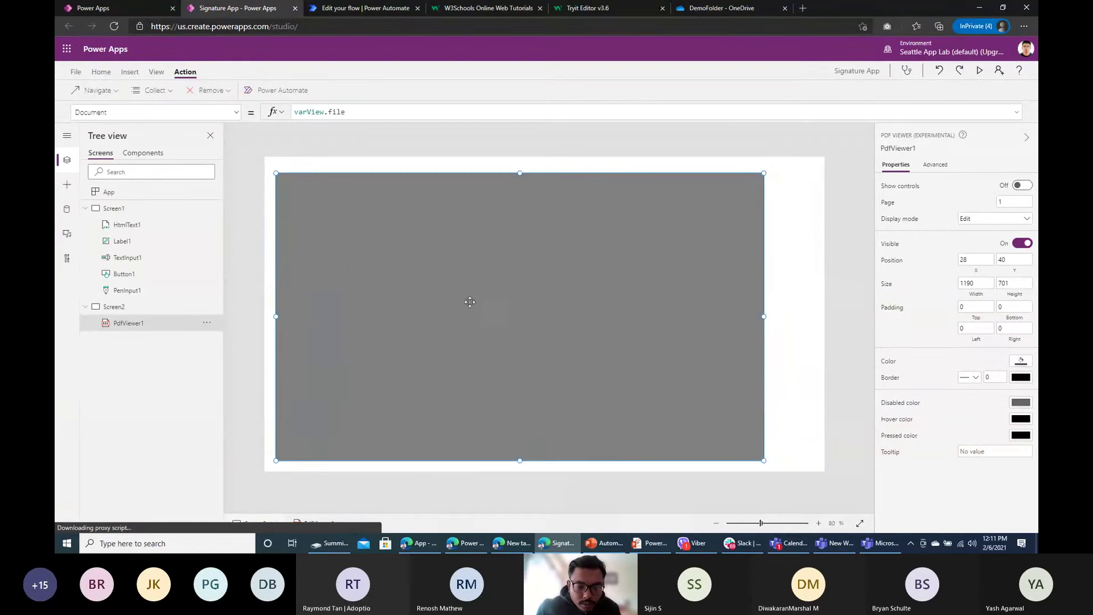
left_click_drag(359, 211, 366, 221)
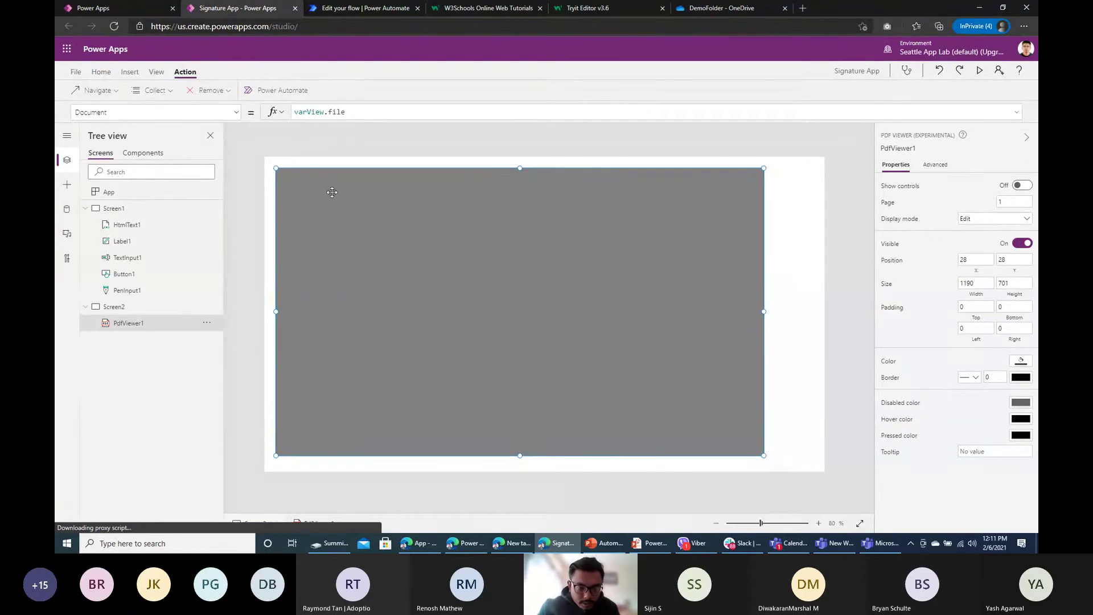
Step: Review the Generate button's full OnSelect formula, then view the generated PDF in OneDrive
left_click(114, 208)
left_click(124, 274)
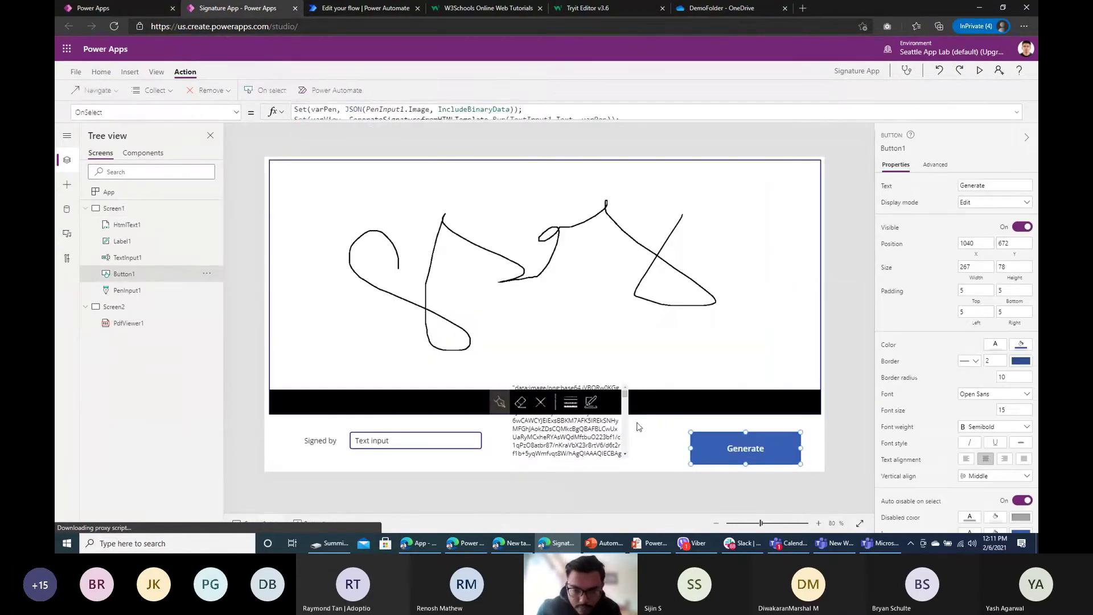
left_click_drag(454, 119, 459, 206)
left_click(355, 151)
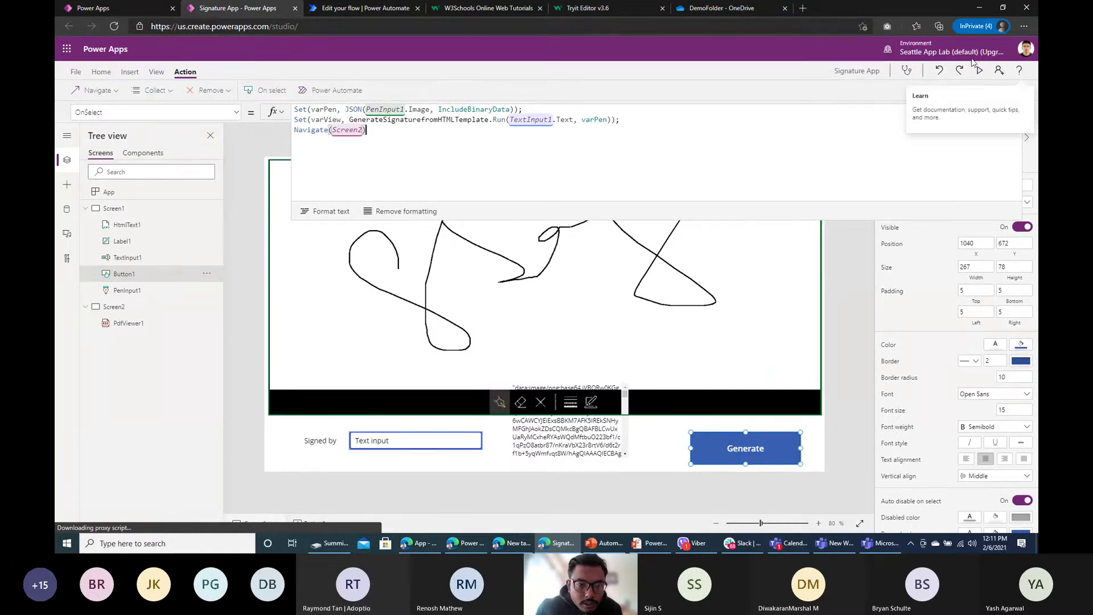
left_click(721, 8)
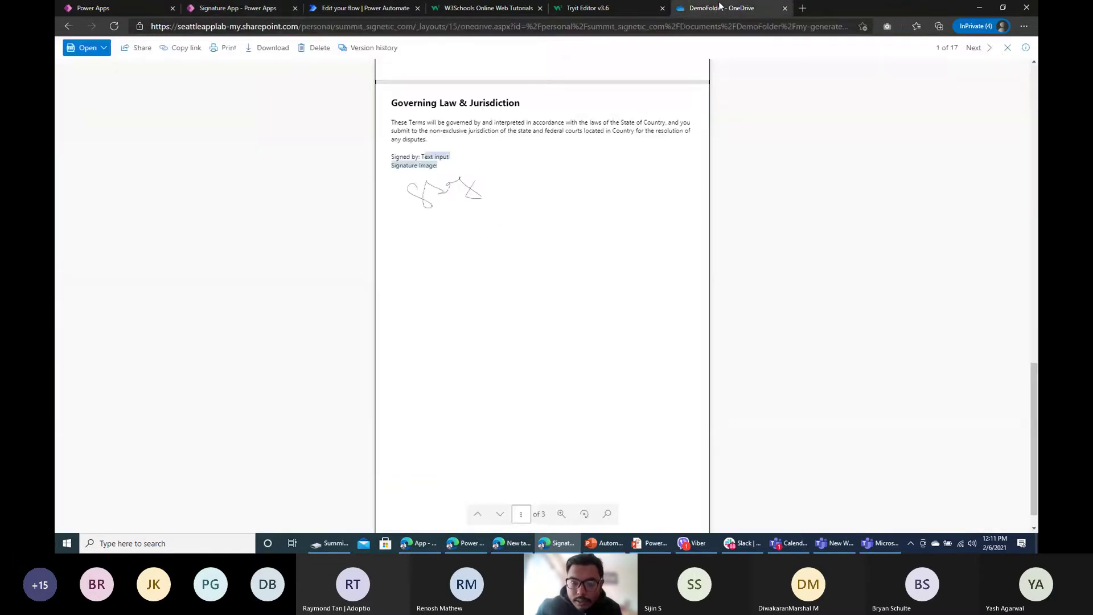
Step: Return to the studio and move HtmlText1 to the signature canvas's lower left
left_click(1007, 47)
left_click(248, 7)
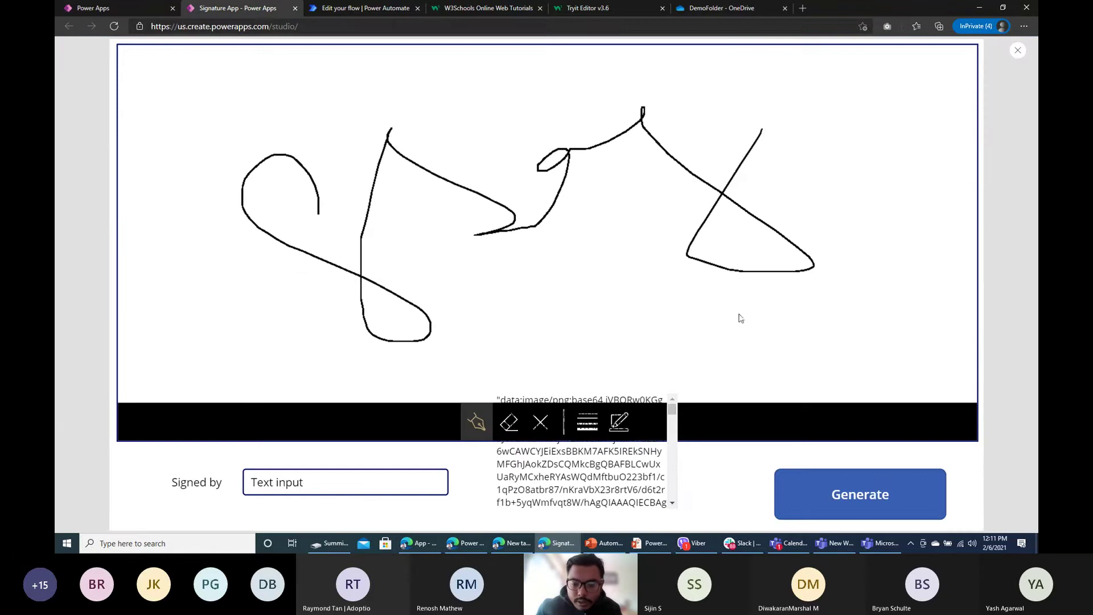
left_click(1018, 51)
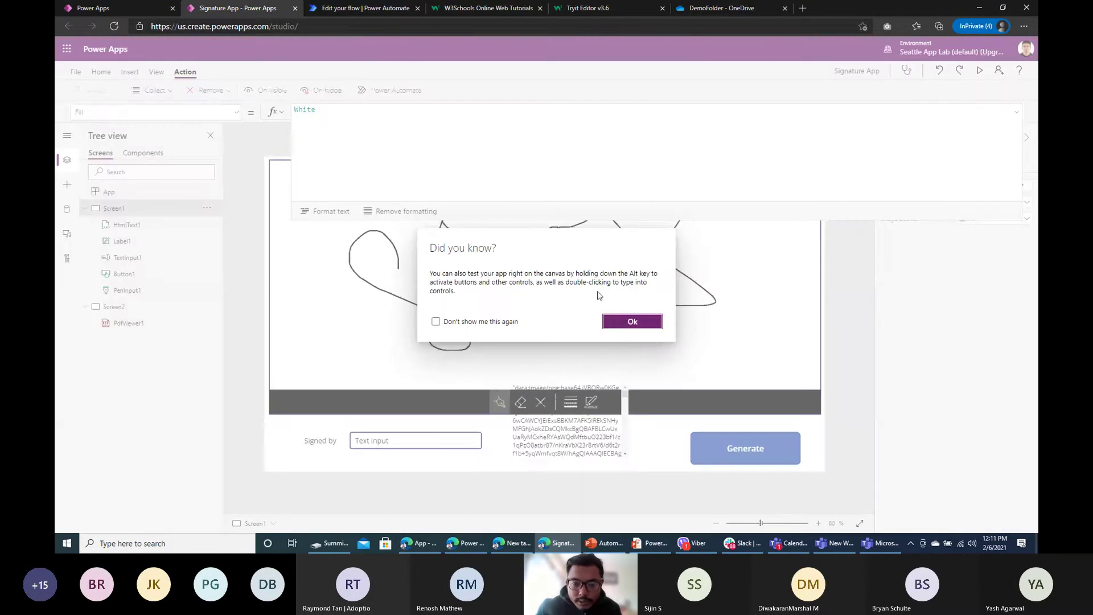
left_click(634, 322)
left_click(980, 71)
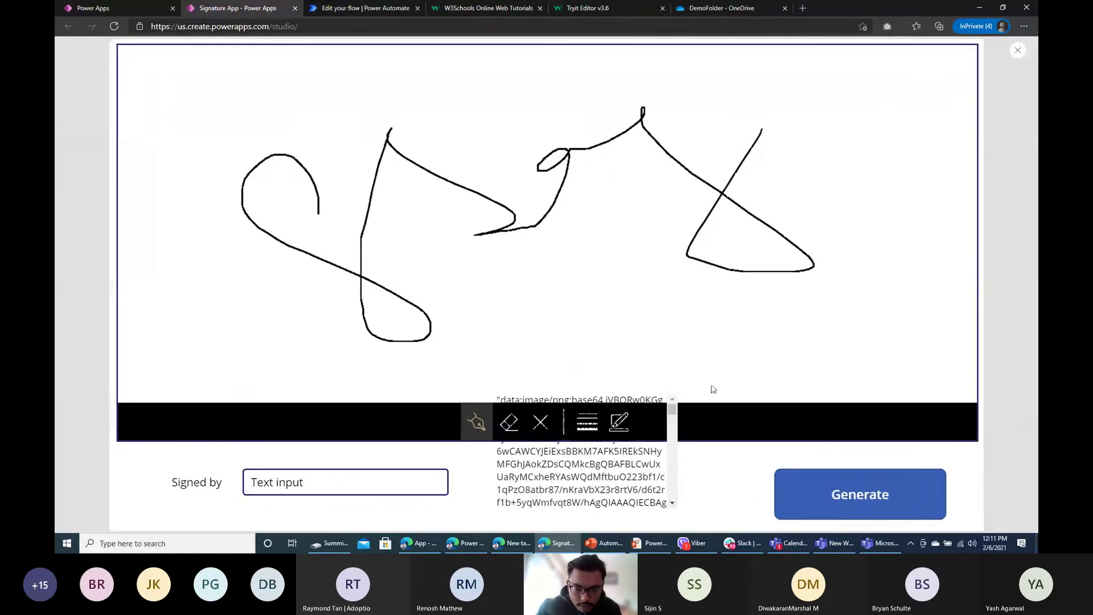
left_click(1018, 50)
left_click(633, 322)
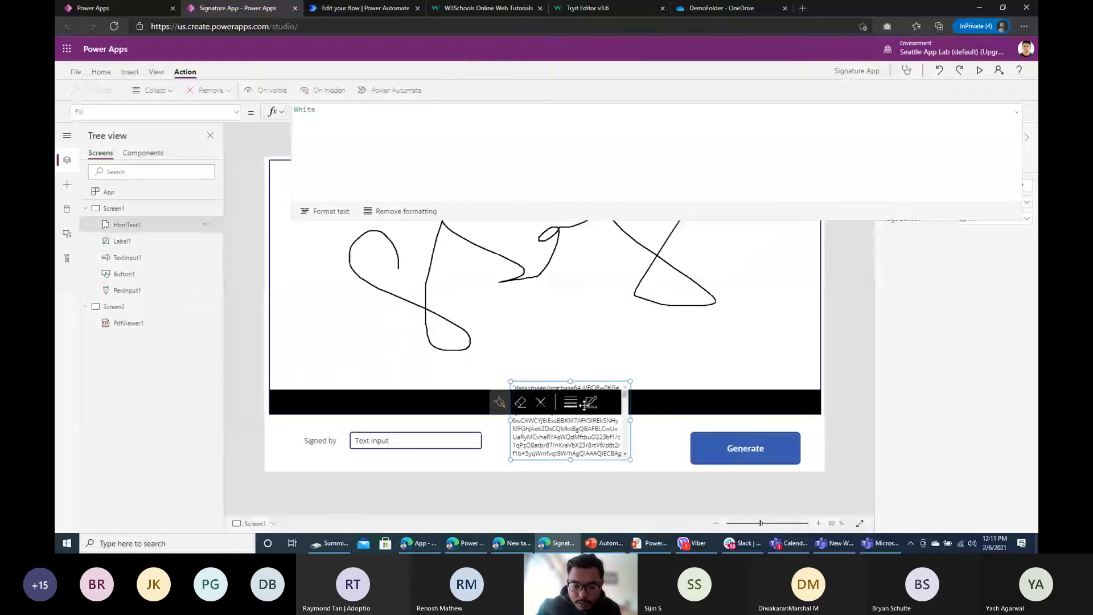
left_click_drag(585, 404, 347, 330)
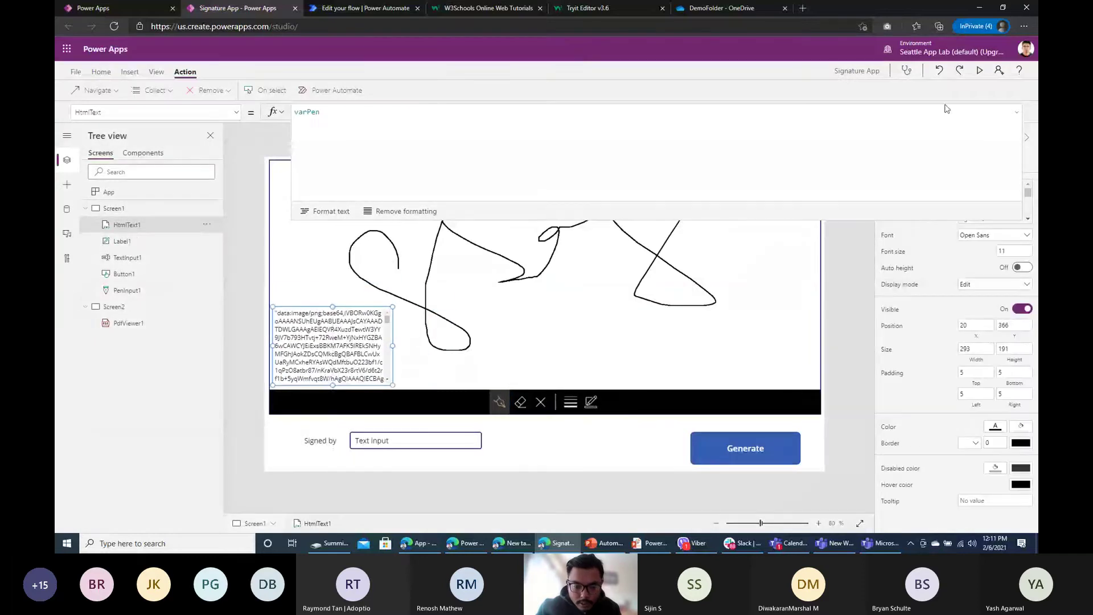
Step: Preview the app, clear the pen, draw a new signature and generate the PDF
left_click(980, 70)
left_click(540, 422)
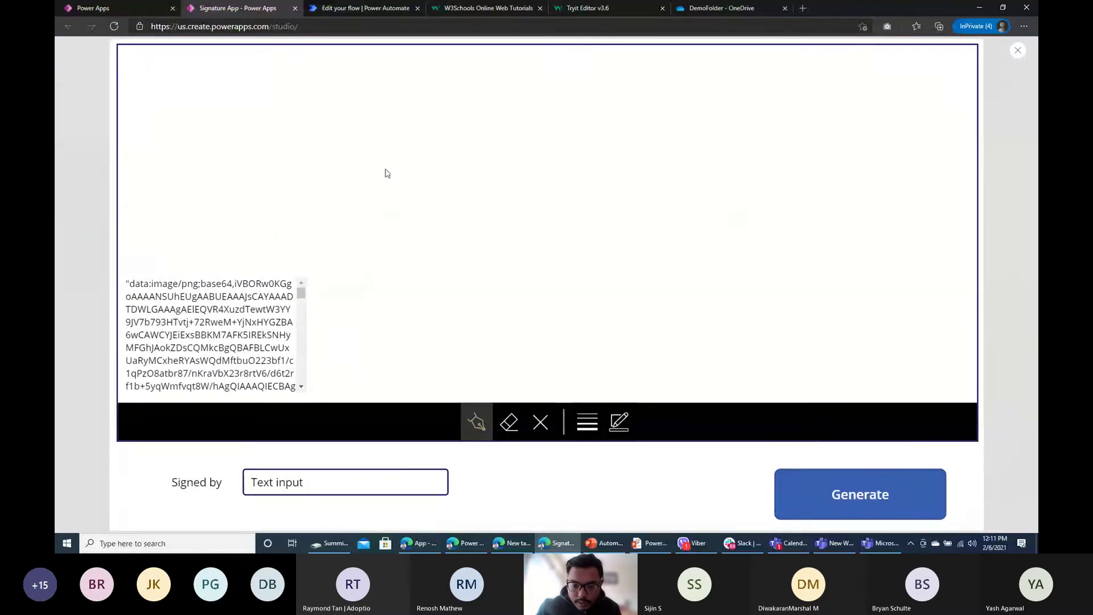
mouse_move(385, 152)
left_mouse_down()
mouse_move(542, 316)
mouse_move(646, 153)
mouse_move(813, 166)
left_mouse_up()
left_click(849, 497)
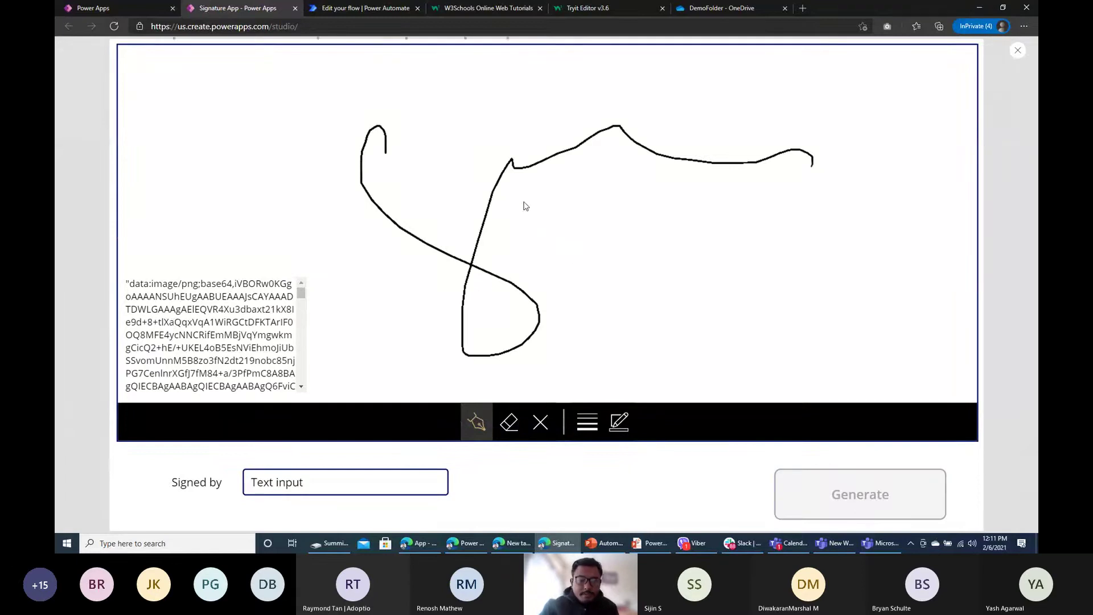
Step: Confirm the latest flow run succeeded in the Power Automate run history
left_click(367, 8)
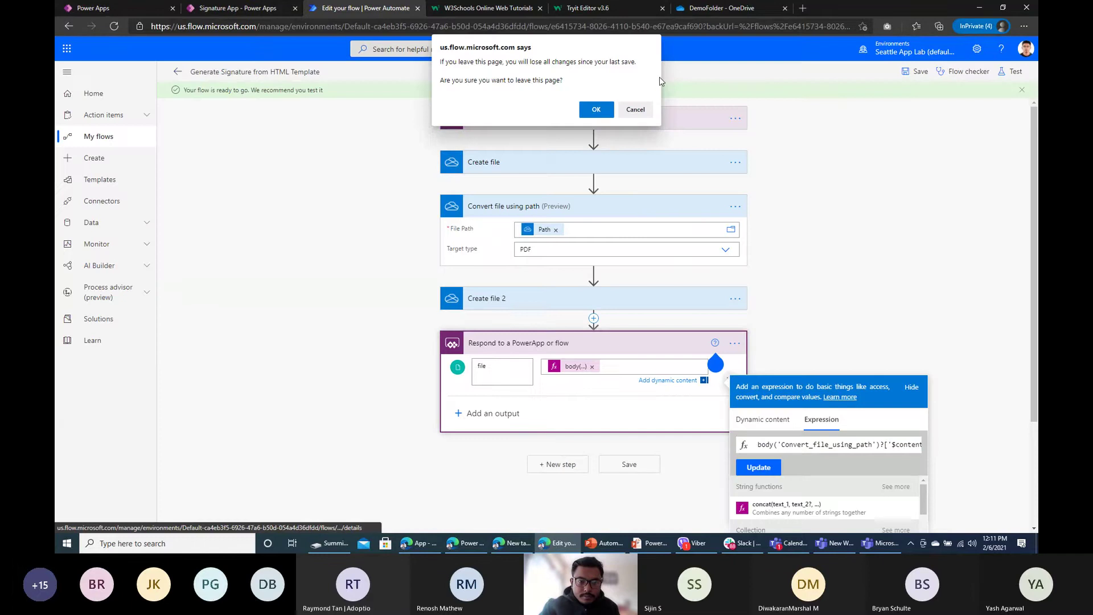
left_click(595, 107)
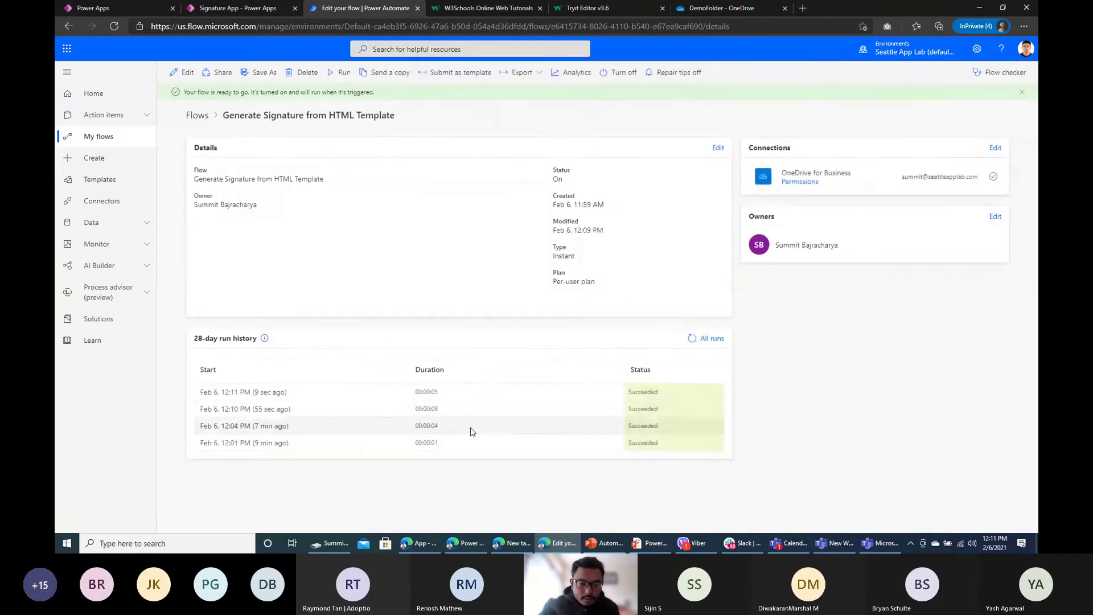
left_click(277, 393)
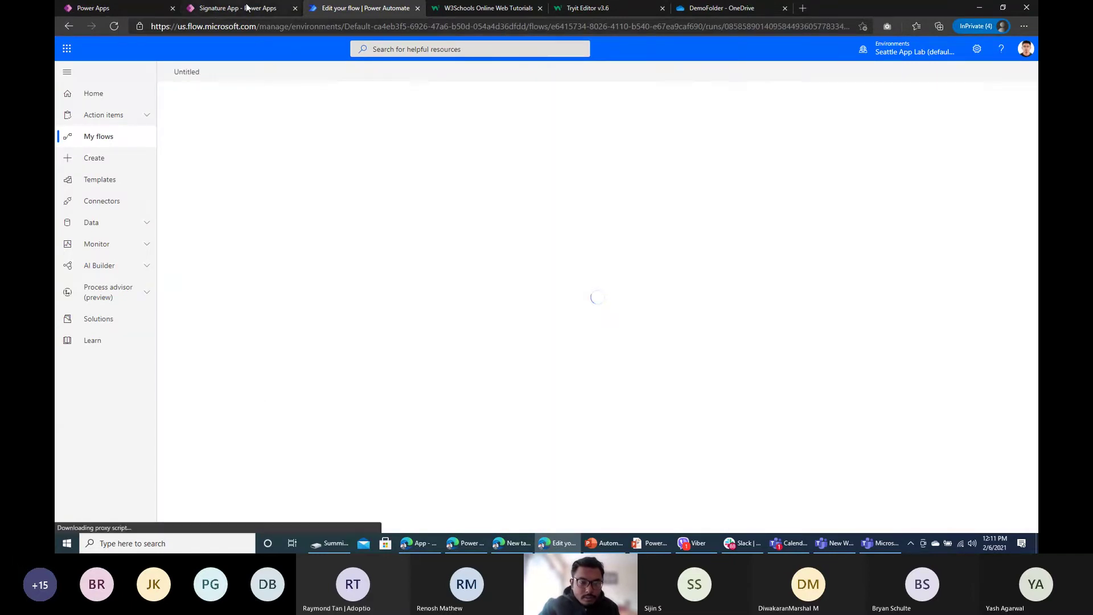
key("ctrl+shift+Tab")
Step: Preview the app with F5 and scroll the generated terms PDF to the signature
left_click(1019, 50)
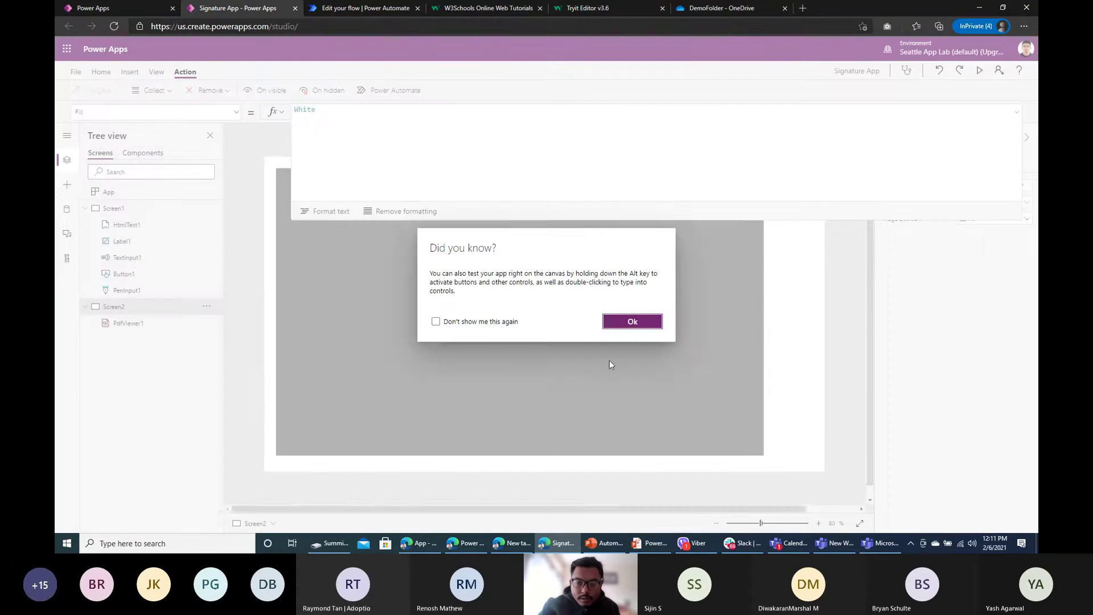
left_click(632, 322)
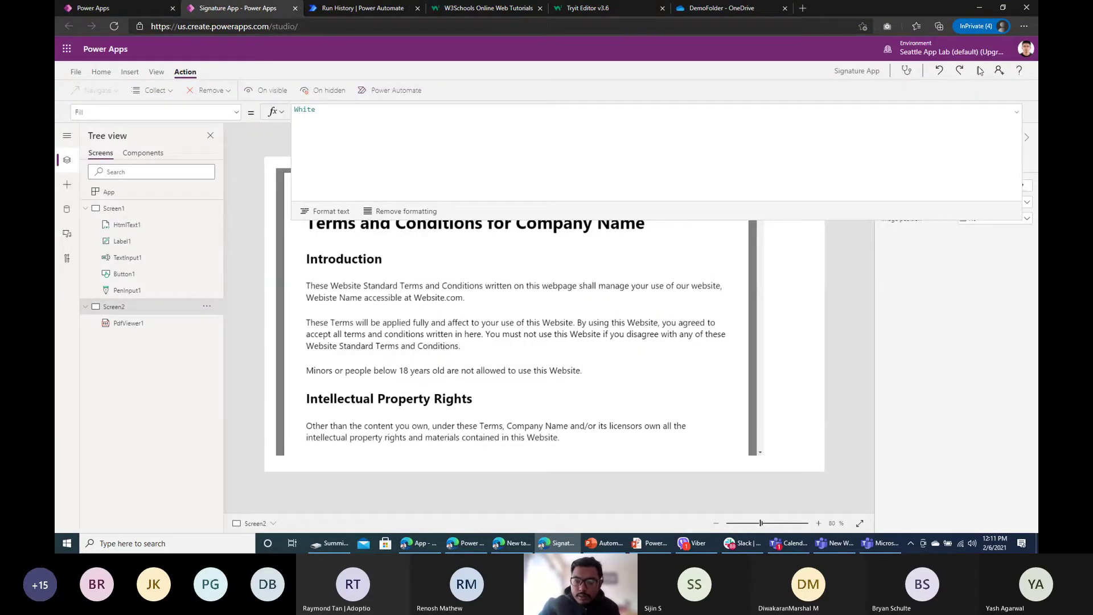
key("F5")
scroll(586, 317, "down", 15)
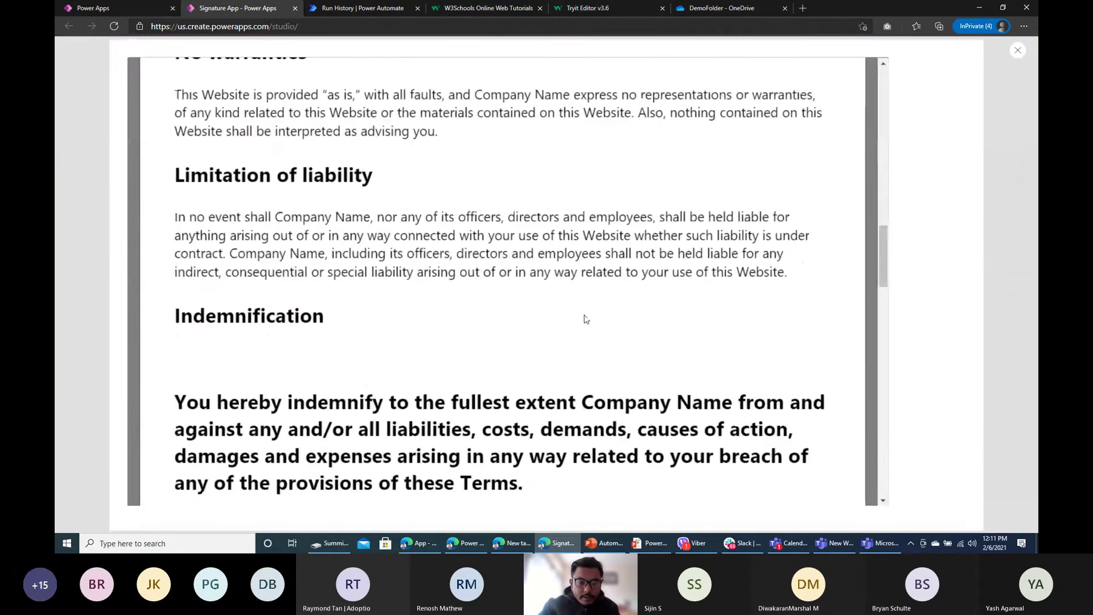
scroll(584, 315, "up", 10)
scroll(585, 316, "down", 15)
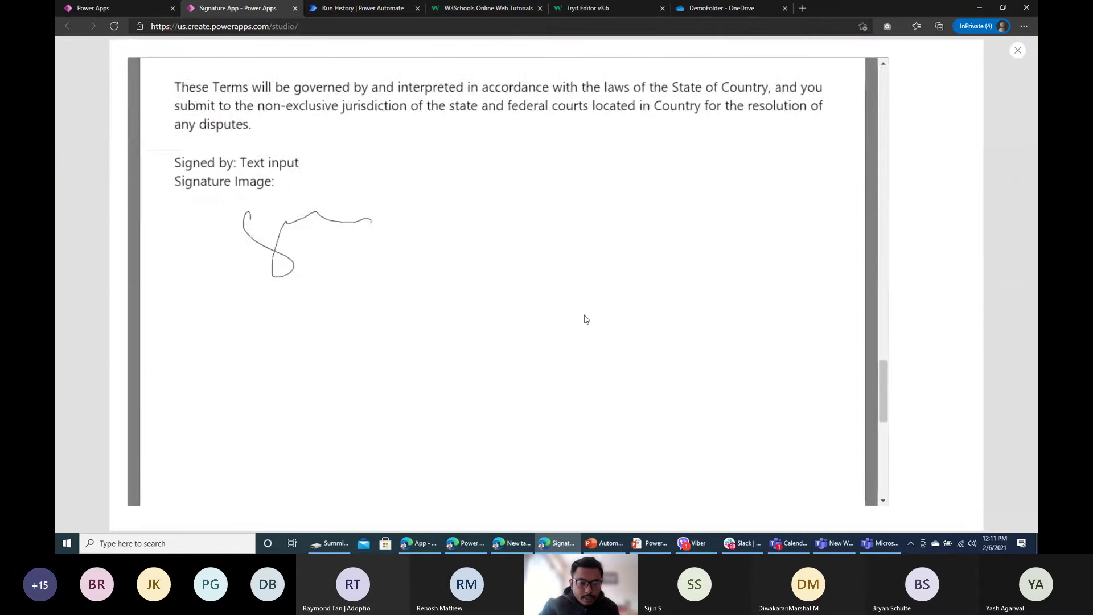
scroll(292, 285, "up", 15)
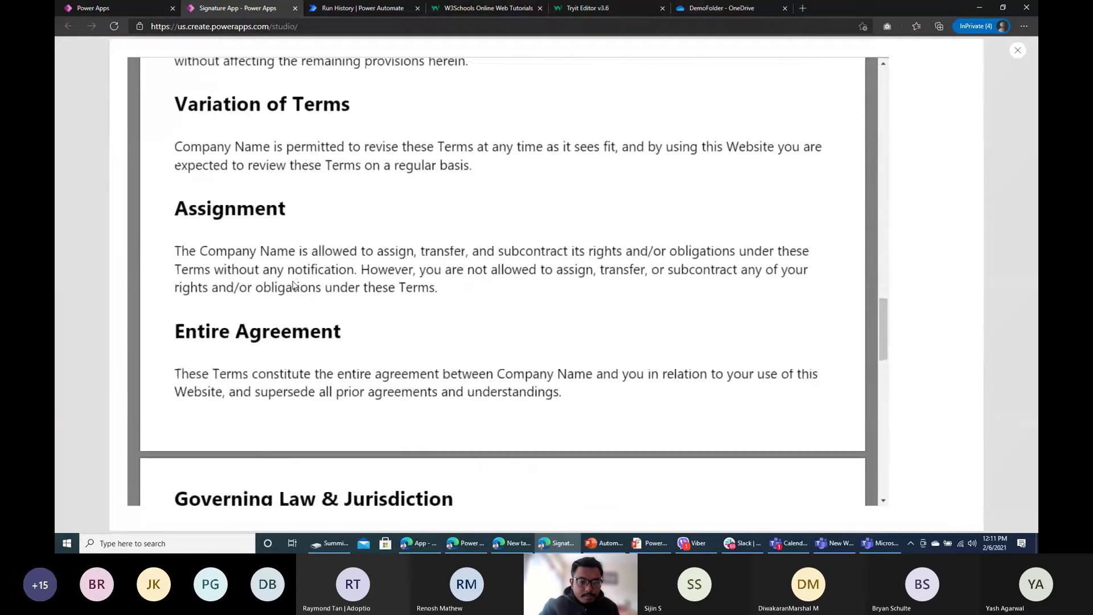
scroll(292, 285, "up", 6)
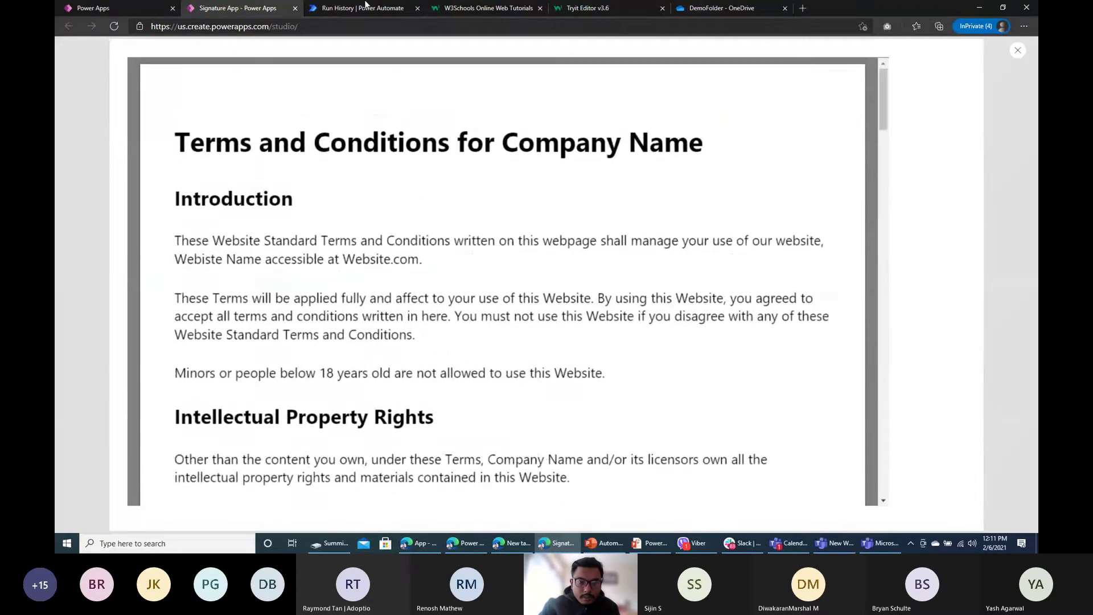
Step: Compare the flow run's step results with the PDF's final signature page
left_click(357, 8)
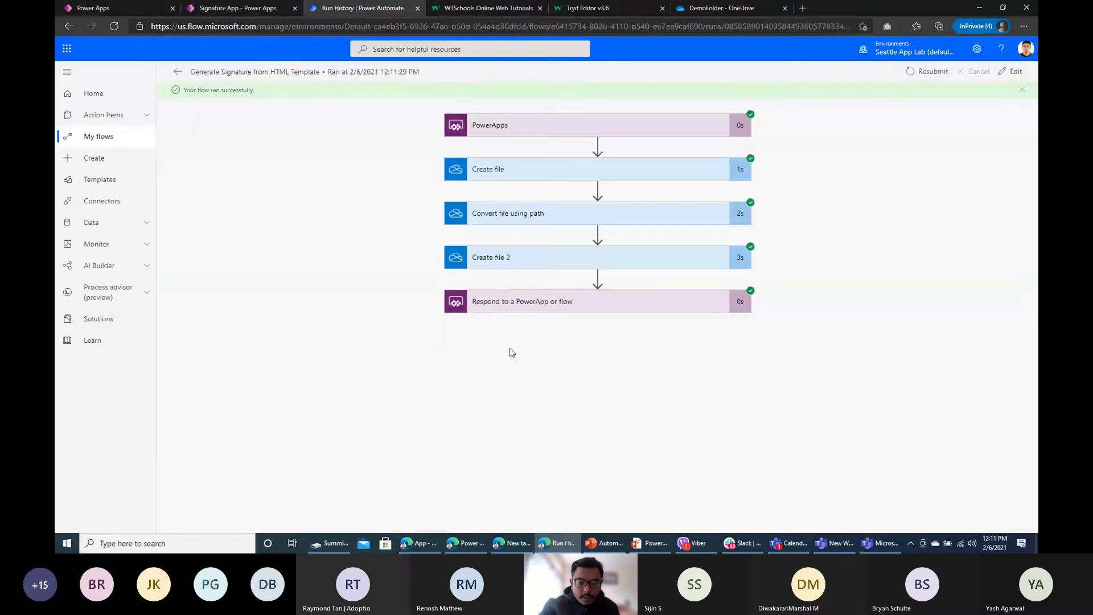
left_click(262, 9)
scroll(412, 342, "down", 15)
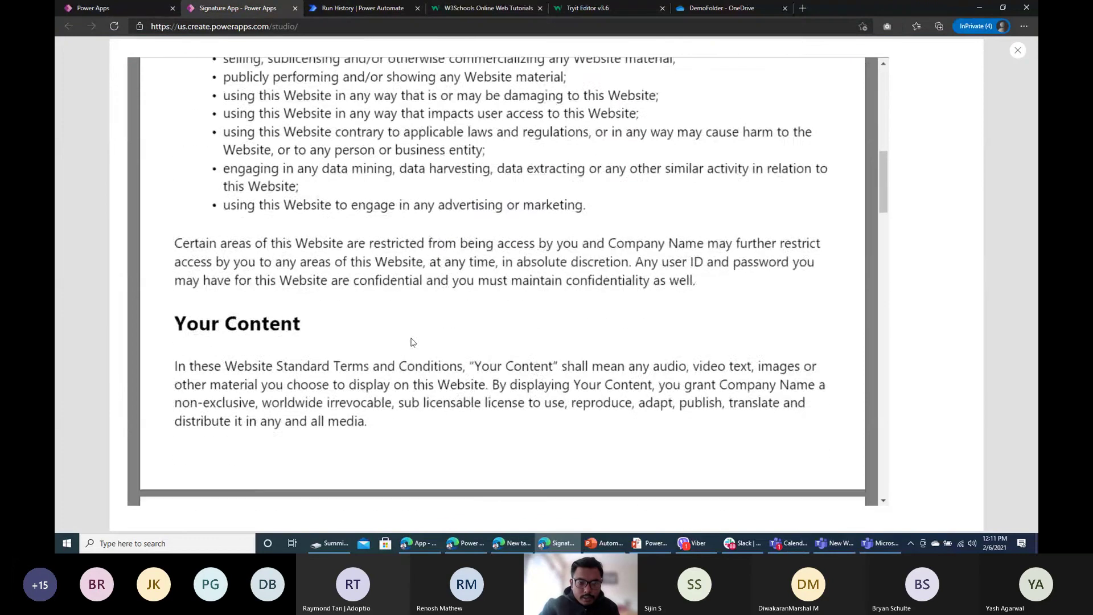
scroll(418, 354, "down", 8)
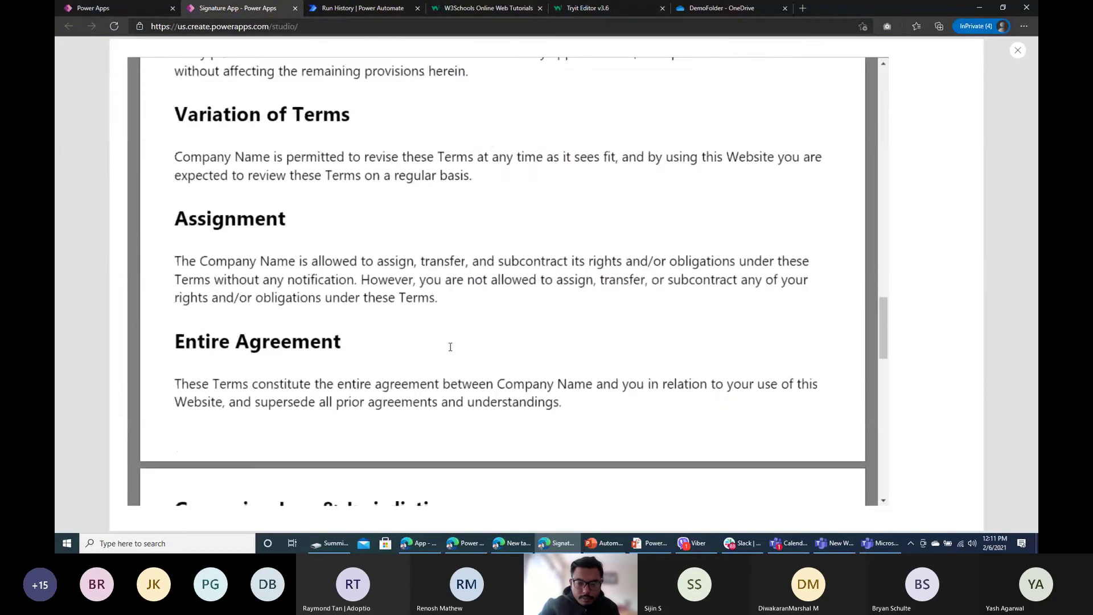
scroll(450, 347, "up", 8)
scroll(453, 351, "down", 12)
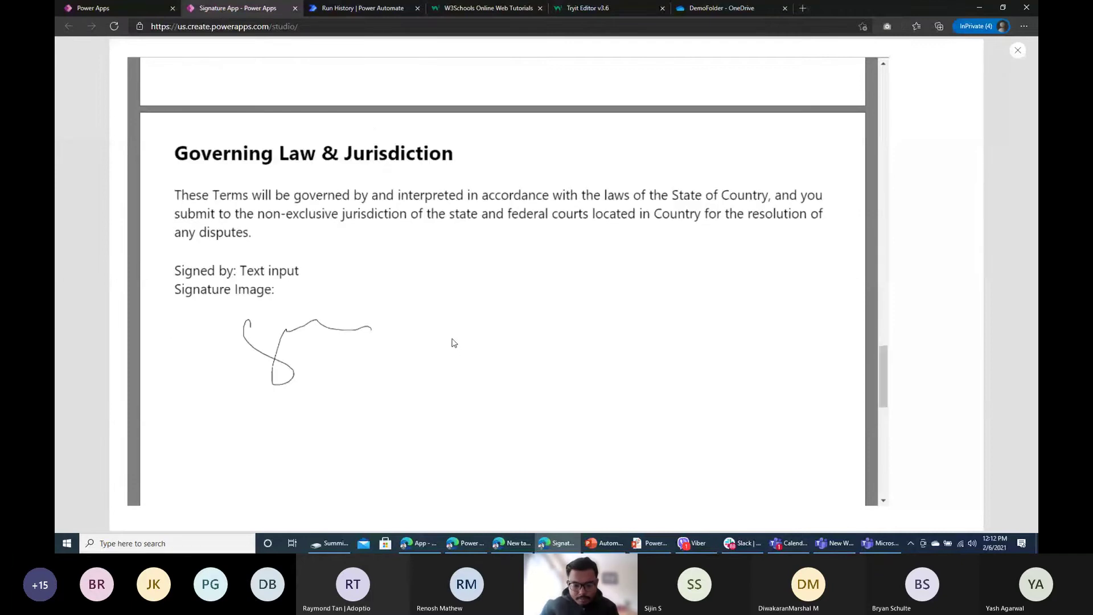
Step: Open the flow for editing from its run history and bring up File Explorer
left_click(336, 8)
left_click(1013, 71)
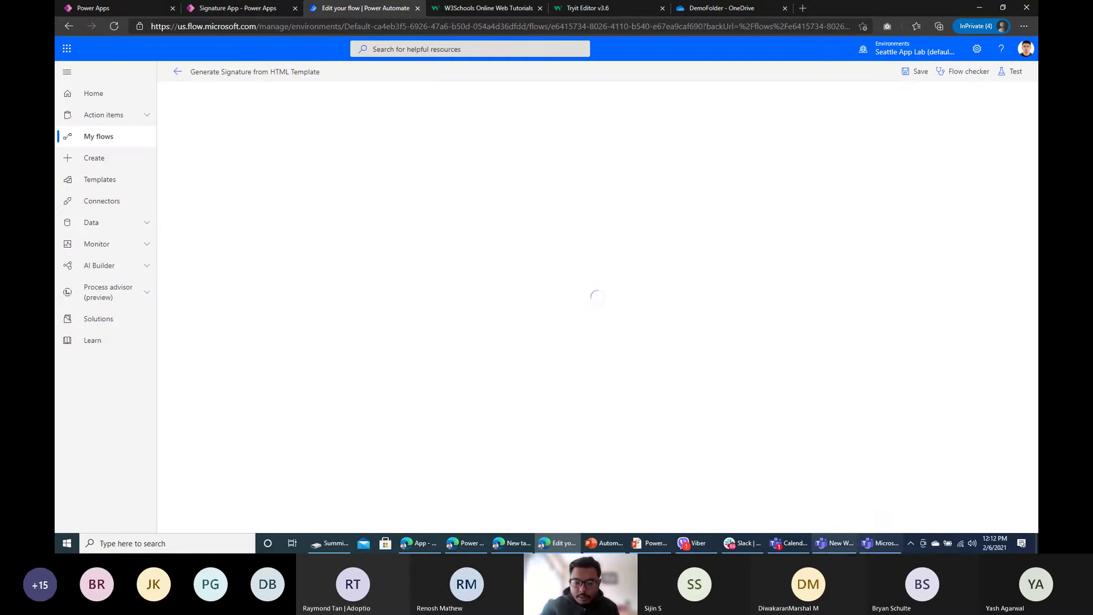
left_click(340, 549)
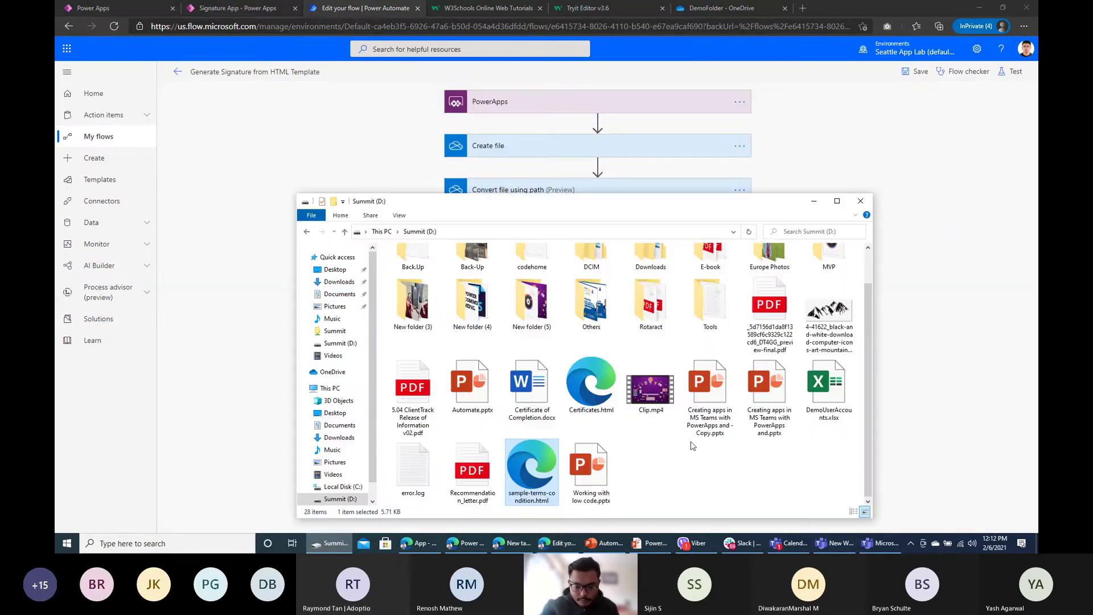
Step: Open Certificates.html's page source in Edge, copy all of it, and return to the flow
double_click(601, 382)
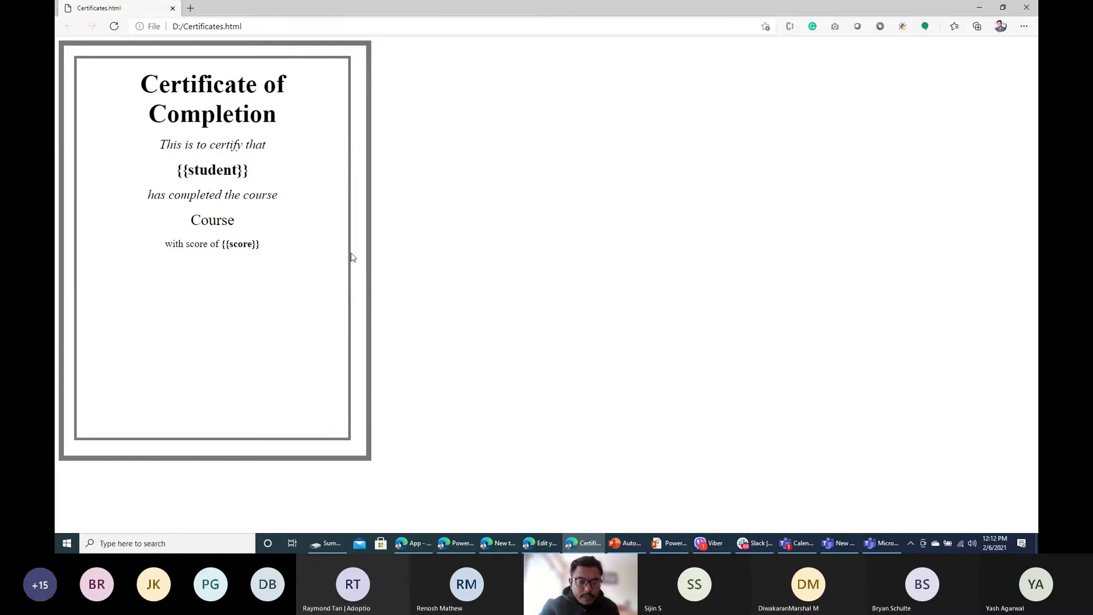
right_click(500, 218)
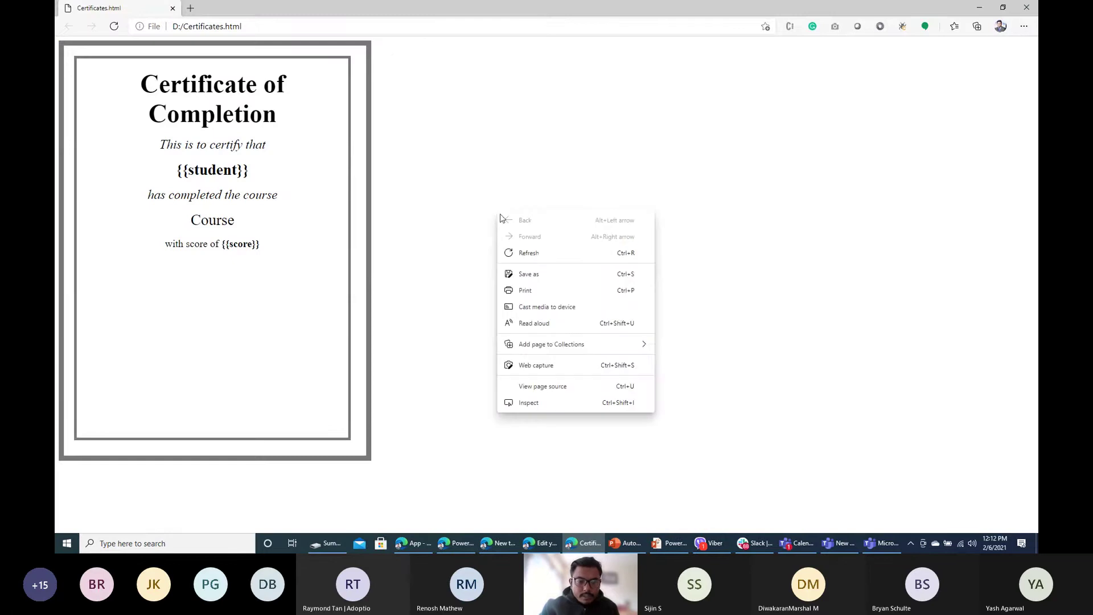
left_click(556, 386)
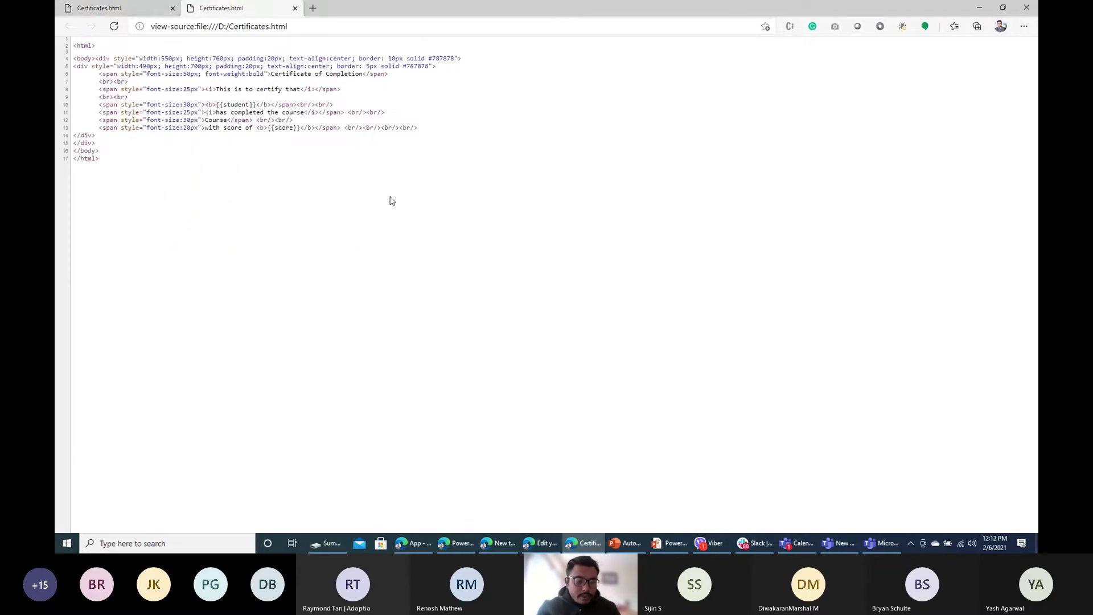
key("ctrl+a")
key("ctrl+c")
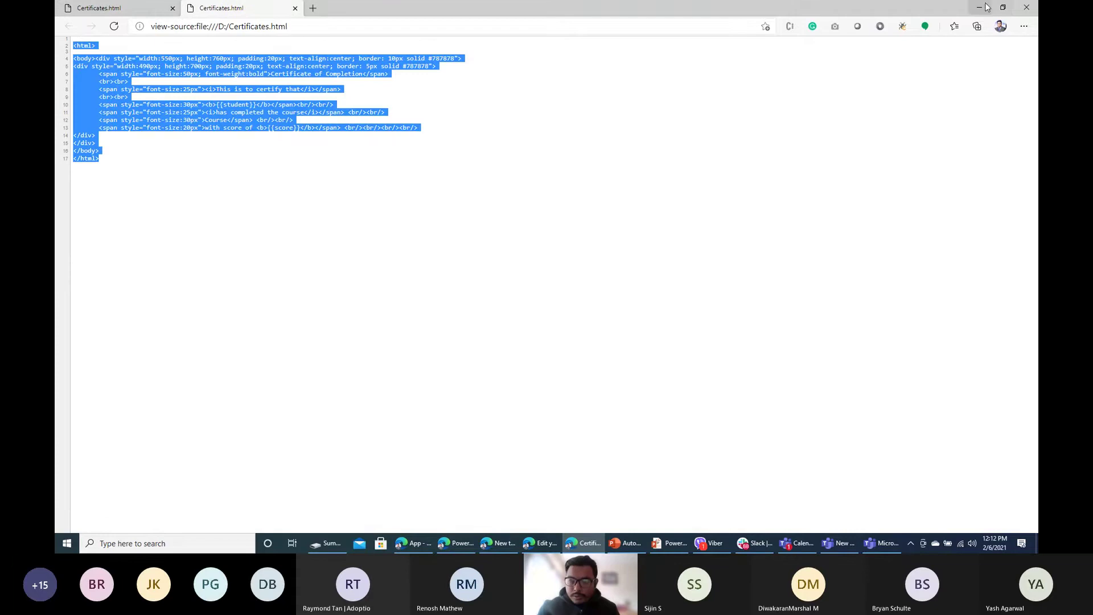
left_click(979, 7)
left_click(825, 183)
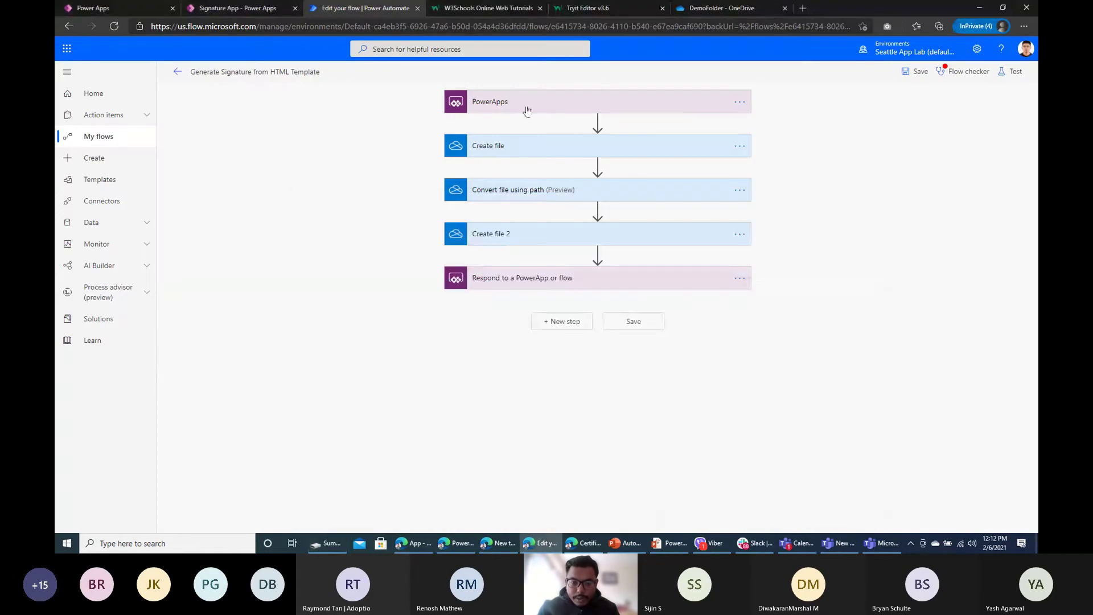
Step: Replace the Create file step's File Content with the certificate HTML and delete {{student}}
left_click(529, 147)
left_click(620, 287)
key("ctrl+a")
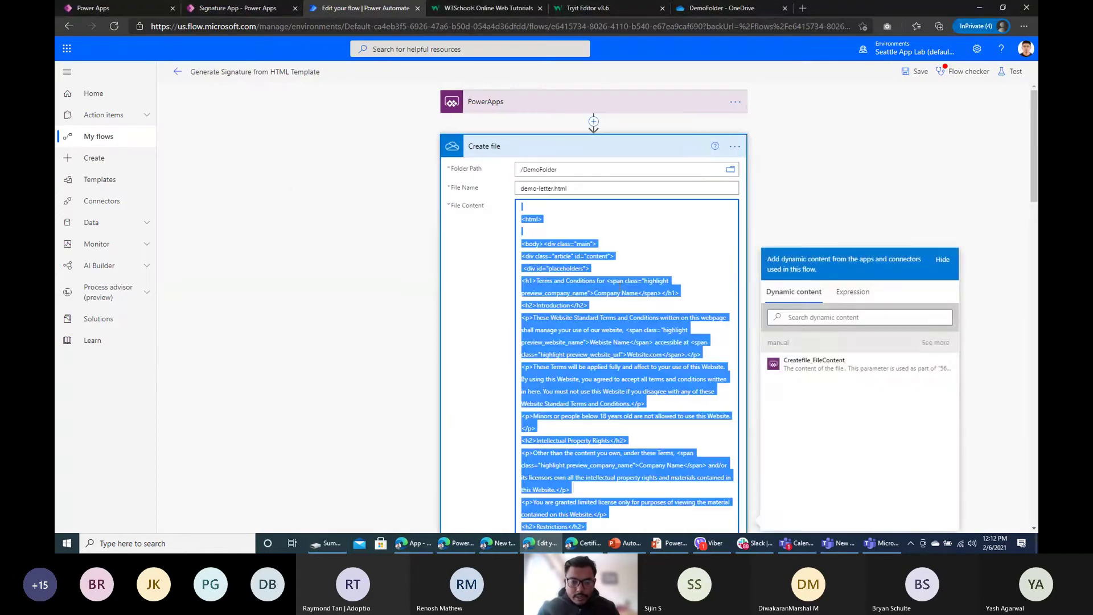
key("ctrl+v")
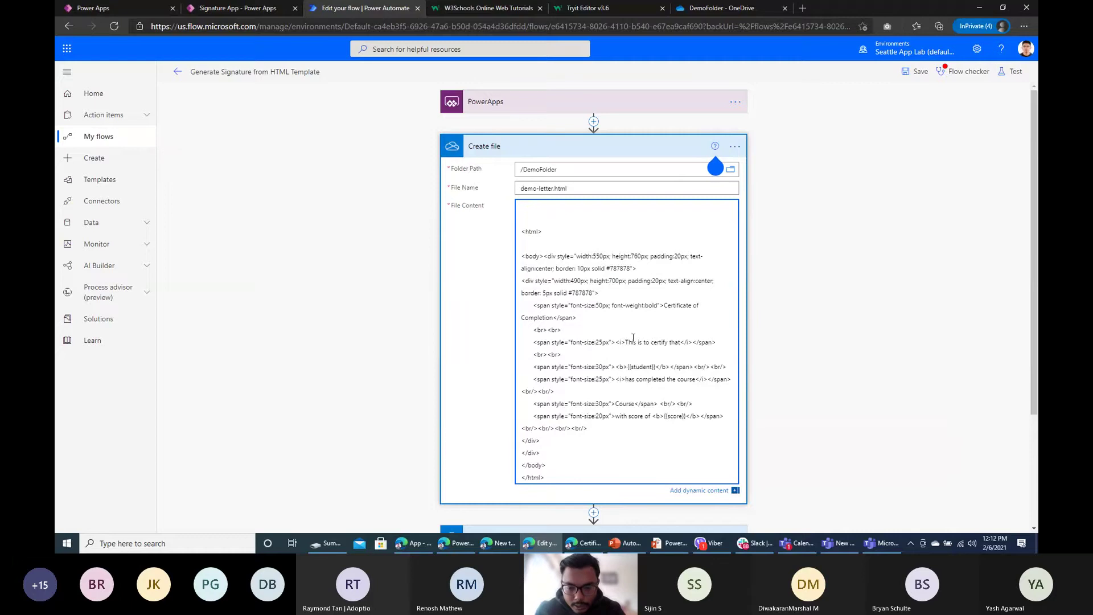
double_click(637, 368)
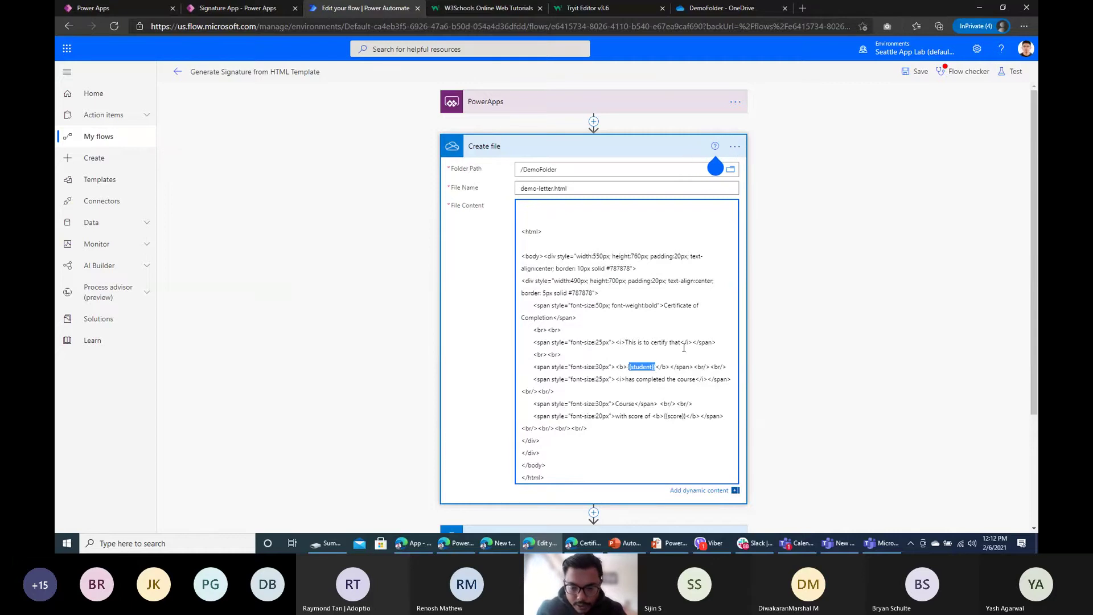
key("BackSpace")
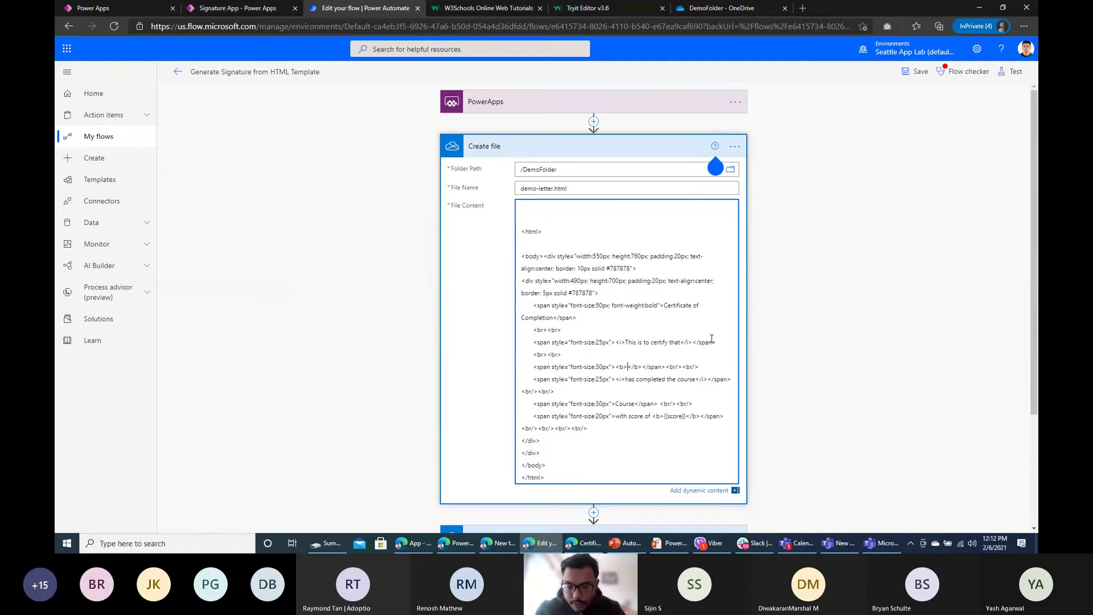
Step: Insert Createfile_FileContent inside the bold name tags and as an img src, then save
scroll(712, 338, "down", 2)
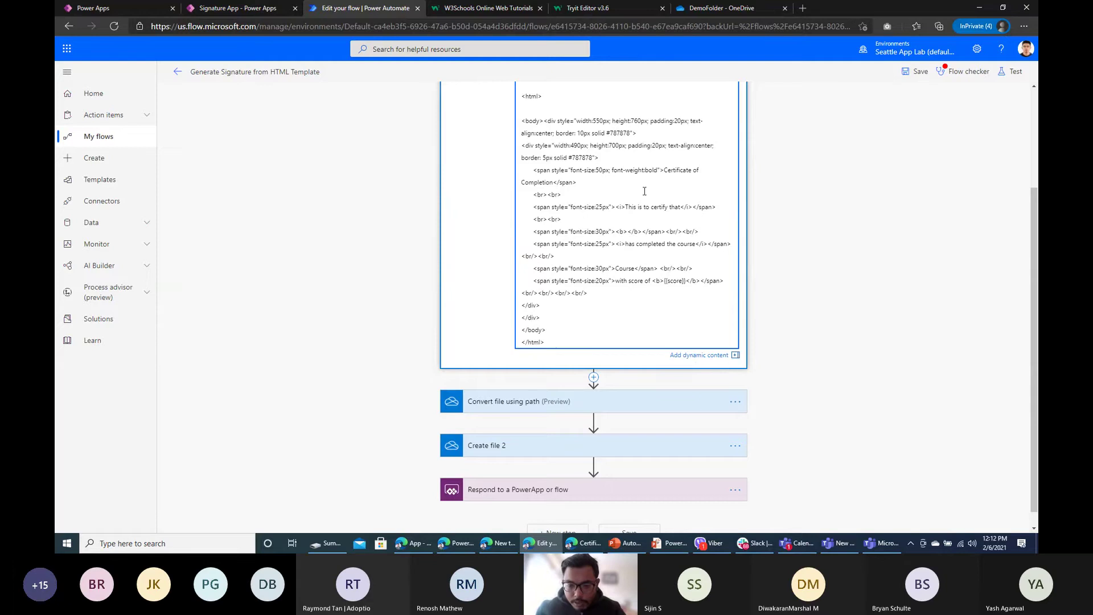
left_click(713, 358)
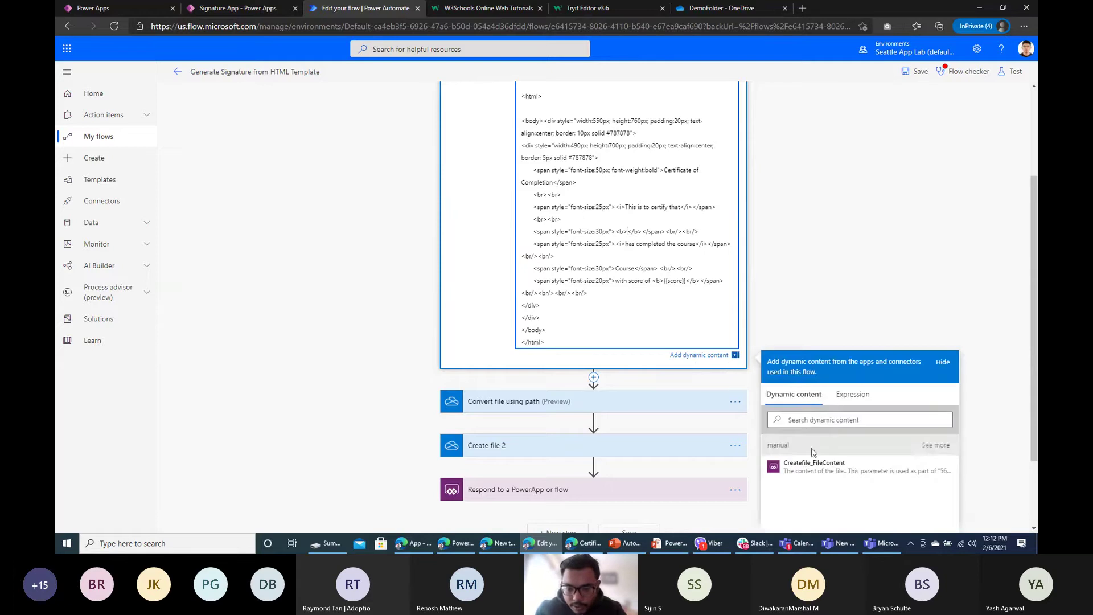
left_click(934, 444)
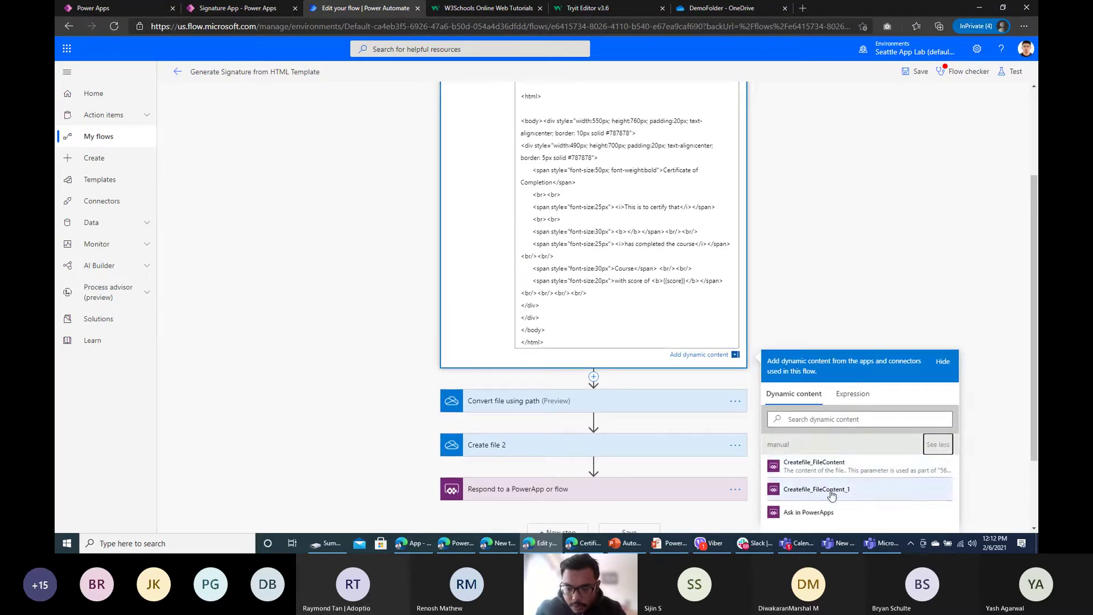
left_click(820, 466)
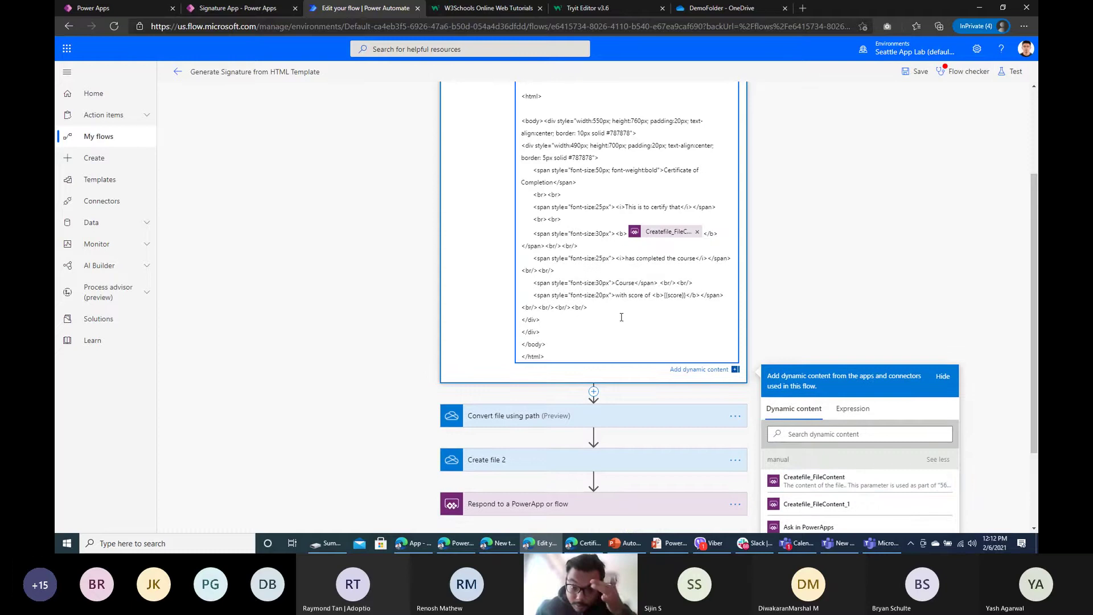
key("Return")
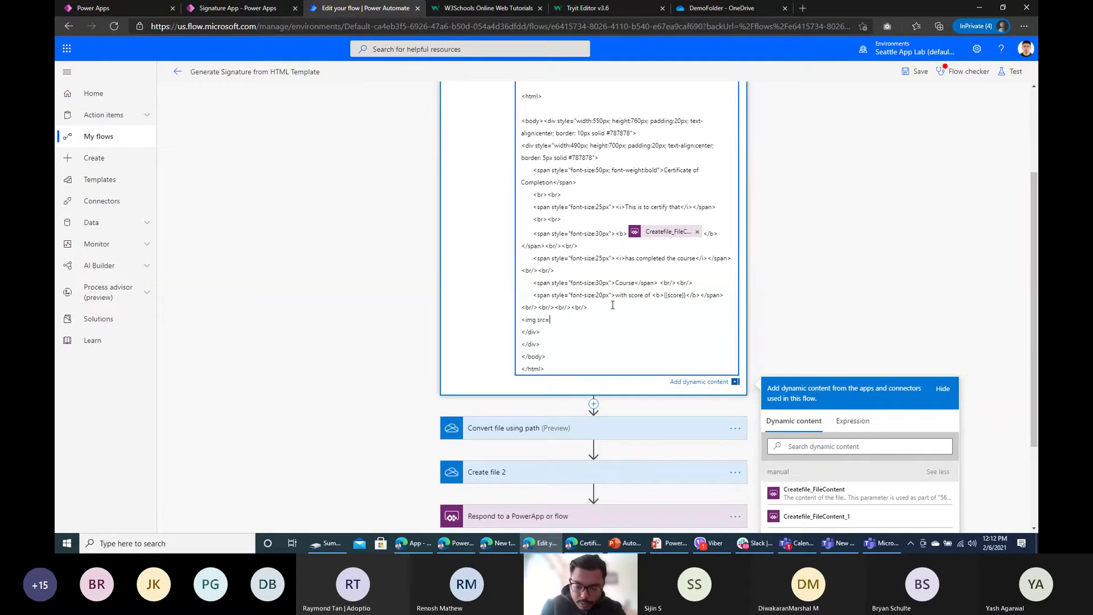
left_click(890, 517)
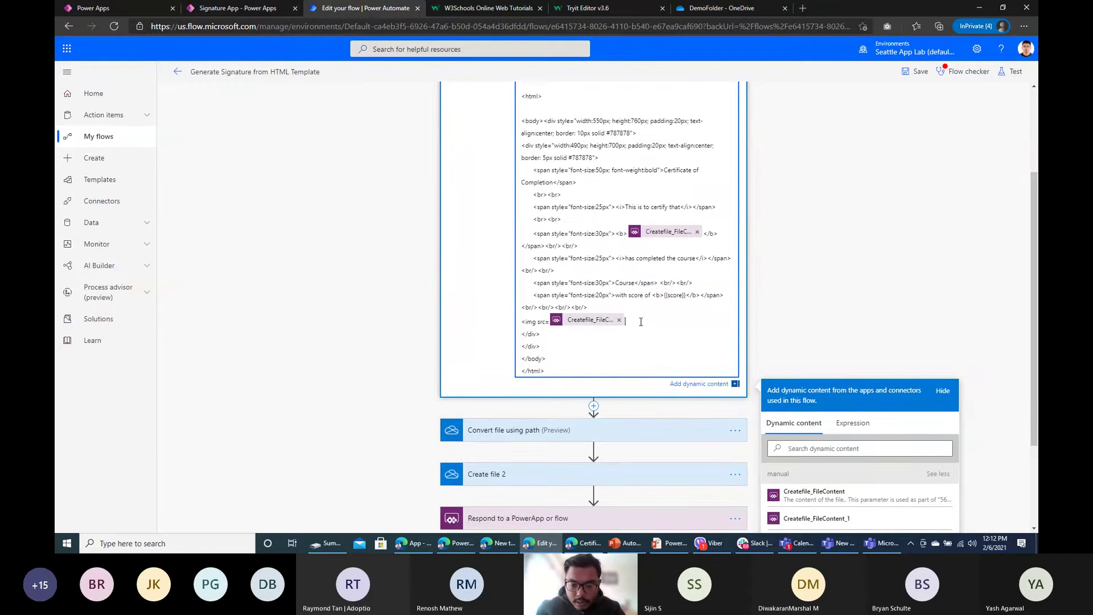
left_click(923, 78)
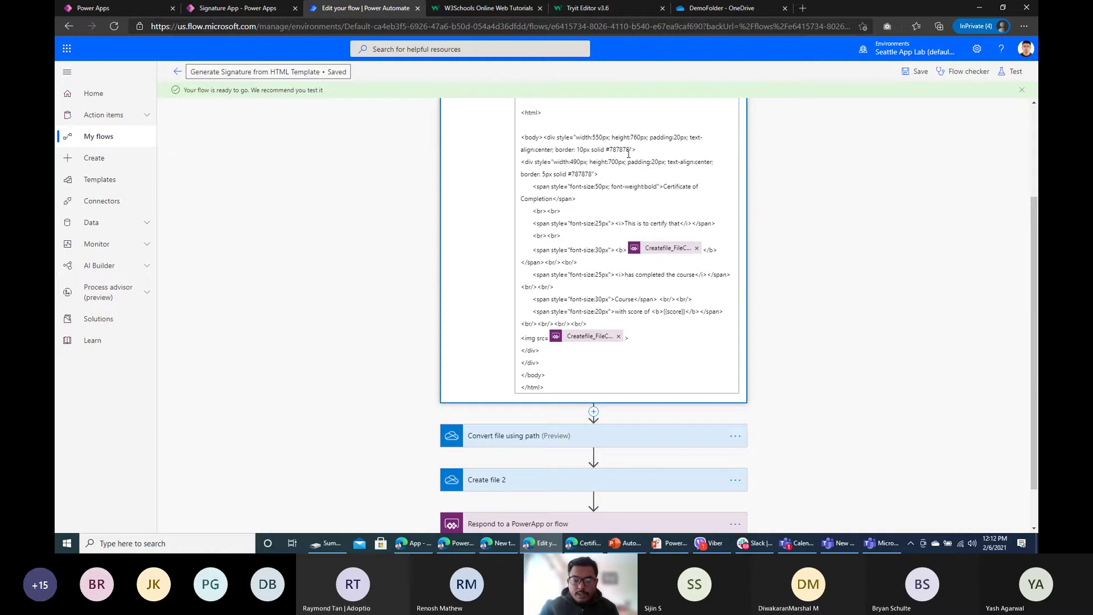
scroll(629, 154, "down", 1)
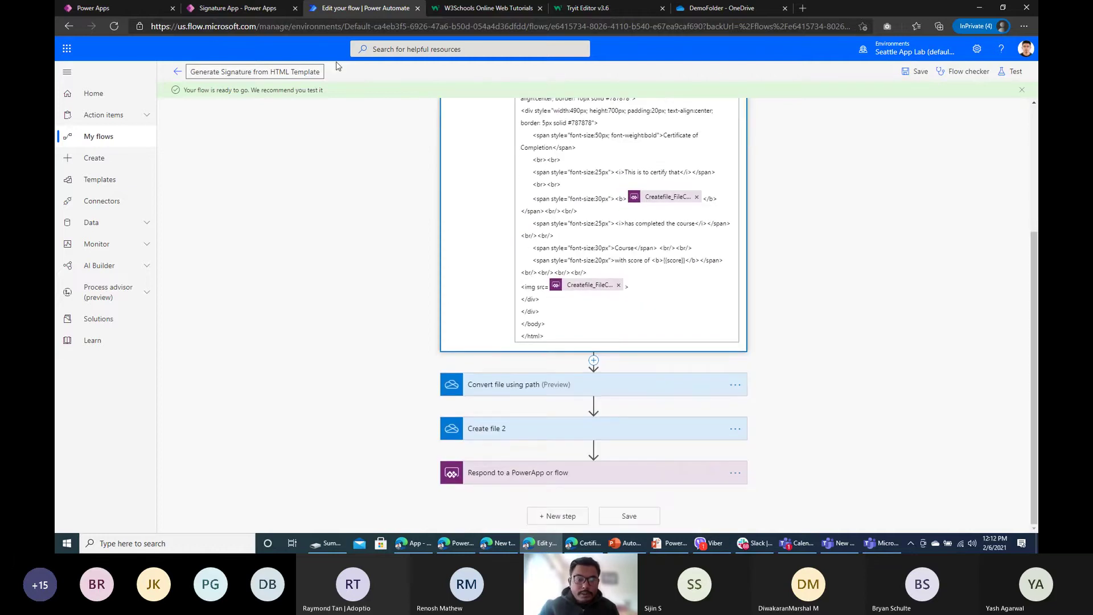
Step: Return to the Signature App and start a preview from Screen1
left_click(281, 8)
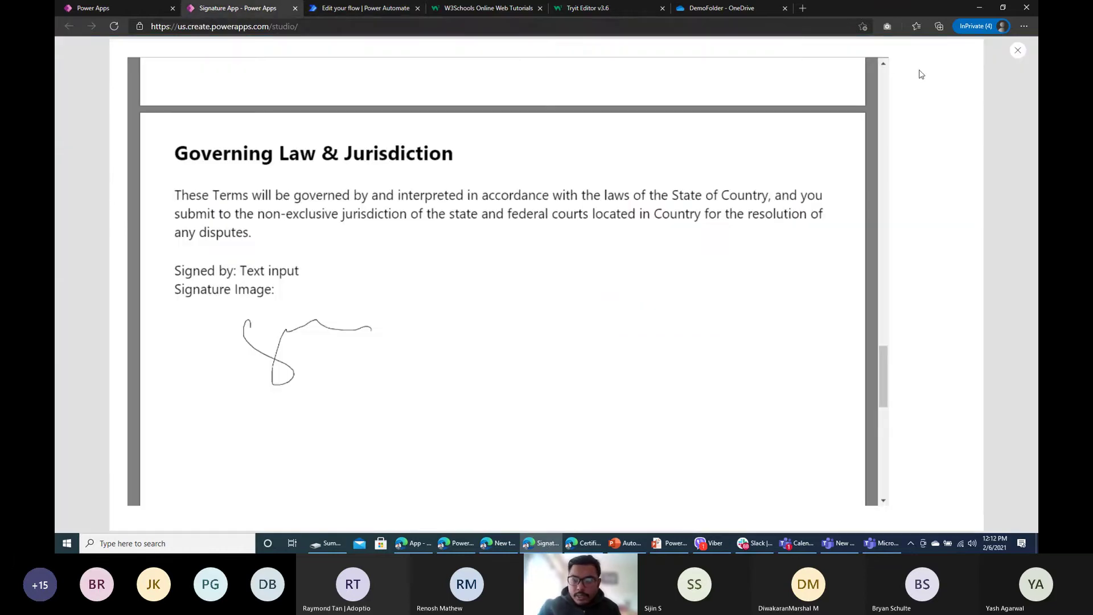
left_click(1017, 52)
left_click(620, 322)
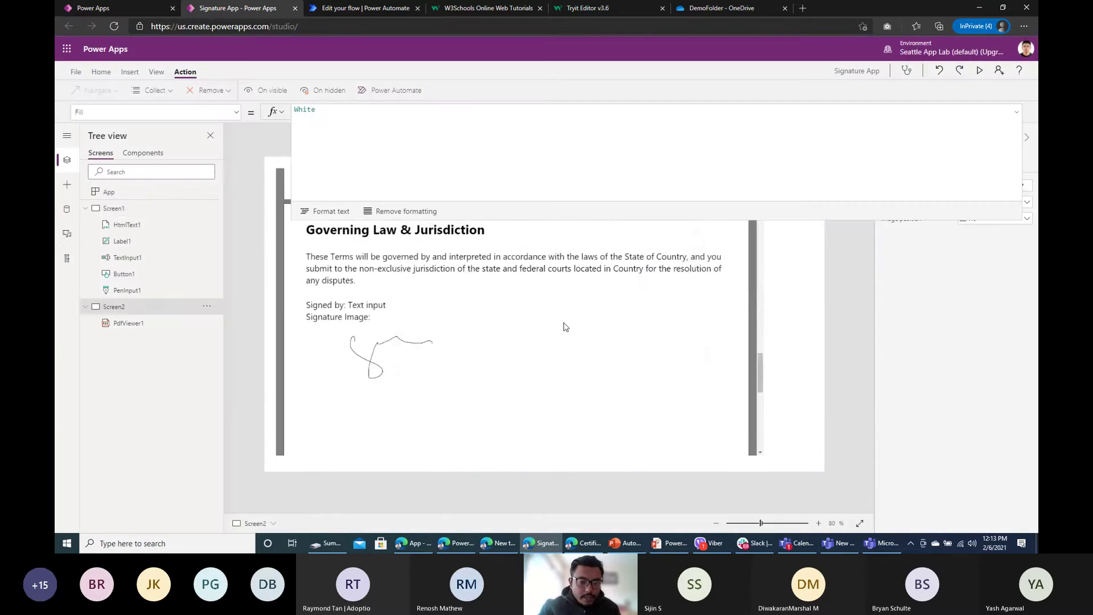
left_click(114, 208)
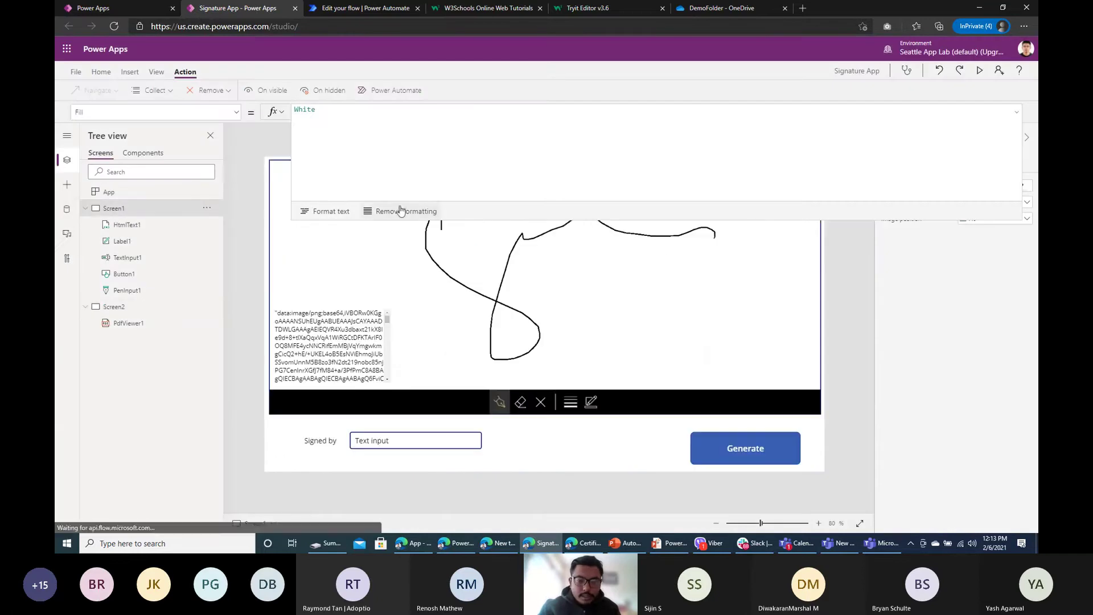
left_click(979, 72)
Step: Clear and redraw the signature, generate the certificate, and scroll through the PDF
left_click(541, 422)
mouse_move(399, 356)
left_mouse_down()
mouse_move(397, 334)
mouse_move(347, 286)
mouse_move(877, 120)
left_mouse_up()
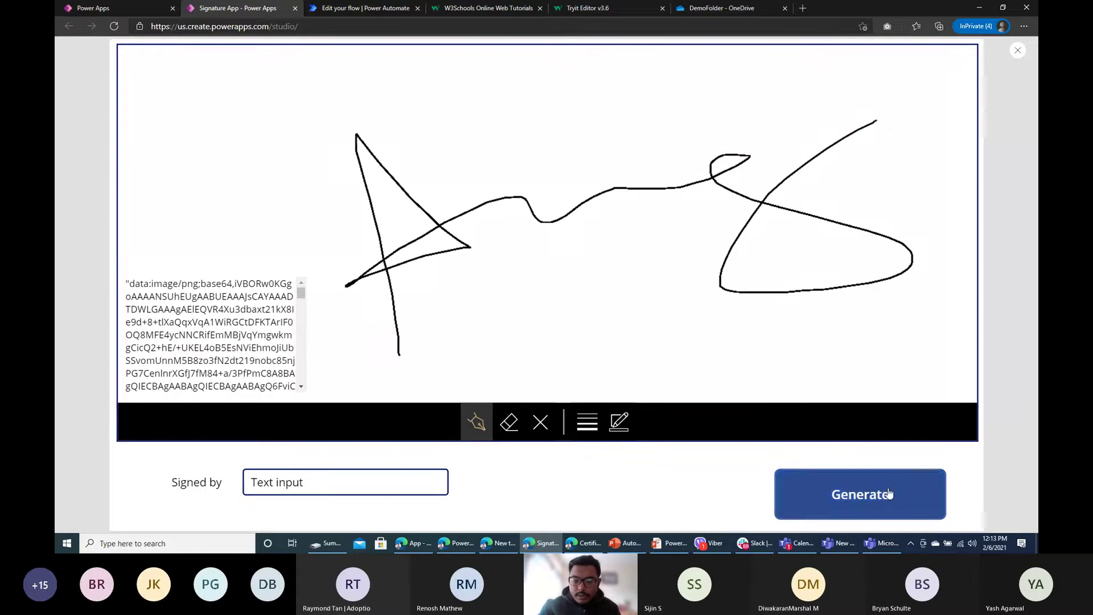
left_click(889, 493)
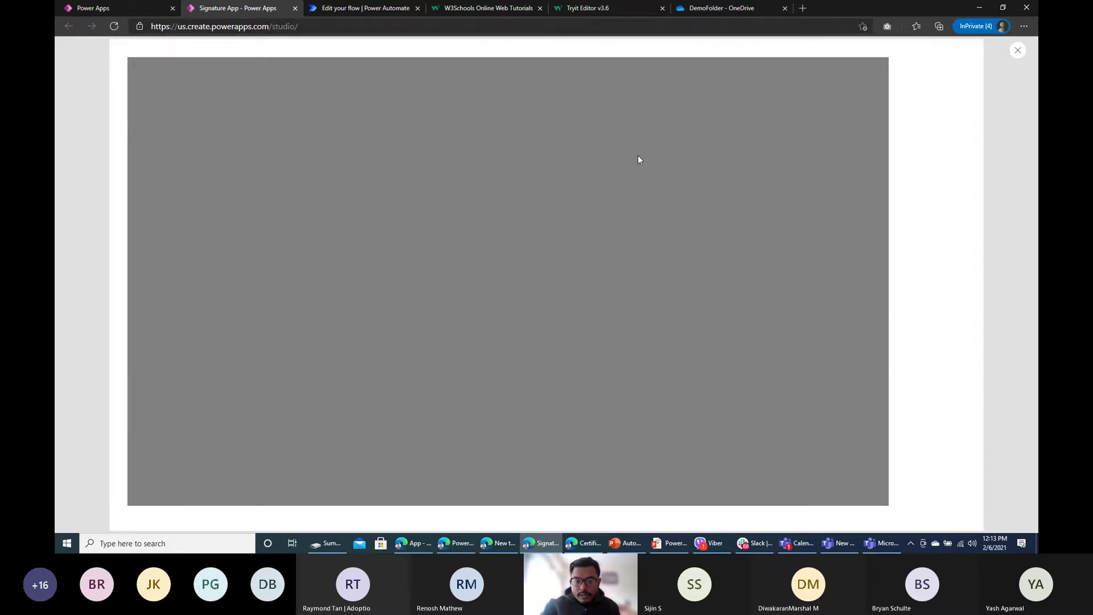
scroll(588, 249, "down", 10)
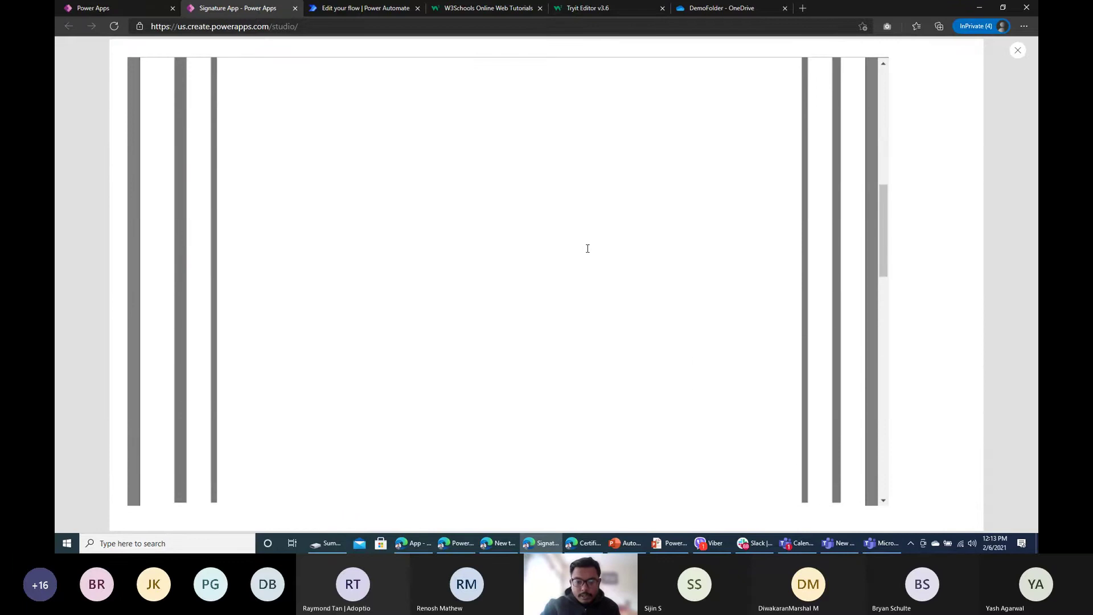
scroll(588, 248, "down", 5)
scroll(657, 238, "down", 1)
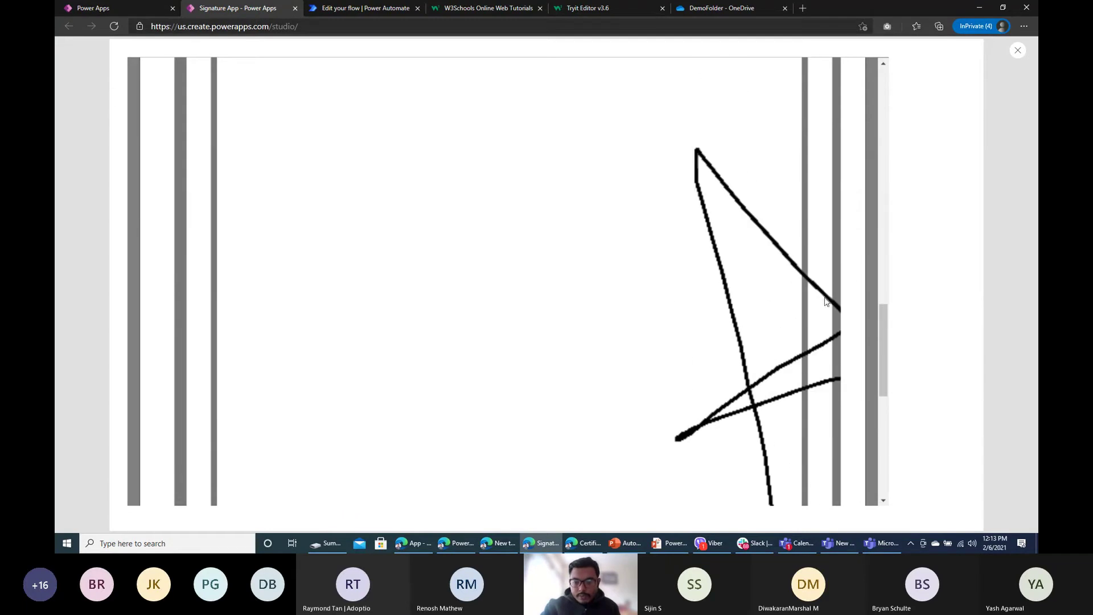
scroll(354, 245, "up", 10)
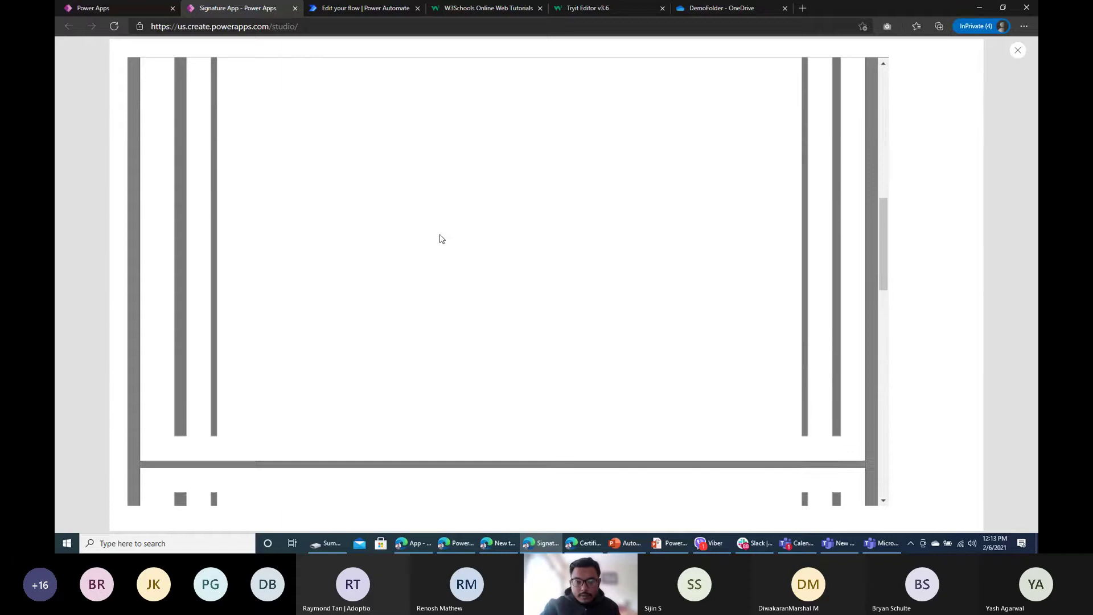
left_click(342, 8)
Step: Add width='200px' to the certificate HTML's img tag and save the flow
left_click(537, 286)
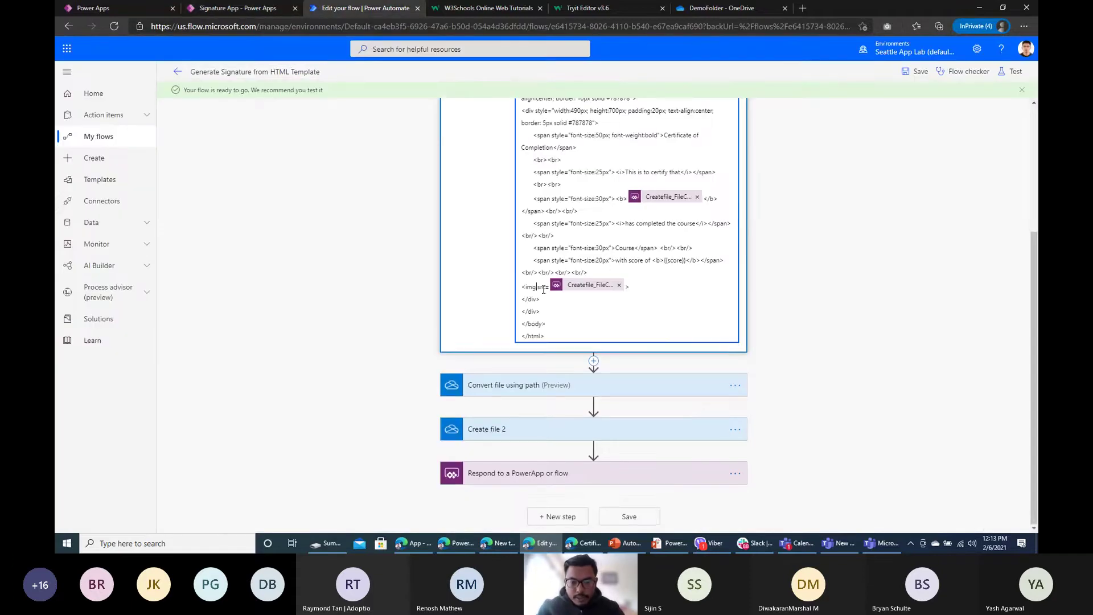
left_click_drag(657, 284, 469, 288)
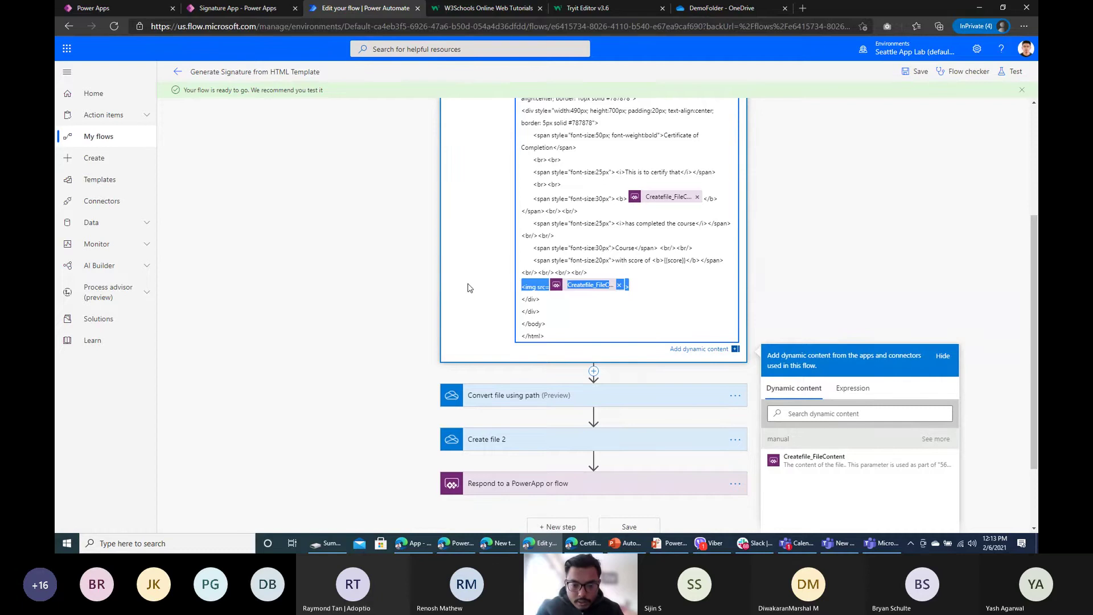
left_click(538, 287)
type("widt")
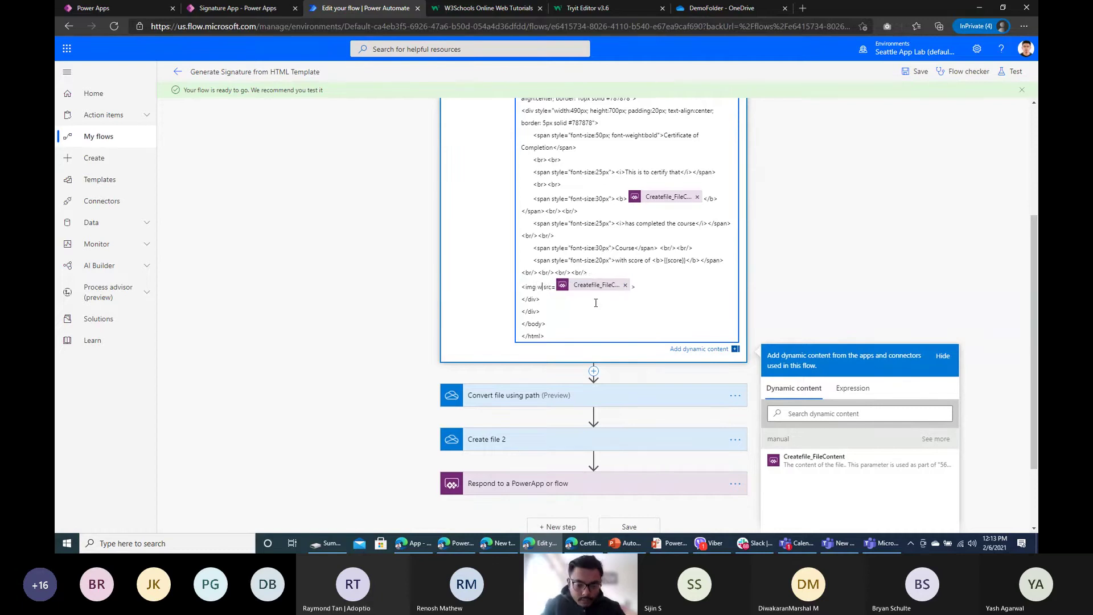
type("h='")
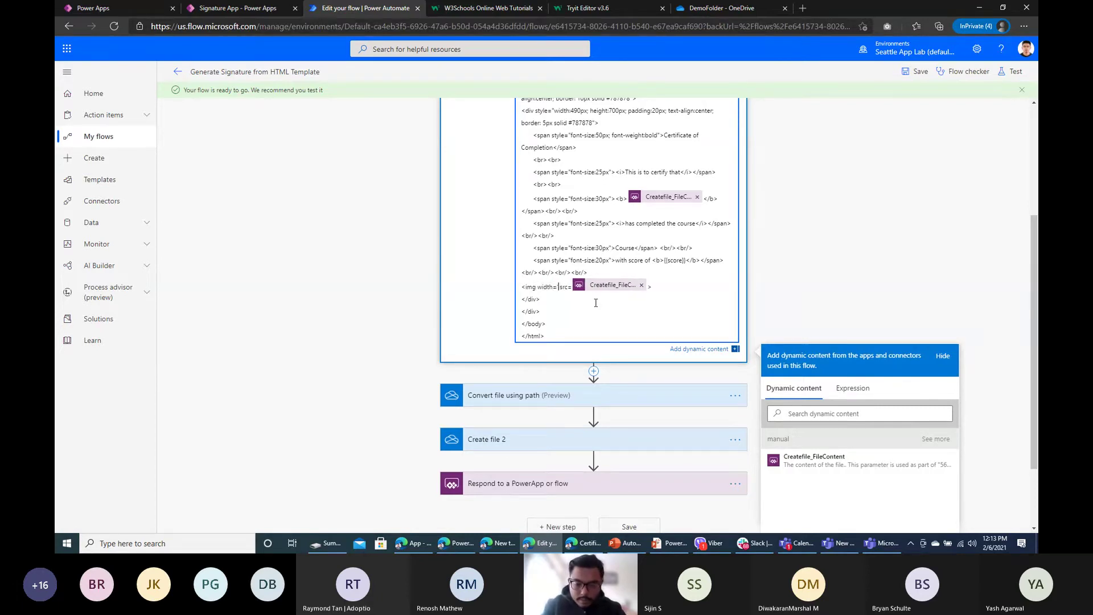
type("200")
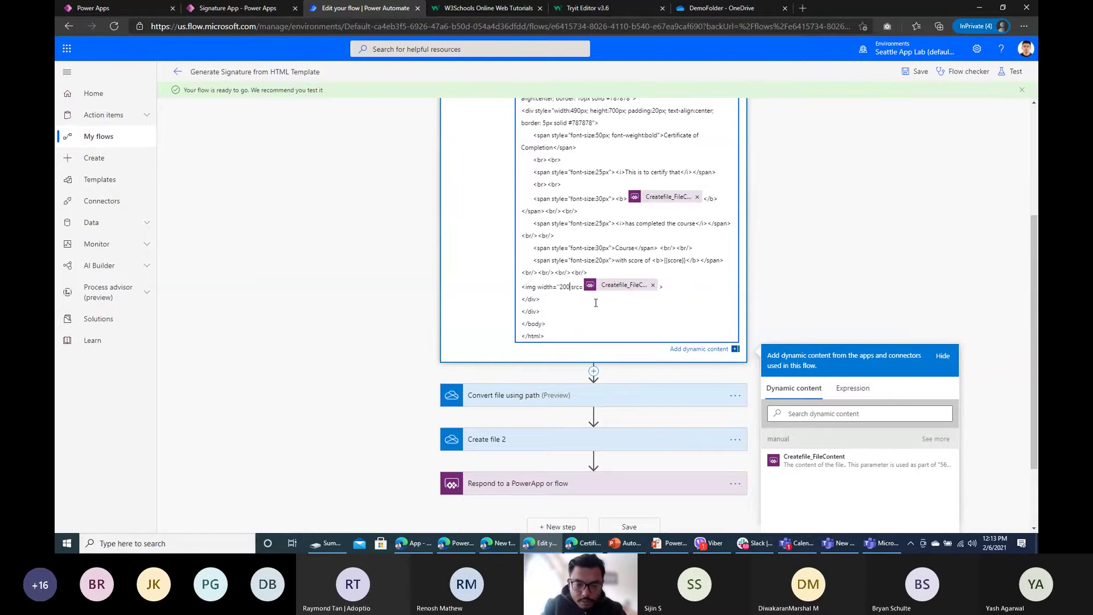
key("BackSpace")
key("BackSpace")
key("BackSpace")
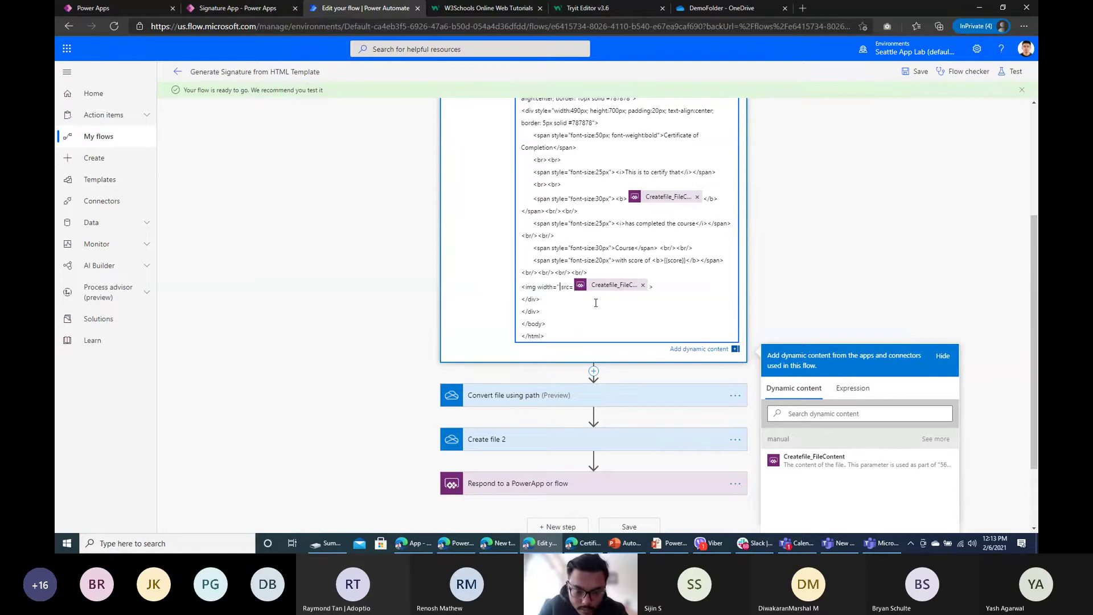
type("200")
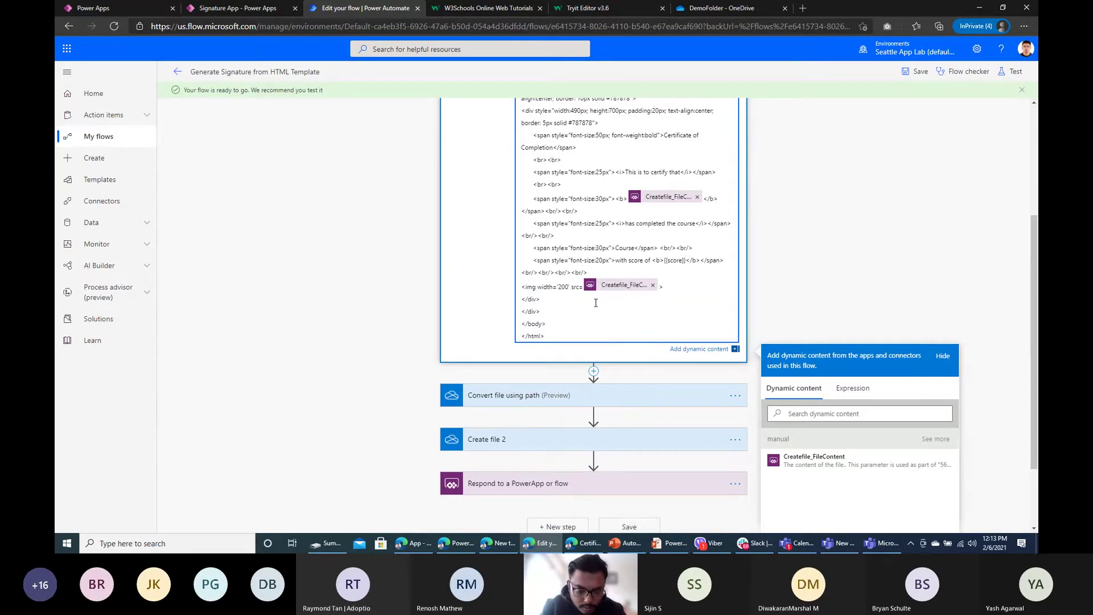
type("px")
left_click(918, 72)
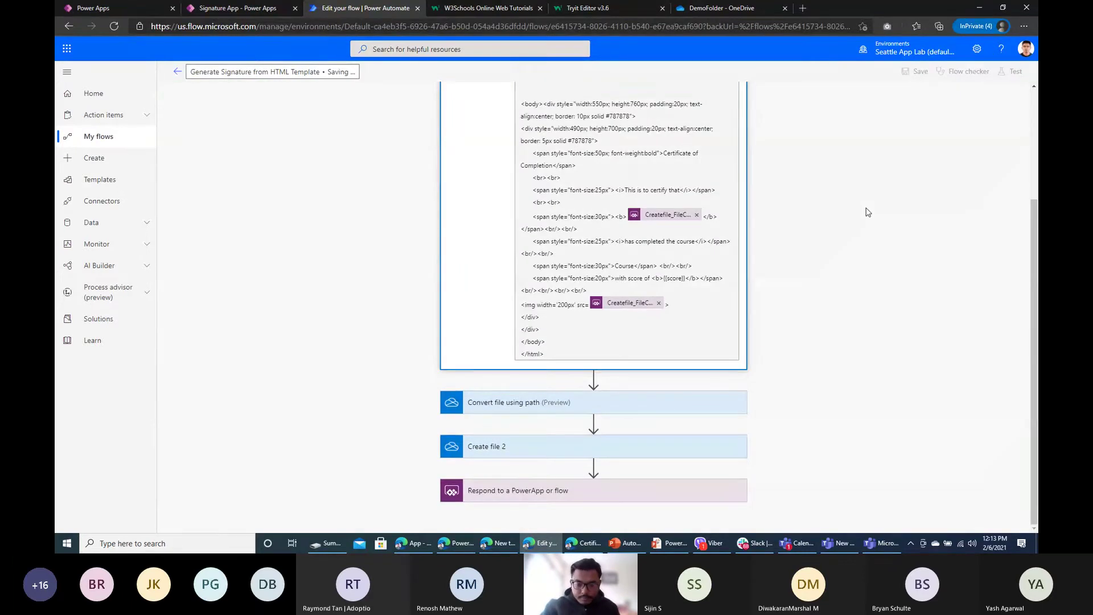
Step: Rerun the app from Screen1 and scroll the regenerated certificate with its smaller signature
left_click(208, 9)
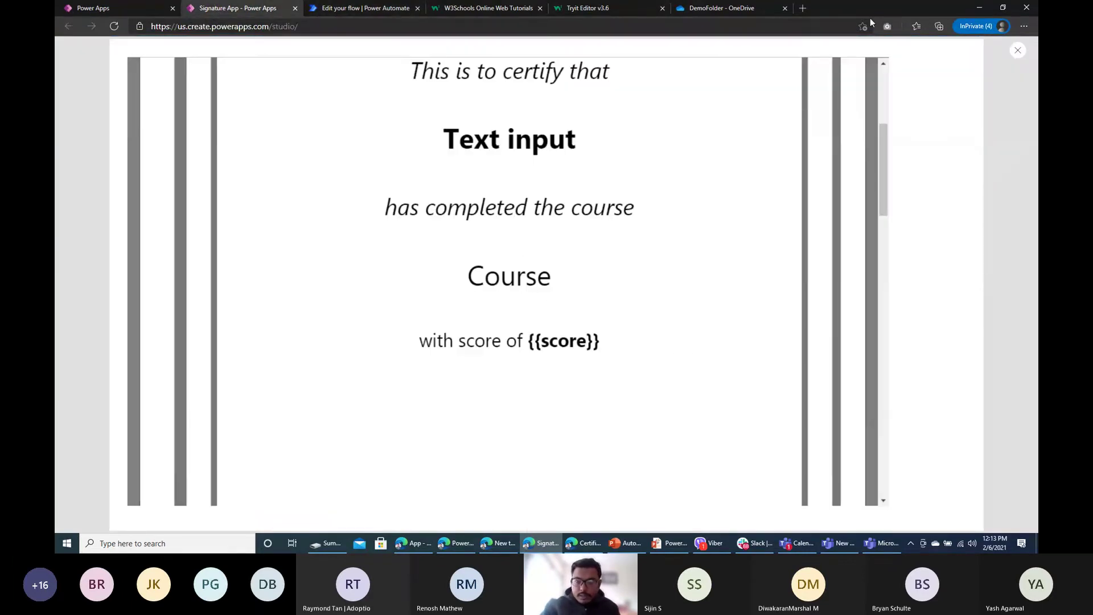
left_click(1015, 51)
left_click(643, 320)
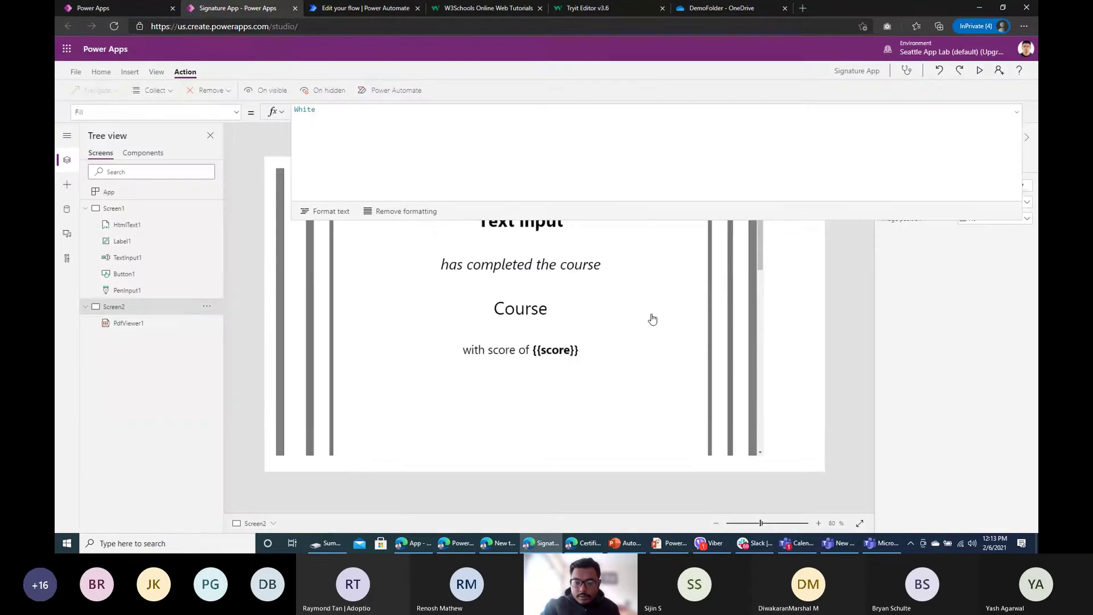
left_click(143, 209)
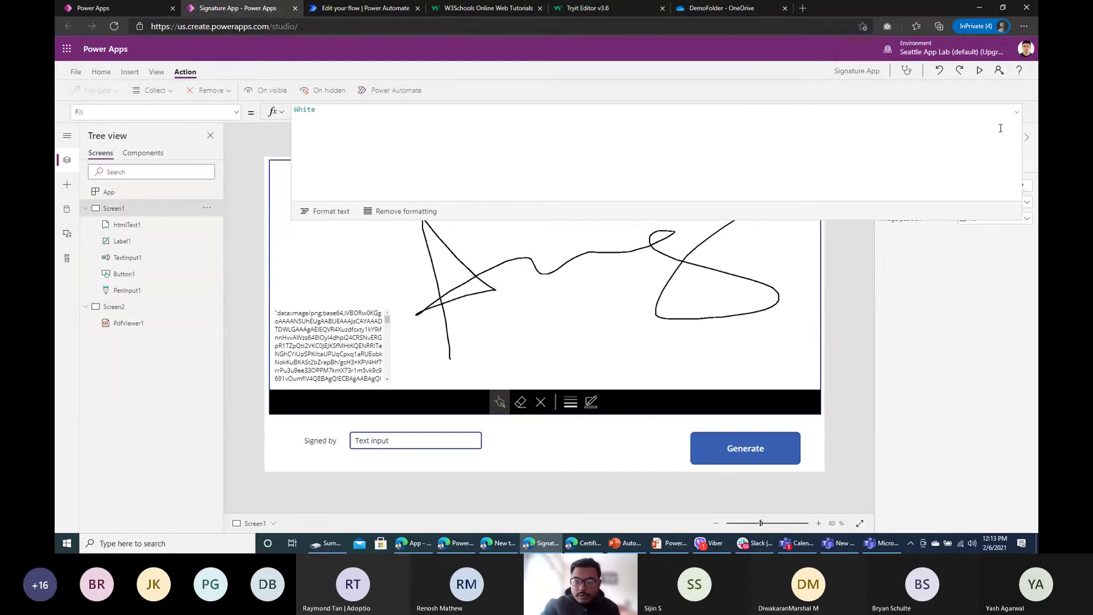
left_click(981, 72)
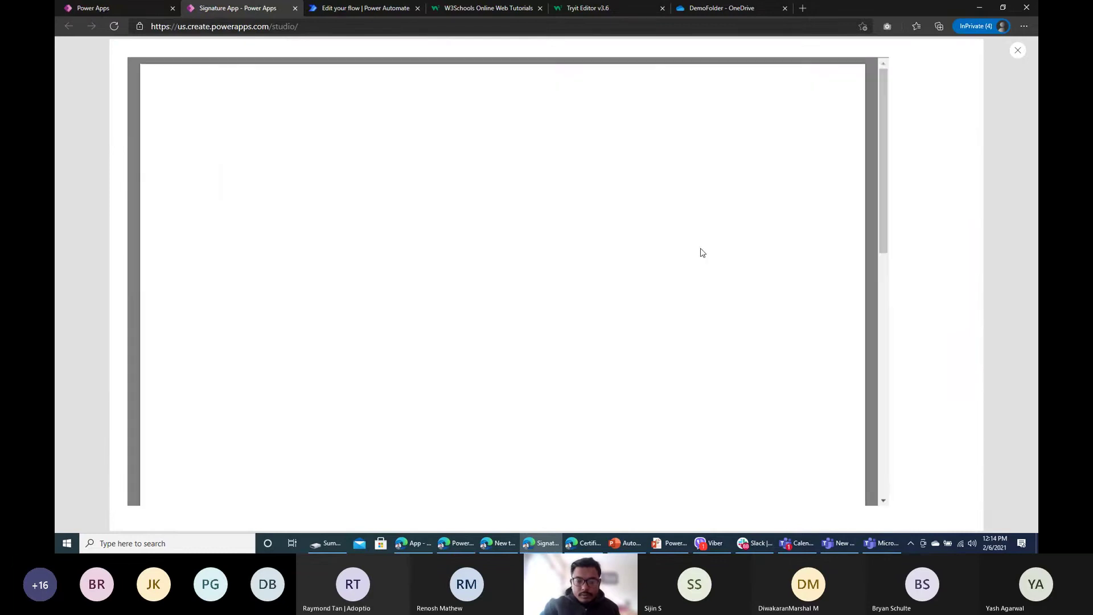
scroll(598, 348, "down", 9)
scroll(445, 349, "up", 4)
scroll(505, 353, "down", 4)
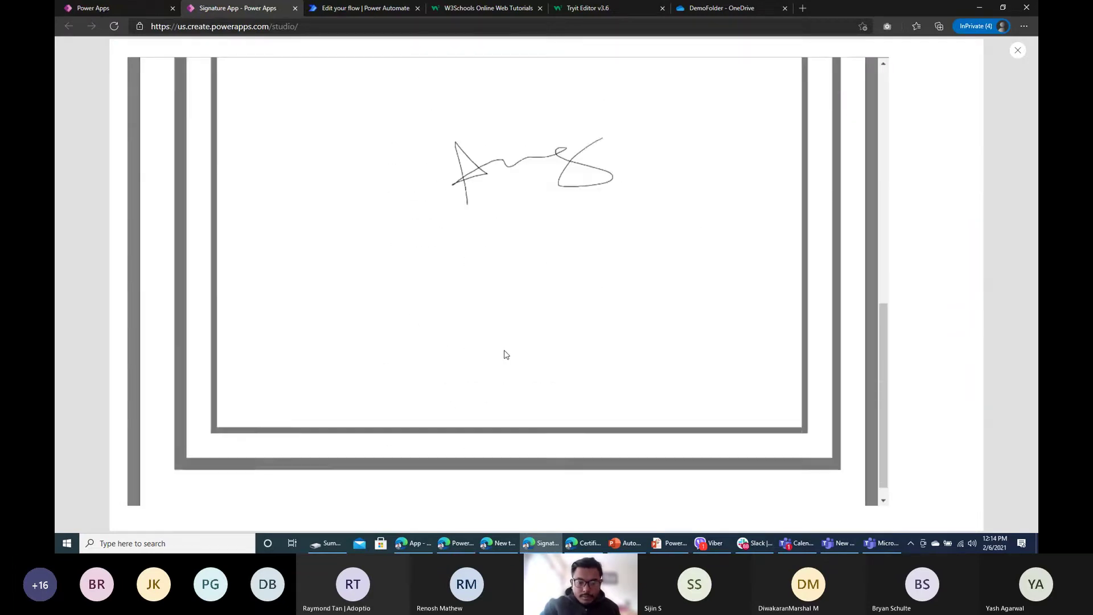
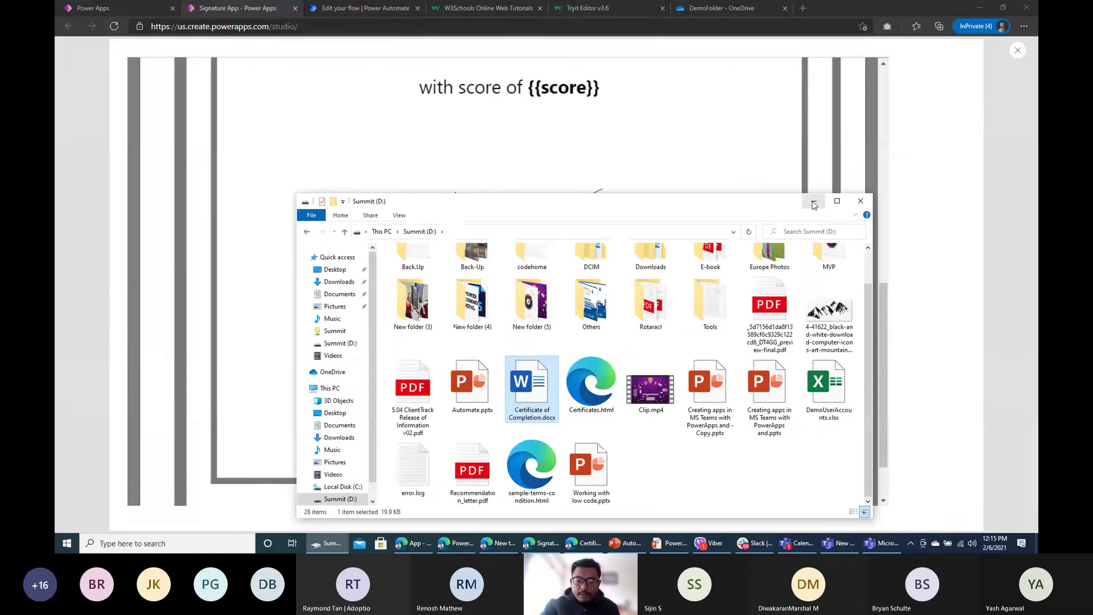
Step: Open Certificate of Completion.docx from OneDrive's DemoFolder to check the template, then close it
left_click(814, 200)
left_click(721, 9)
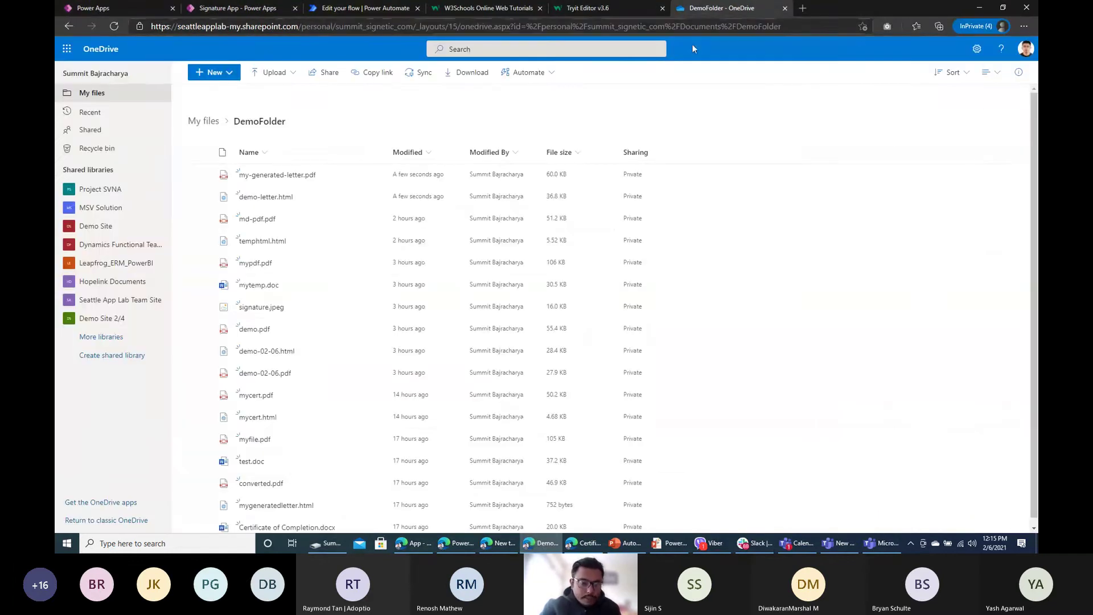
scroll(287, 399, "down", 1)
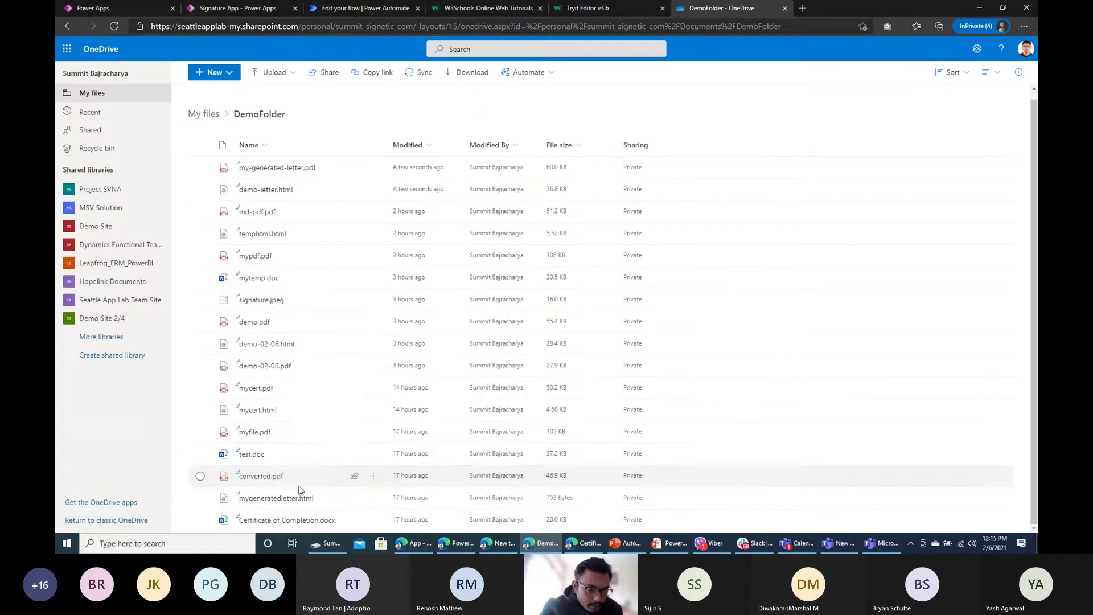
mouse_move(293, 523)
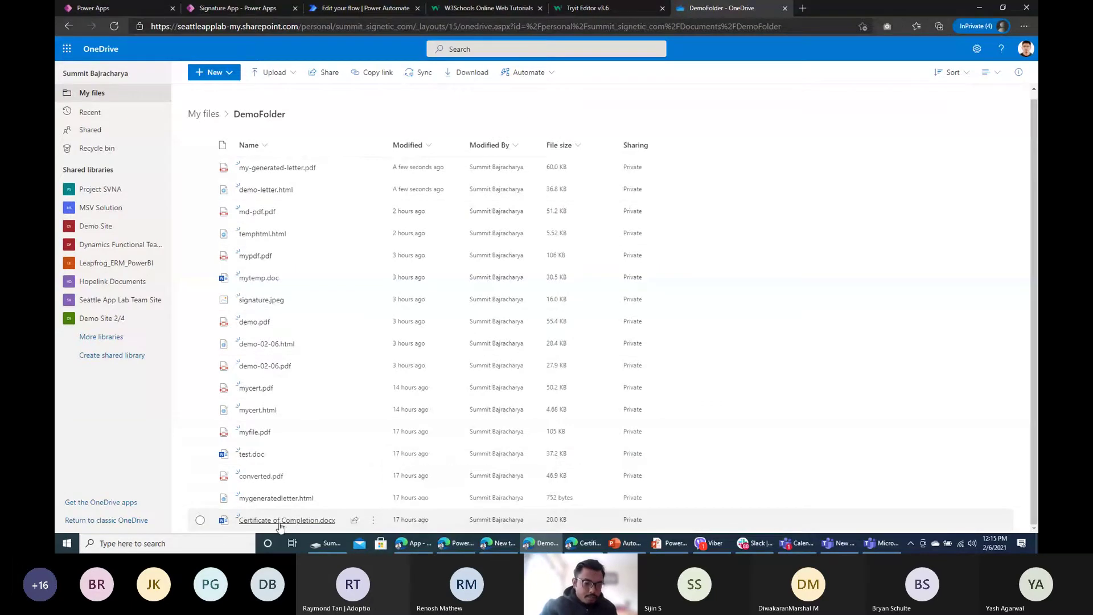
left_click(282, 520)
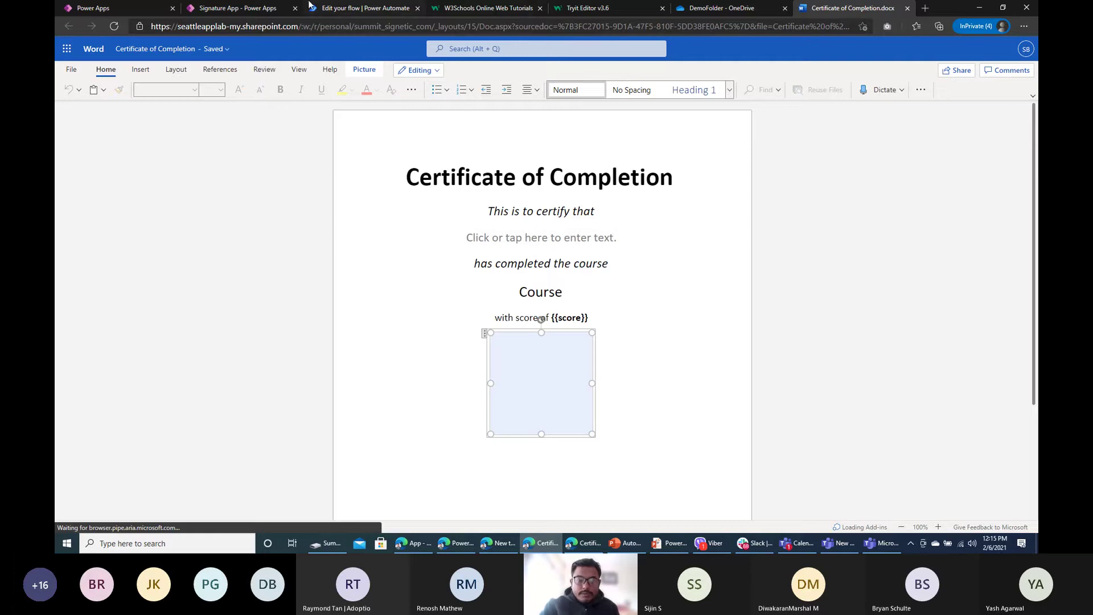
left_click(907, 8)
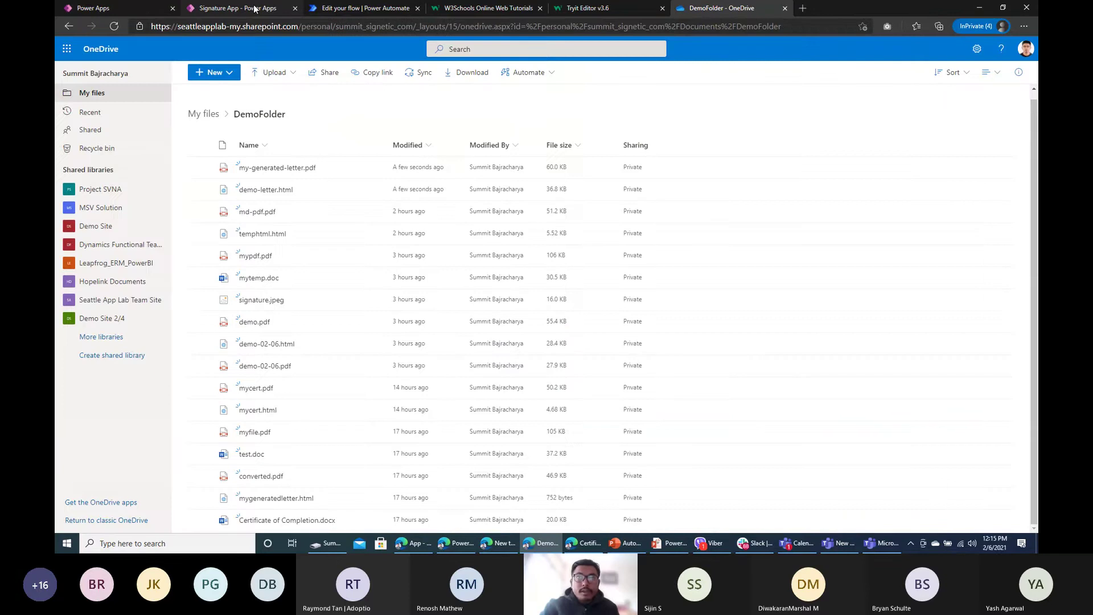
Step: Dismiss the Power Apps signature preview and tip, then start a new flow via Create in Power Automate
left_click(329, 7)
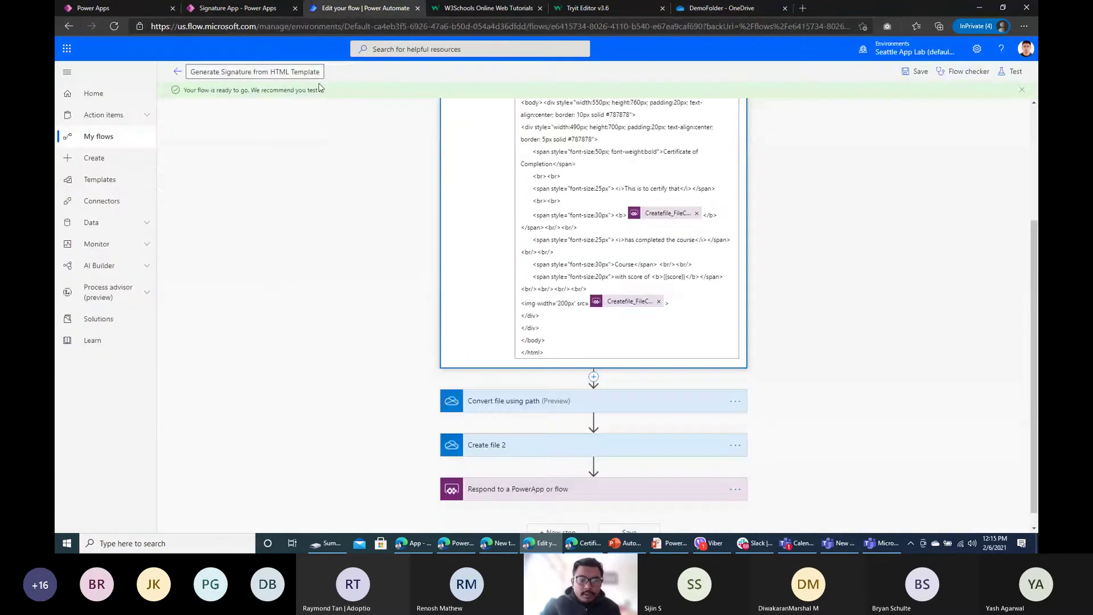
left_click(223, 8)
left_click(1019, 50)
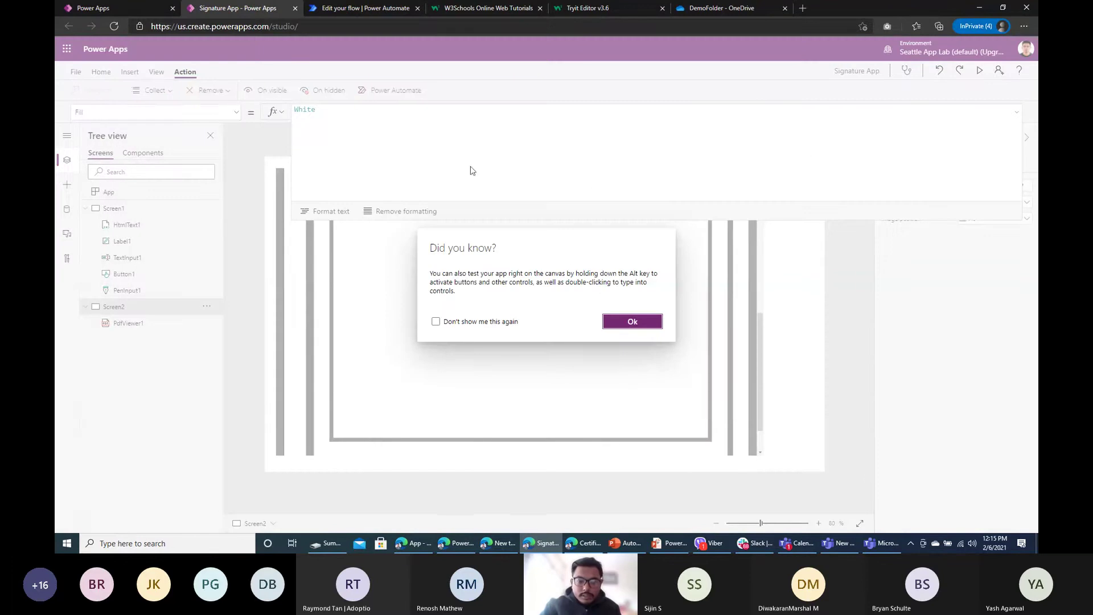
left_click(641, 323)
left_click(364, 8)
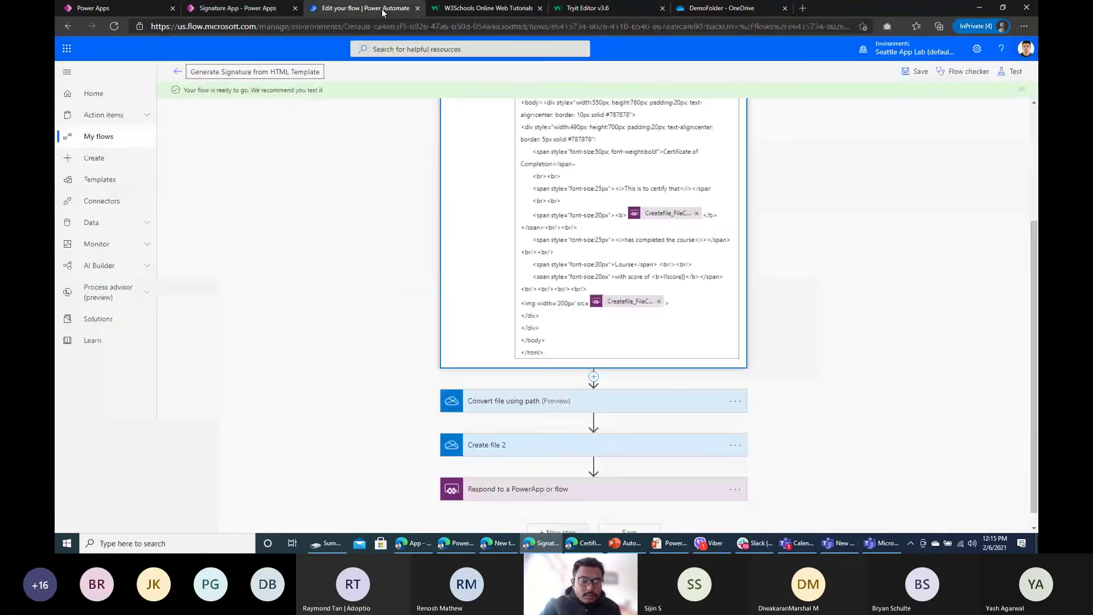
left_click(122, 161)
Step: Create a blank automated cloud flow named 'Generate from Word Template'
left_click(266, 168)
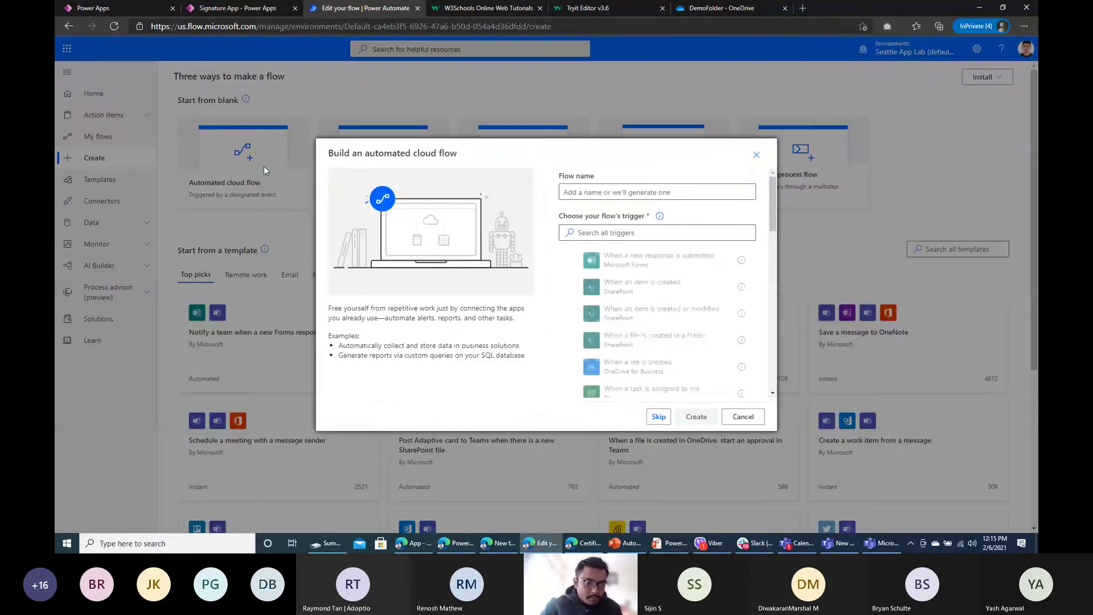
left_click(659, 417)
left_click(211, 73)
type("Se")
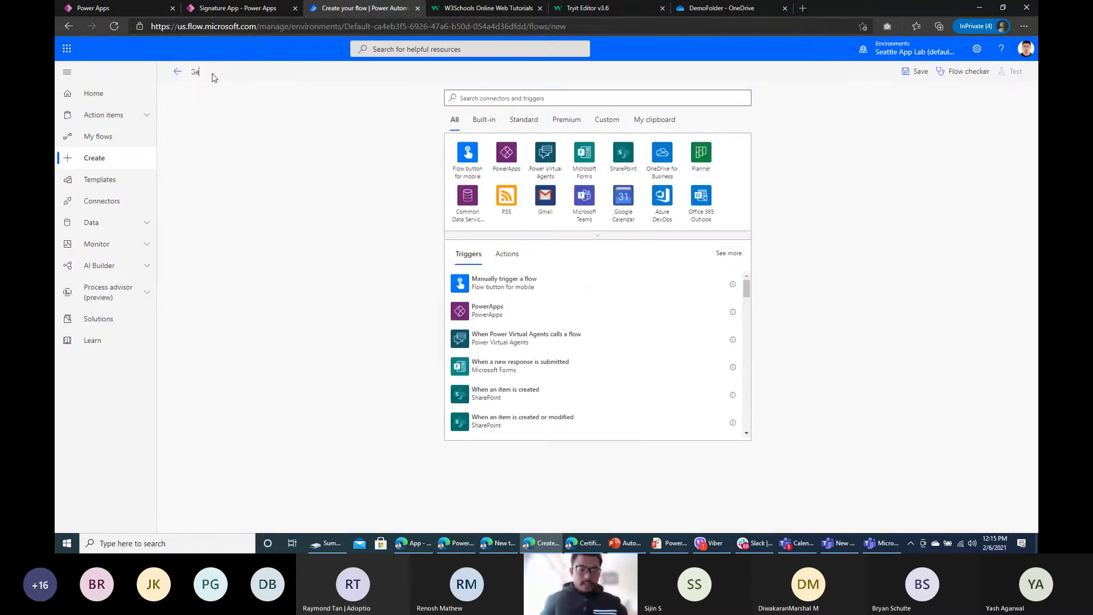
type("nerate from W")
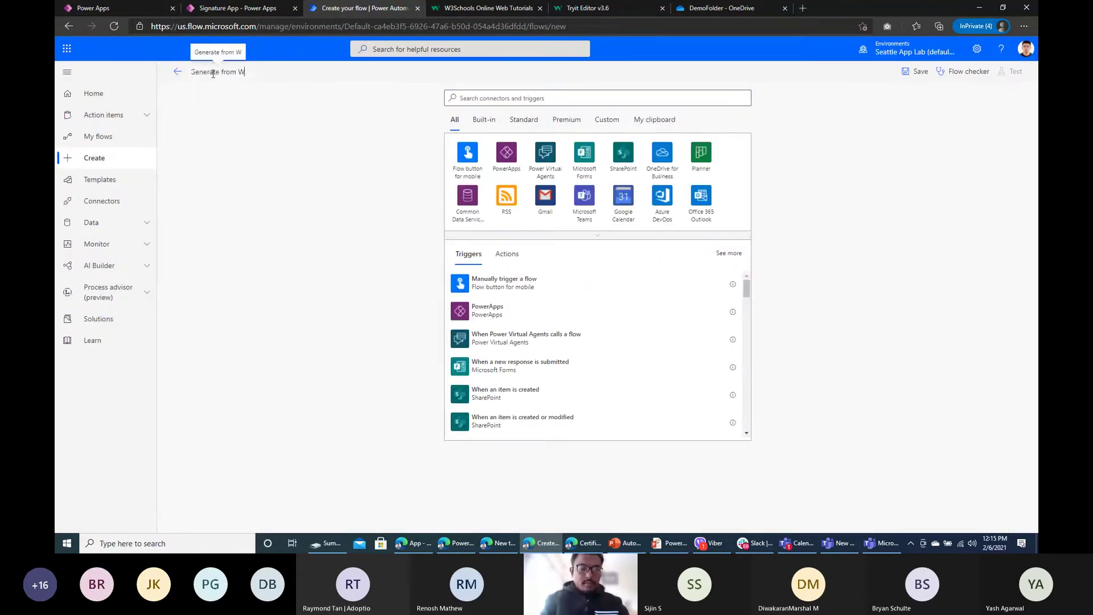
type("ord Tempalte")
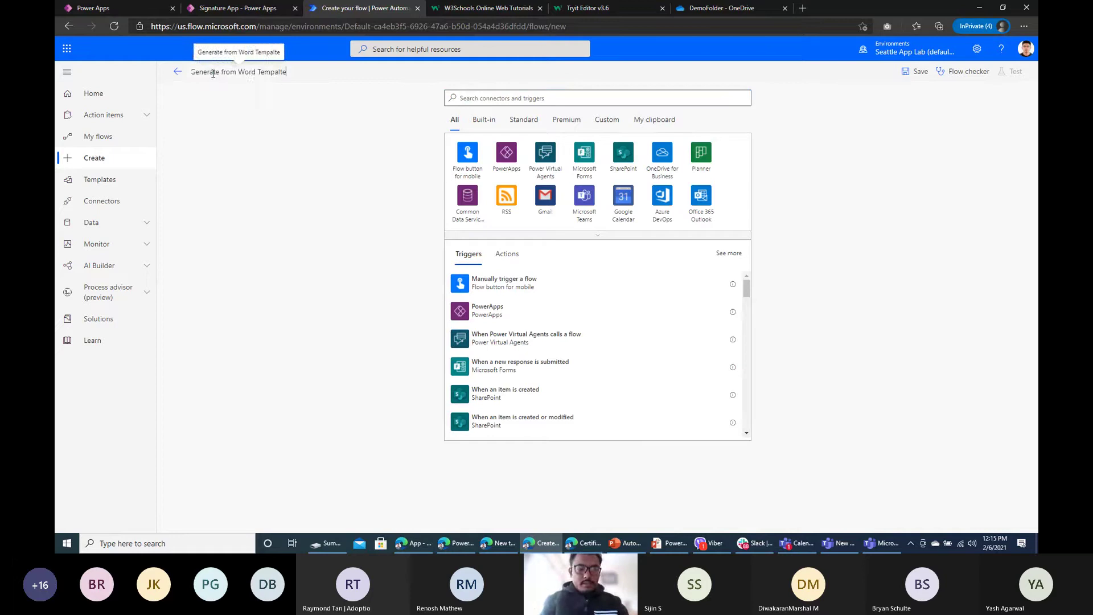
key("BackSpace")
key("BackSpace")
key("BackSpace")
key("BackSpace")
type("l")
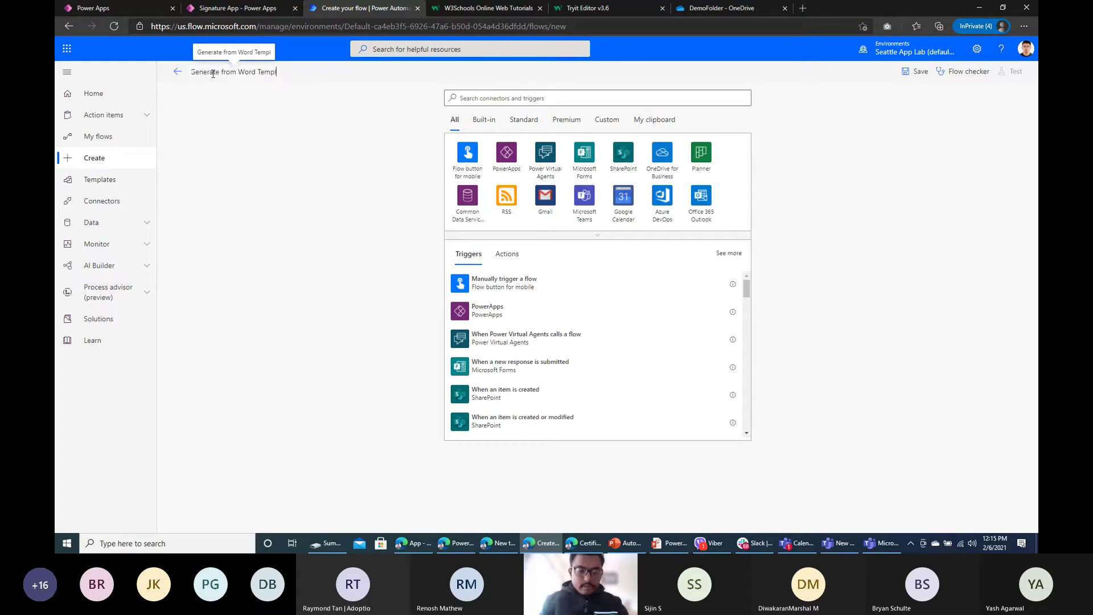
type("ate")
left_click(304, 101)
Step: Use PowerApps as the flow's trigger and add a new step for the next action
left_click(509, 164)
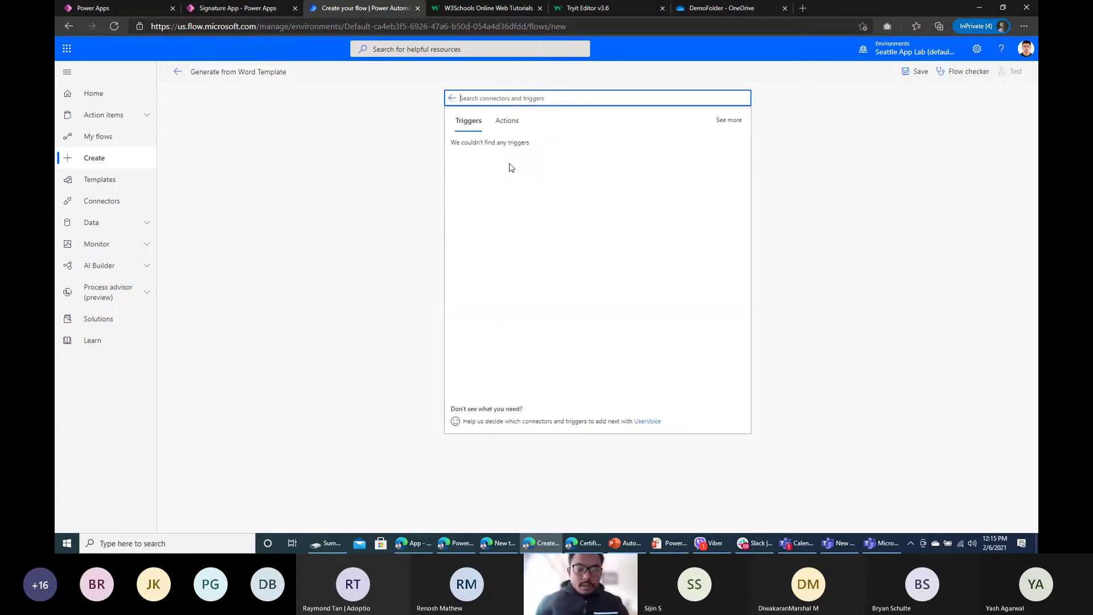
left_click(512, 159)
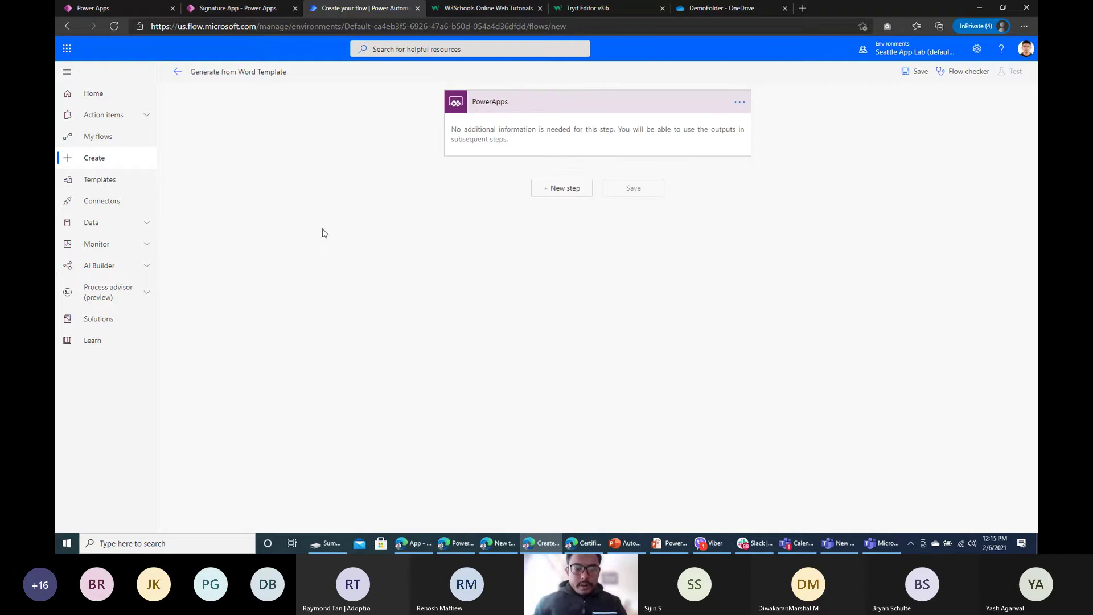
left_click(567, 192)
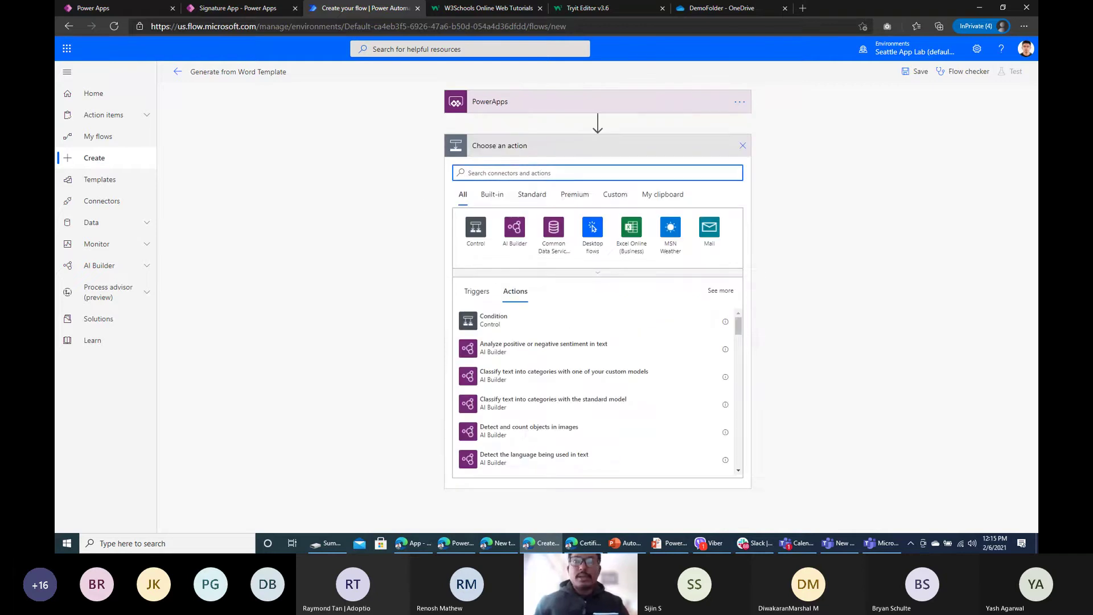
key("alt+Tab")
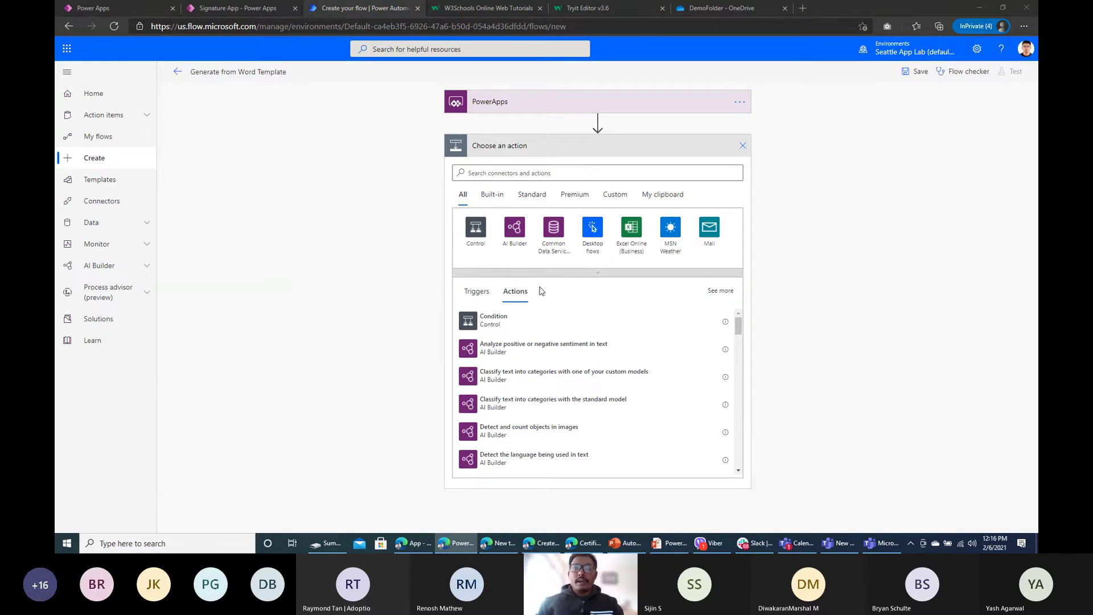
left_click(496, 176)
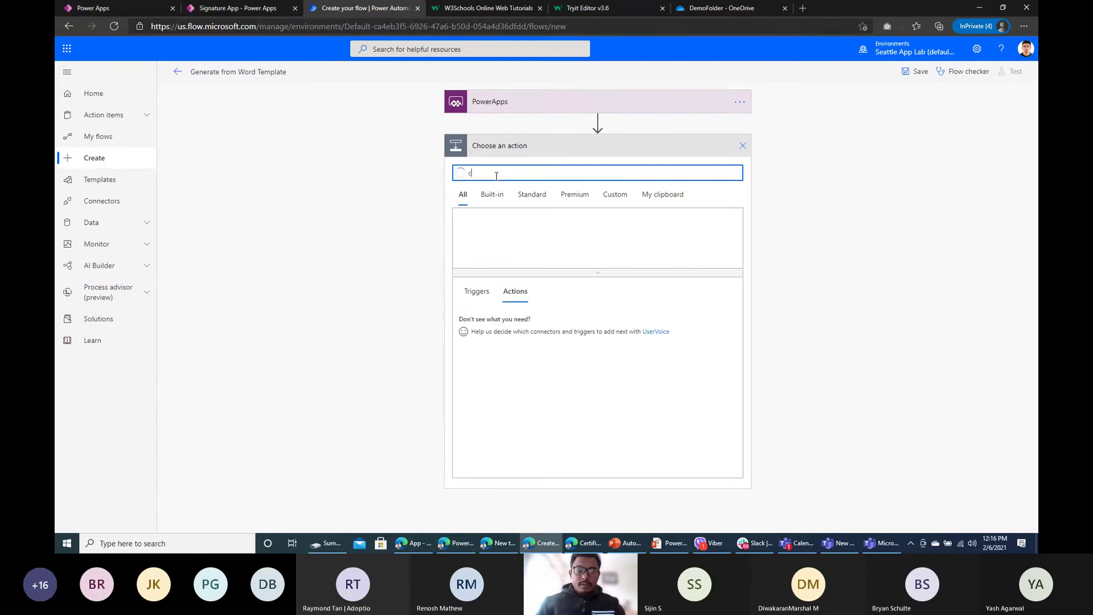
Step: Show the Signature App's Screen1 with the signature pad, Signed by field and Generate button
left_click(234, 10)
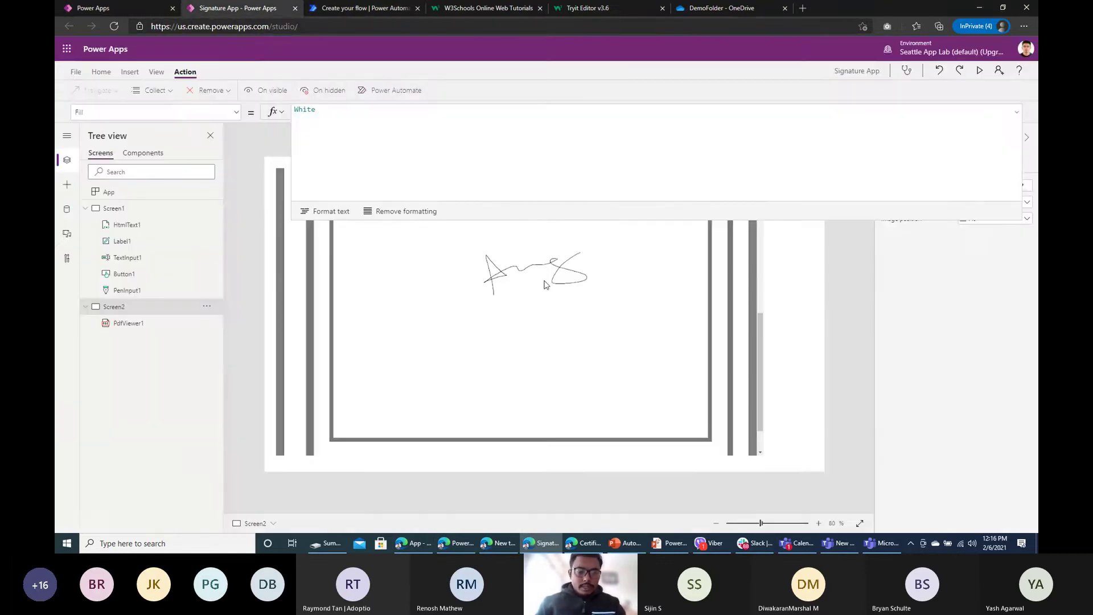
left_click(527, 254)
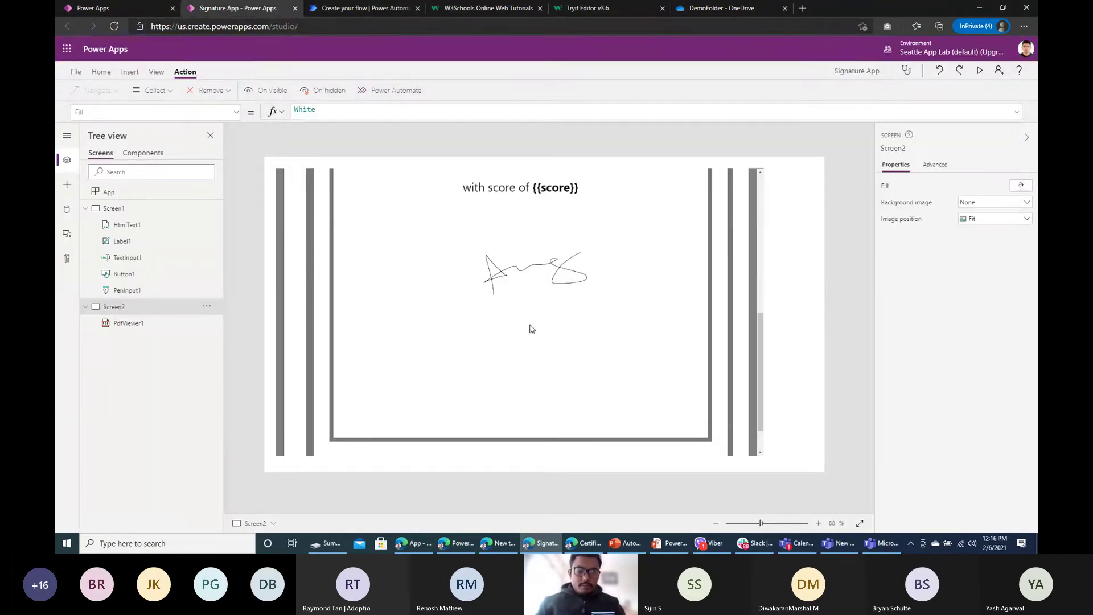
left_click(141, 212)
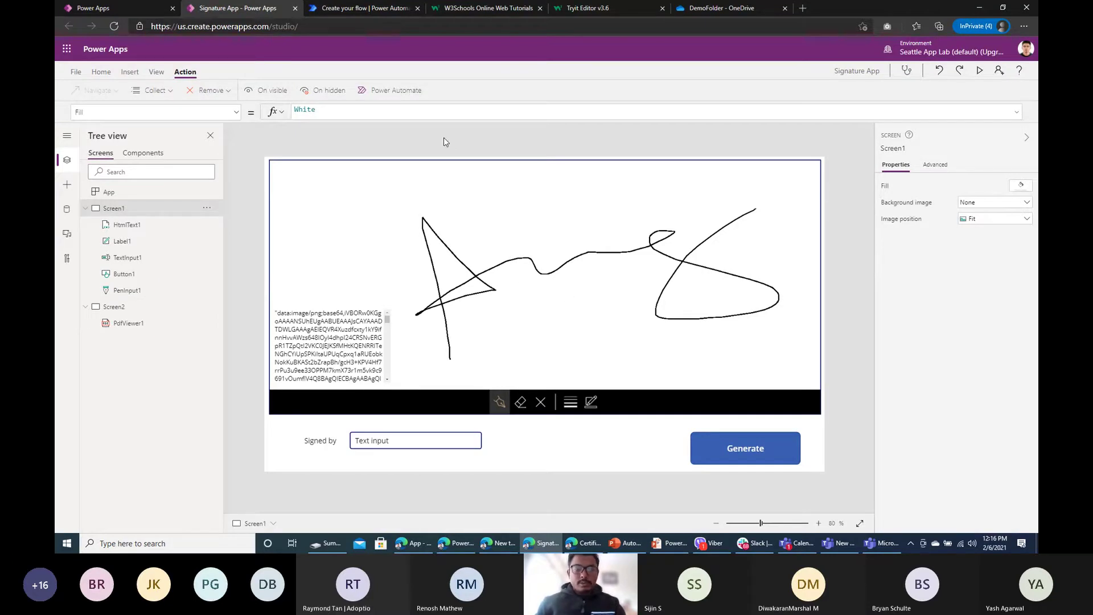
Step: Add a OneDrive Create file action with its folder path set to /DemoFolder
left_click(371, 8)
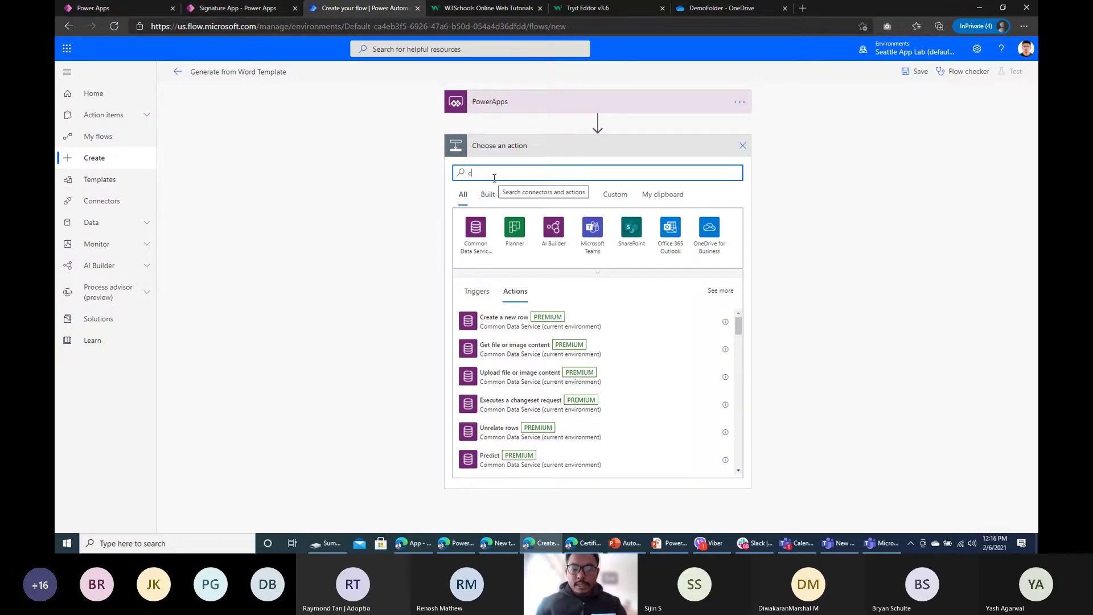
left_click(494, 177)
type("create")
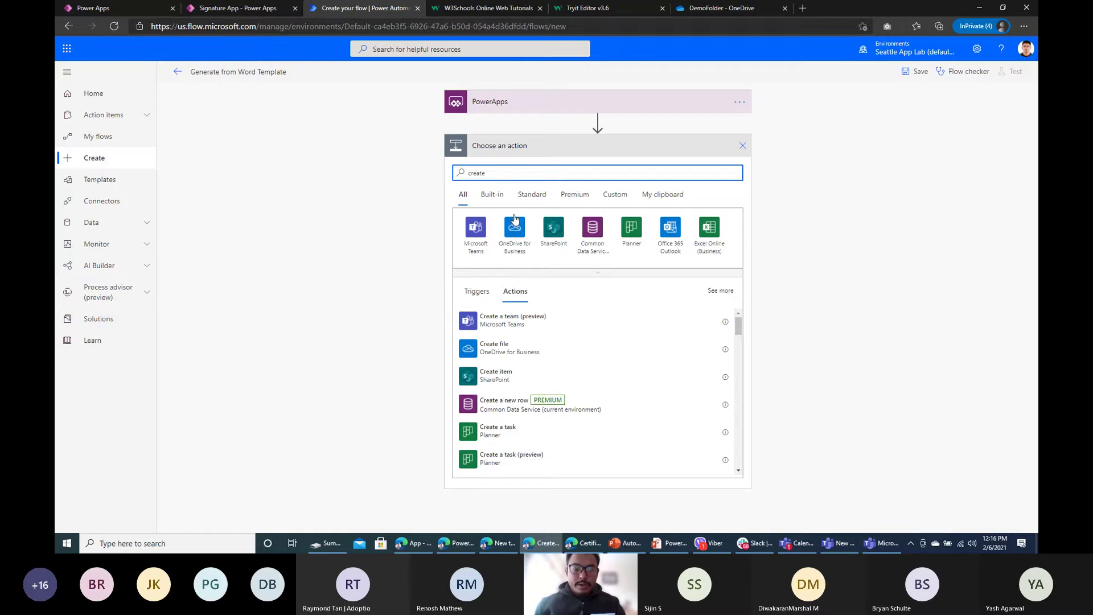
left_click(515, 352)
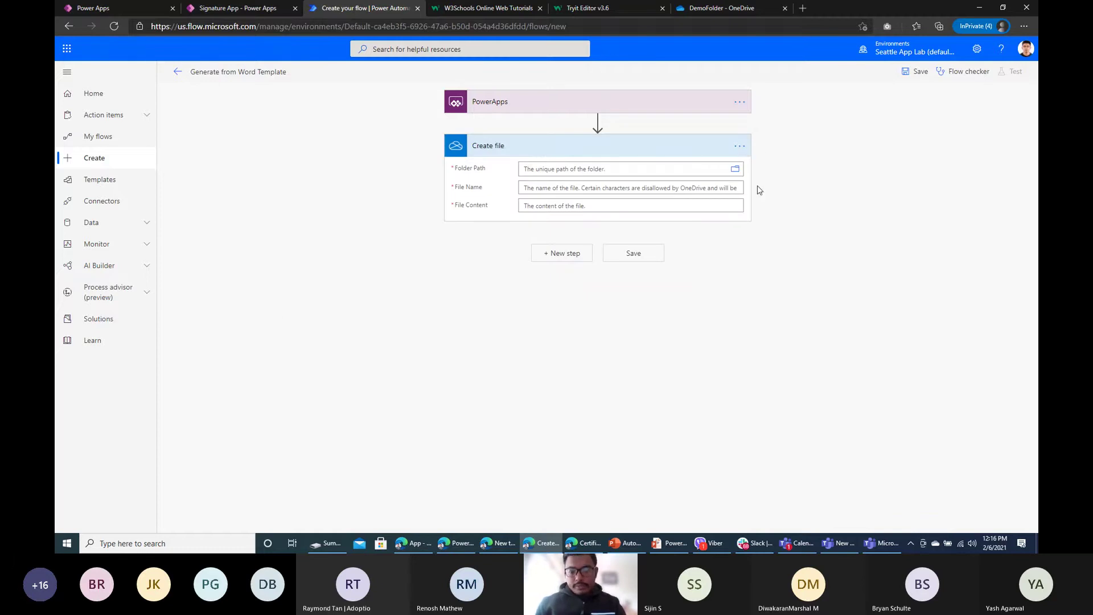
left_click(893, 198)
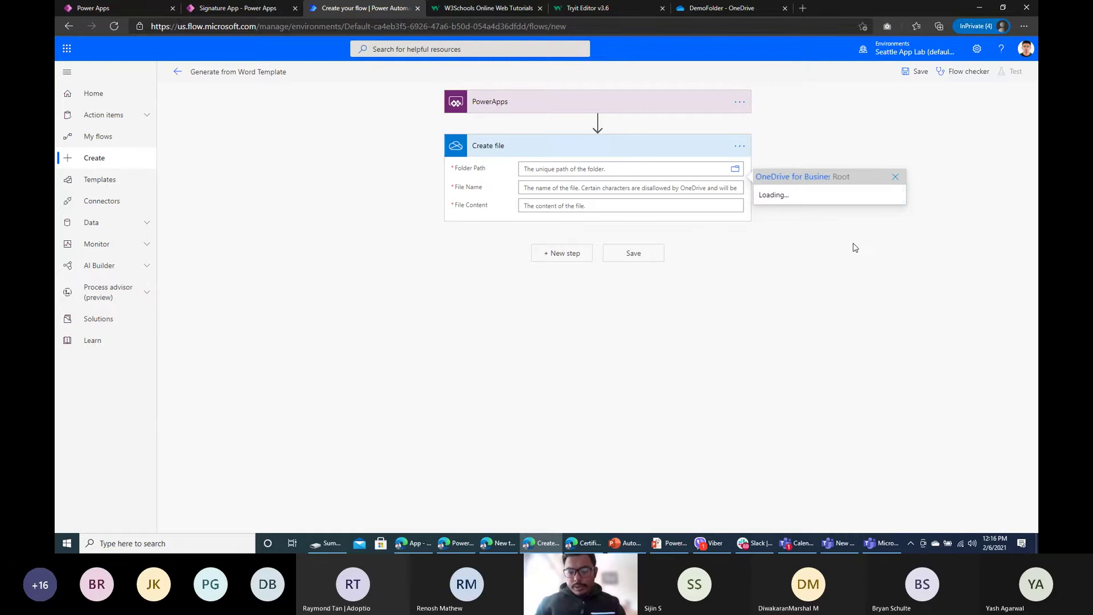
left_click(805, 226)
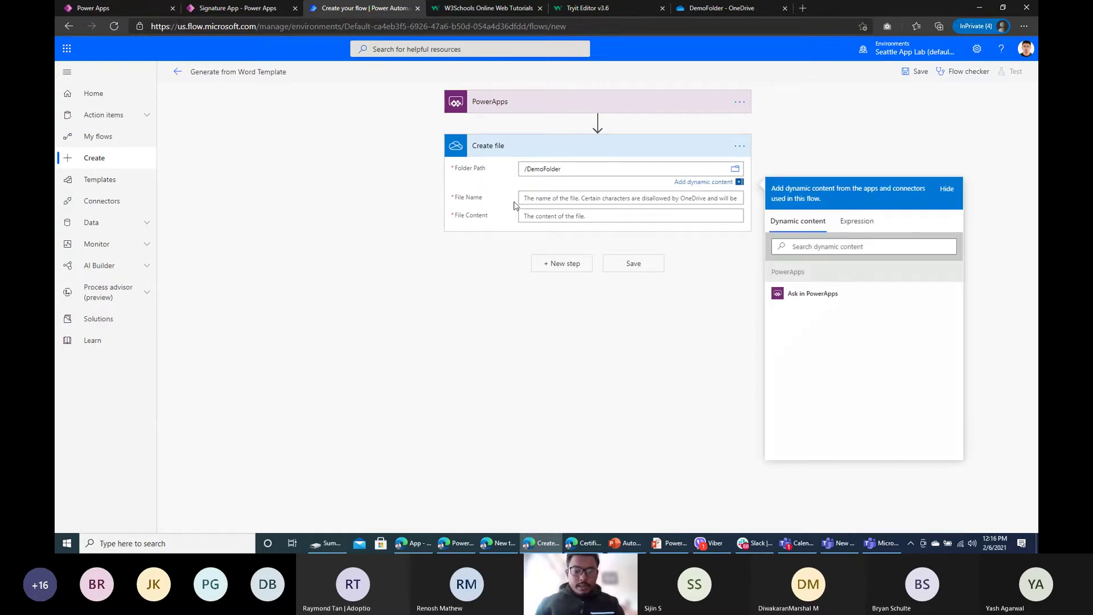
Step: Name the file signature.jpeg and take its content from PowerApps' Createfile_FileContent
left_click(590, 200)
type("sing")
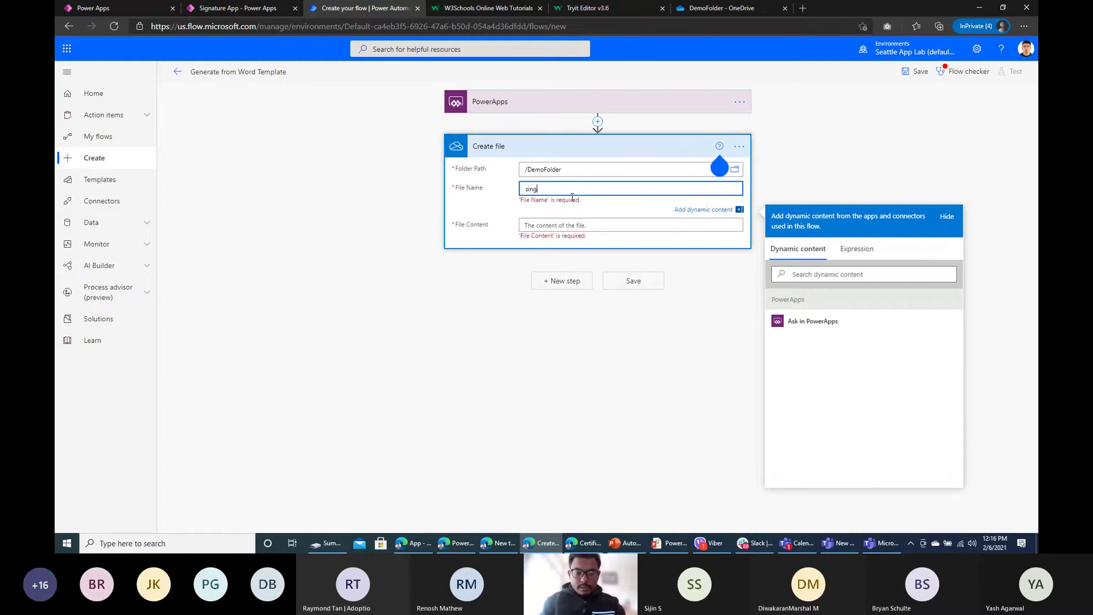
key("BackSpace")
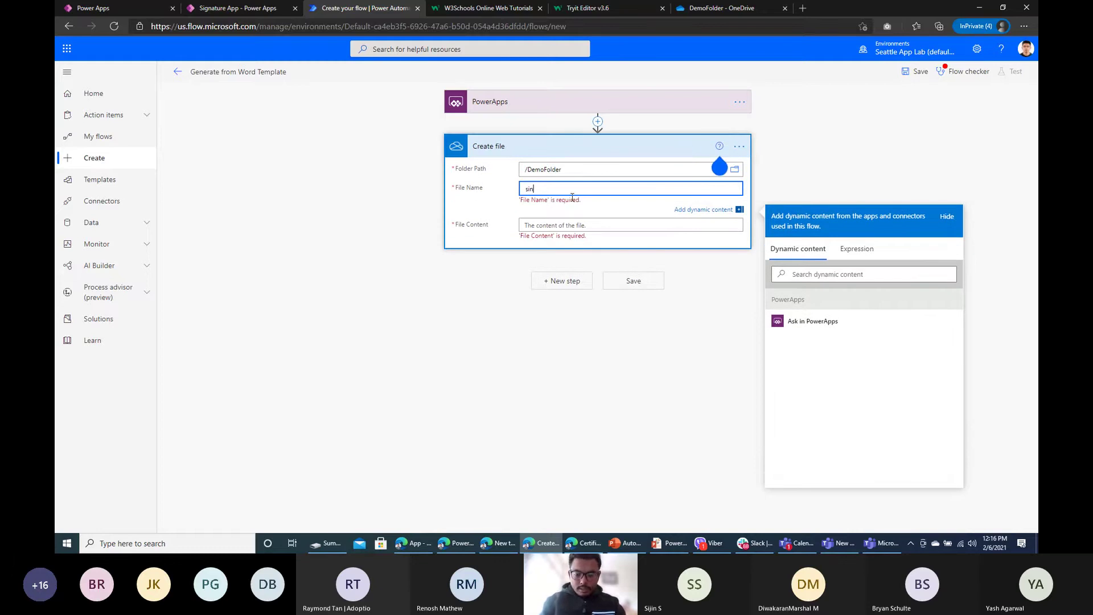
type("nat")
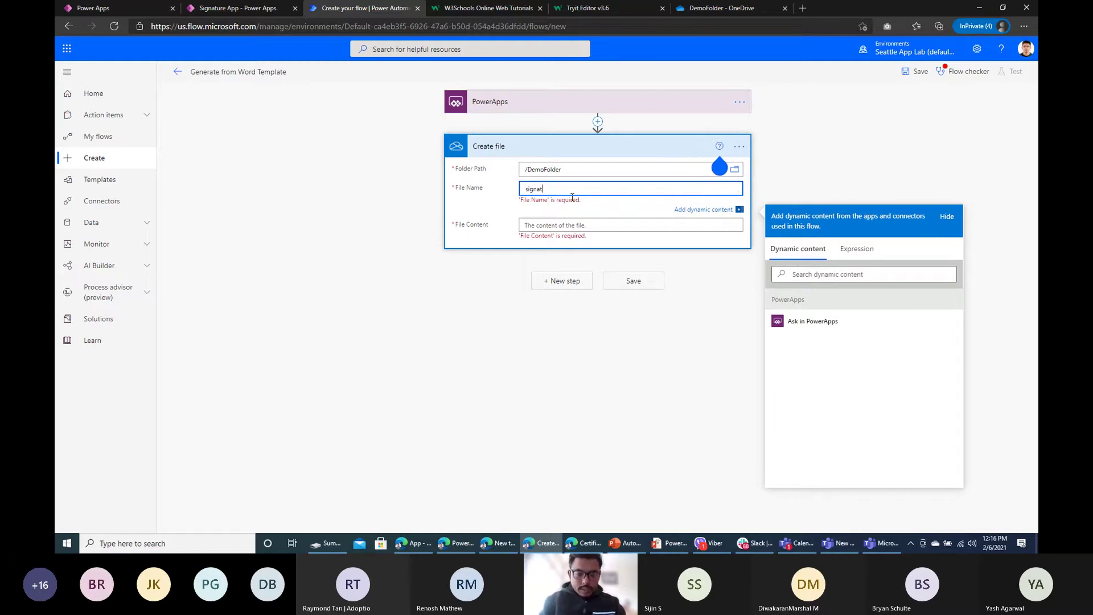
type("ure.")
type("jpef")
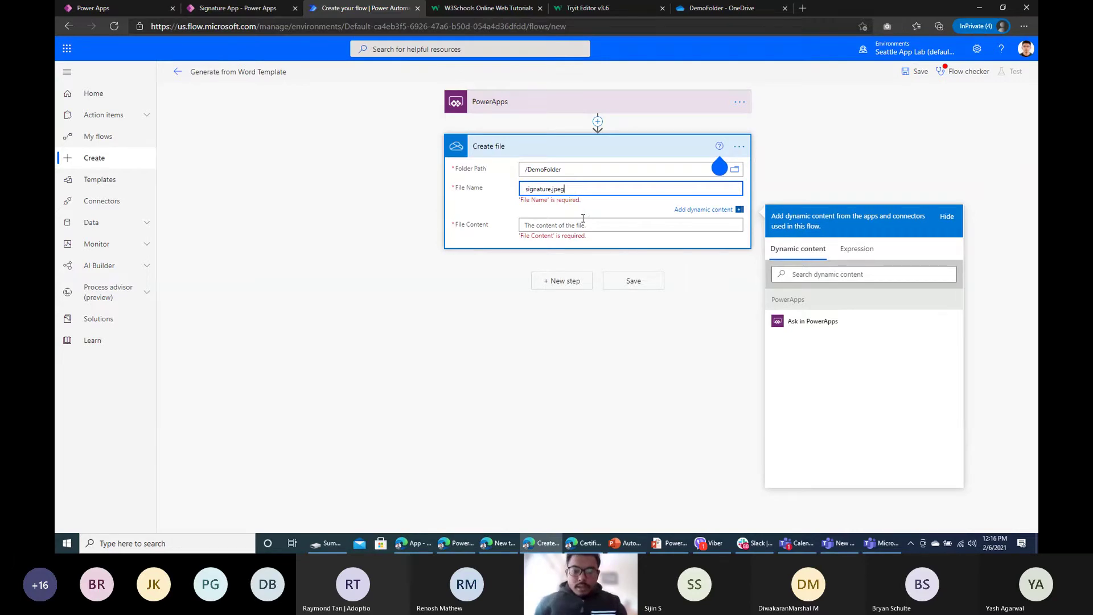
left_click(583, 218)
left_click(600, 211)
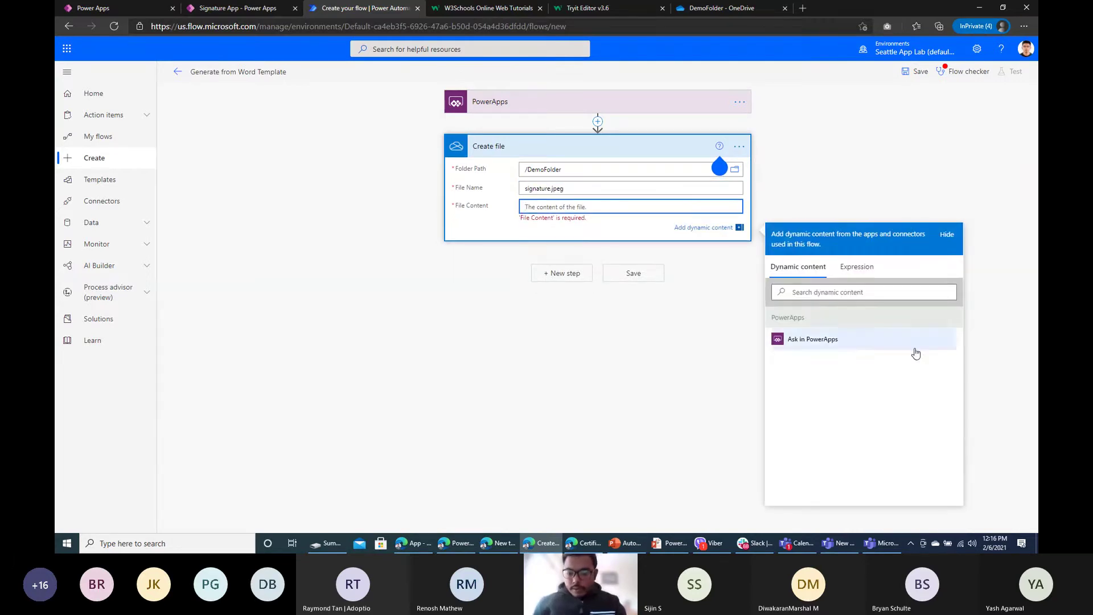
left_click(824, 348)
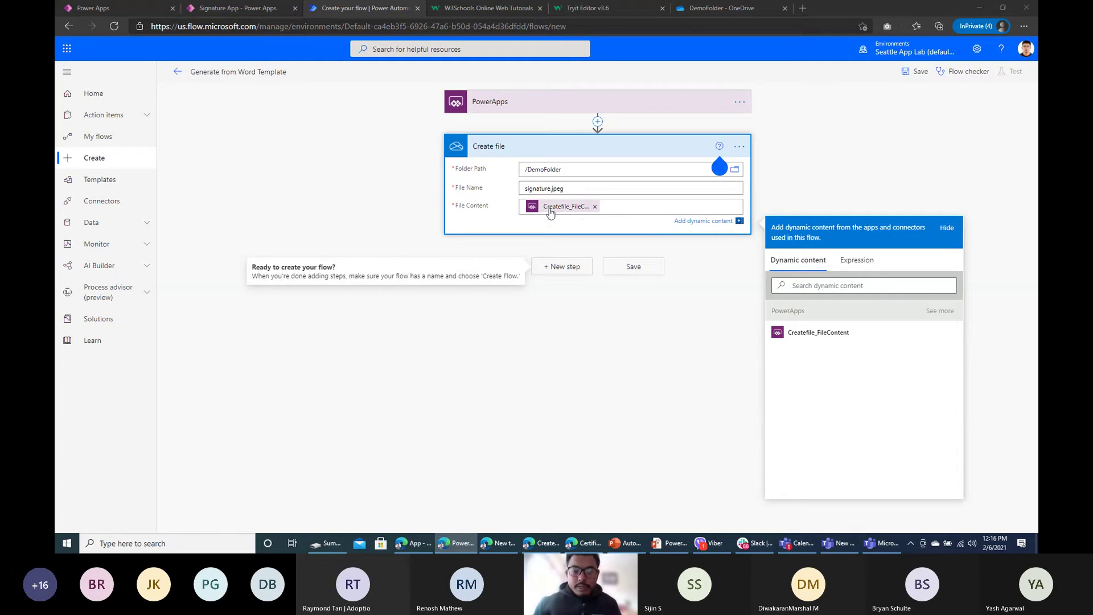
Step: Copy the File Content token's triggerBody value into the expression editor
left_click(635, 206)
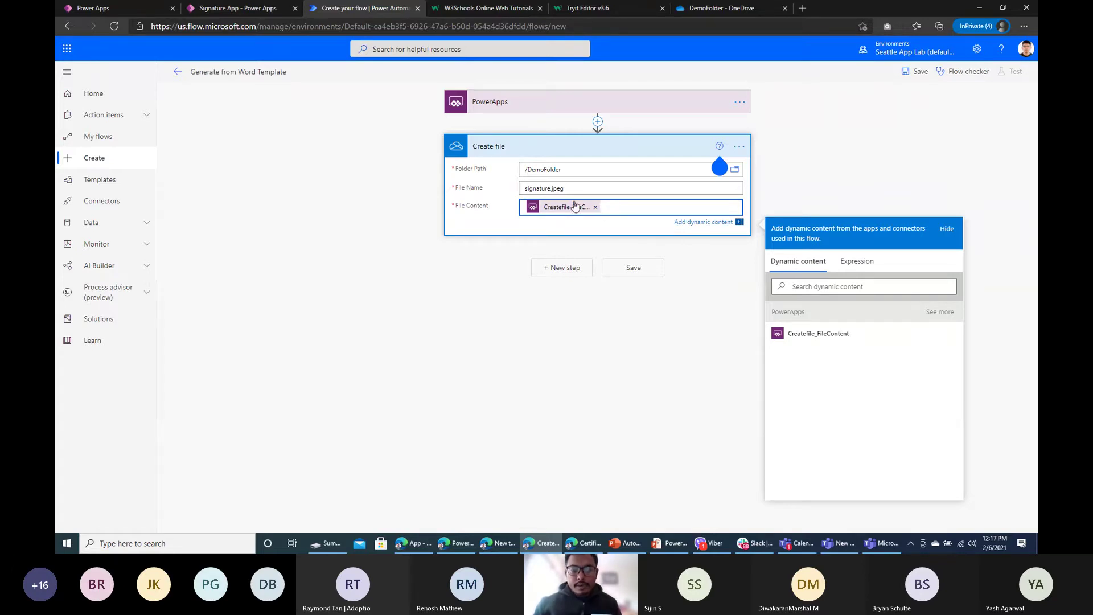
left_click_drag(611, 209, 479, 202)
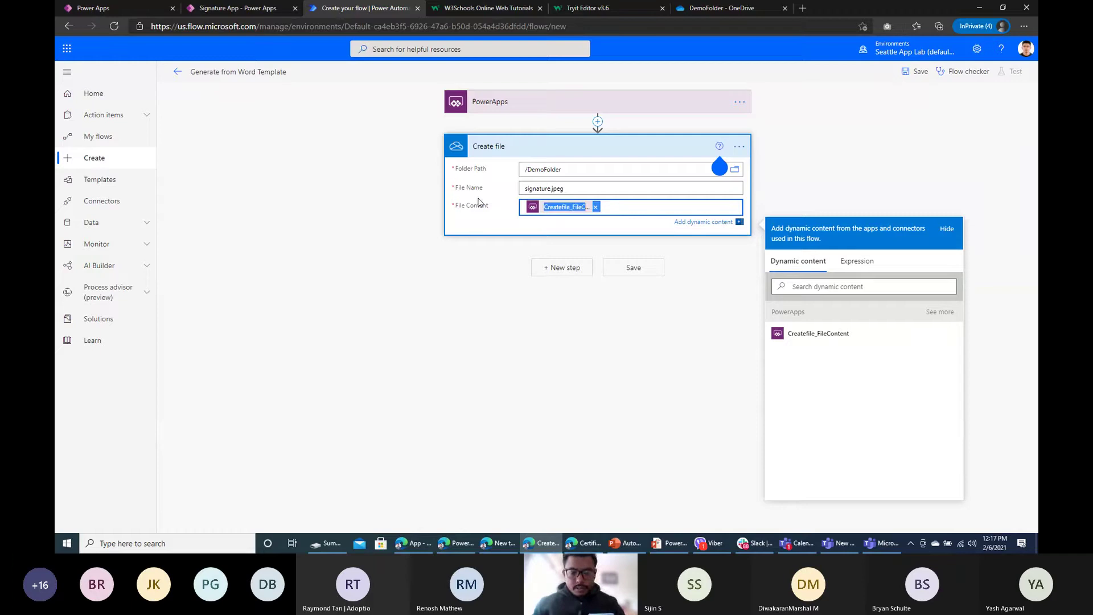
left_click(857, 261)
type("@{triggerBody()['Createfile_FileContent']}")
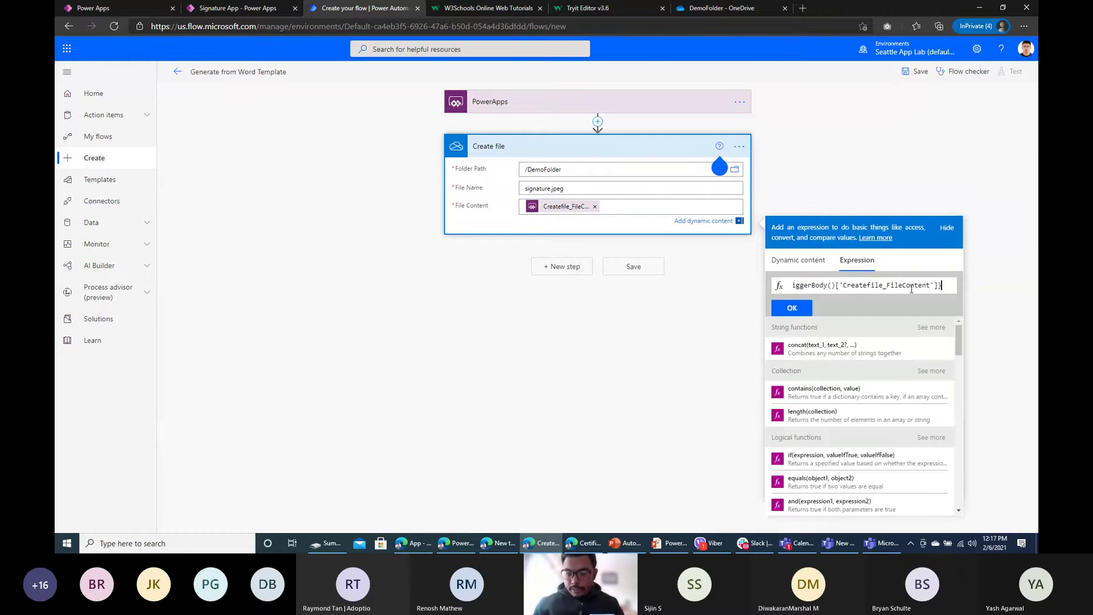
mouse_move(947, 286)
left_mouse_down()
mouse_move(785, 288)
mouse_move(967, 288)
left_mouse_up()
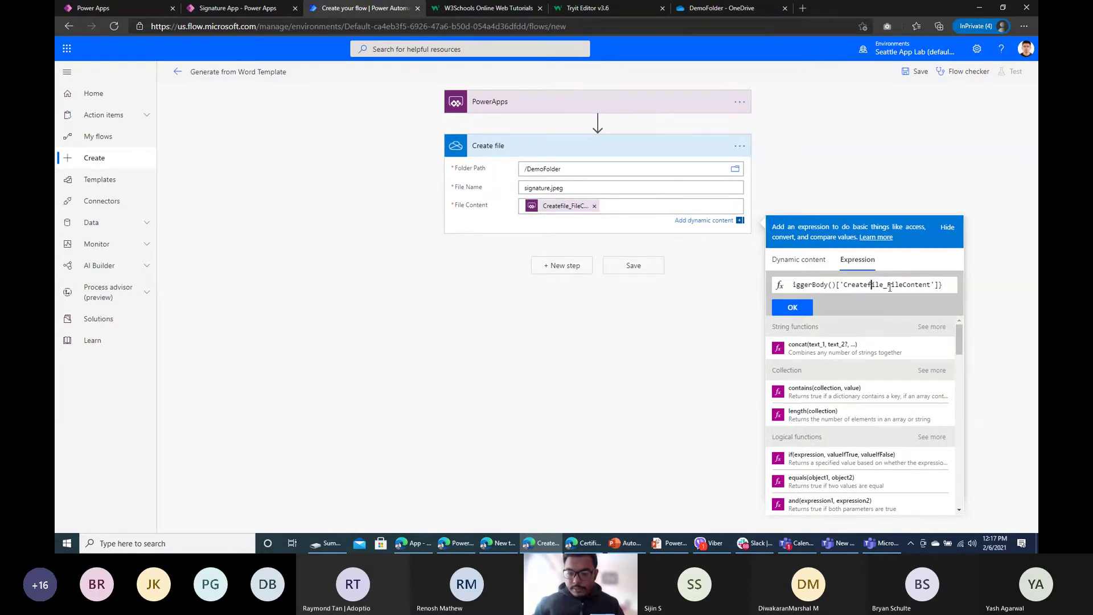
left_click_drag(890, 288, 944, 288)
key("ctrl+c")
left_click(836, 286)
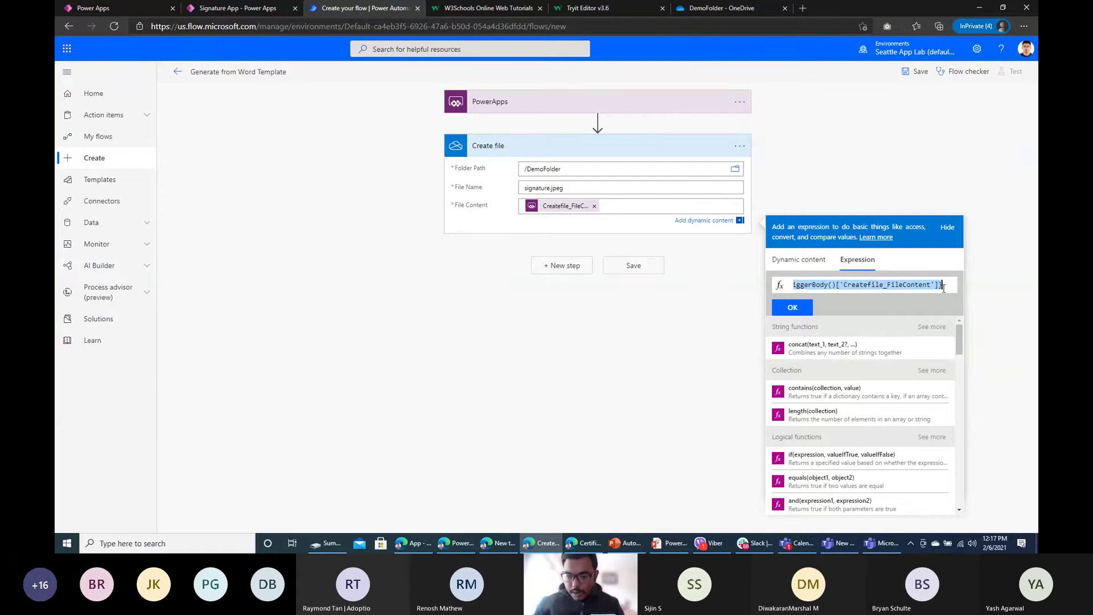
type("@{")
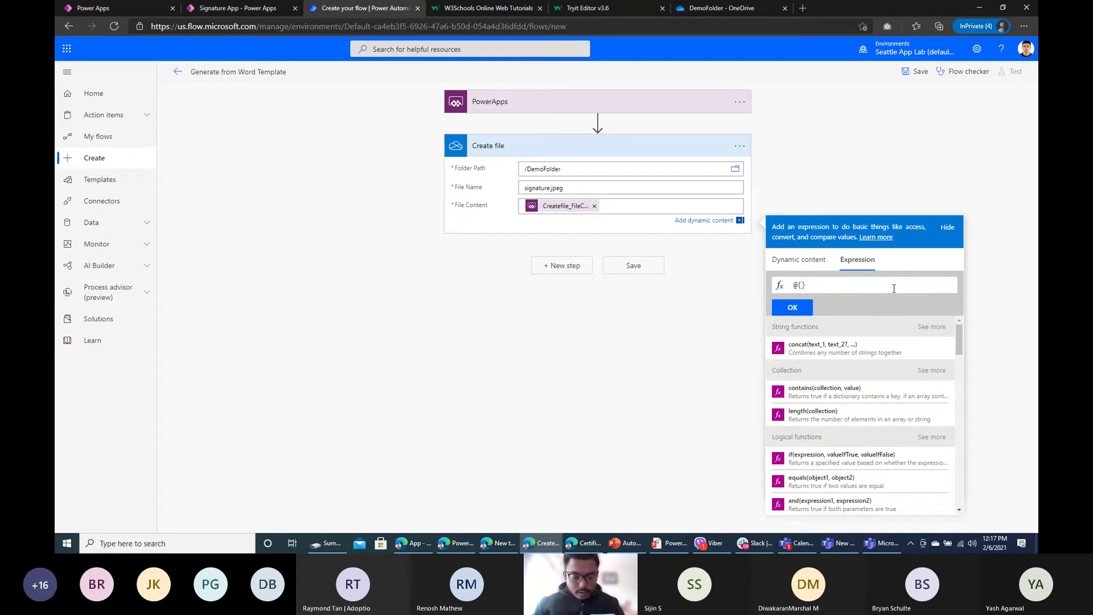
Step: Wrap the triggerBody value in base64ToBinary() and apply it as Create file's content
key("ctrl+a")
key("BackSpace")
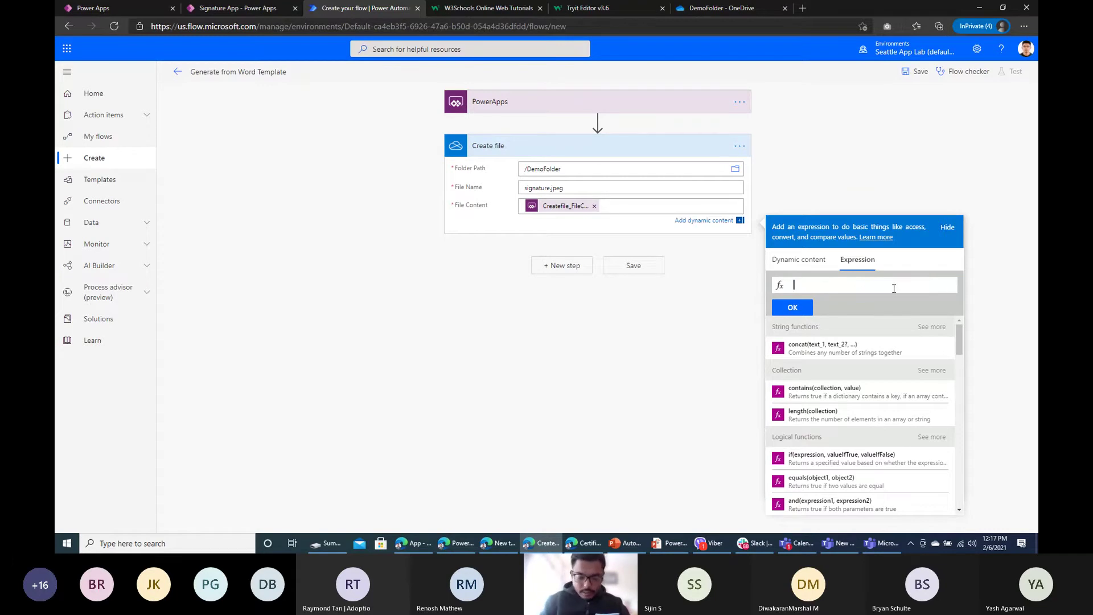
type("bas")
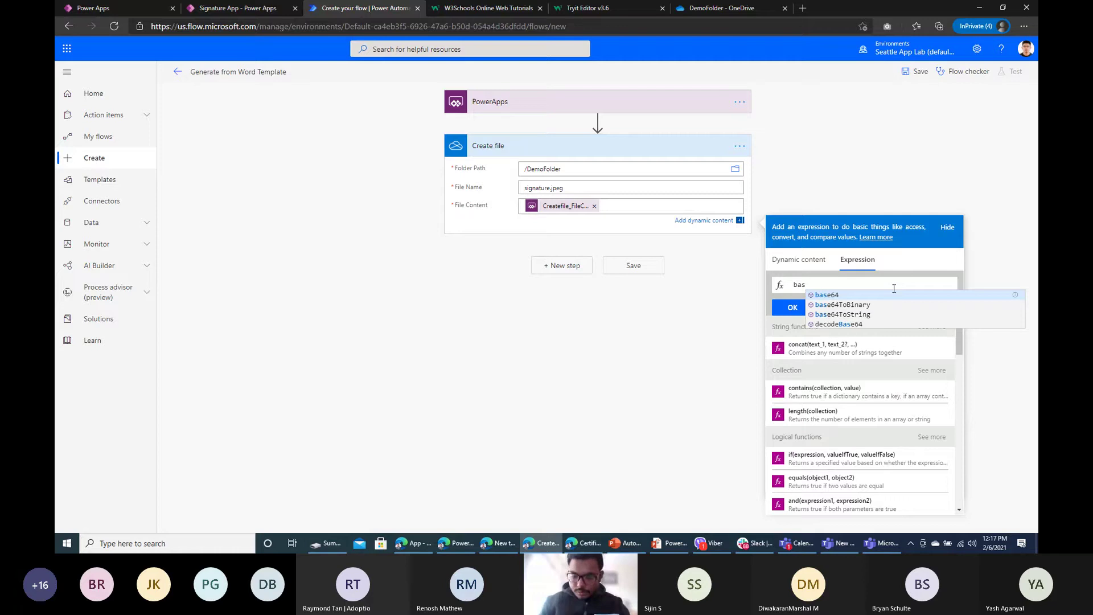
key("Down")
key("Return")
key("ctrl+v")
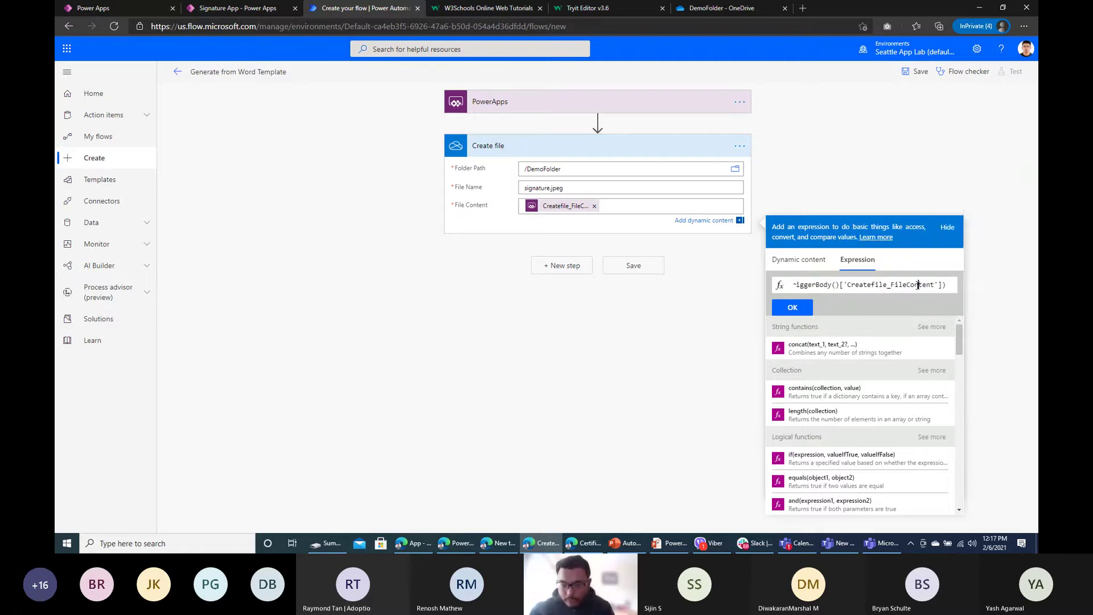
left_click_drag(939, 284, 723, 279)
left_click(795, 307)
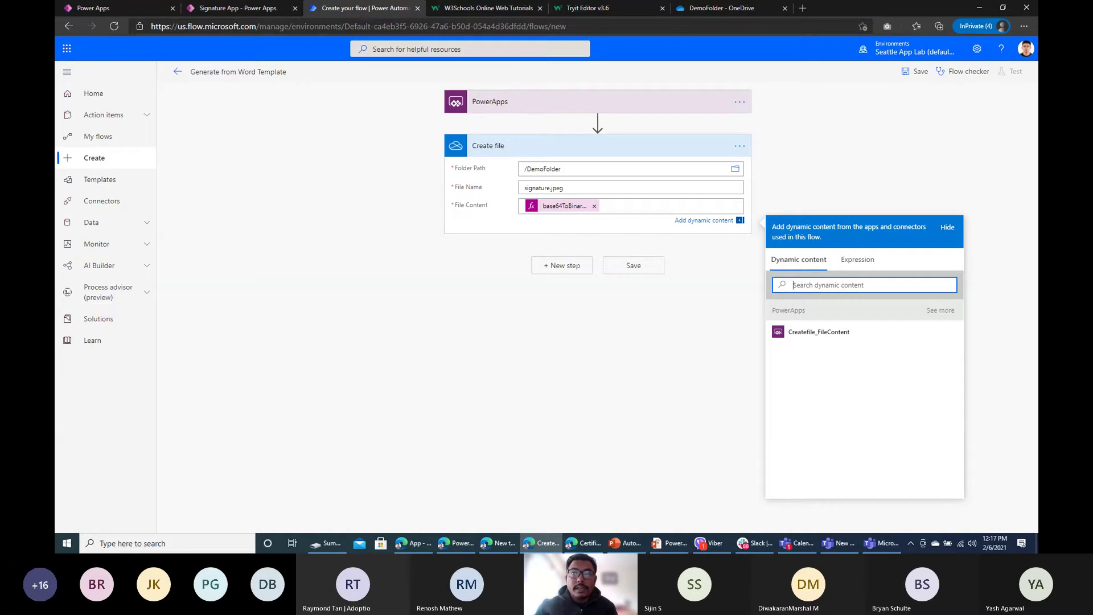
key("alt+Tab")
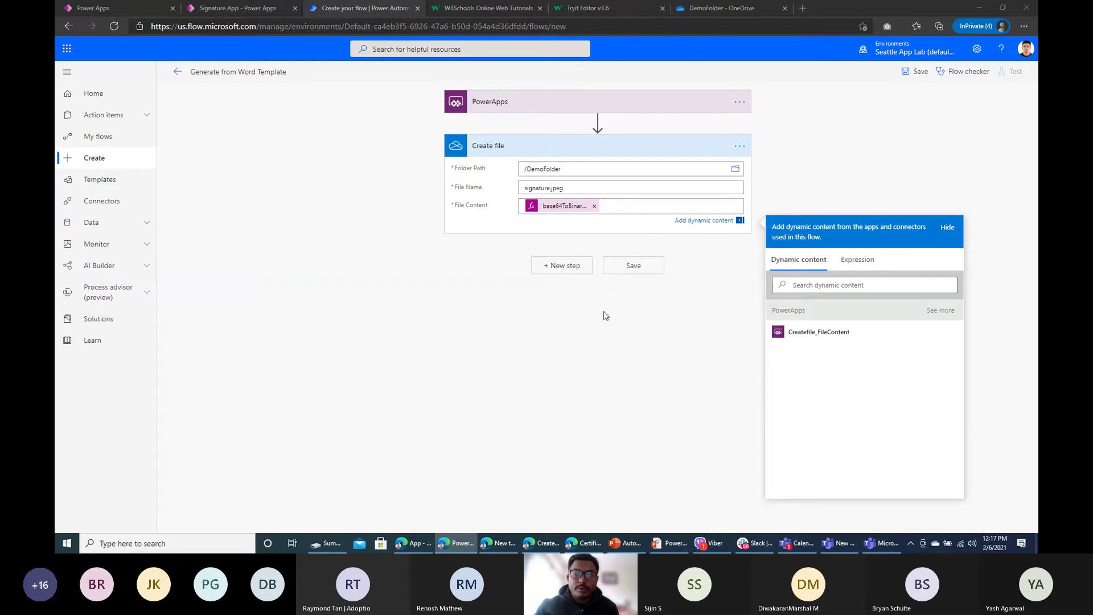
Step: Add a OneDrive Get file content step reading the created file by its Id, then search 'populate'
left_click(567, 268)
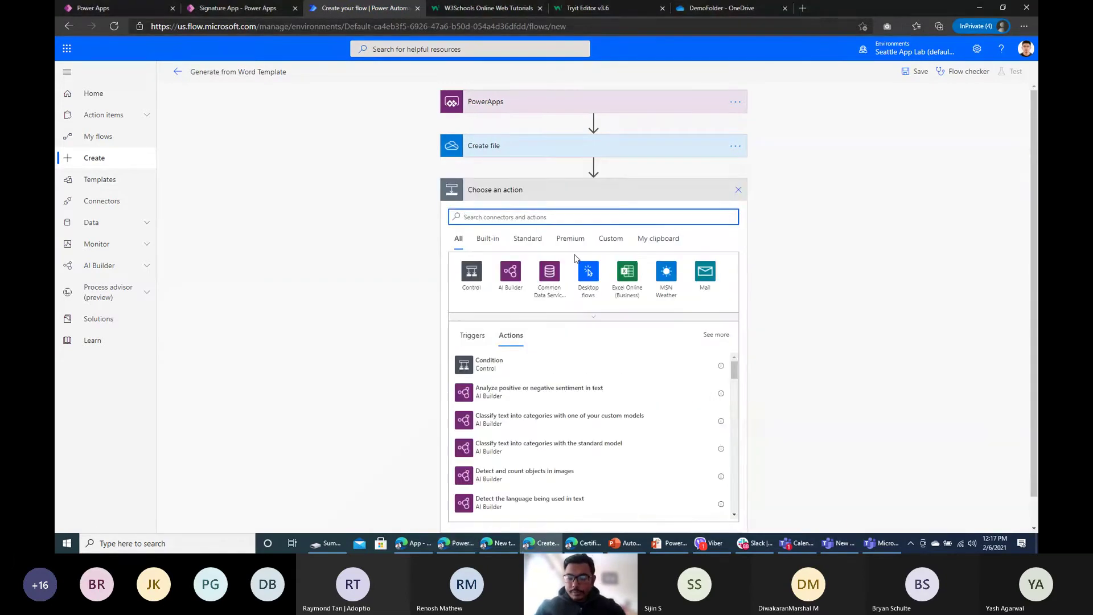
type("get f")
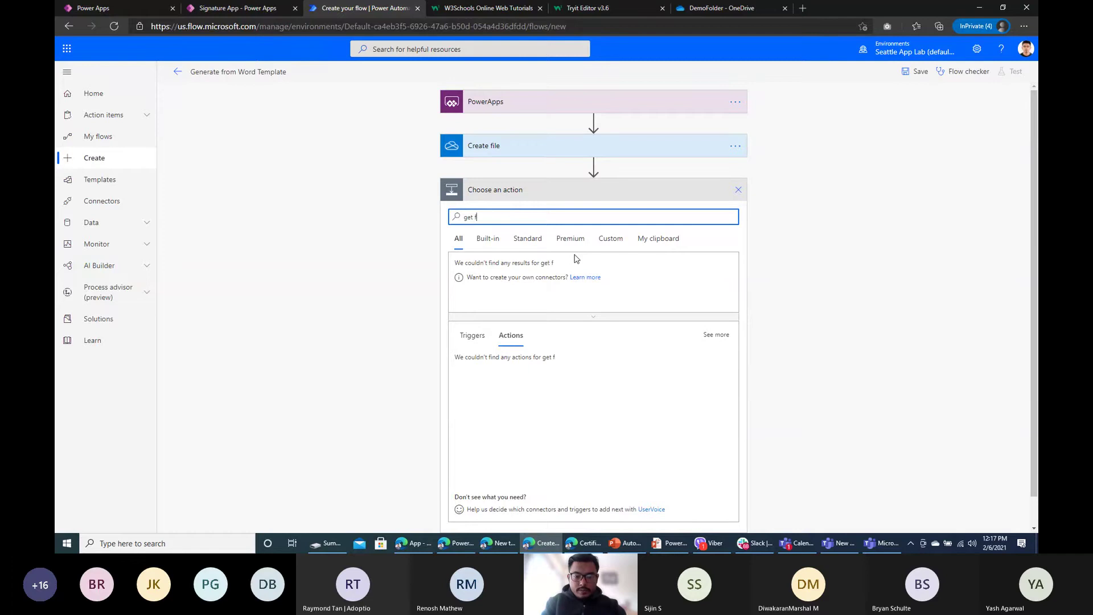
type("ile content")
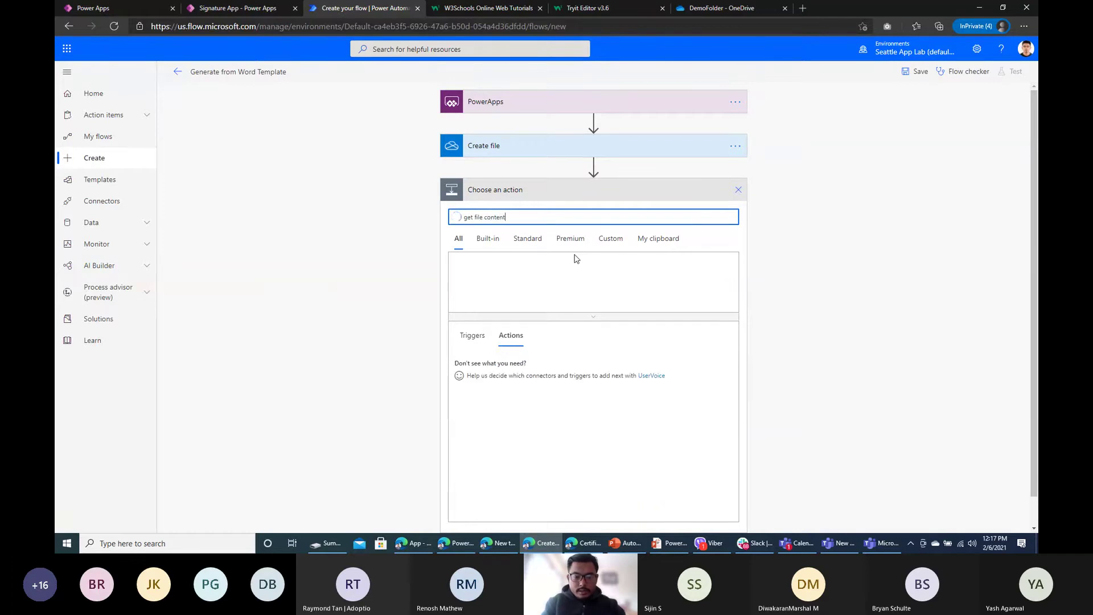
left_click(517, 394)
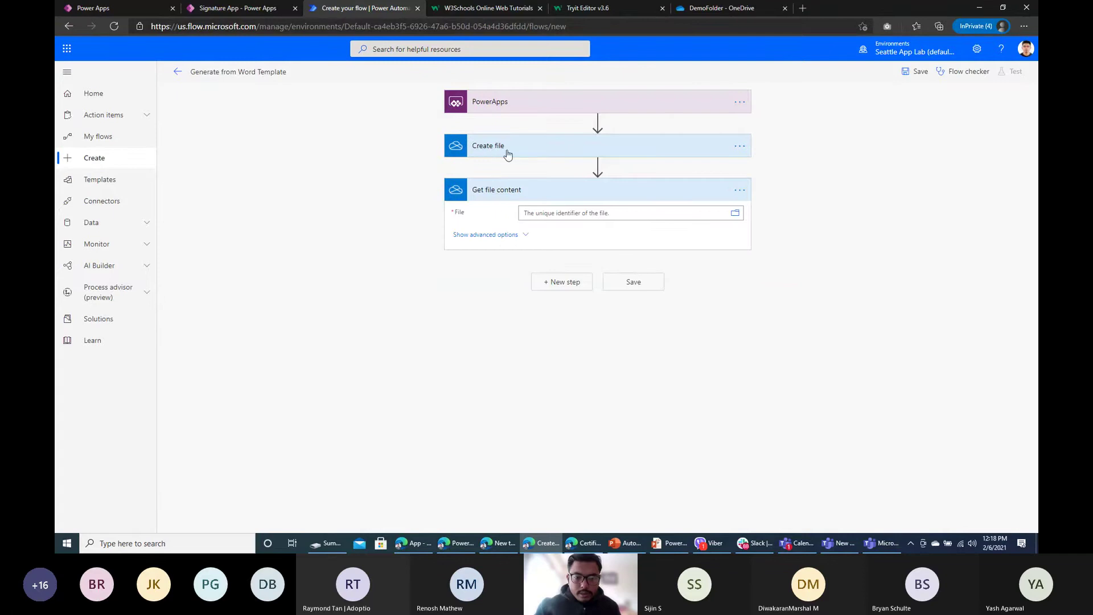
left_click(561, 212)
left_click(862, 341)
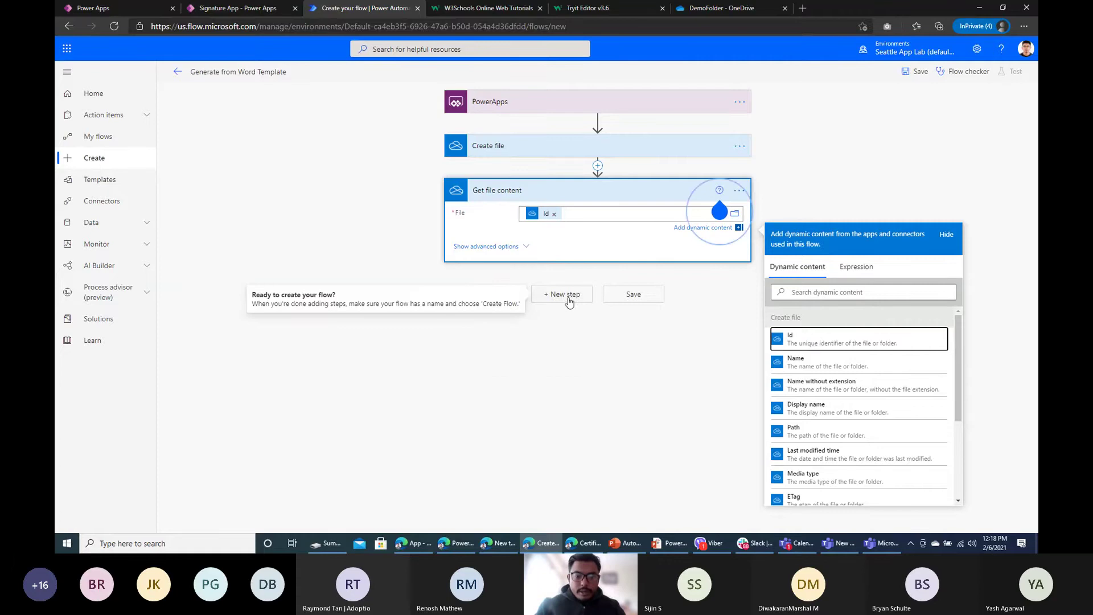
left_click(567, 295)
type("po")
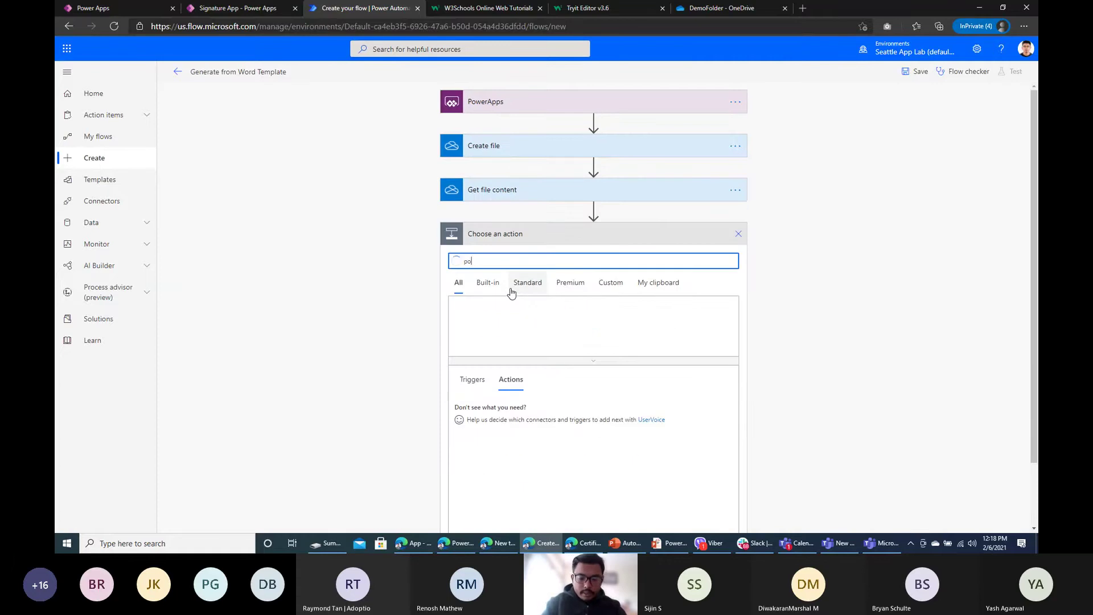
type("pulate")
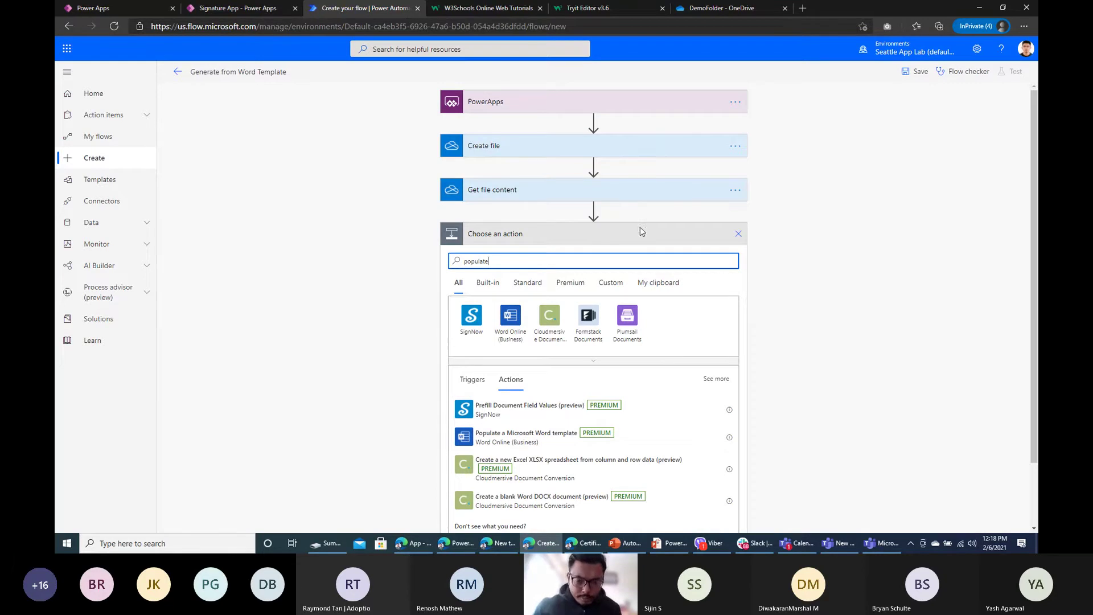
Step: Add Populate a Microsoft Word template with OneDrive for Business, OneDrive library, /DemoFolder/Certificate of Completion.docx
left_click(503, 443)
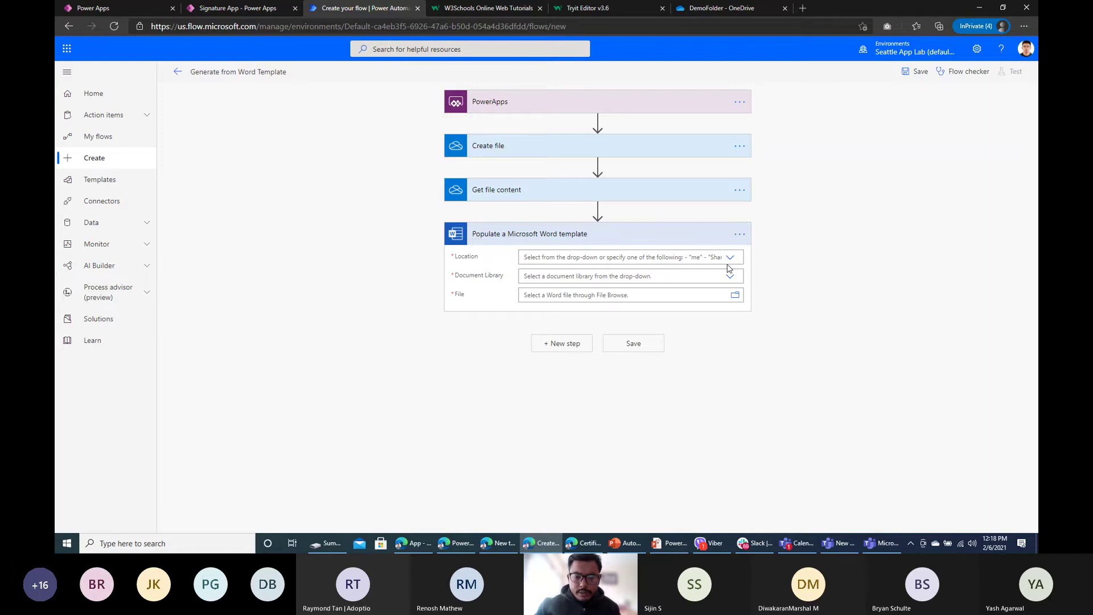
left_click(730, 257)
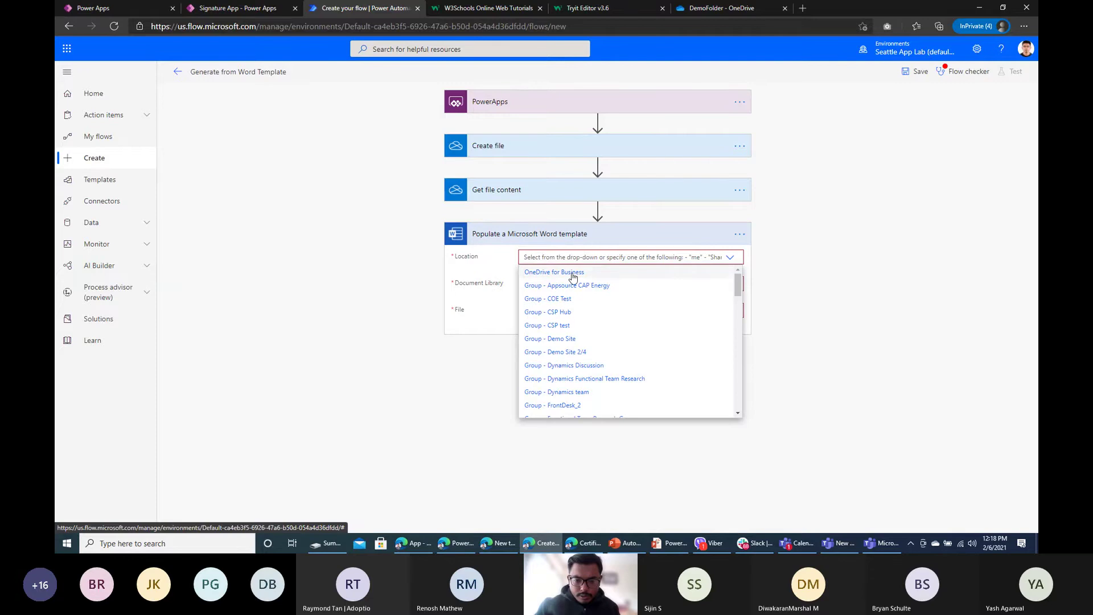
left_click(573, 273)
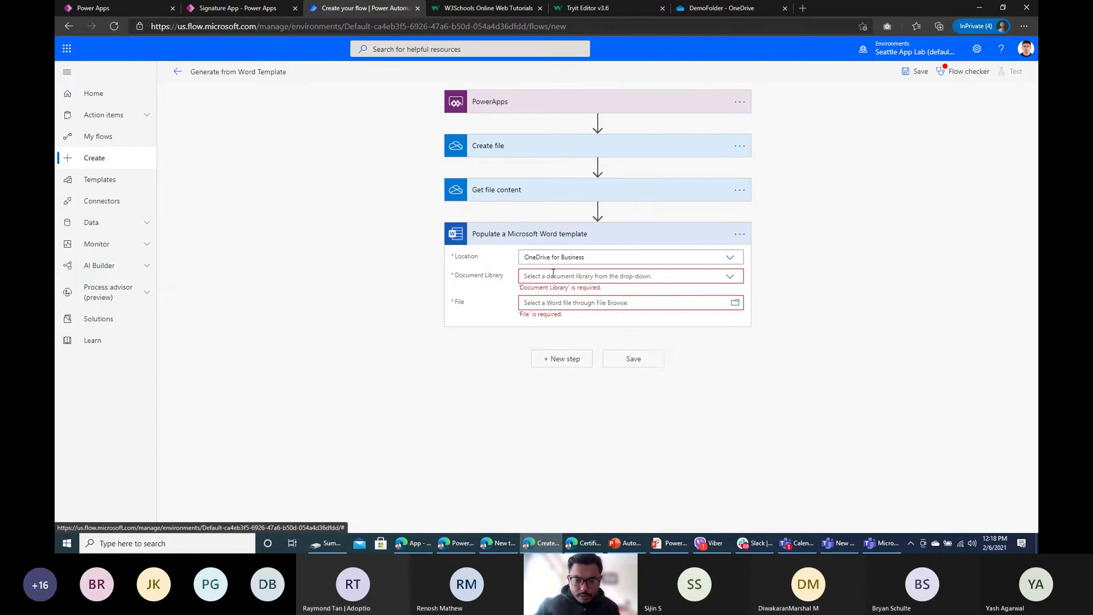
left_click(727, 282)
left_click(545, 291)
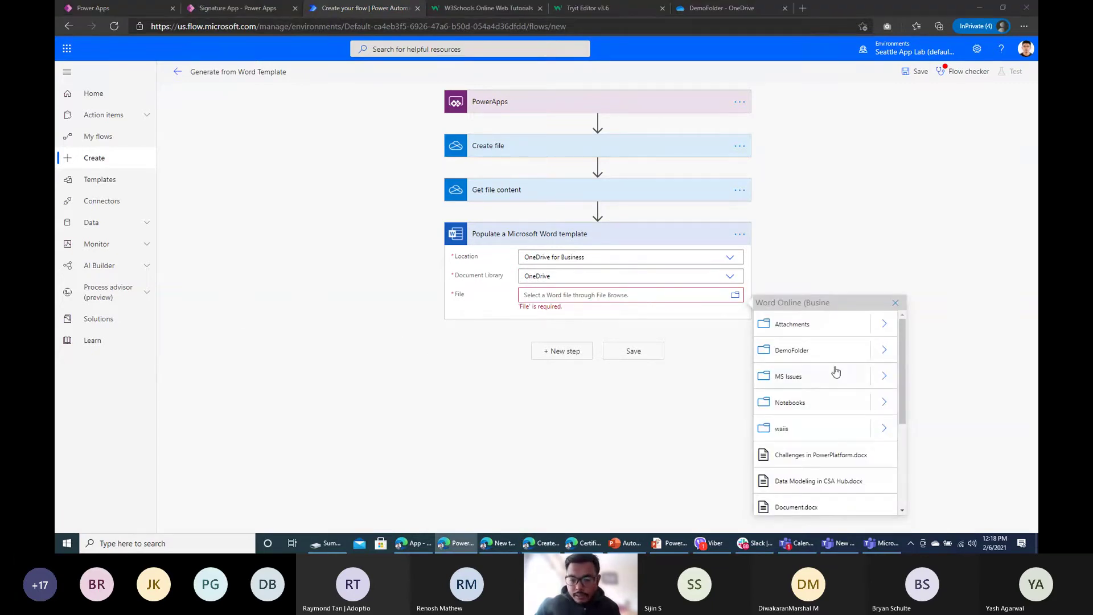
left_click(885, 350)
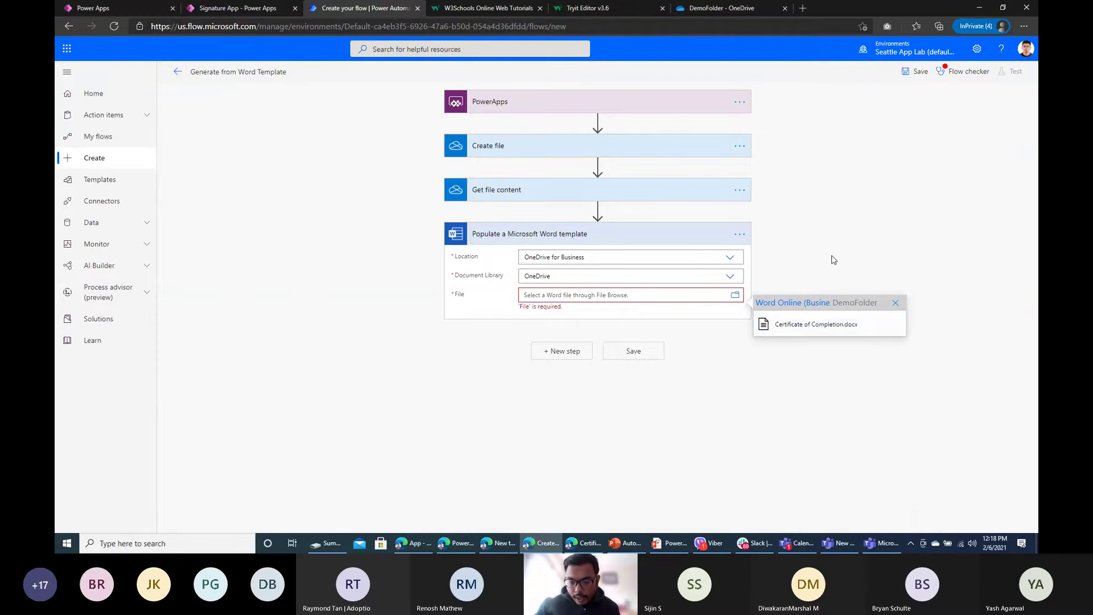
left_click(839, 330)
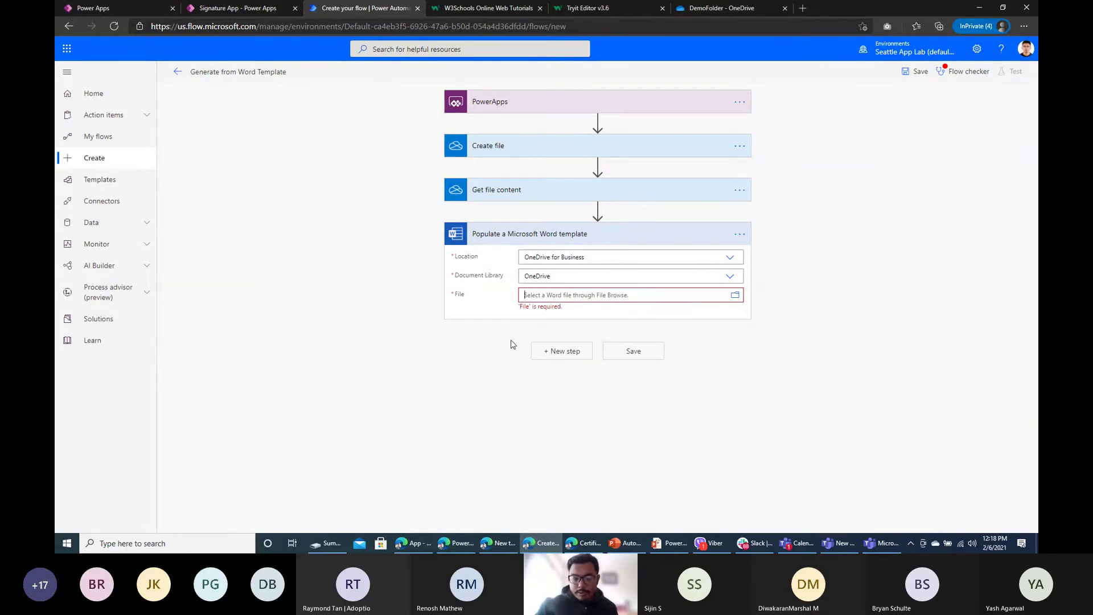
left_click(384, 301)
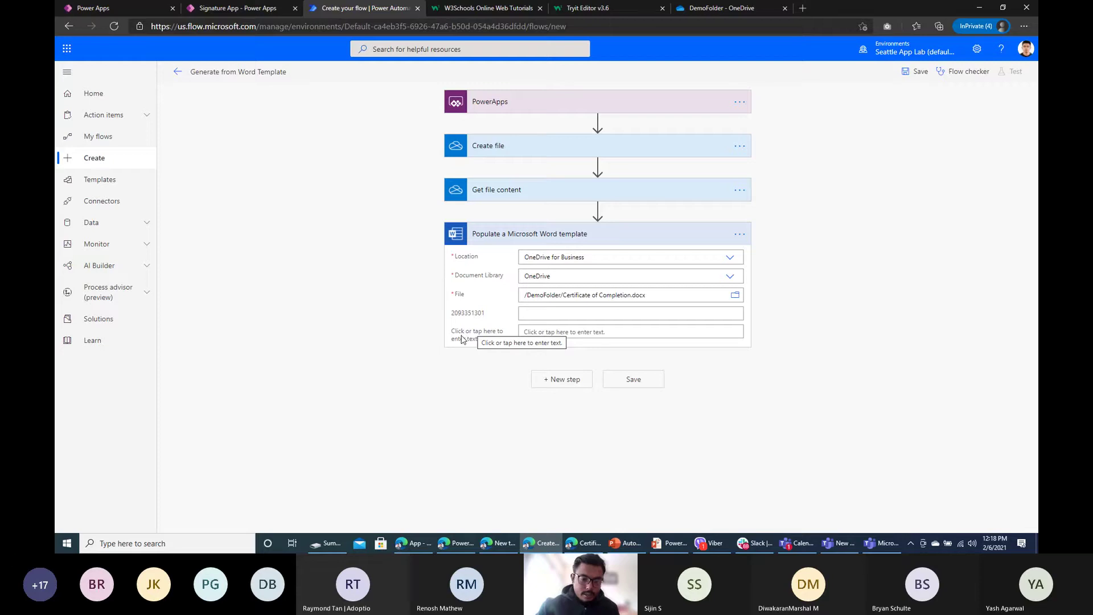
left_click(529, 314)
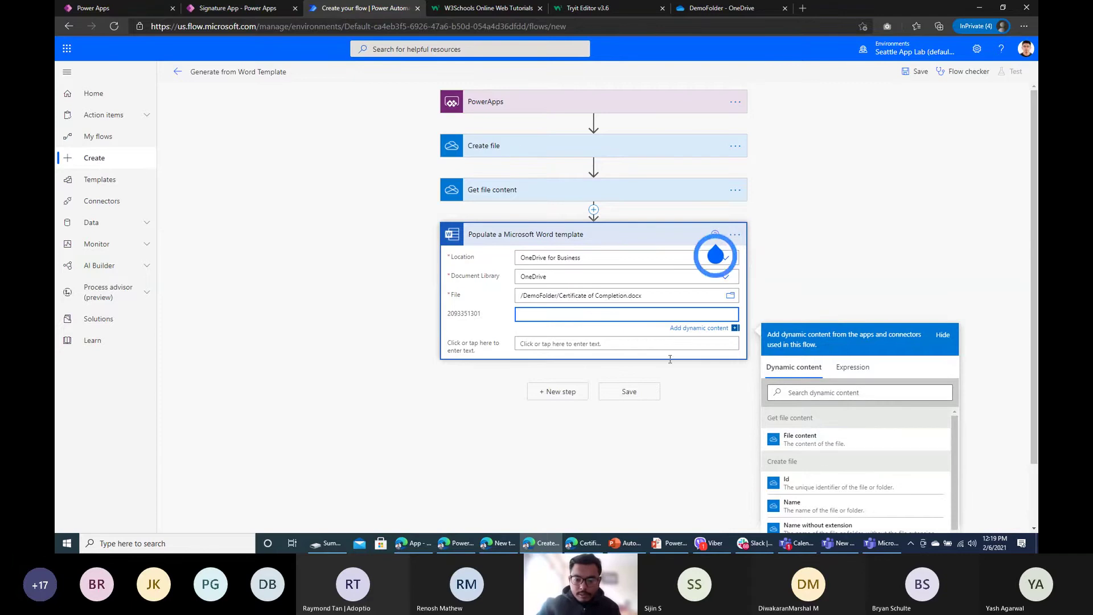
left_click(811, 446)
left_click(553, 345)
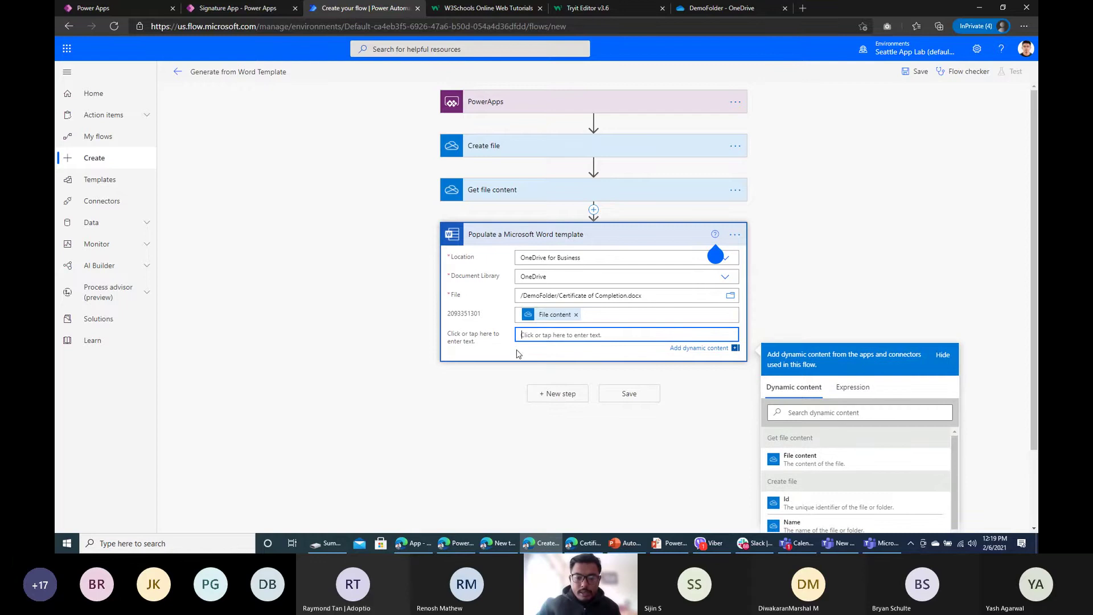
Step: Set the next template field to Ask in PowerApps and add another step
left_click(279, 10)
left_click(397, 442)
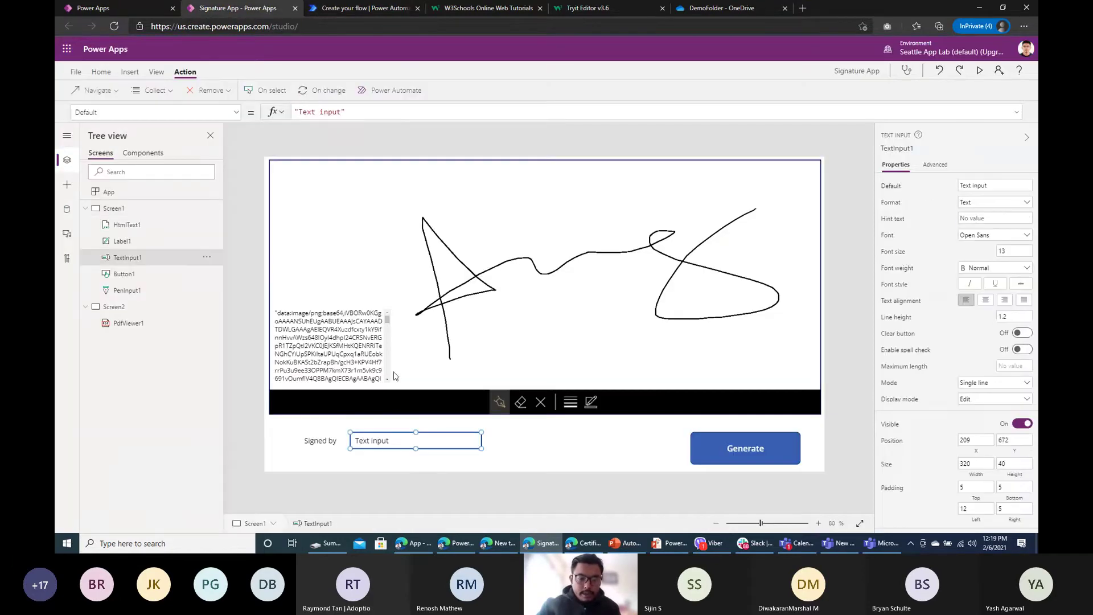
left_click(381, 10)
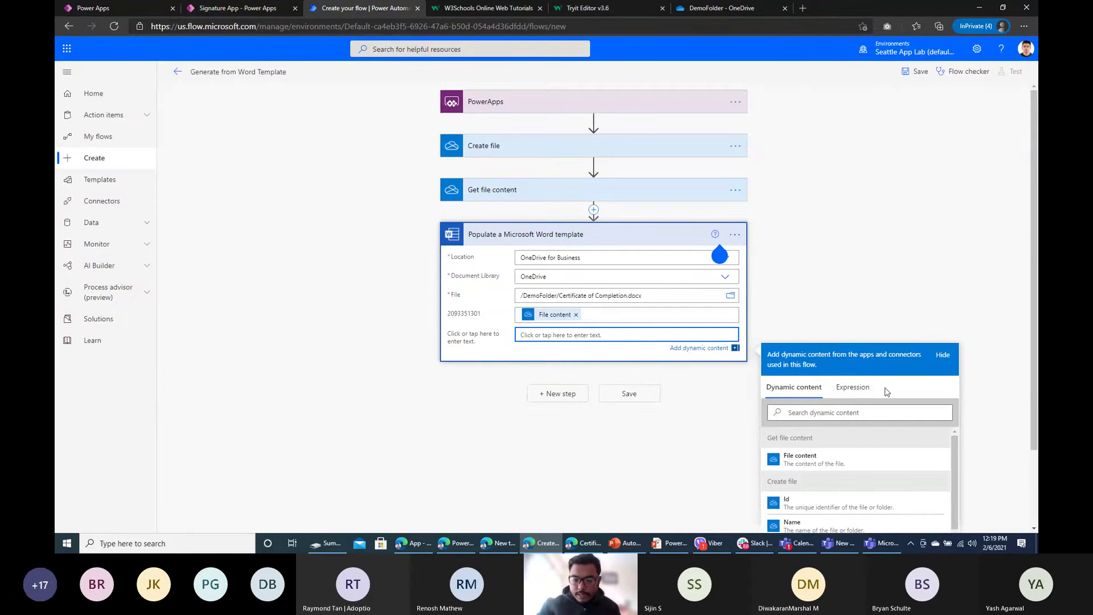
scroll(906, 447, "down", 5)
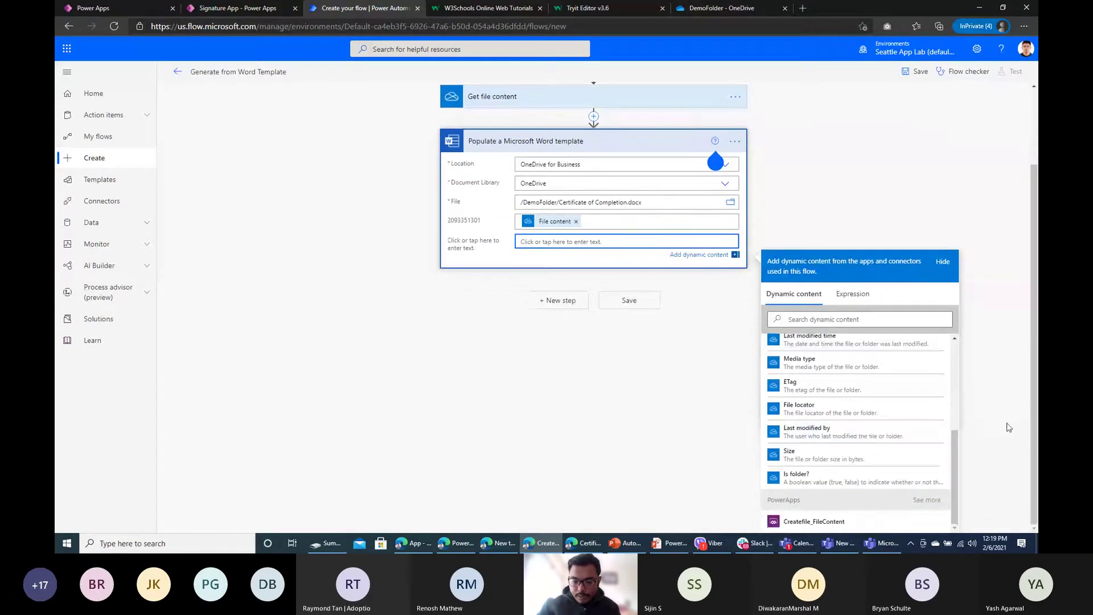
left_click(927, 500)
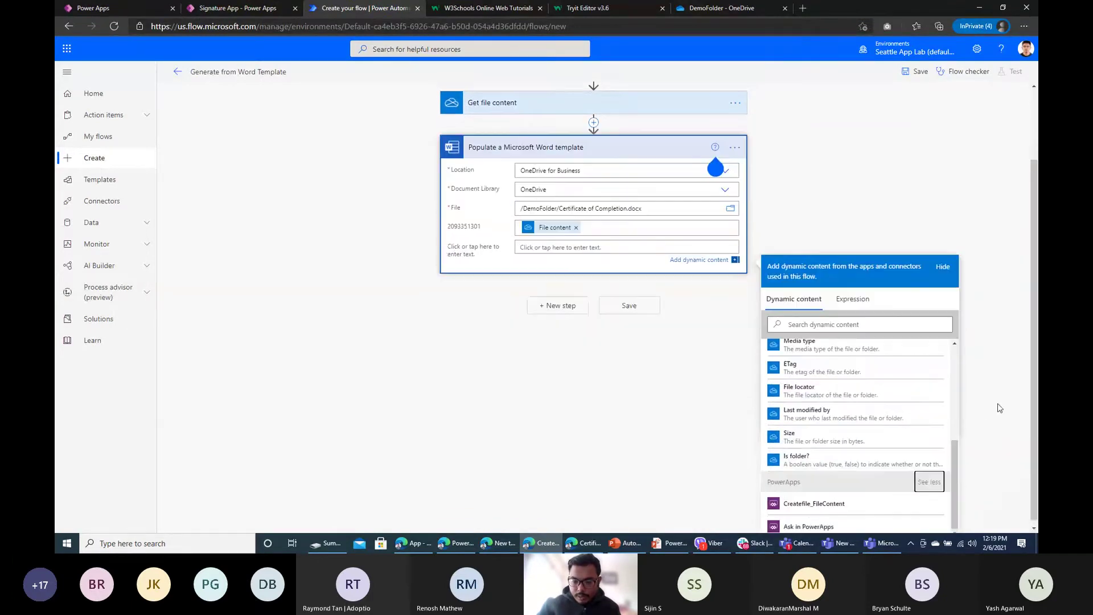
left_click(809, 526)
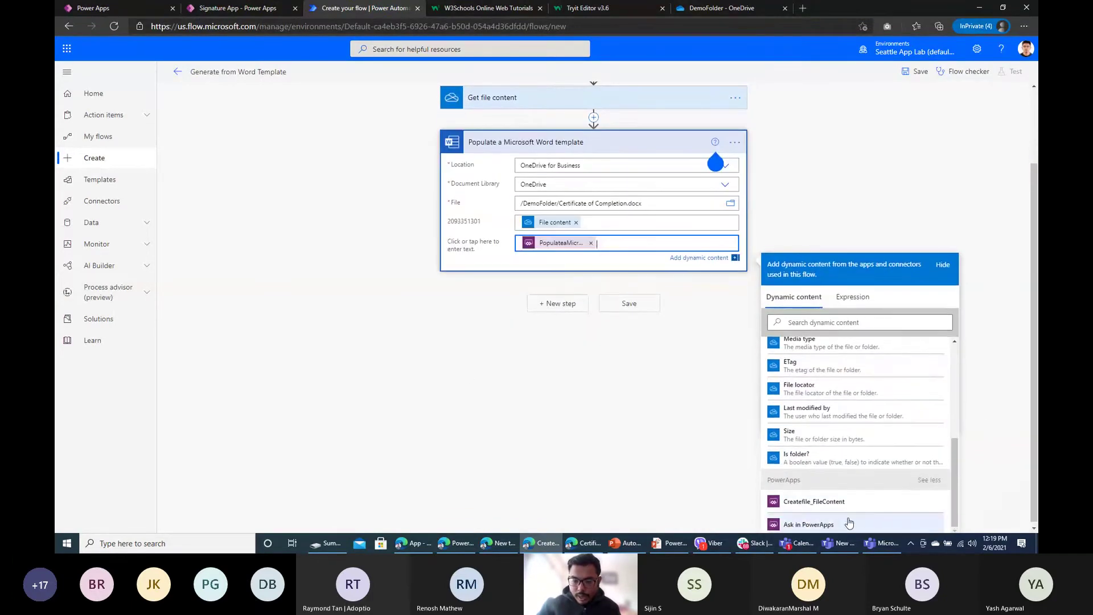
left_click(454, 351)
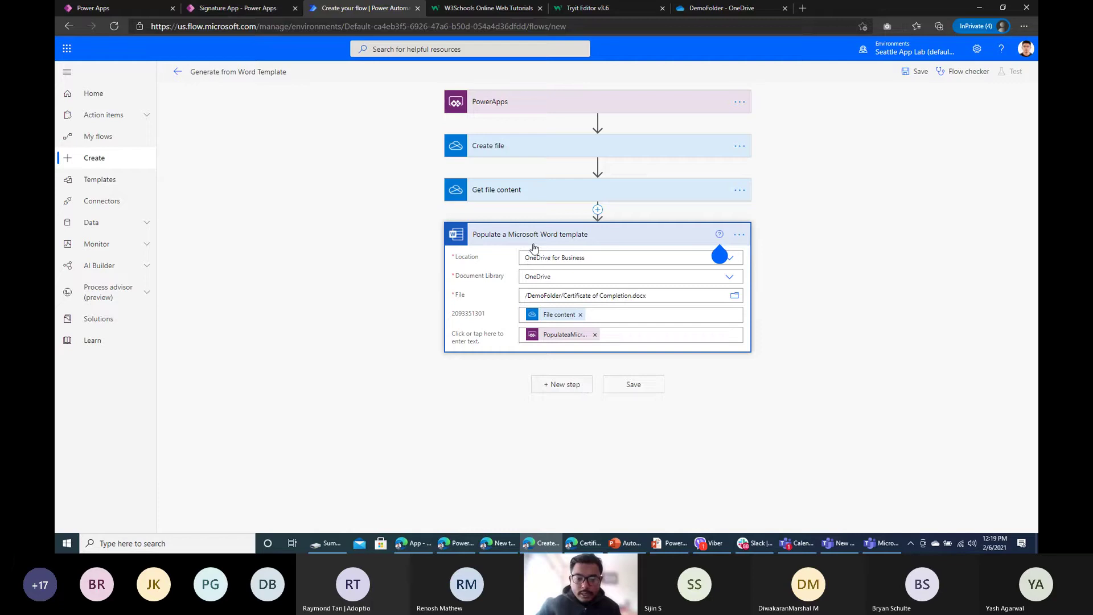
left_click(563, 394)
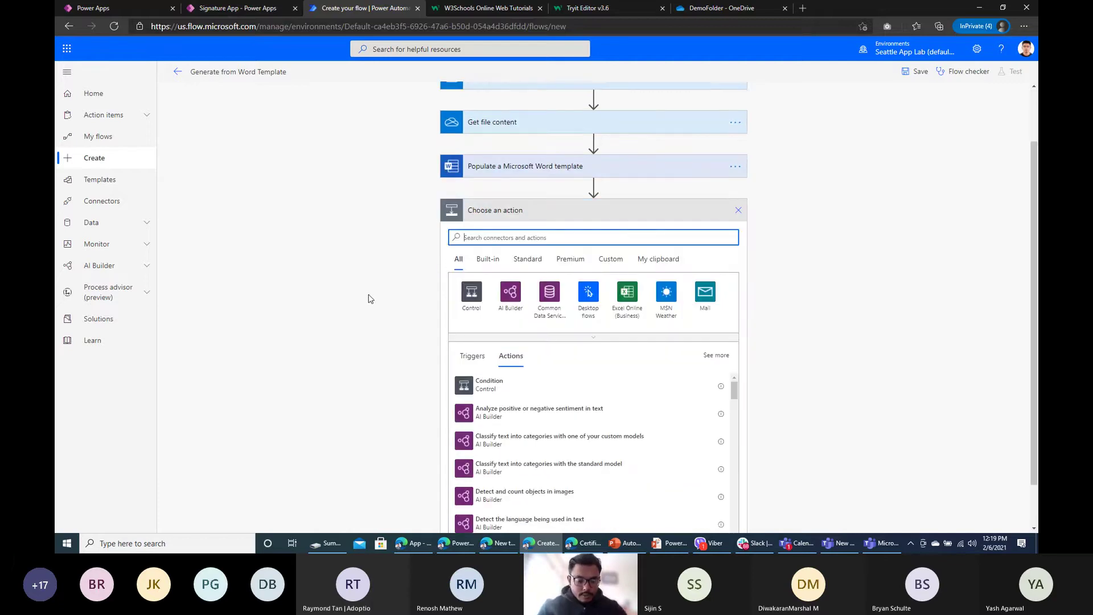
Step: Add a second OneDrive Create file action saving to /DemoFolder
type("create")
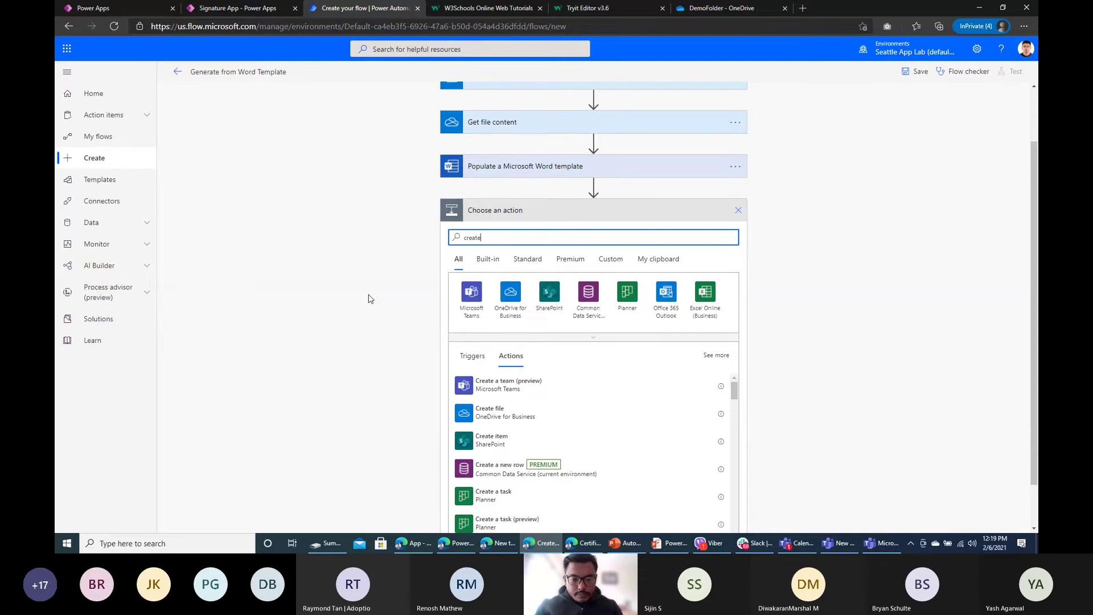
left_click(520, 415)
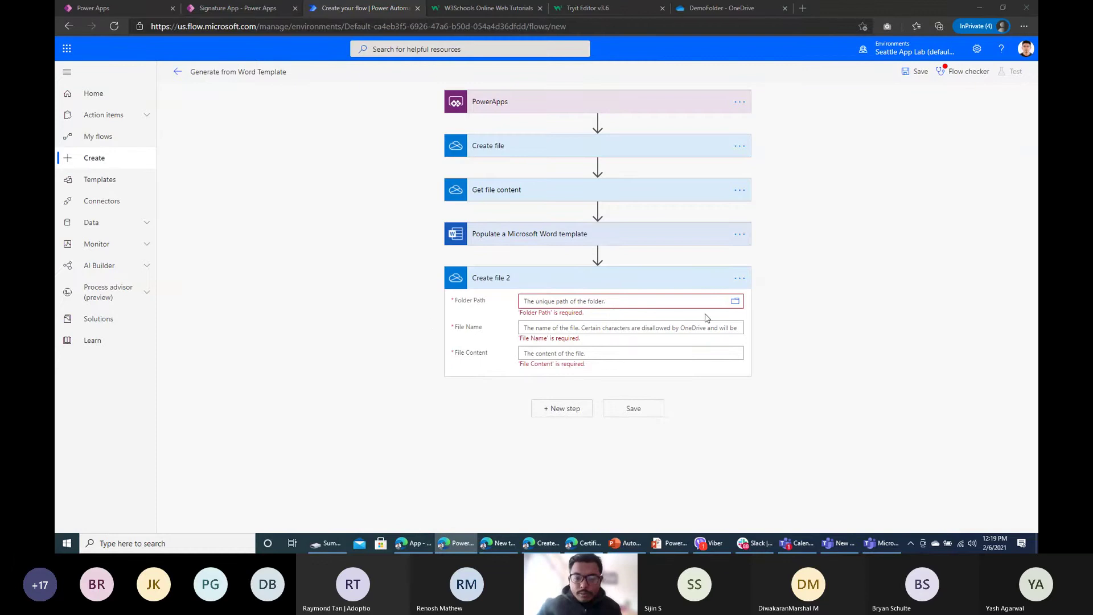
left_click(736, 301)
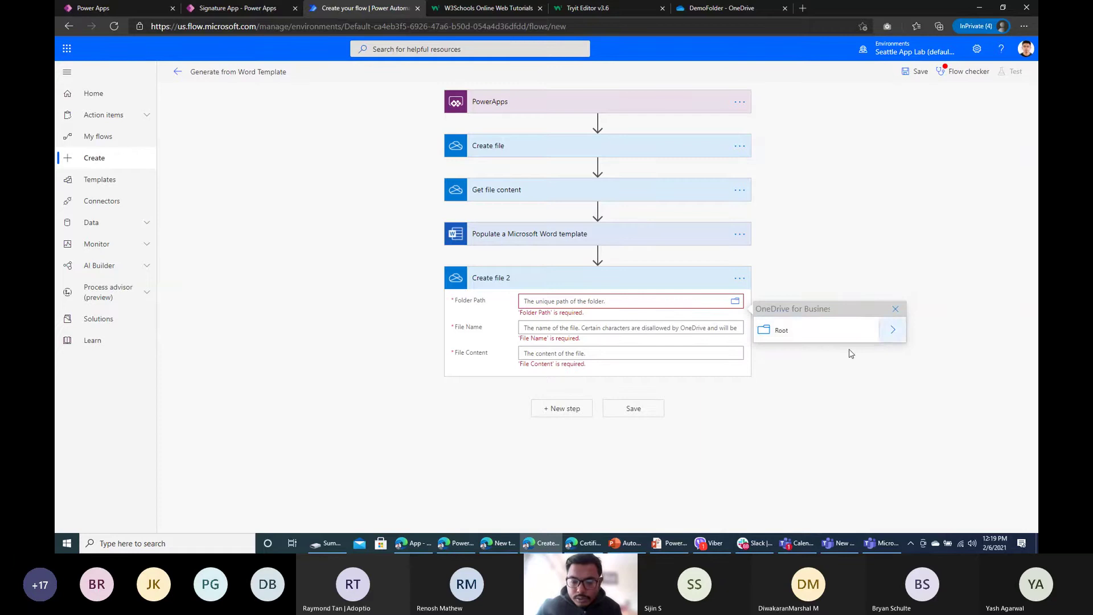
left_click(797, 331)
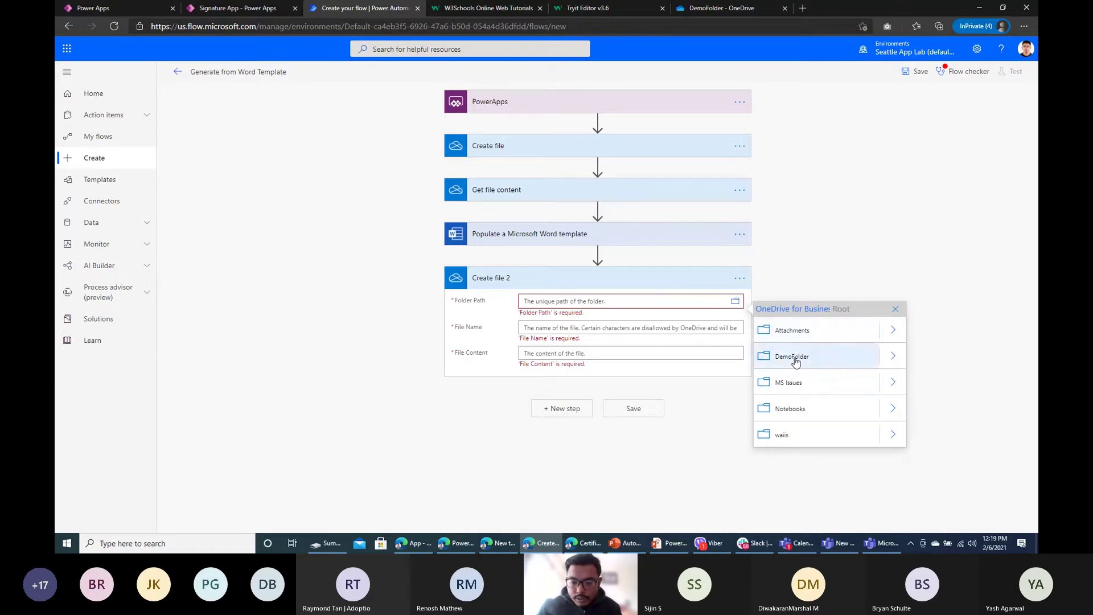
left_click(793, 353)
Step: Name the file test.doc with the Microsoft Word document as content, and save the flow
left_click(585, 331)
type("test.doc")
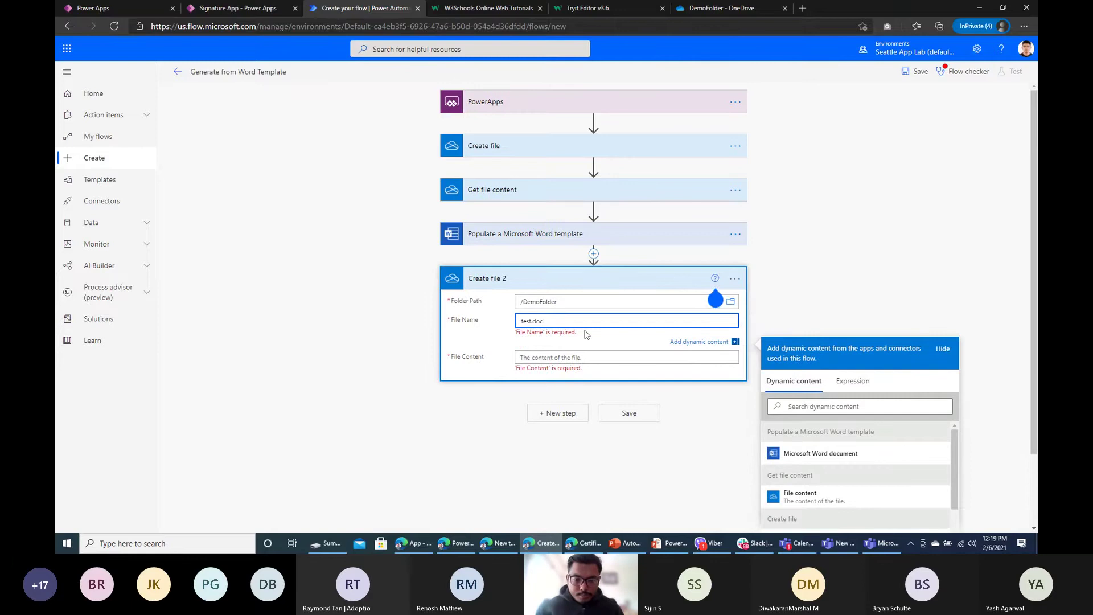
left_click(567, 360)
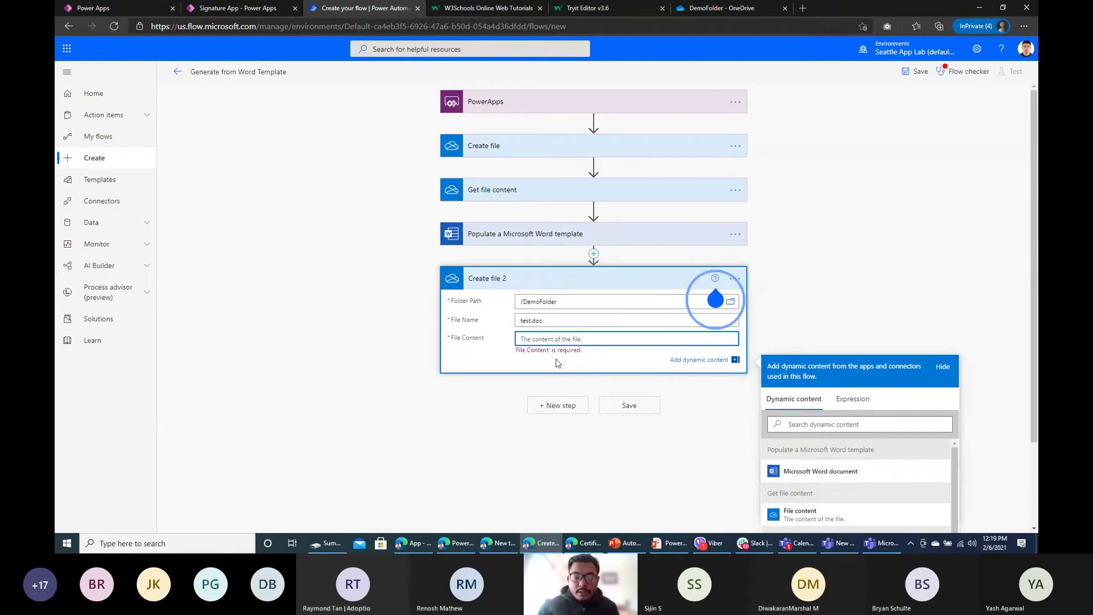
left_click(851, 467)
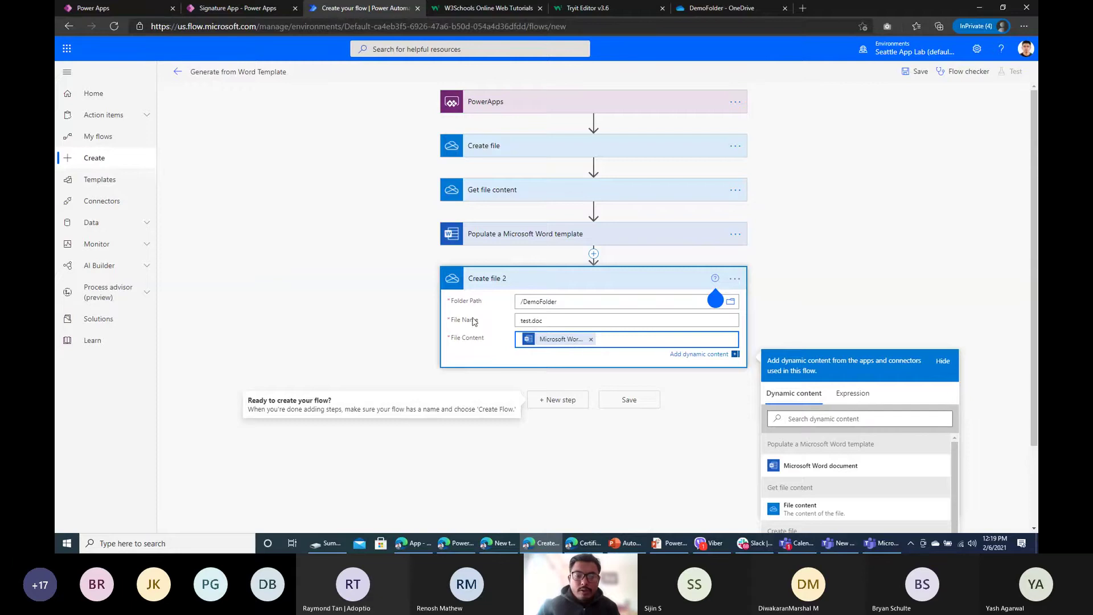
scroll(471, 316, "down", 1)
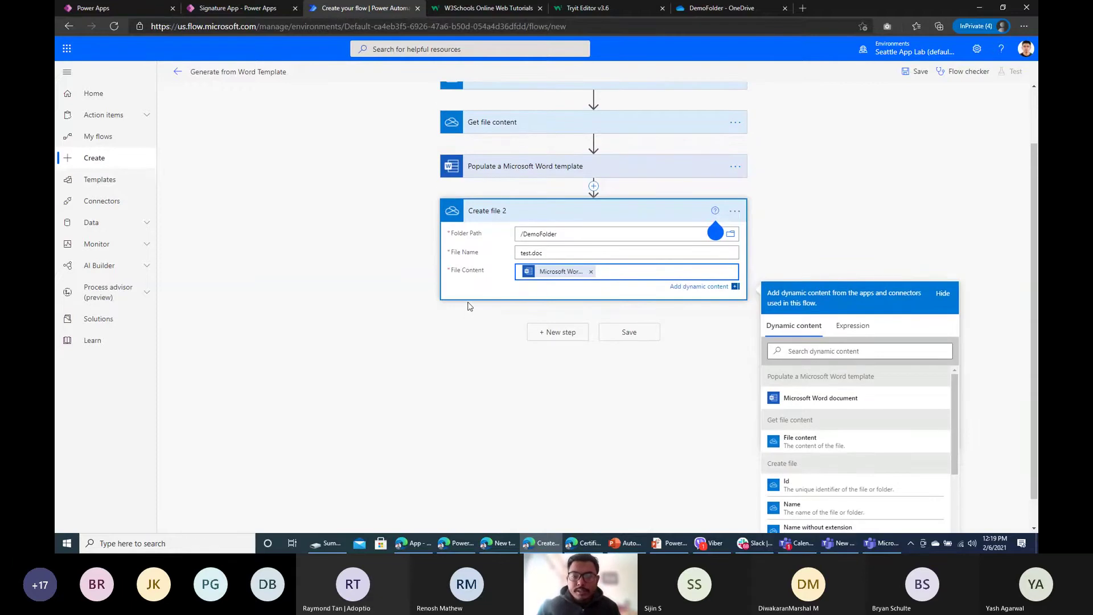
left_click(915, 71)
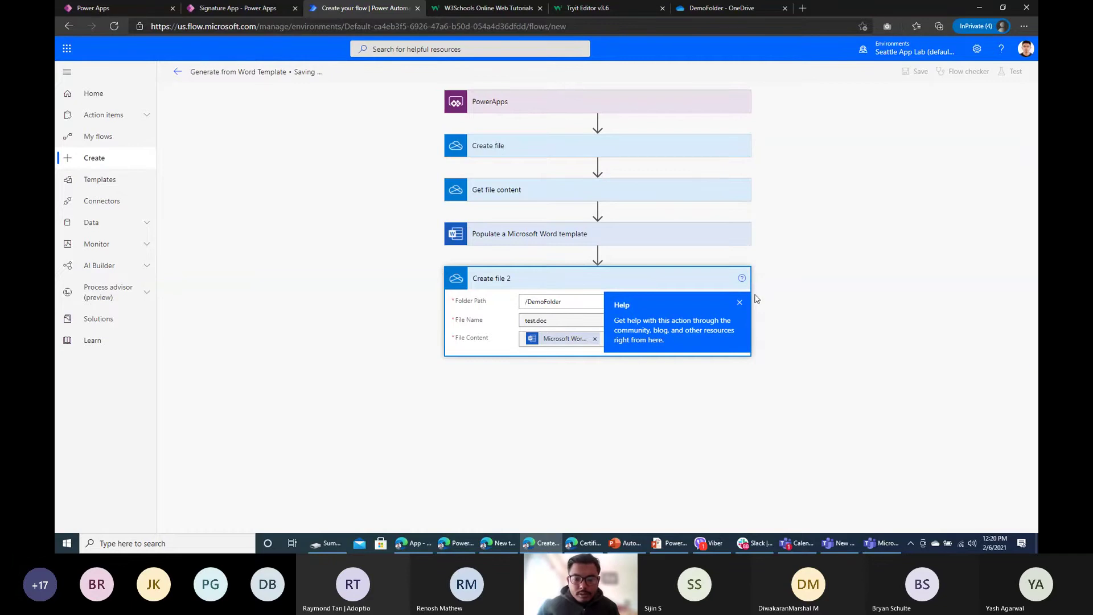
left_click(740, 303)
Step: Add a Respond to a PowerApp or flow step at the end of the flow
scroll(561, 418, "down", 2)
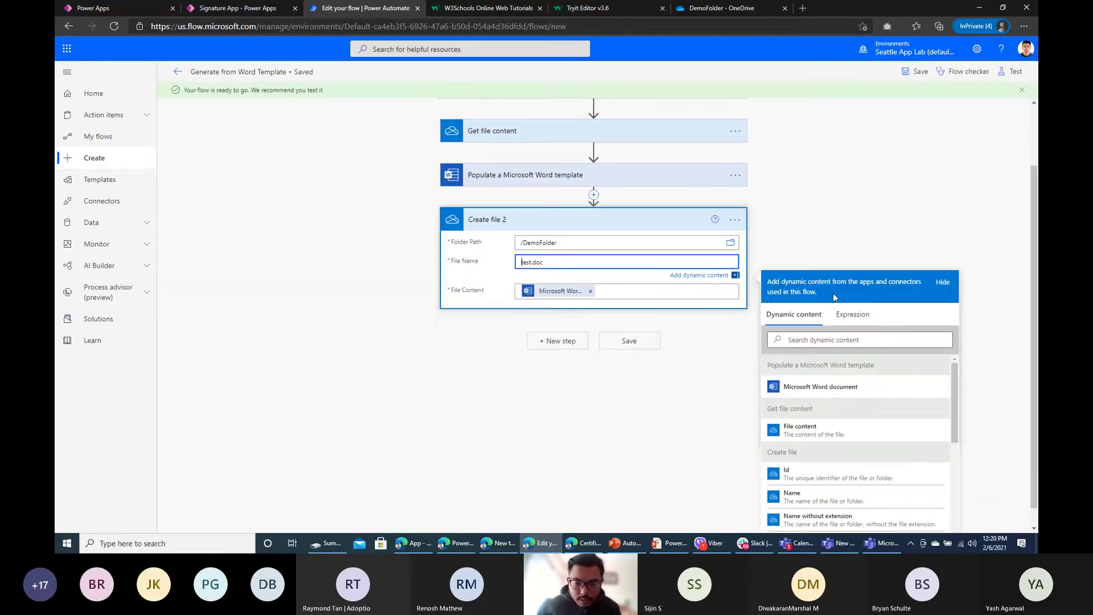
left_click(253, 10)
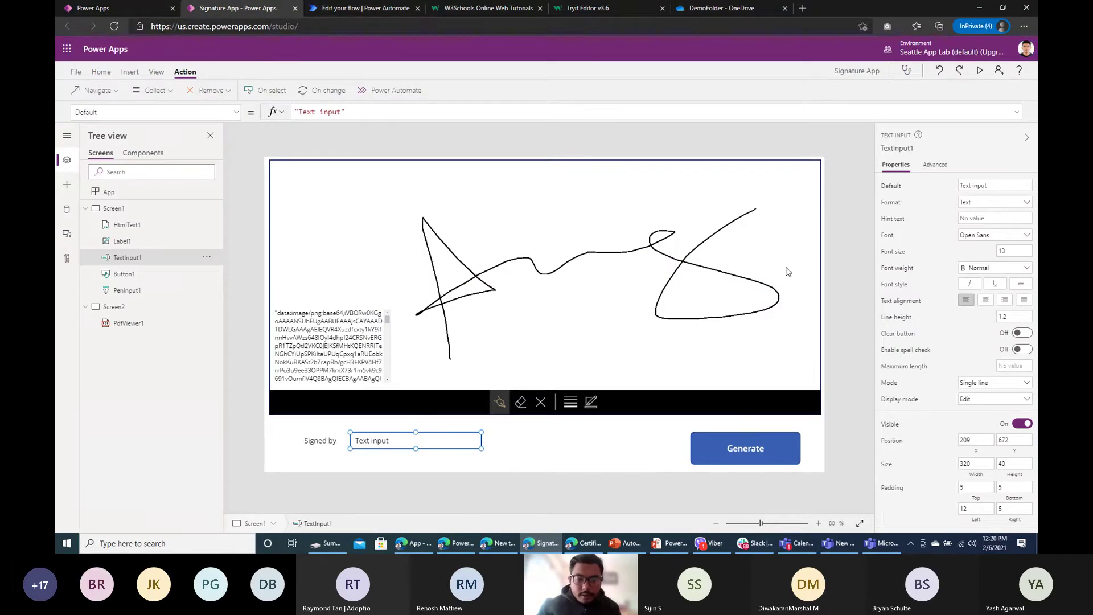
left_click(360, 10)
left_click(568, 415)
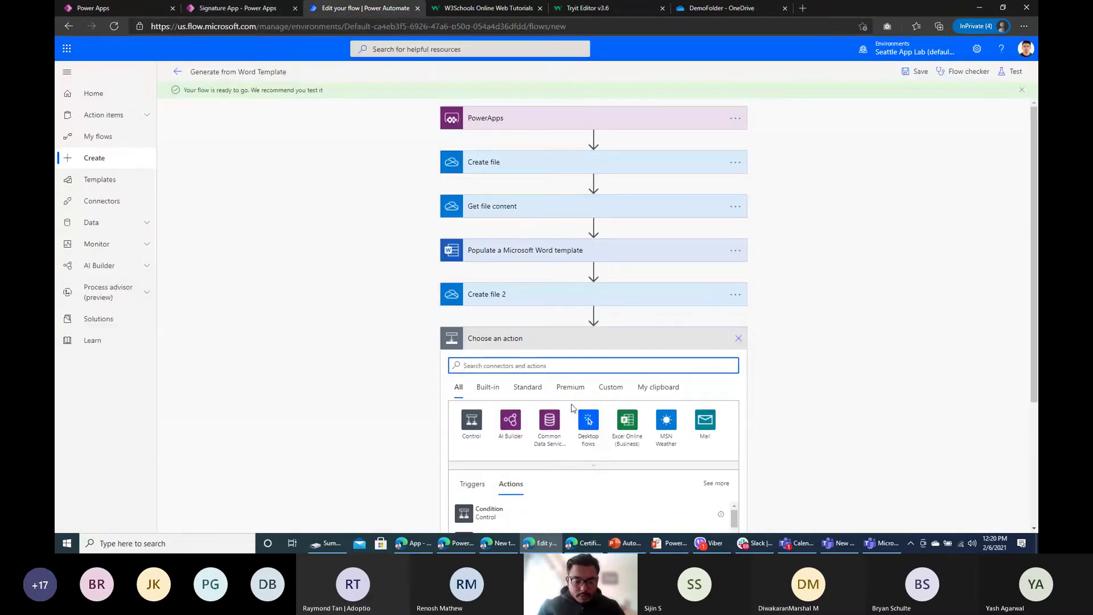
type("res")
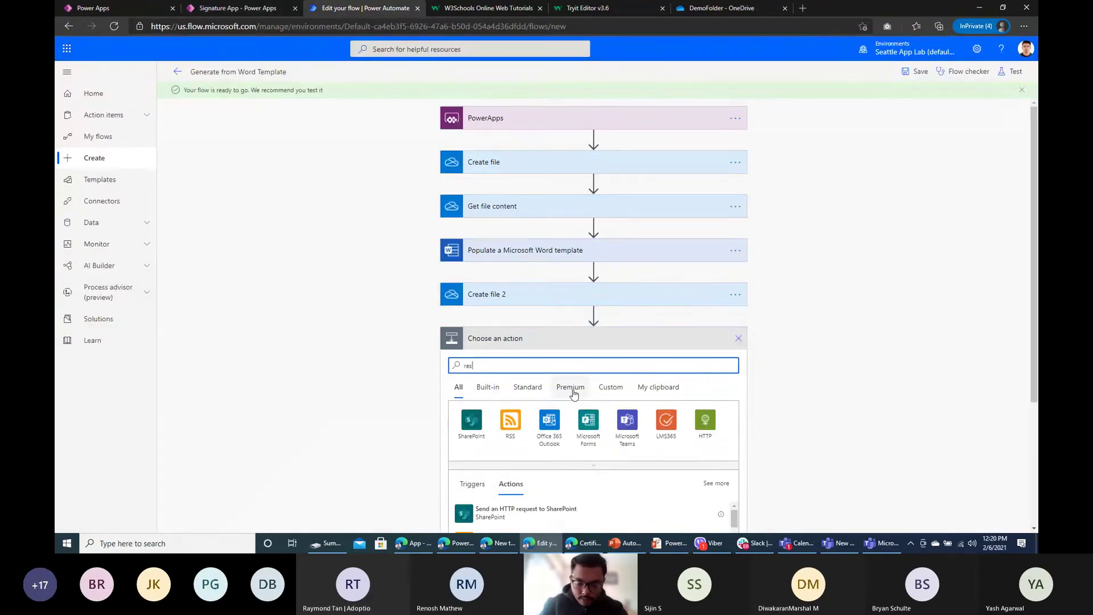
key("BackSpace")
key("BackSpace")
key("BackSpace")
type("p")
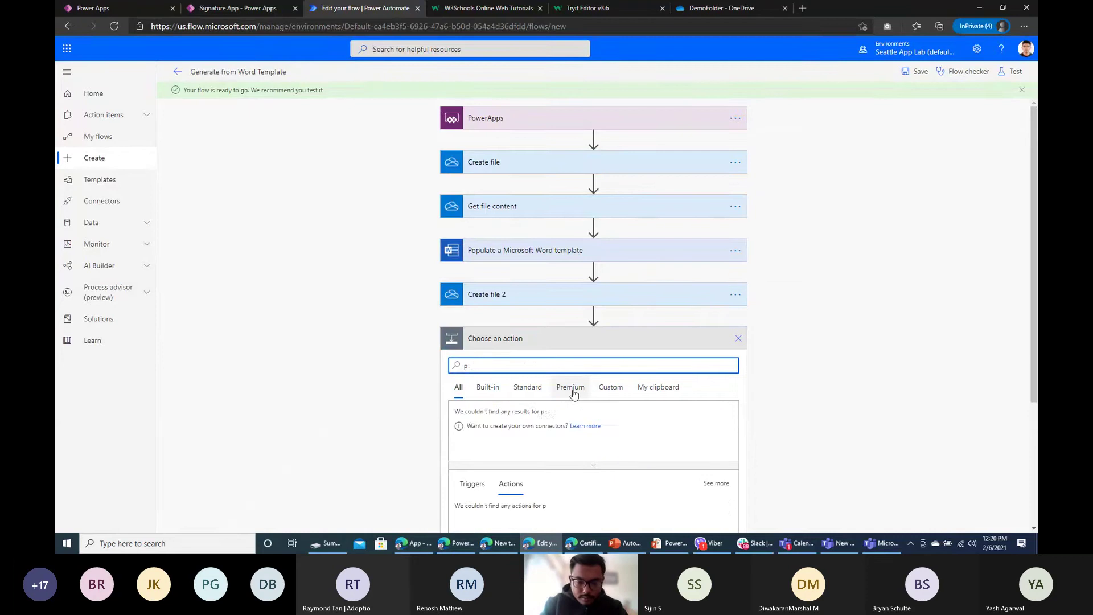
type("esponse")
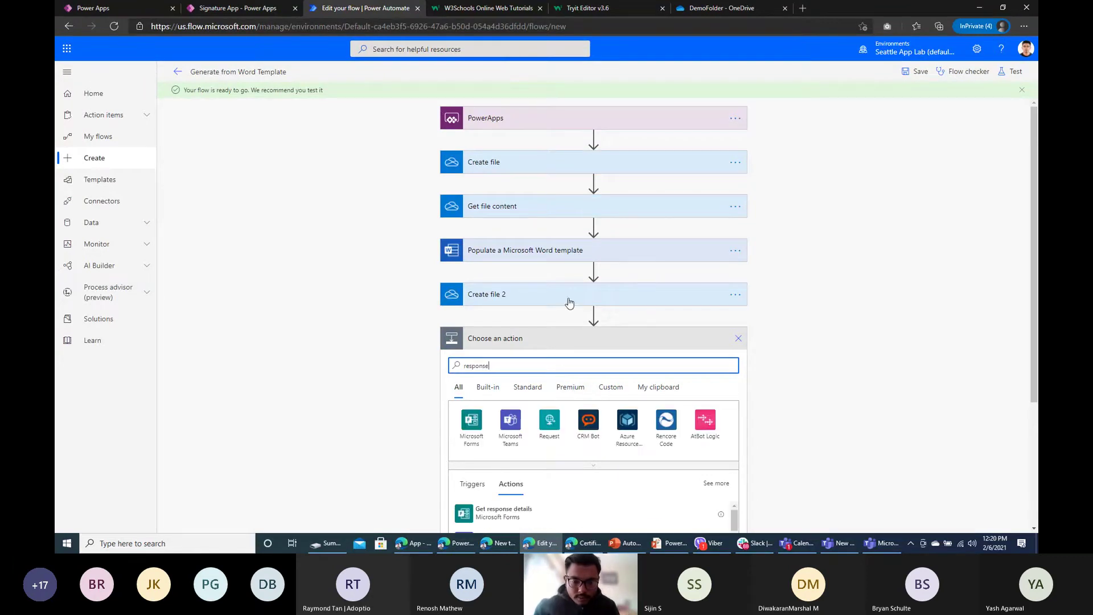
scroll(536, 295, "down", 1)
scroll(588, 308, "down", 2)
scroll(579, 416, "down", 5)
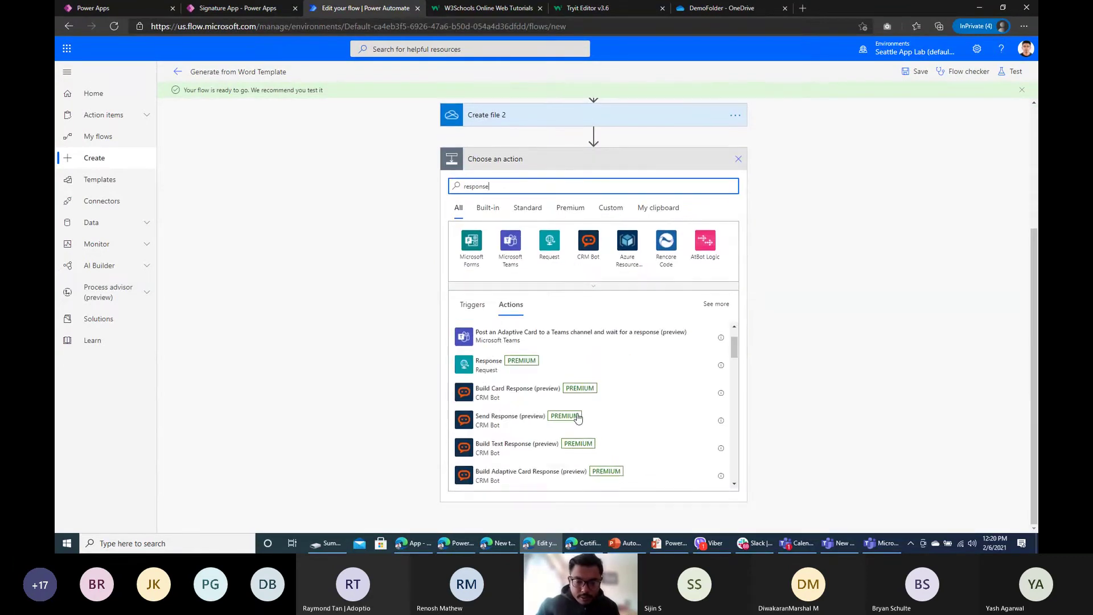
scroll(572, 410, "up", 2)
scroll(564, 418, "down", 3)
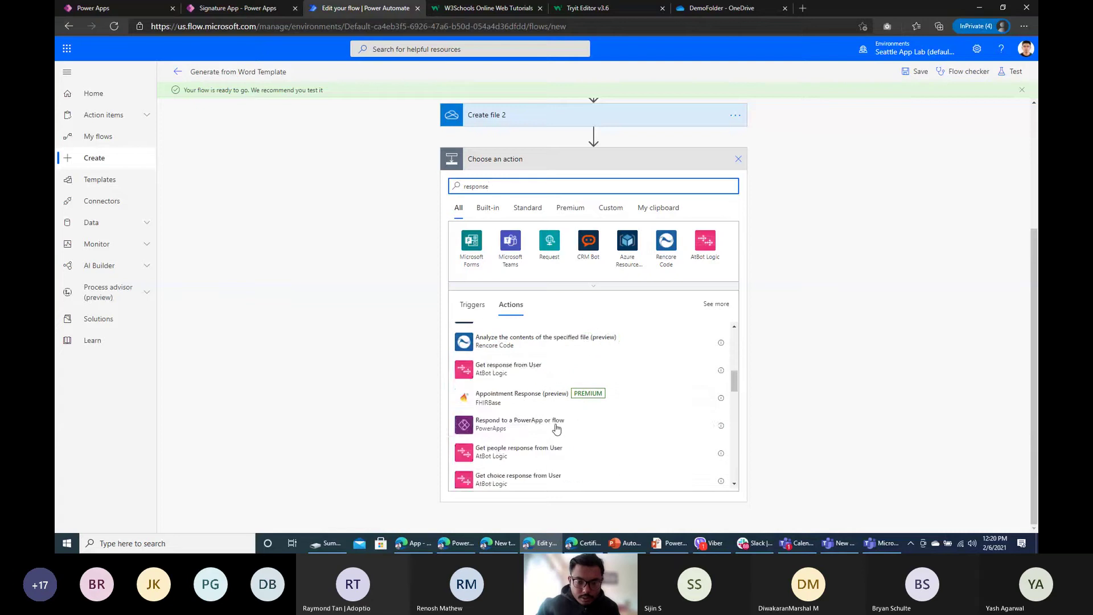
left_click(555, 424)
Step: Add a File output named file with value xxx and save the flow
left_click(495, 377)
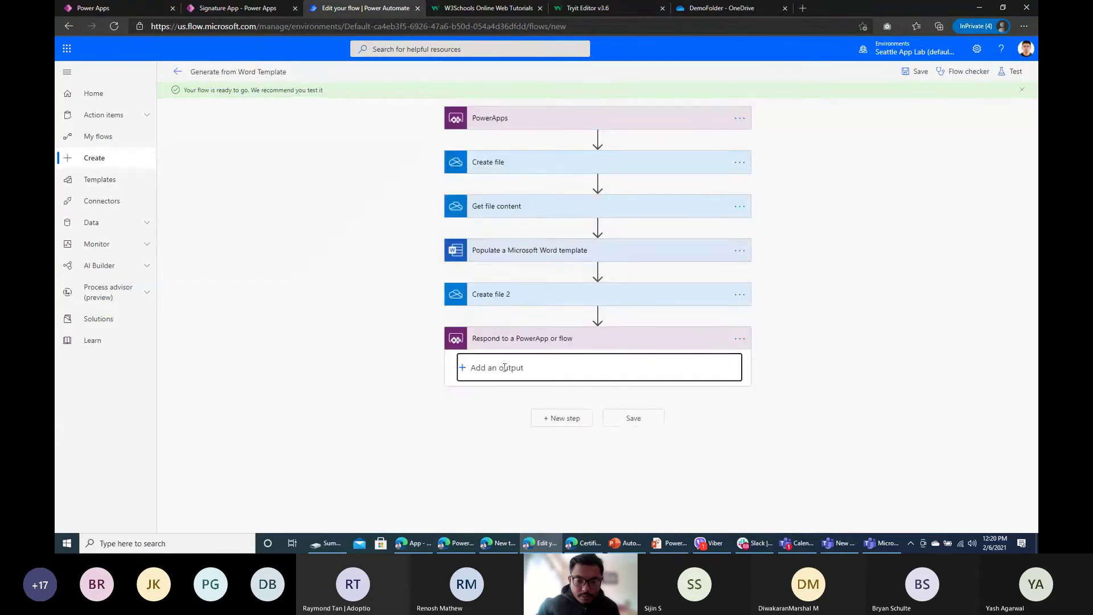
left_click(558, 389)
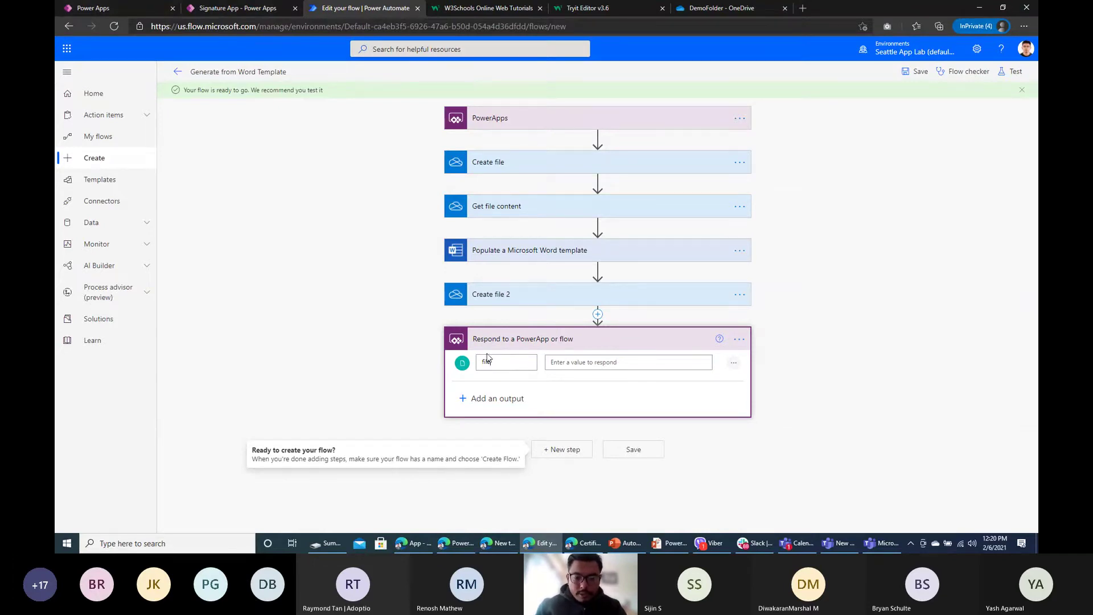
left_click(578, 363)
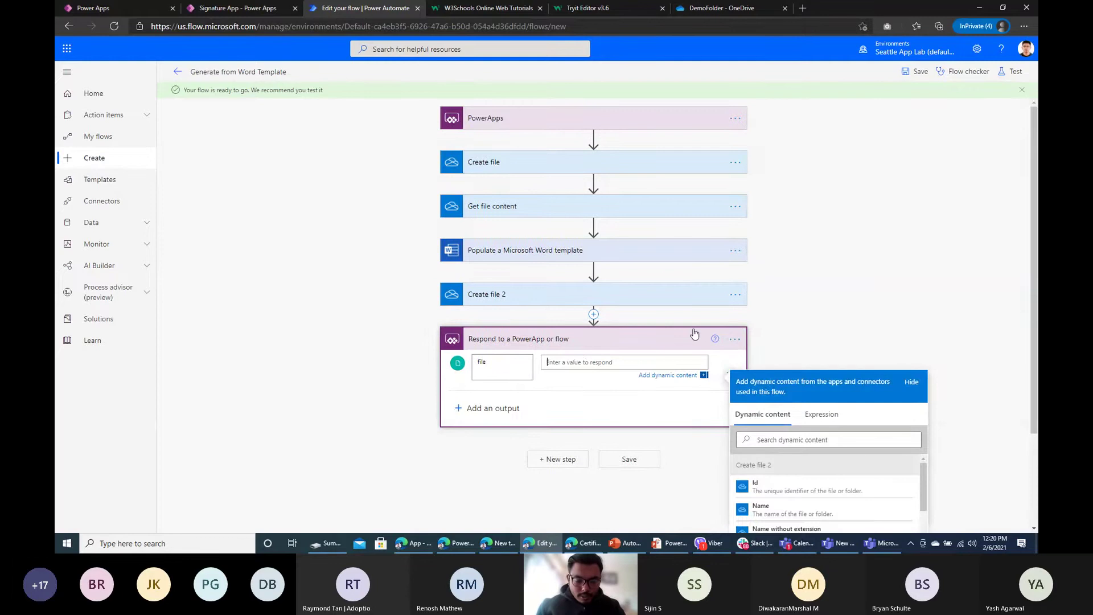
type("xxx")
left_click(629, 459)
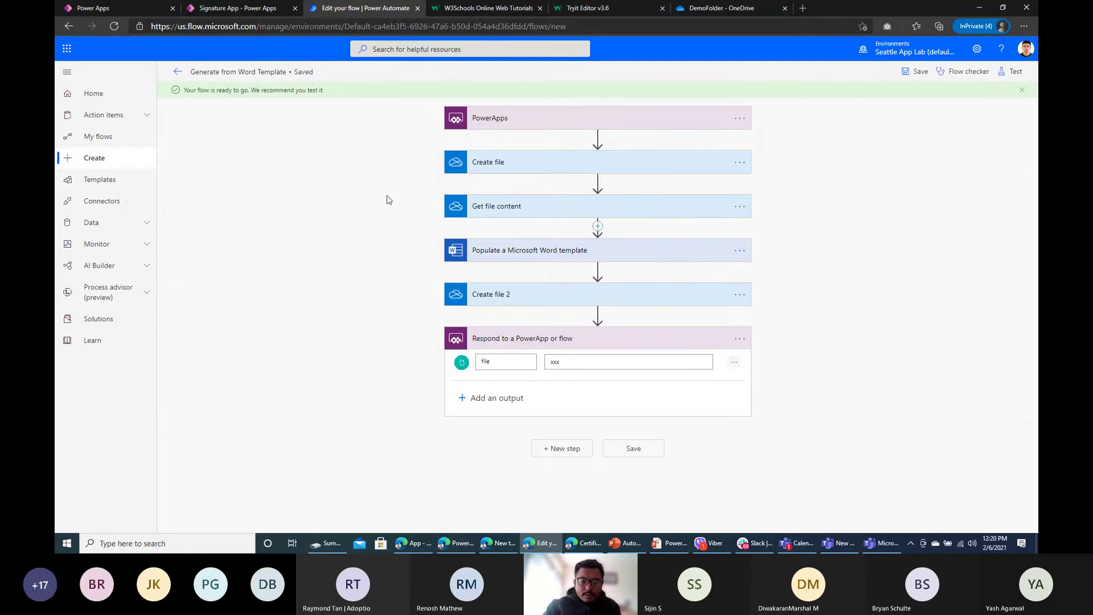
Step: Insert a new button beside the Signed by text box and caption it 'Word Generate'
left_click(258, 12)
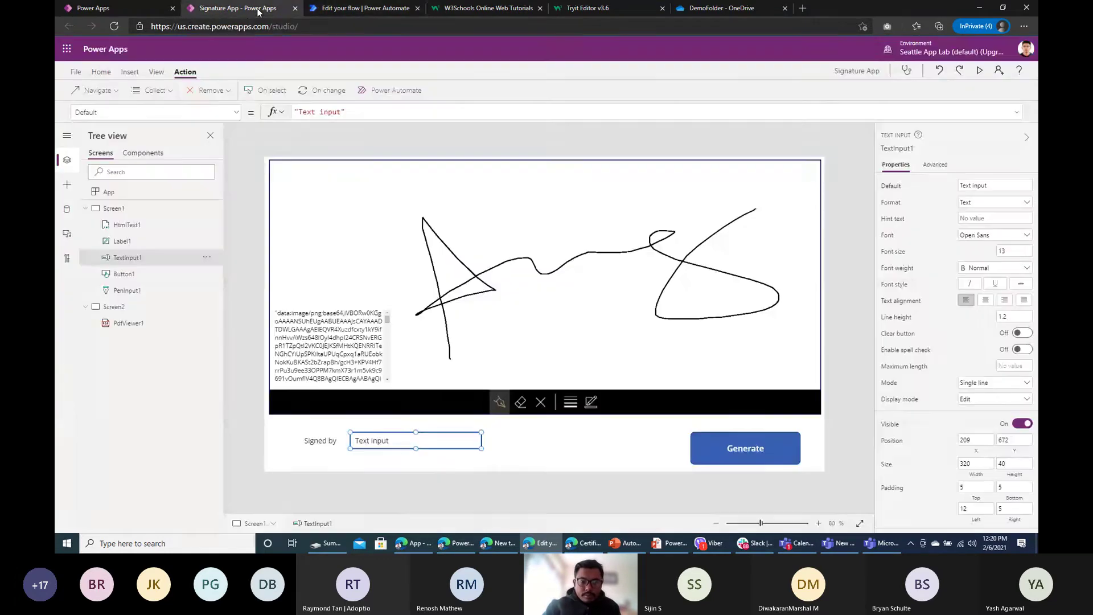
left_click(279, 94)
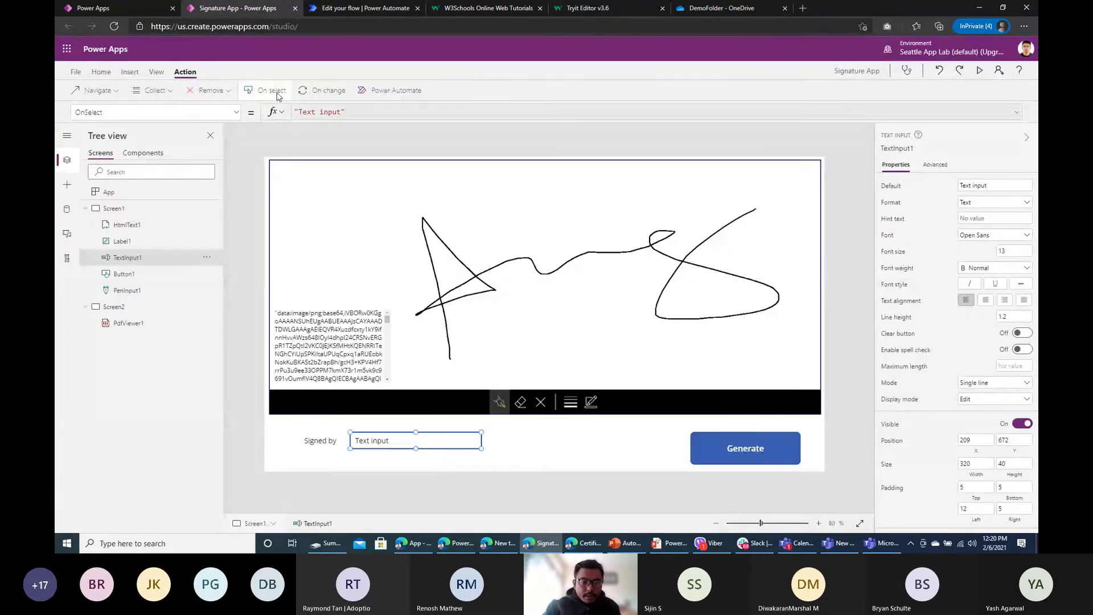
left_click(102, 72)
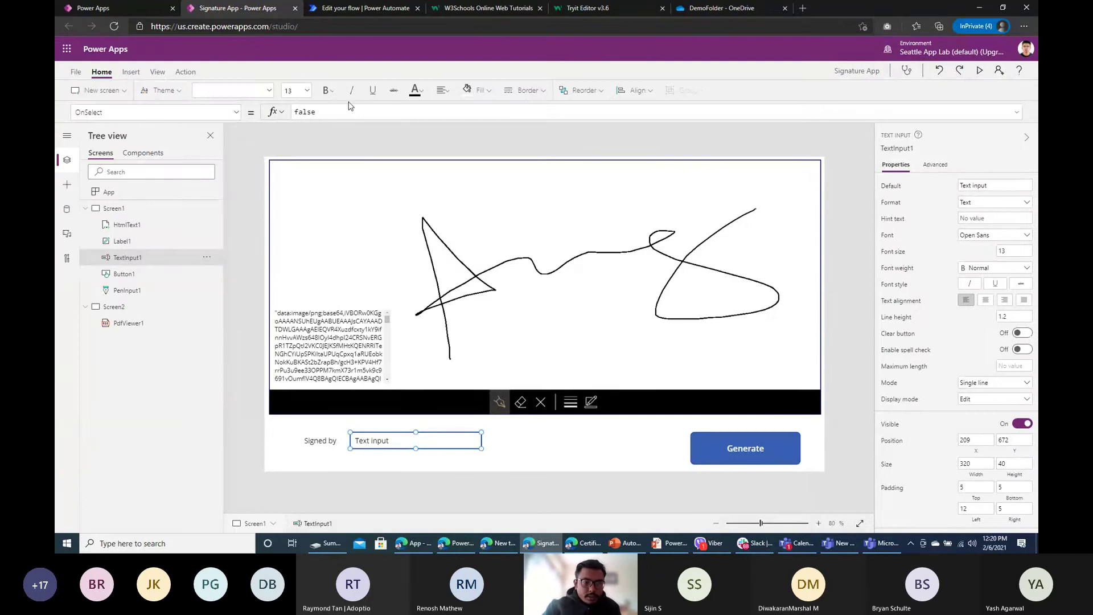
left_click(130, 72)
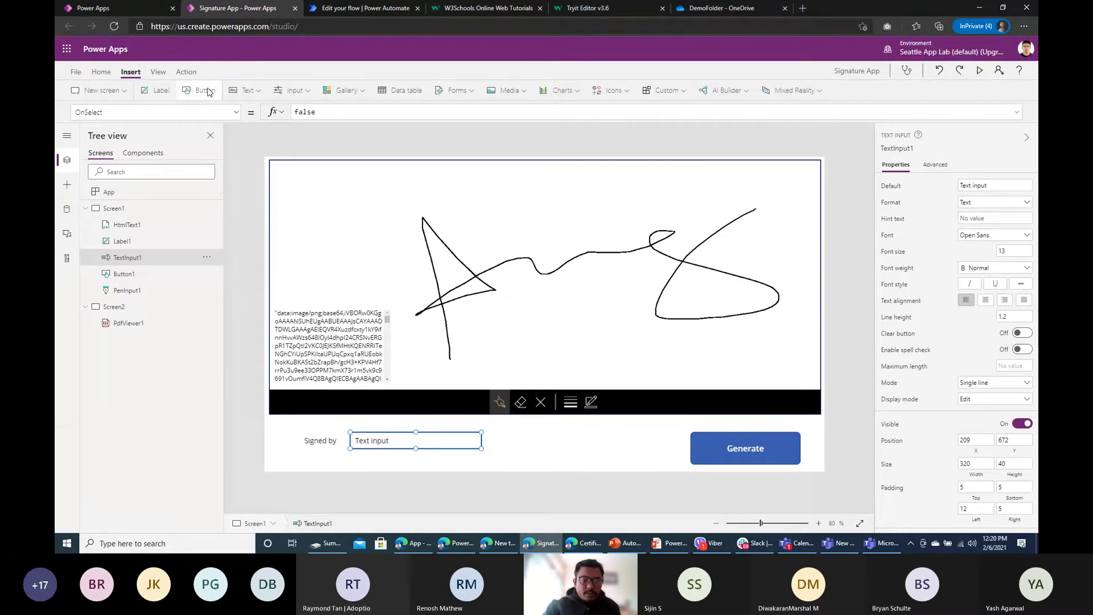
left_click_drag(328, 184, 677, 464)
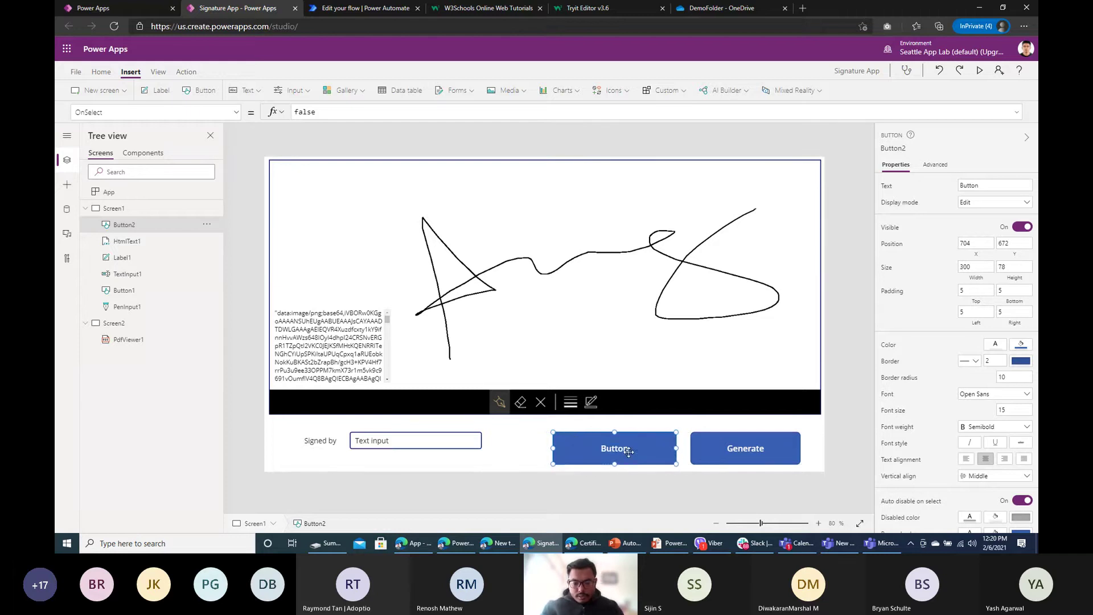
double_click(628, 451)
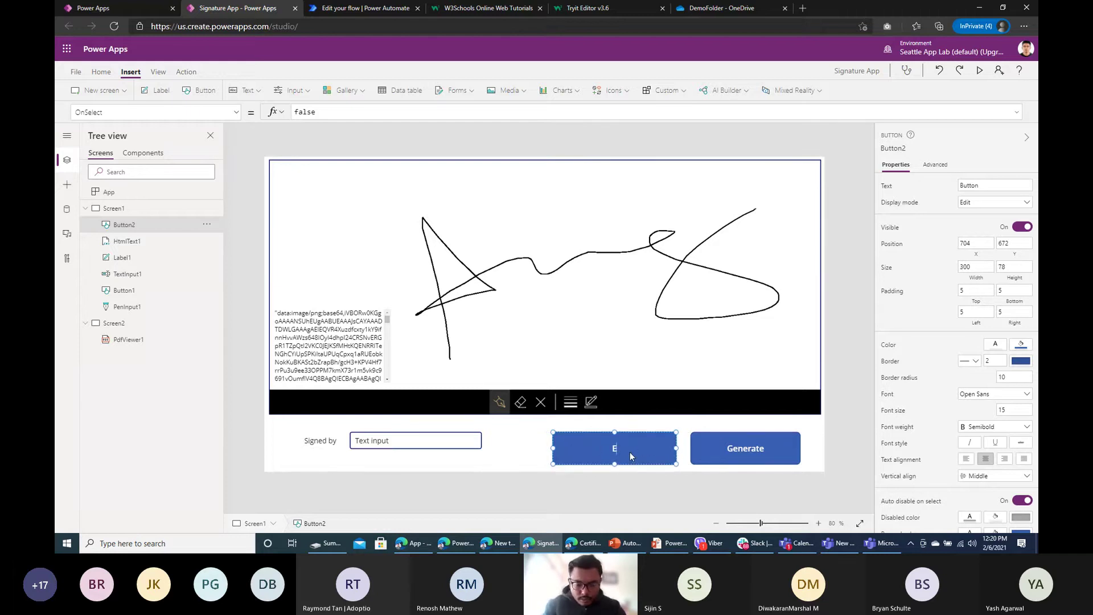
type("Word Generate")
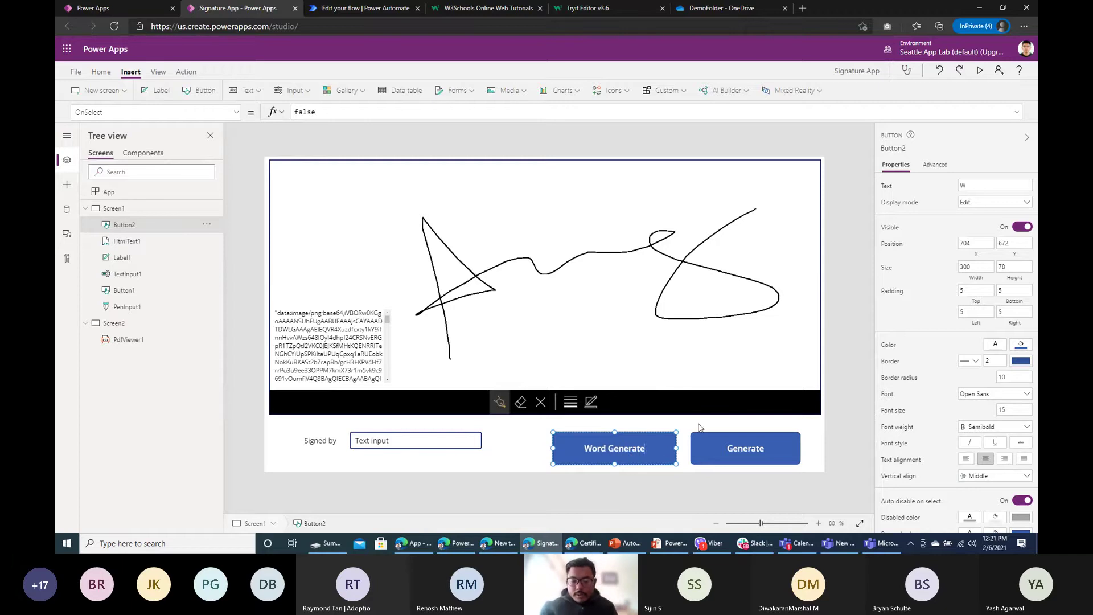
key("Return")
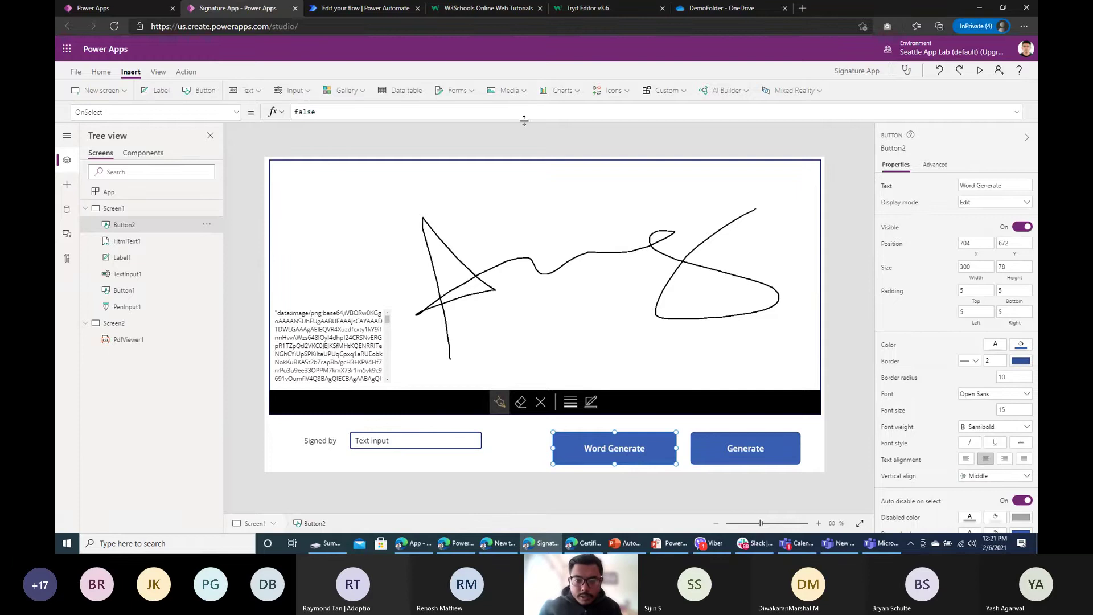
Step: Attach the Generate from Word Template flow to the Word Generate button from the flows list
left_click(360, 8)
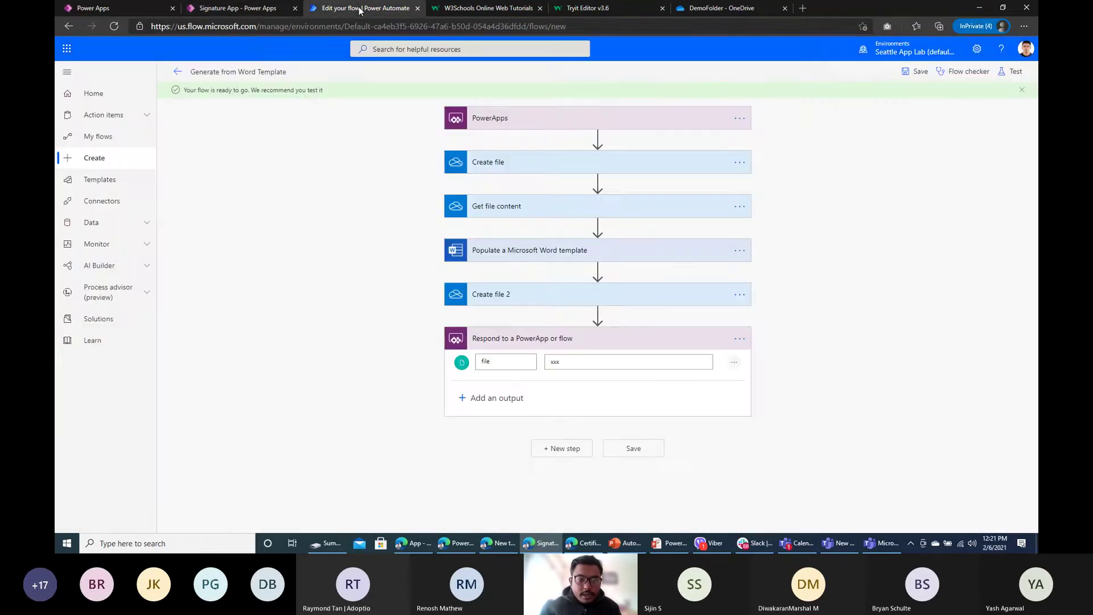
left_click(239, 8)
left_click(330, 90)
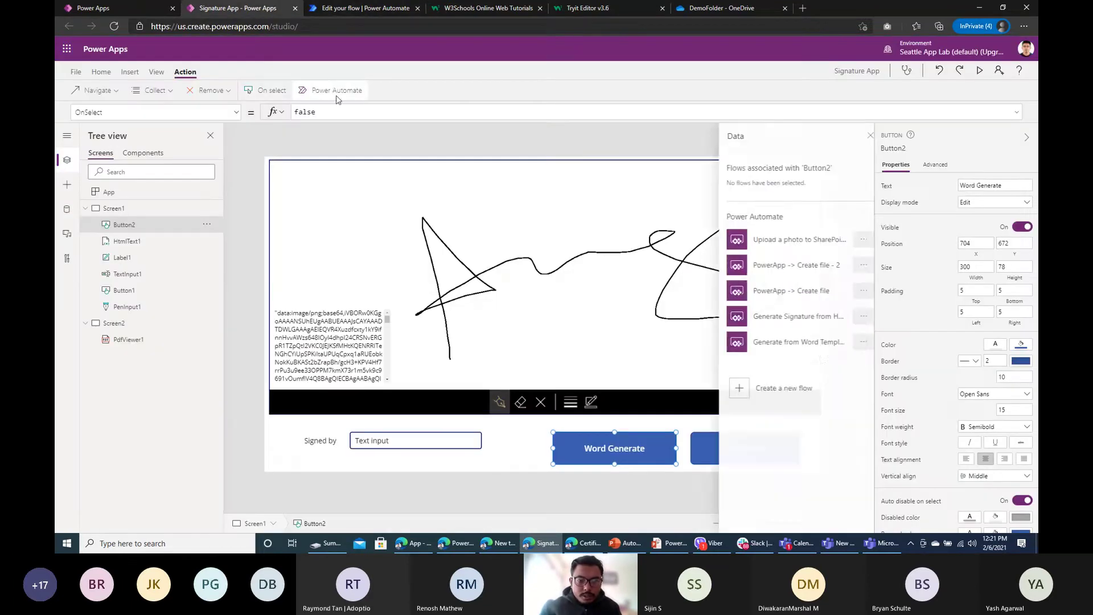
left_click(773, 345)
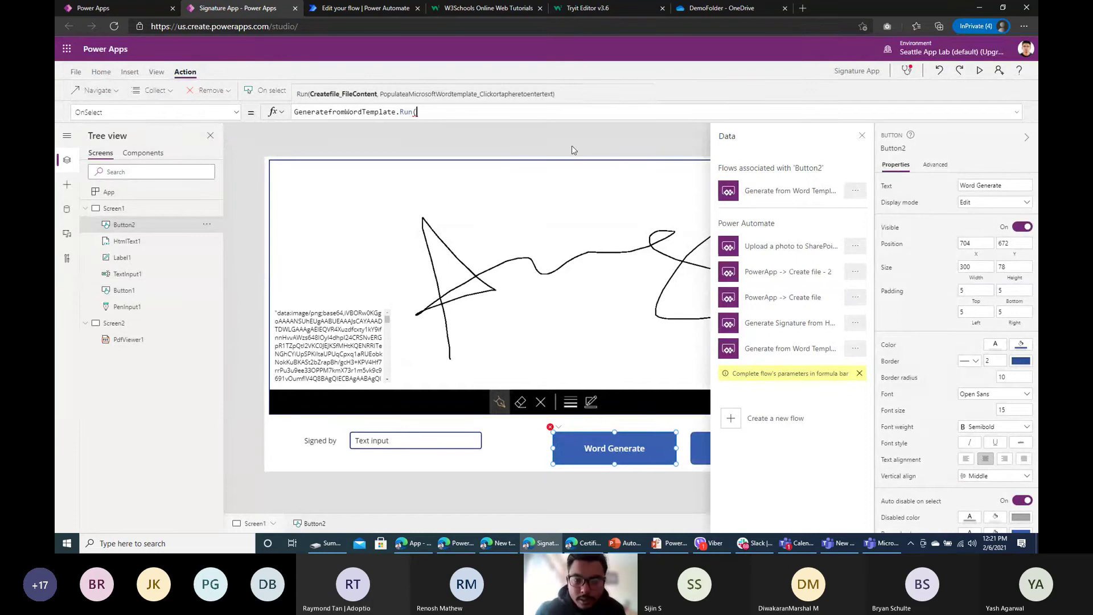
left_click(863, 135)
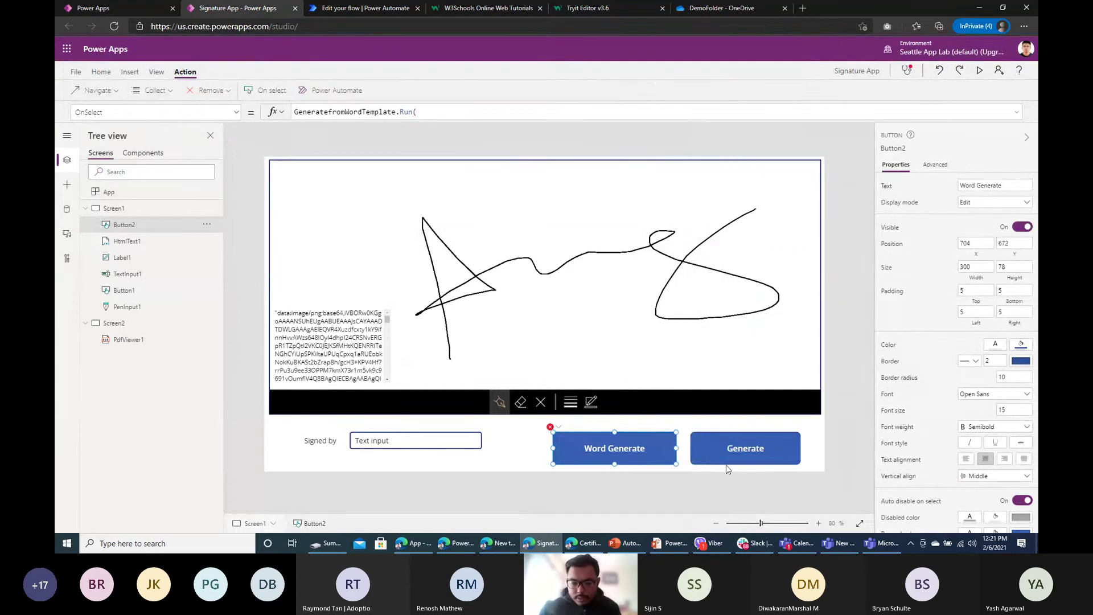
left_click(350, 114)
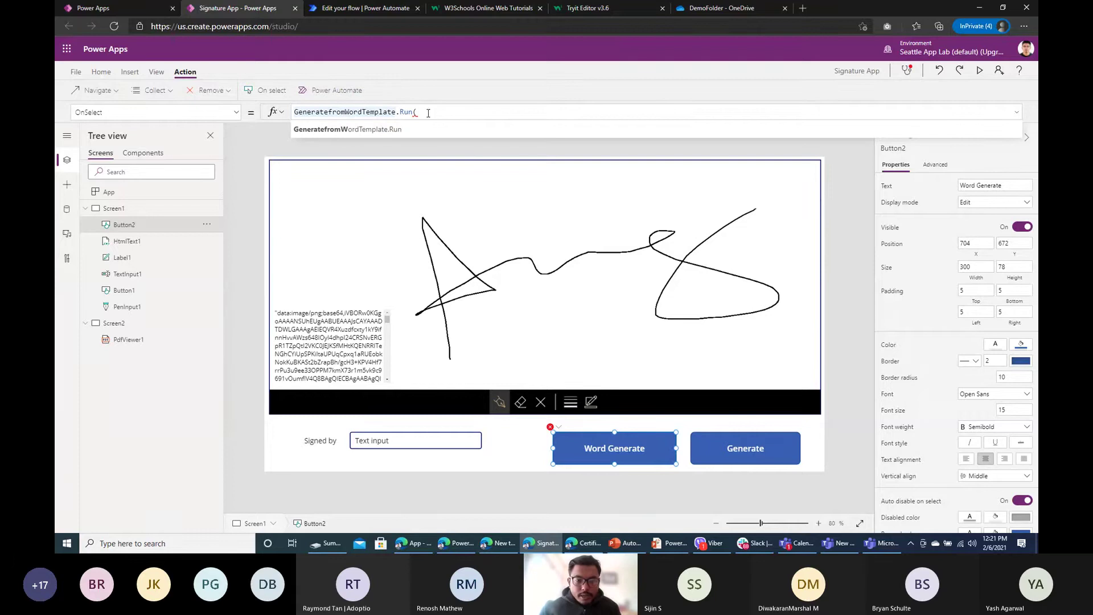
left_click(746, 461)
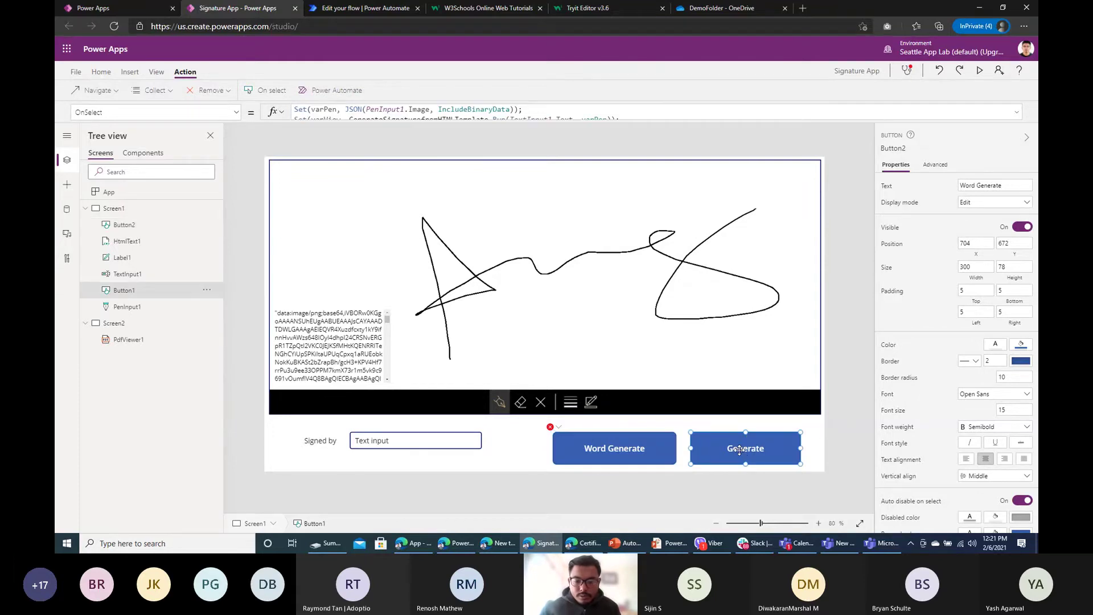
Step: Copy Generate's OnSelect into Word Generate, swapping in GeneratefromWordTemplate and deleting the leftover Run( line
left_click(566, 119)
key("ctrl+a")
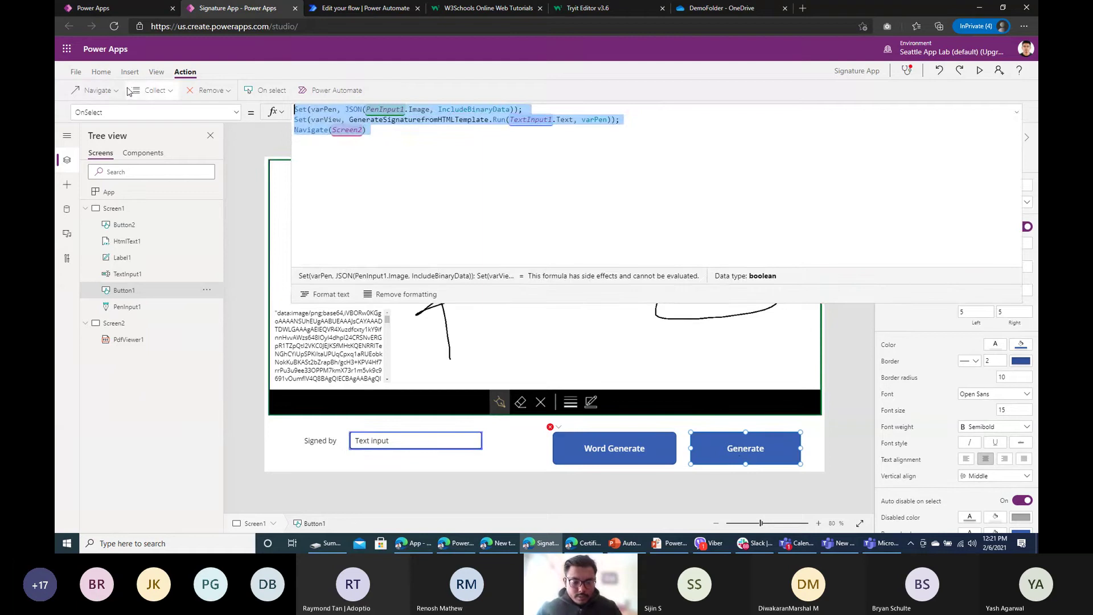
left_click(612, 438)
left_click(306, 113)
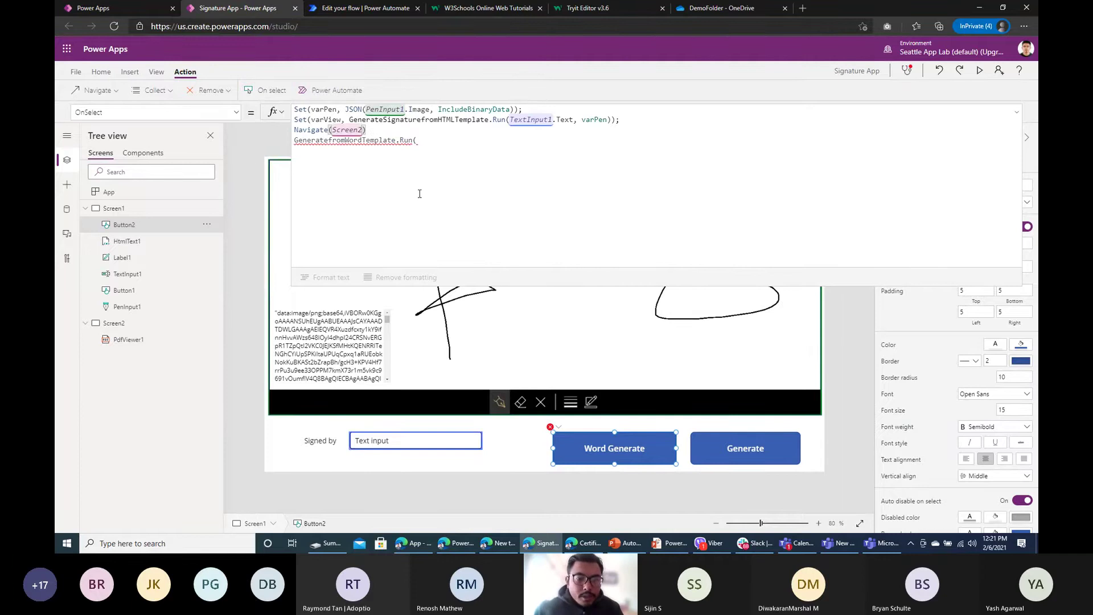
left_click_drag(442, 147, 307, 141)
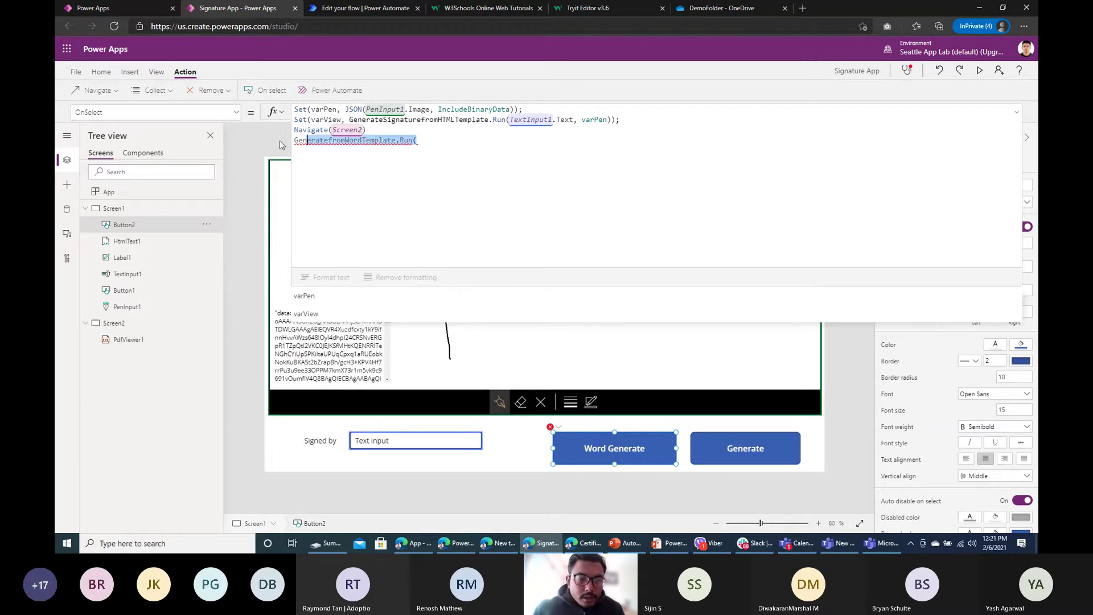
double_click(362, 140)
key("ctrl+c")
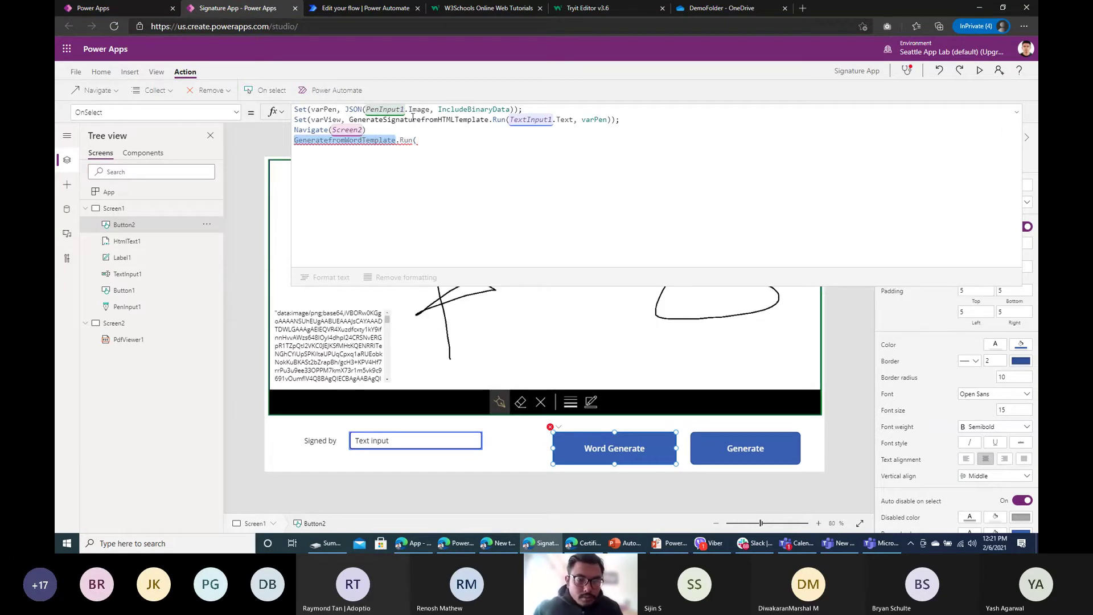
double_click(379, 121)
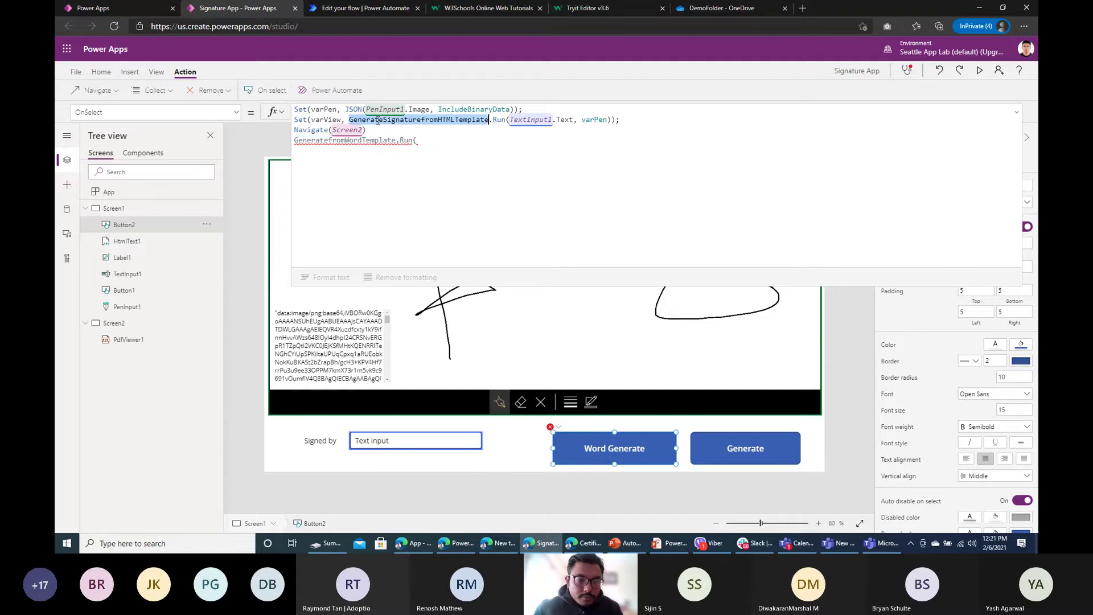
key("ctrl+v")
left_click_drag(419, 141, 280, 144)
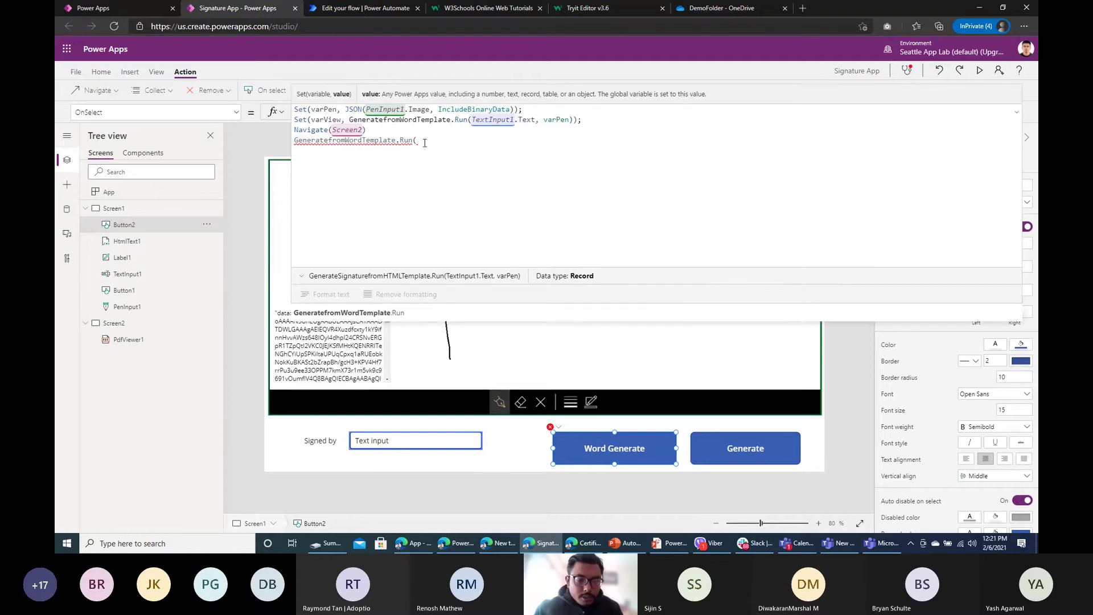
key("BackSpace")
key("BackSpace")
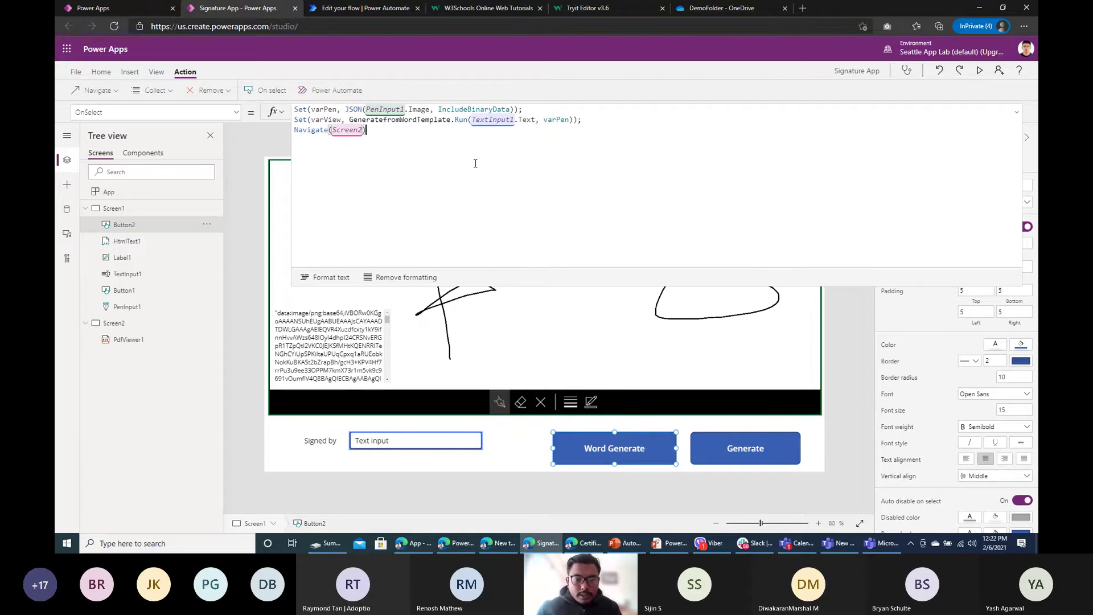
left_click(356, 8)
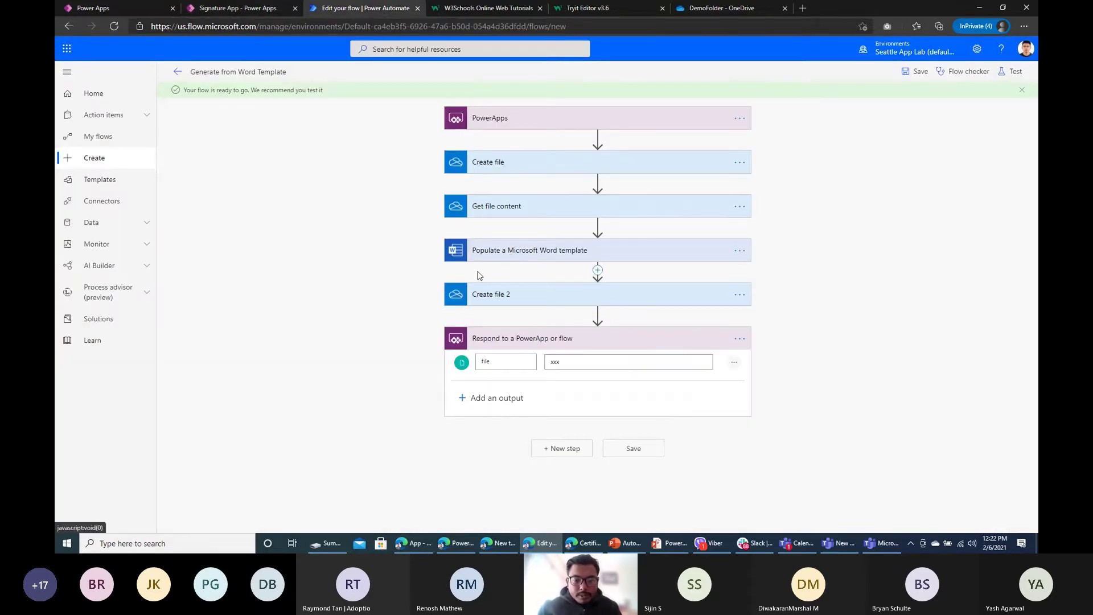
left_click(510, 163)
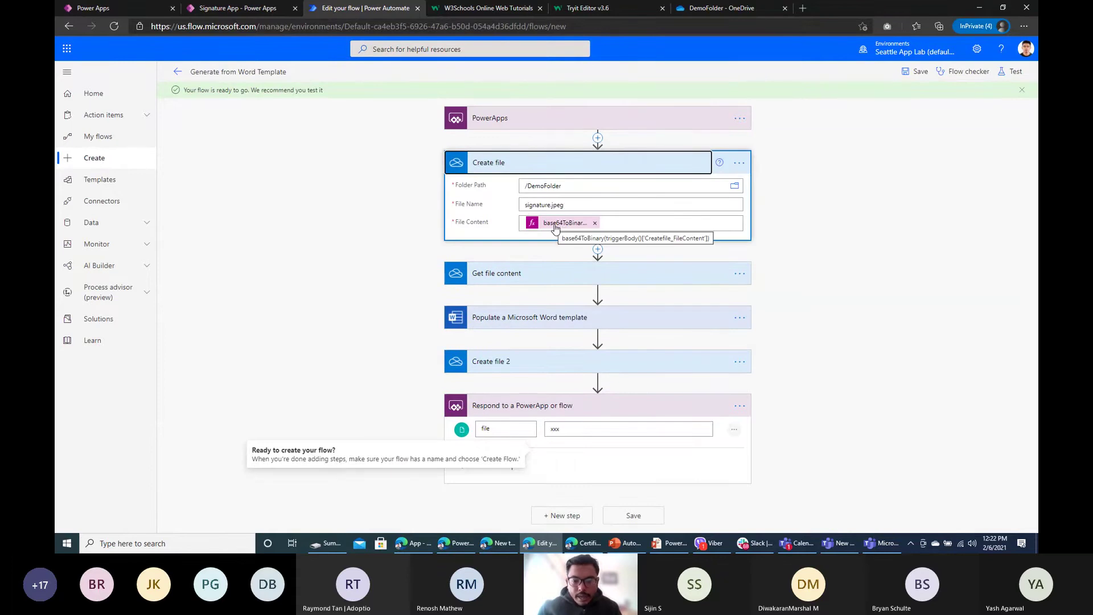
left_click(535, 318)
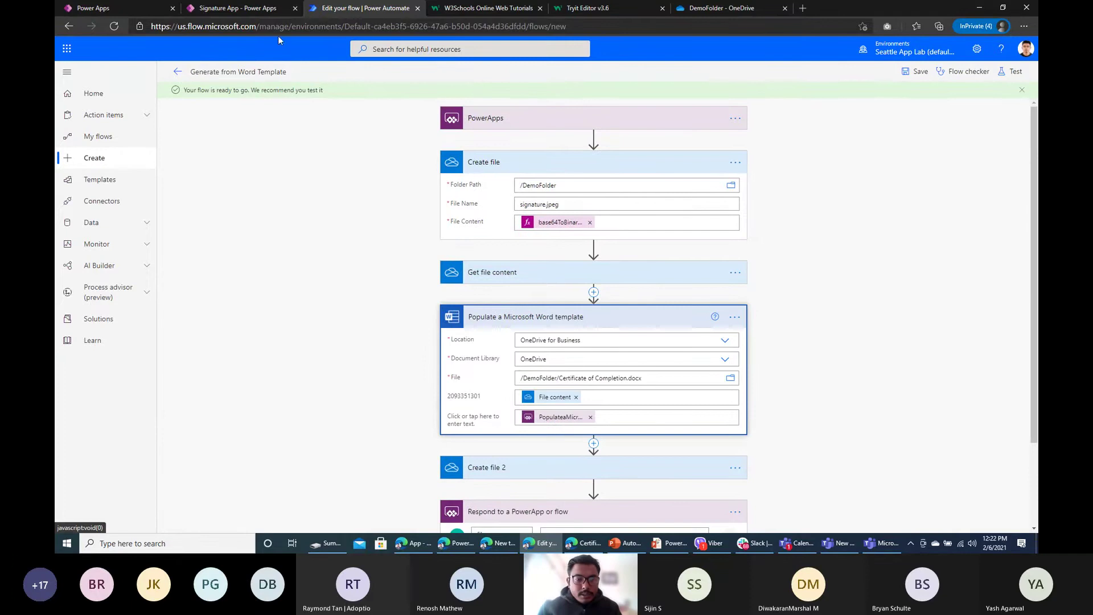
left_click(242, 8)
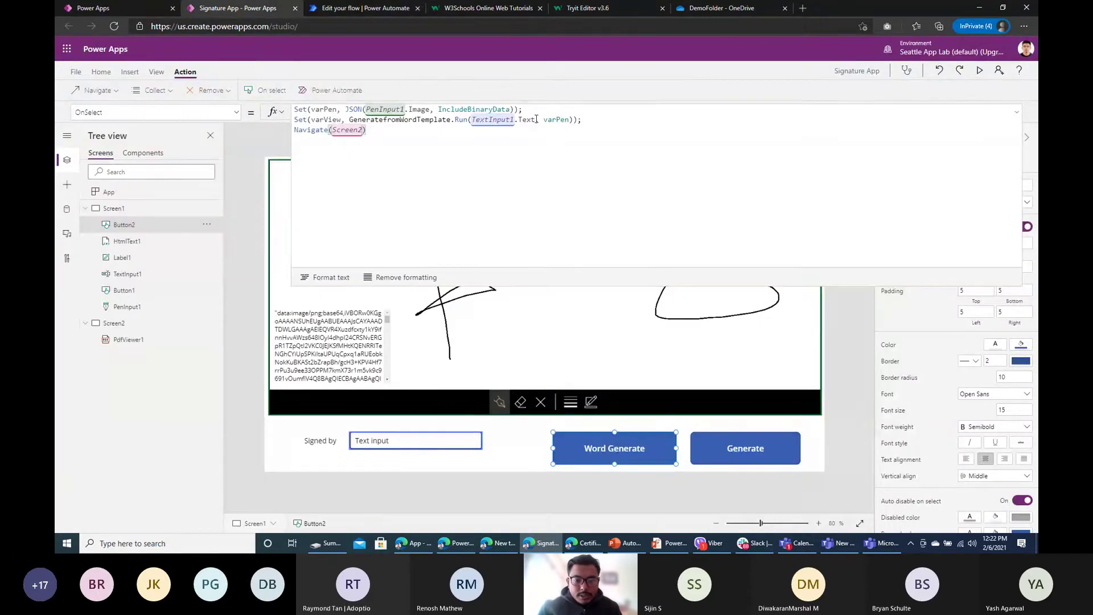
Step: Reorder the flow call to GeneratefromWordTemplate.Run(varPen, TextInput1.Text)
left_click_drag(537, 119, 472, 119)
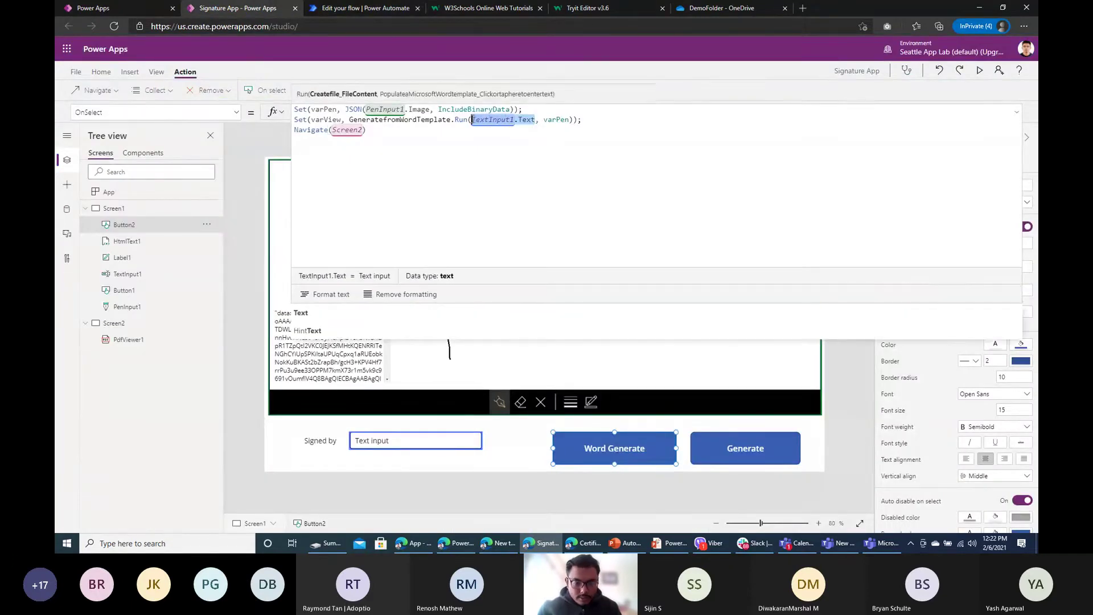
key("BackSpace")
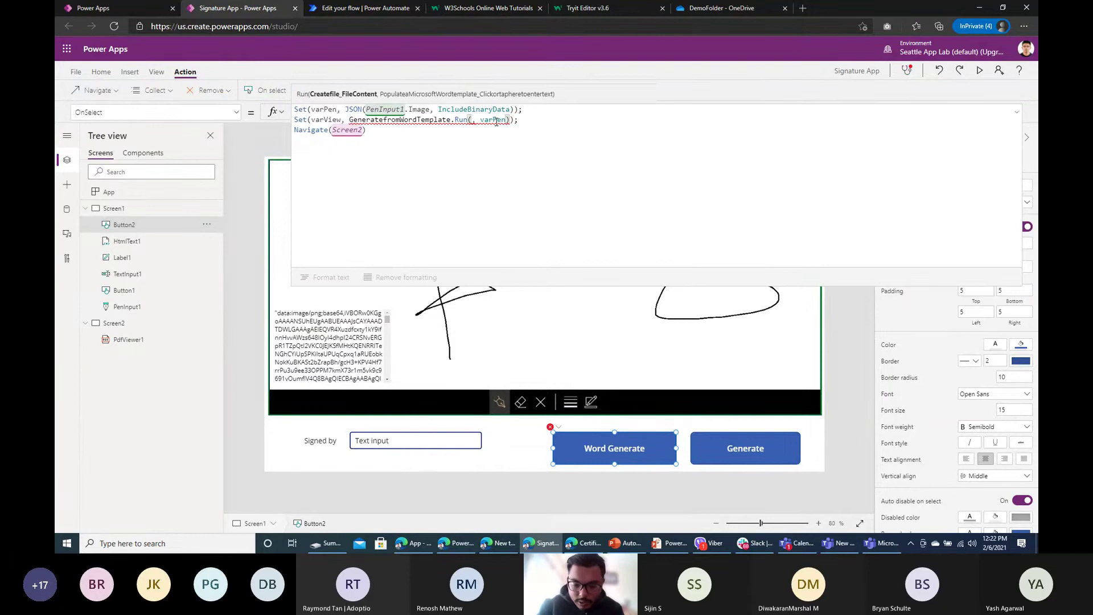
key("Delete")
key("Delete")
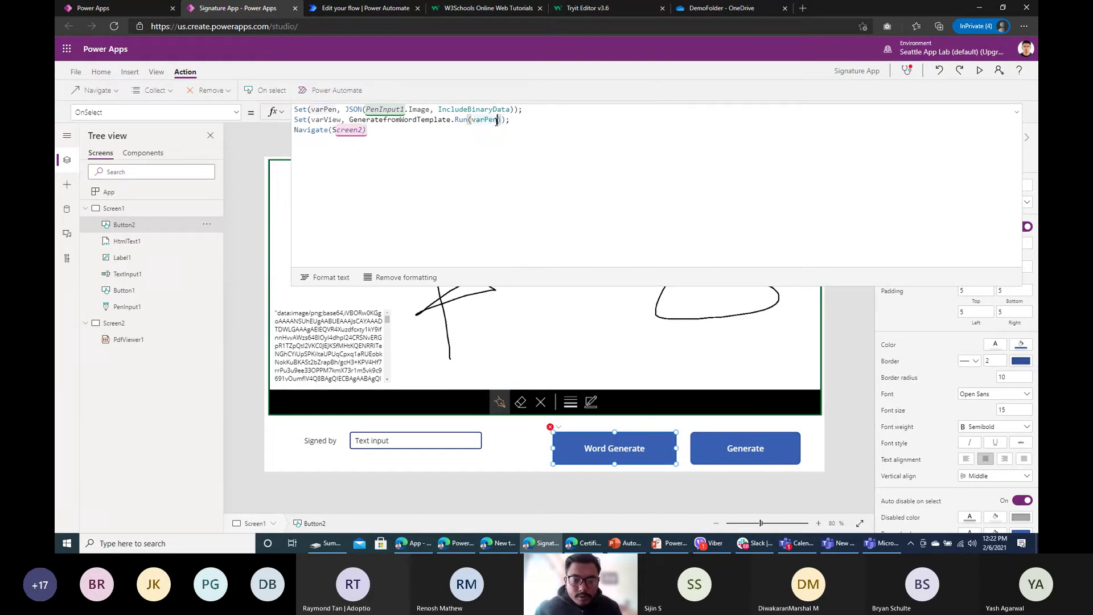
type(", TextInput1.Text")
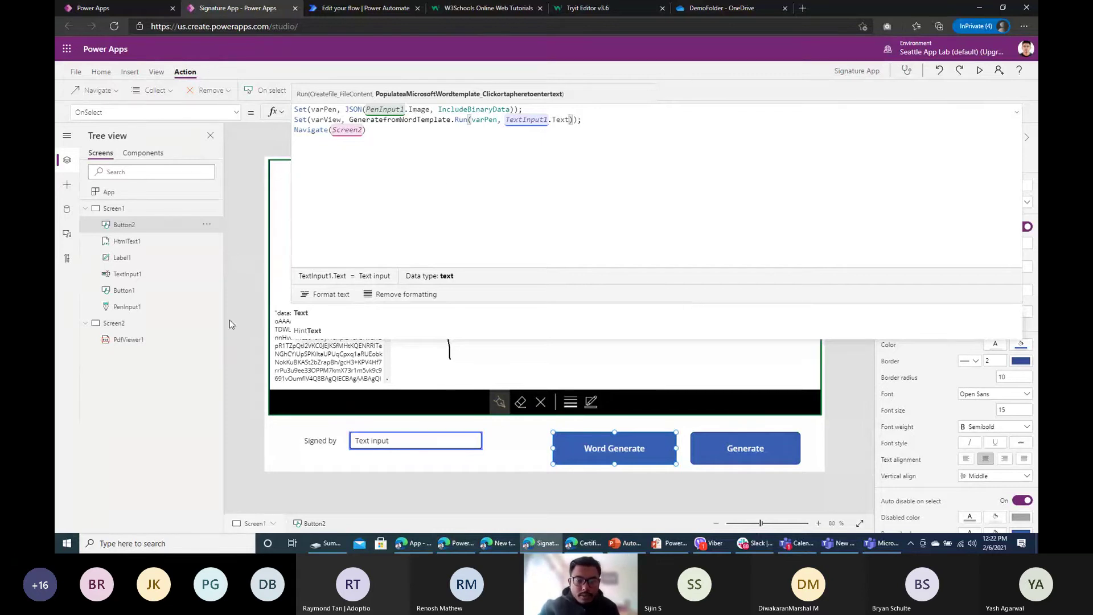
Step: Preview the app and select the signature text's data:image/png;base64 prefix
left_click(979, 70)
left_click_drag(128, 283, 211, 284)
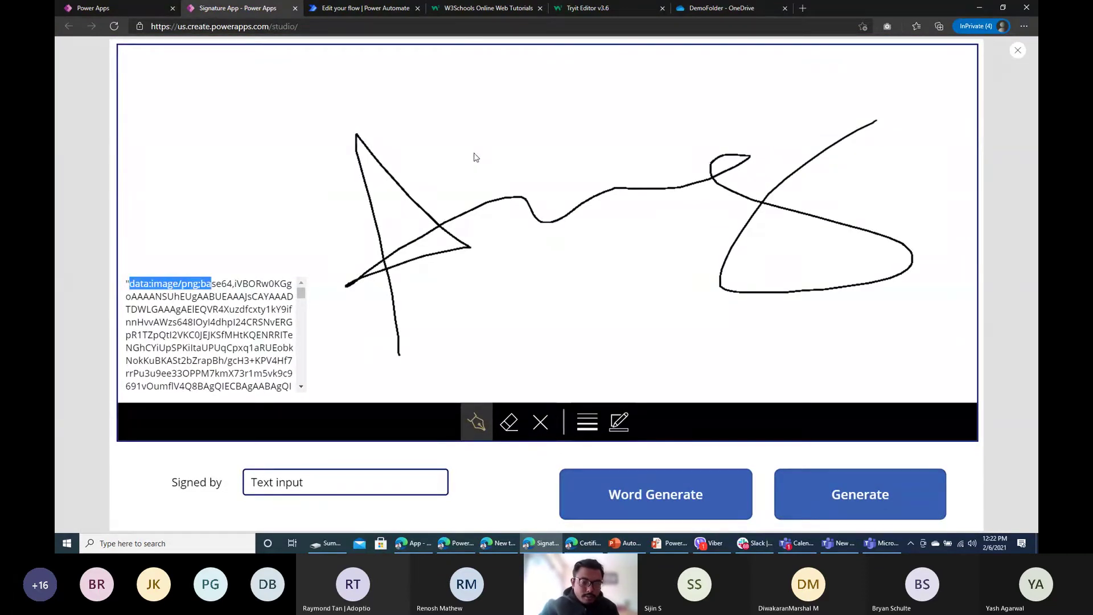
left_click(201, 297)
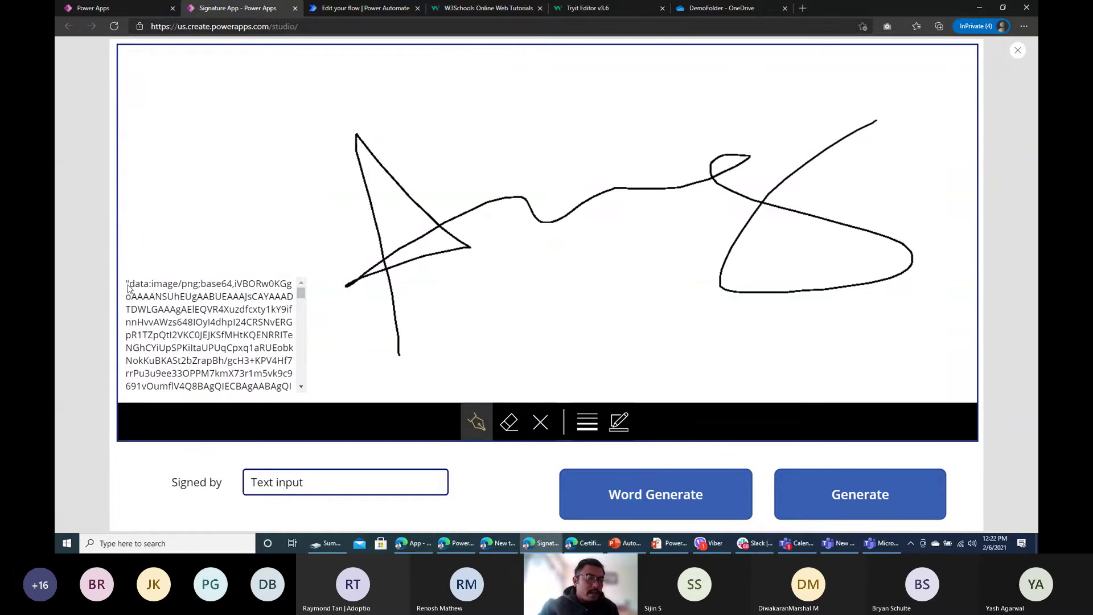
left_click_drag(128, 284, 235, 289)
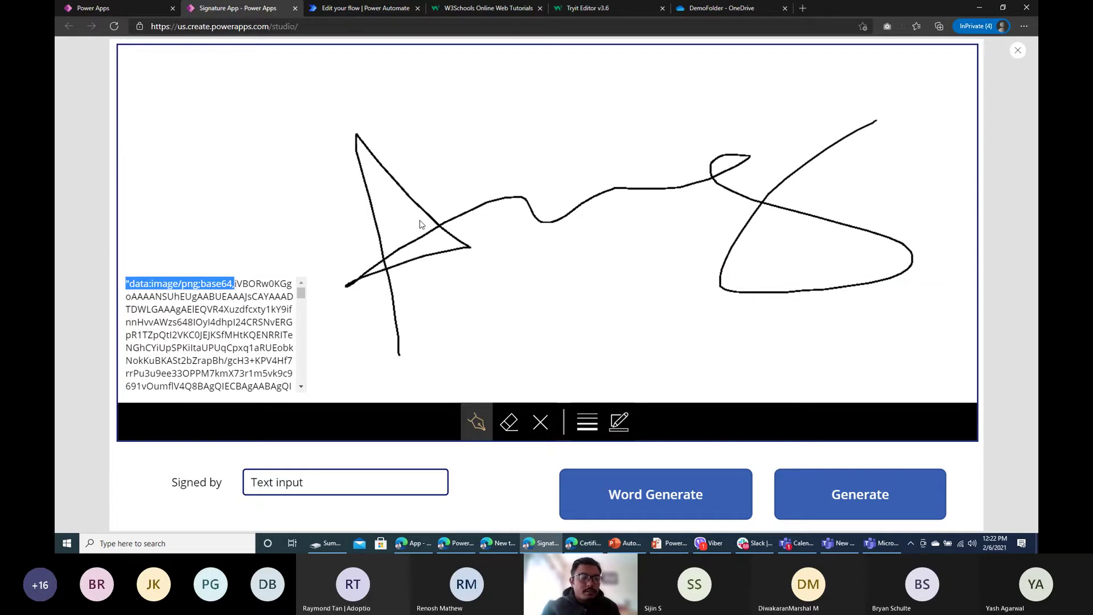
Step: Re-examine the base64 signature text, then close the preview and dismiss the Did you know? tip
left_click(317, 8)
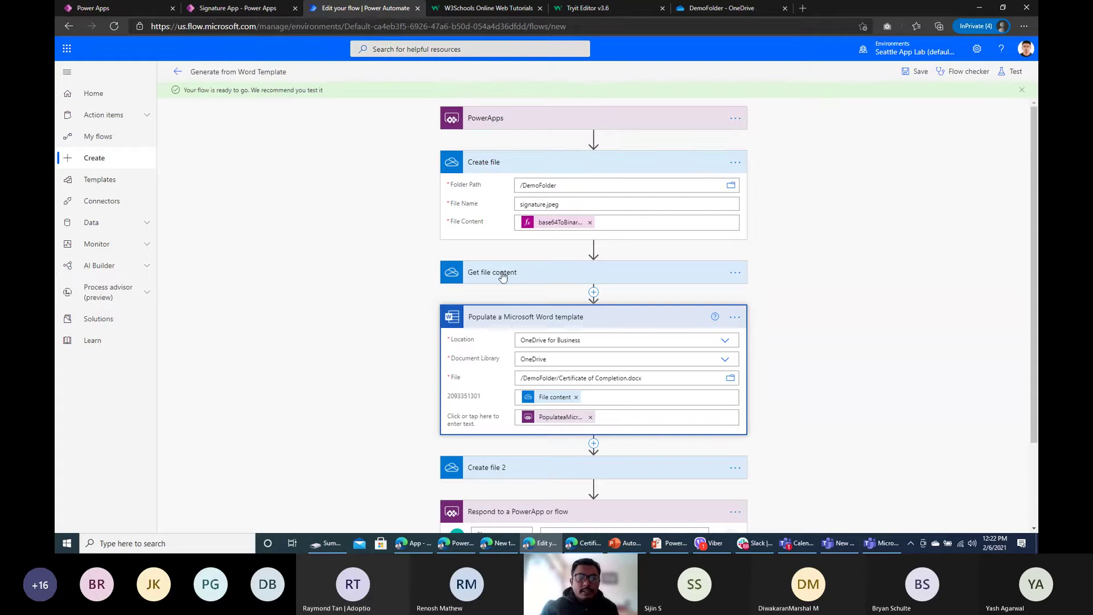
left_click(273, 7)
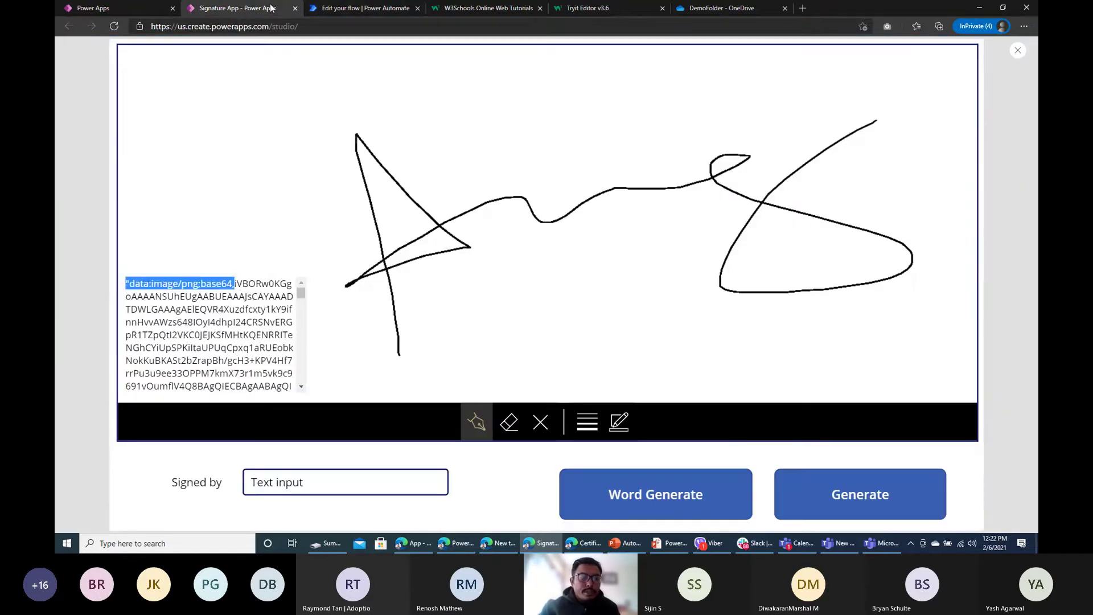
left_click(237, 286)
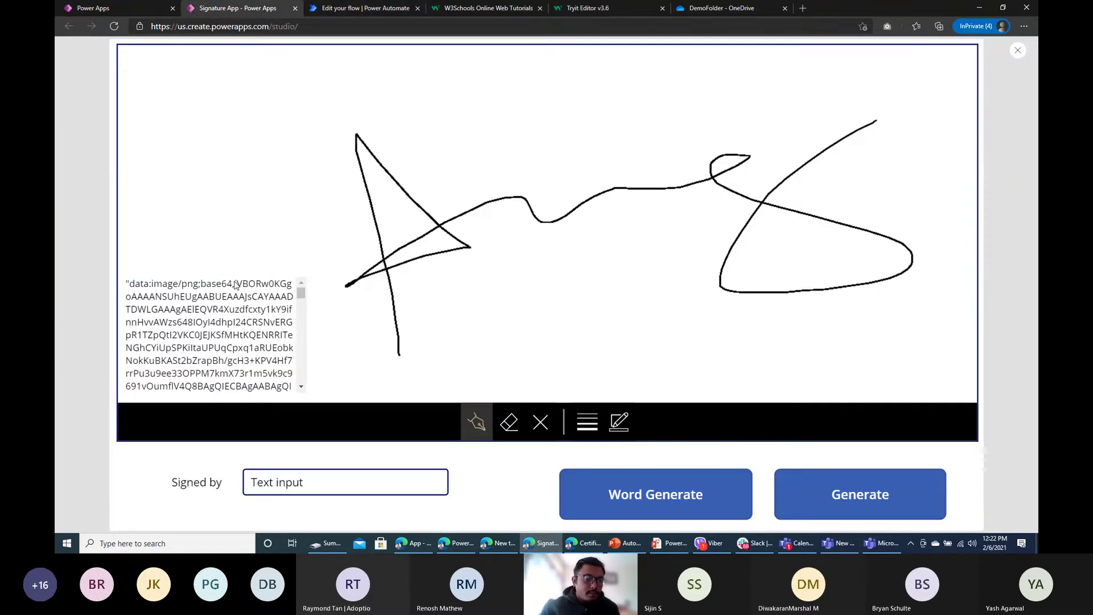
left_click_drag(235, 285, 299, 296)
left_click(234, 288)
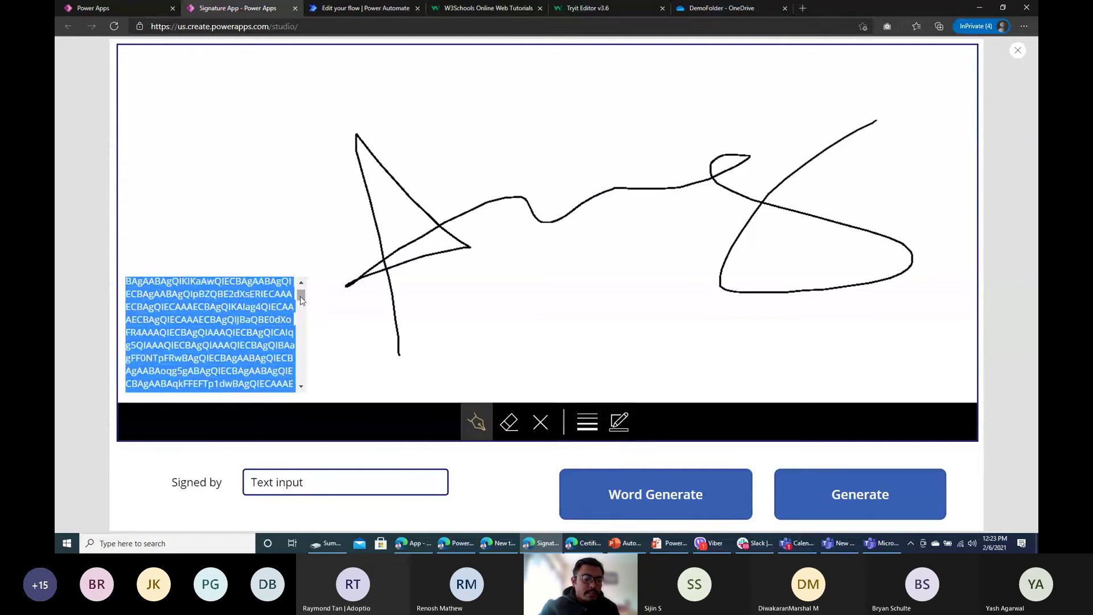
scroll(299, 296, "up", 5)
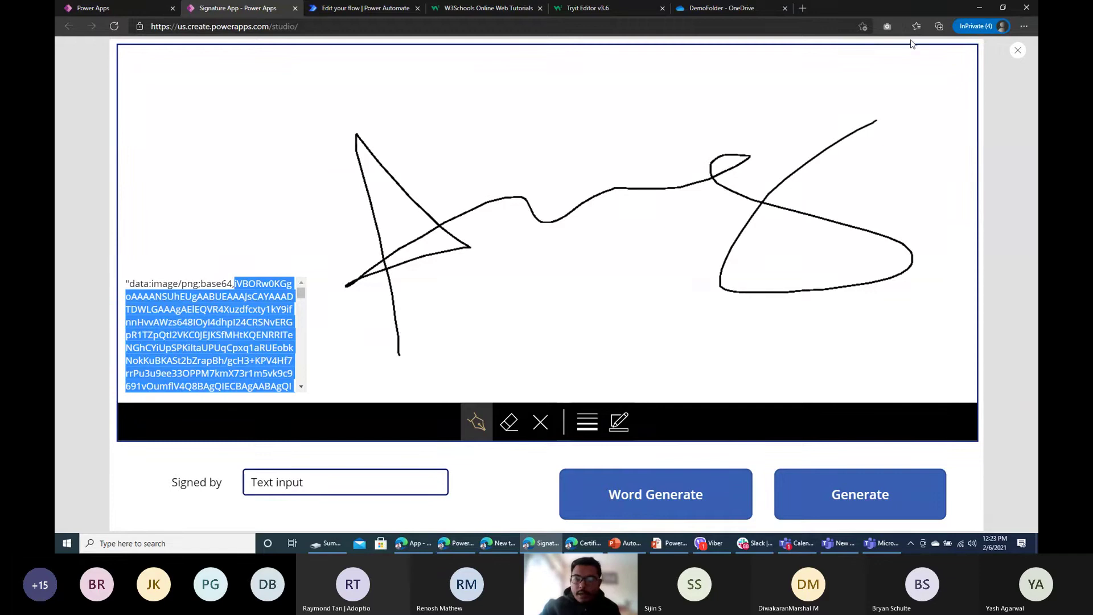
left_click(1018, 50)
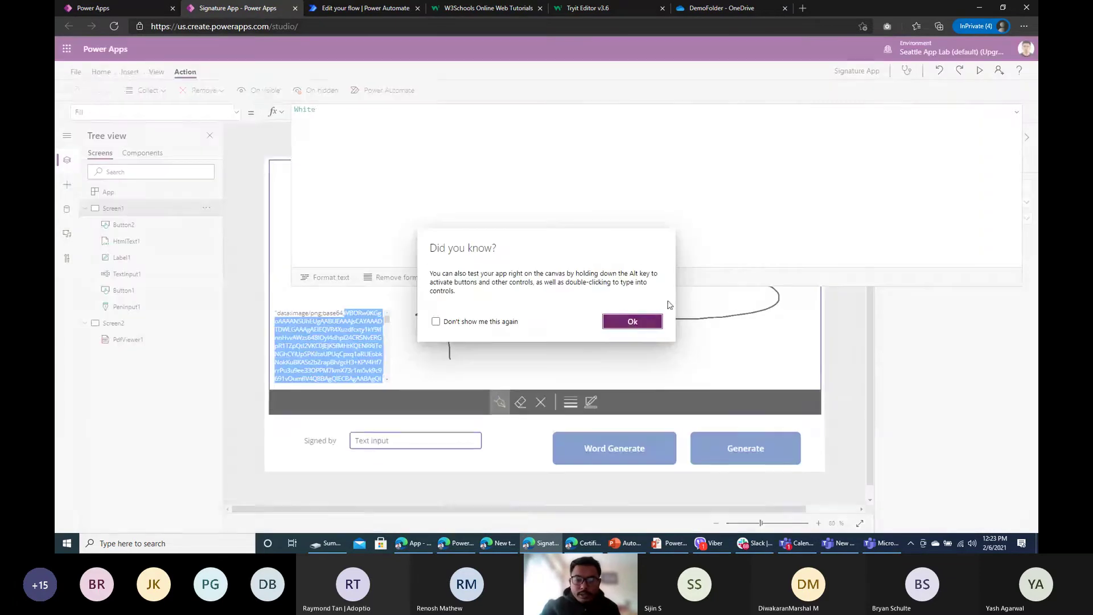
left_click(631, 322)
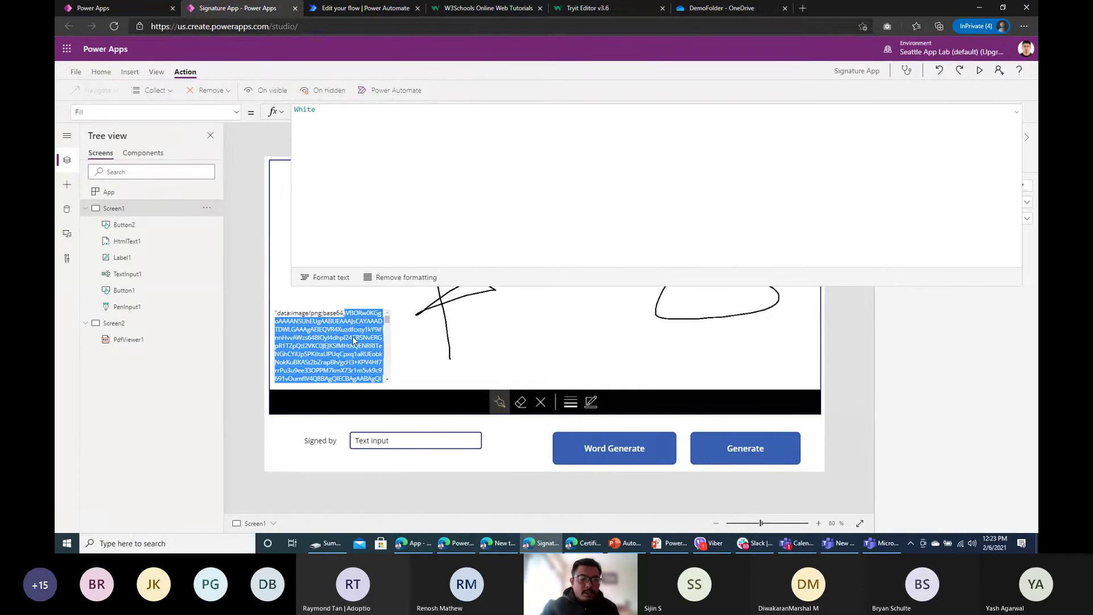
Step: Wrap the JSON image call on Word Generate's first formula line in Min( … ,24, )
left_click(579, 438)
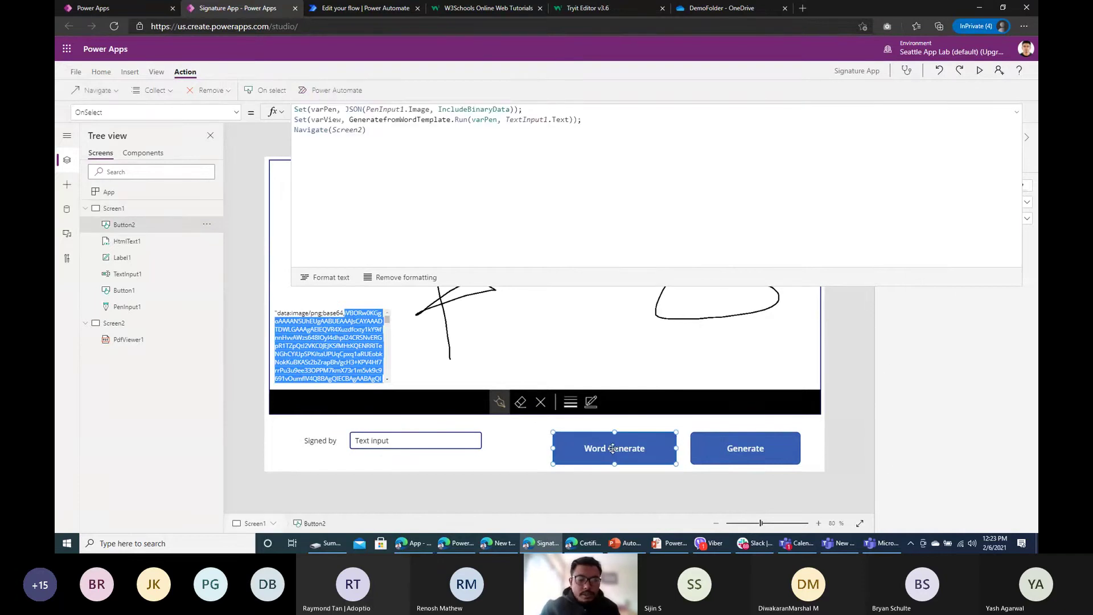
left_click(393, 148)
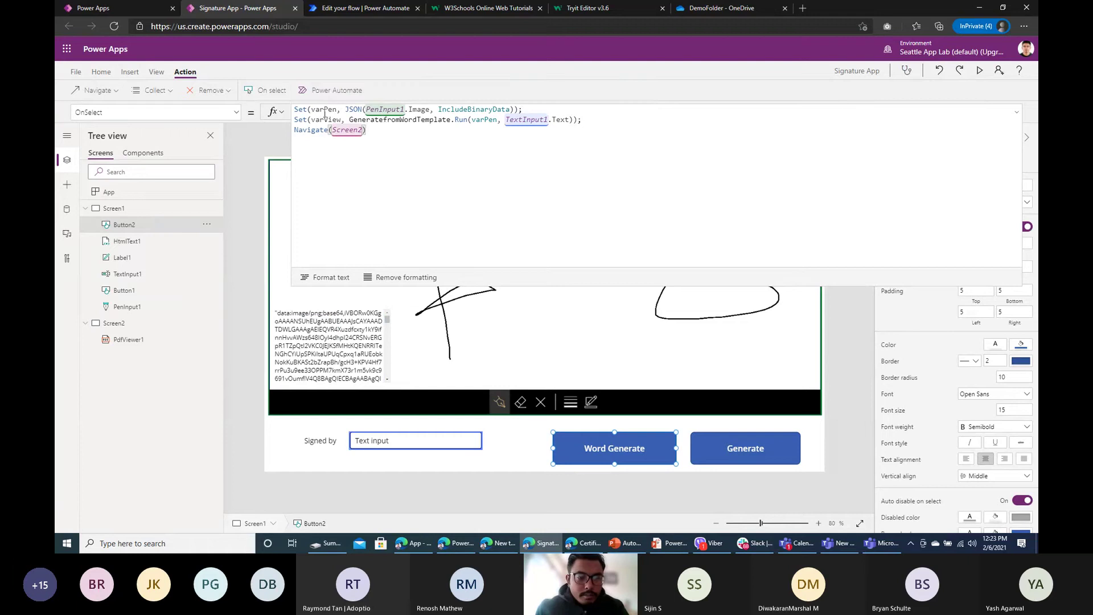
left_click(346, 109)
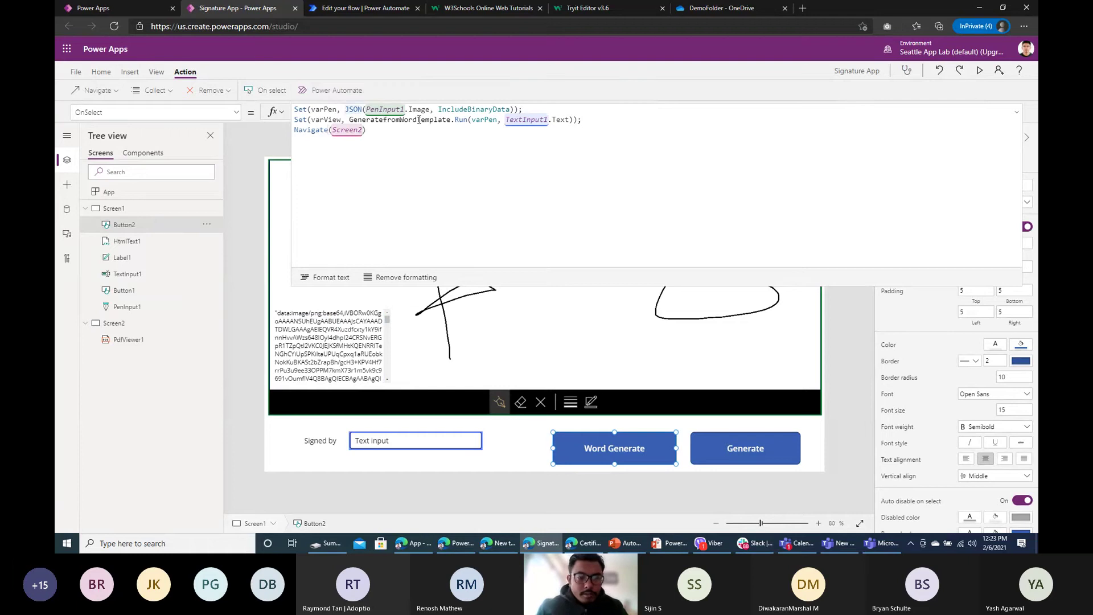
type("Min")
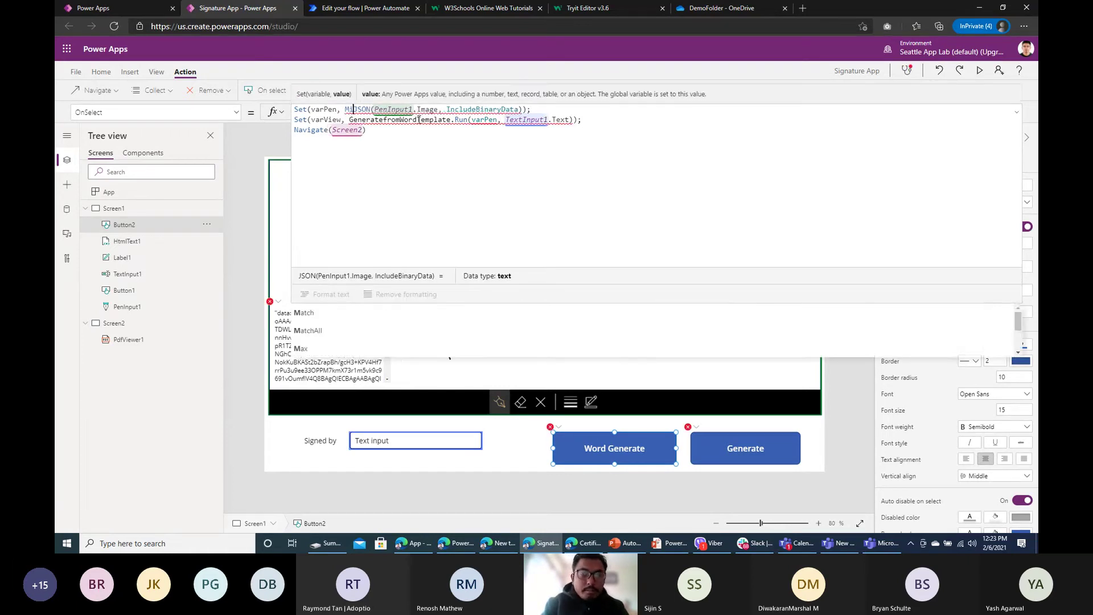
type("(")
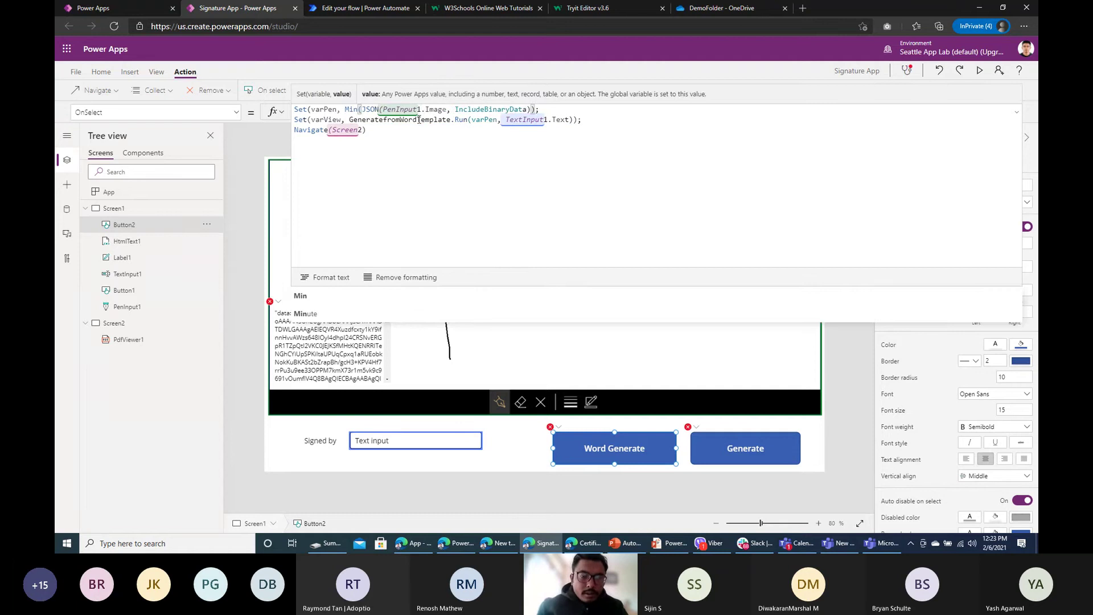
left_click(531, 110)
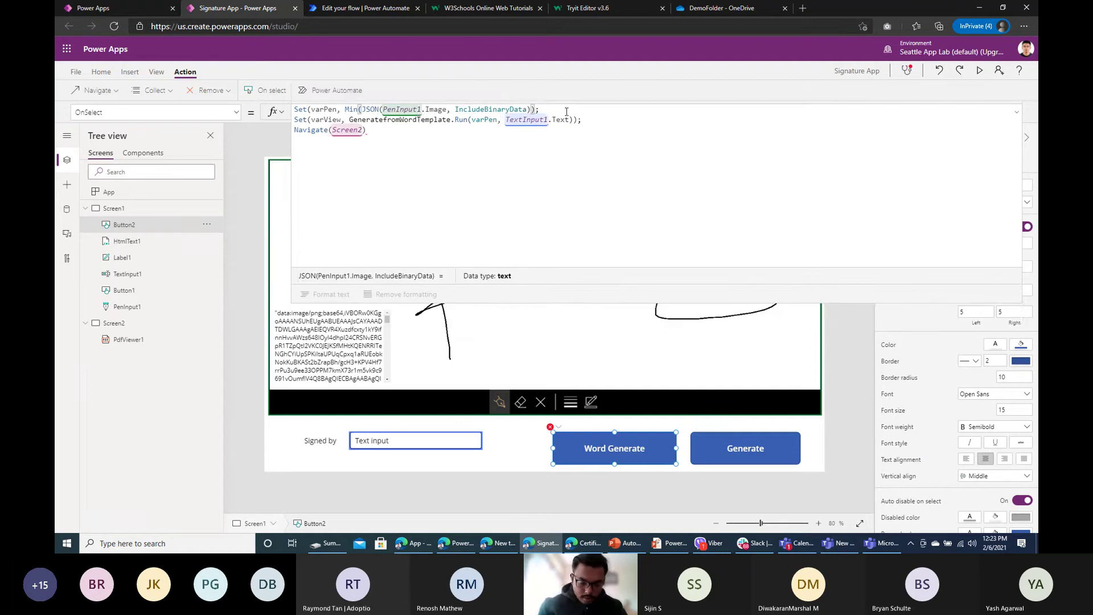
type(",24")
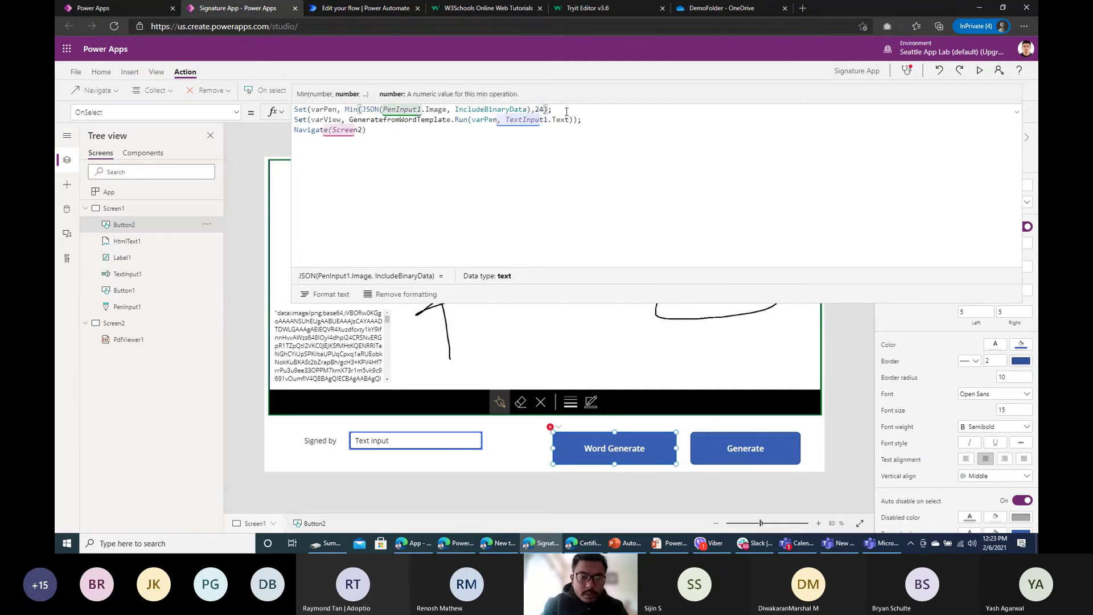
type(",")
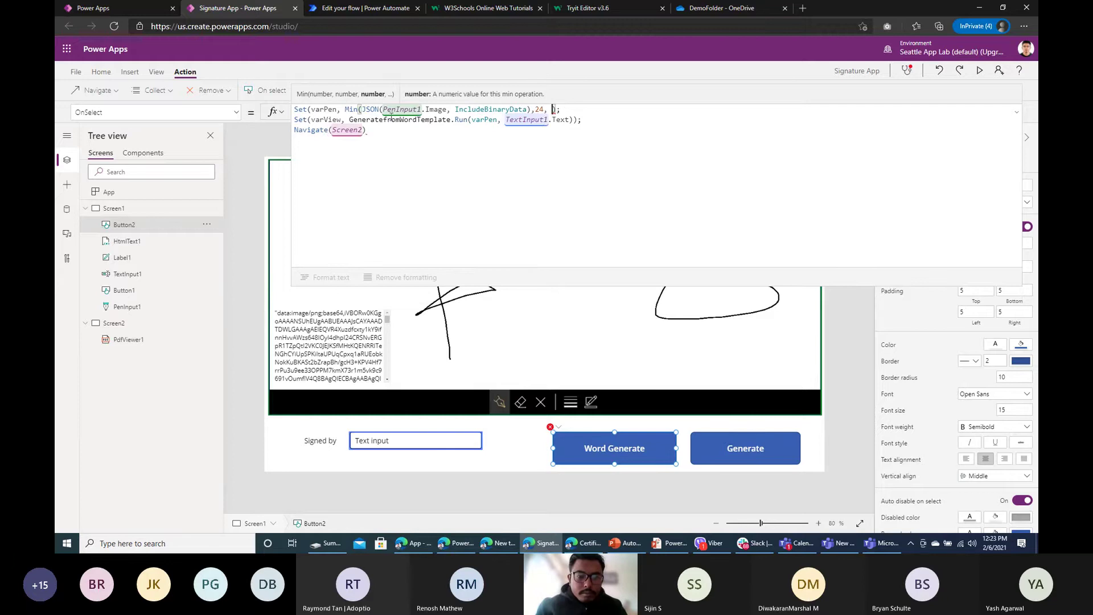
Step: Add Len(JSON(PenInput1.Image, IncludeBinaryData)) - 24 as Min's third argument
double_click(365, 108)
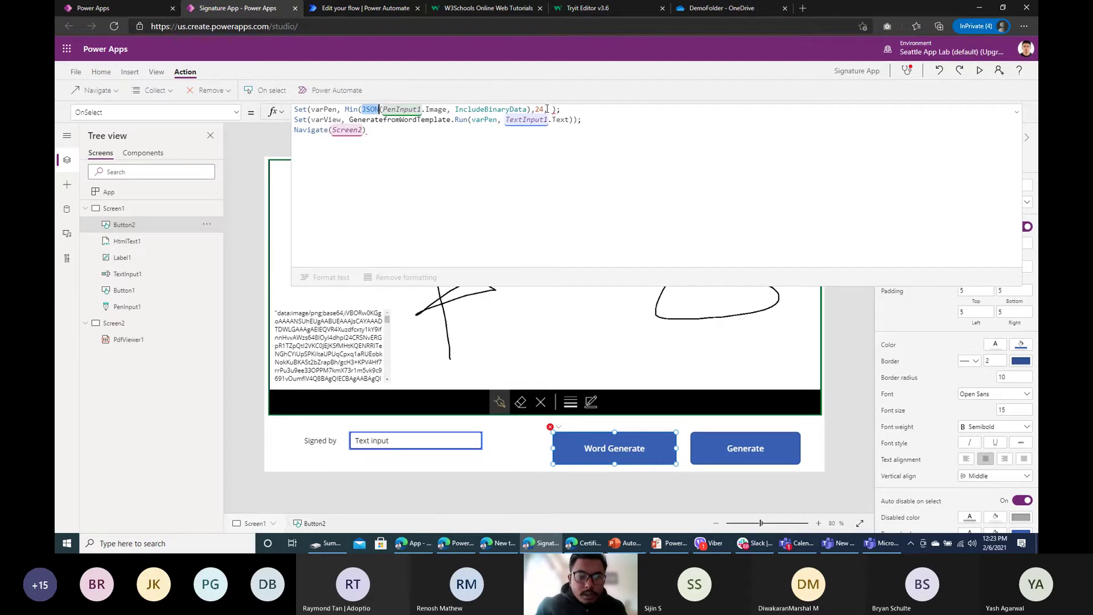
left_click_drag(362, 109, 535, 109)
key("ctrl+c")
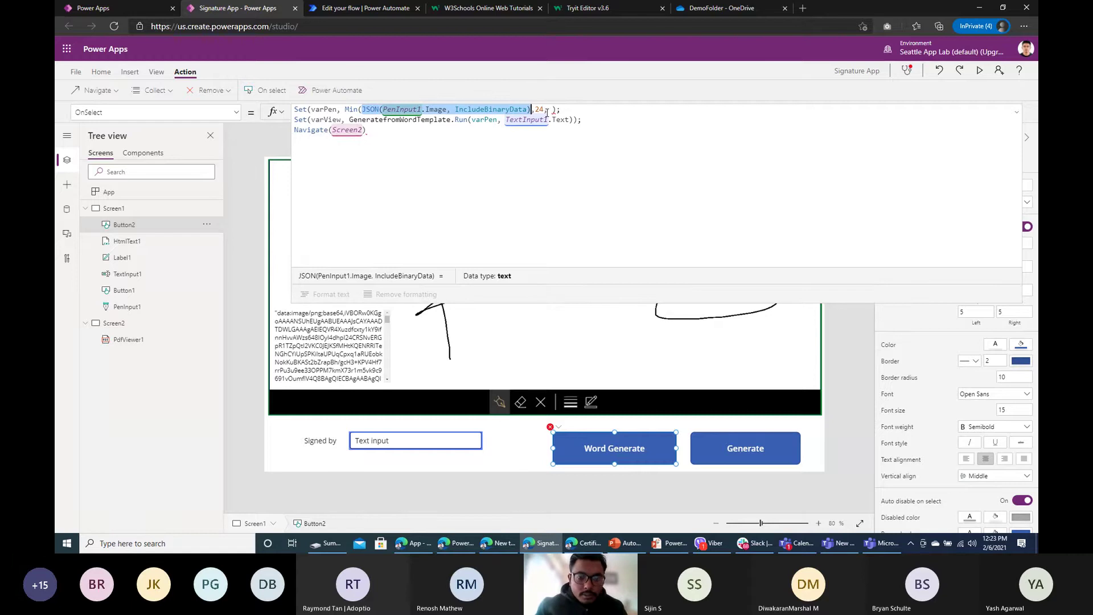
left_click(547, 109)
type(", ")
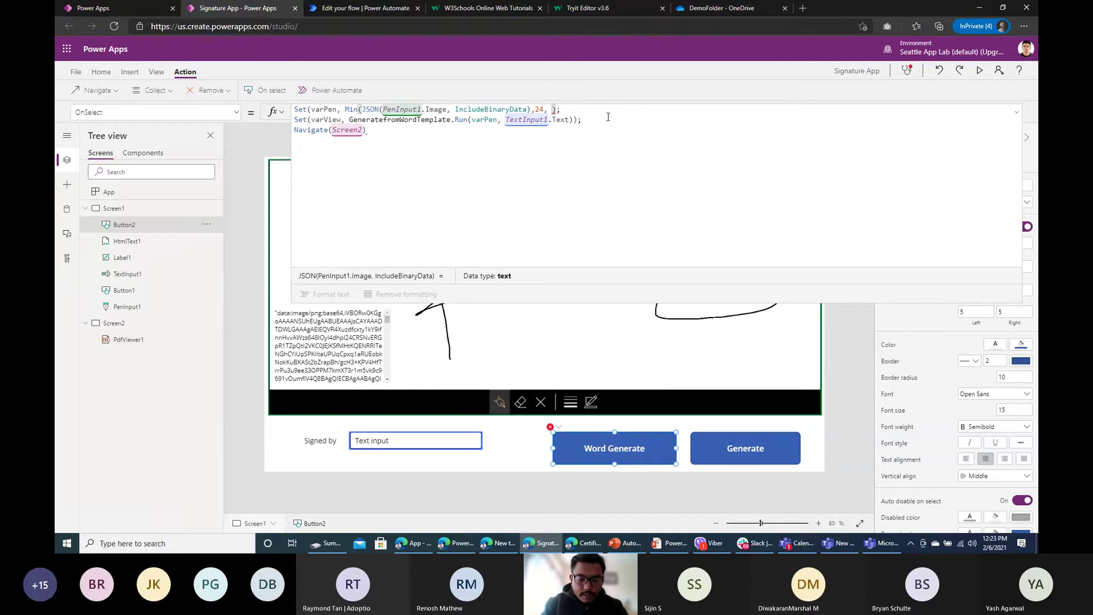
type("Leng")
key("BackSpace")
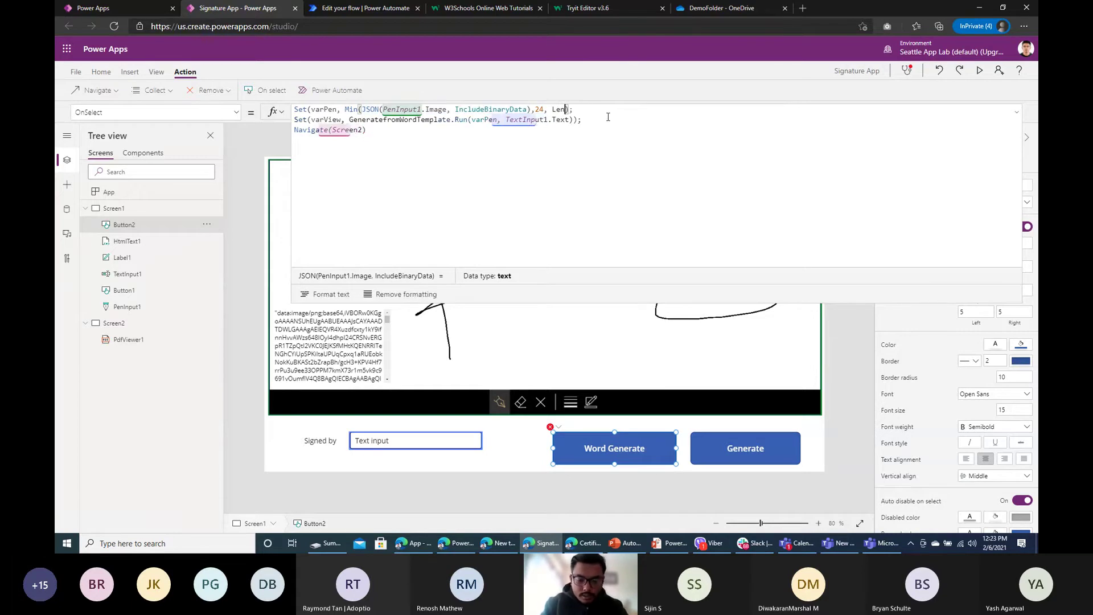
type("()")
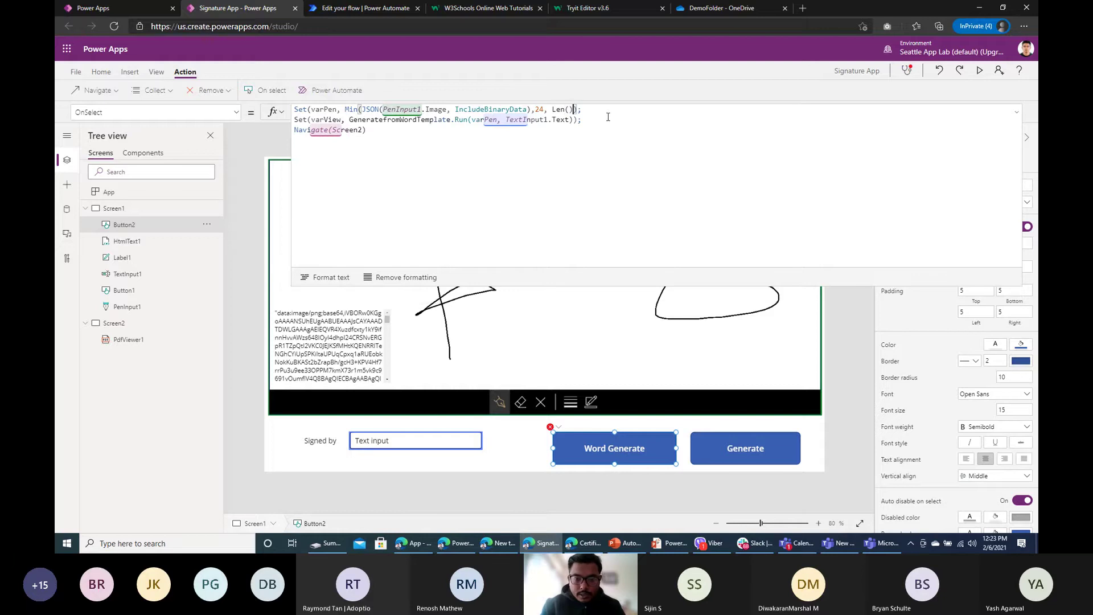
key("Left")
key("ctrl+v")
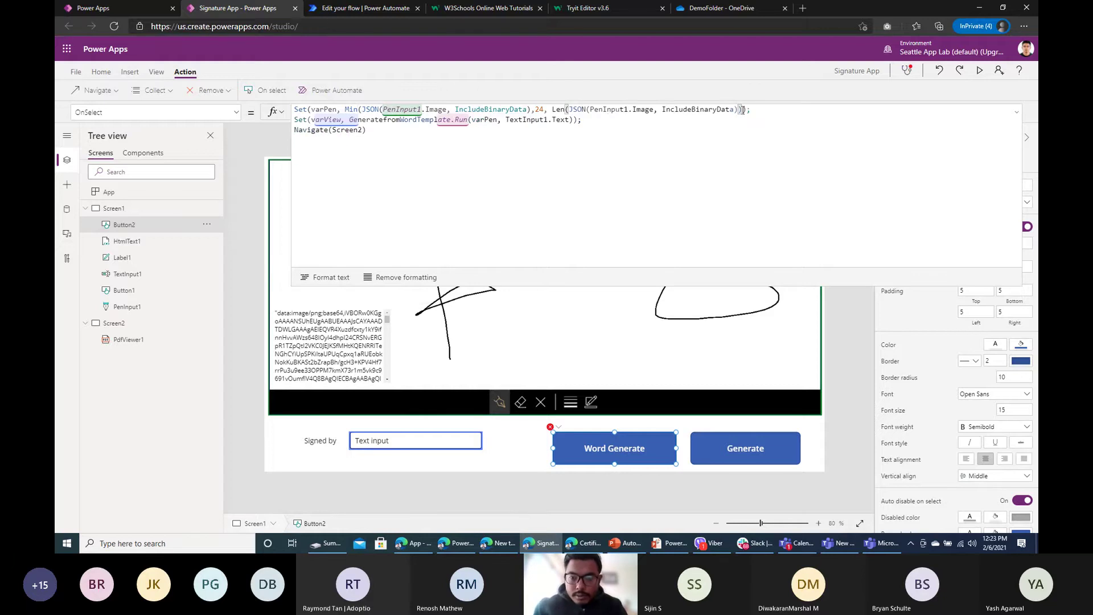
type(");")
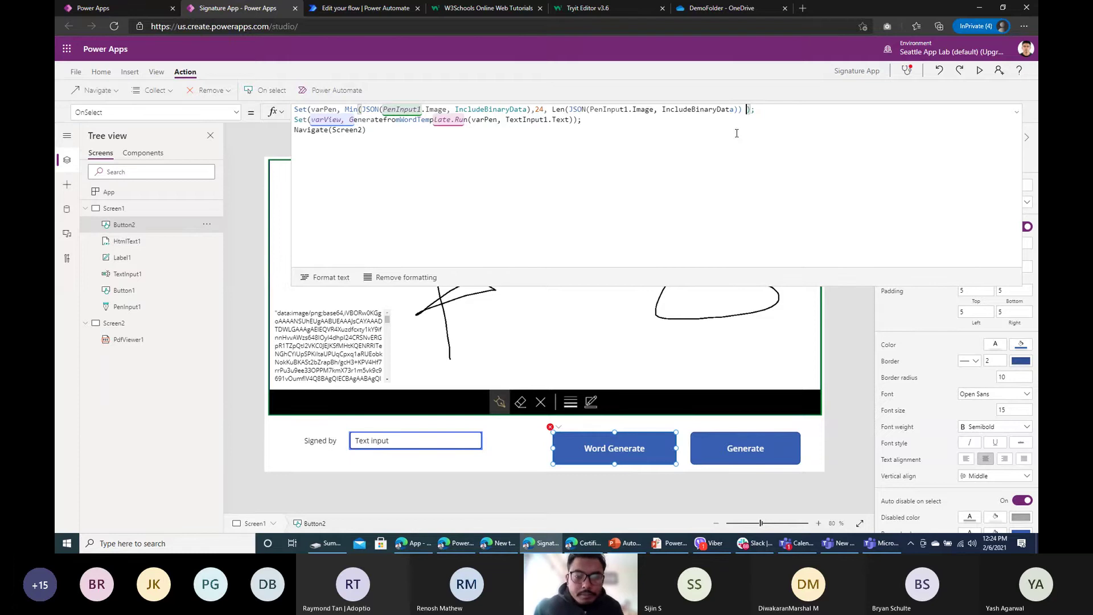
type("-24")
key("BackSpace")
key("BackSpace")
key("BackSpace")
key("BackSpace")
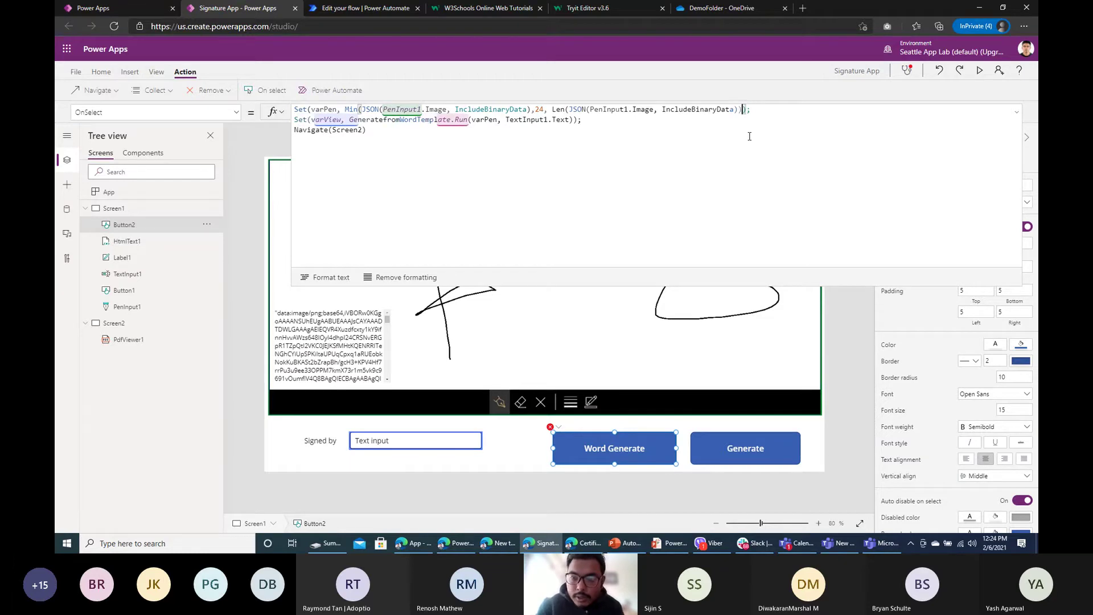
key("Left")
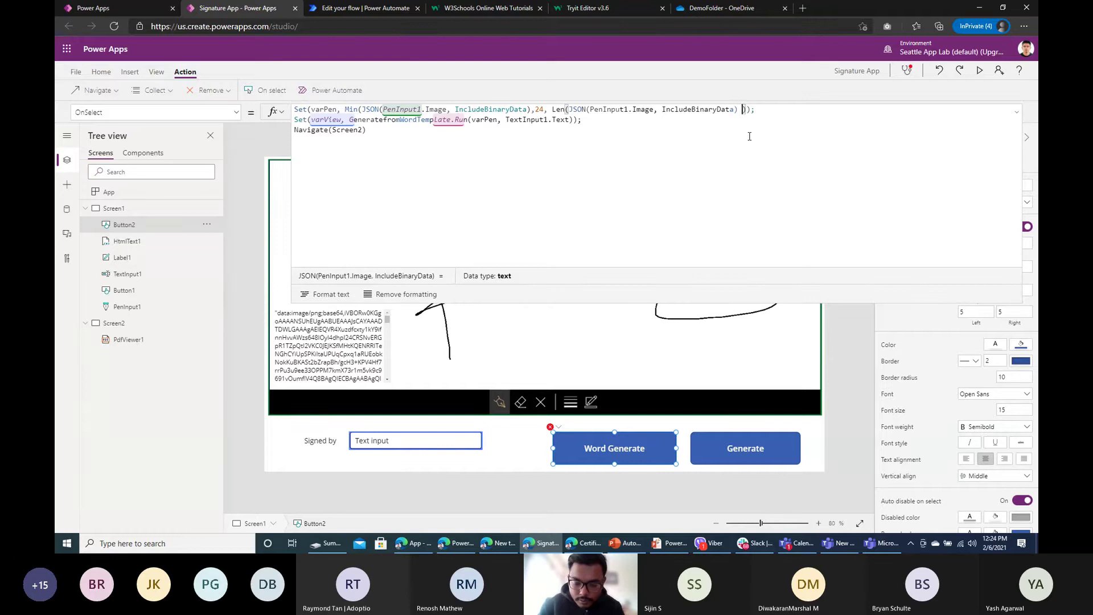
type("- 24")
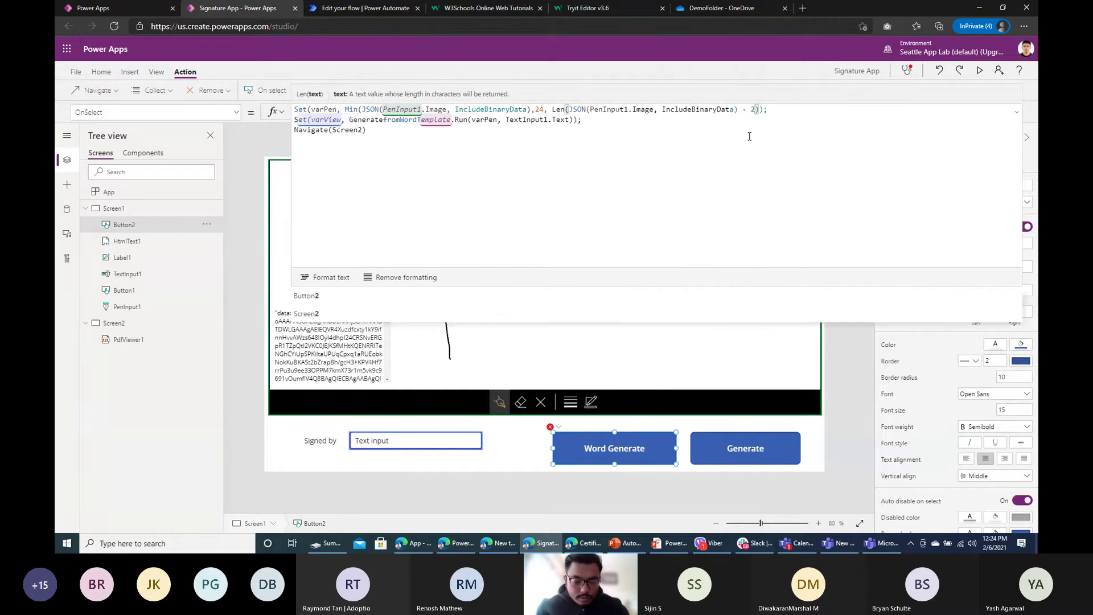
type(")")
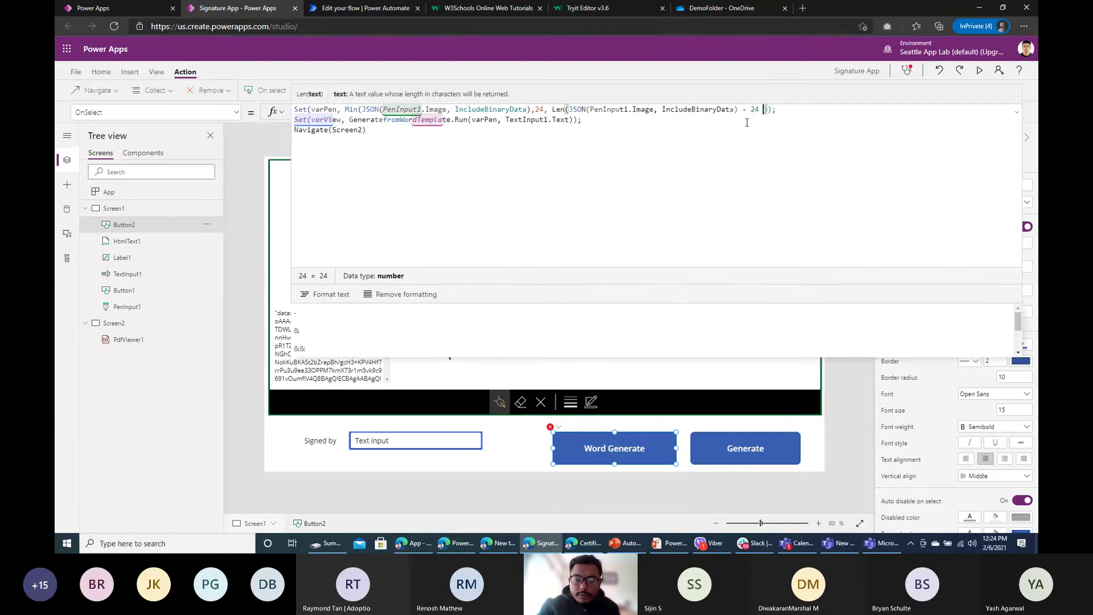
Step: Inspect the data type of the JSON call and the value of the 24 argument
left_click(714, 109)
left_click(523, 110)
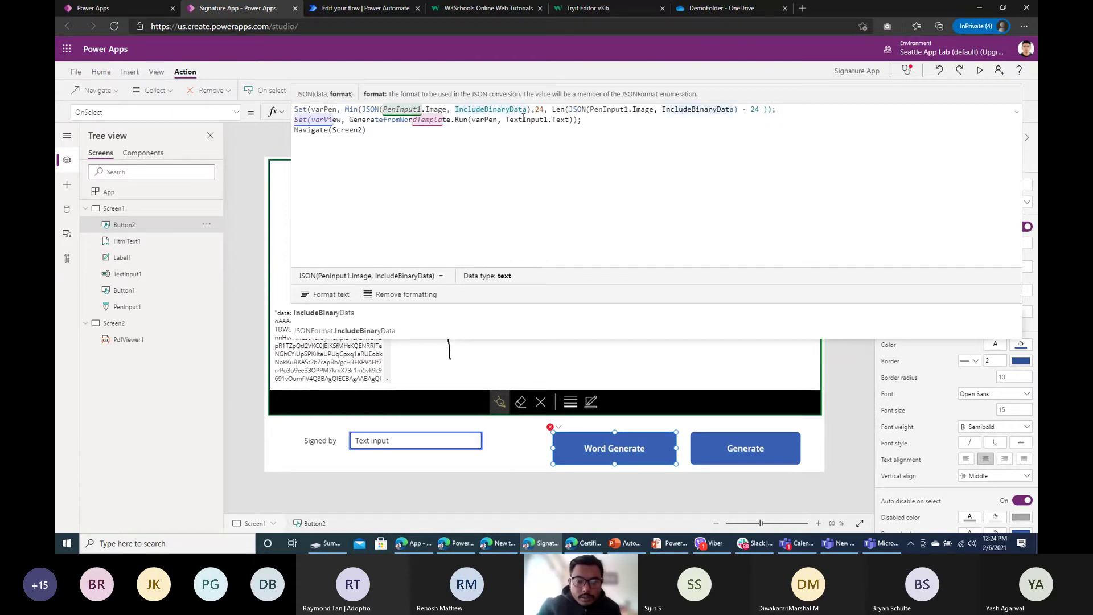
left_click(580, 109)
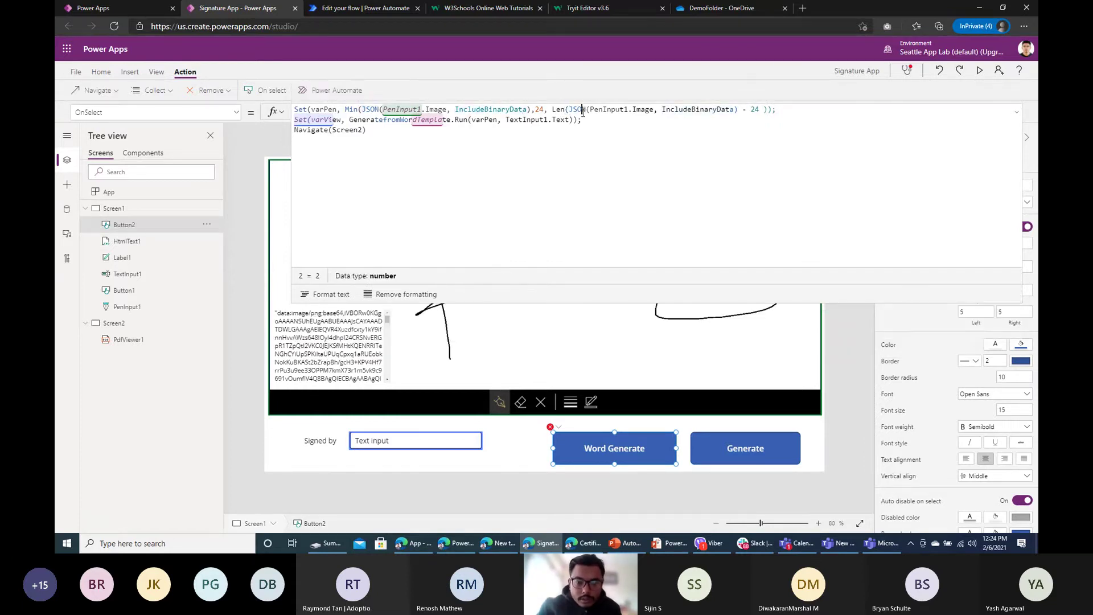
left_click(587, 110)
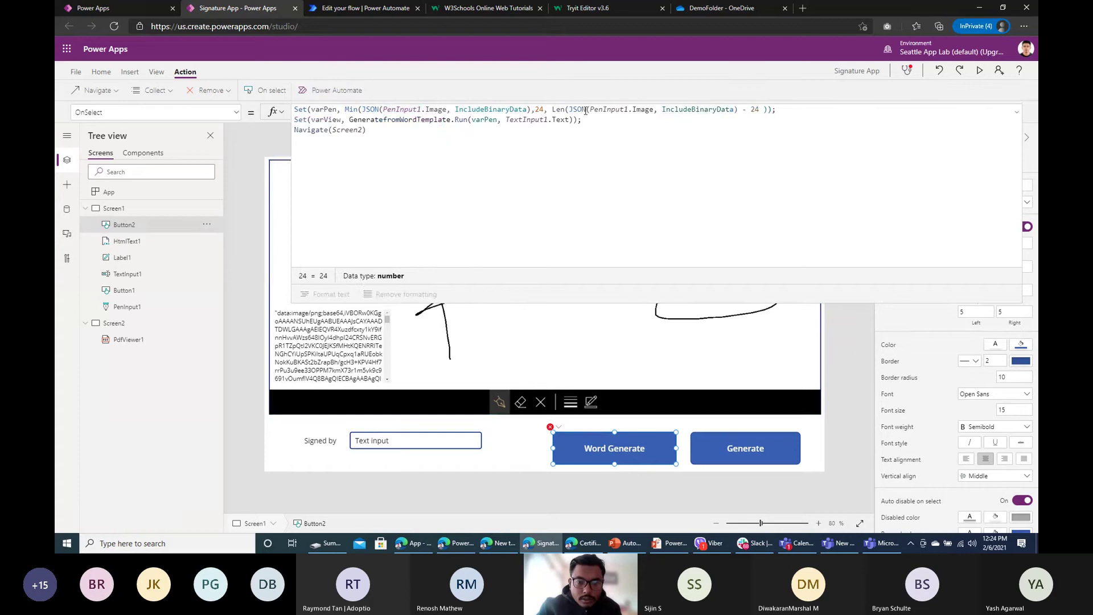
Step: Add the missing closing brackets to the Min and Len calls on line 1
left_click(367, 130)
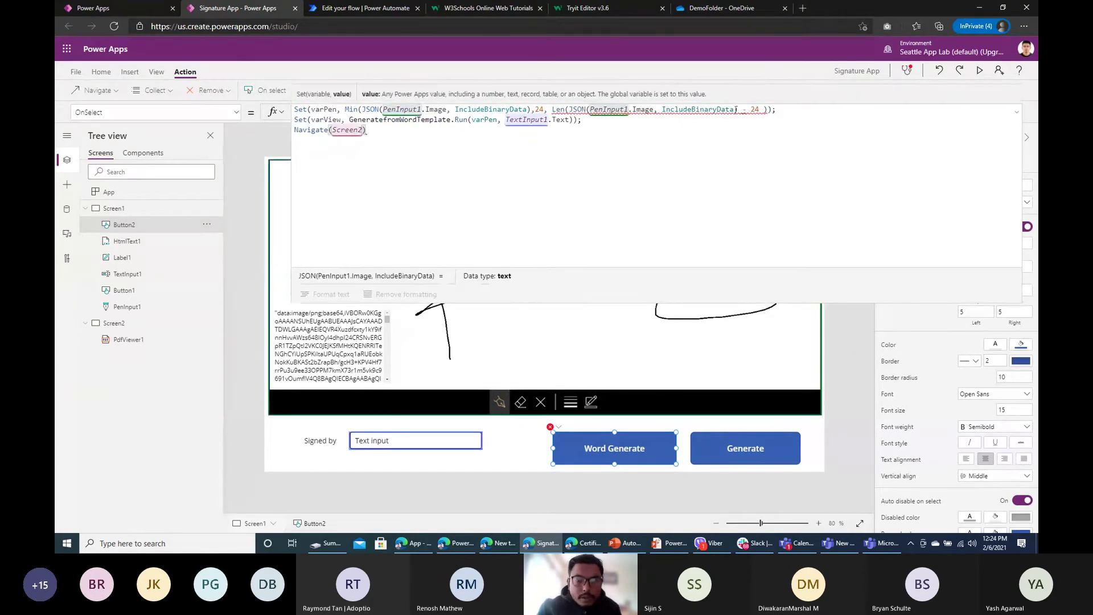
left_click(361, 110)
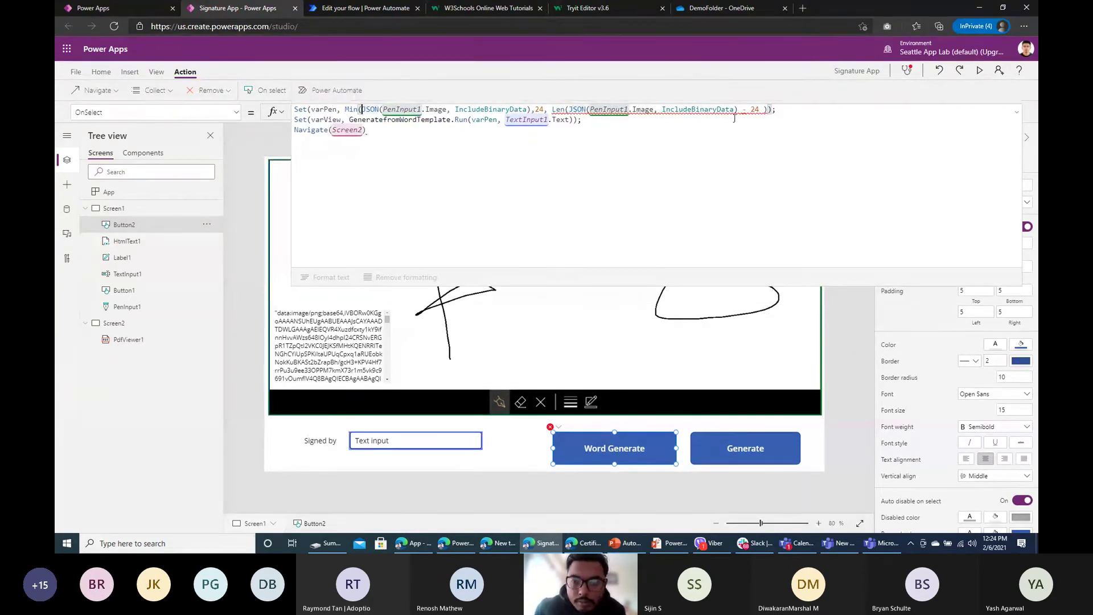
left_click(771, 110)
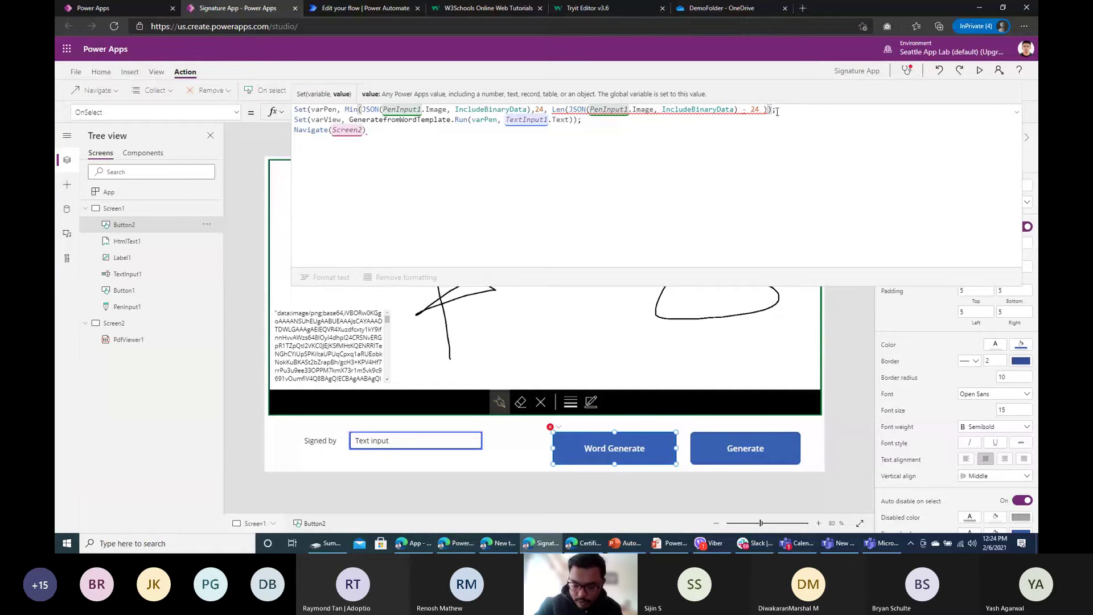
type(")")
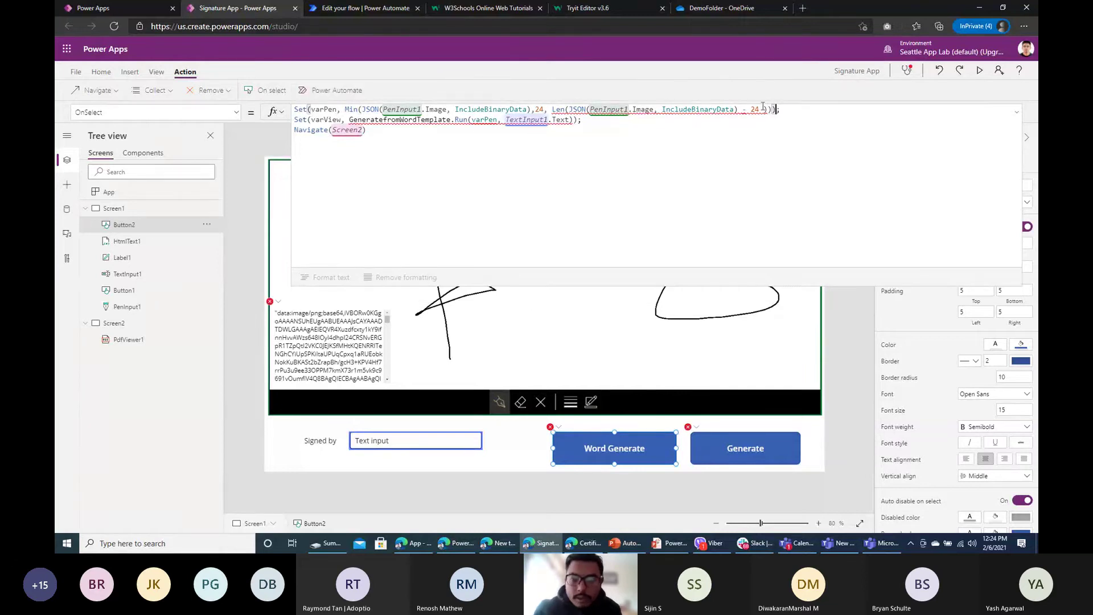
left_click(364, 109)
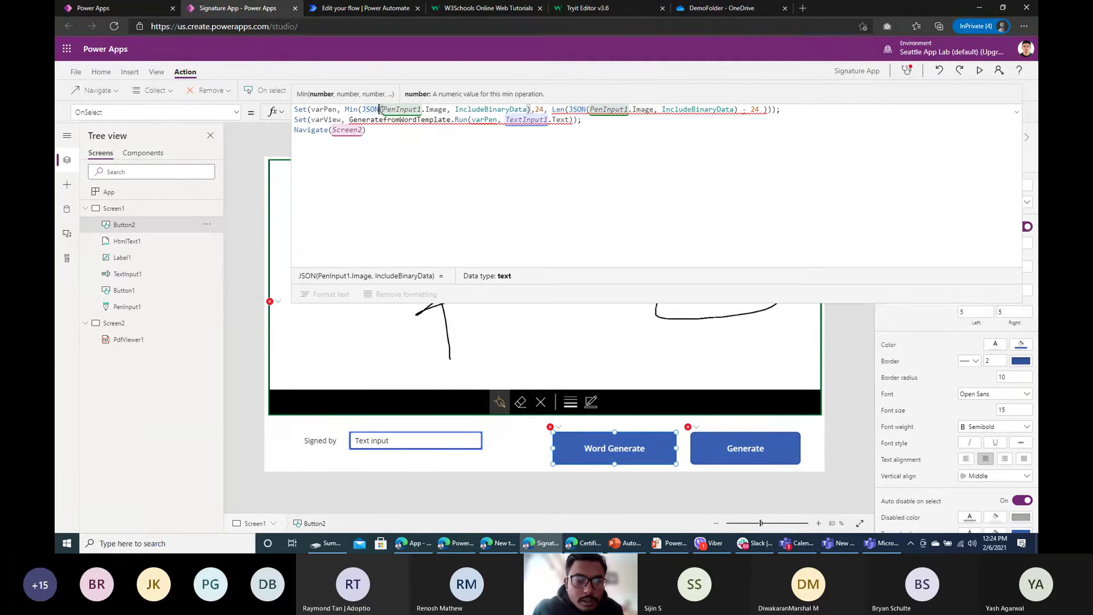
left_click(566, 109)
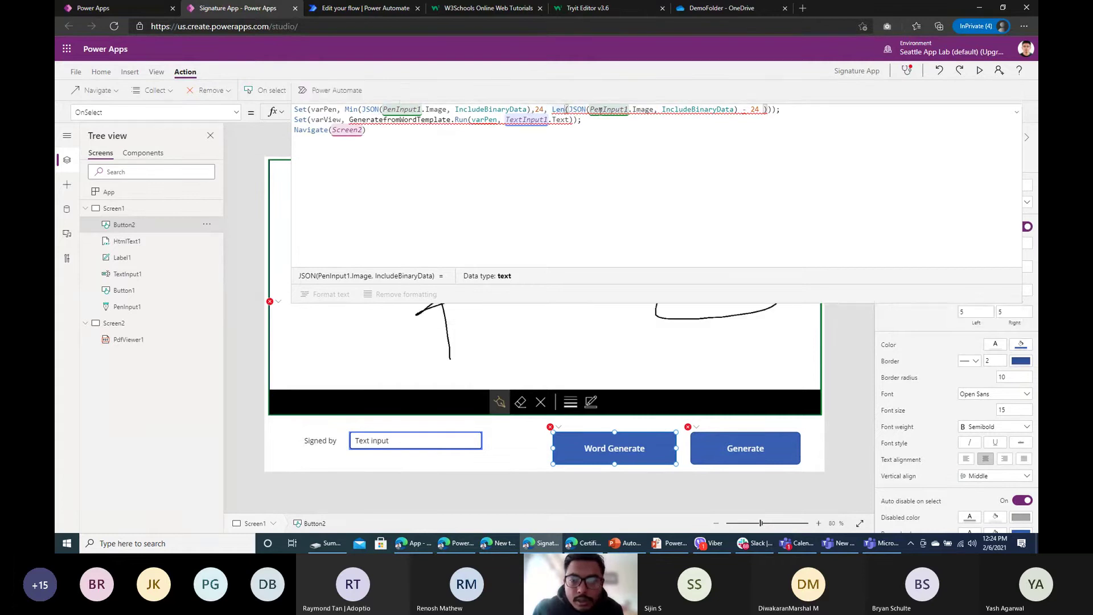
left_click(765, 109)
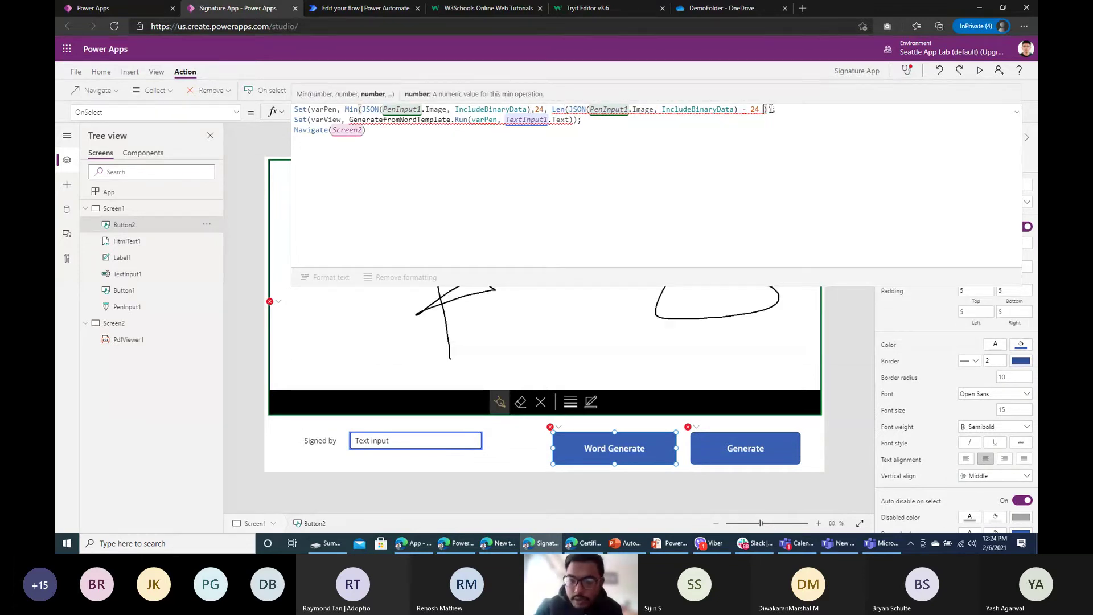
left_click(735, 108)
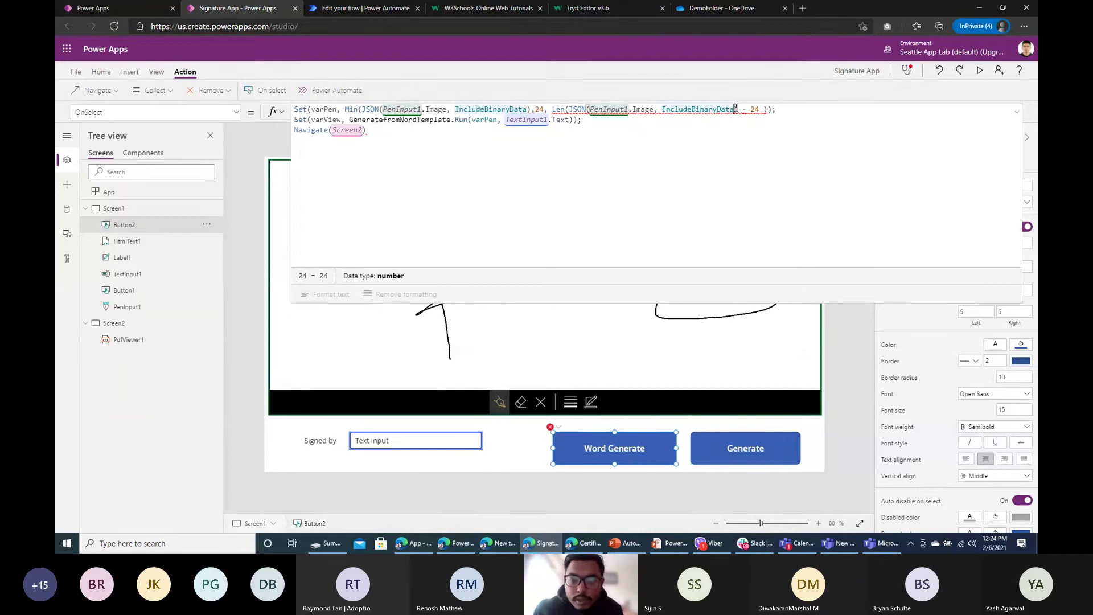
type(")")
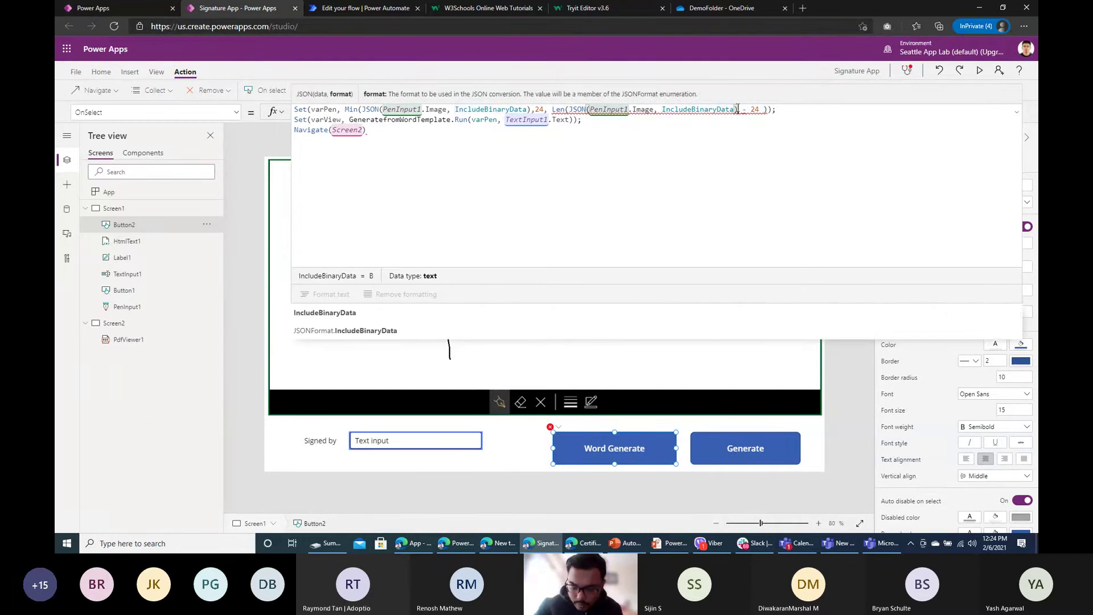
type(")")
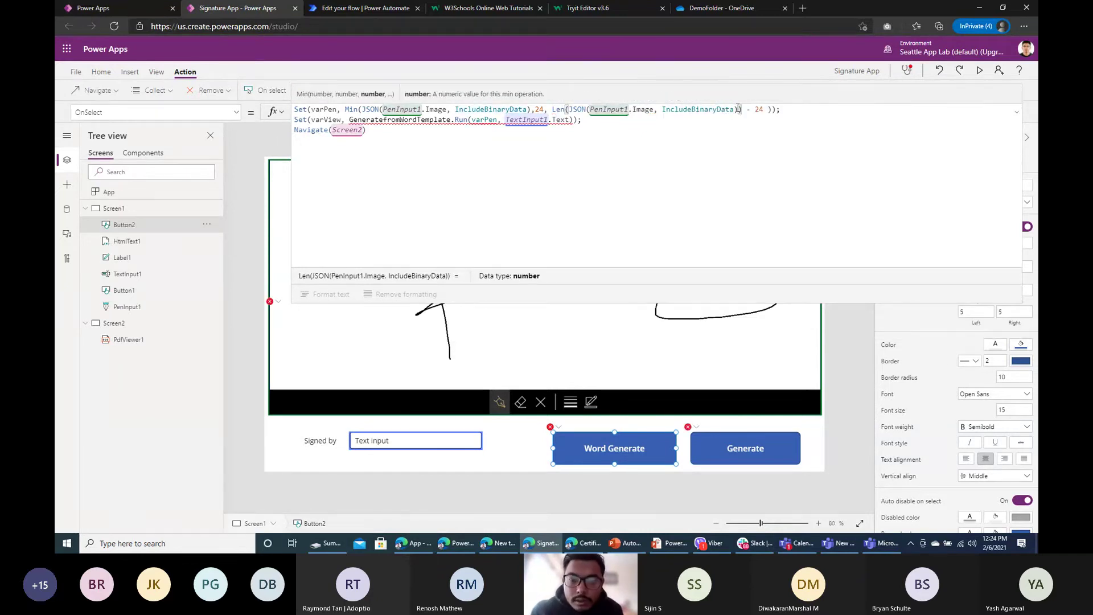
left_click(778, 110)
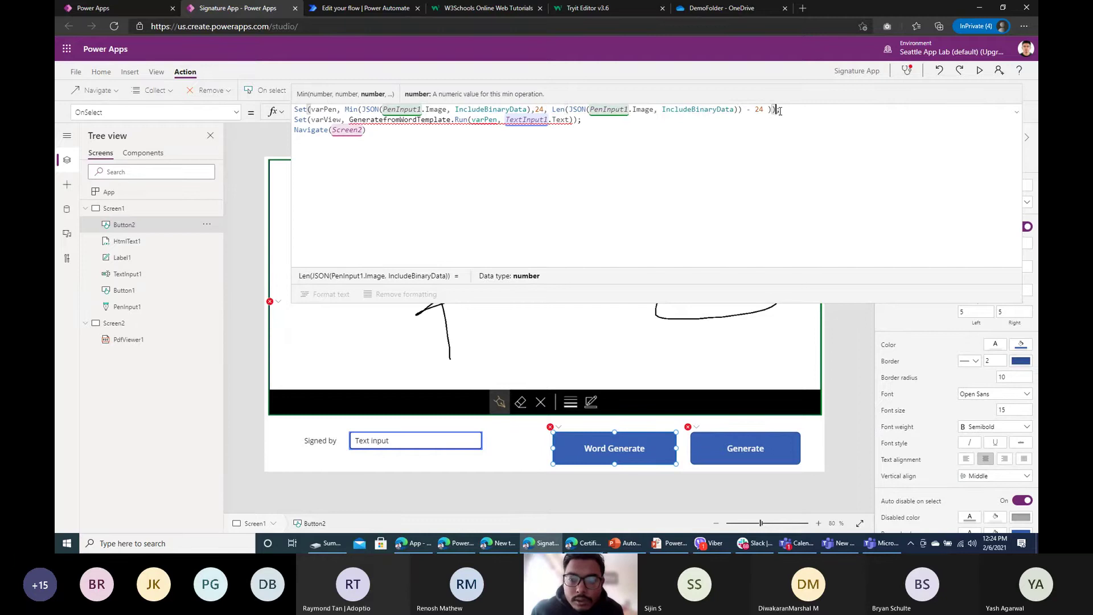
Step: End line 2 with a semicolon and delete the JSON expression inside Len()
left_click(578, 119)
type(";")
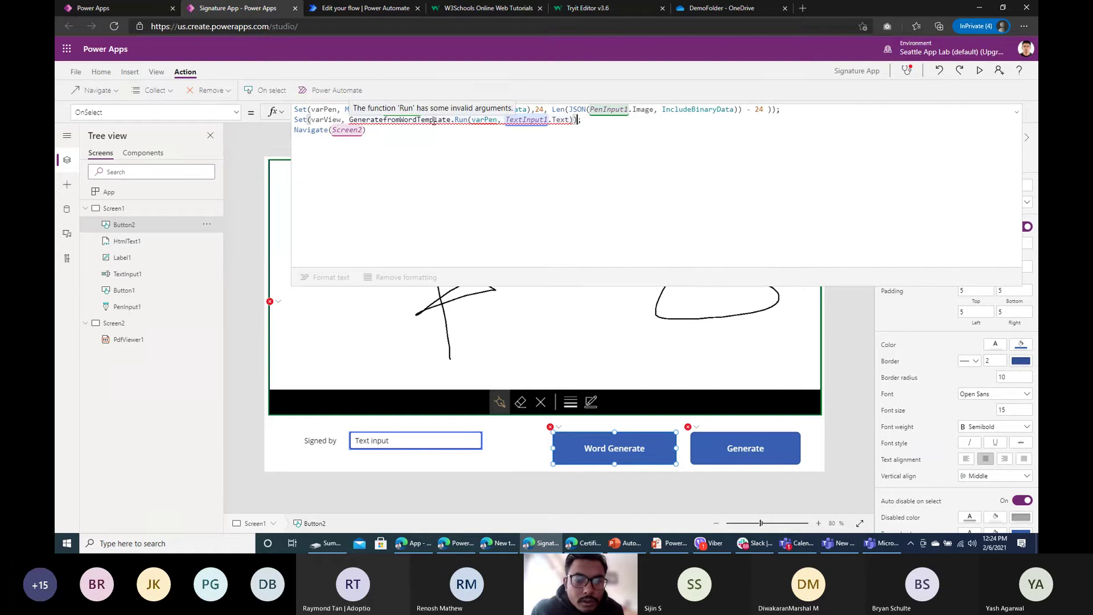
left_click(513, 119)
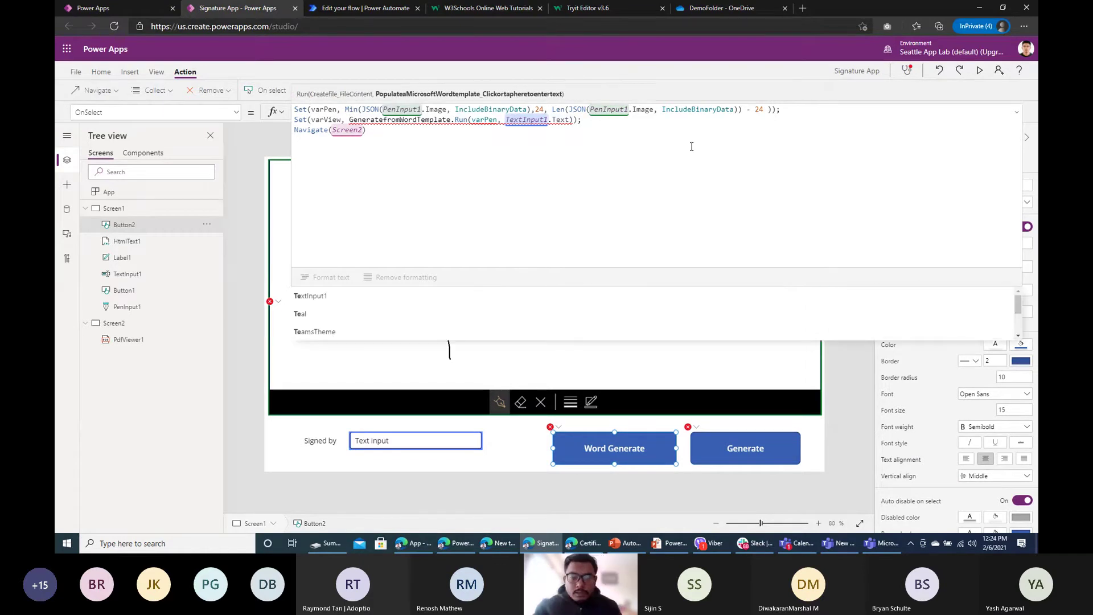
left_click(773, 112)
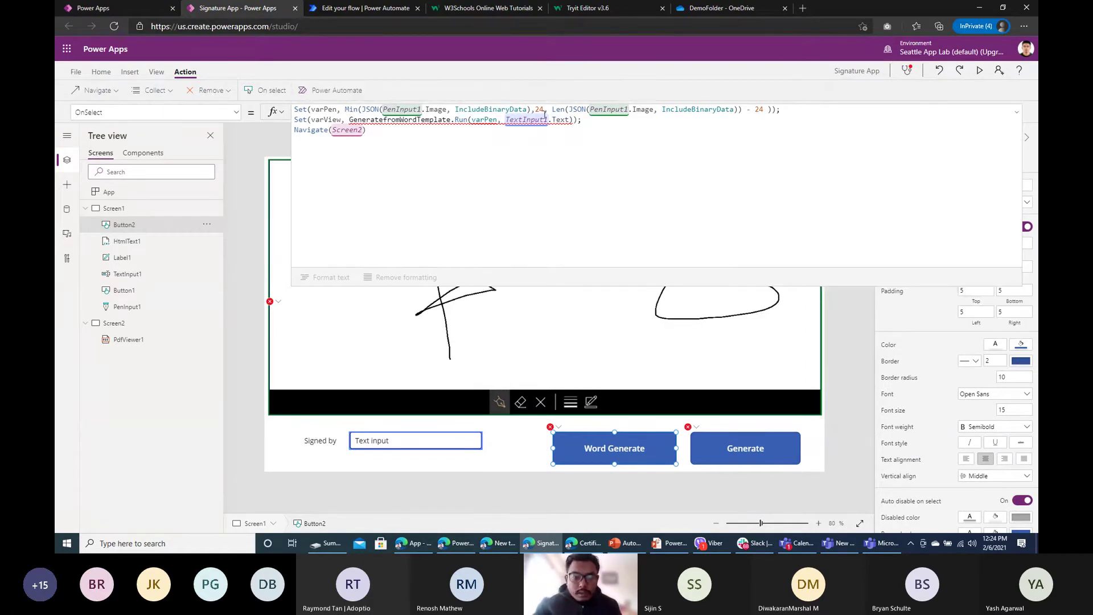
double_click(321, 109)
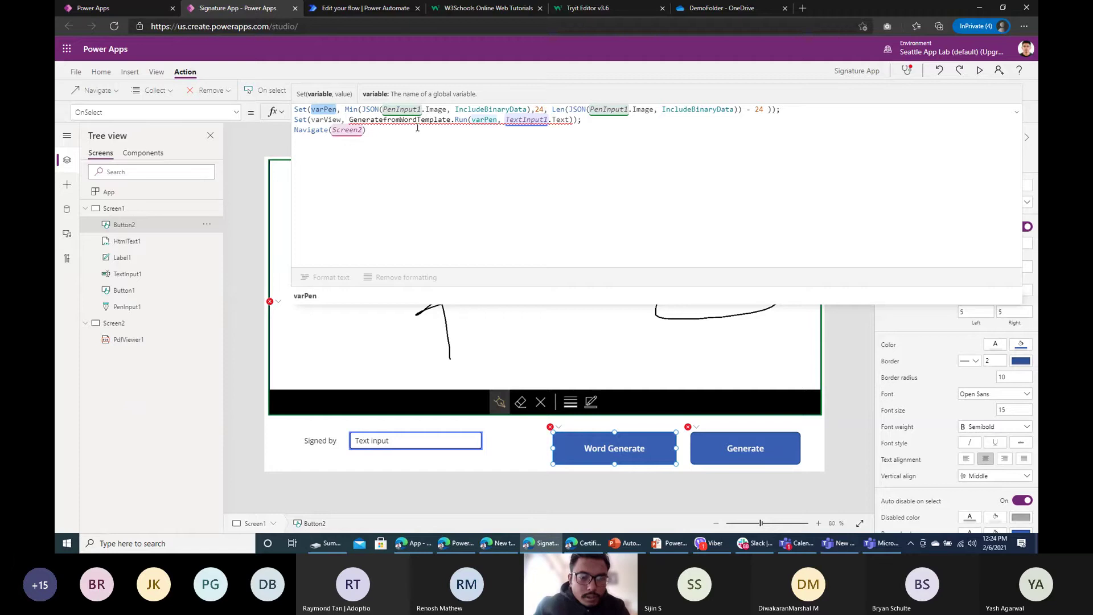
left_click(326, 121)
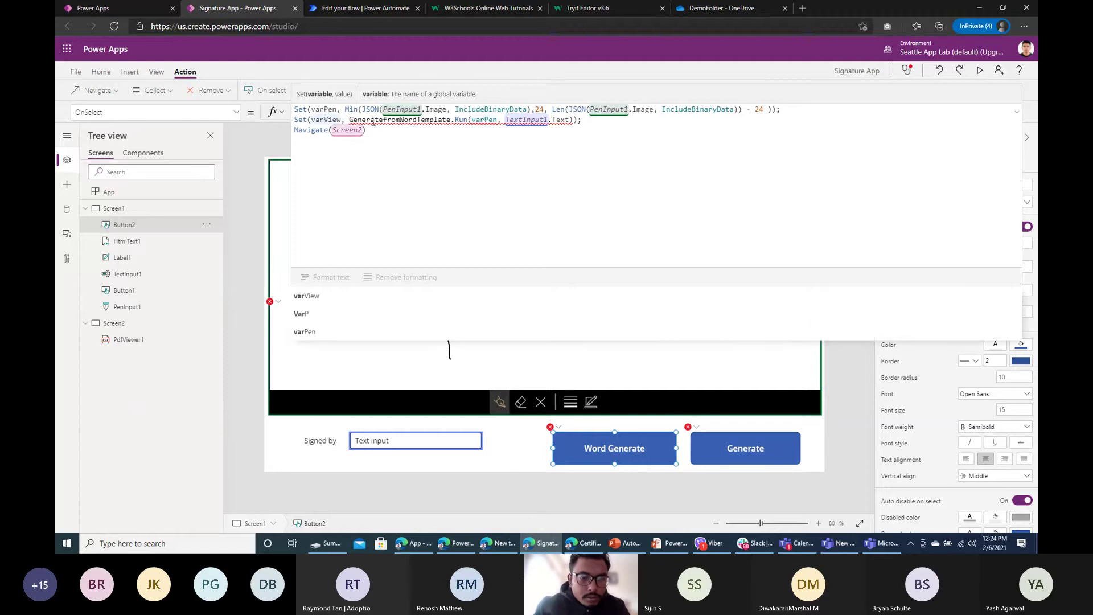
left_click(371, 119)
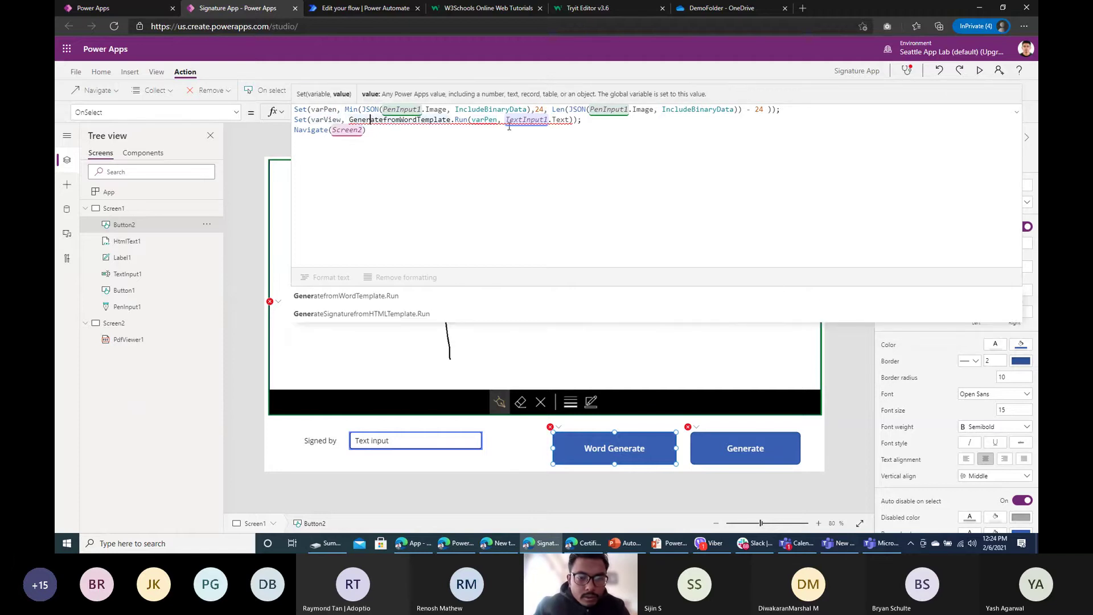
left_click(529, 109)
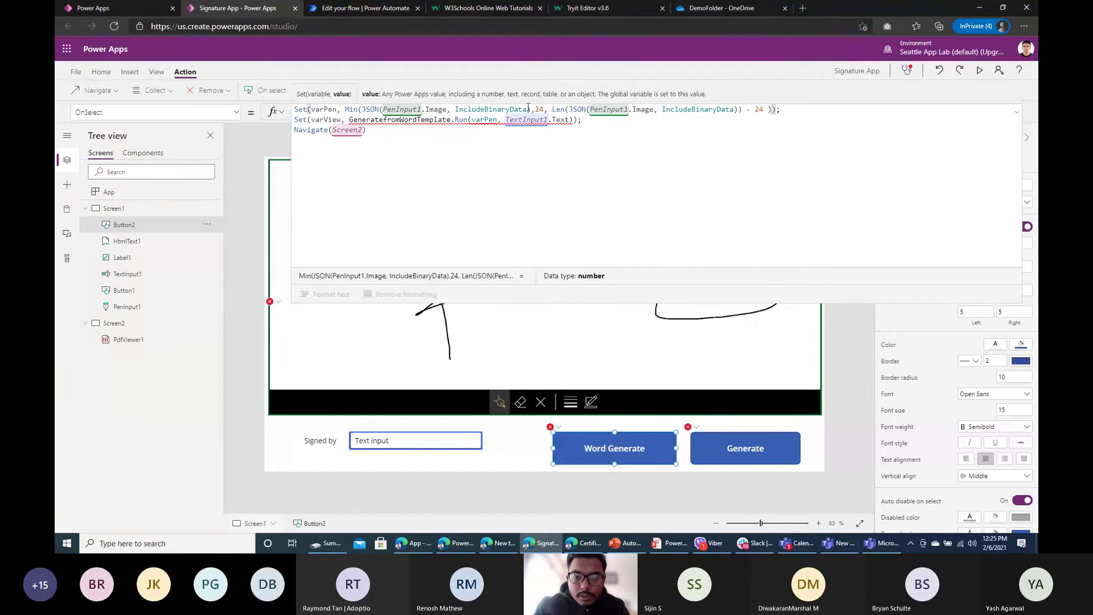
left_click_drag(569, 109, 739, 109)
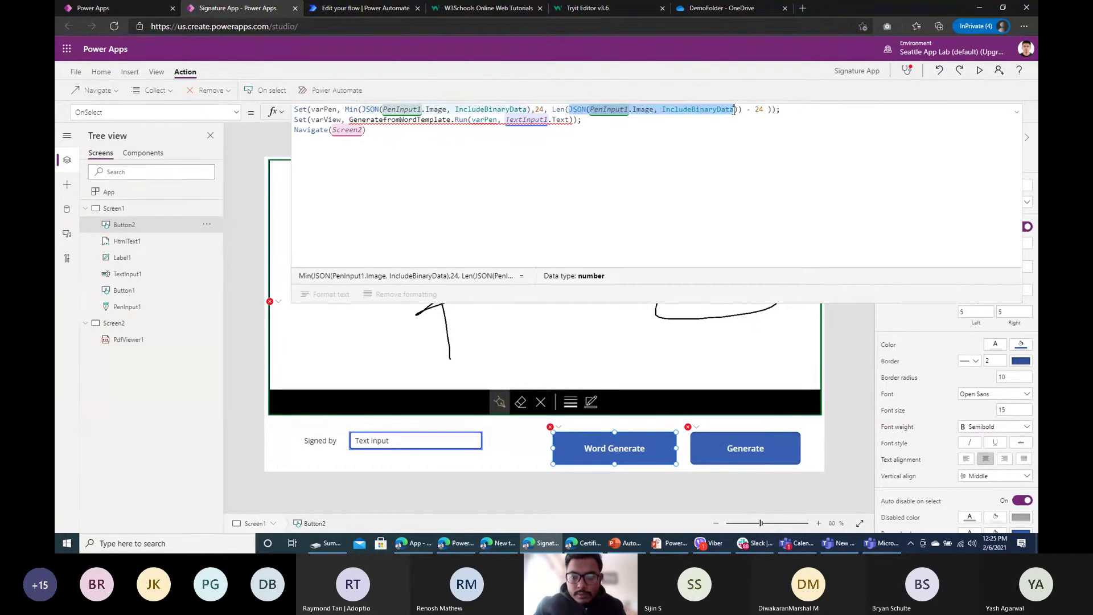
key("BackSpace")
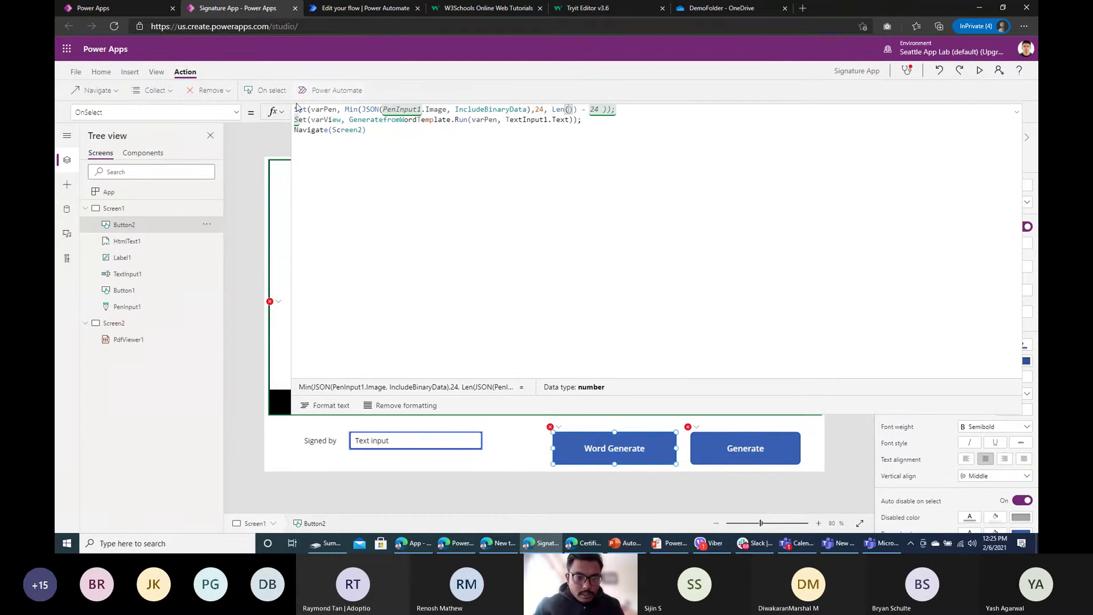
Step: Add a new first line Set(myJson, JSON(PenInput1.Image, IncludeBinaryData))
key("shift+Return")
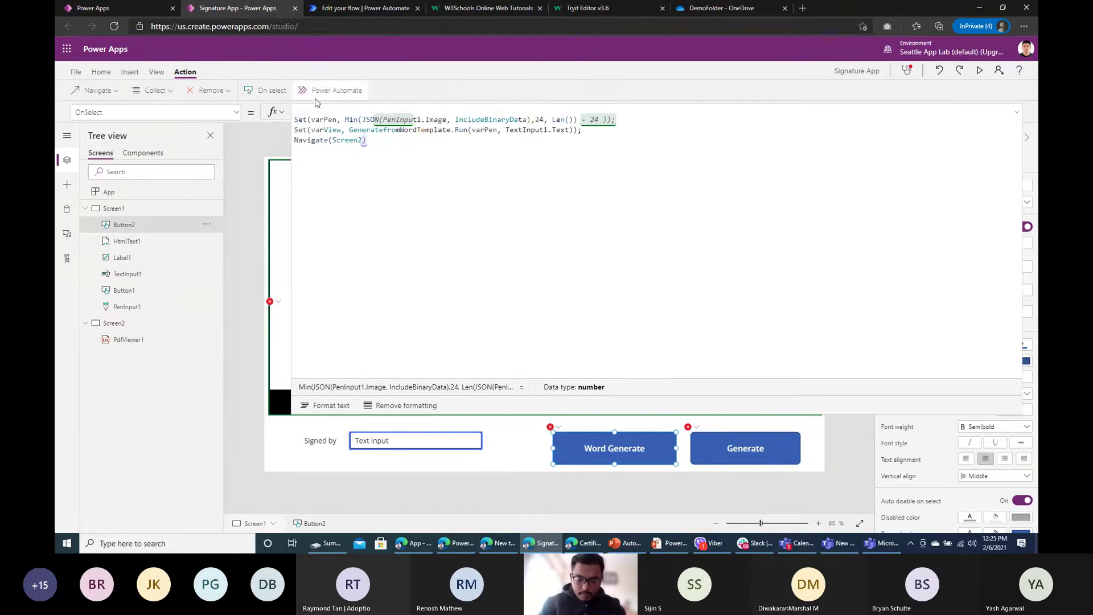
type("Set")
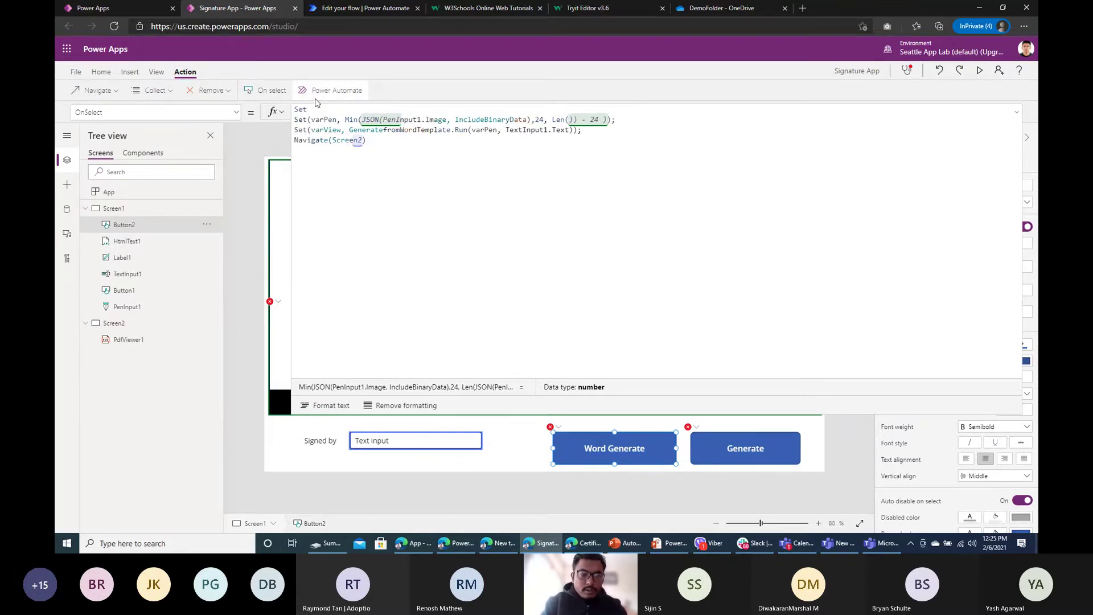
type("(JSON(PenInput1.Image, IncludeBinaryData")
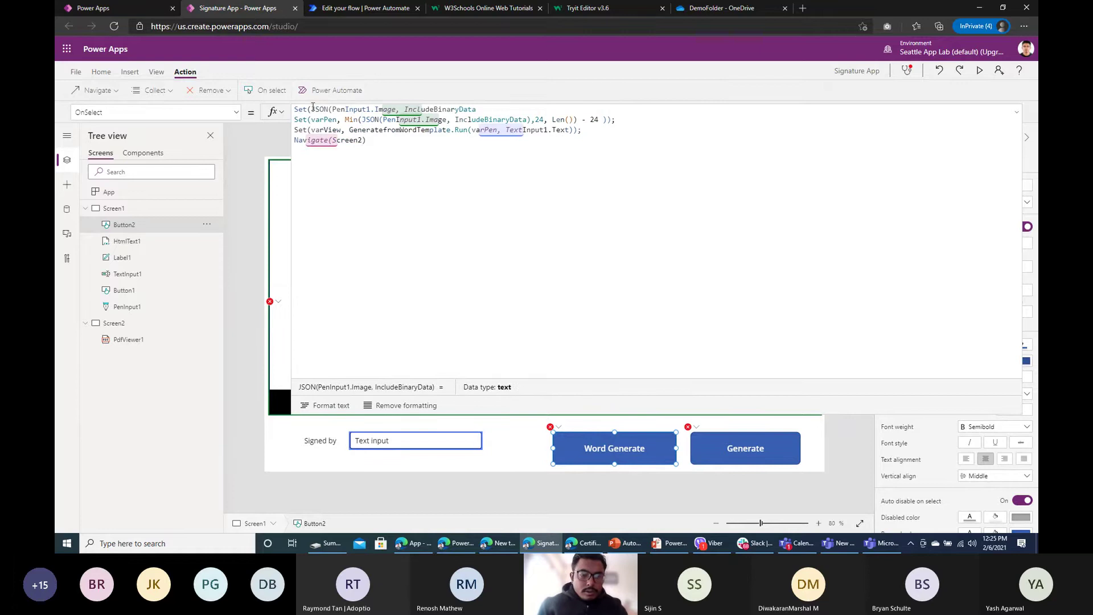
left_click(312, 109)
type("myJson")
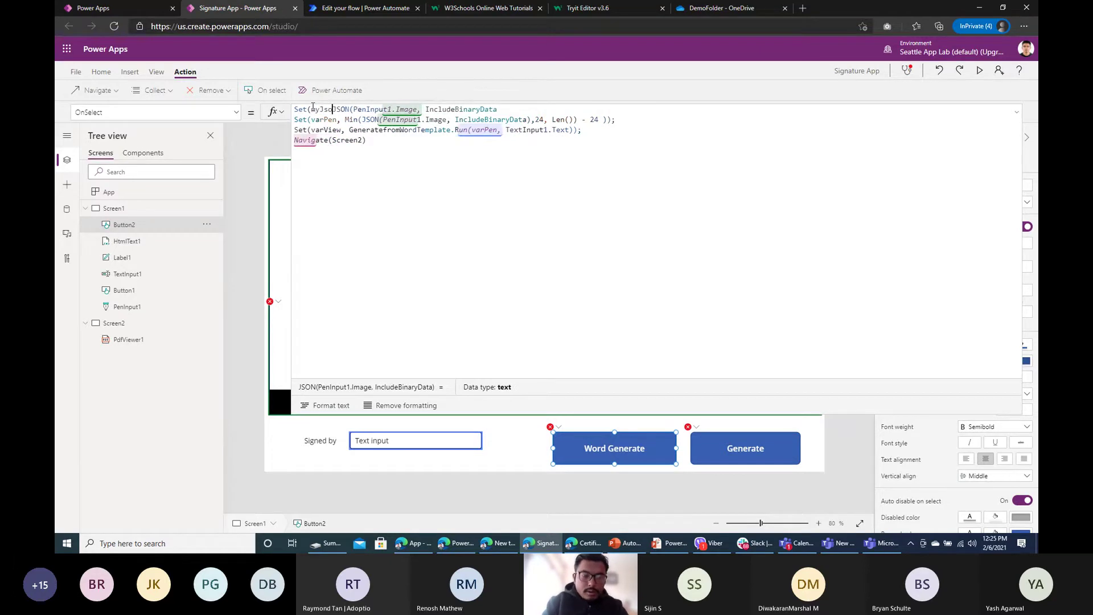
type(", ")
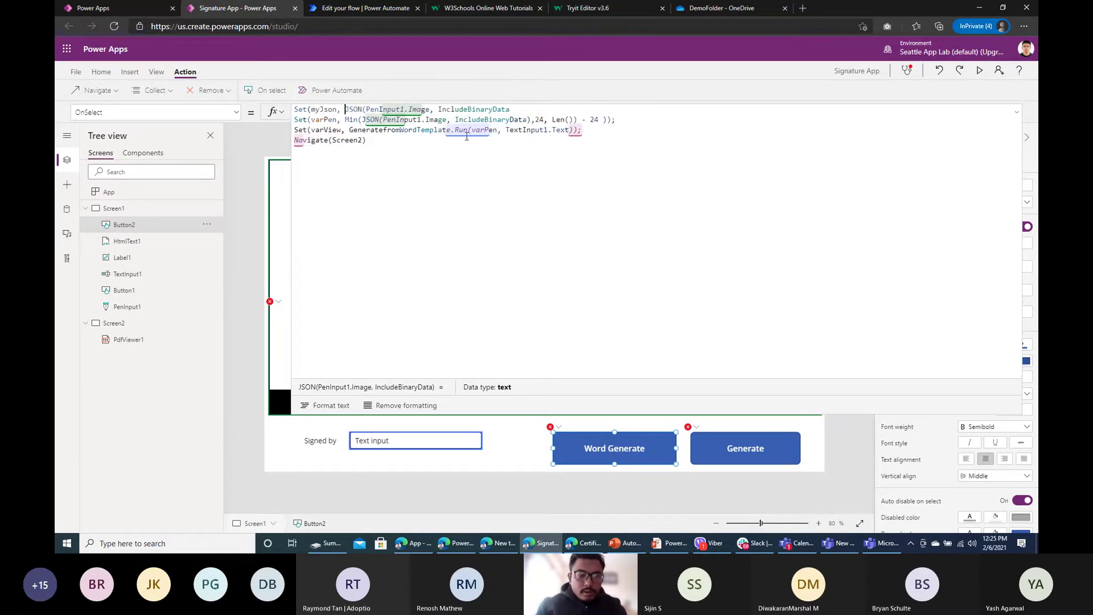
type(")")
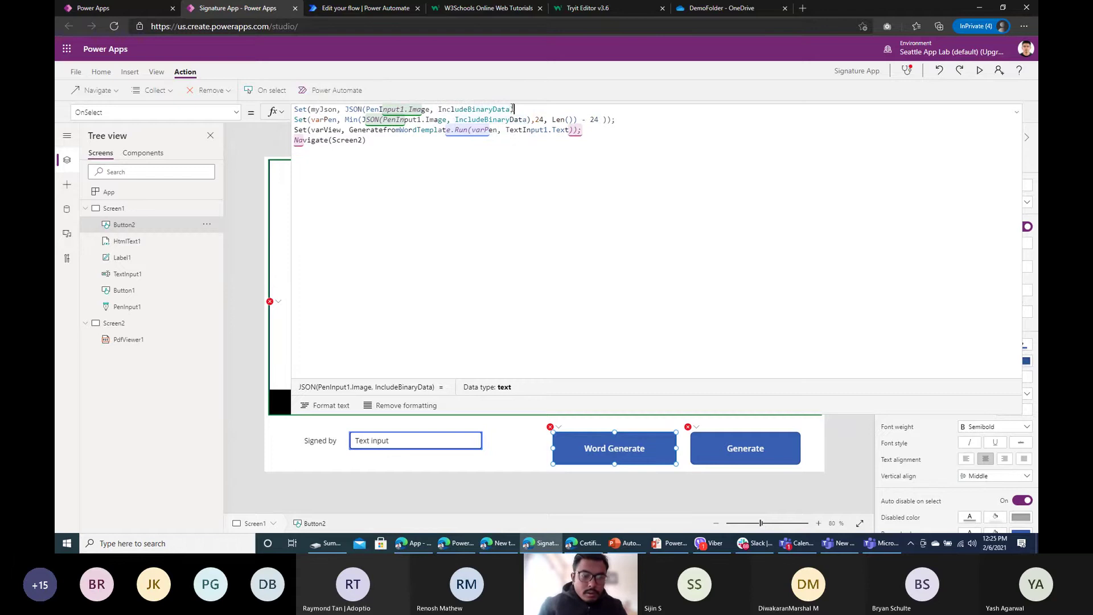
Step: Replace the JSON expression inside Min with myJson and remove the extra bracket
double_click(332, 109)
key("ctrl+c")
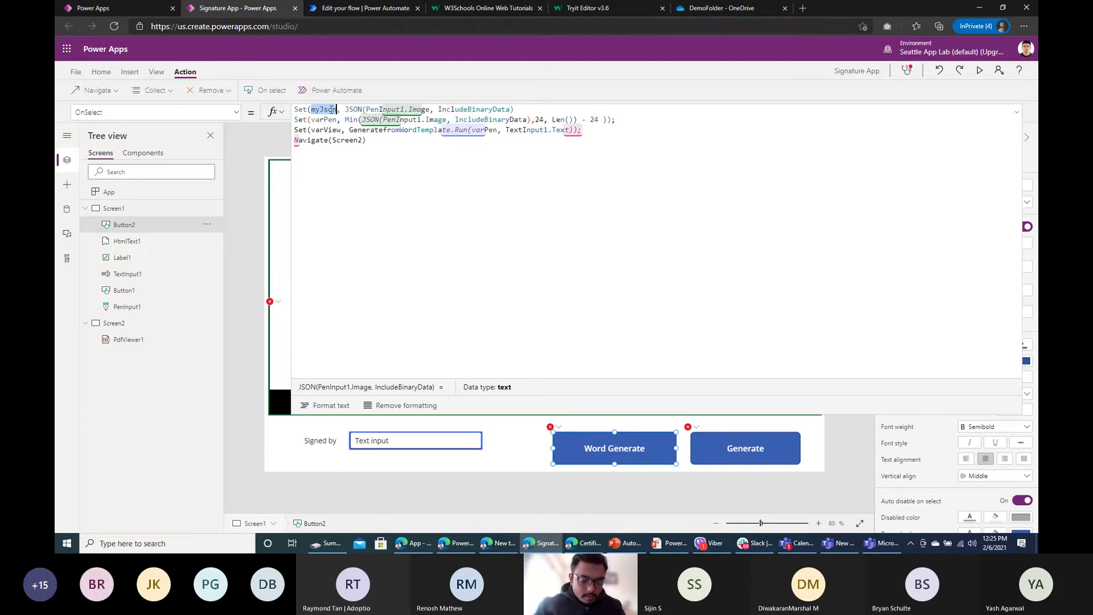
left_click_drag(362, 120, 526, 119)
key("ctrl+v")
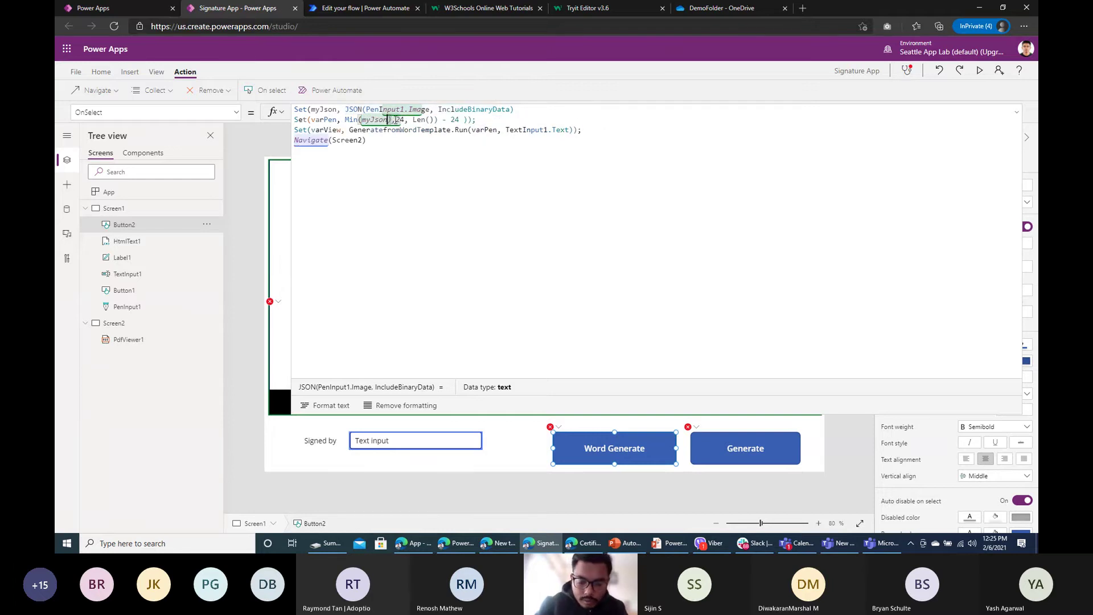
left_click(394, 120)
key("BackSpace")
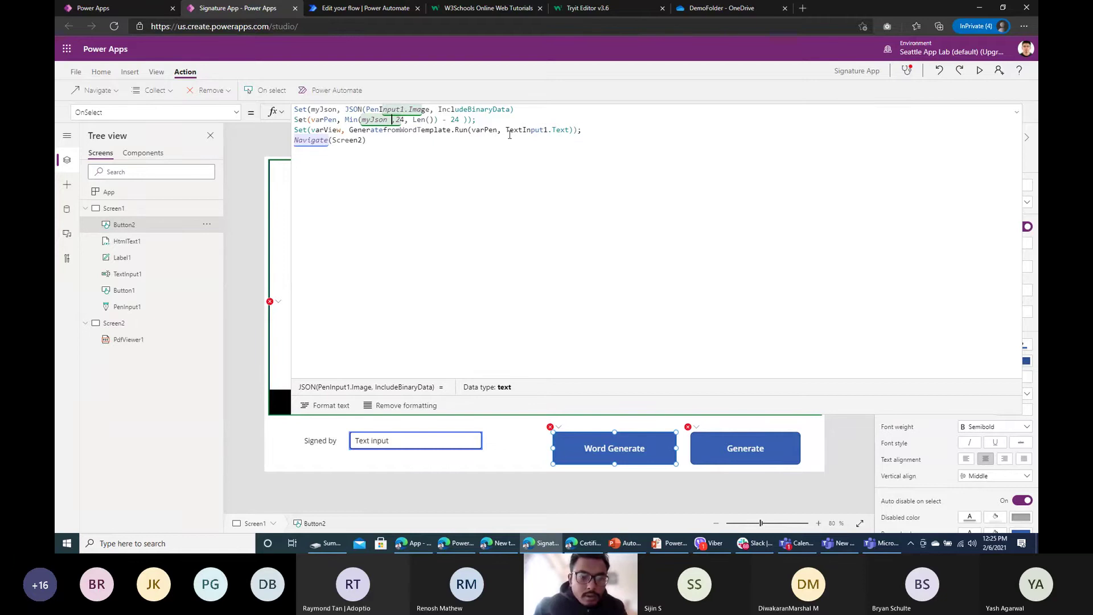
left_click(407, 129)
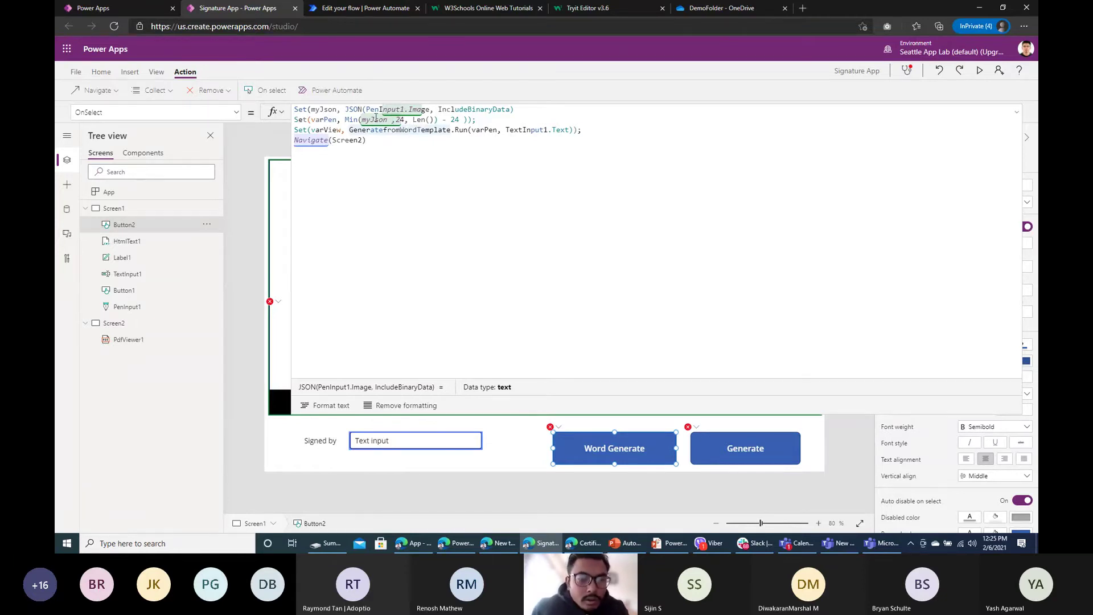
Step: Put myJson inside Len(), tidy the parentheses and close Min after - 24
double_click(376, 119)
key("ctrl+c")
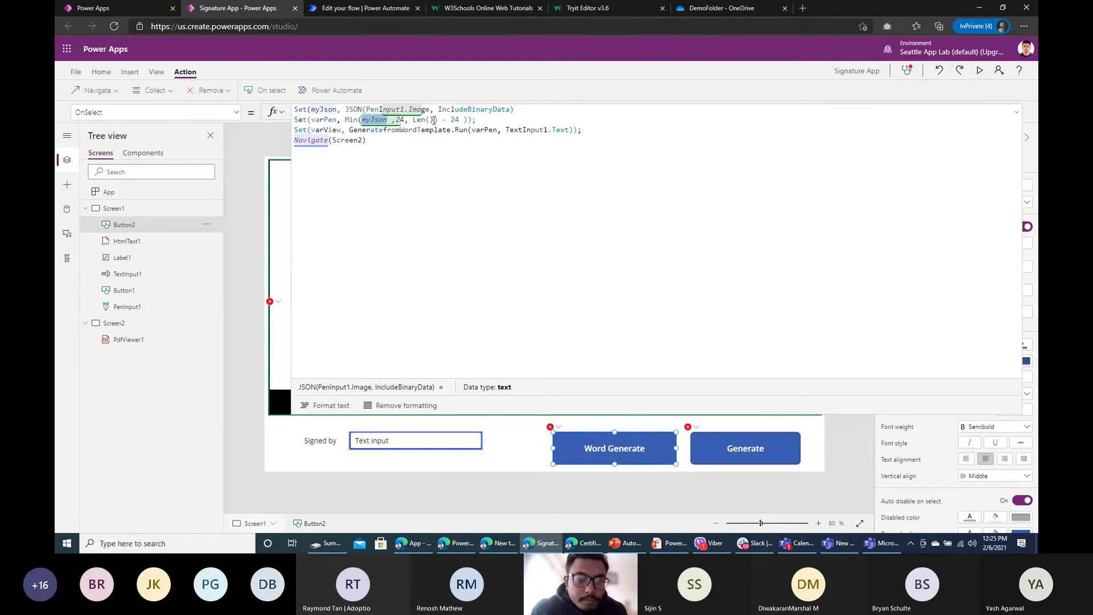
left_click(434, 120)
key("ctrl+v")
left_click(465, 119)
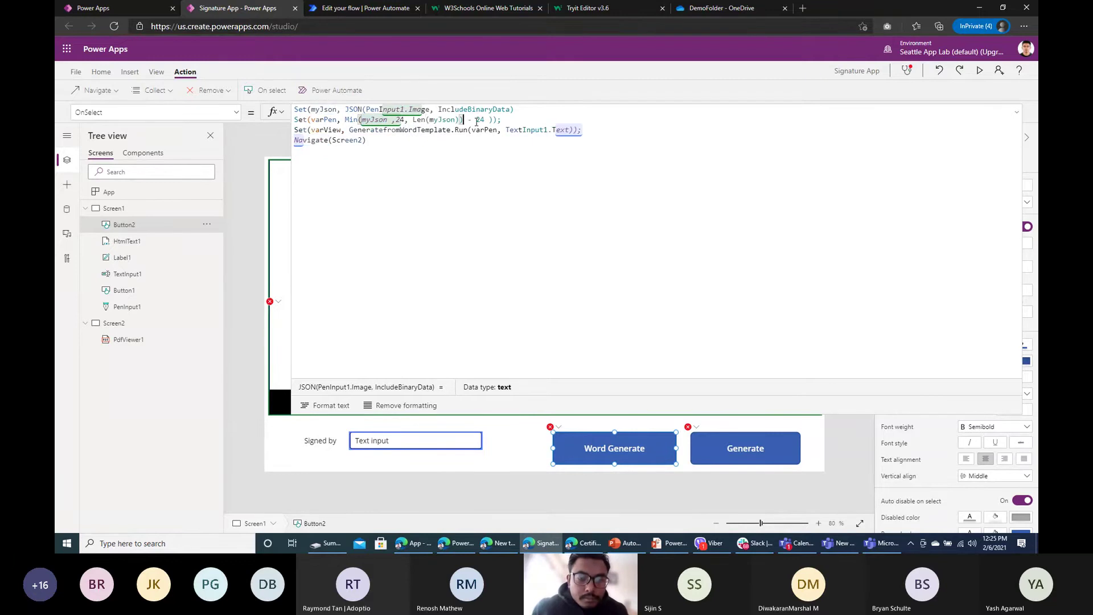
key("BackSpace")
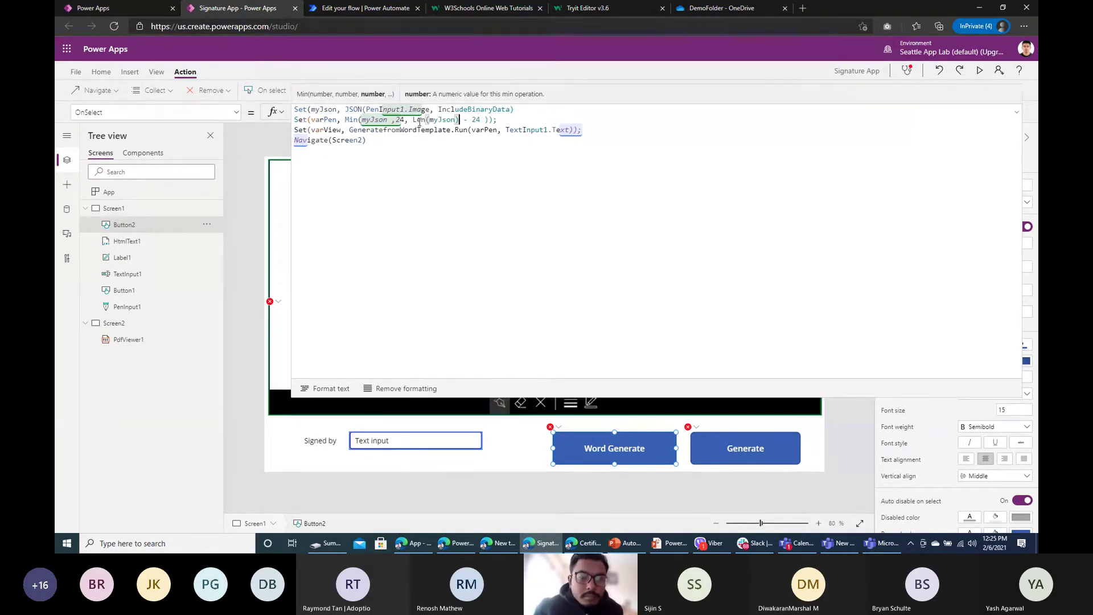
left_click(391, 119)
key("BackSpace")
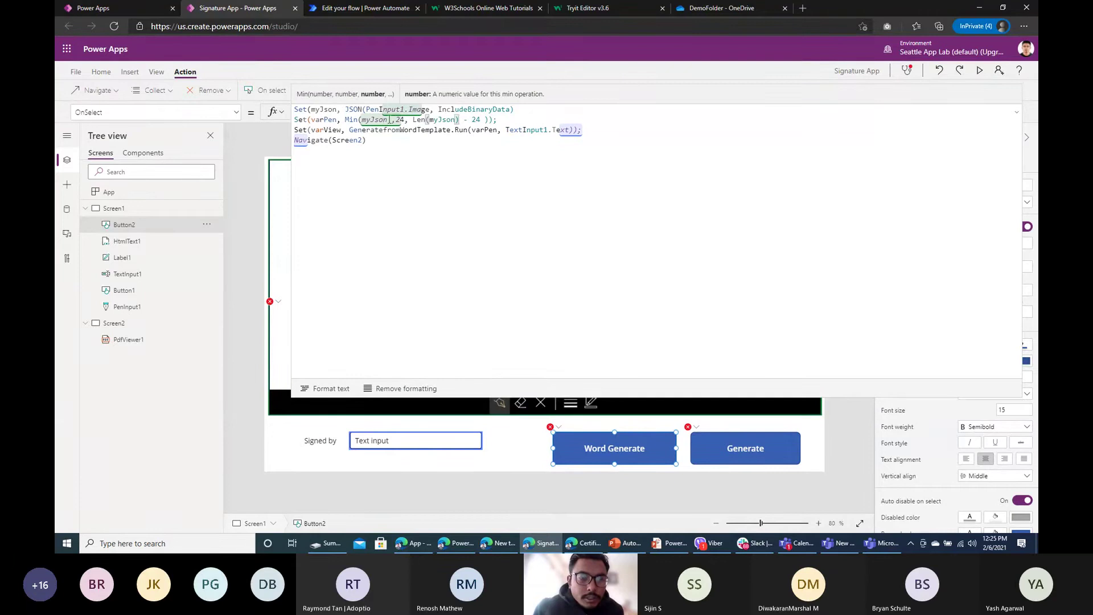
left_click(489, 120)
type(")")
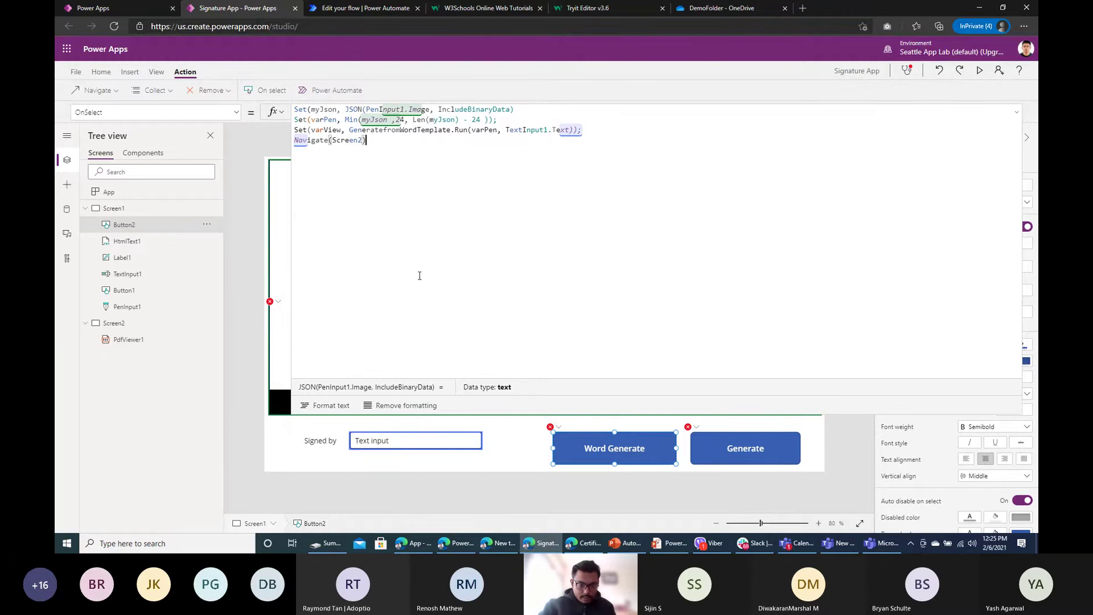
Step: Check the brackets around Len(myJson) and end the first line with a semicolon
left_click(428, 120)
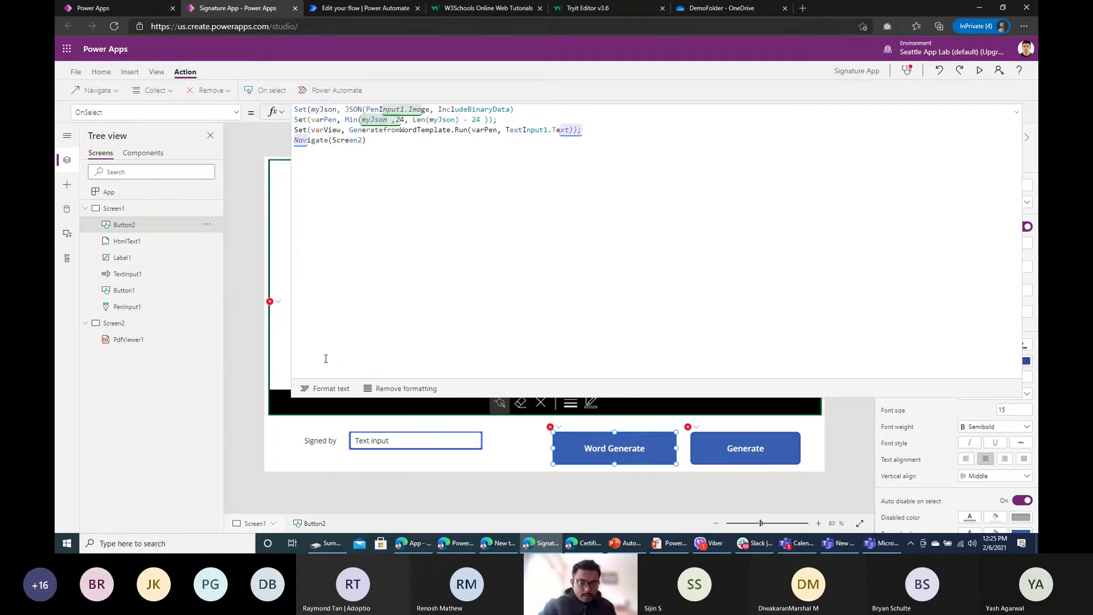
left_click(428, 121)
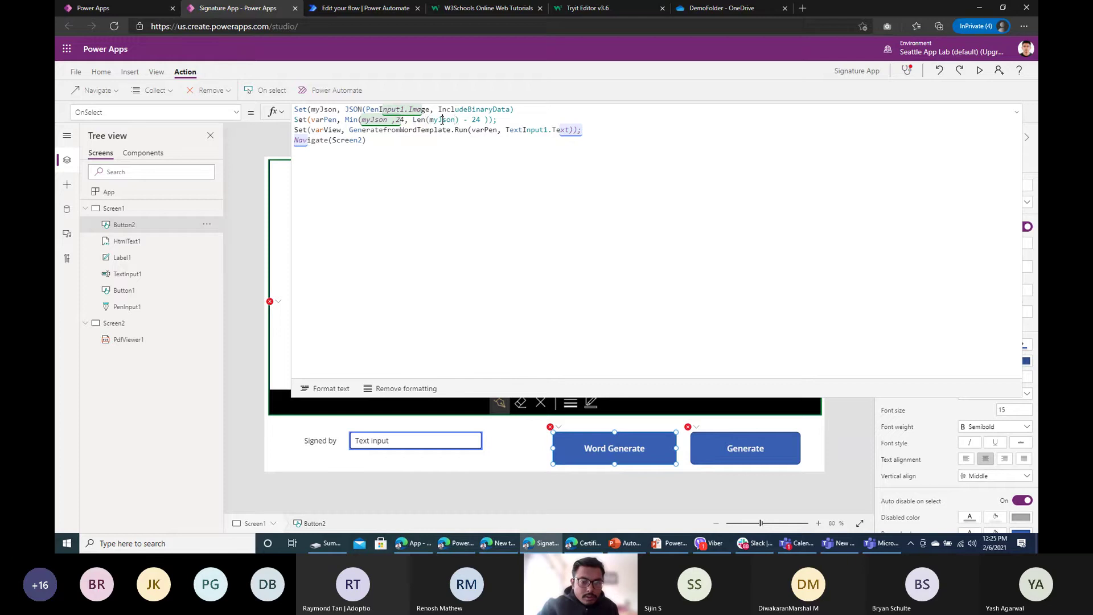
left_click(333, 274)
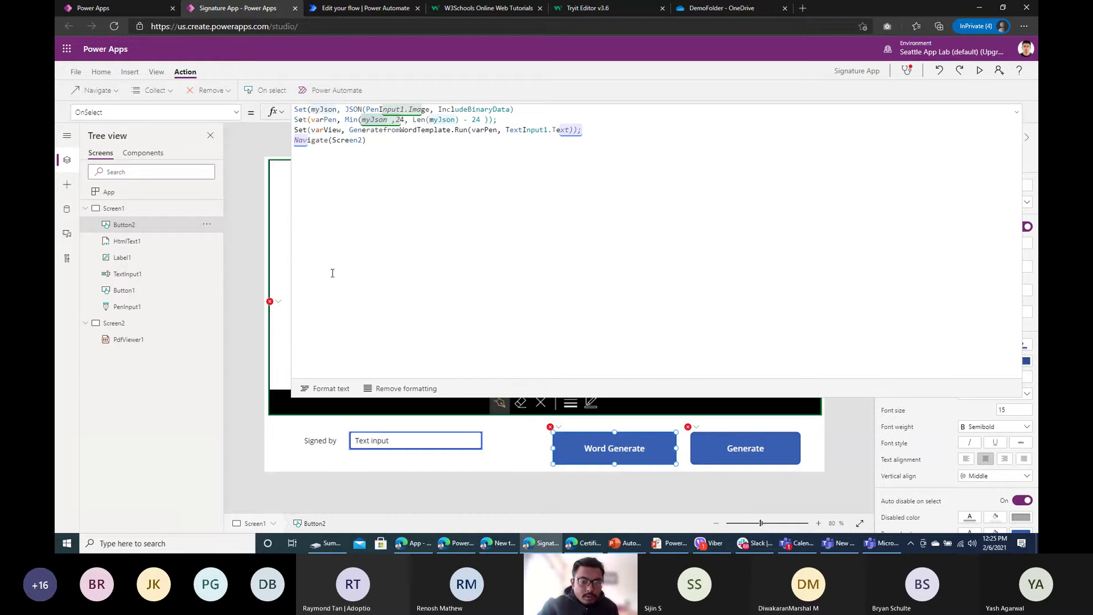
left_click(511, 109)
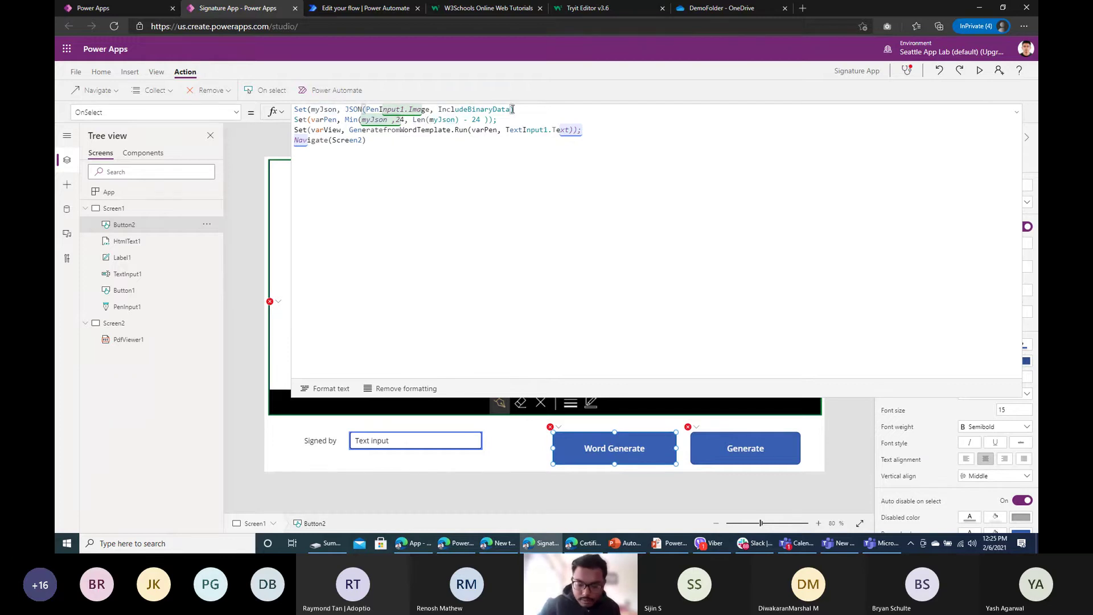
type(";")
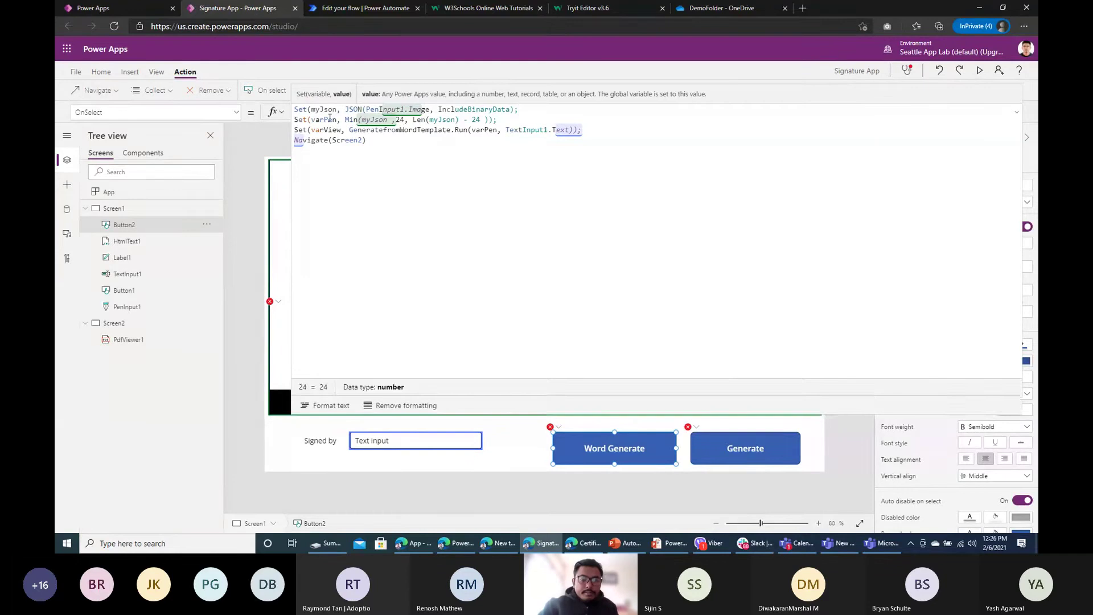
Step: Inspect the Min and Len error tooltips on line 2 of Word Generate's formula
left_click(299, 120)
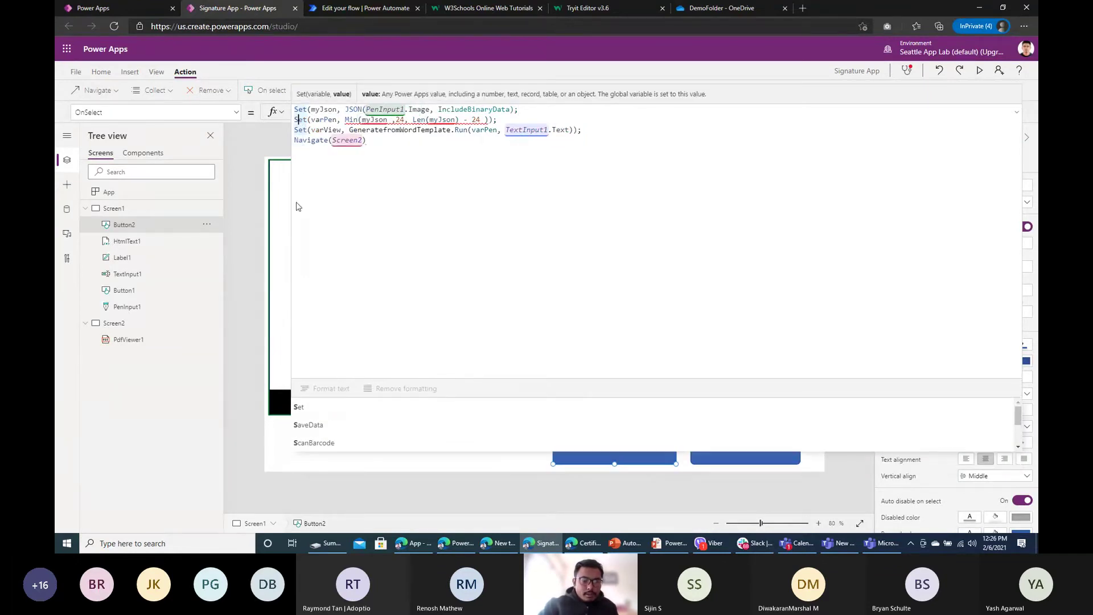
left_click(358, 120)
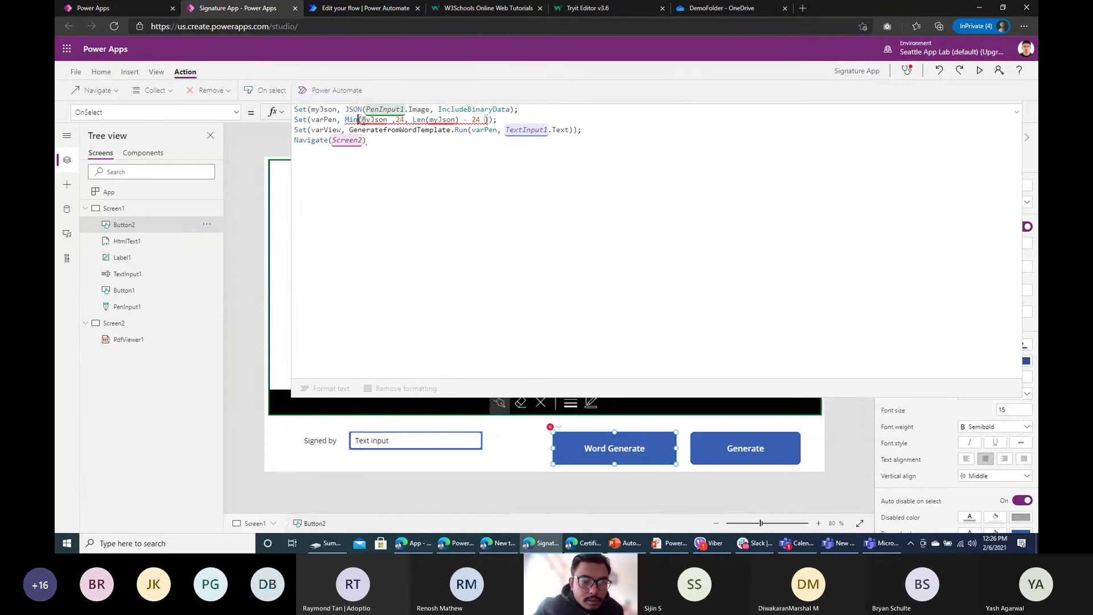
key("alt+Tab")
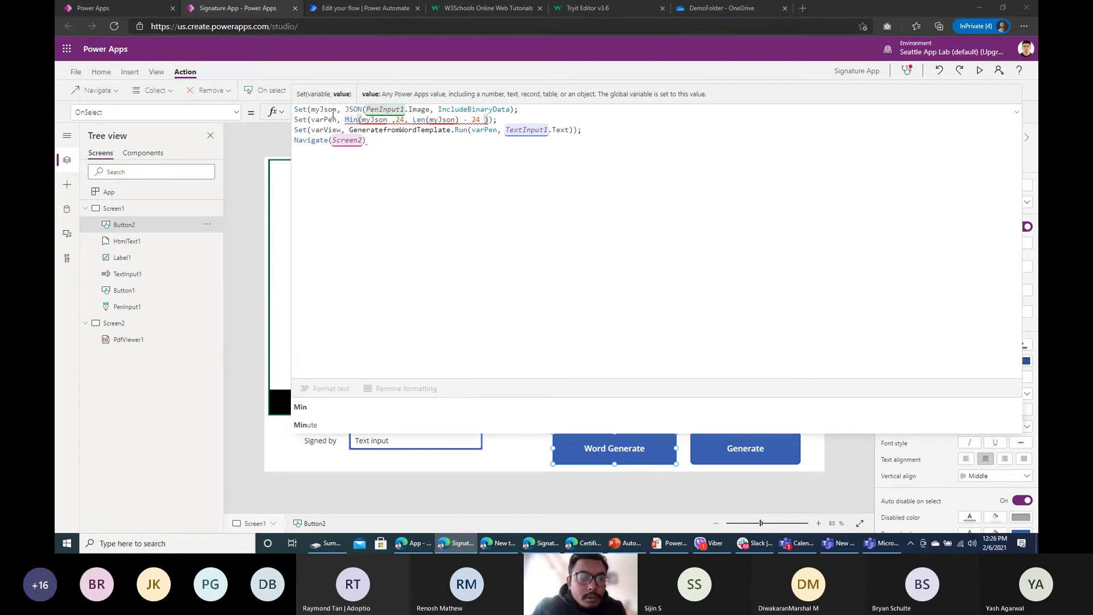
mouse_move(429, 121)
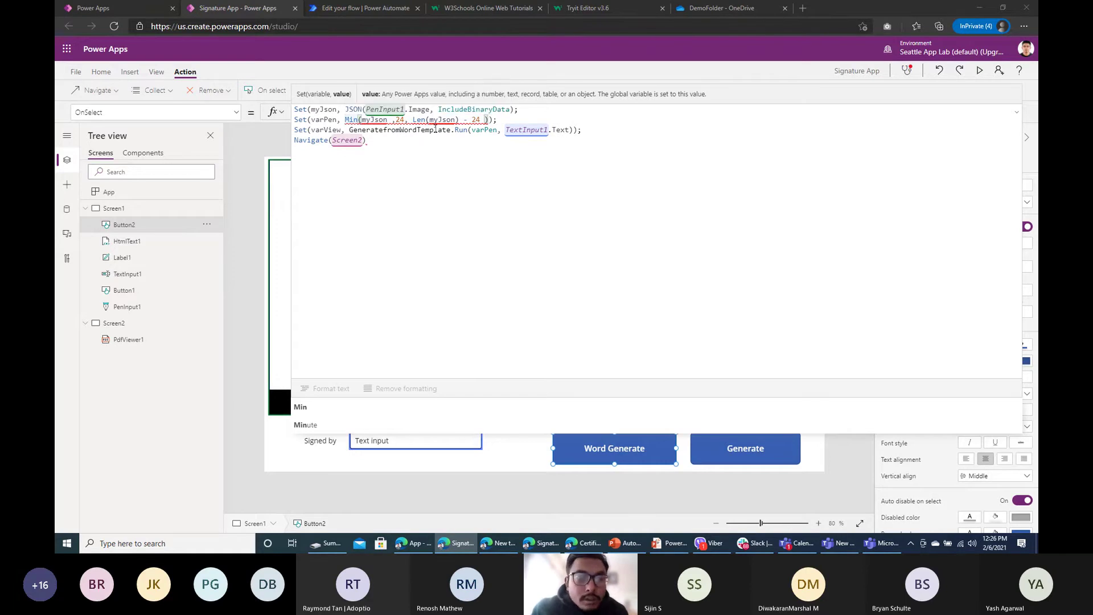
mouse_move(462, 123)
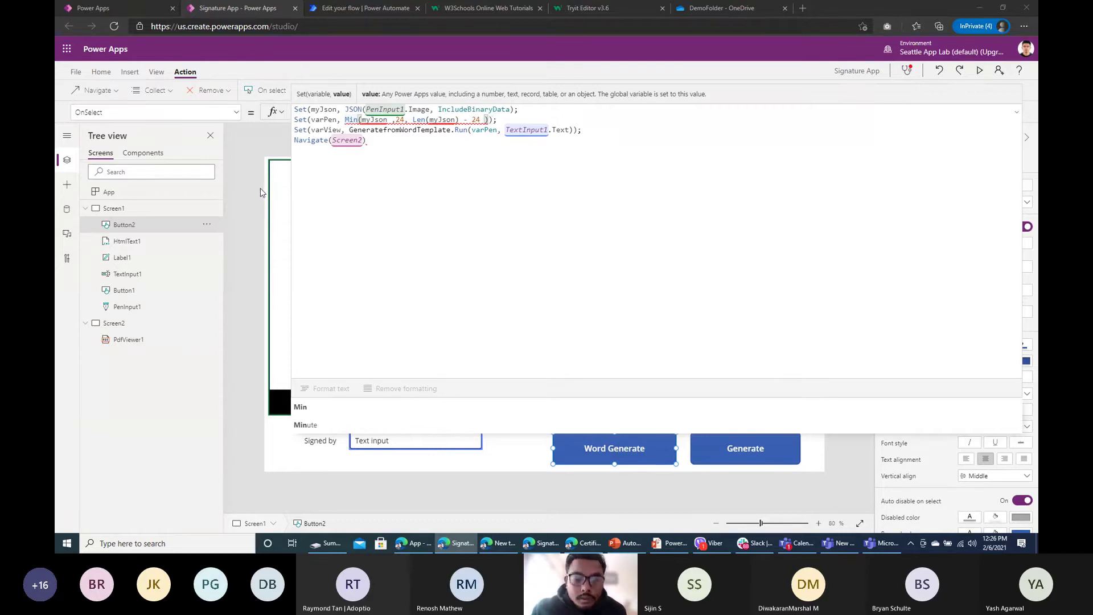
Step: Reselect Word Generate, review line 1 and varPen's value, then select Screen1
left_click(571, 437)
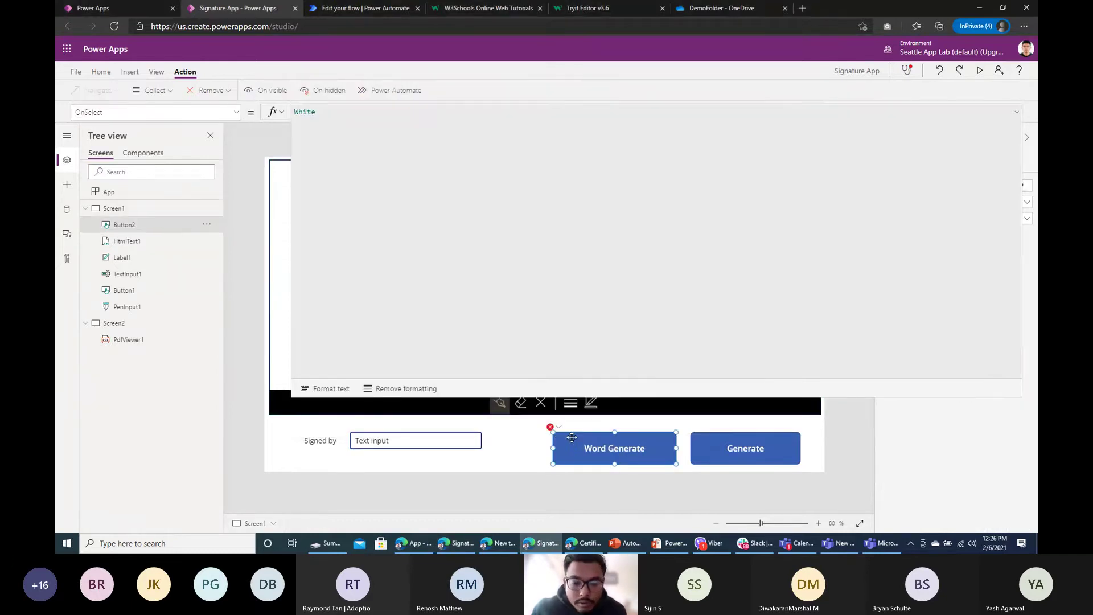
left_click(354, 121)
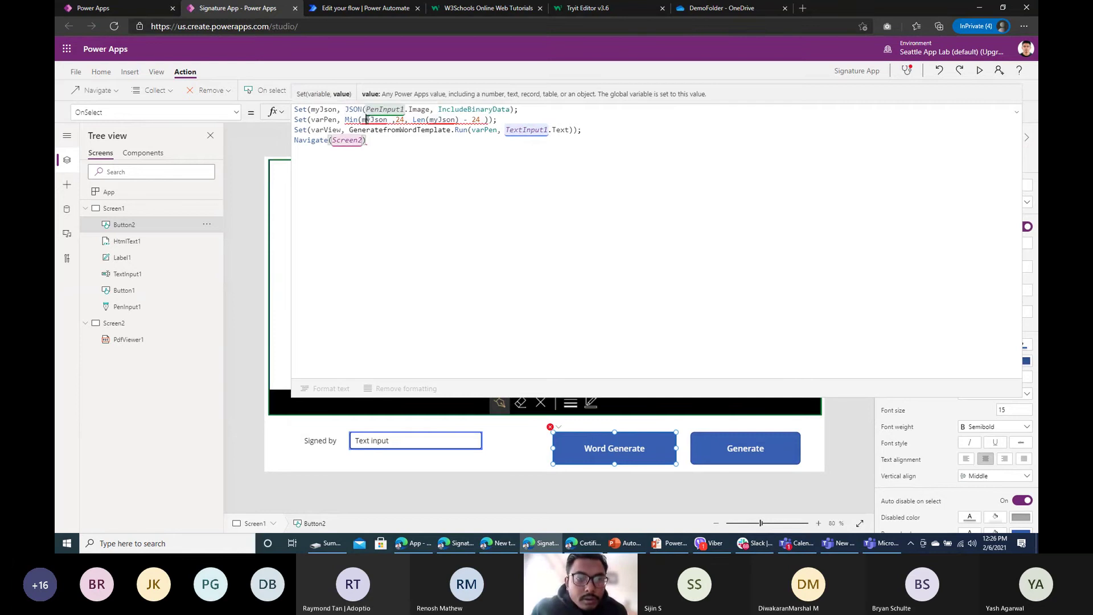
left_click(373, 123)
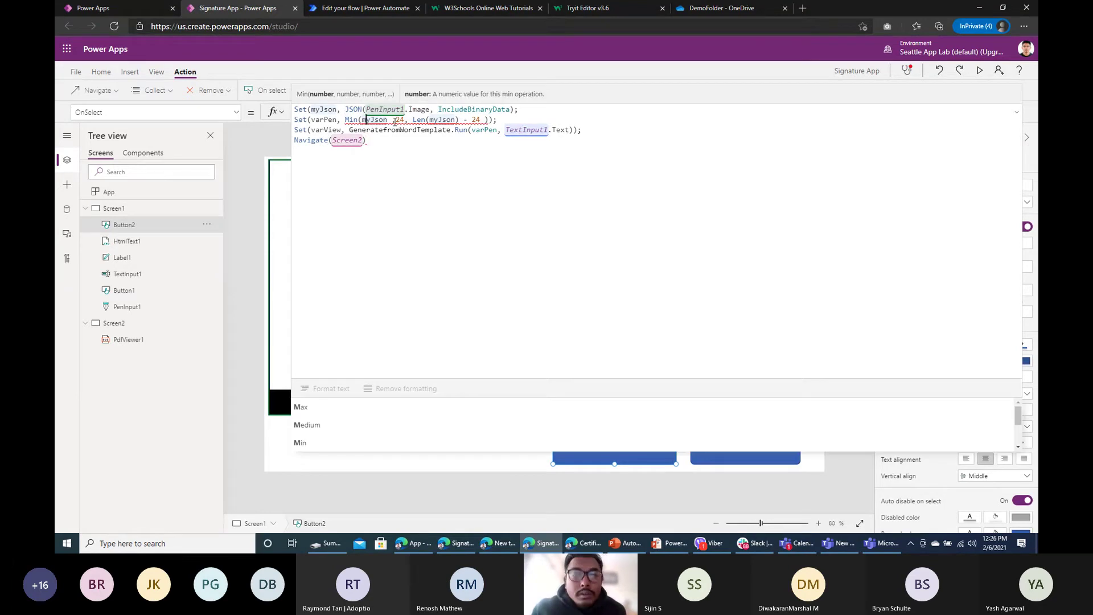
left_click(514, 110)
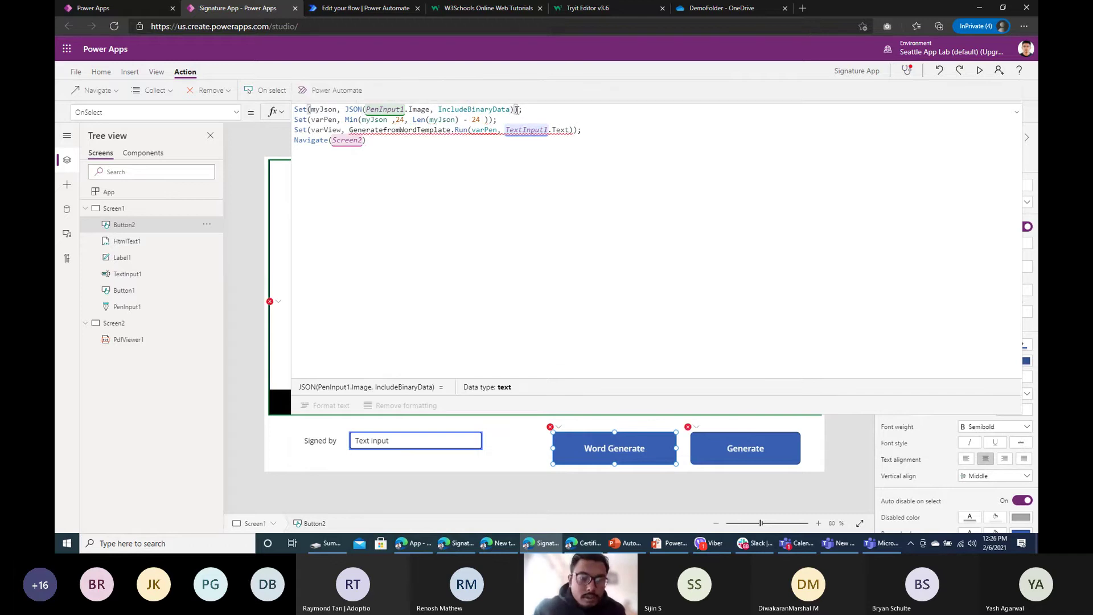
left_click(488, 120)
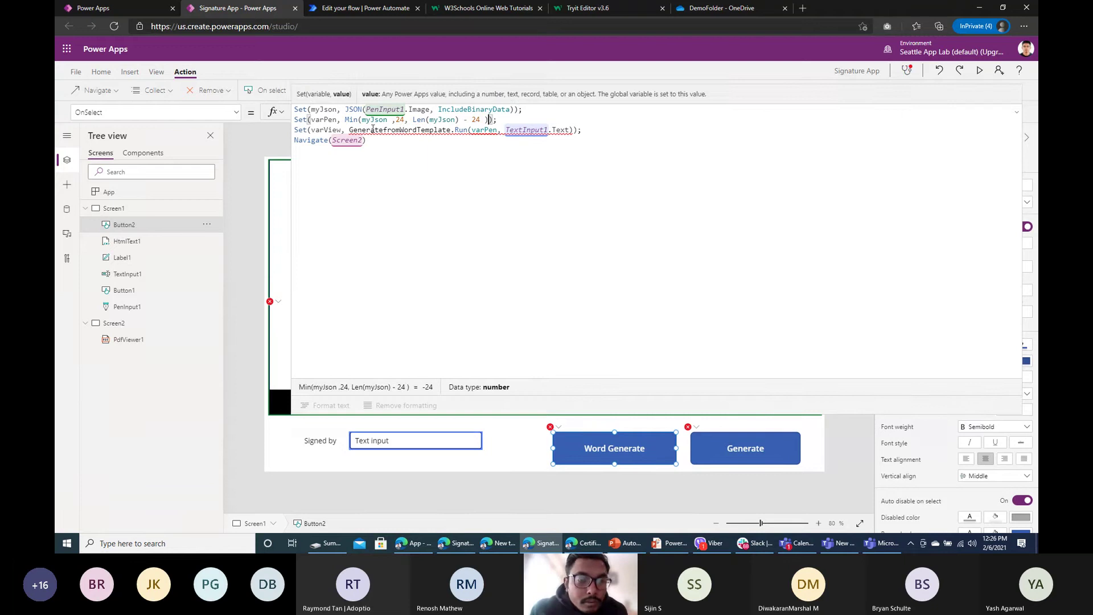
double_click(328, 119)
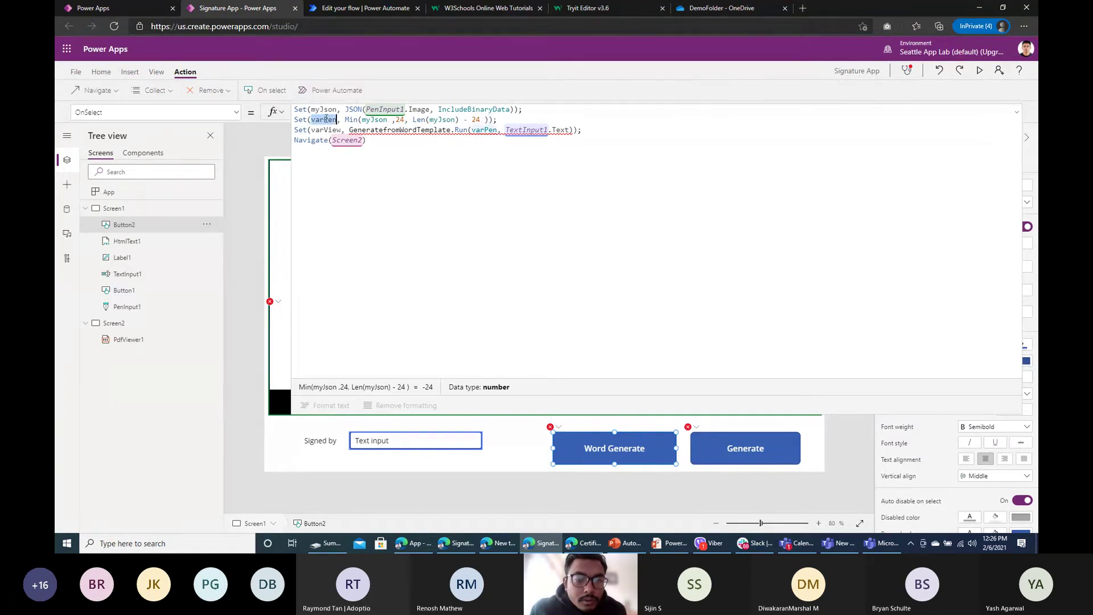
left_click(491, 130)
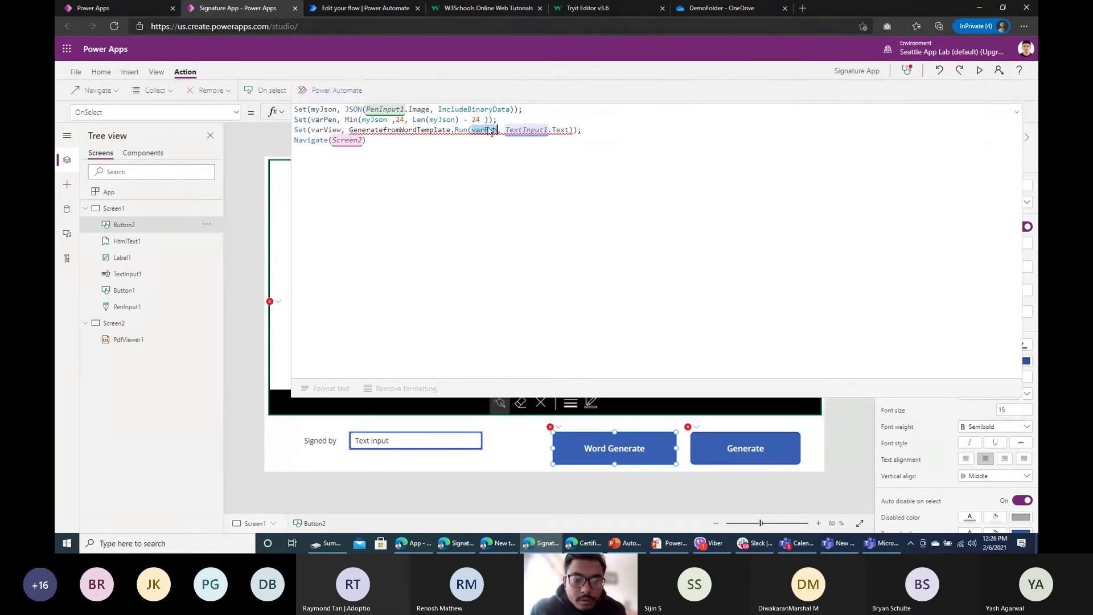
left_click(248, 300)
Step: Close the preview and delete the flow run and navigation lines from Word Generate's formula
left_click(980, 70)
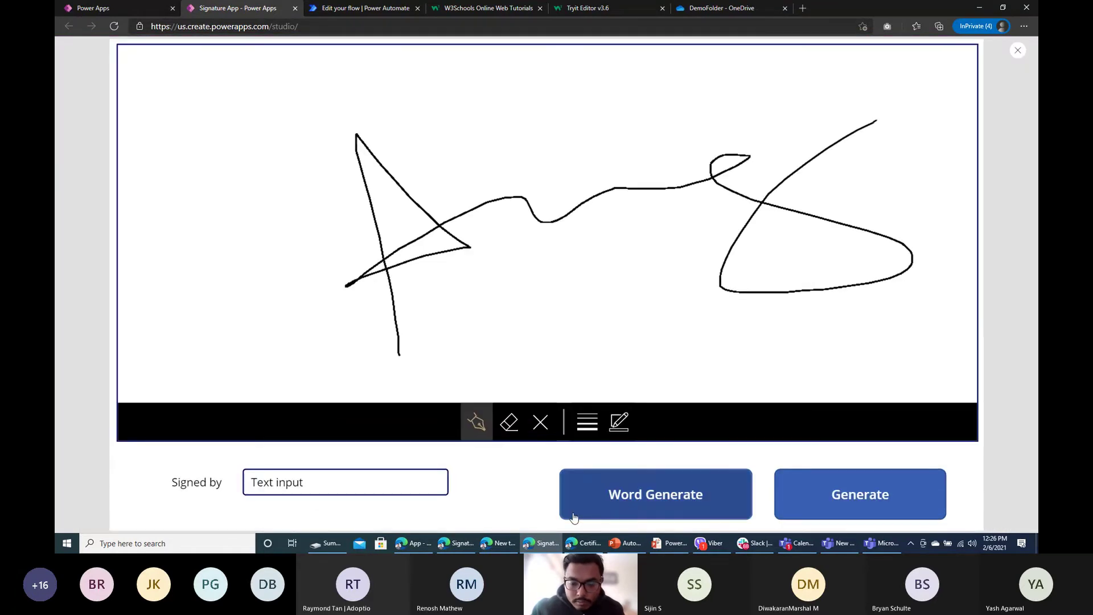
left_click(1017, 53)
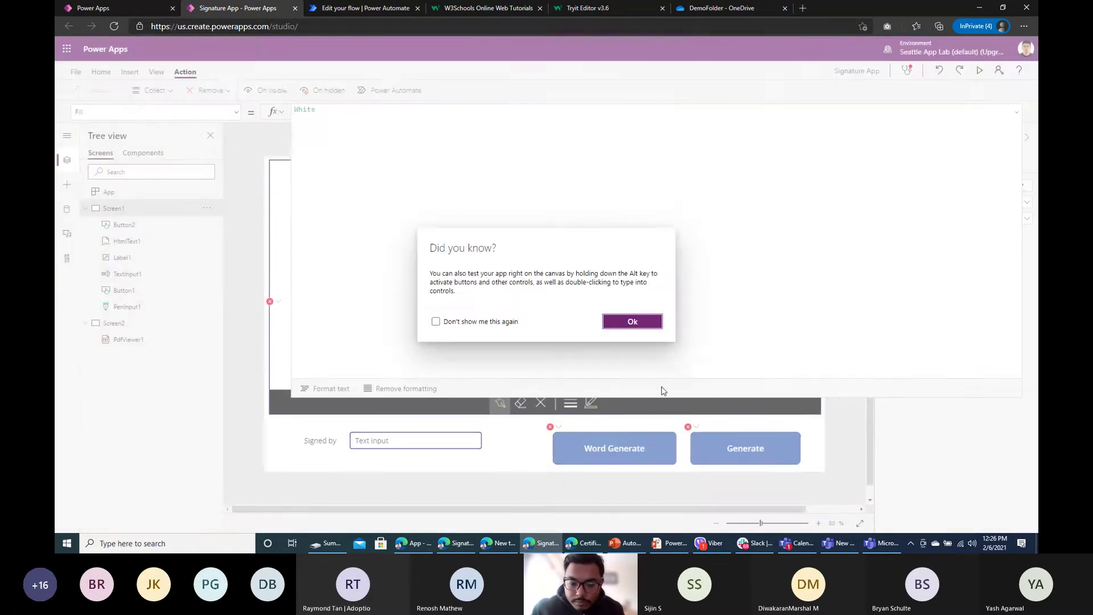
left_click(633, 320)
left_click(622, 452)
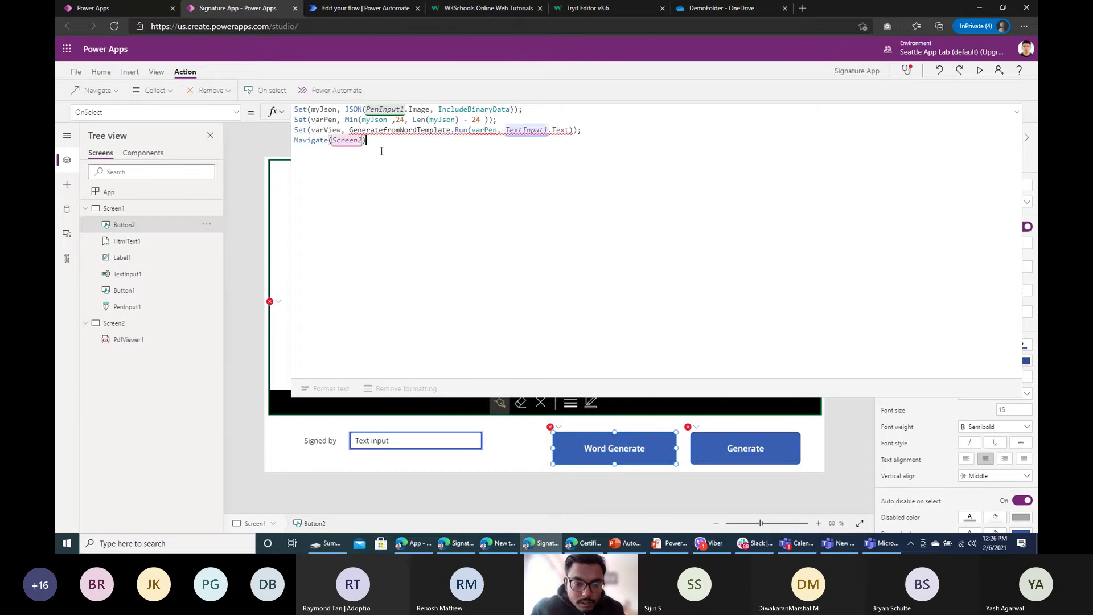
left_click_drag(367, 140, 270, 130)
key("BackSpace")
key("BackSpace")
key("BackSpace")
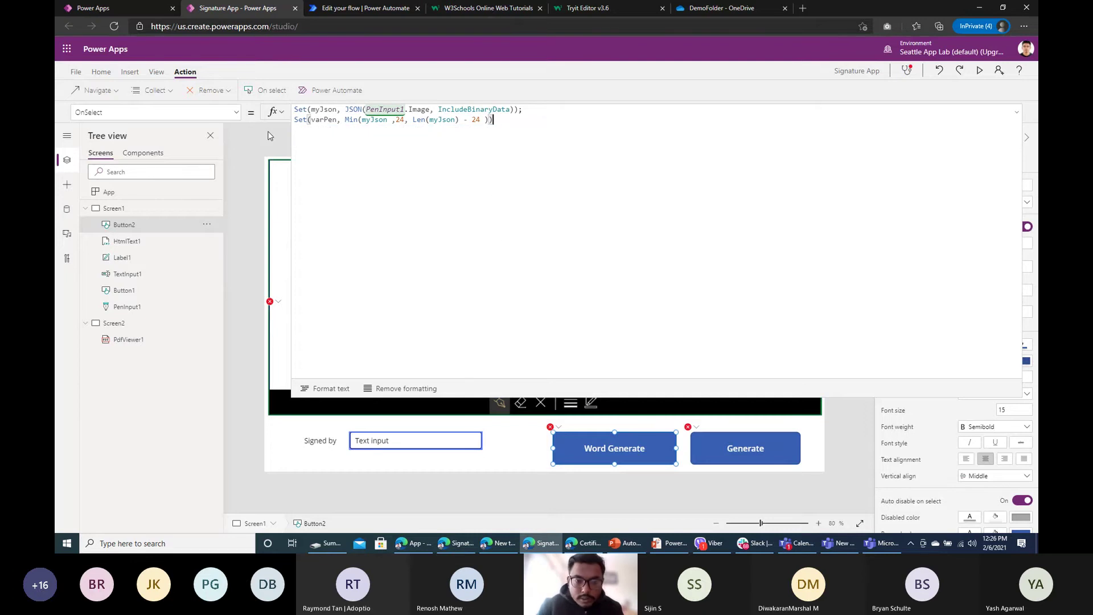
Step: Use the formula errors list to check HtmlText1 and where myJson and varPen are used
double_click(323, 120)
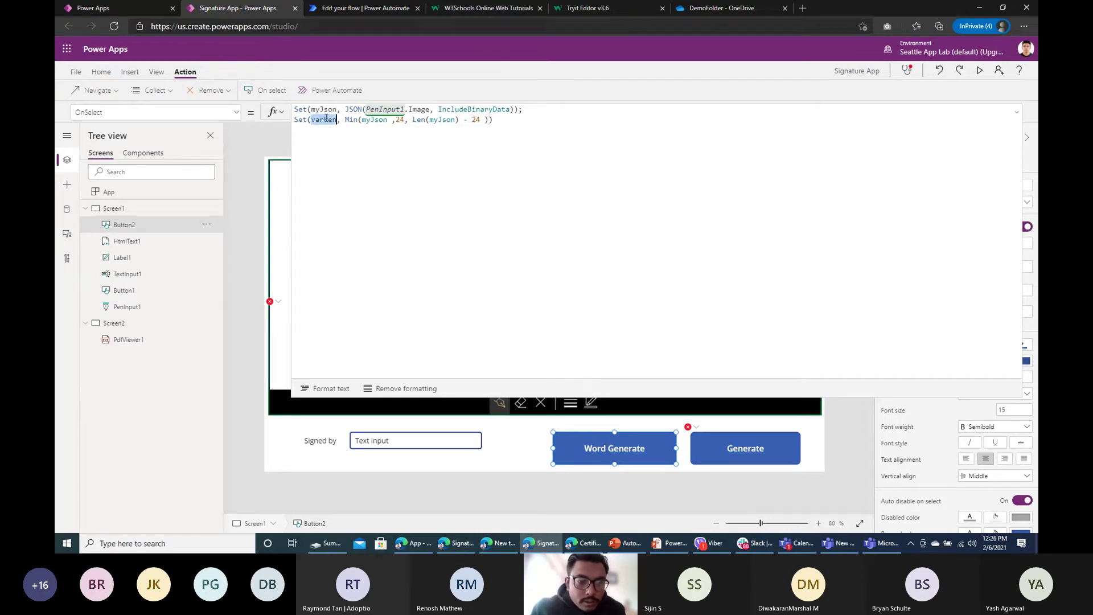
left_click(269, 302)
left_click(305, 314)
left_click(399, 207)
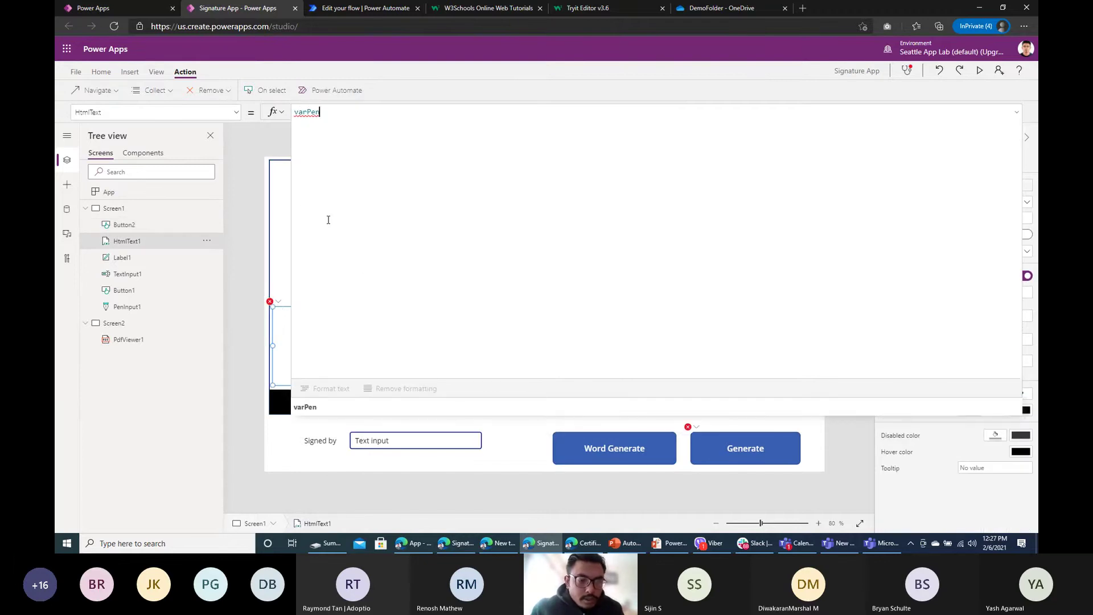
left_click(627, 453)
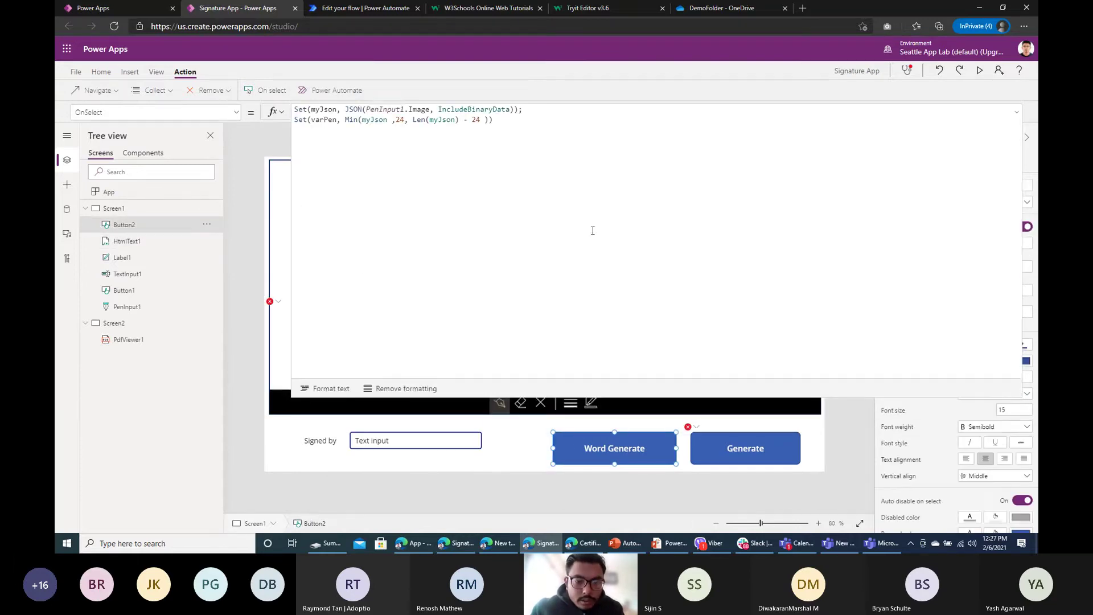
left_click(484, 131)
left_click(233, 241)
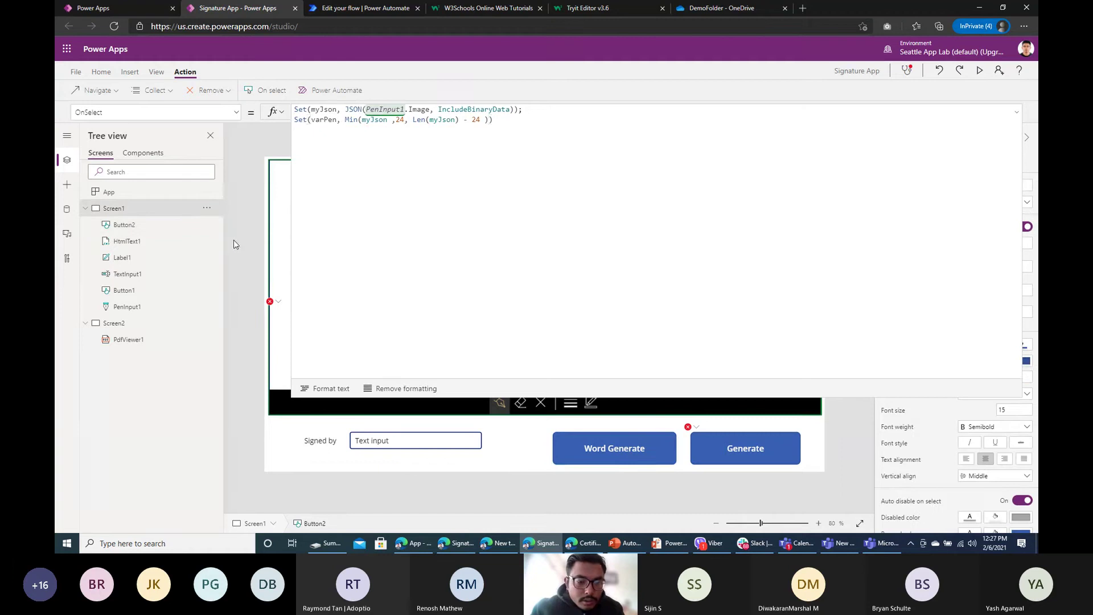
left_click(278, 302)
left_click(627, 459)
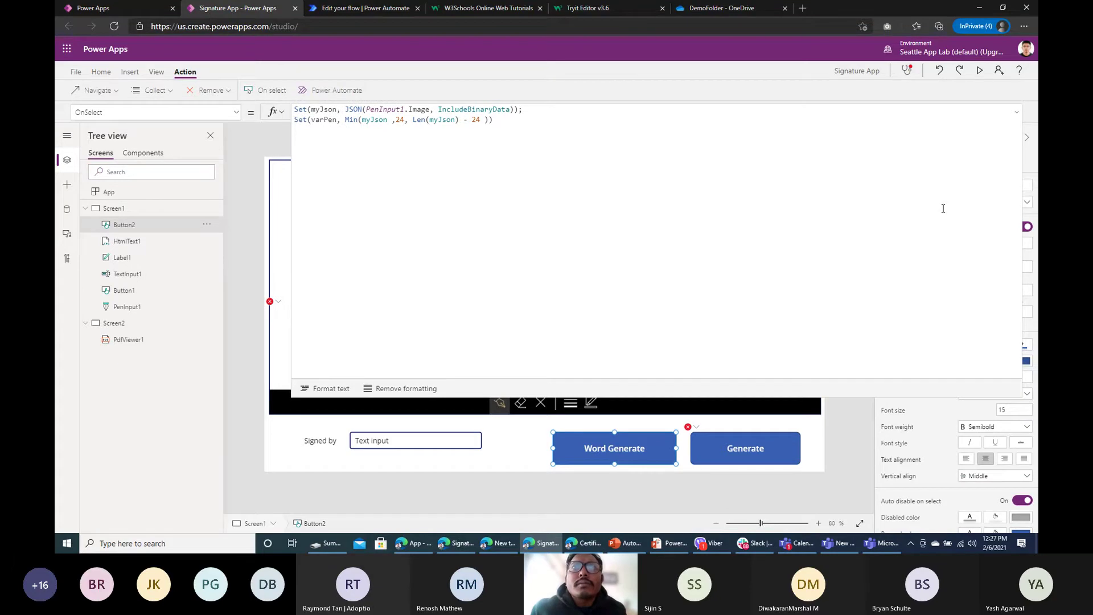
double_click(323, 109)
left_click(493, 119)
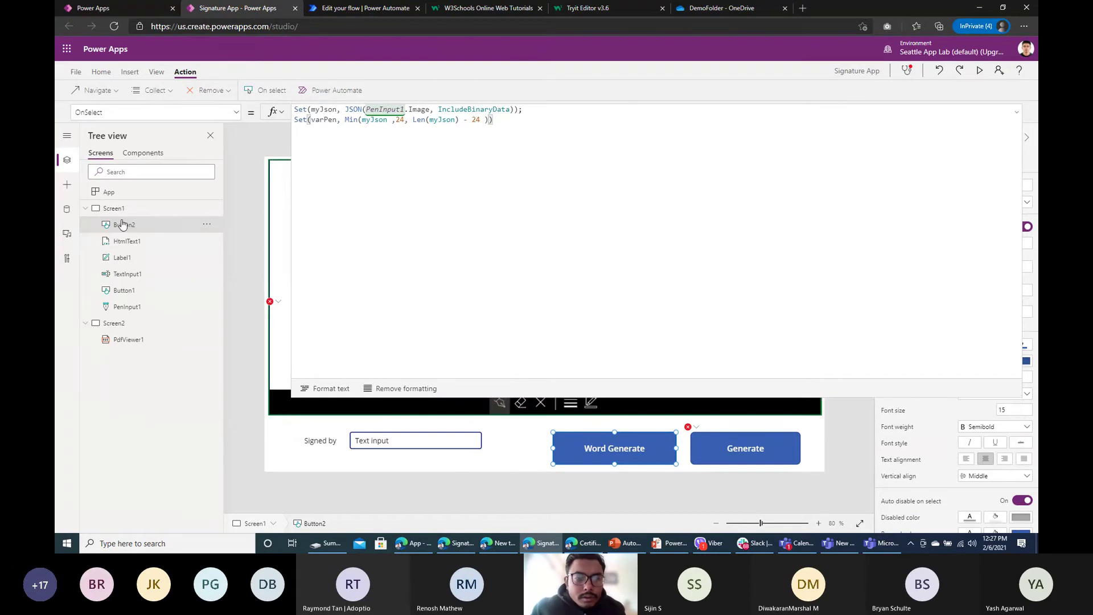
double_click(322, 119)
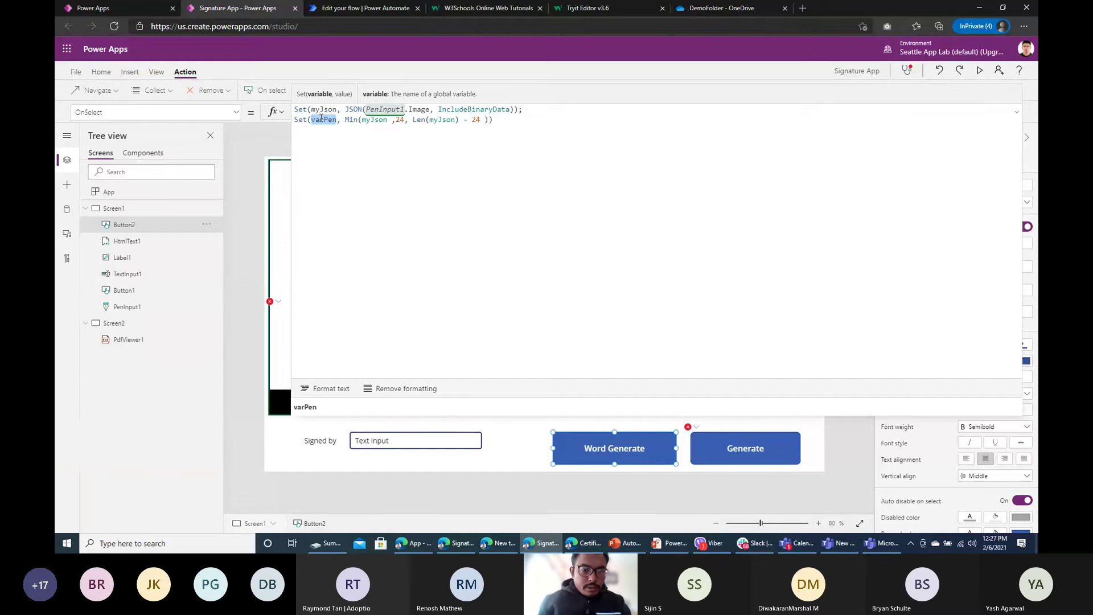
Step: Rename the variable varPen to txtPen in Button2's OnSelect formula
type("txt")
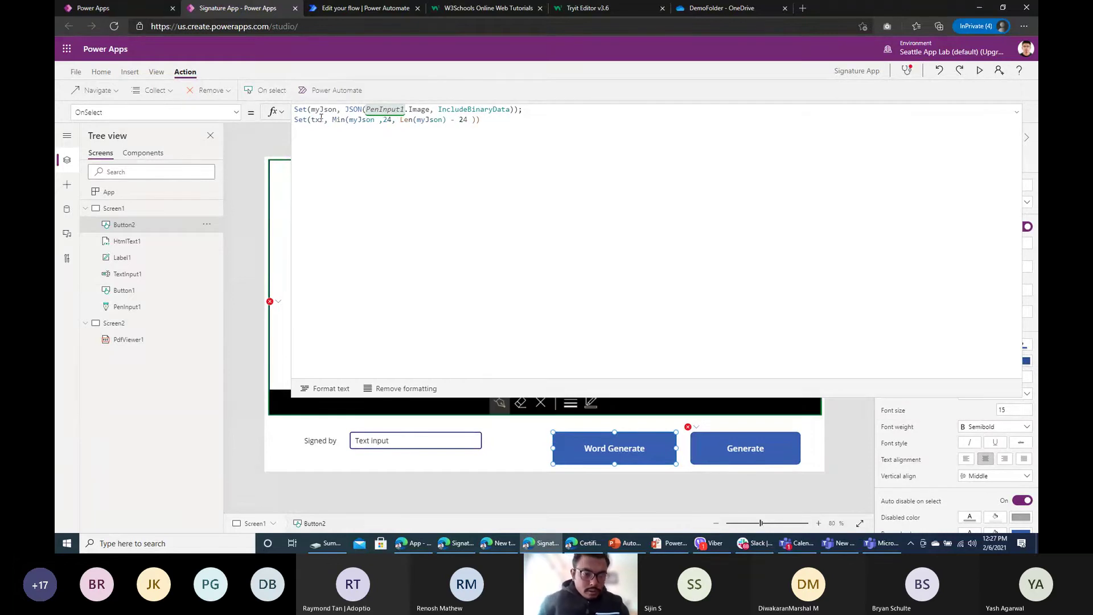
left_click(325, 120)
type("1")
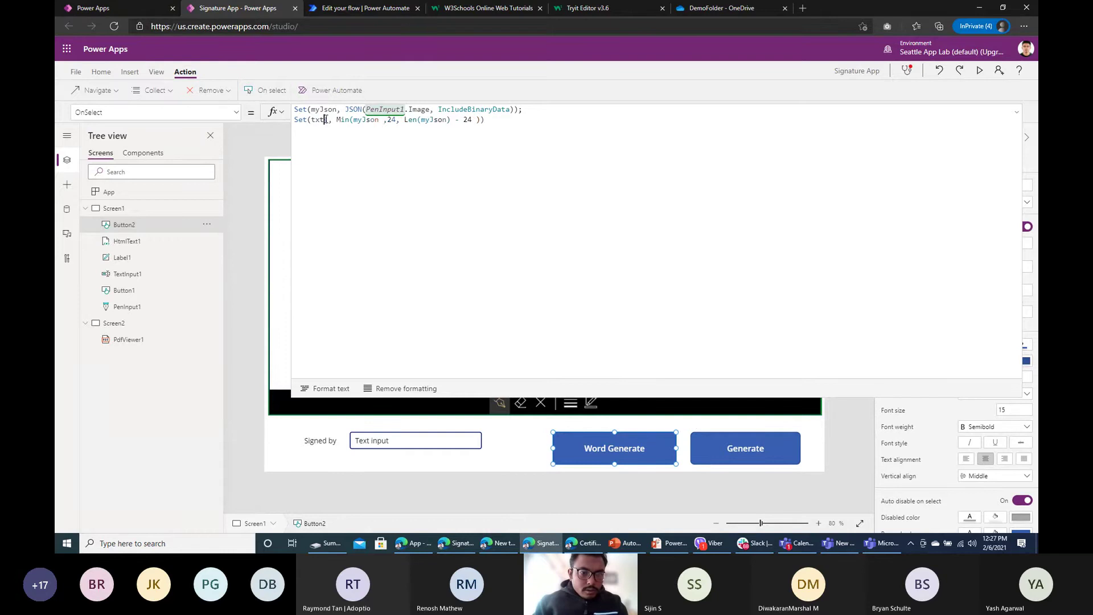
type("en")
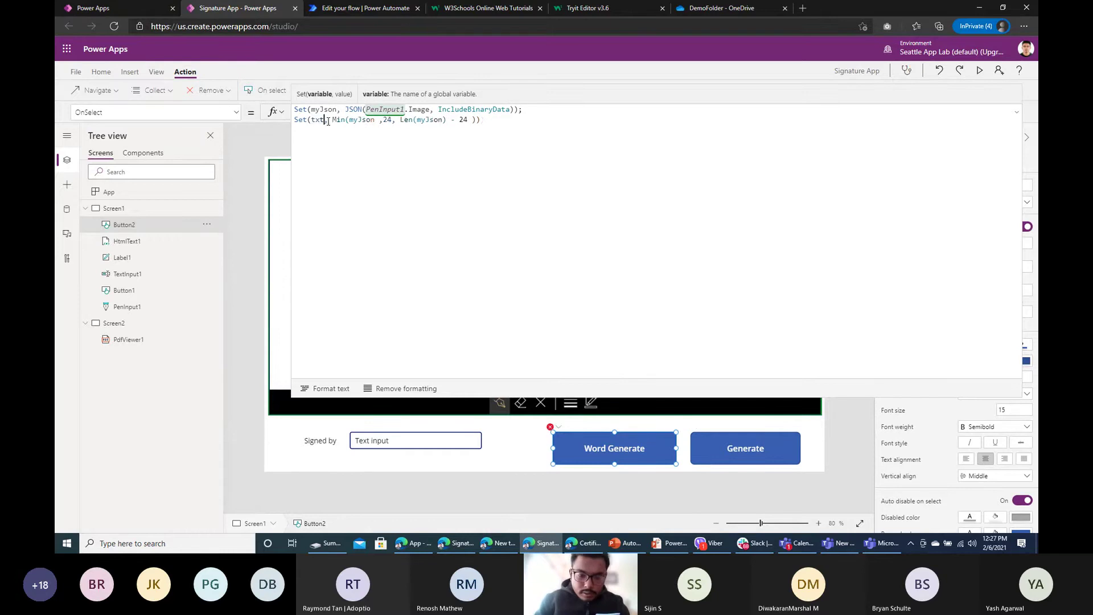
double_click(328, 121)
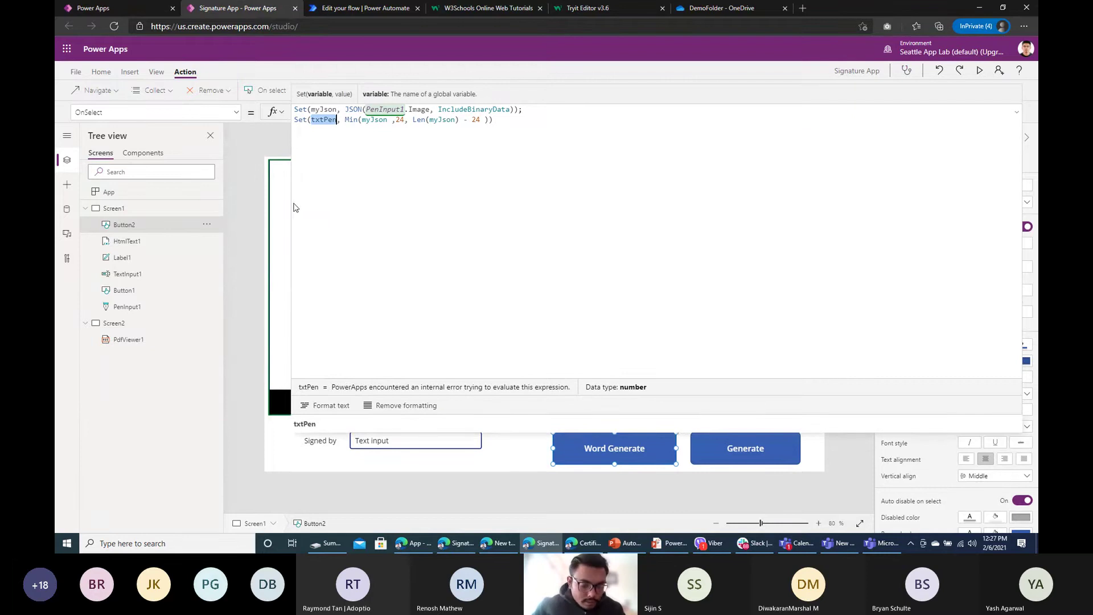
Step: Set HtmlText1's HtmlText property to txtPen instead of varPen
left_click(280, 324)
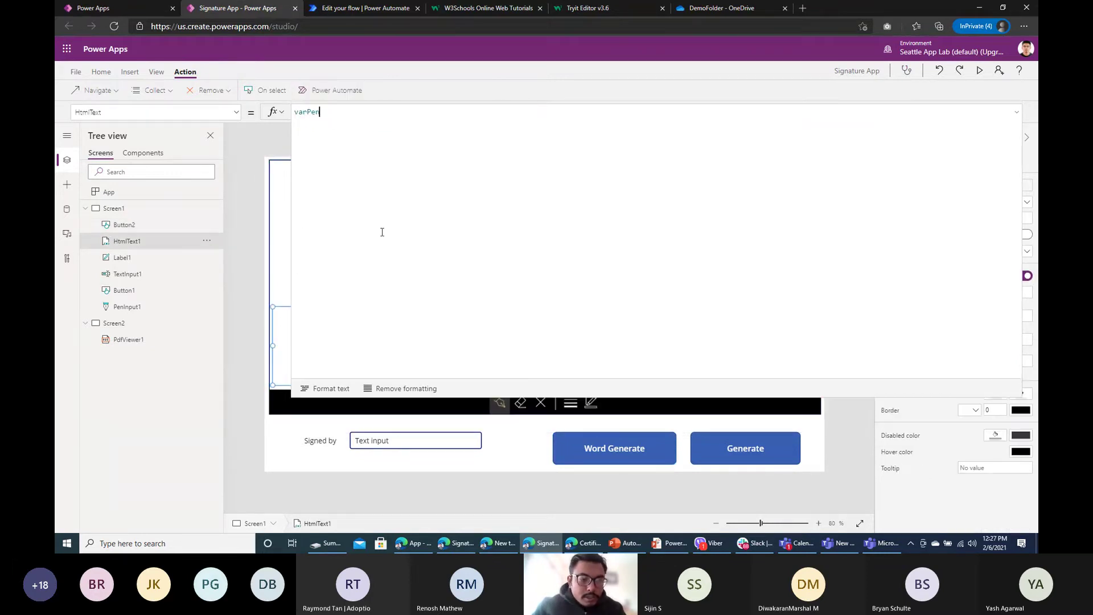
key("ctrl+s")
left_click(69, 76)
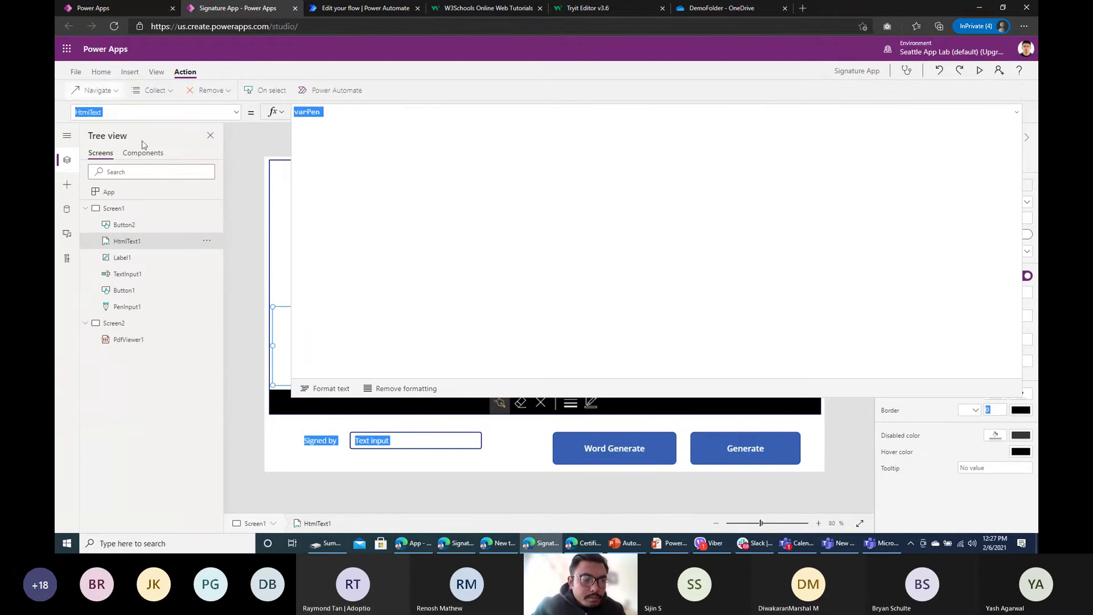
left_click(335, 112)
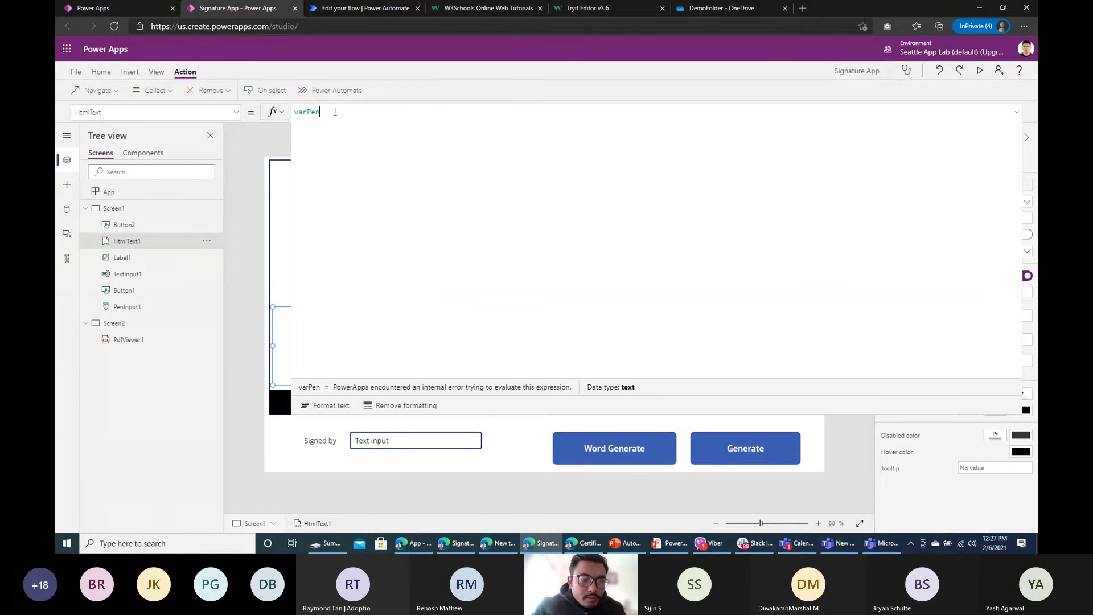
double_click(335, 111)
left_click(251, 265)
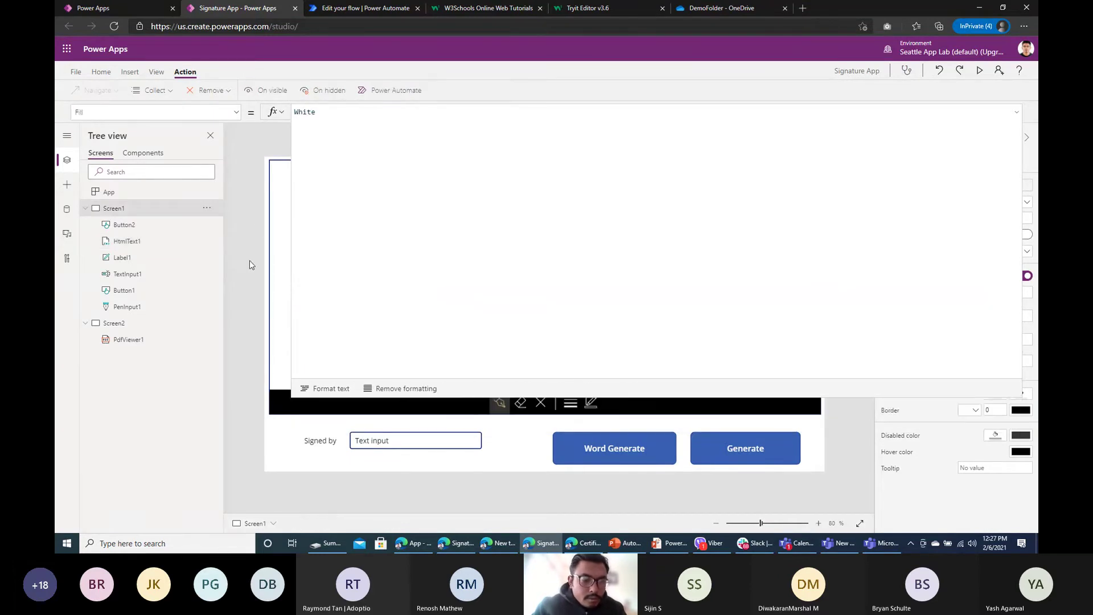
left_click(285, 356)
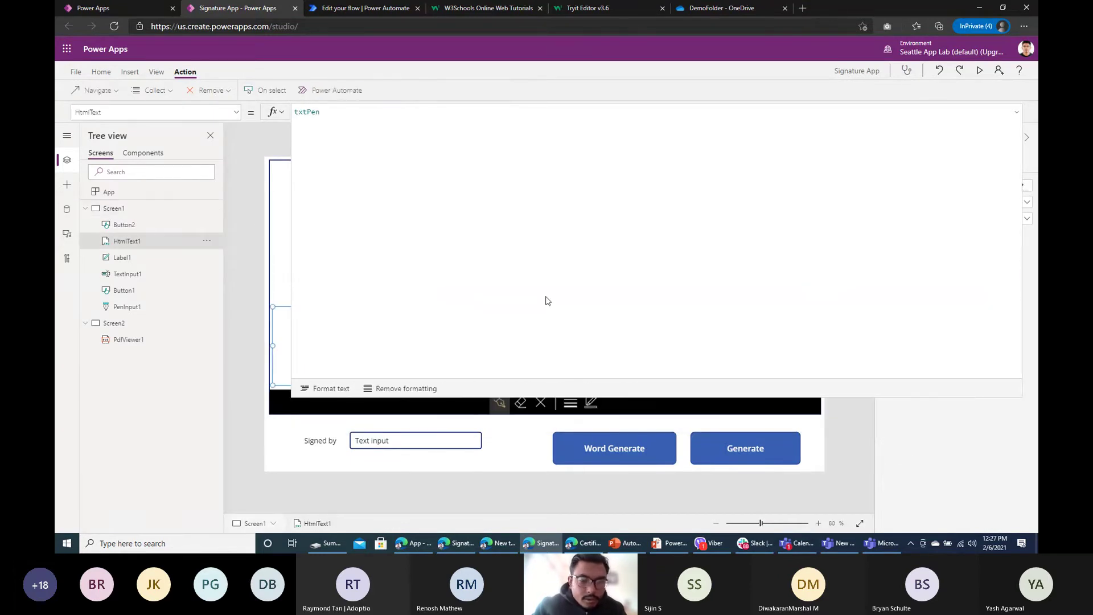
Step: Preview the app to test what the signature text box shows
left_click(977, 70)
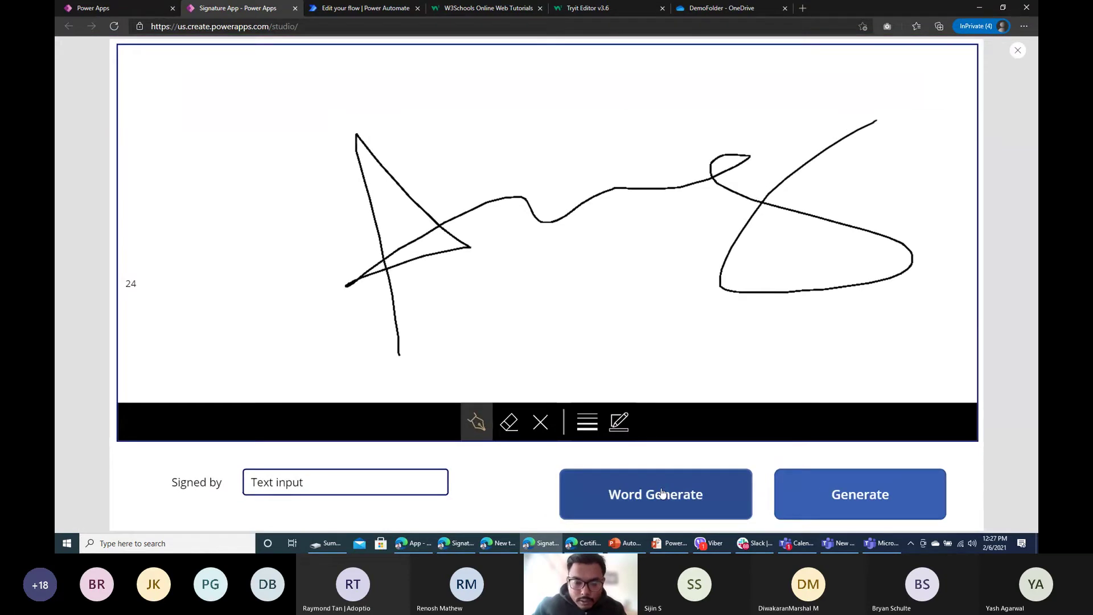
left_click(1019, 54)
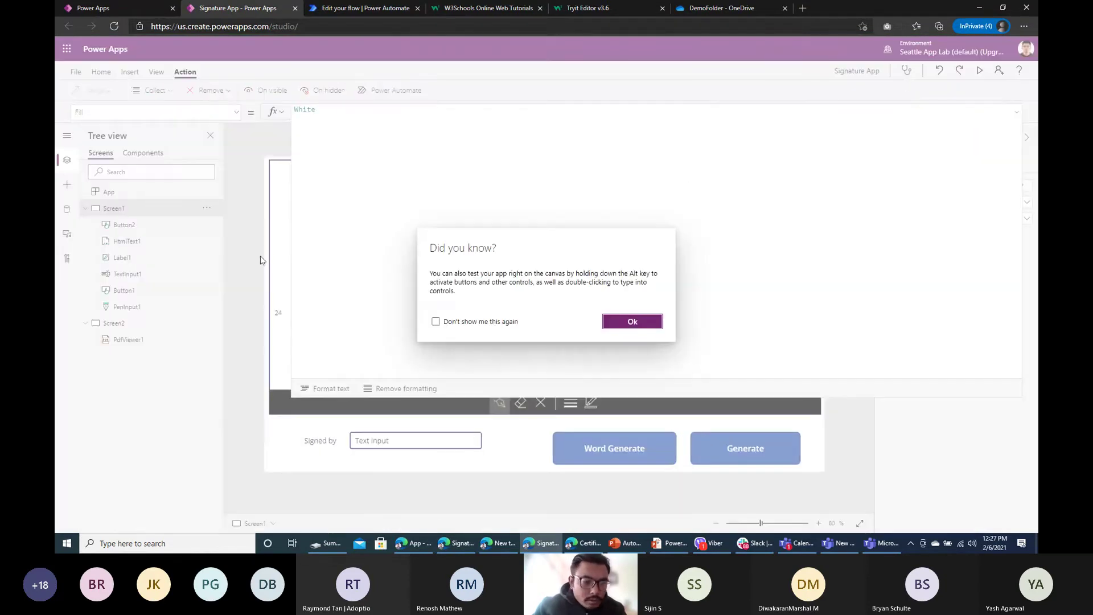
left_click(633, 322)
left_click(289, 330)
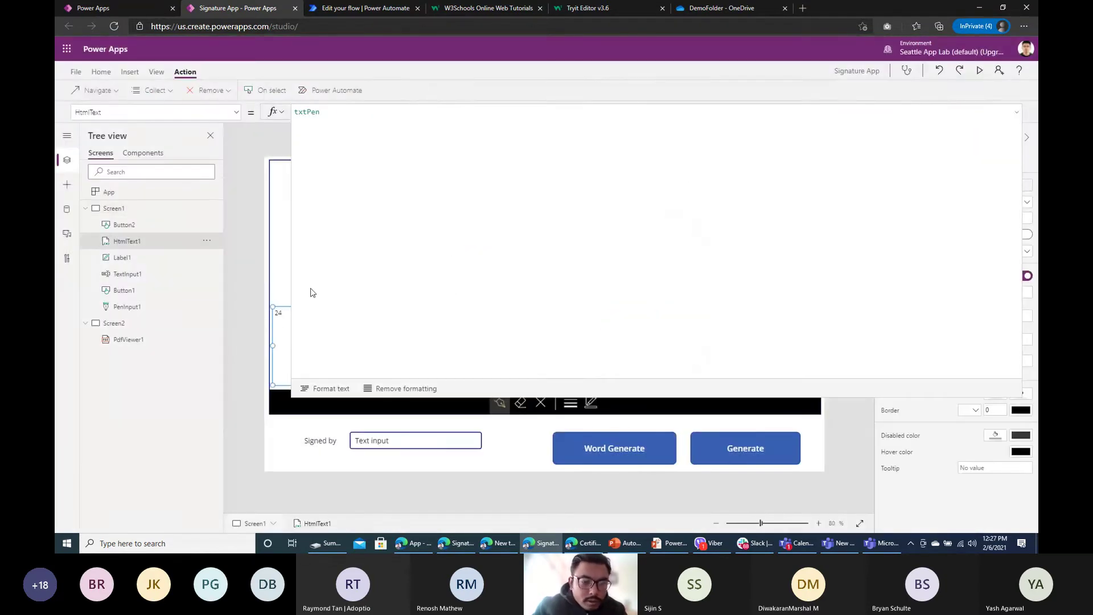
Step: Change Min to Mid in the Word Generate button's formula
left_click(626, 452)
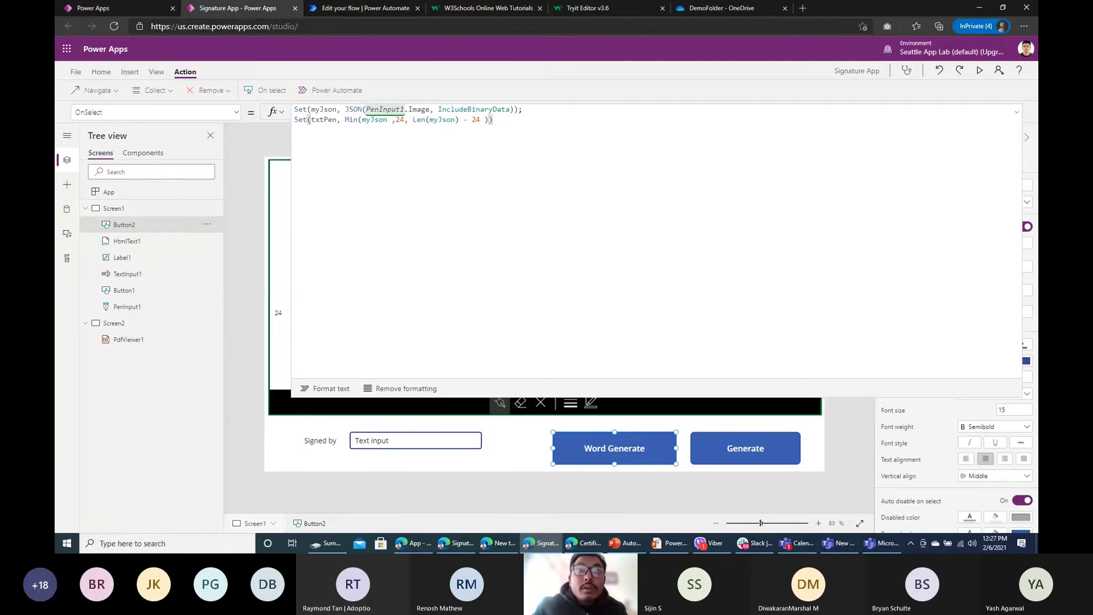
left_click(365, 131)
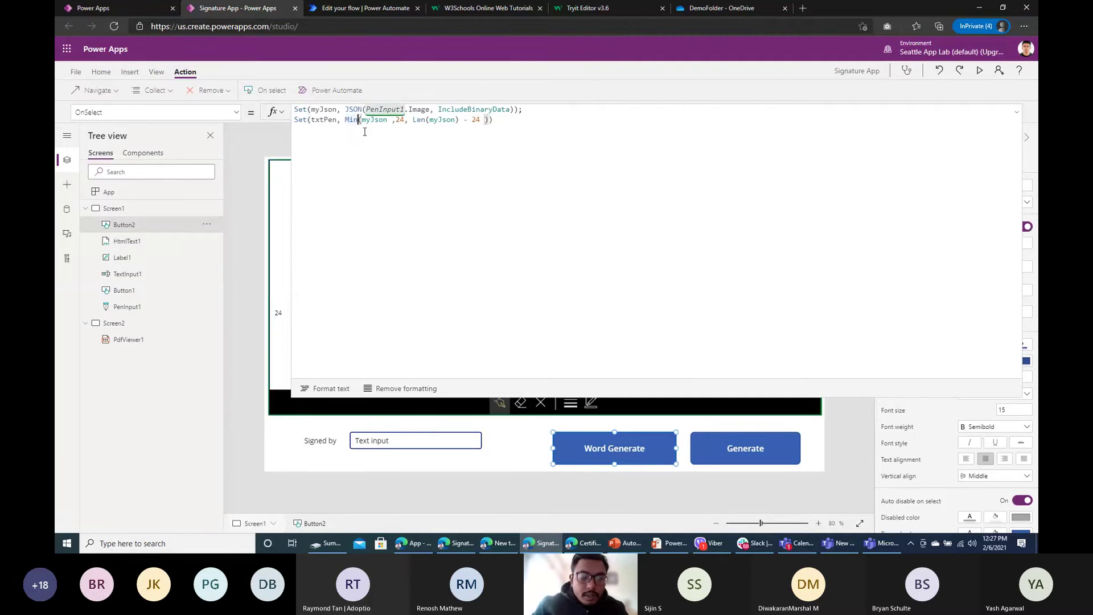
key("BackSpace")
type("d")
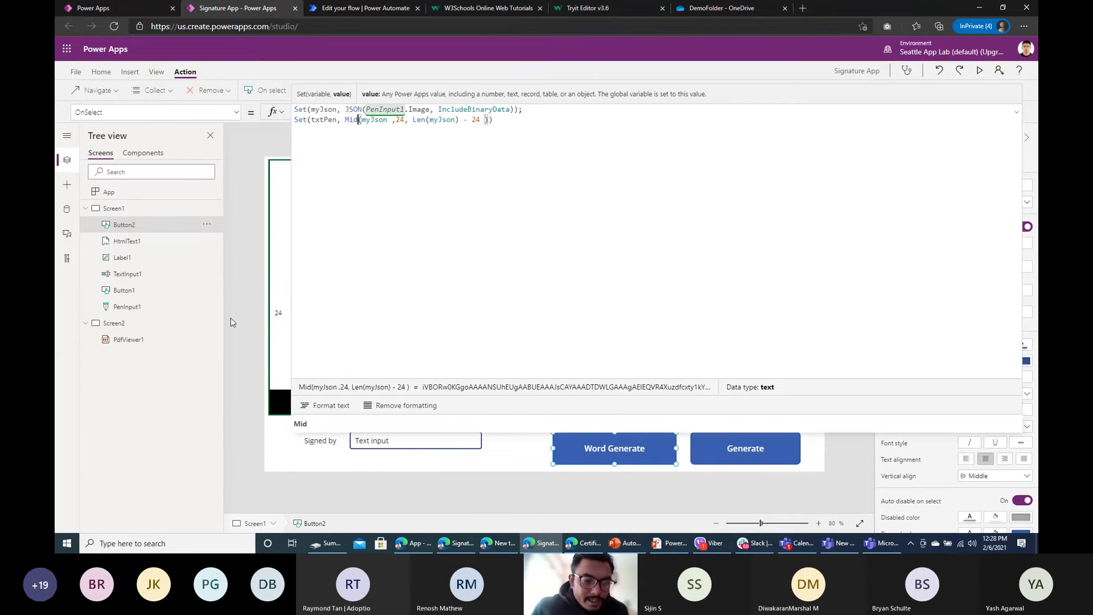
left_click(232, 322)
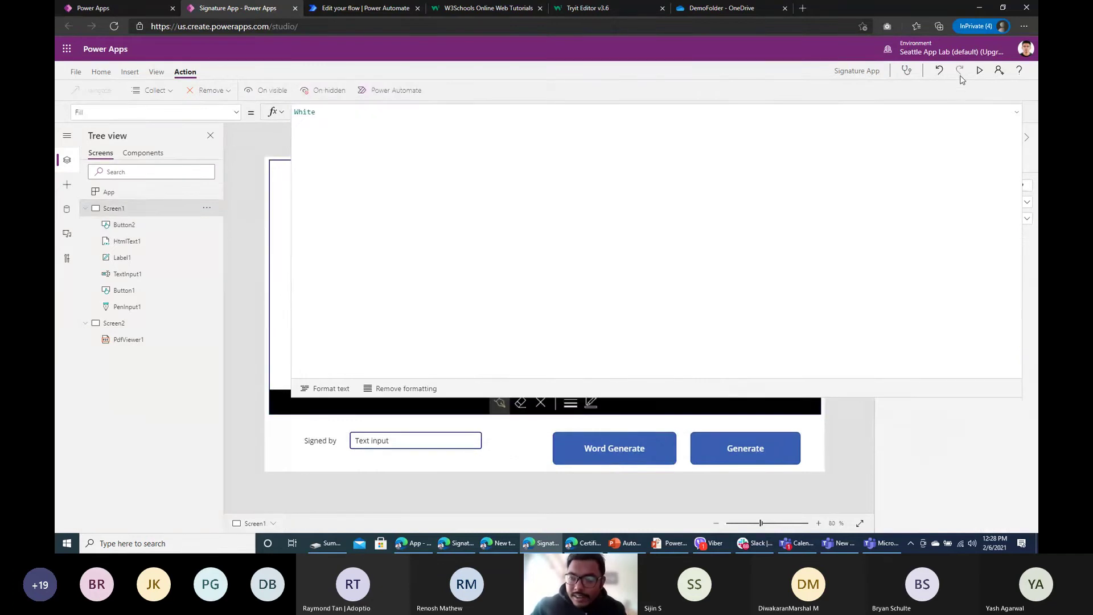
Step: Preview again and confirm the base64 signature text appears without the data prefix
left_click(979, 72)
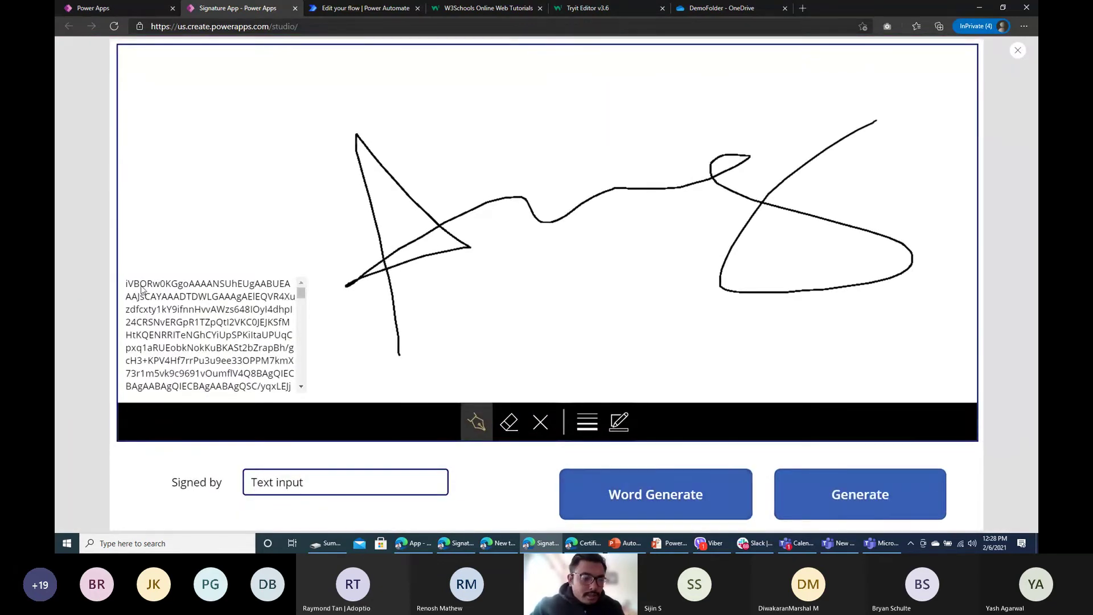
left_click_drag(126, 284, 1018, 64)
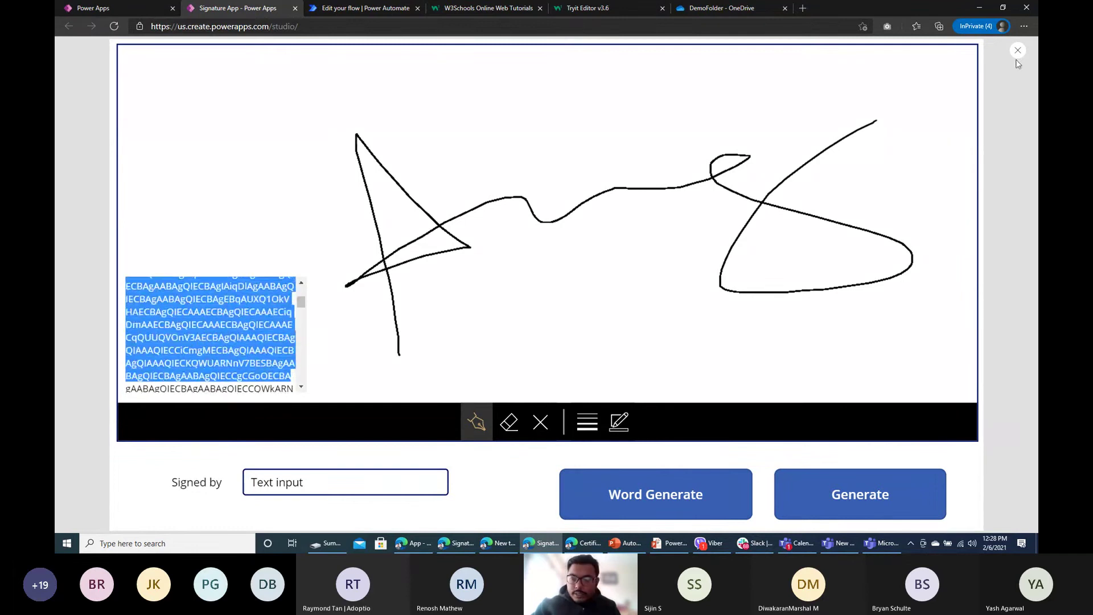
left_click(1018, 50)
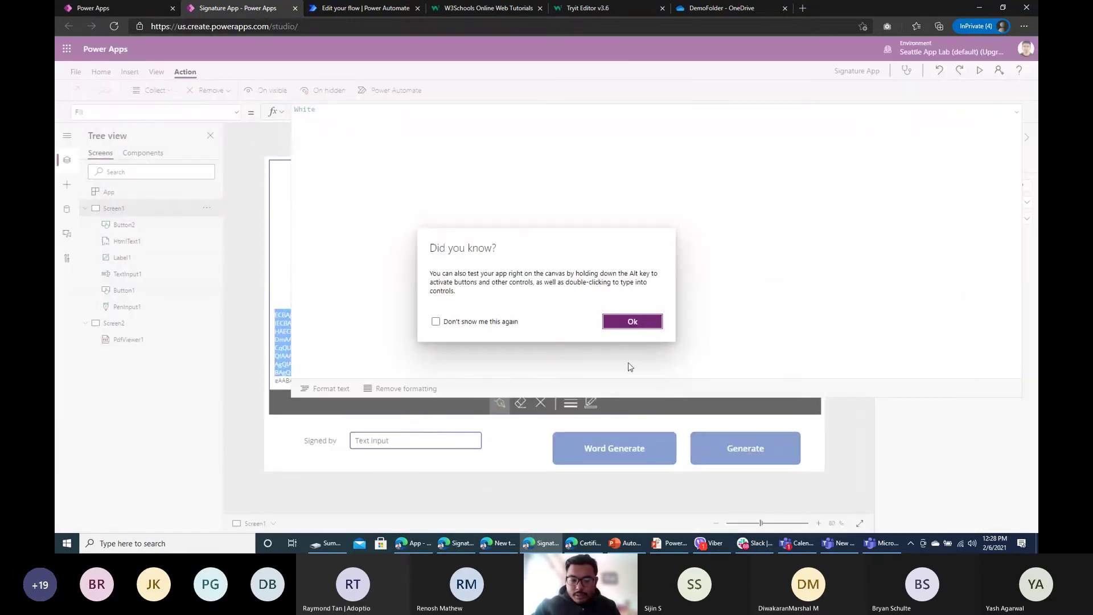
left_click(632, 321)
left_click(610, 450)
left_click(518, 123)
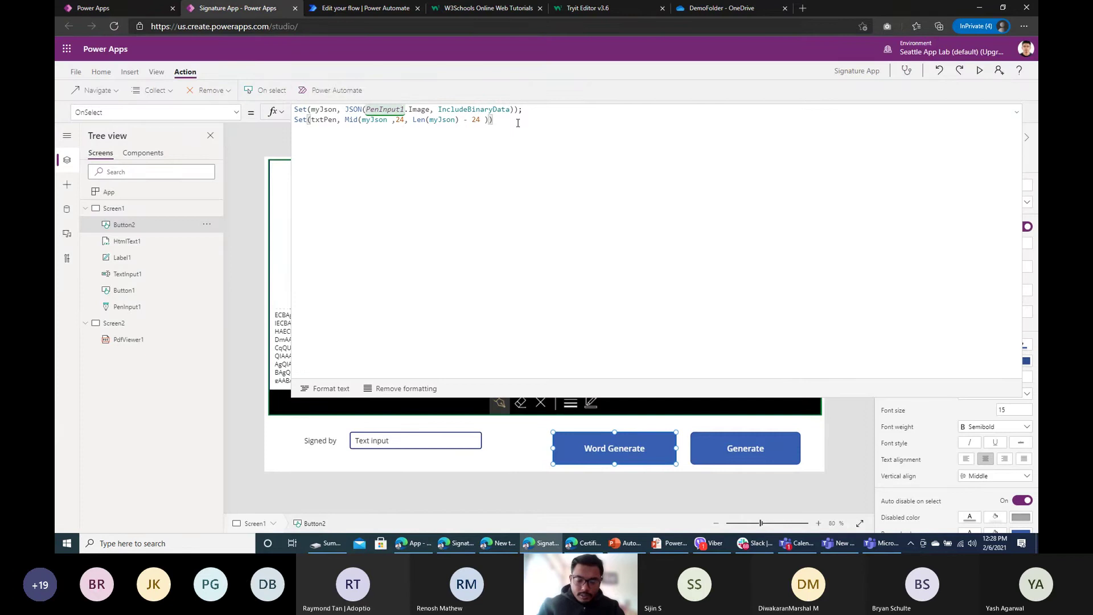
Step: Append GeneratefromWordTemplate.Run(txtPen to Word Generate's OnSelect formula
type("; ")
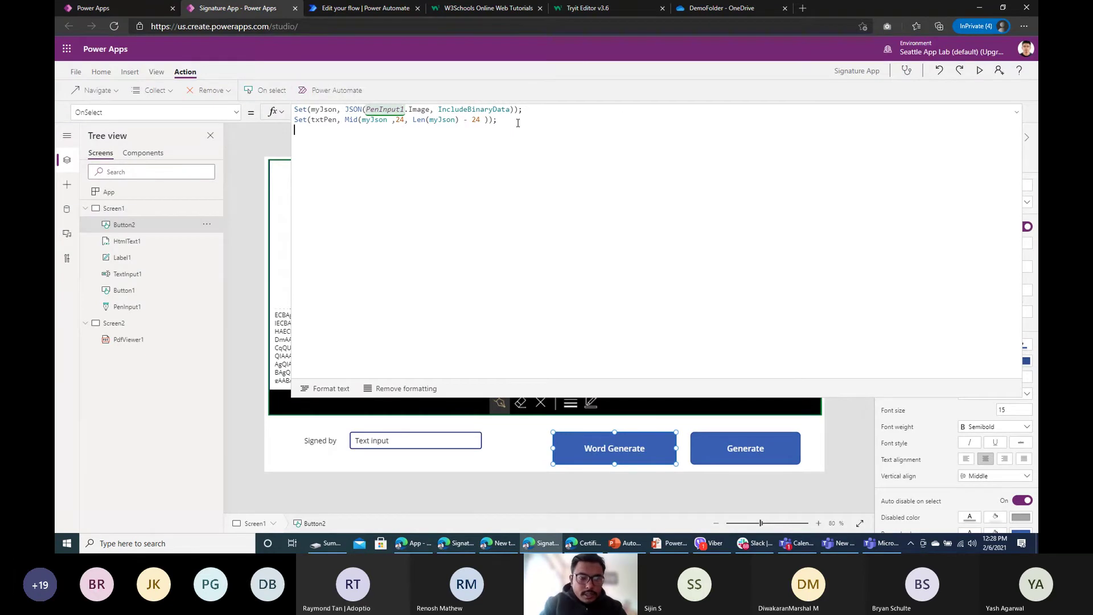
type("G")
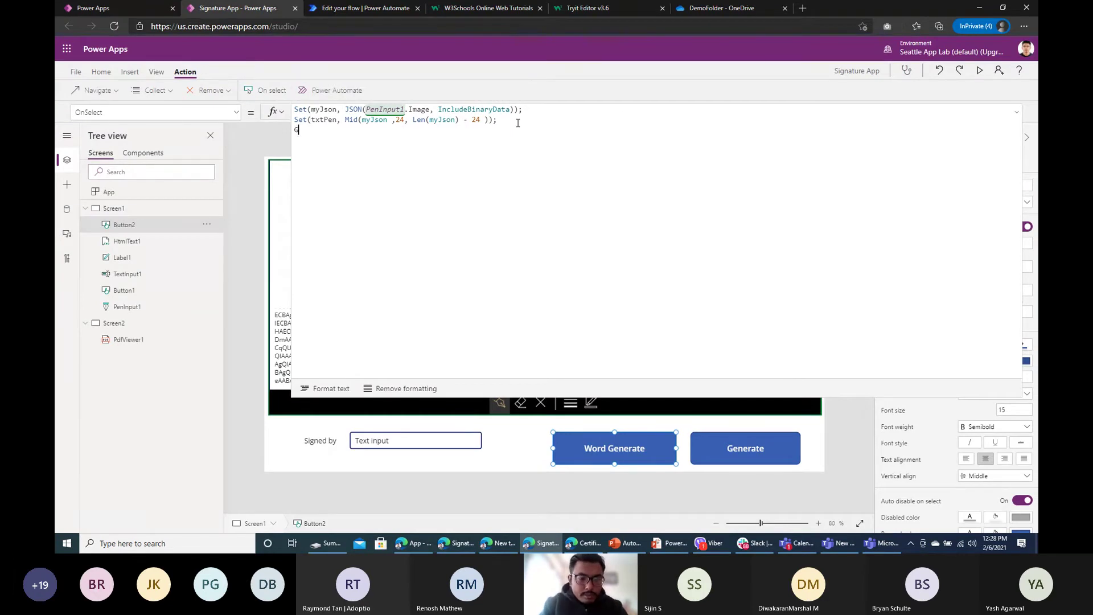
type("en")
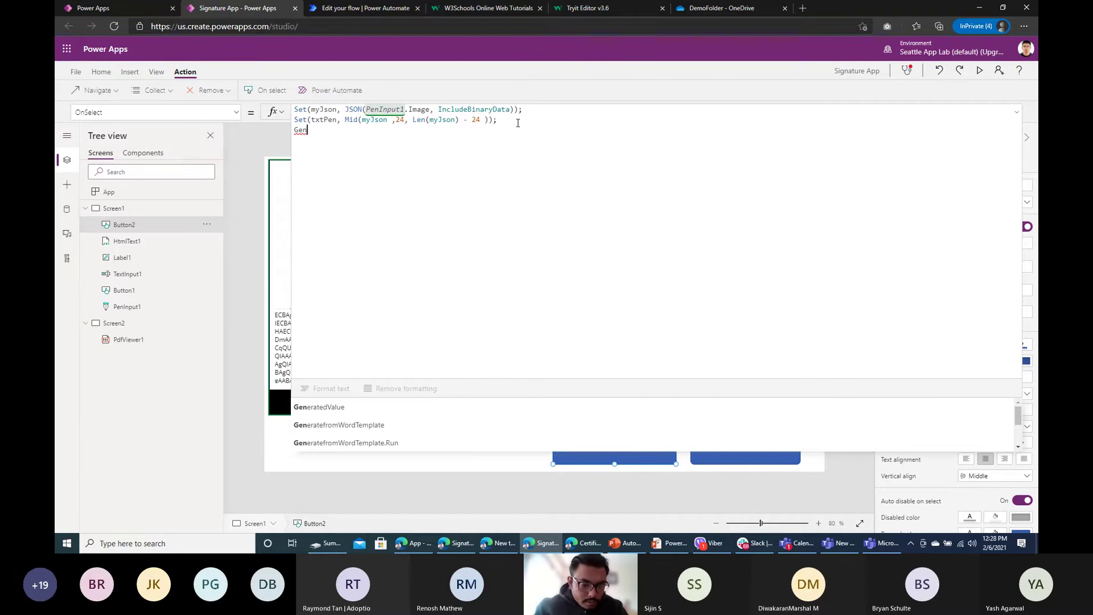
left_click(399, 426)
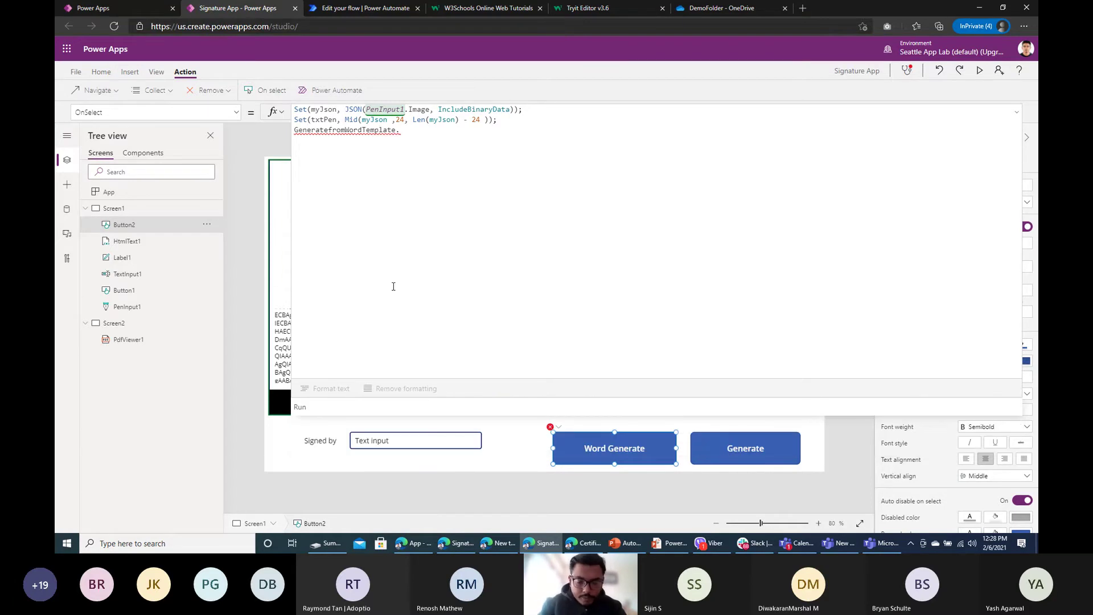
type("Run(")
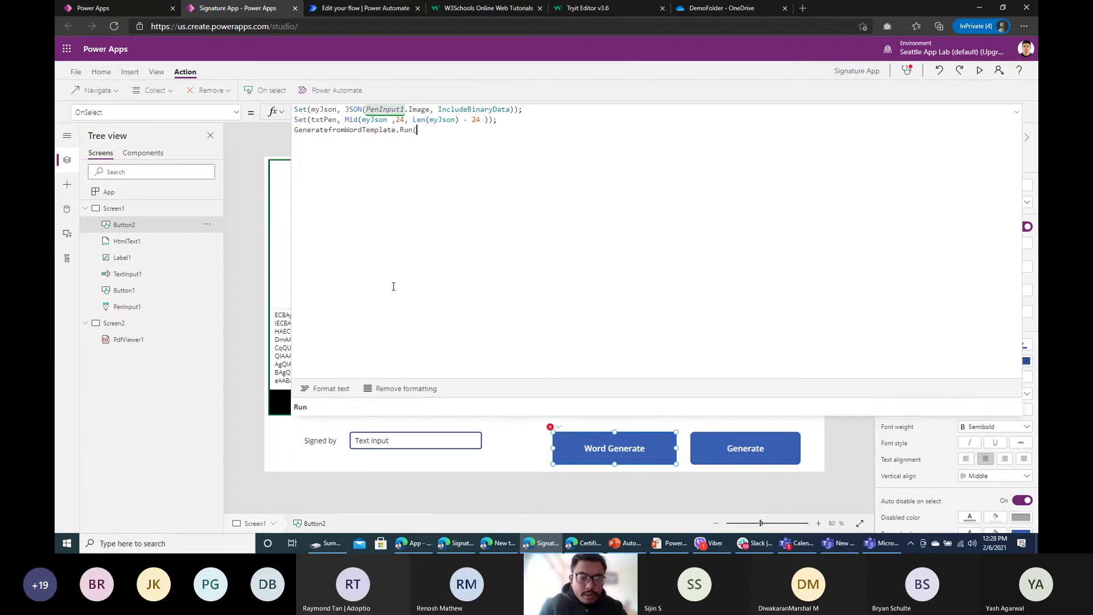
left_click(330, 119)
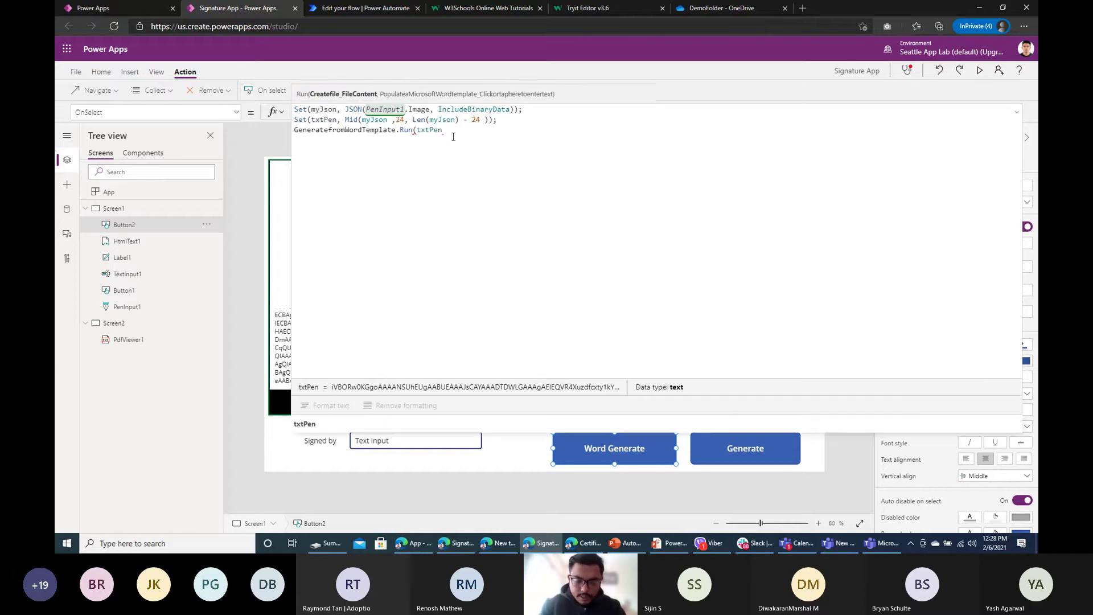
type(",")
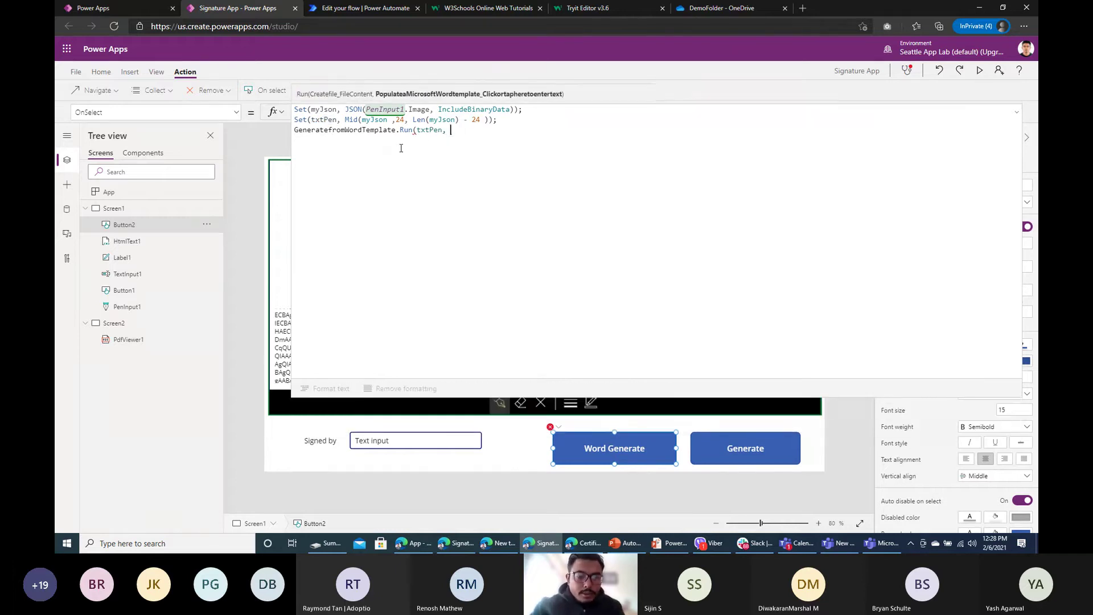
Step: Pass TextInput1.Text as the second flow argument, then preview and click Word Generate
left_click(398, 443)
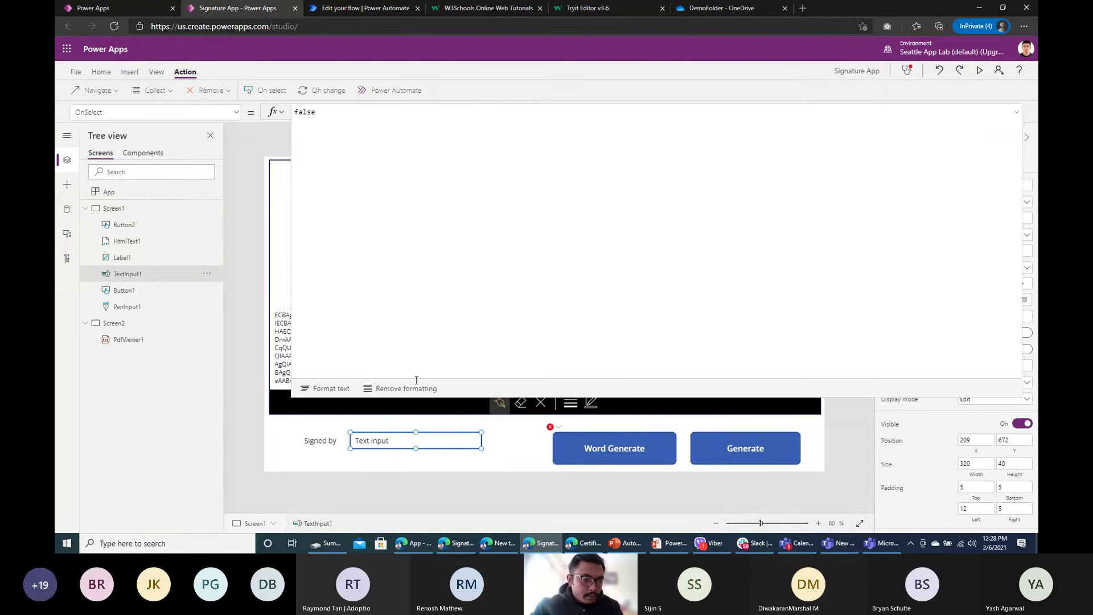
double_click(138, 279)
key("ctrl+c")
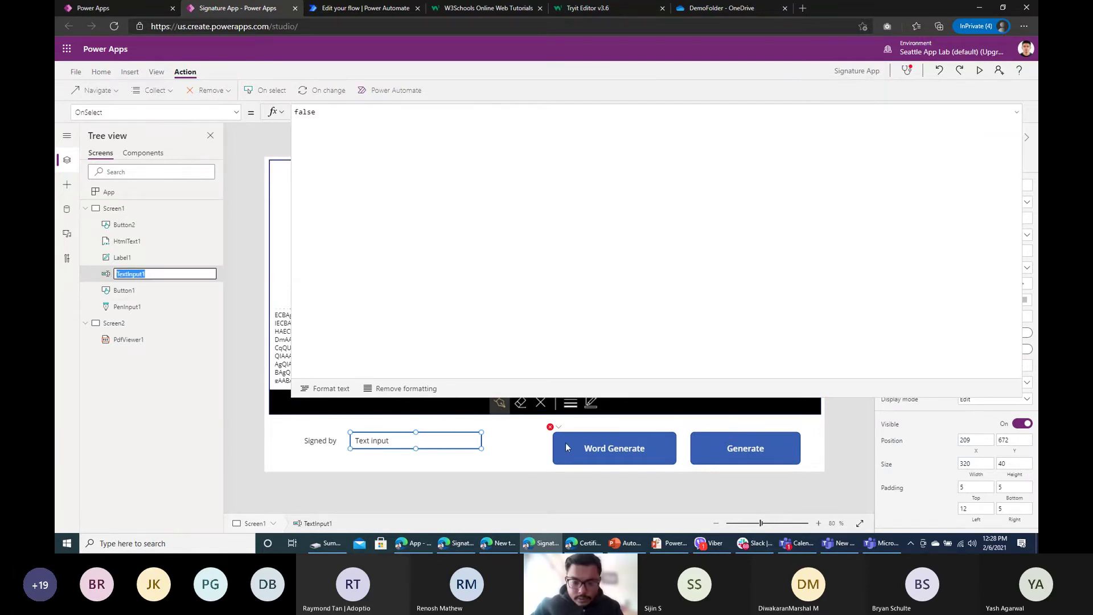
left_click(565, 442)
key("ctrl+v")
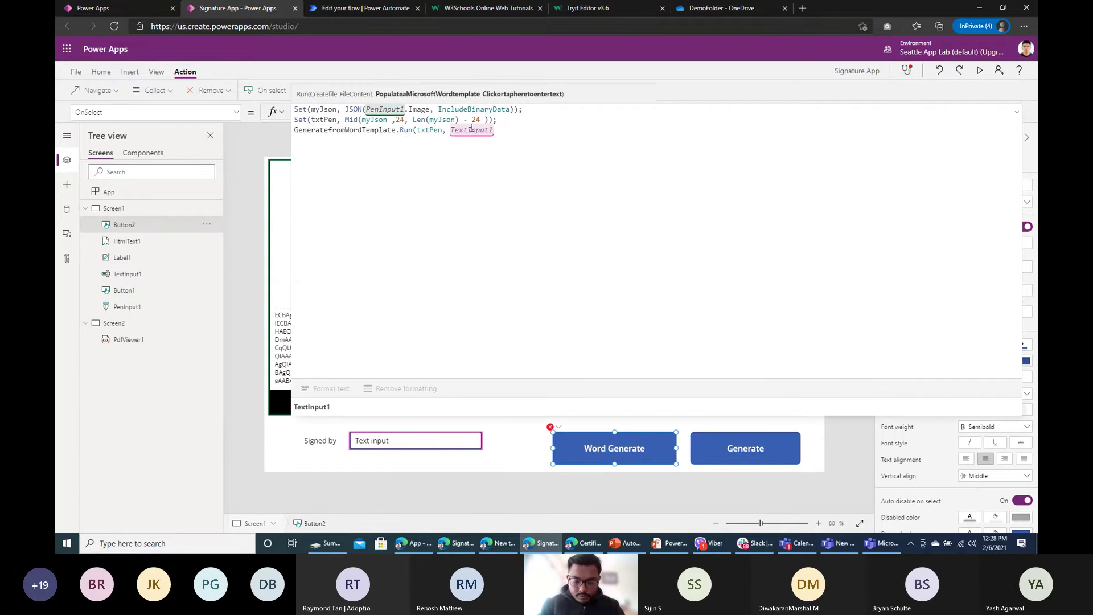
type(".Te")
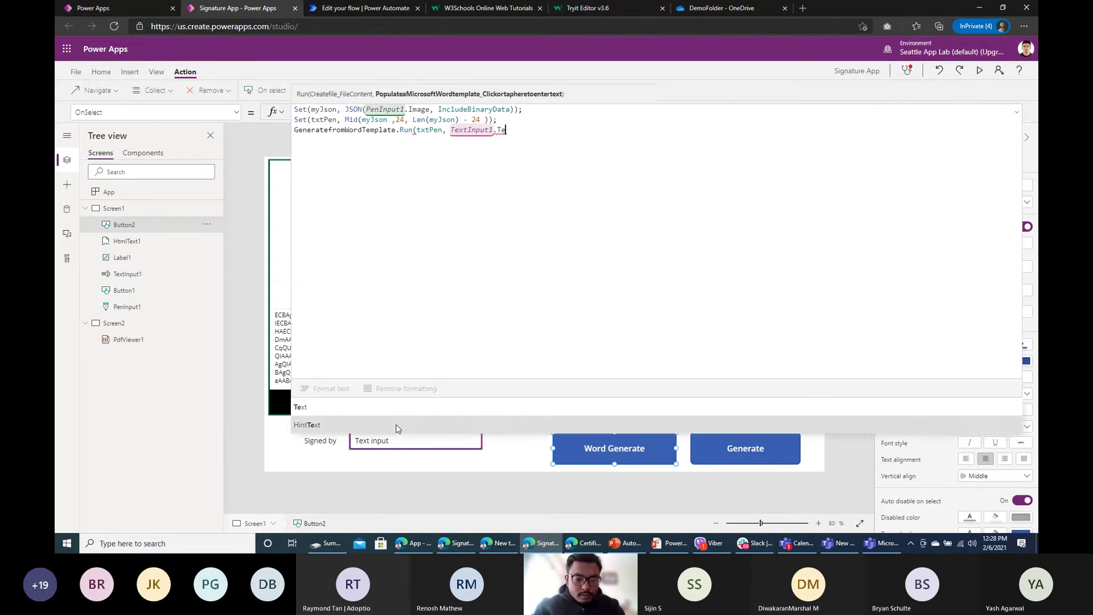
left_click(385, 415)
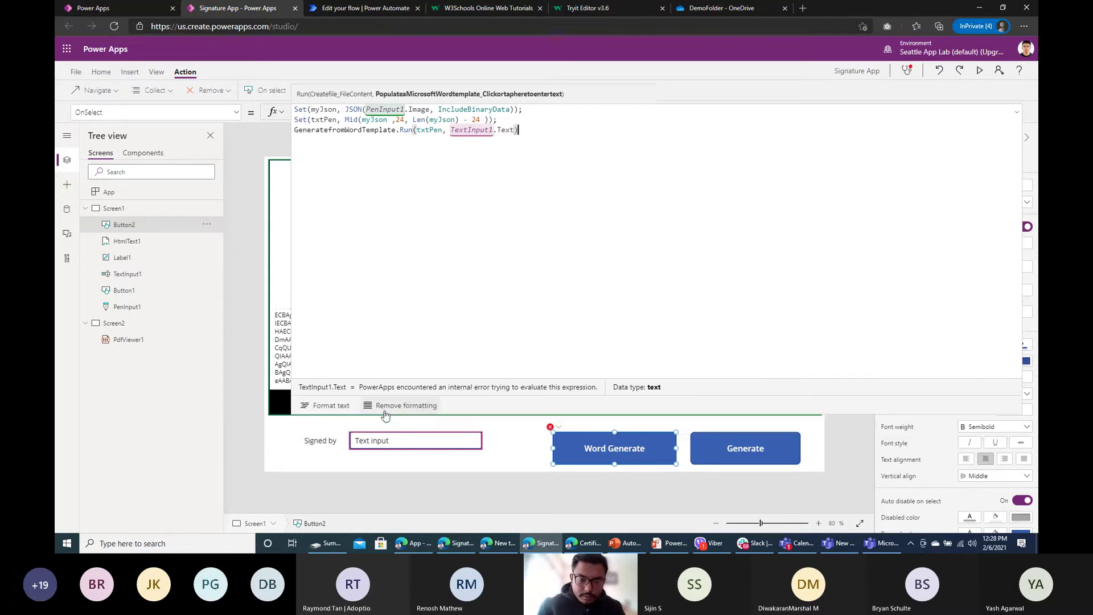
type(")")
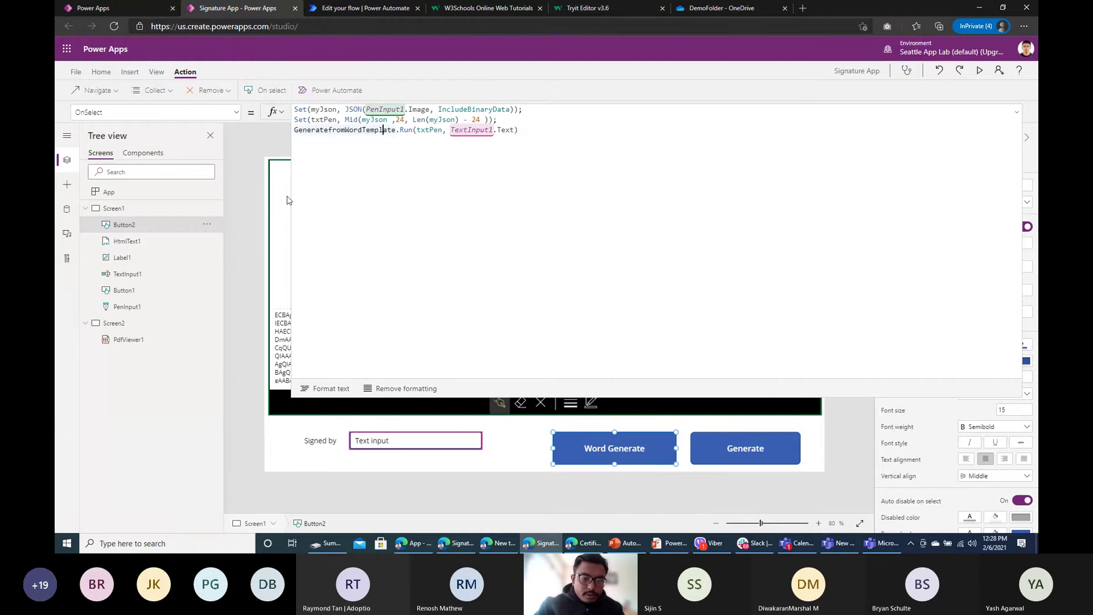
left_click(248, 185)
left_click(979, 71)
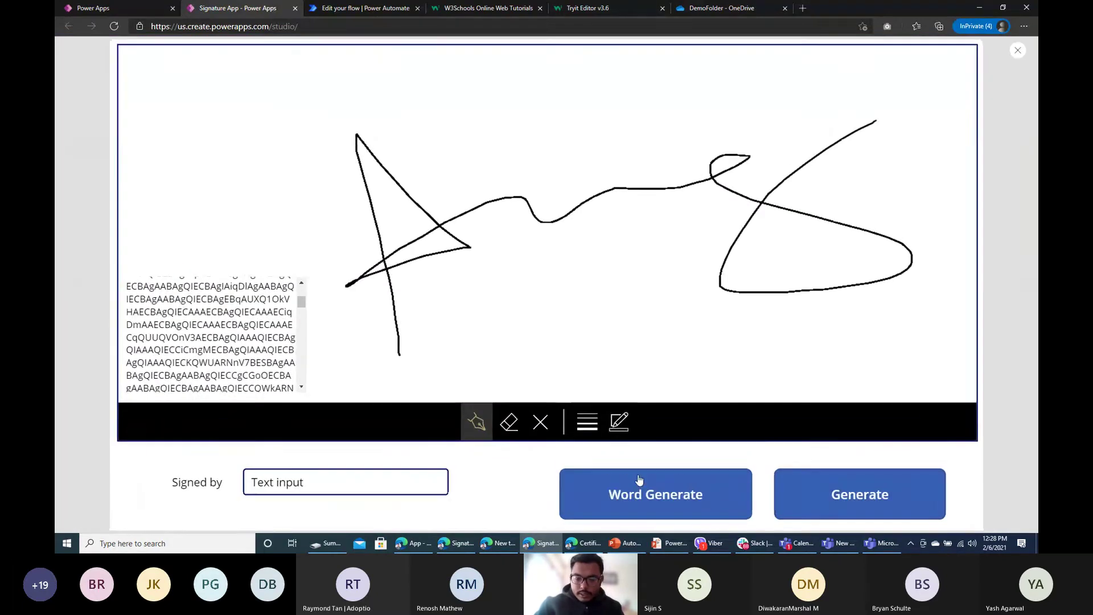
left_click(640, 480)
Step: Stay in the flow editor and save the Generate from Word Template flow
left_click(372, 9)
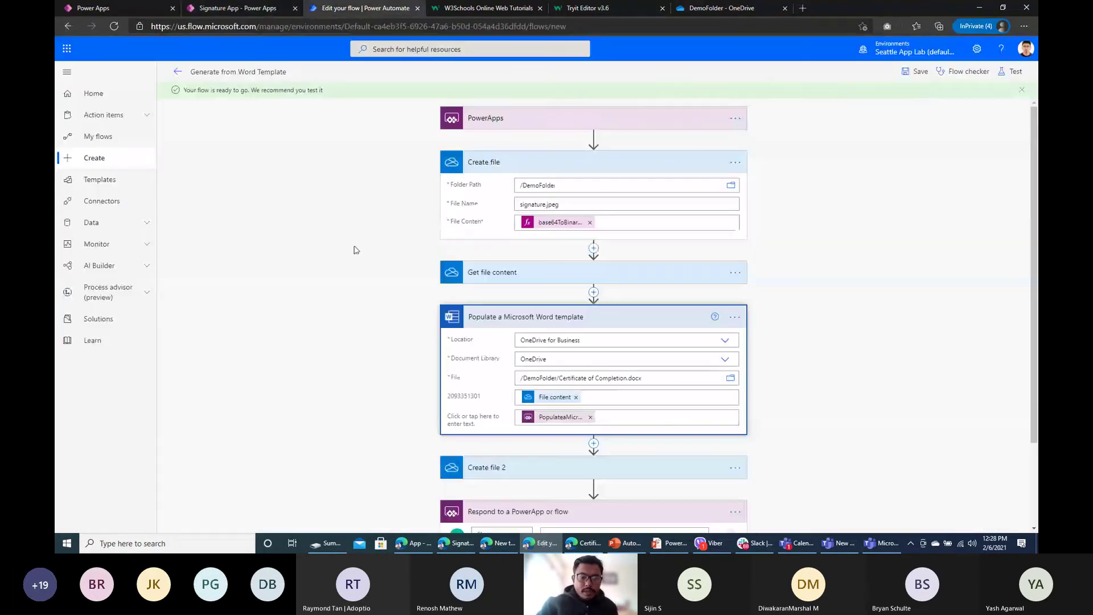
left_click(178, 72)
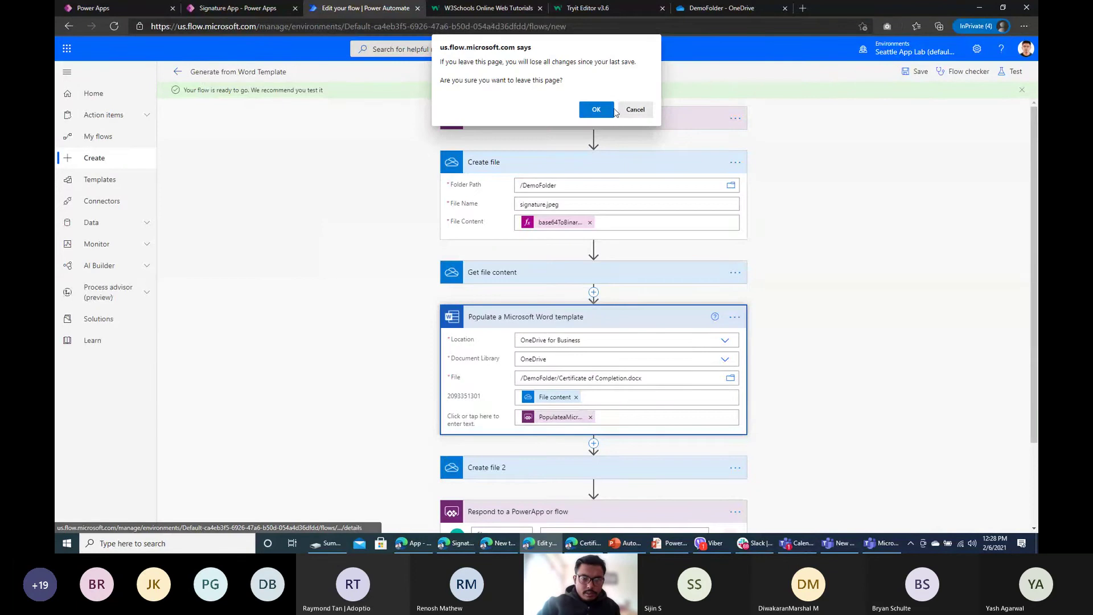
left_click(635, 108)
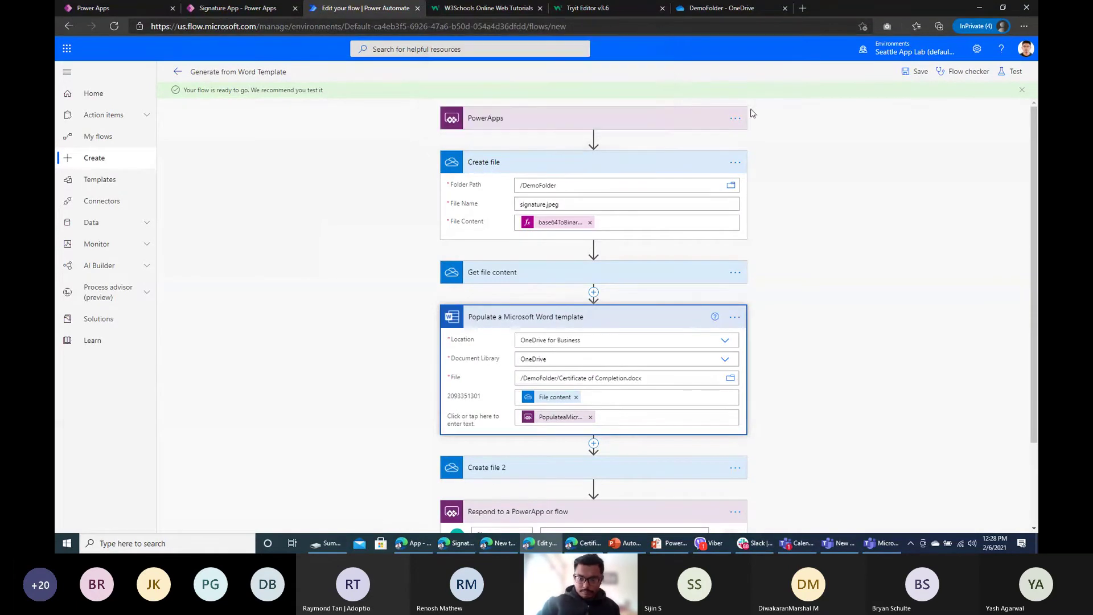
left_click(916, 71)
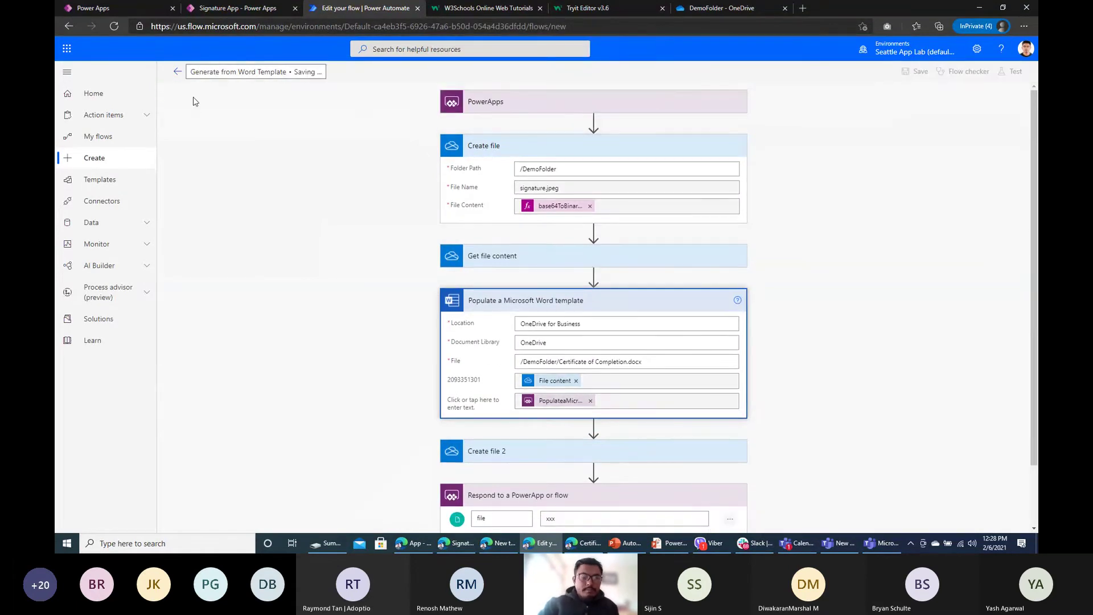
scroll(365, 261, "down", 2)
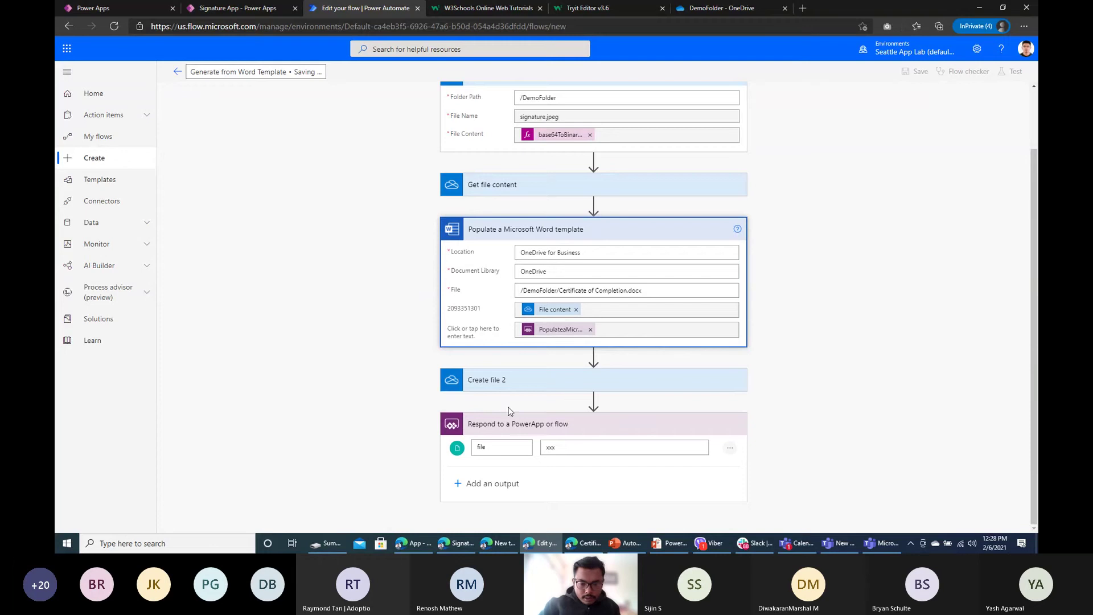
left_click(502, 380)
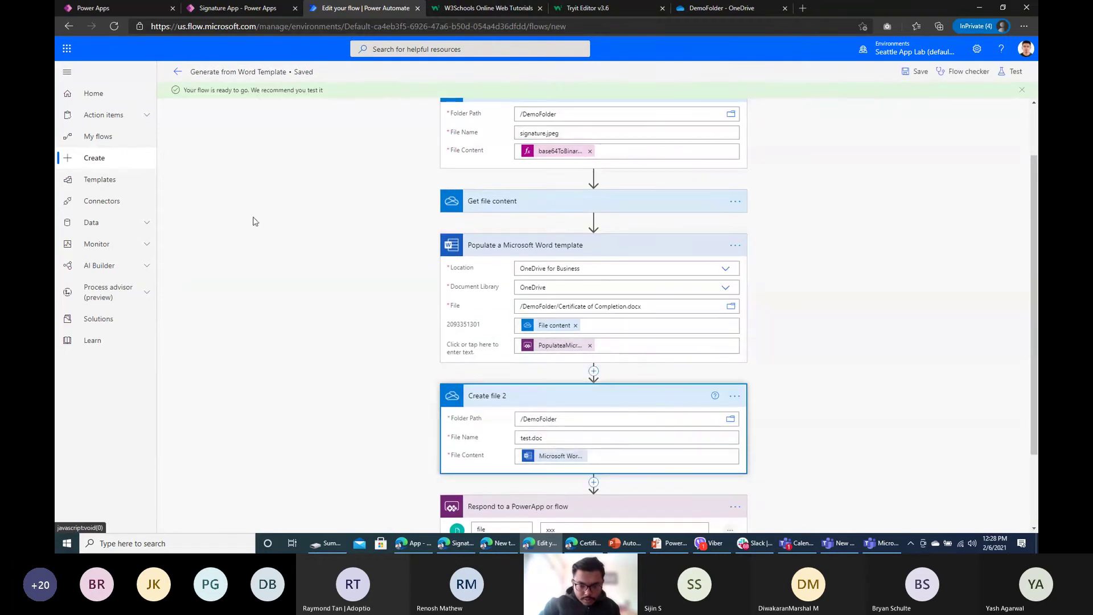
Step: Leave the editor and refresh OneDrive's DemoFolder to see test.doc and signature.jpeg
left_click(178, 72)
left_click(596, 109)
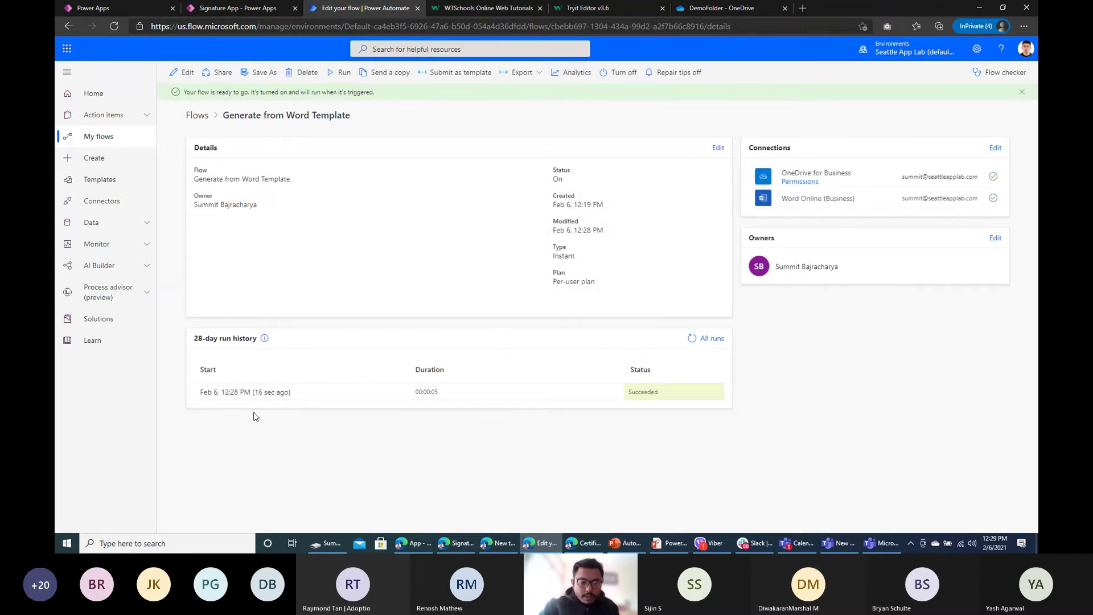
left_click(719, 9)
left_click(118, 25)
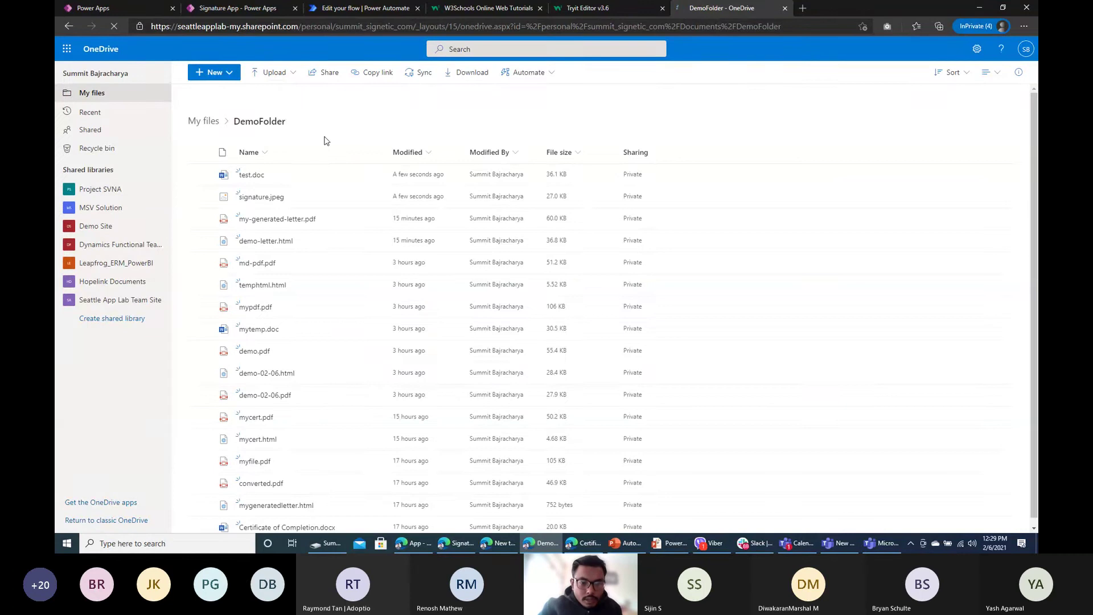
Step: Open test.doc and verify the certificate carries the drawn signature, then return to the flow details
left_click(261, 180)
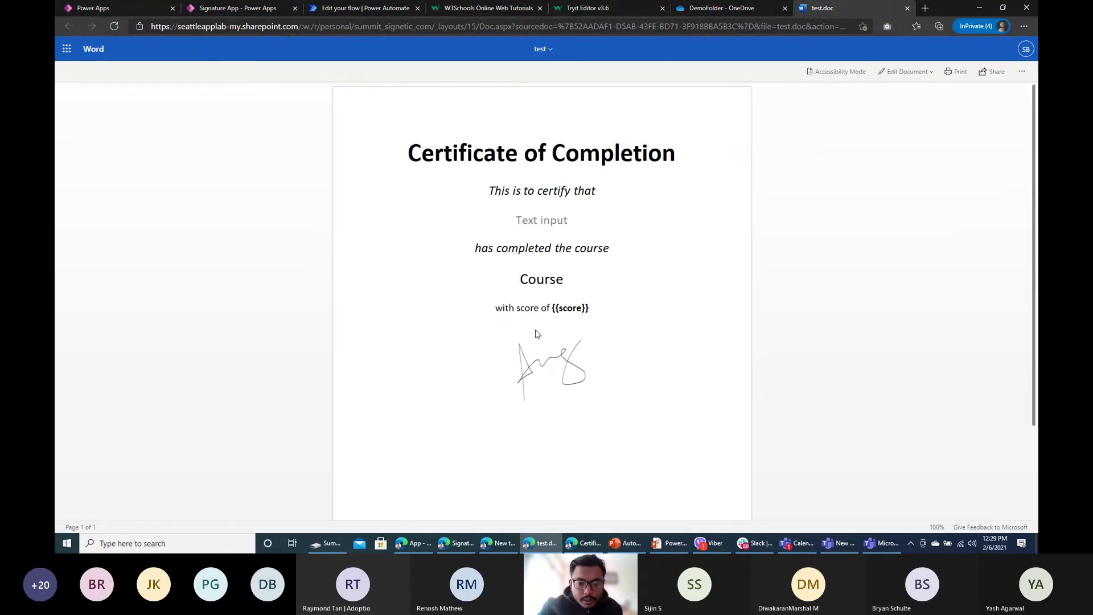
left_click(264, 7)
left_click(820, 7)
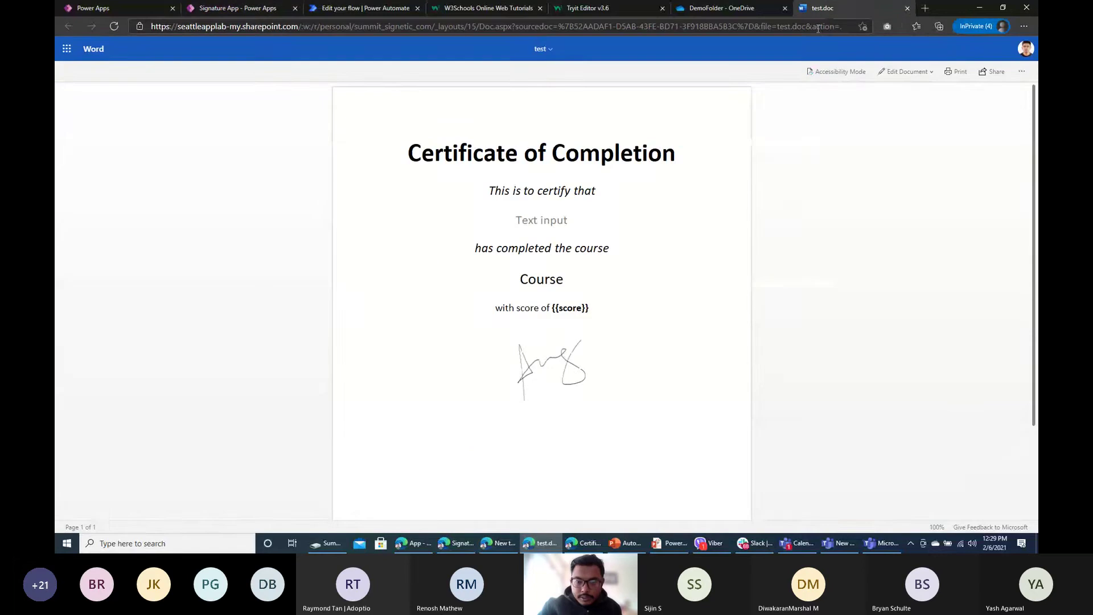
scroll(602, 187, "down", 1)
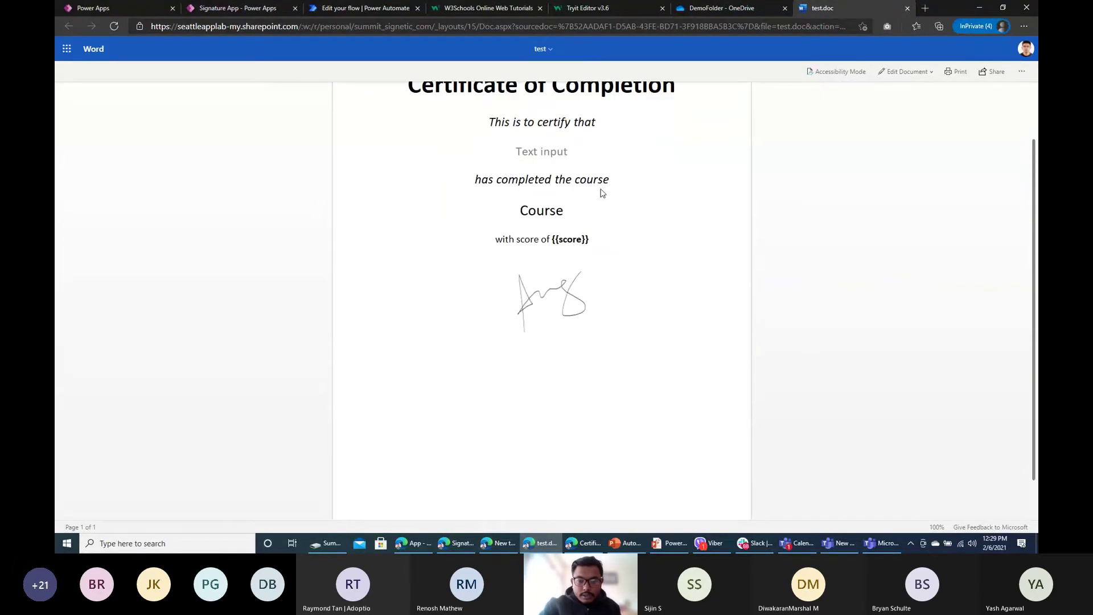
scroll(600, 190, "up", 1)
left_click(739, 7)
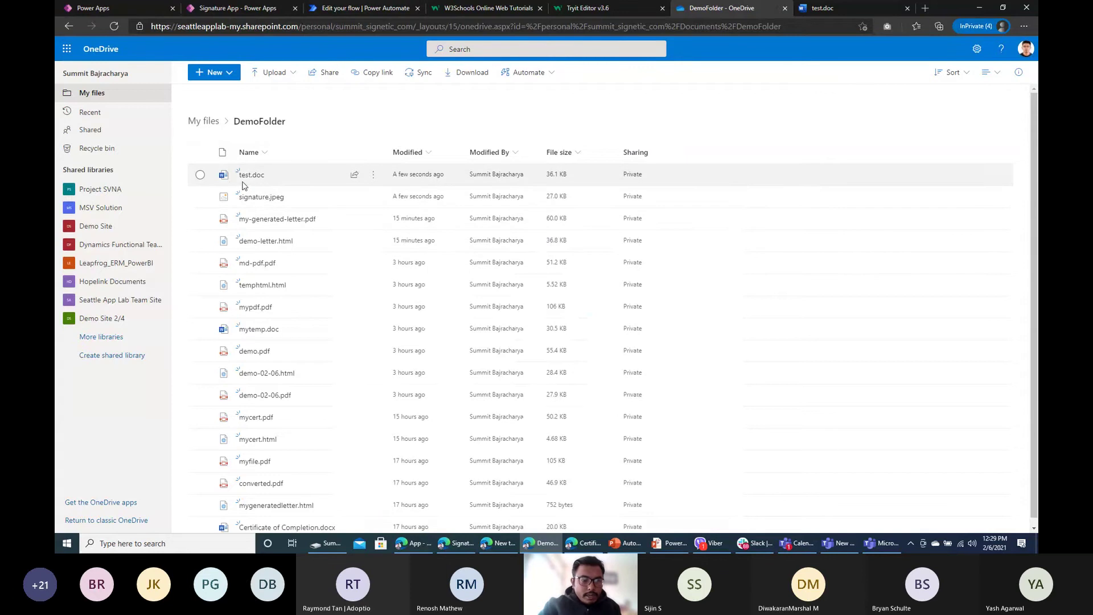
left_click(359, 7)
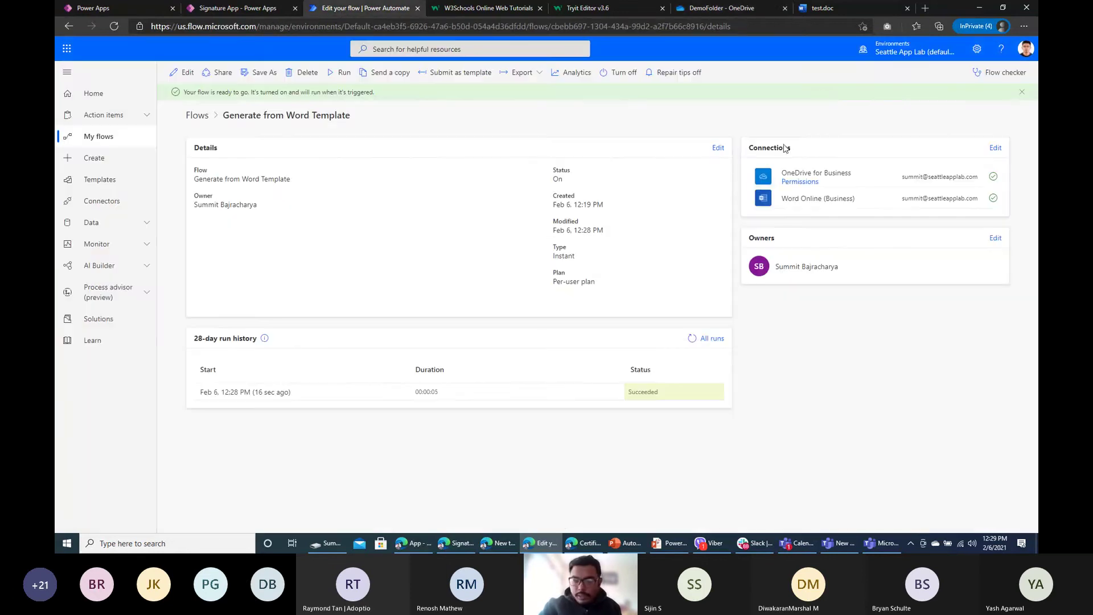
Step: Edit the flow and add a Convert file using path action after Create file 2
left_click(218, 8)
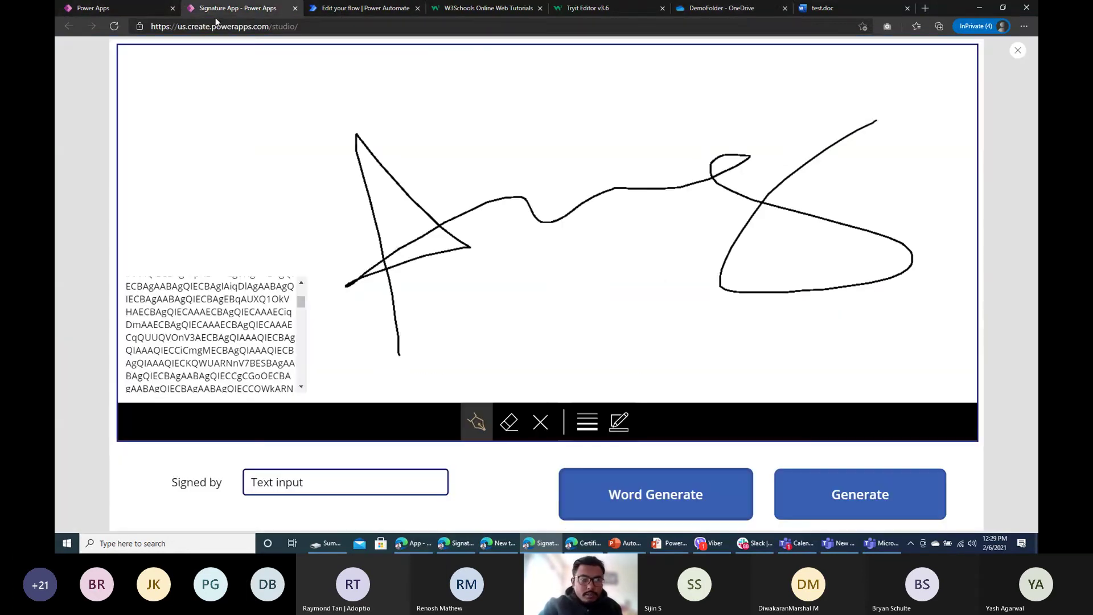
left_click(376, 11)
left_click(183, 73)
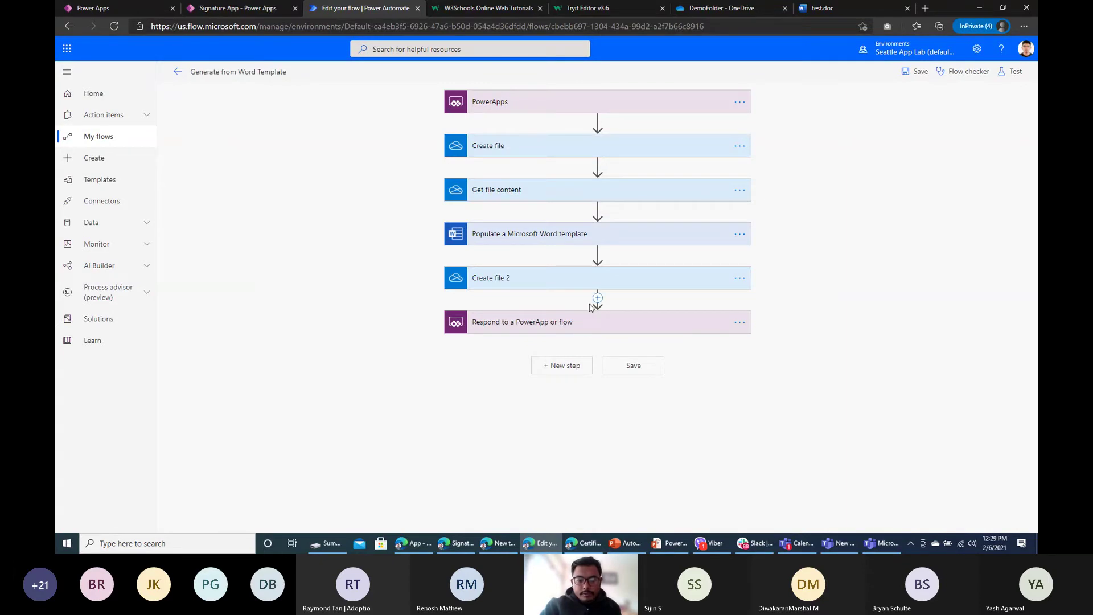
left_click(597, 299)
left_click(600, 318)
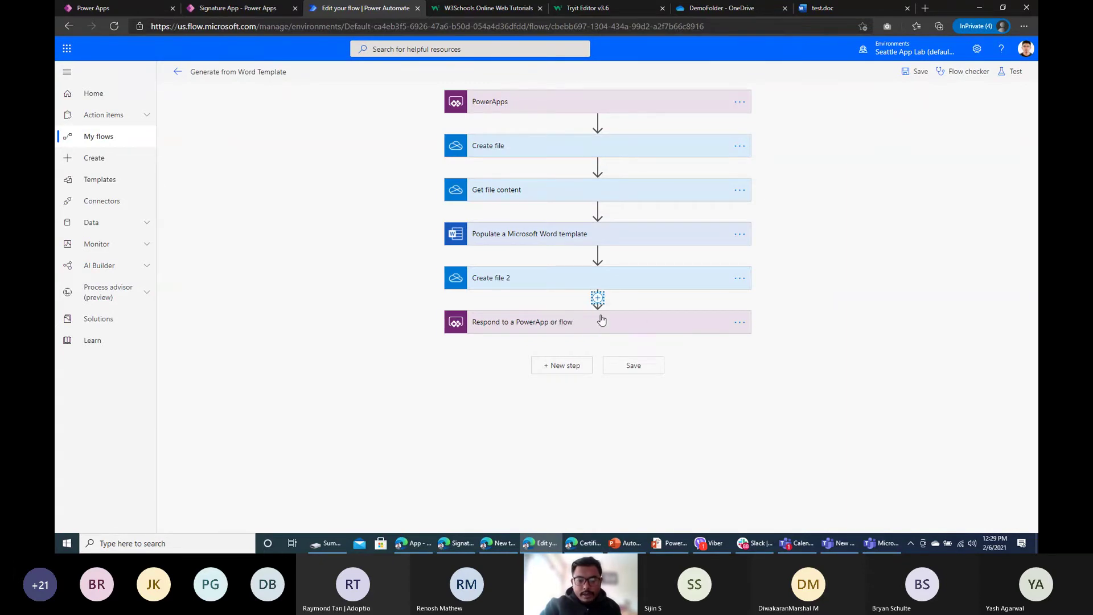
left_click(526, 286)
scroll(574, 203, "down", 2)
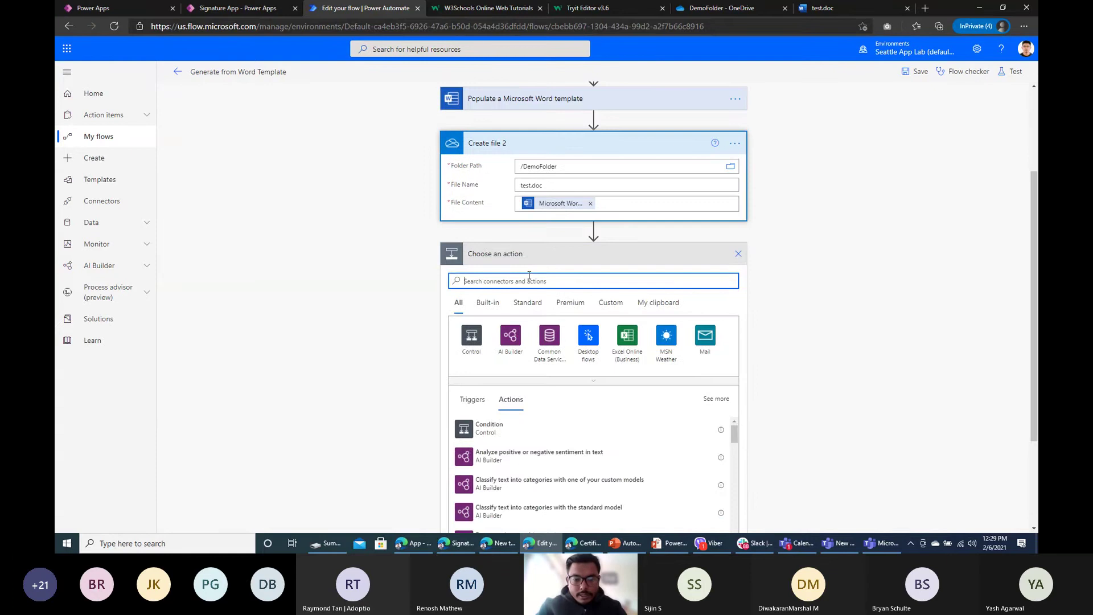
type("convert")
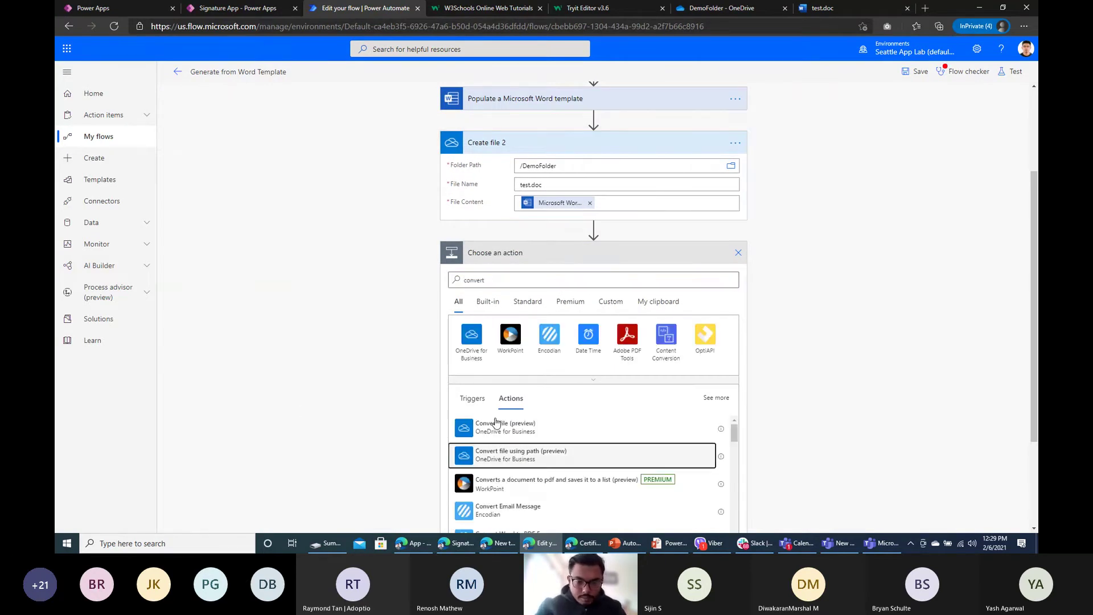
left_click(501, 454)
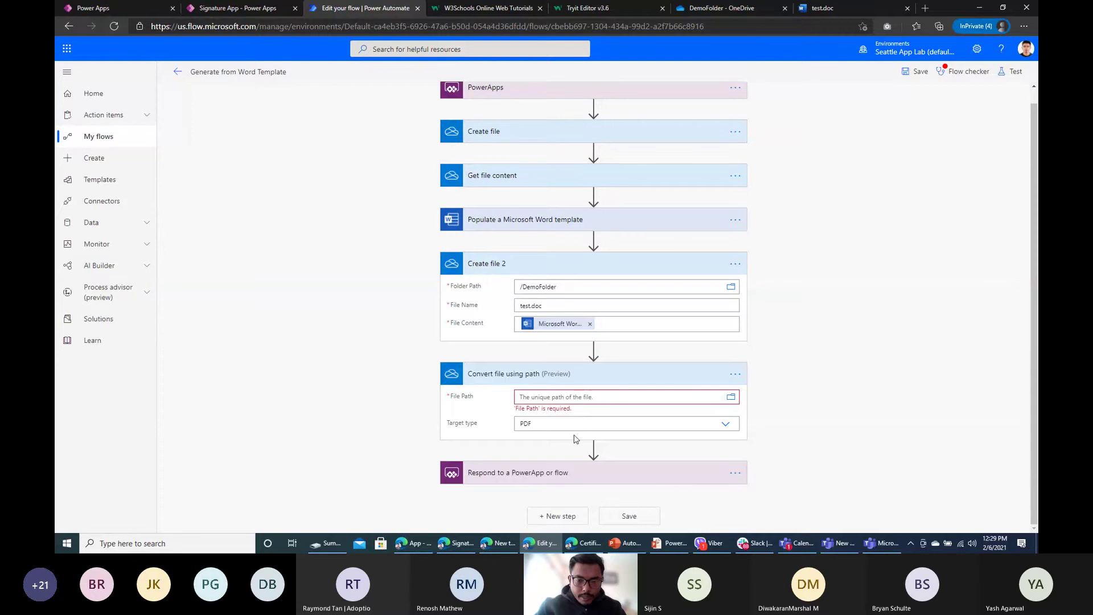
Step: Set the conversion's File Path to Create file 2's Path, targeting PDF
left_click(560, 397)
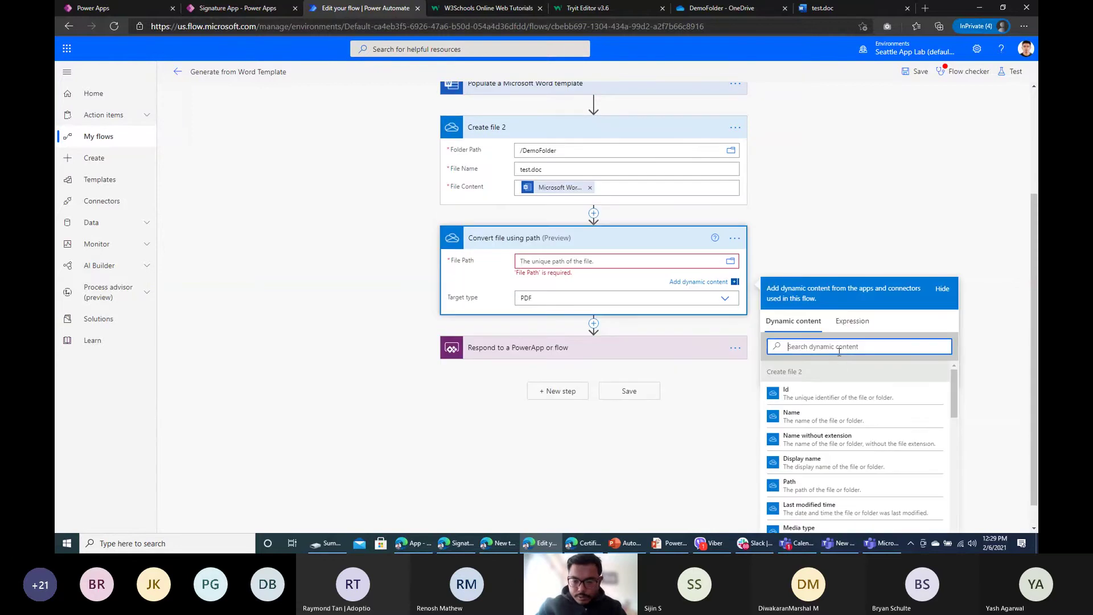
type("path")
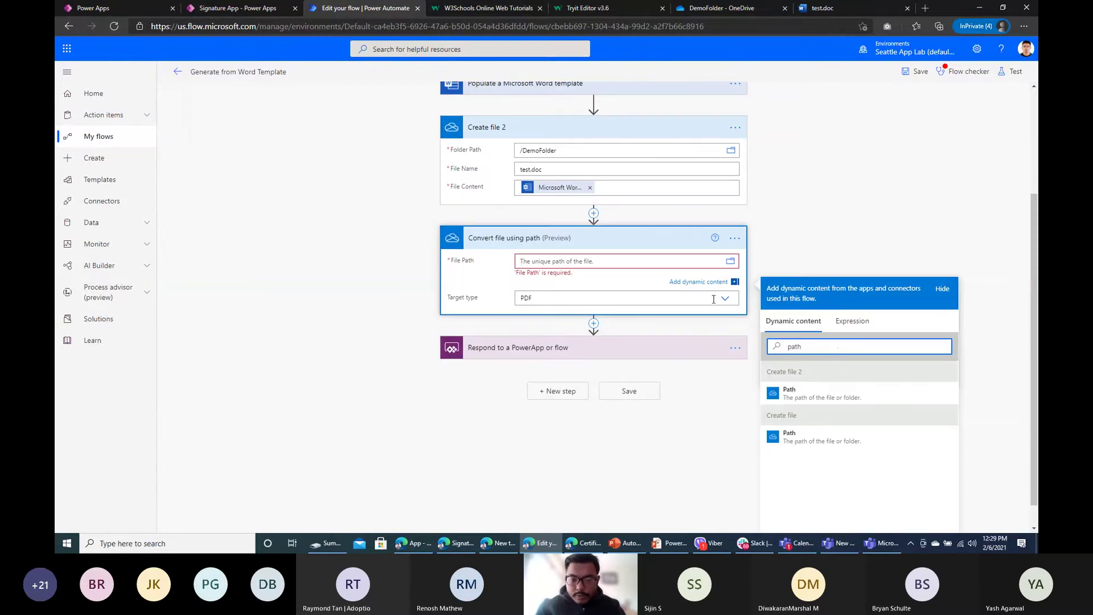
left_click(822, 392)
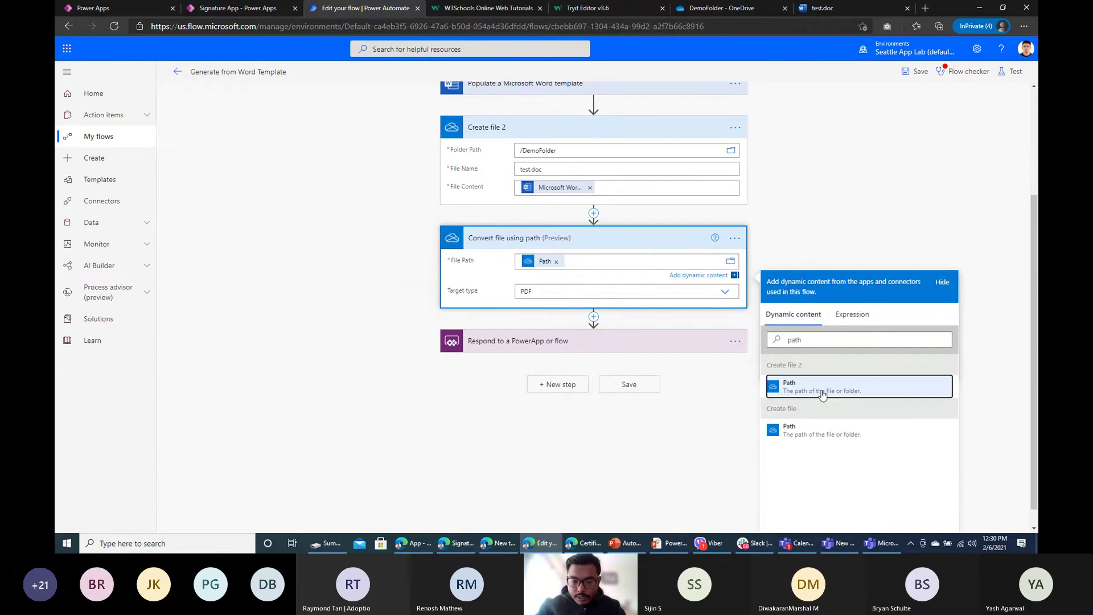
left_click(601, 262)
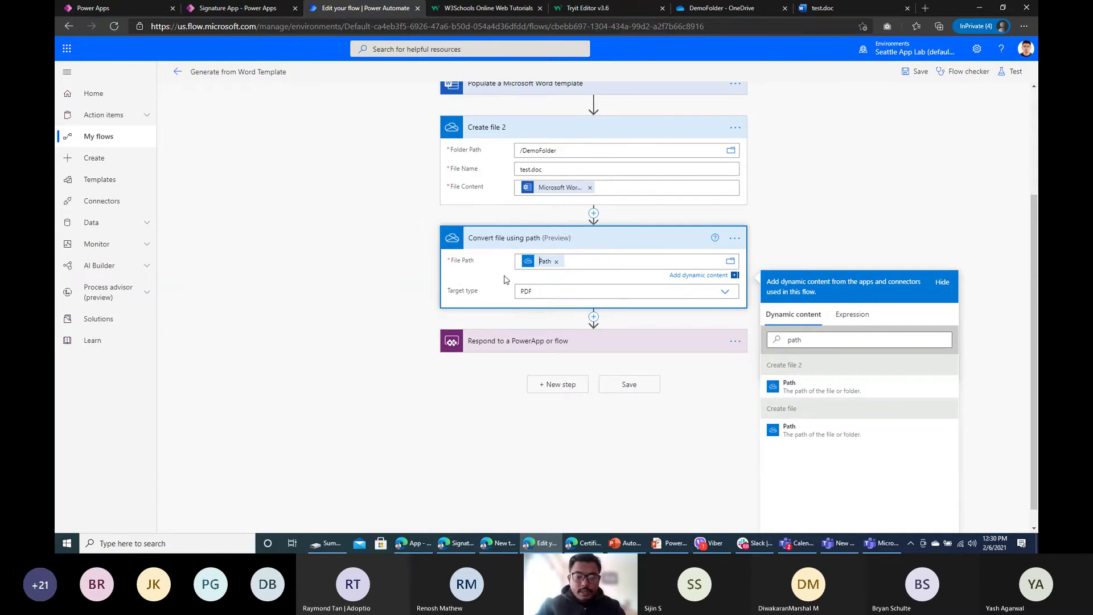
scroll(595, 319, "up", 3)
Step: Add a OneDrive Create file step with folder path /DemoFolder
left_click(604, 331)
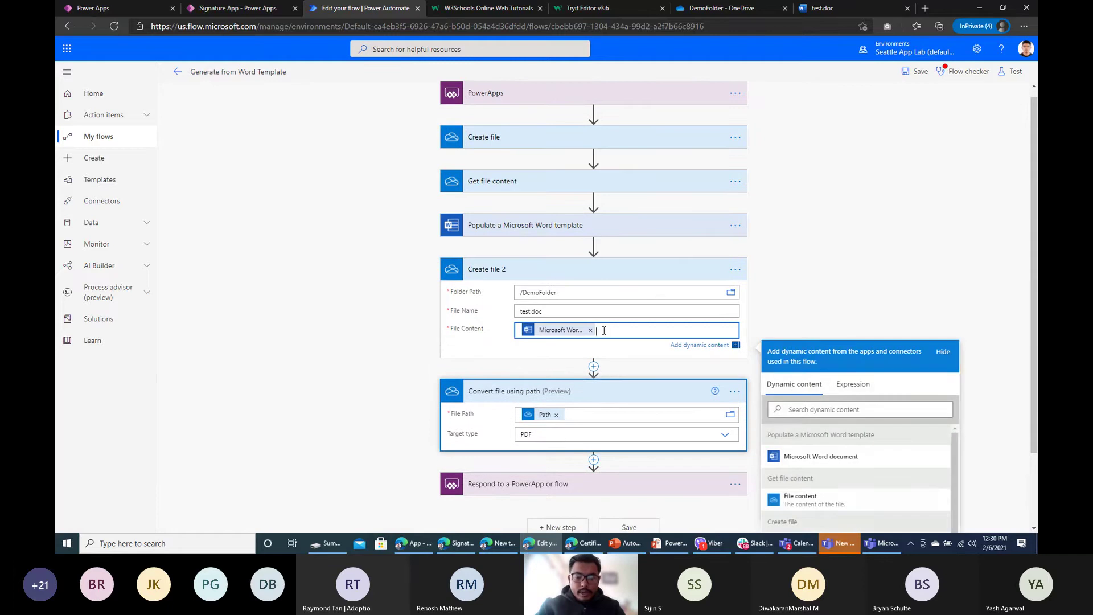
left_click(593, 460)
left_click(576, 468)
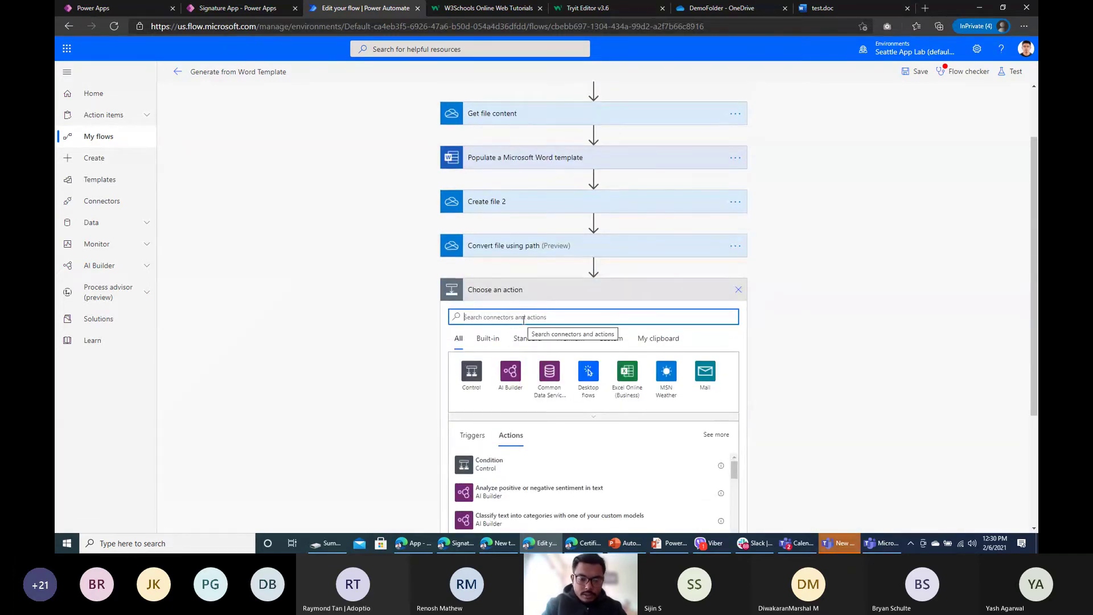
type("crea")
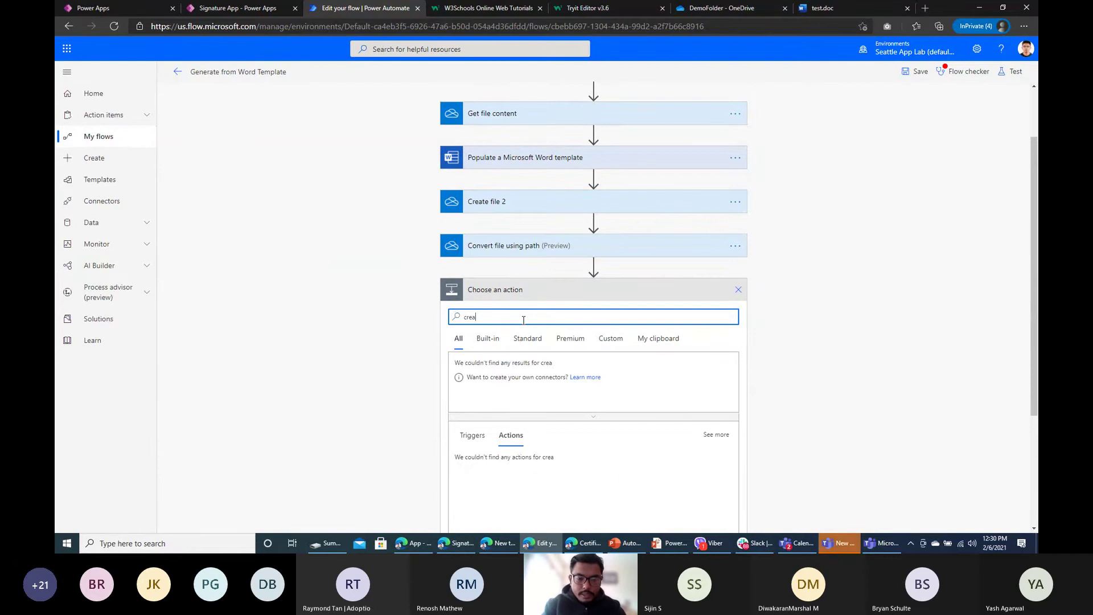
type("te file")
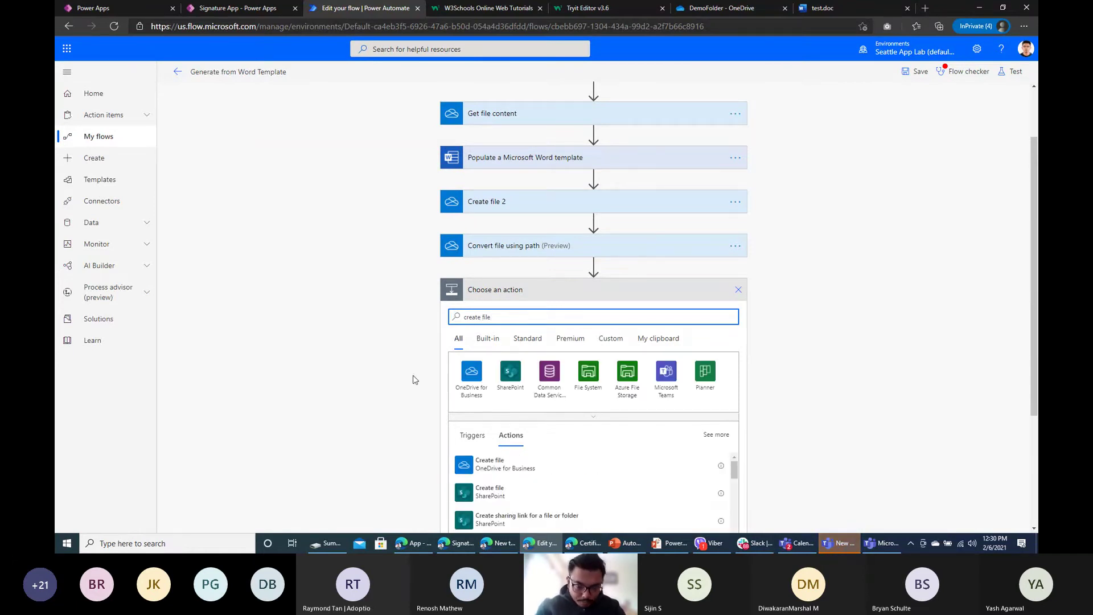
left_click(490, 464)
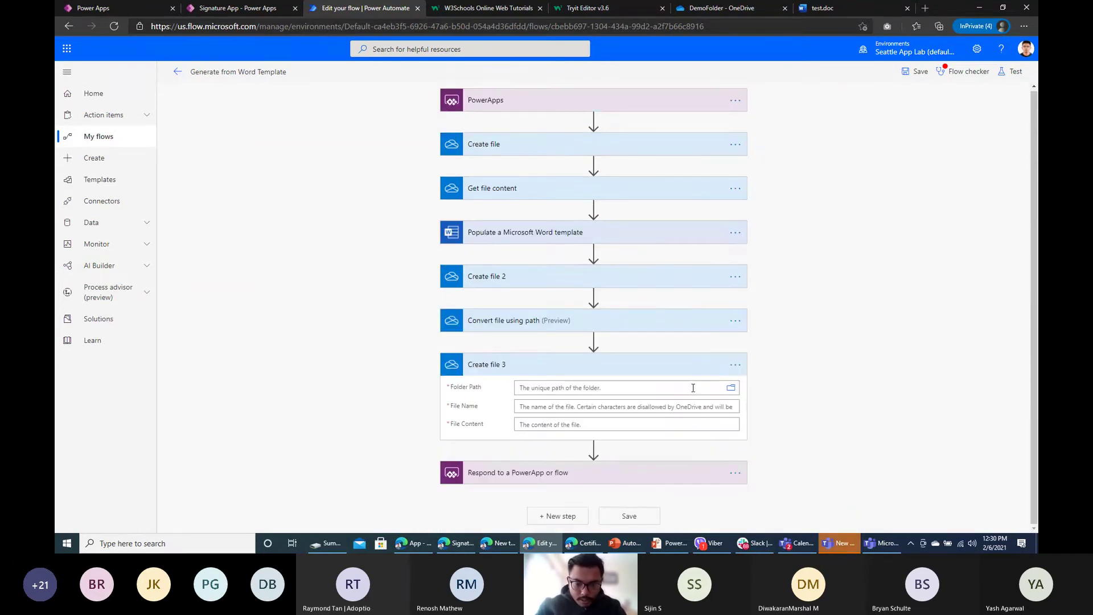
left_click(731, 388)
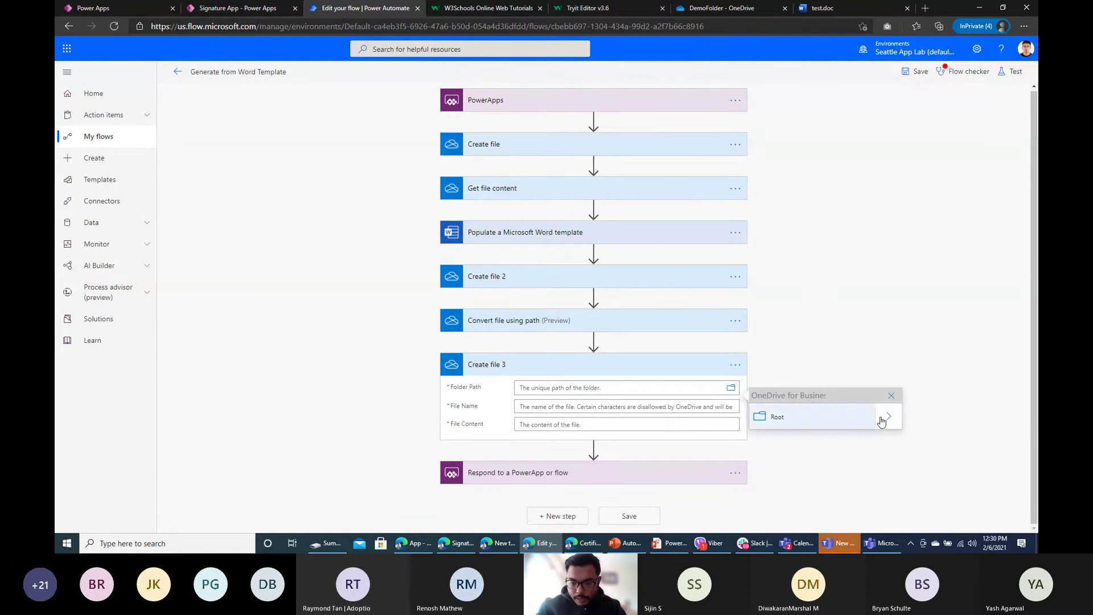
left_click(884, 419)
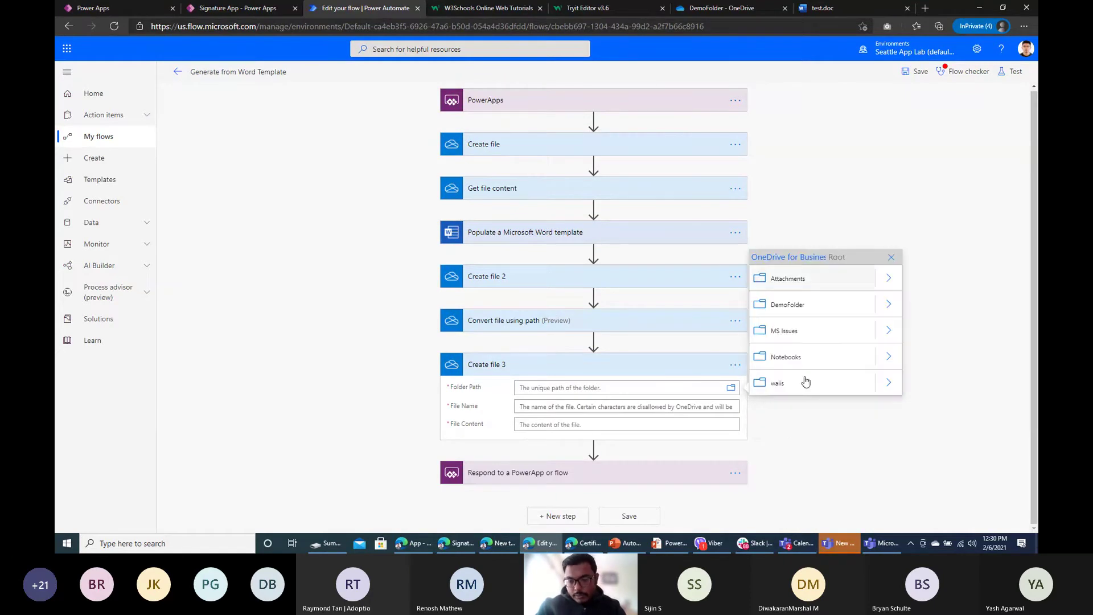
left_click(797, 306)
Step: Name the file mywordtopdf.pdf, use the converted File content, then check and save the flow
left_click(562, 406)
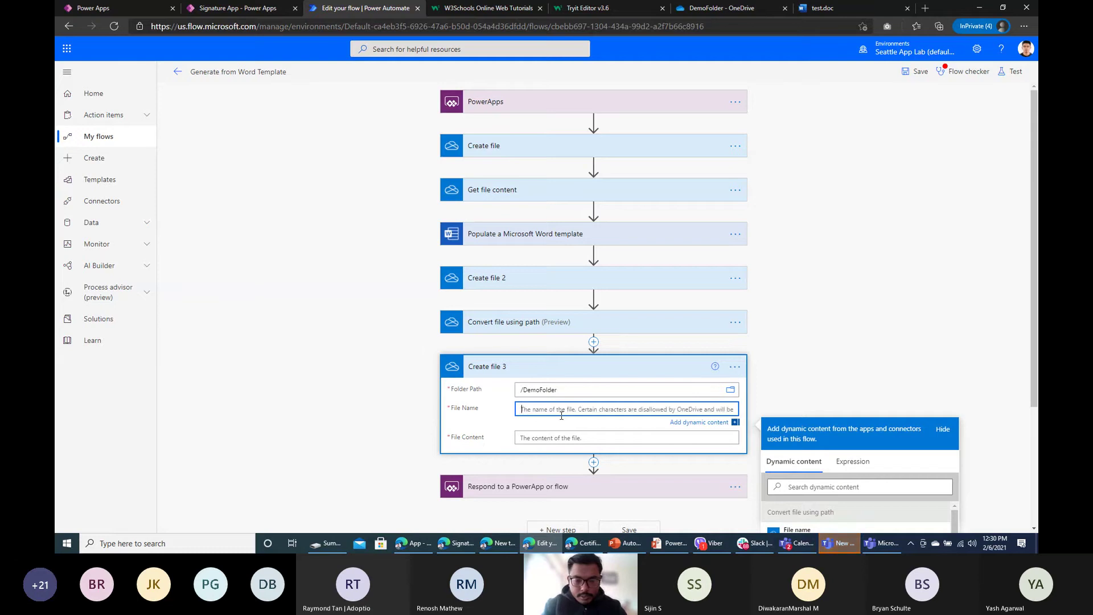
type("mywordo")
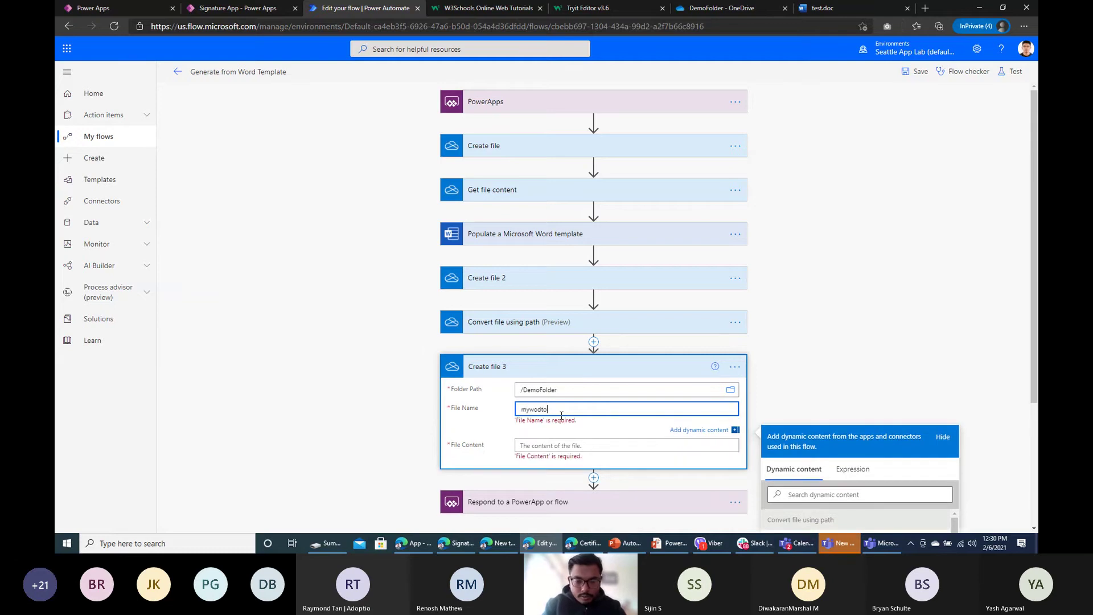
key("BackSpace")
type("to")
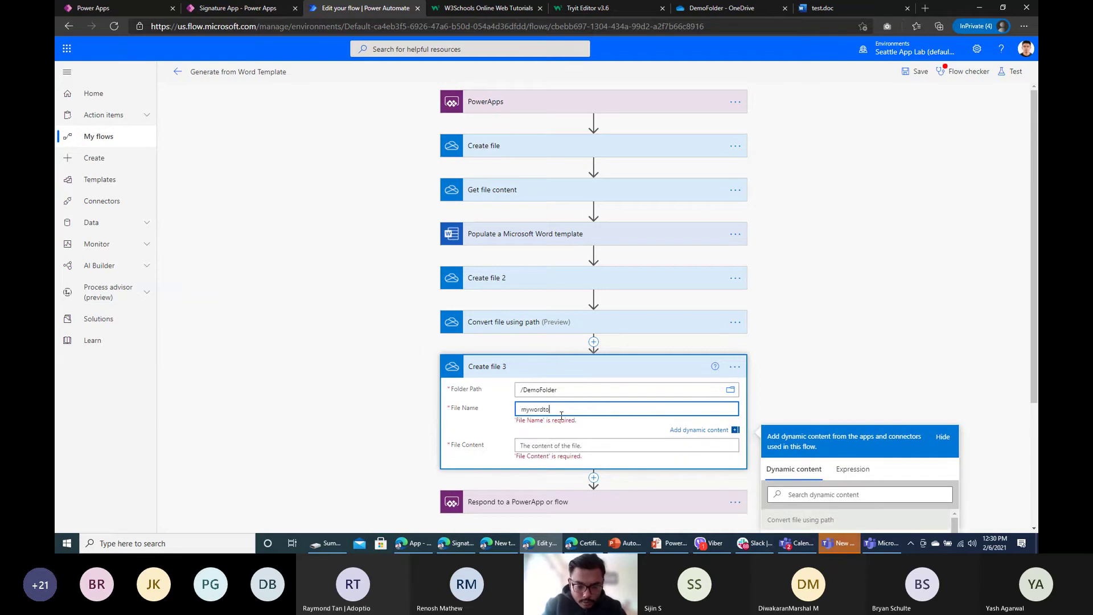
type("pdf.pdf")
left_click(550, 445)
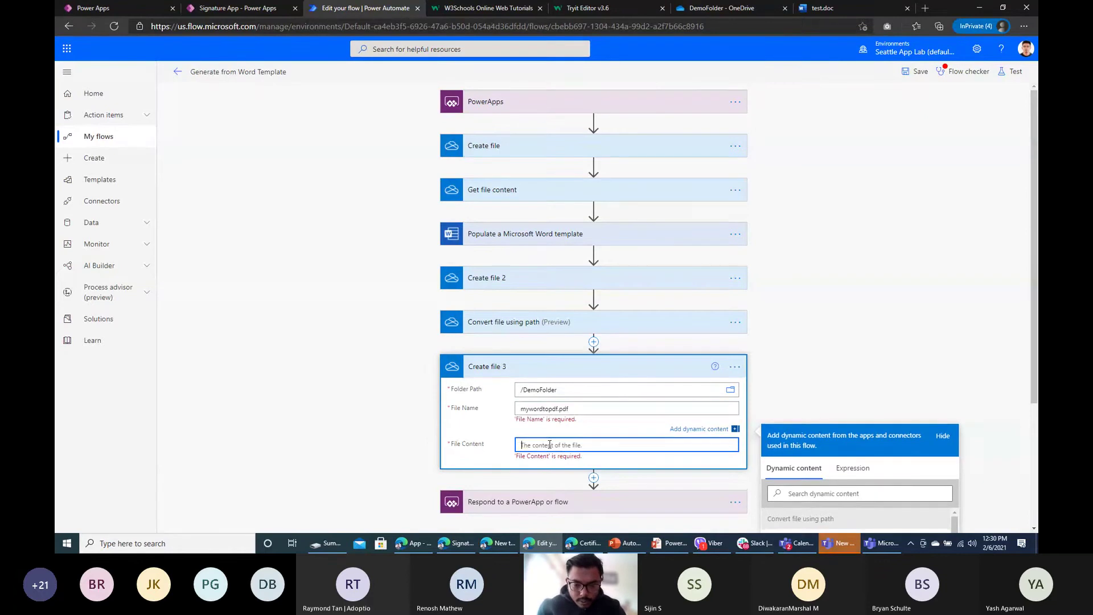
scroll(523, 326, "down", 2)
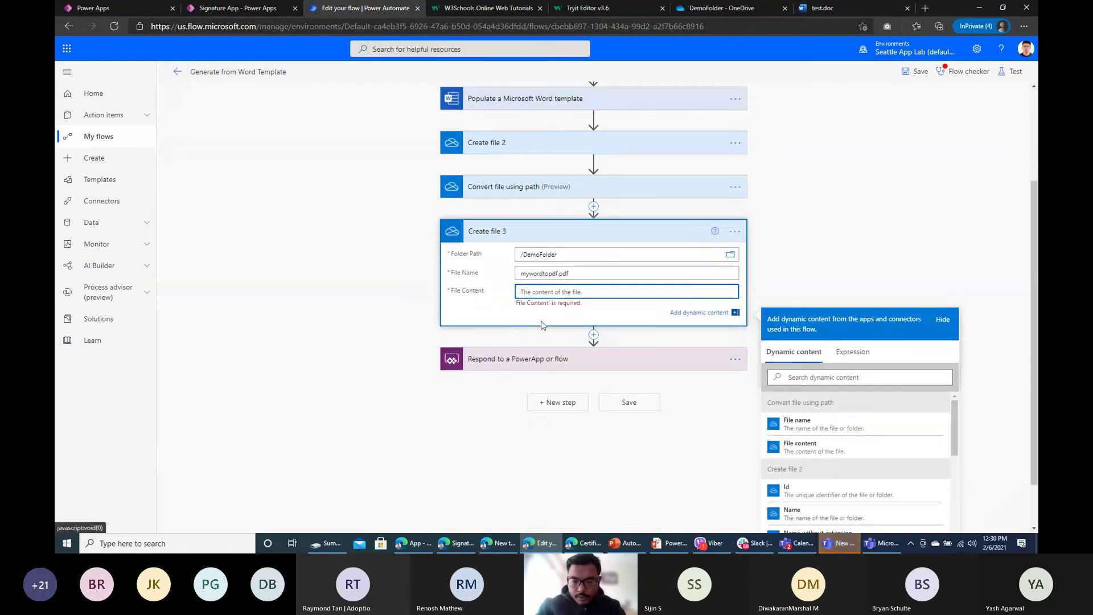
left_click(800, 449)
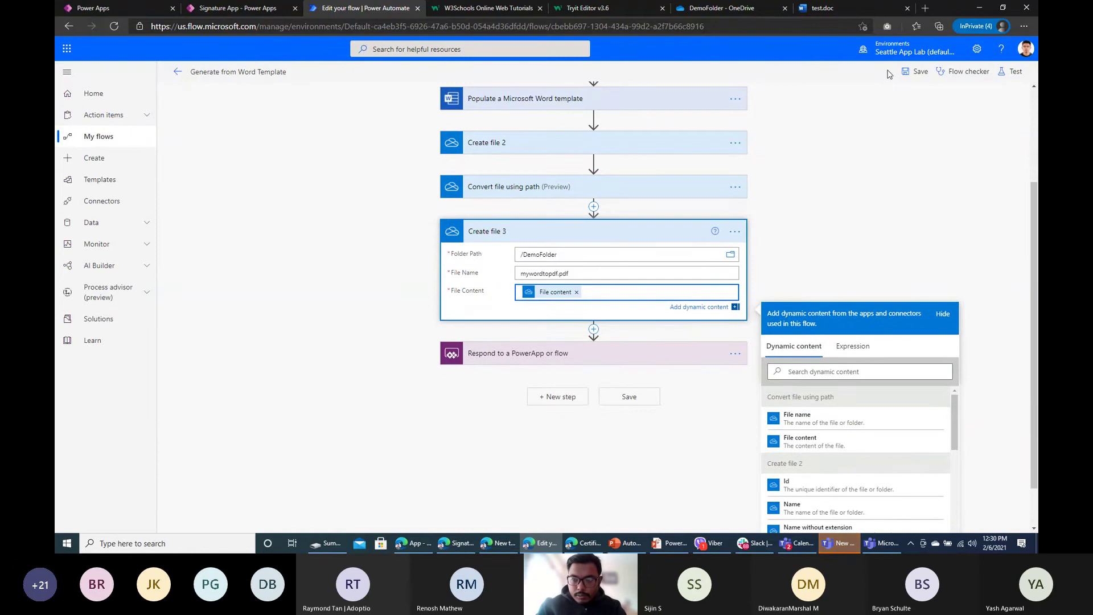
left_click(963, 71)
left_click(1023, 78)
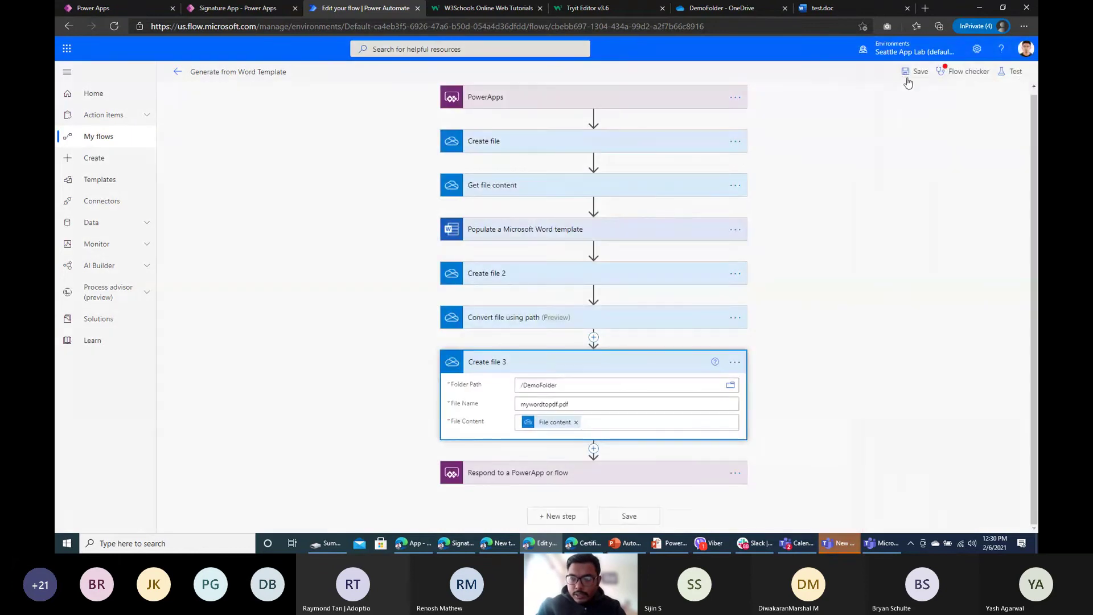
left_click(915, 71)
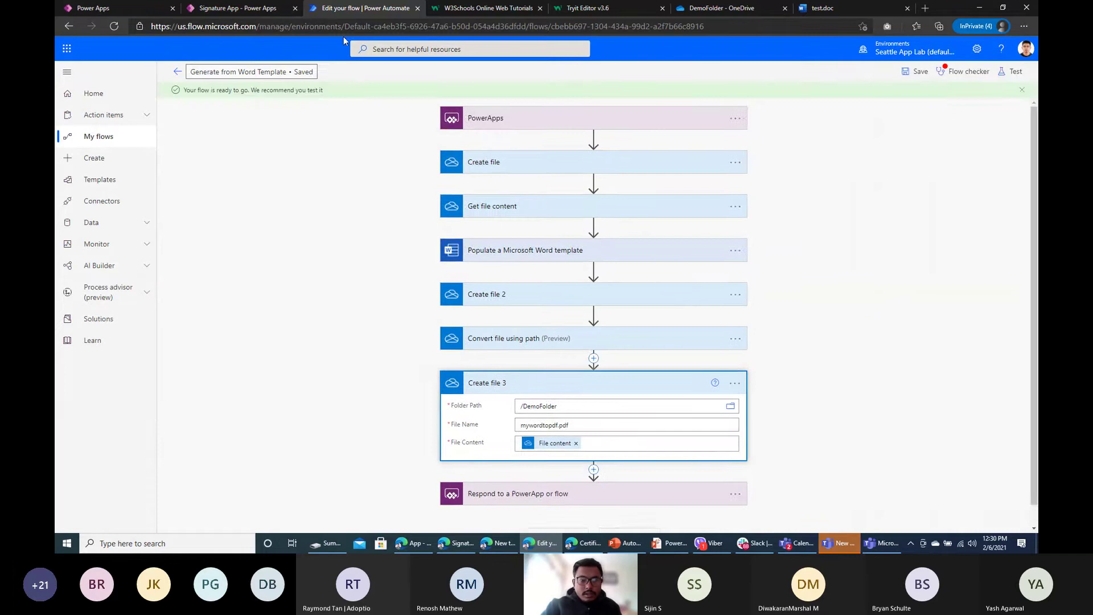
Step: Trigger Word Generate from the app, then open the flow's latest run from its run history
left_click(234, 8)
left_click(647, 493)
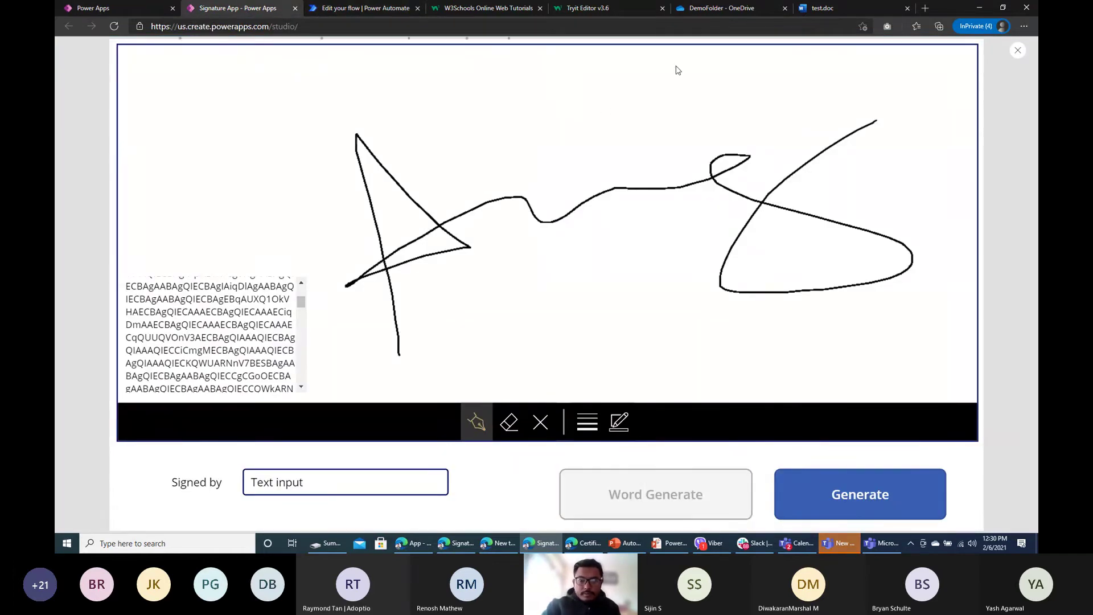
left_click(728, 8)
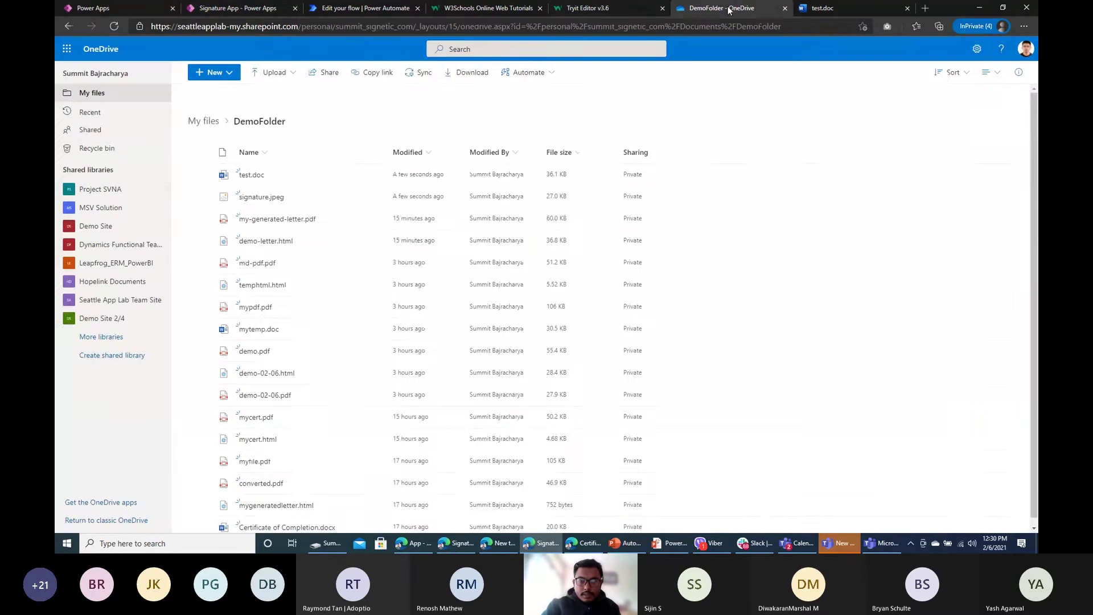
left_click(365, 8)
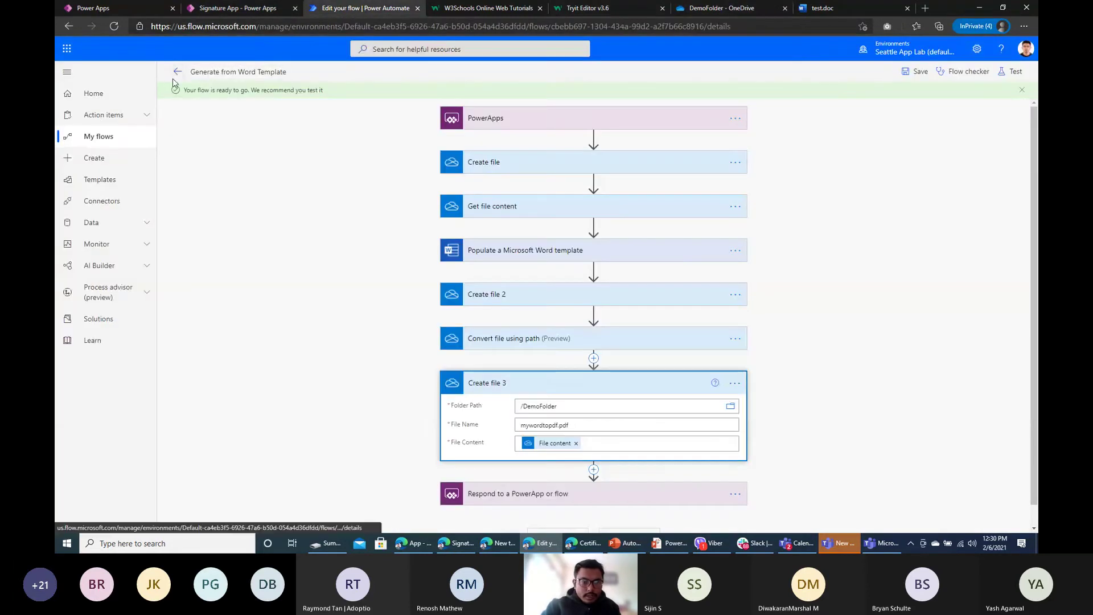
left_click(177, 72)
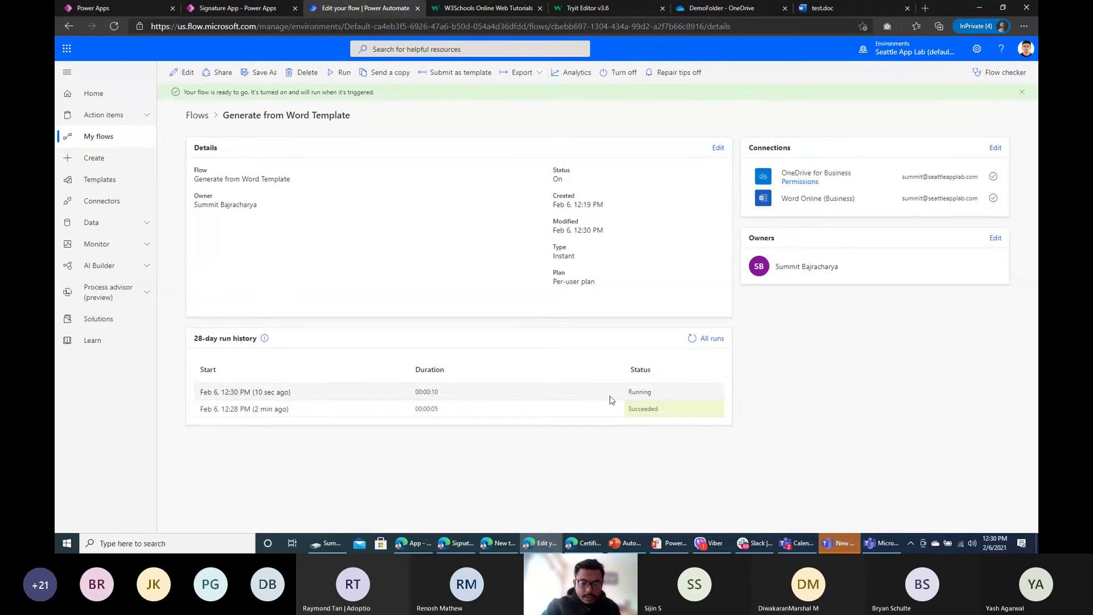
left_click(276, 393)
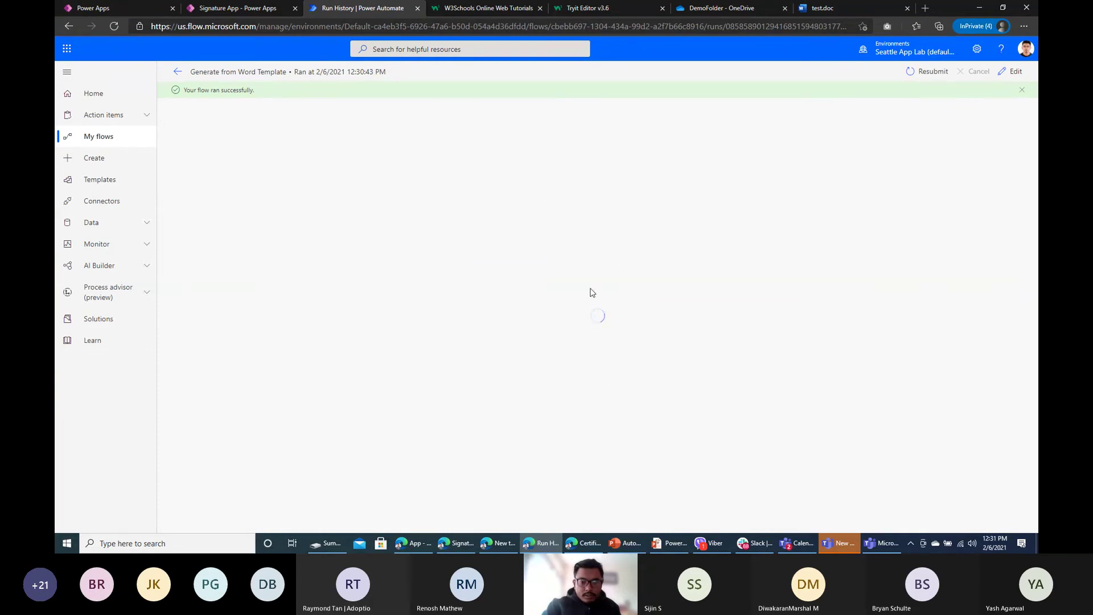
Step: Refresh the DemoFolder listing and open the new 103 KB mywordtopdf.pdf
left_click(826, 8)
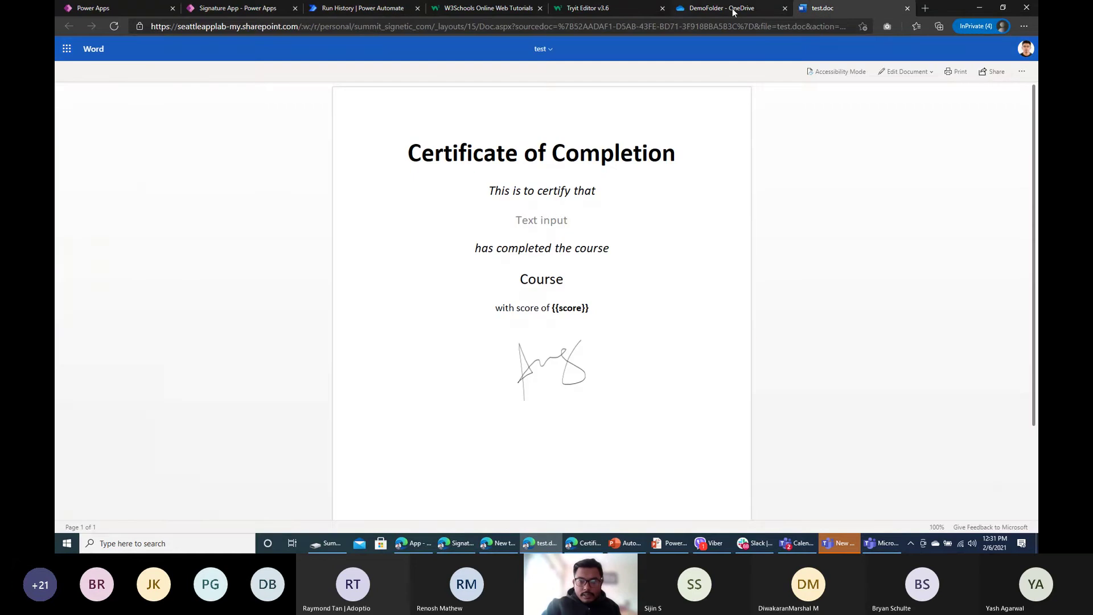
left_click(710, 12)
left_click(111, 26)
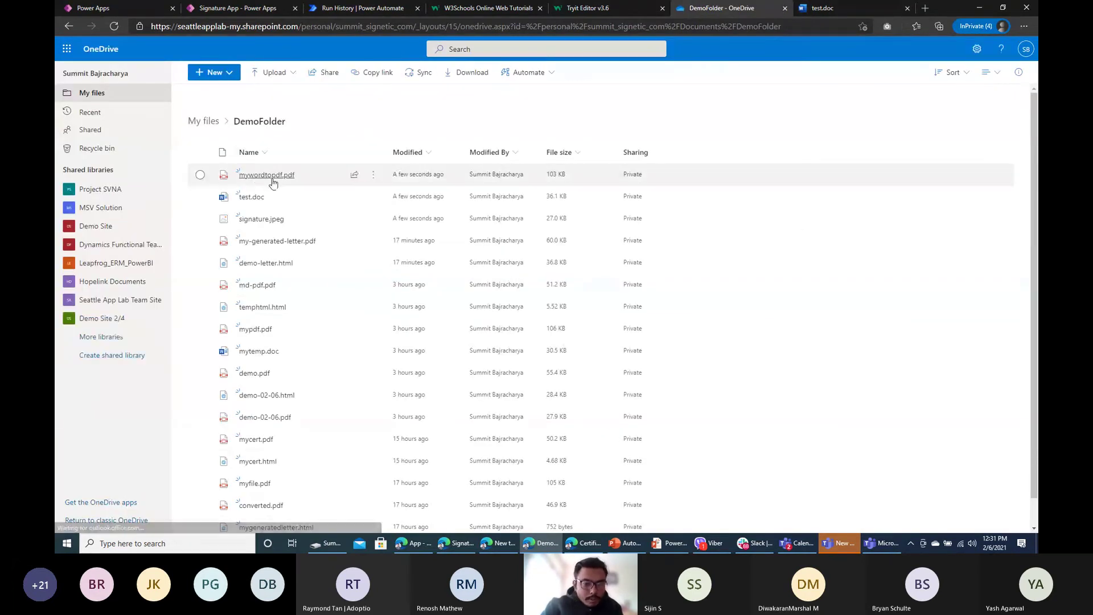
left_click(268, 180)
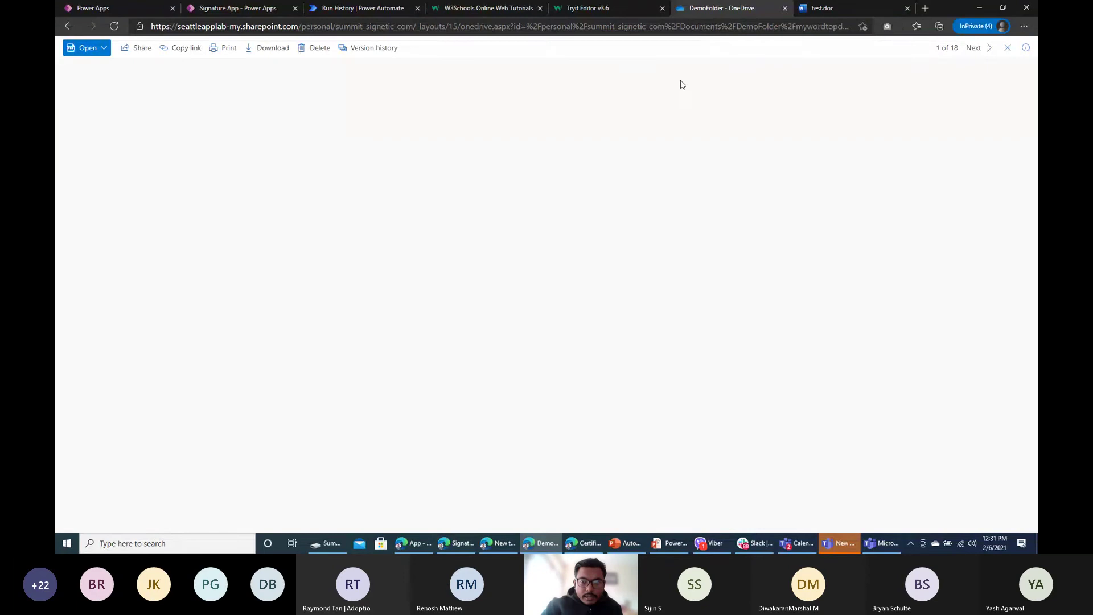
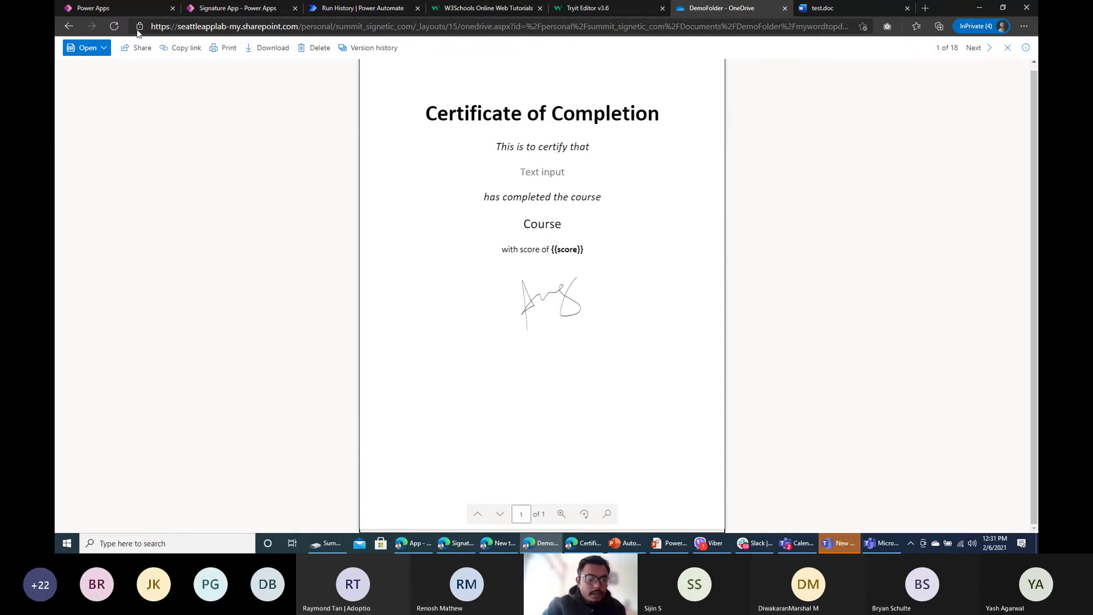
Step: Leave the mywordtopdf.pdf preview in OneDrive for the Power Apps Create page
left_click(147, 12)
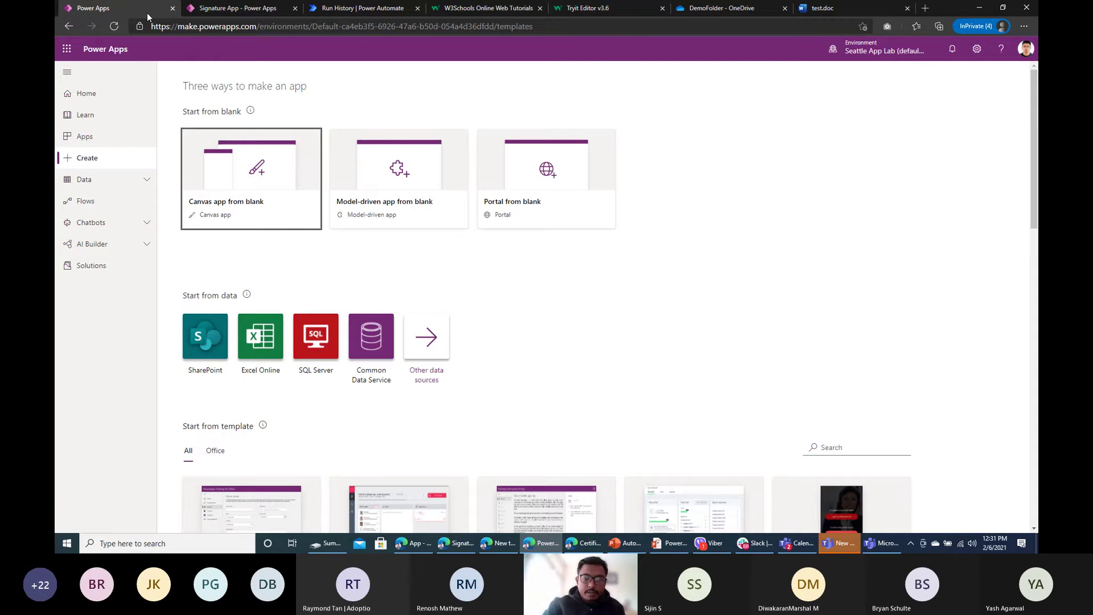
Step: Open the Demo Model Driven app for editing from the Apps list
left_click(127, 143)
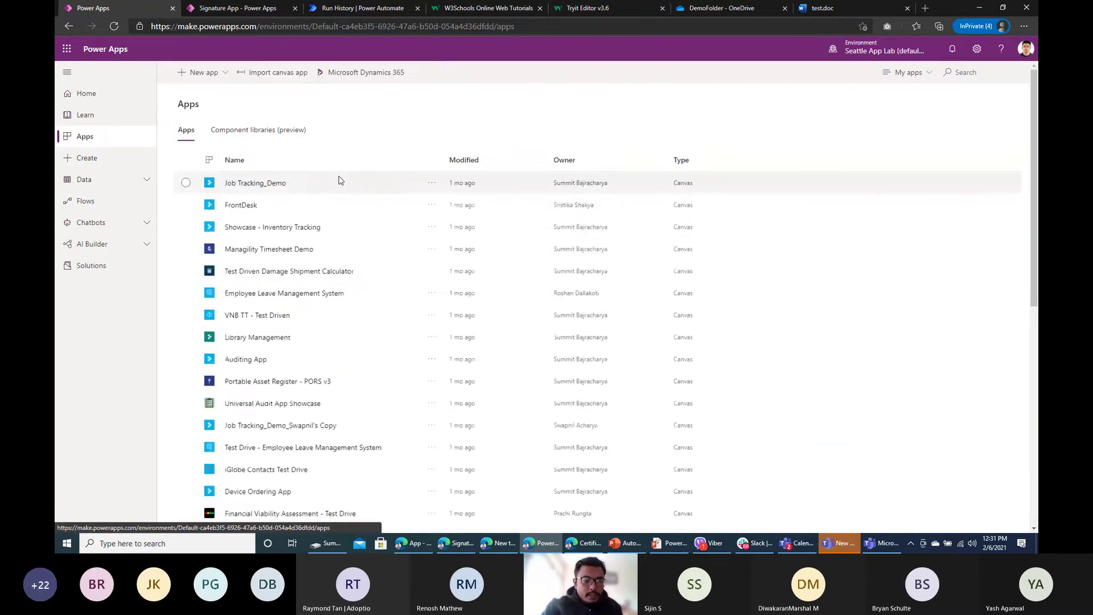
scroll(396, 173, "down", 6)
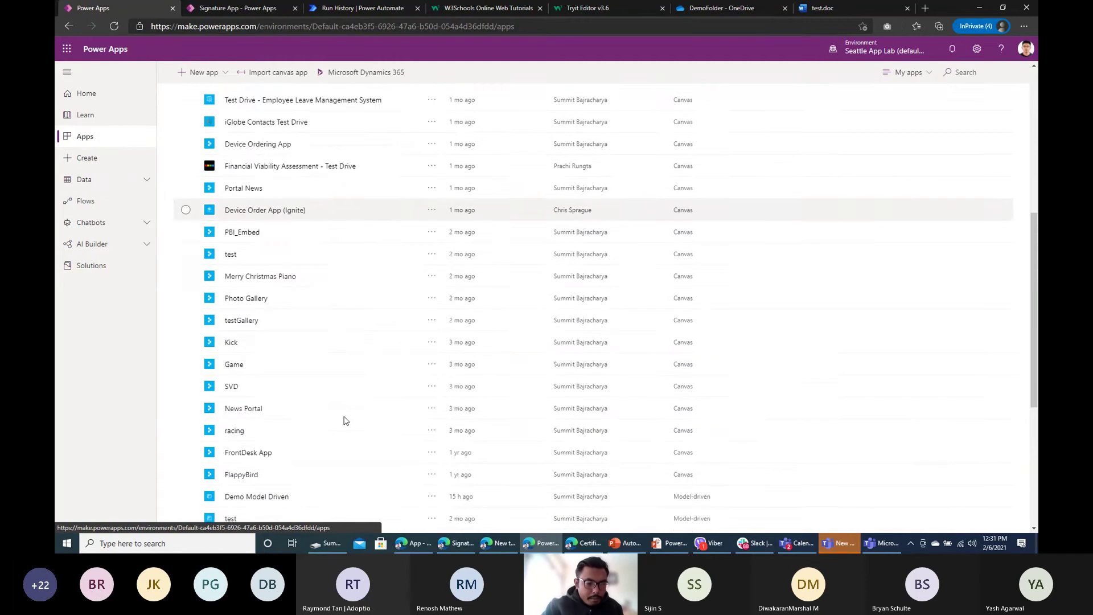
scroll(319, 375, "down", 1)
left_click(432, 421)
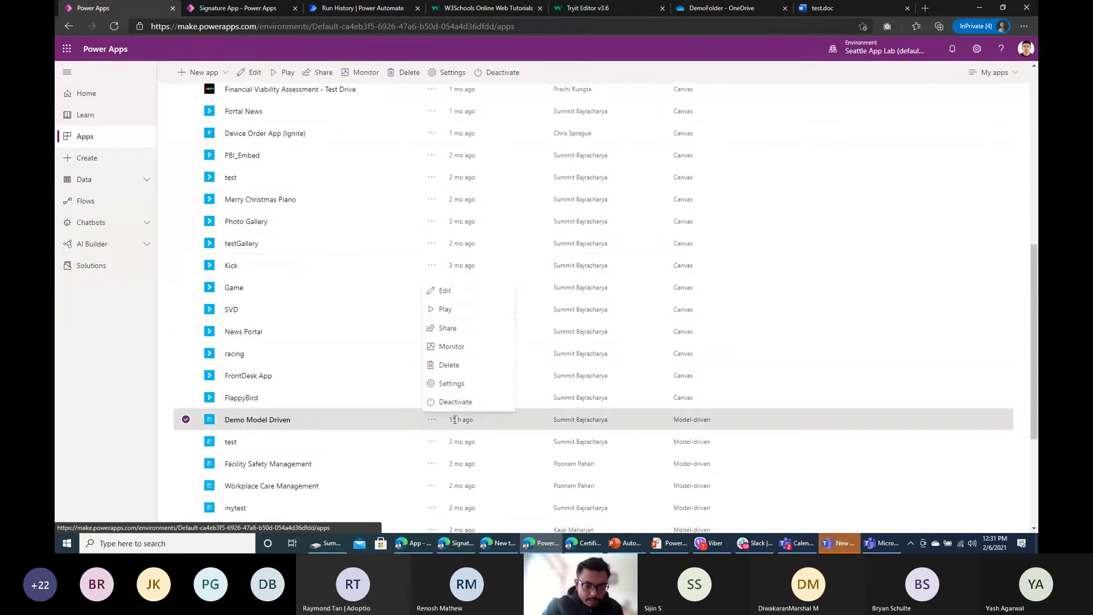
left_click(459, 293)
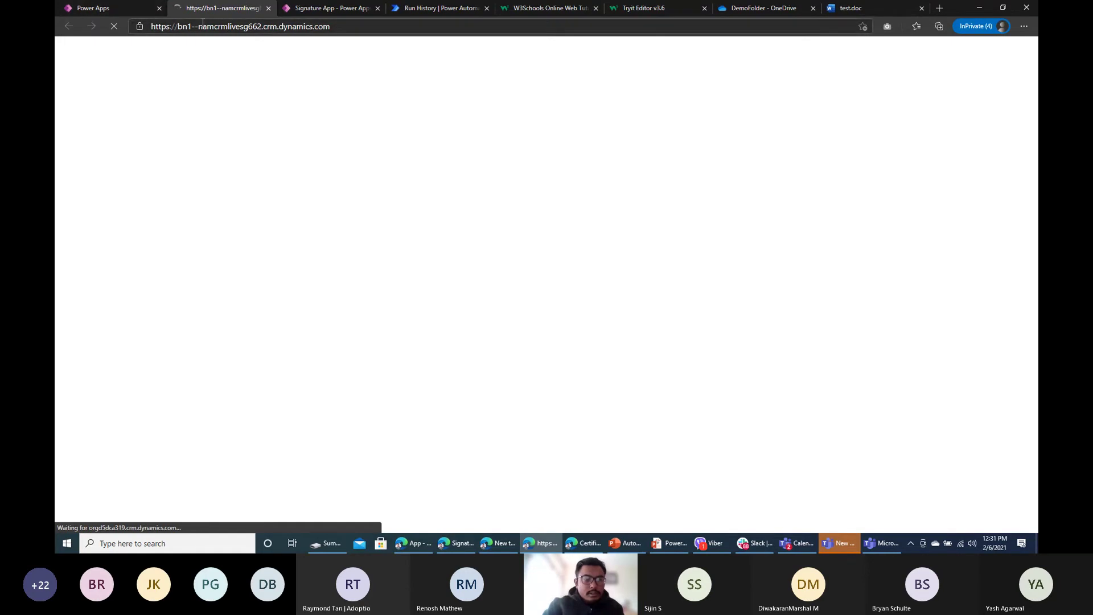
Step: Dismiss the model-driven editing notice and view the flow's successful run history
left_click(291, 10)
left_click(223, 8)
left_click(110, 9)
left_click(614, 316)
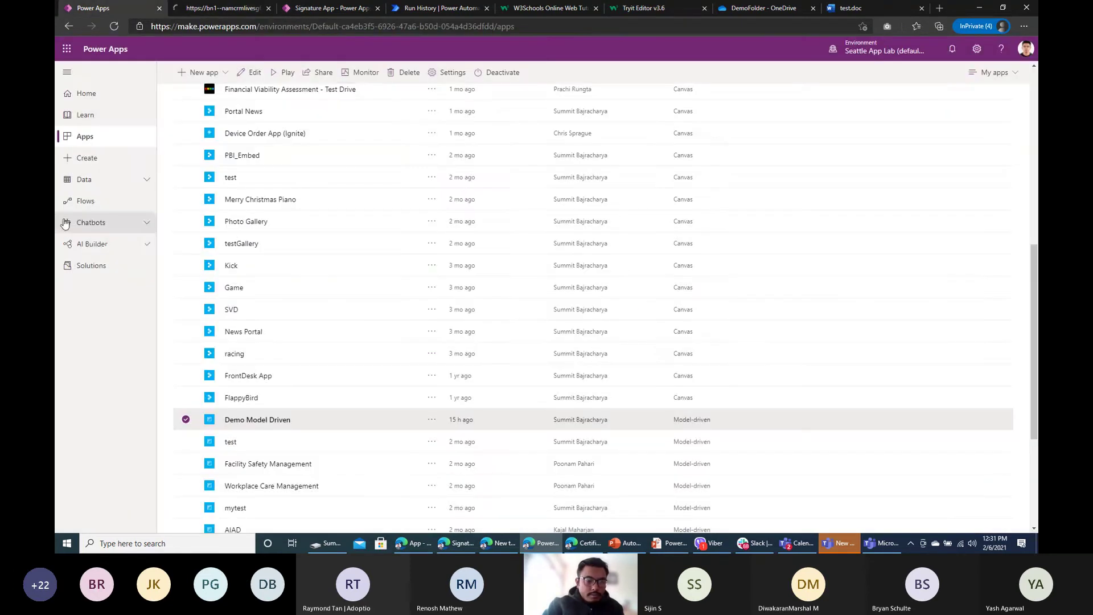
left_click(476, 9)
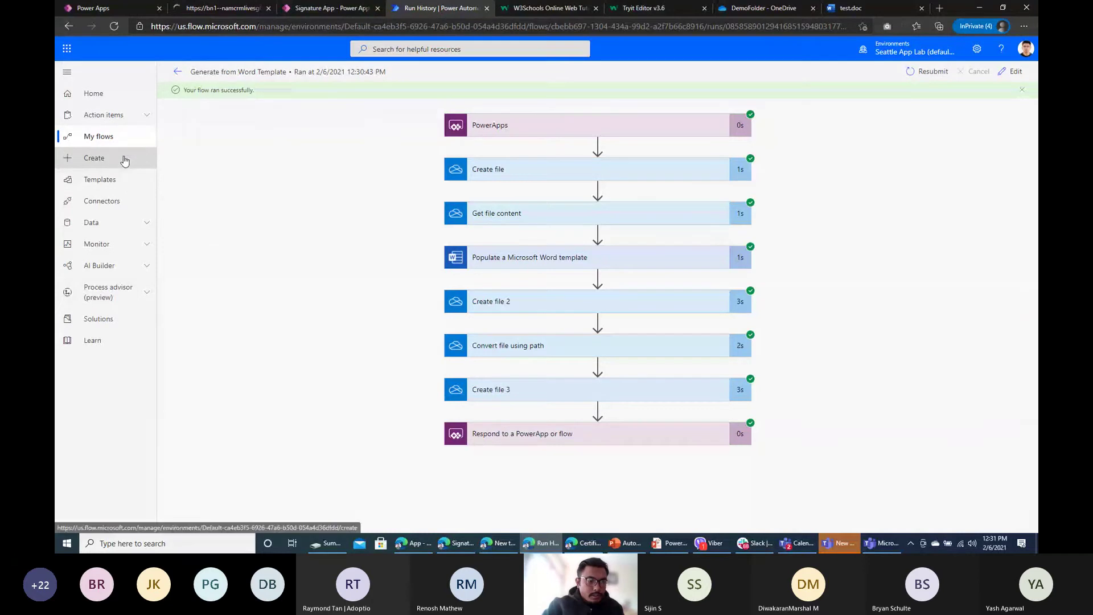
Step: Create a blank automated cloud flow named 'Generate PDF from records'
left_click(117, 160)
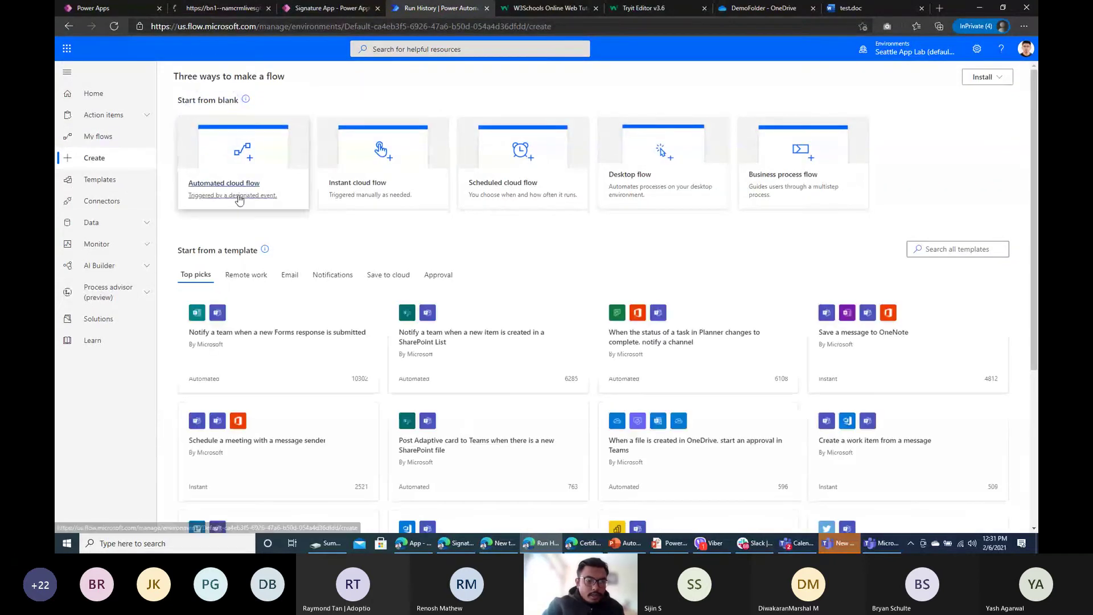
left_click(237, 176)
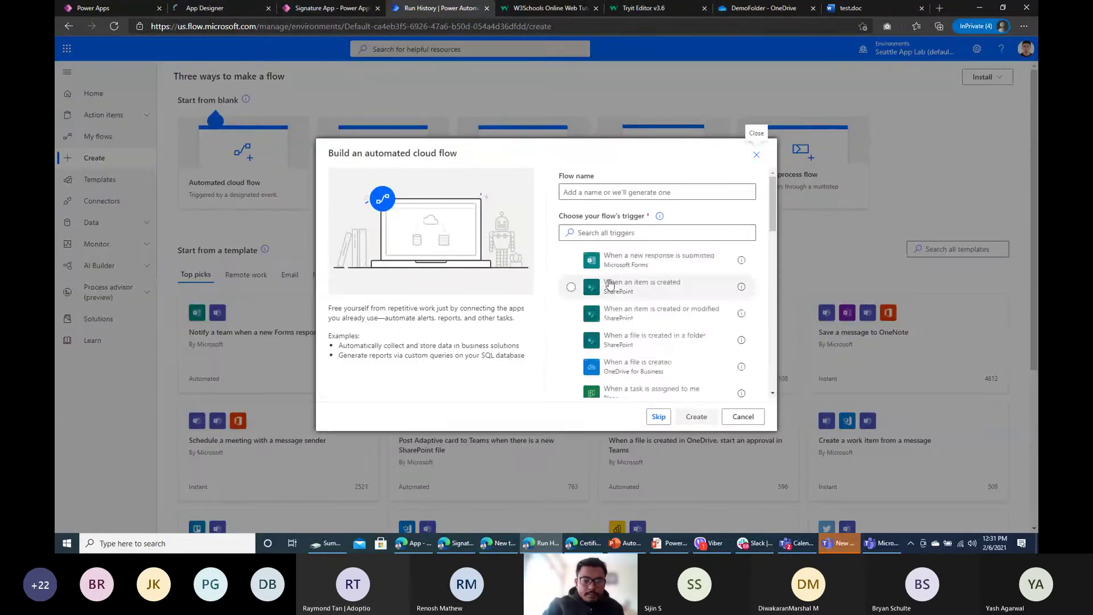
left_click(659, 418)
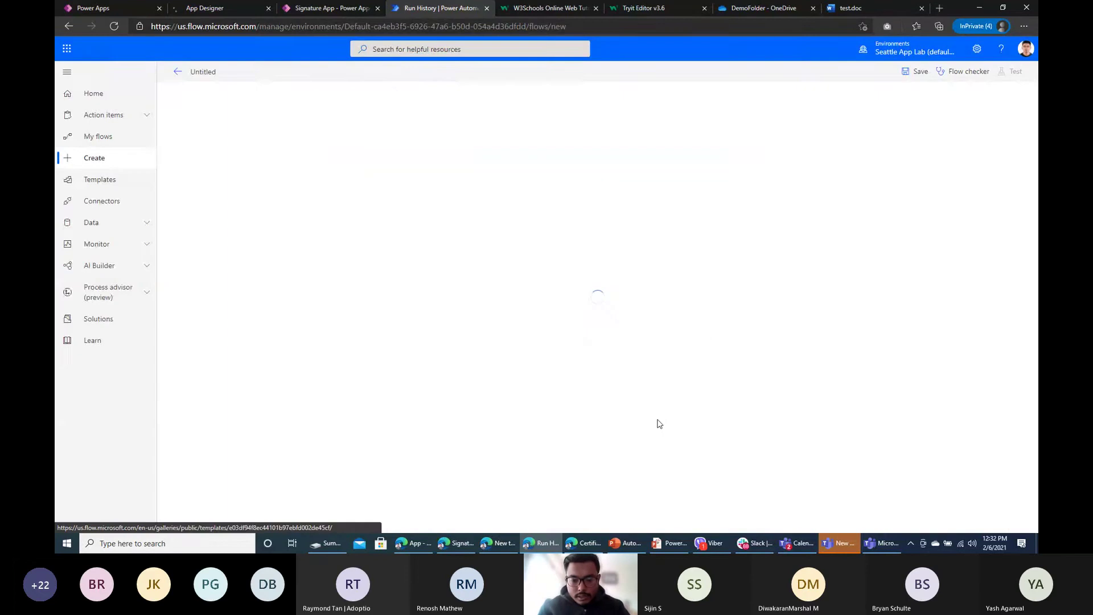
left_click(206, 75)
type("Genereate")
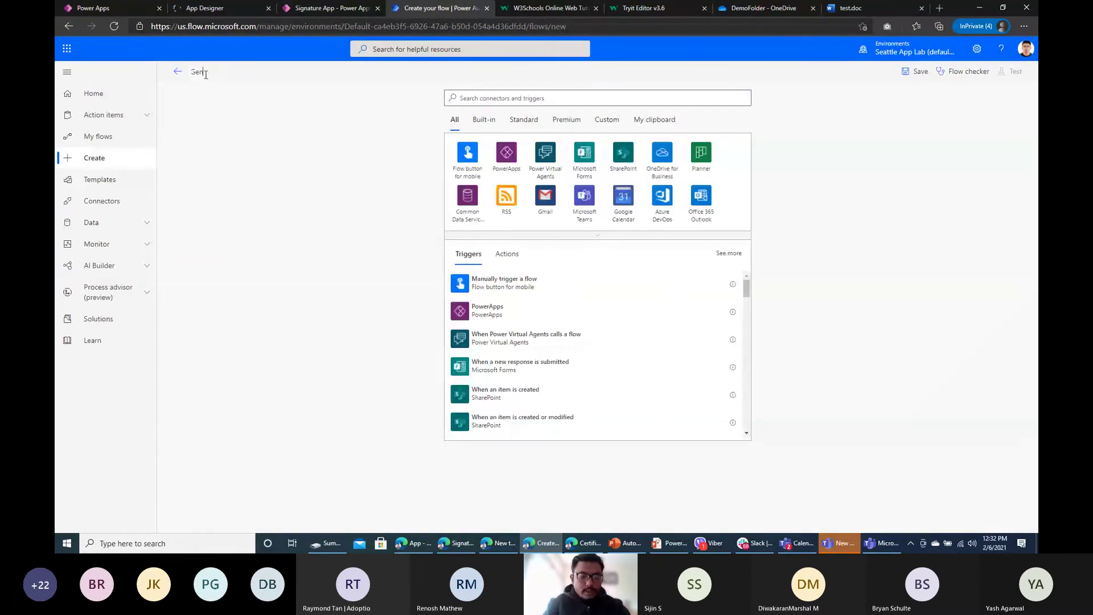
key("BackSpace")
key("BackSpace")
key("BackSpace")
key("BackSpace")
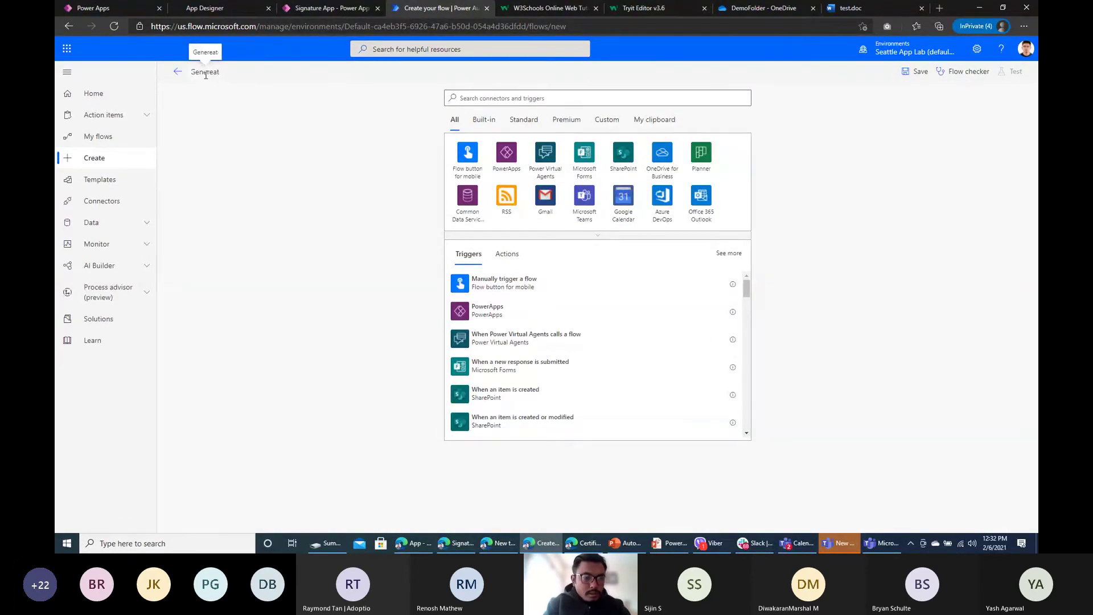
type("ate PDF from records")
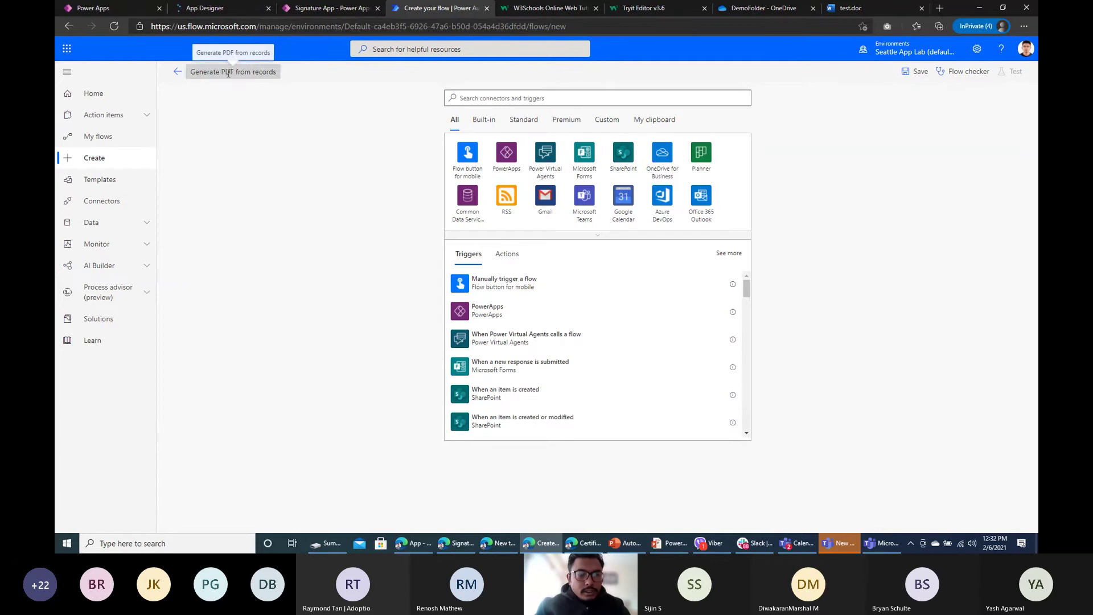
Step: Use 'When a record is selected' as the flow's trigger
left_click_drag(439, 8, 241, 13)
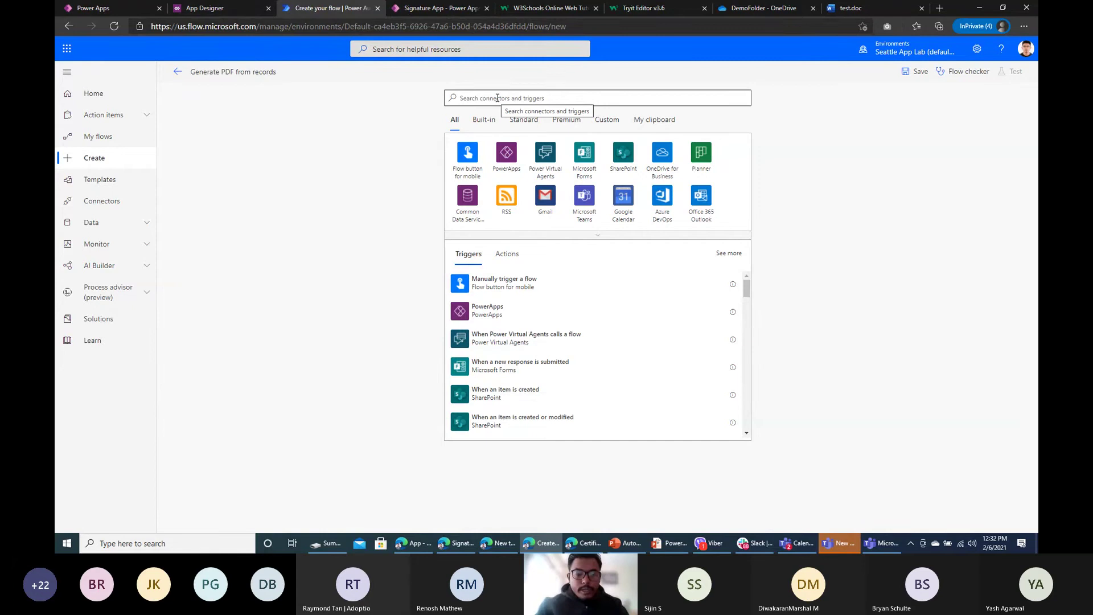
left_click(497, 98)
type("r")
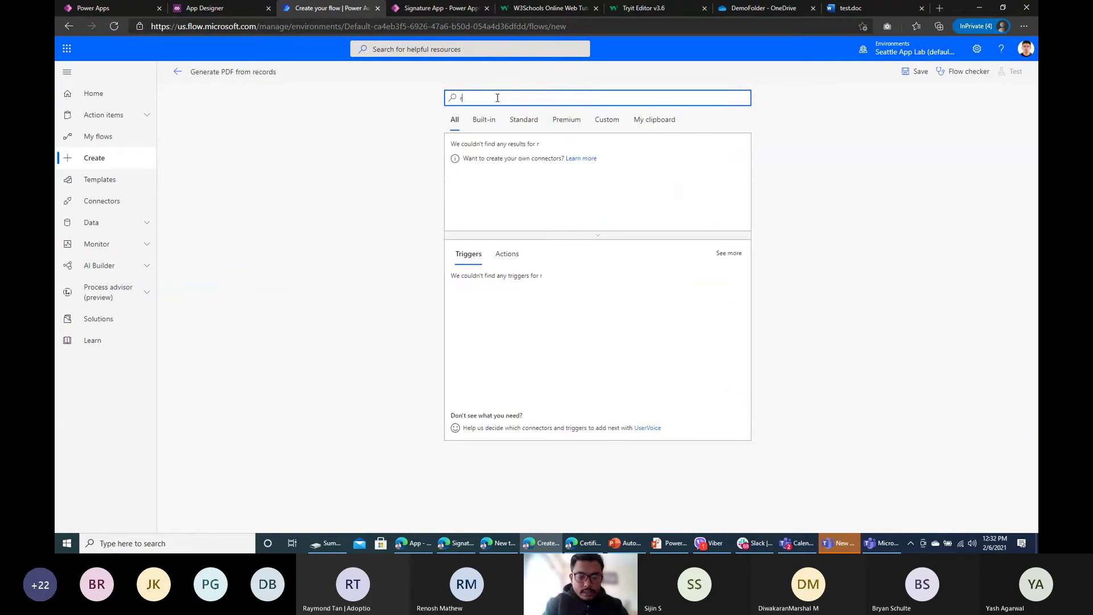
key("BackSpace")
key("BackSpace")
type("select")
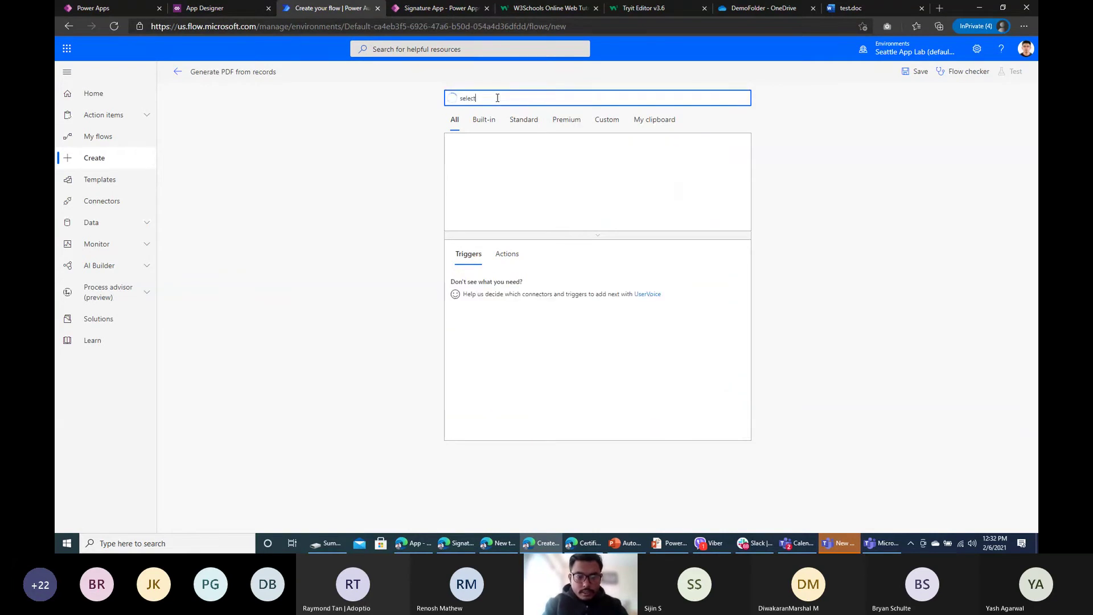
type("ed")
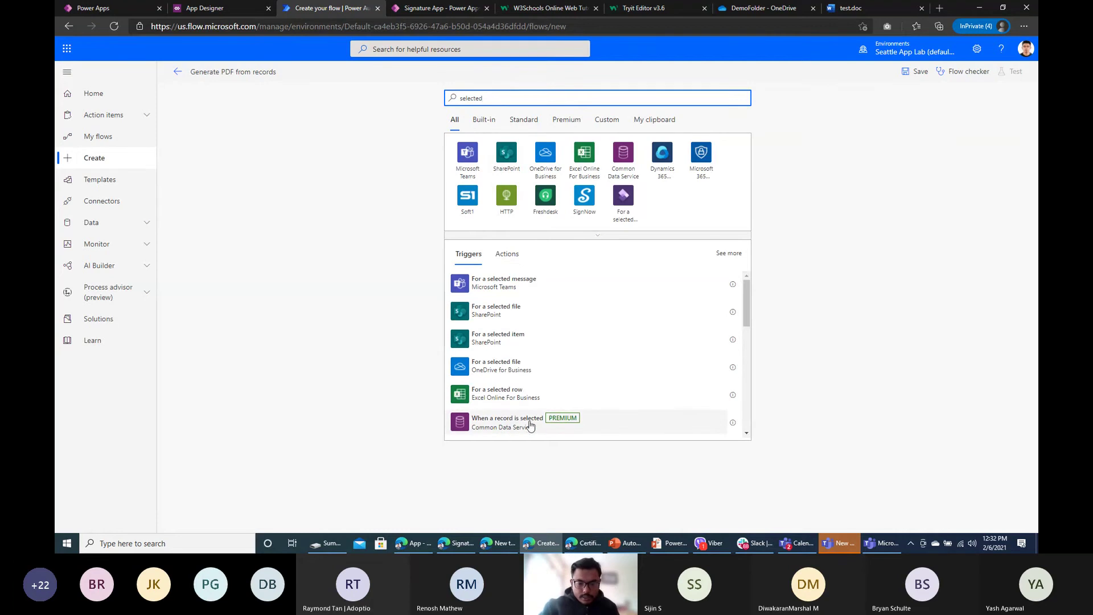
left_click(525, 430)
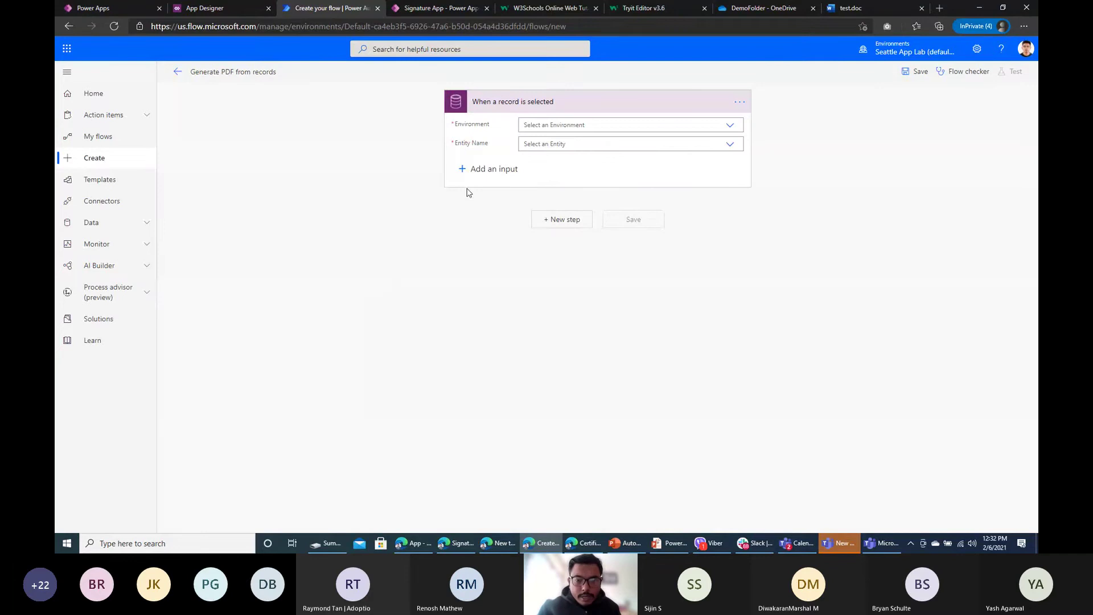
Step: Point the trigger at the Contacts entity in the Default environment
left_click(731, 127)
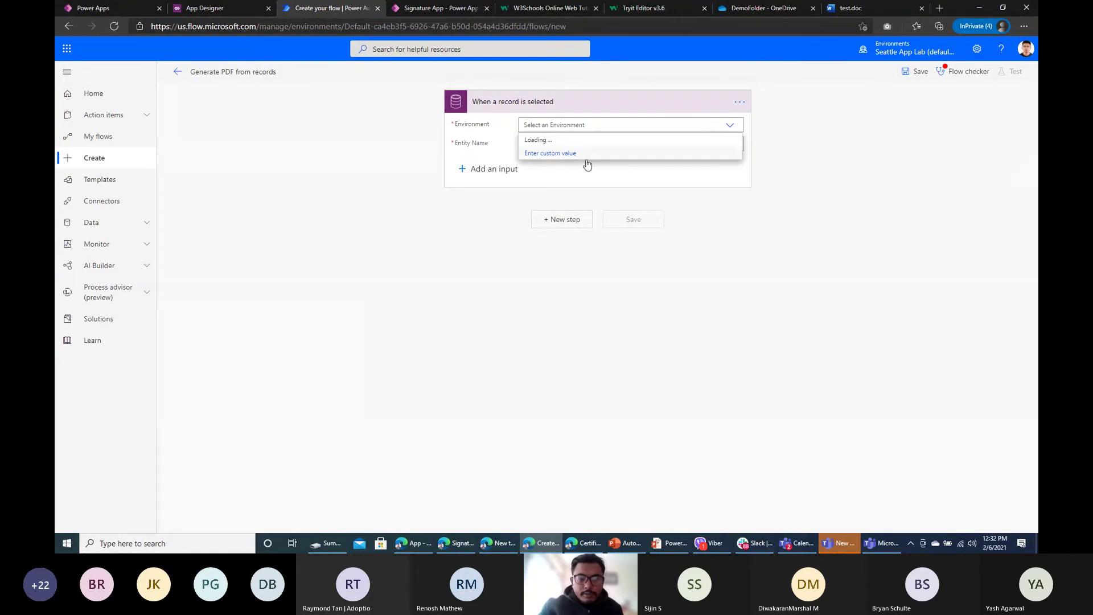
left_click(552, 147)
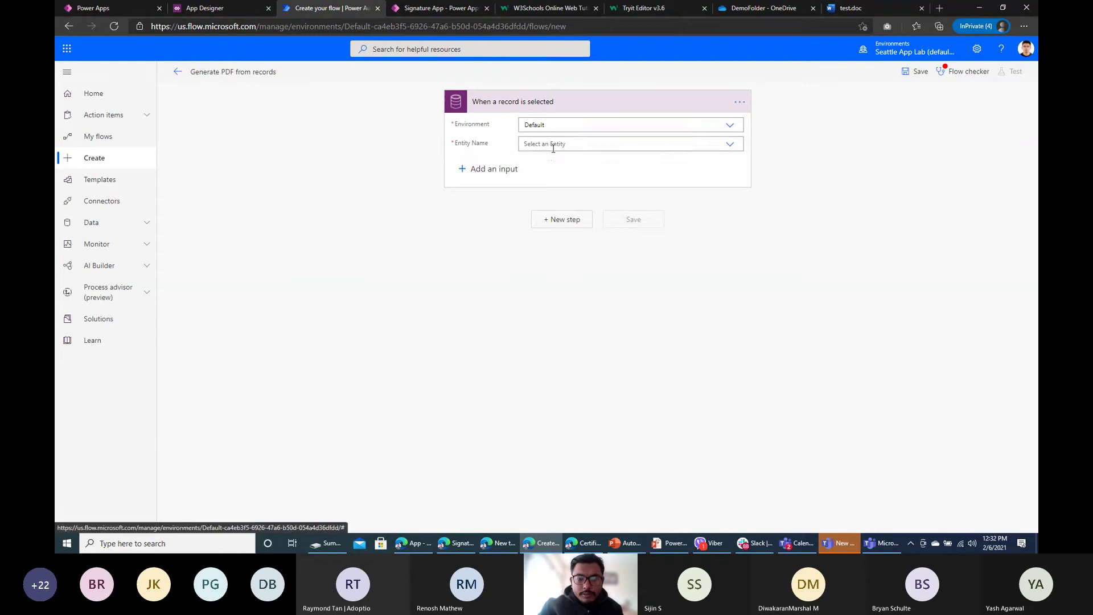
left_click(618, 146)
type("contact")
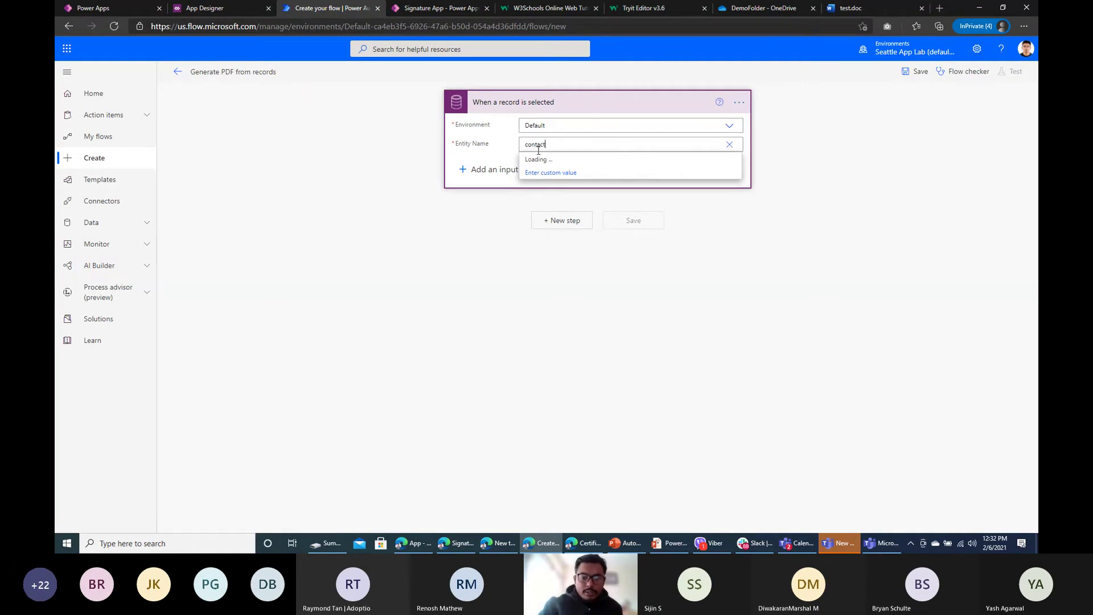
left_click(730, 144)
scroll(596, 260, "down", 5)
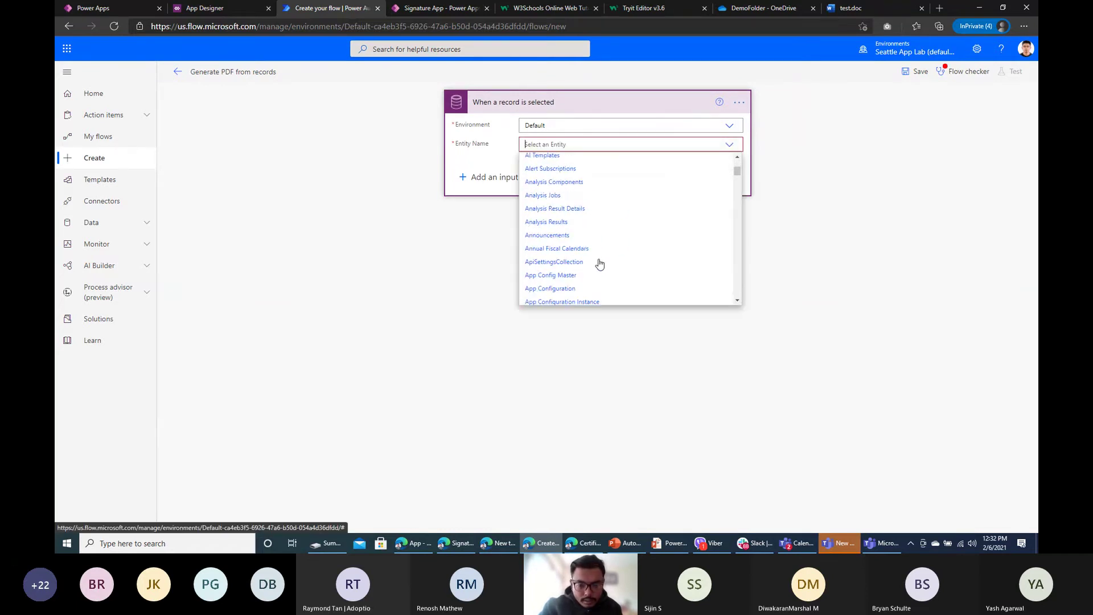
scroll(598, 265, "down", 15)
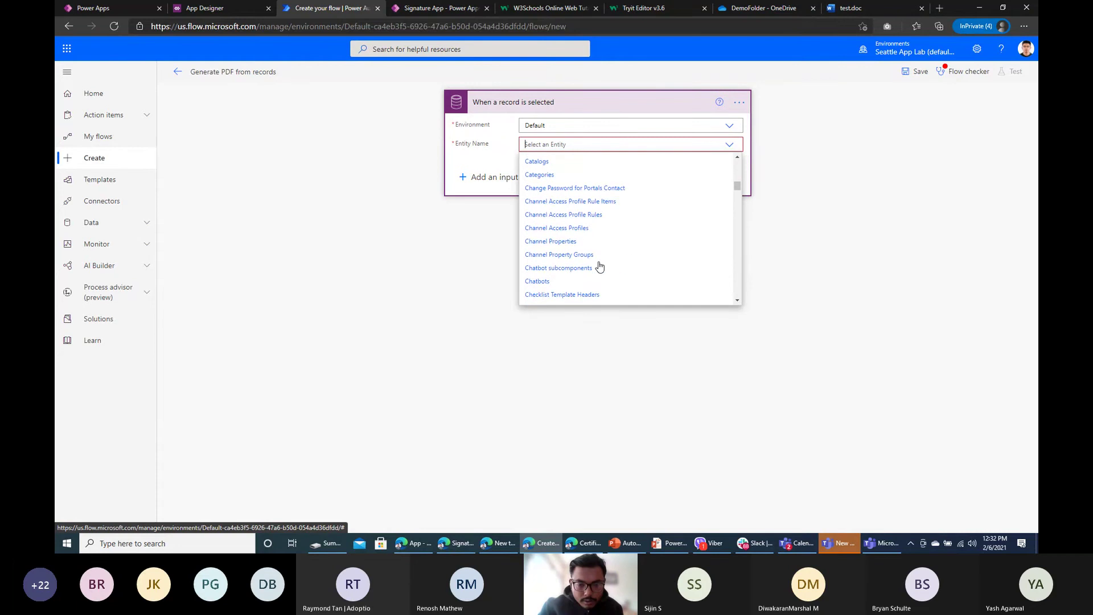
scroll(543, 292, "down", 10)
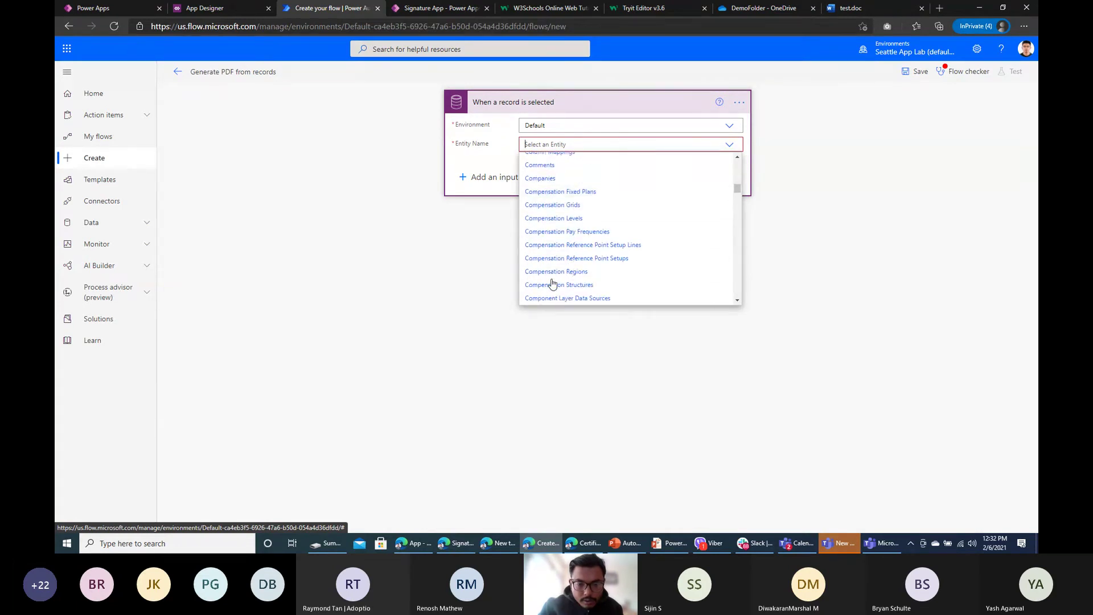
scroll(553, 286, "down", 3)
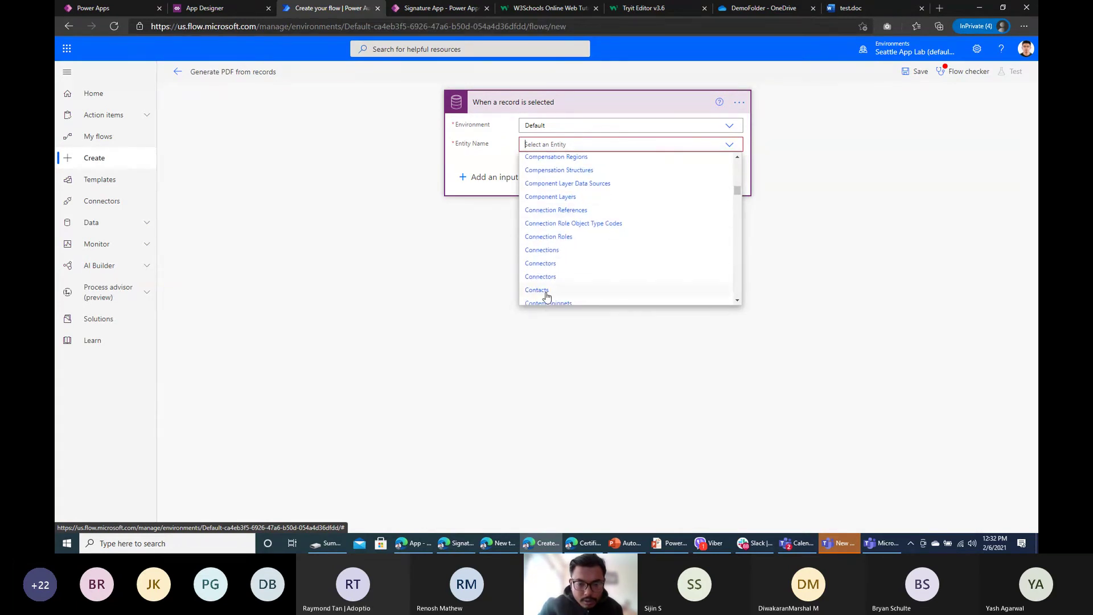
left_click(539, 291)
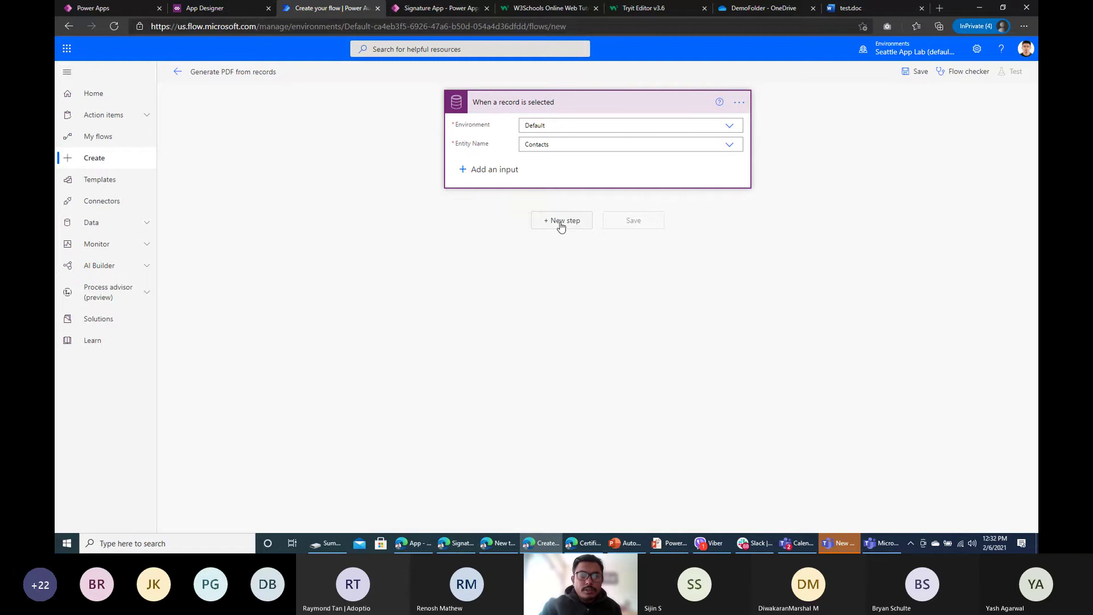
Step: Try saving the flow, add a new empty step and re-expand the trigger settings
left_click(908, 78)
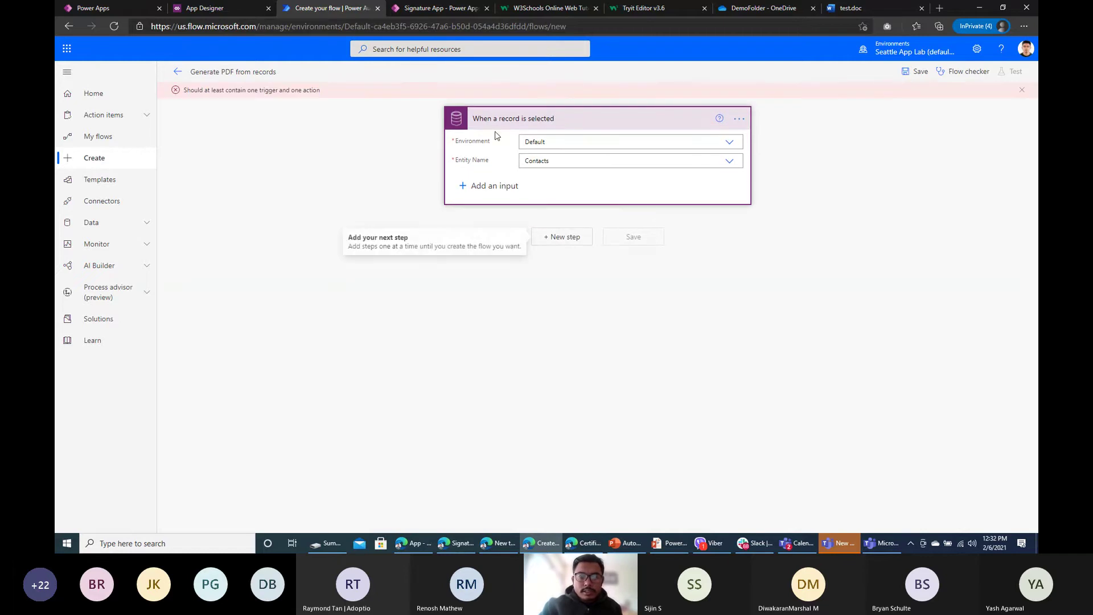
left_click(563, 236)
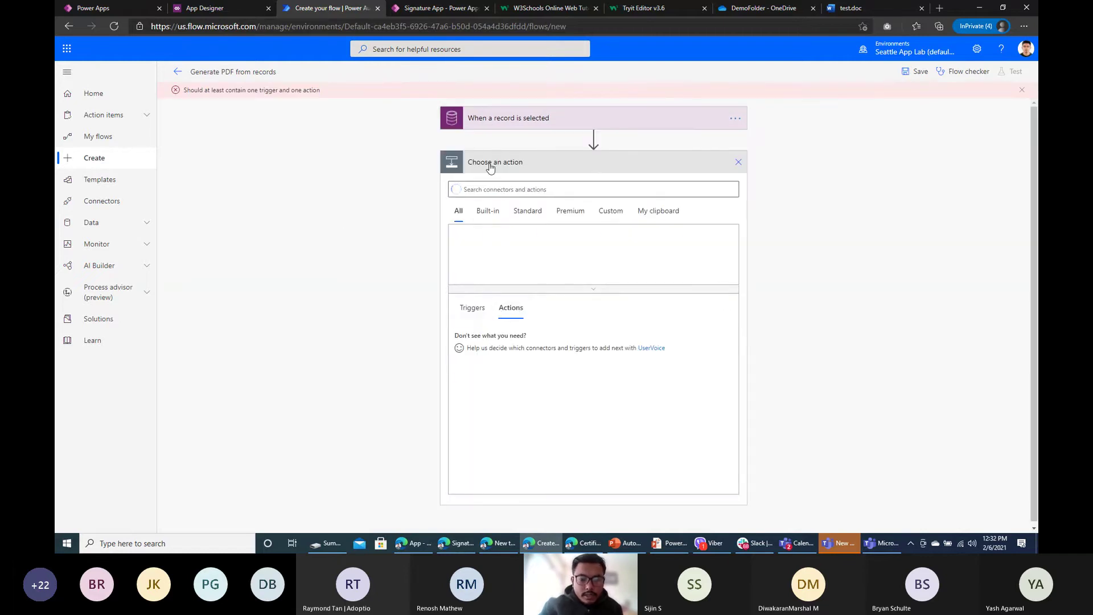
left_click(509, 119)
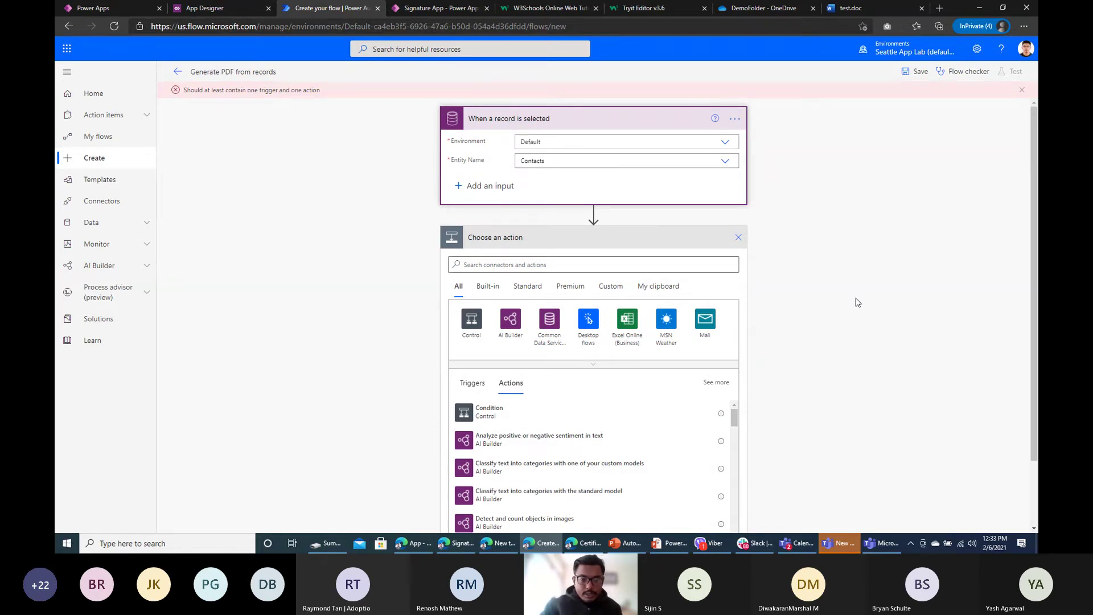
Step: Launch Demo Model Driven in a new tab and browse the maker portal's Solutions and Data
left_click(205, 8)
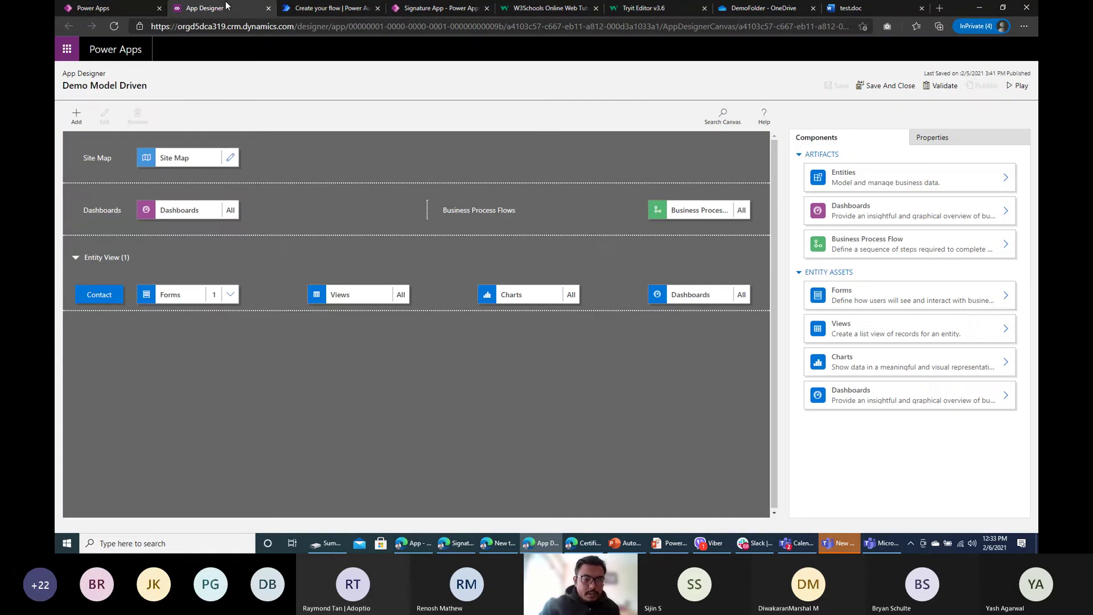
left_click(1008, 87)
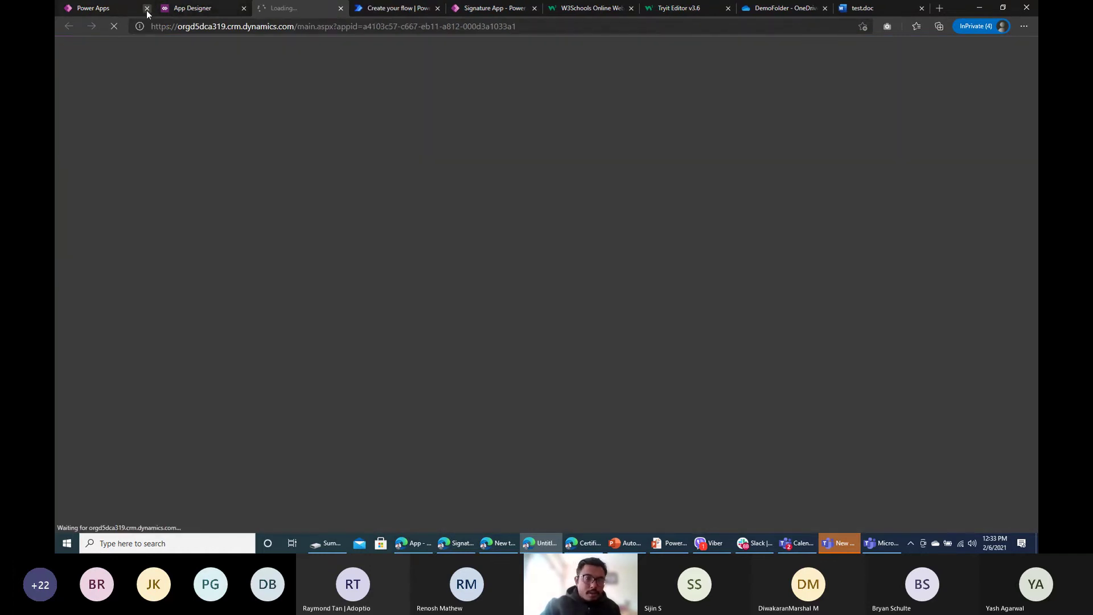
left_click(120, 9)
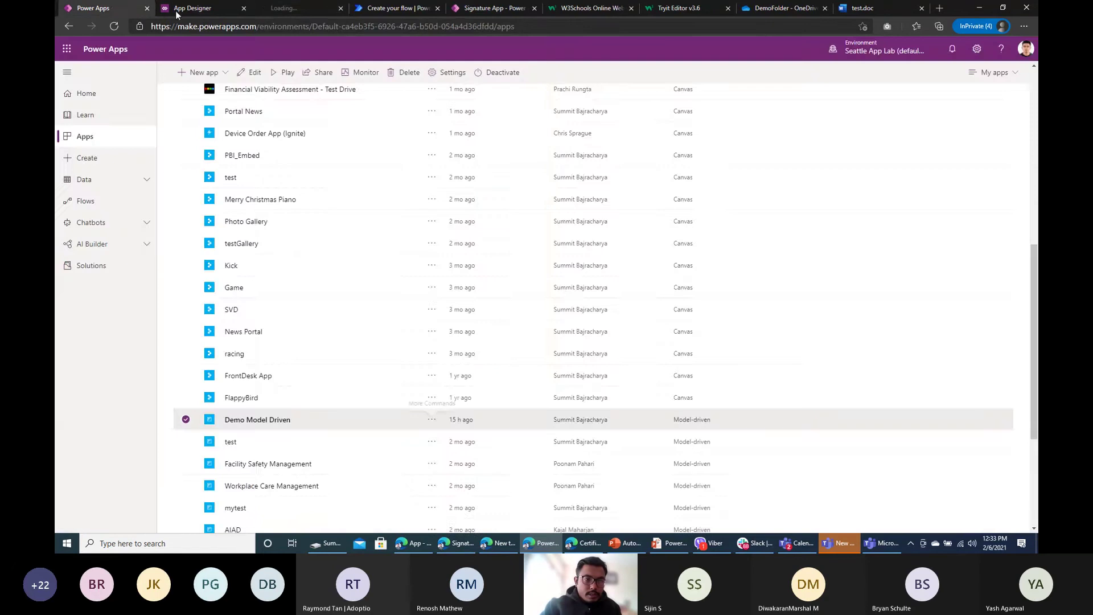
left_click(272, 9)
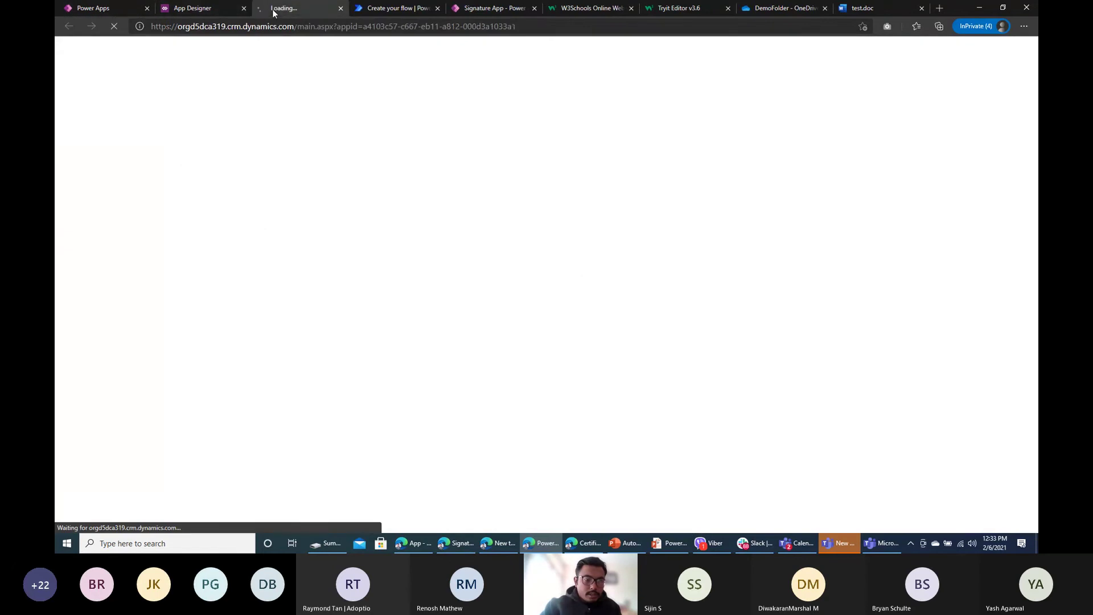
left_click(120, 10)
left_click(107, 267)
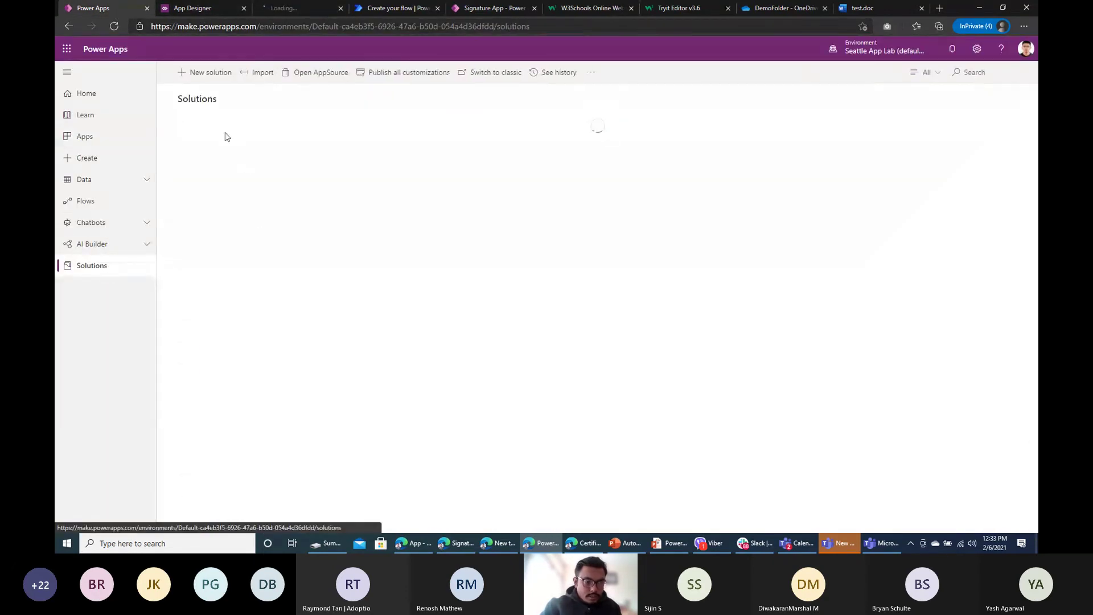
left_click(116, 184)
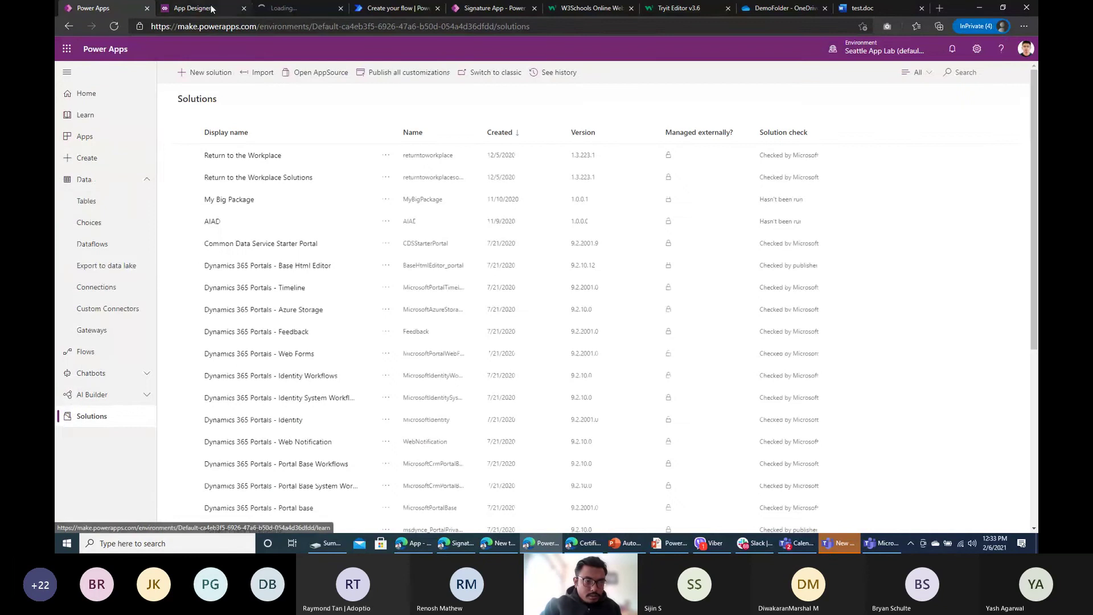
Step: Open the Contact main form in the designer, then switch to the running app
left_click(192, 8)
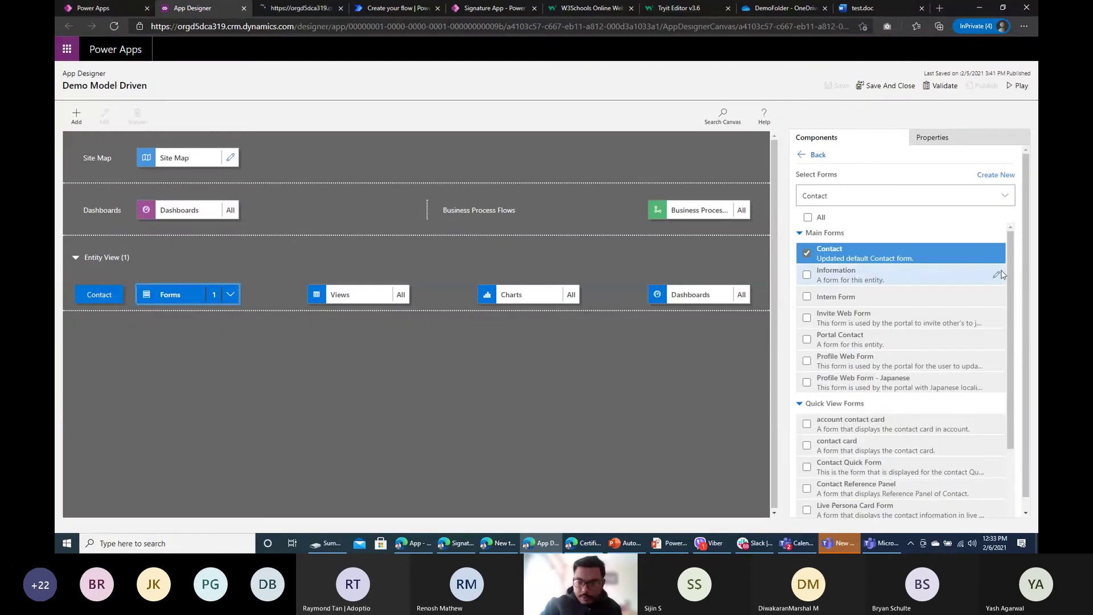
left_click(997, 255)
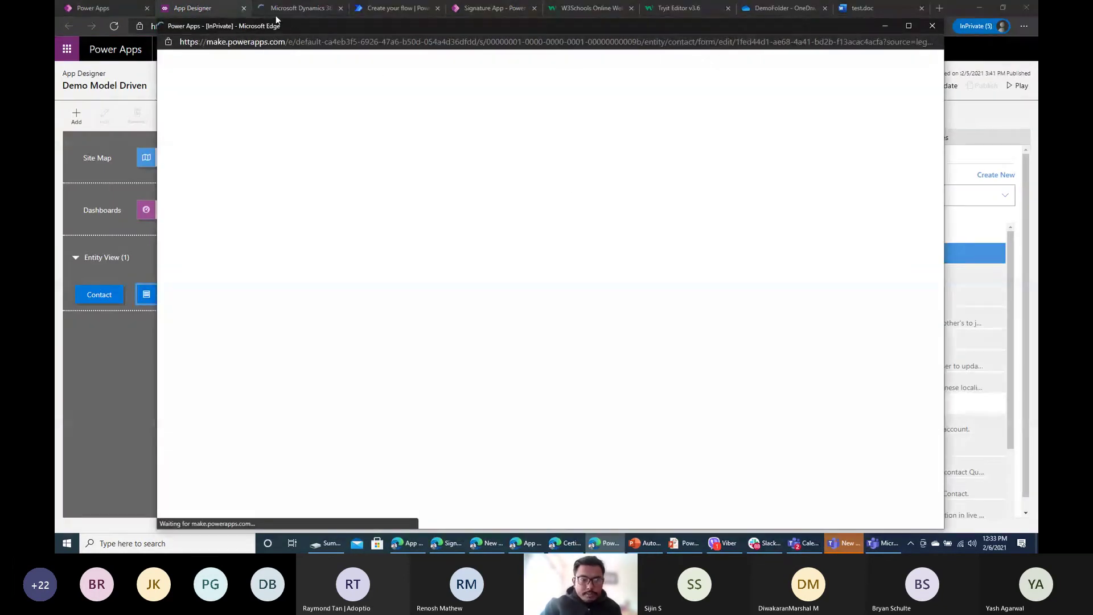
left_click(885, 27)
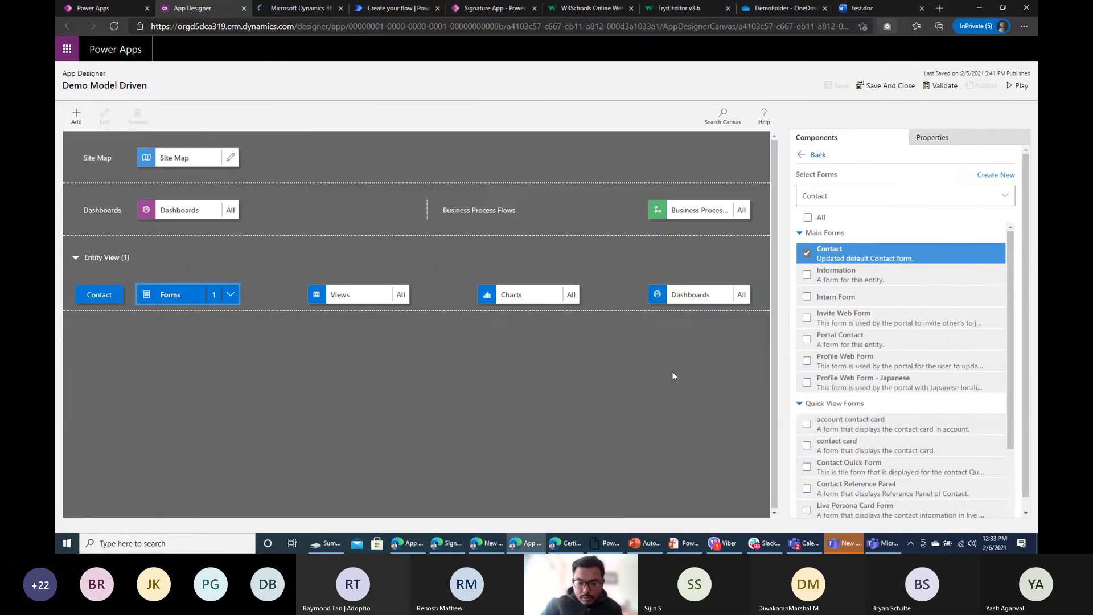
left_click(607, 543)
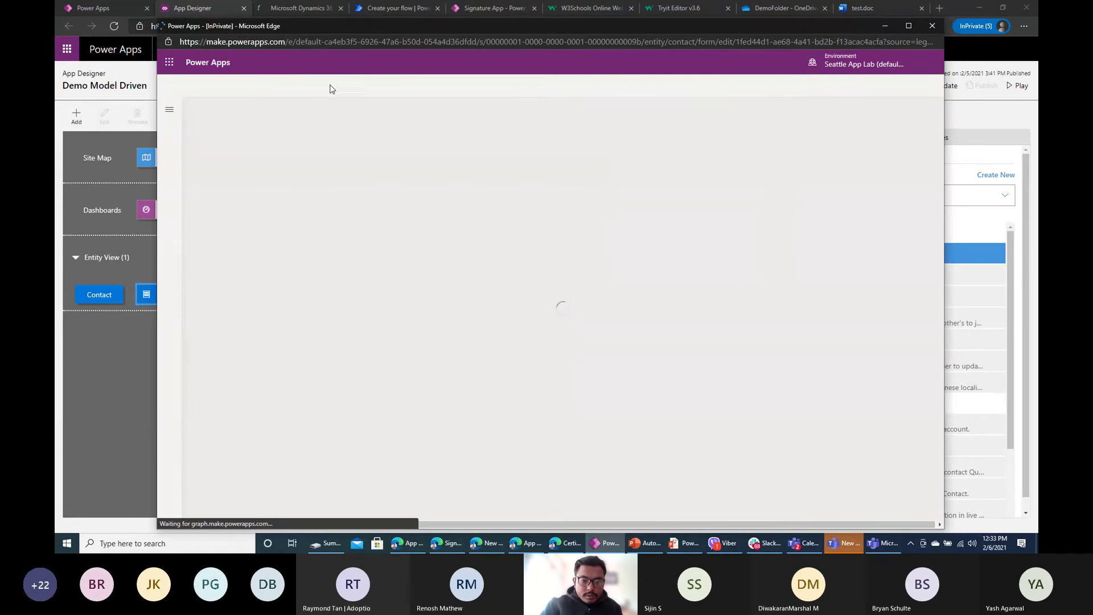
left_click(289, 7)
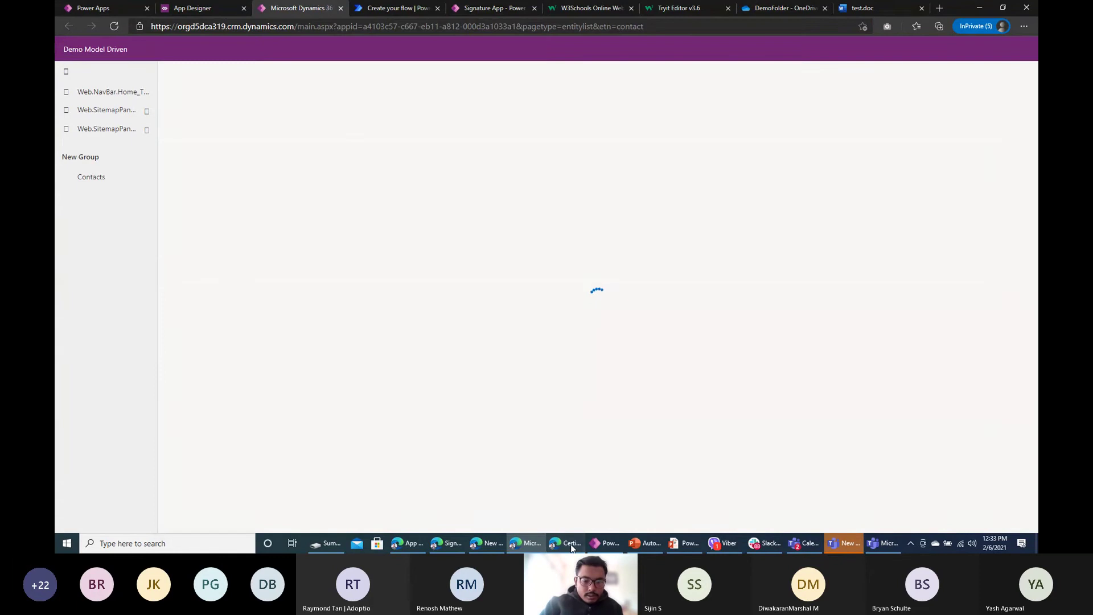
Step: Switch the Contact form editor to classic and start a new contact from My Active Contacts
left_click(604, 548)
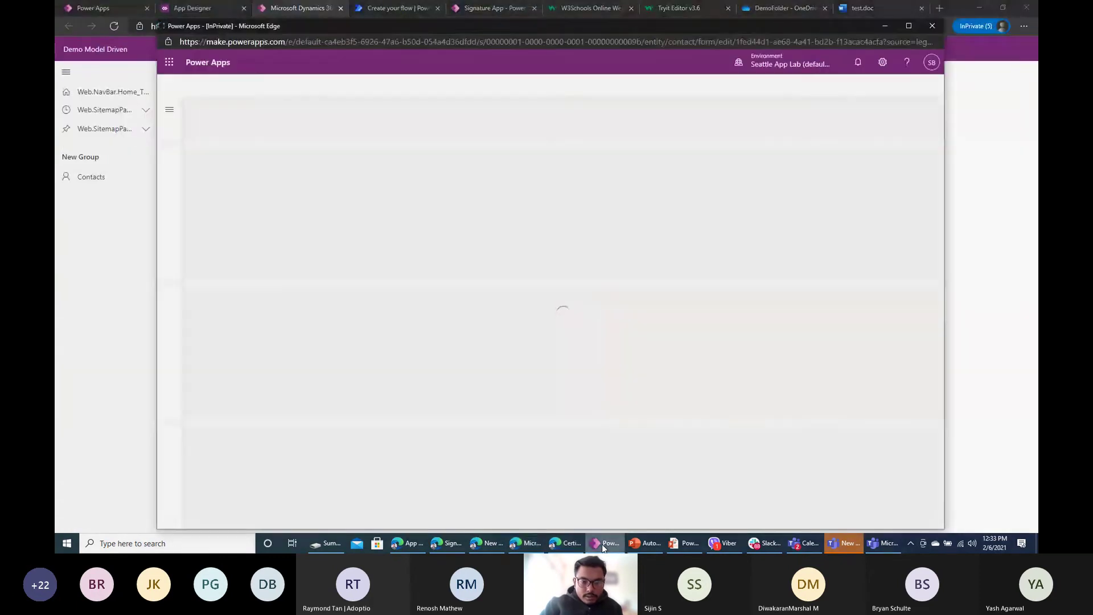
left_click(603, 545)
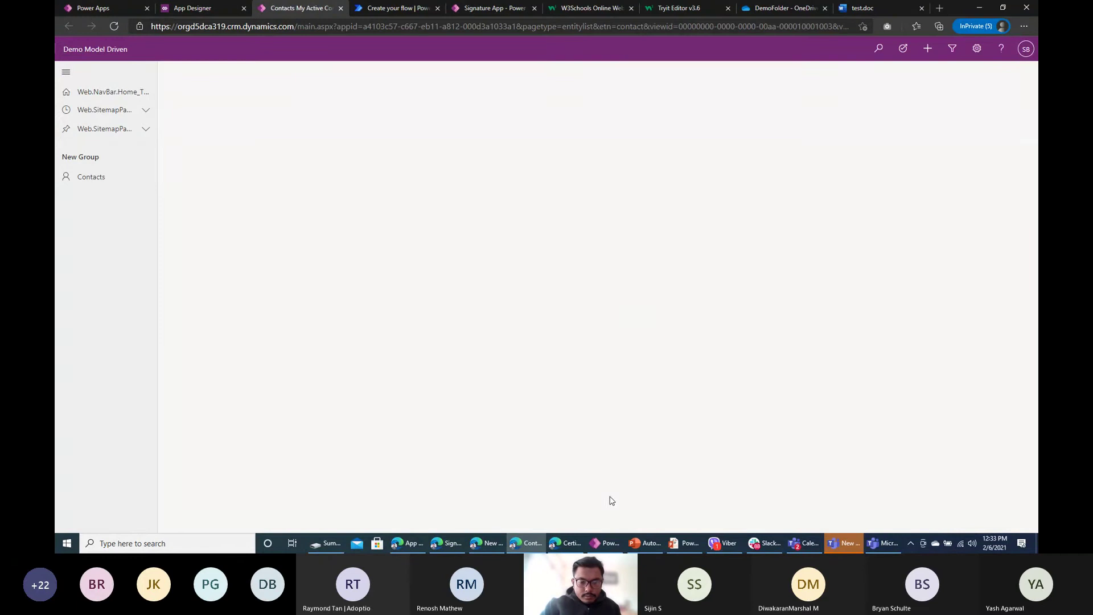
left_click(609, 547)
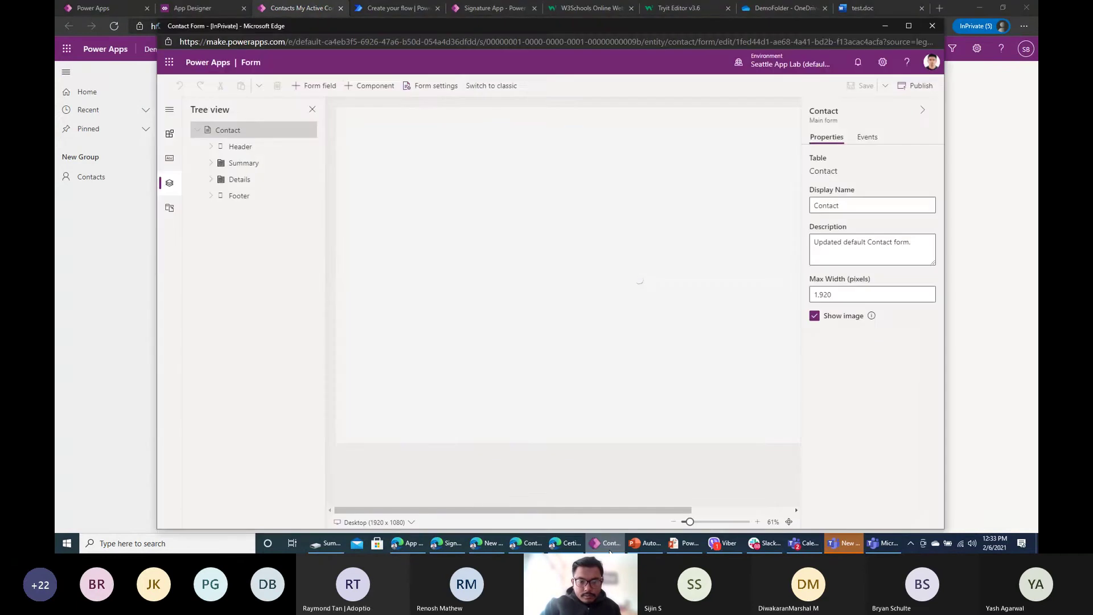
left_click(487, 90)
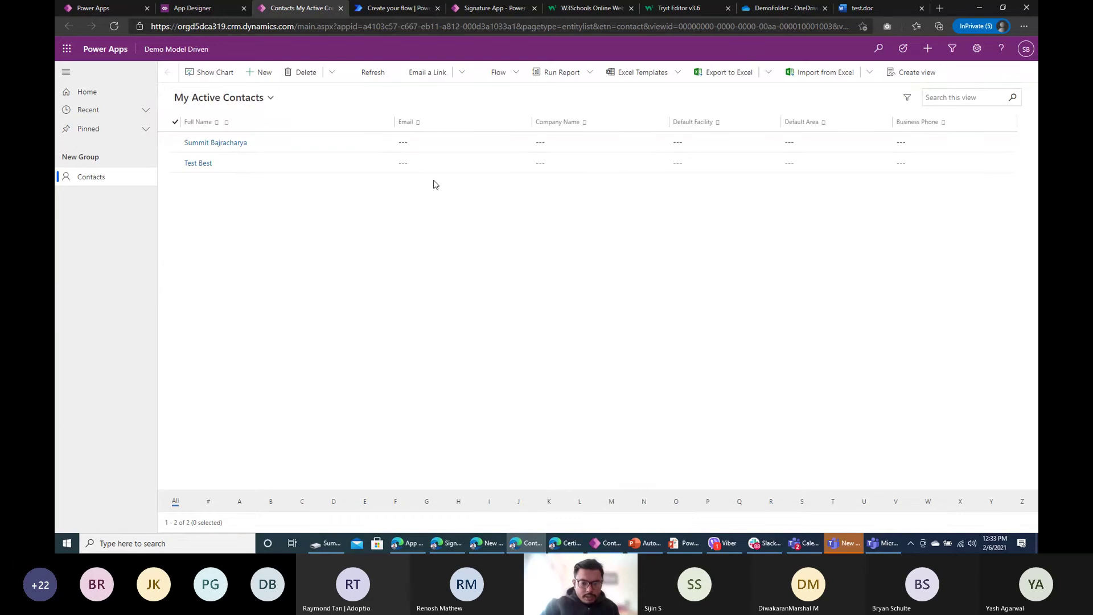
left_click(262, 72)
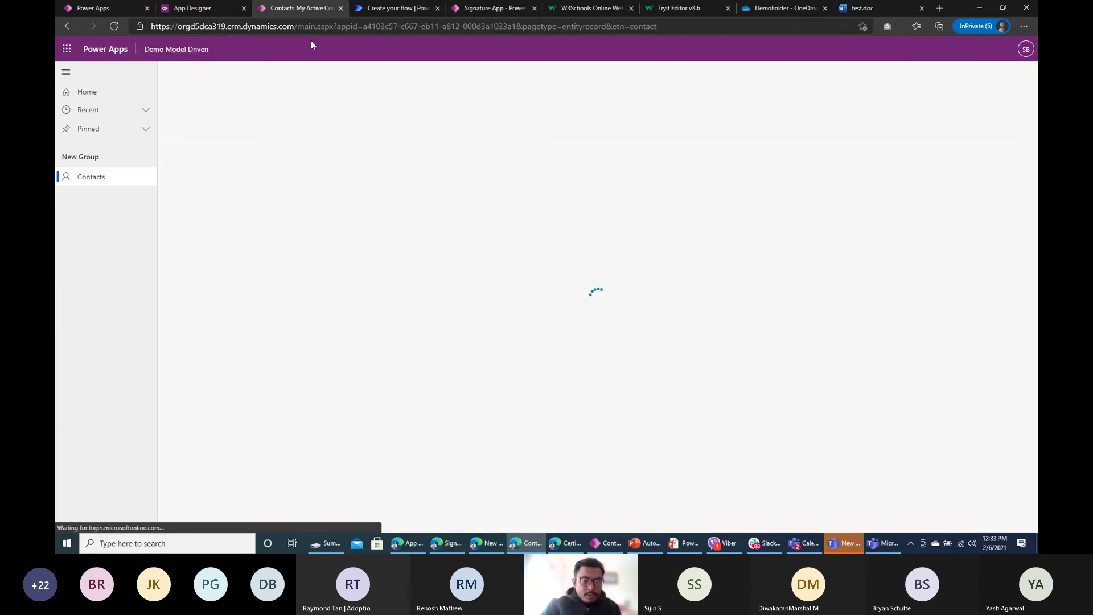
Step: Allow the blocked pop-up and return to the new contact form
left_click(598, 545)
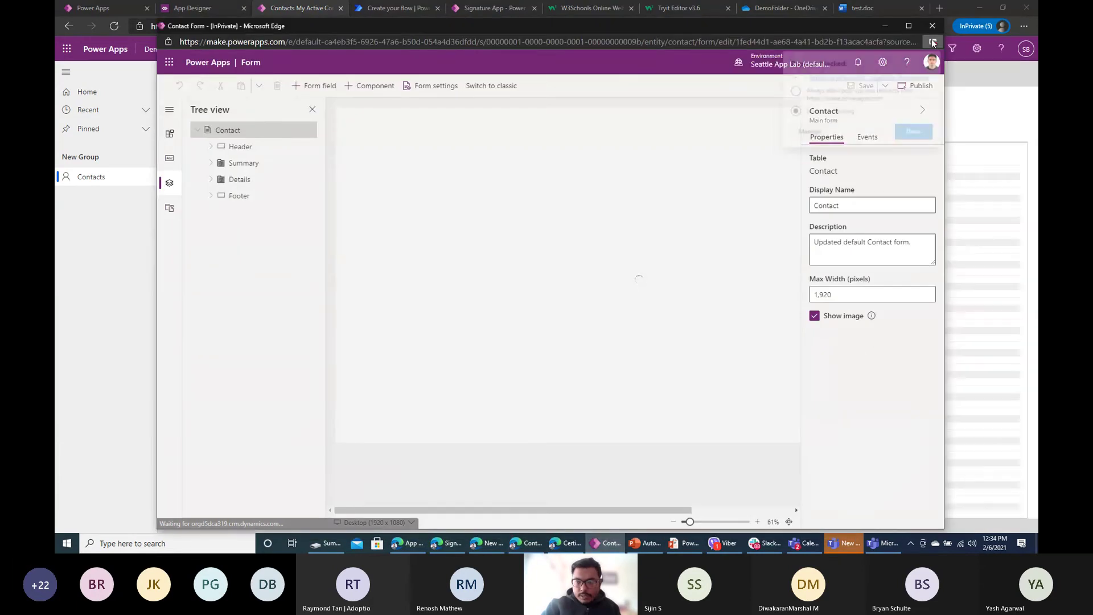
left_click(861, 74)
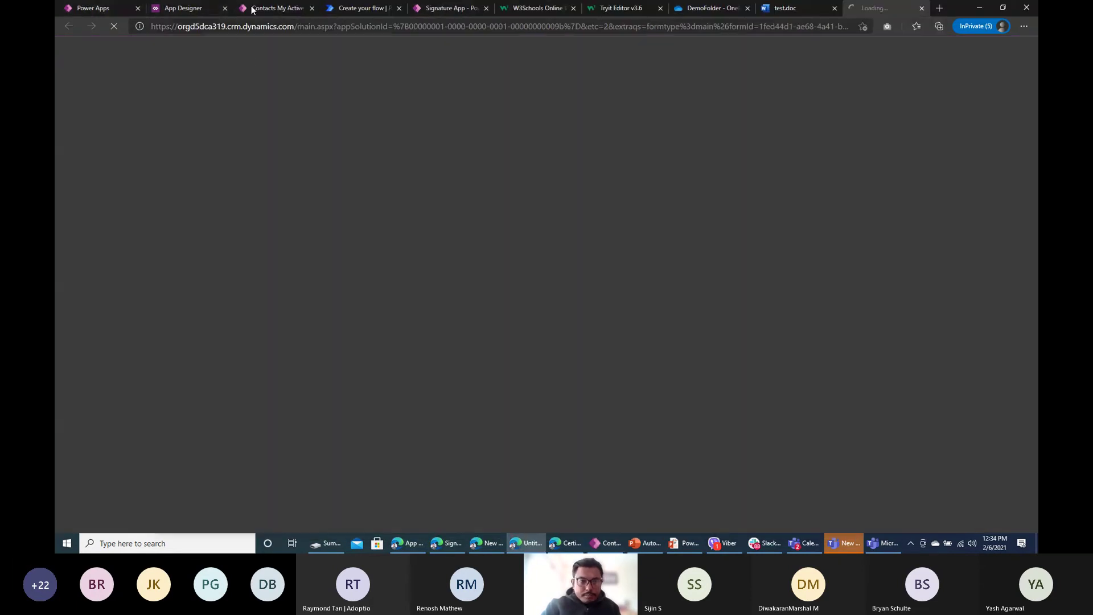
left_click(252, 10)
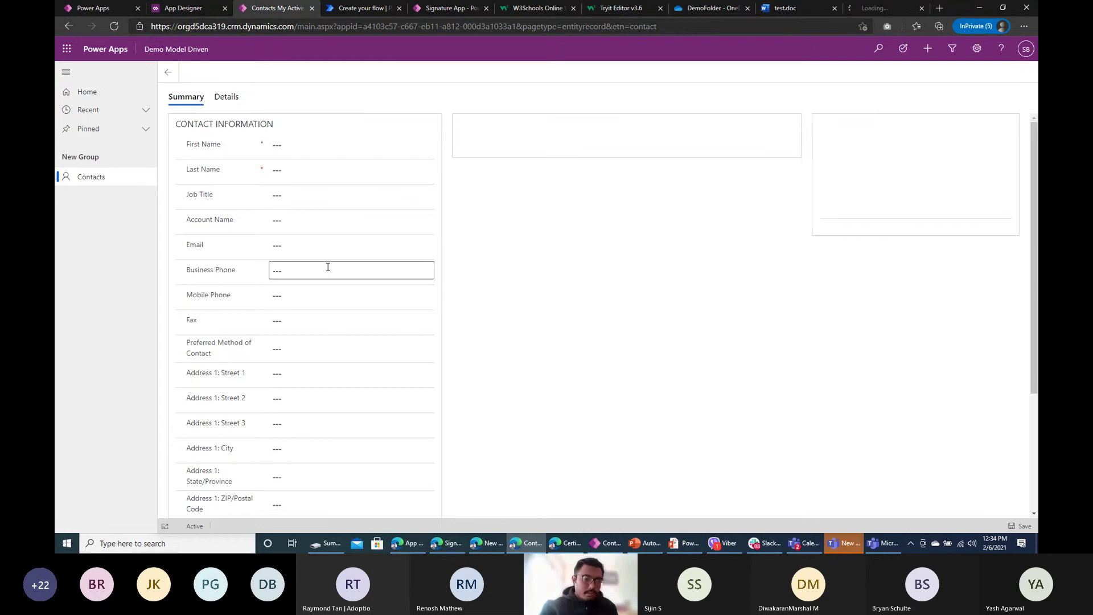
Step: Draw a signature in Signature 2, redoing it twice, and confirm it
scroll(201, 392, "down", 4)
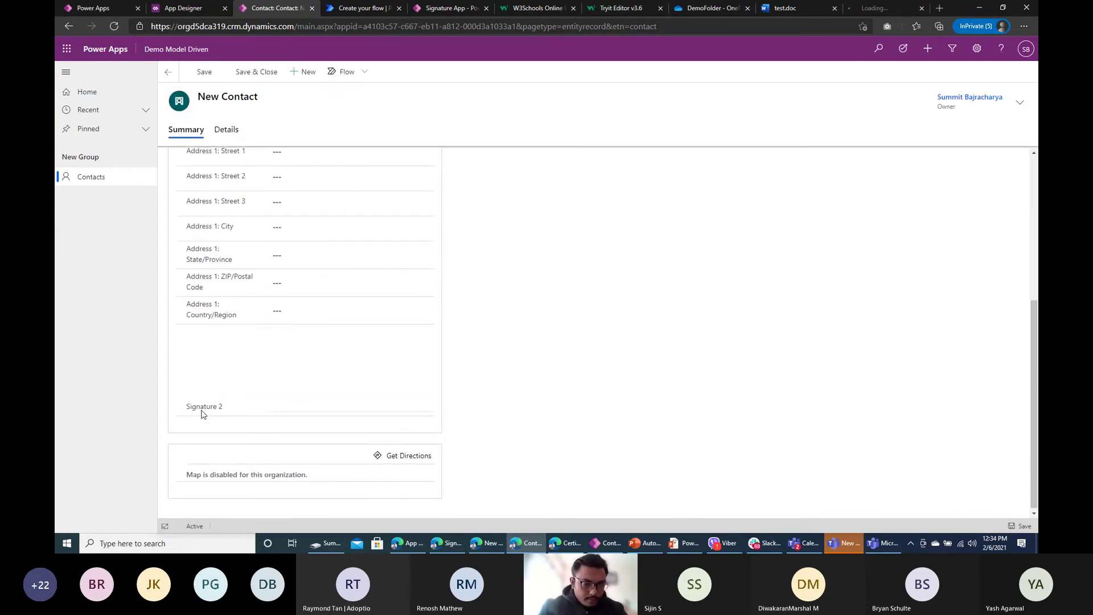
mouse_move(293, 400)
left_mouse_down()
mouse_move(291, 349)
mouse_move(394, 346)
mouse_move(428, 388)
left_mouse_up()
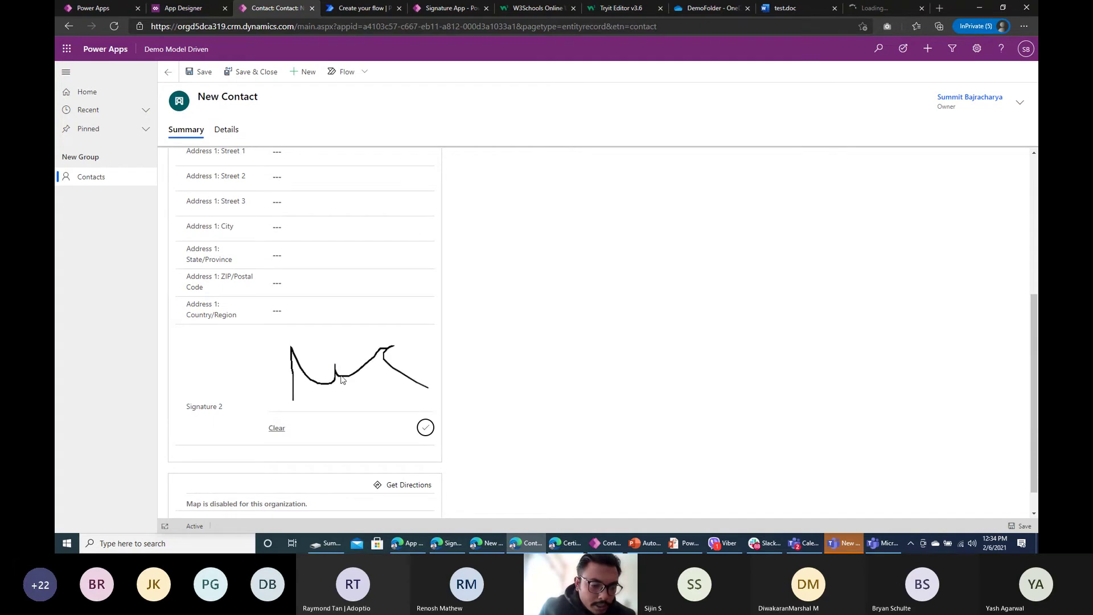
left_click(277, 428)
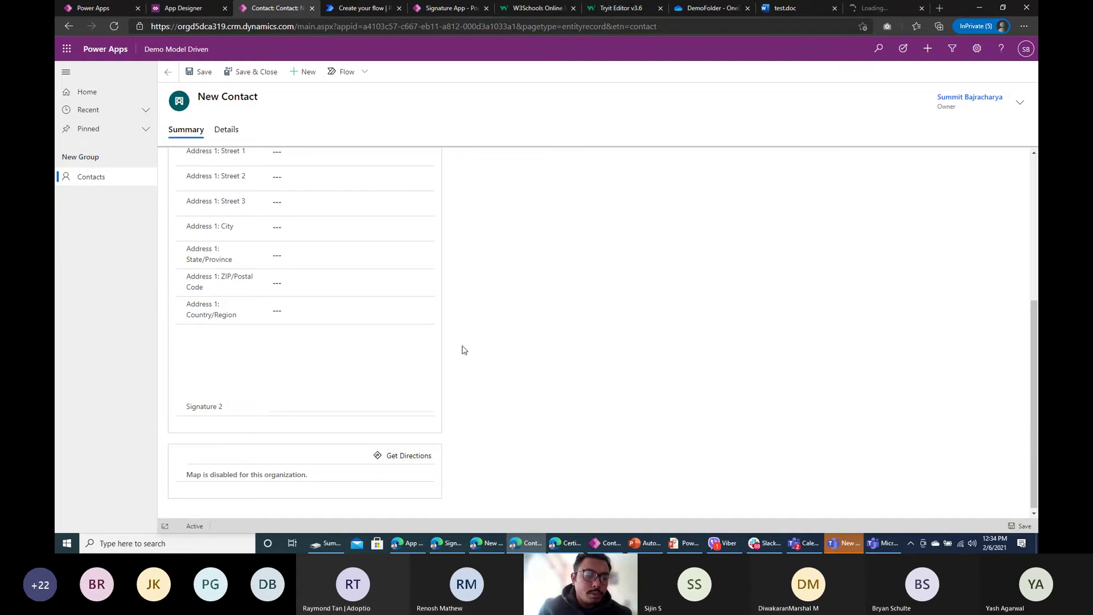
mouse_move(293, 399)
left_mouse_down()
mouse_move(291, 367)
mouse_move(360, 392)
mouse_move(434, 351)
left_mouse_up()
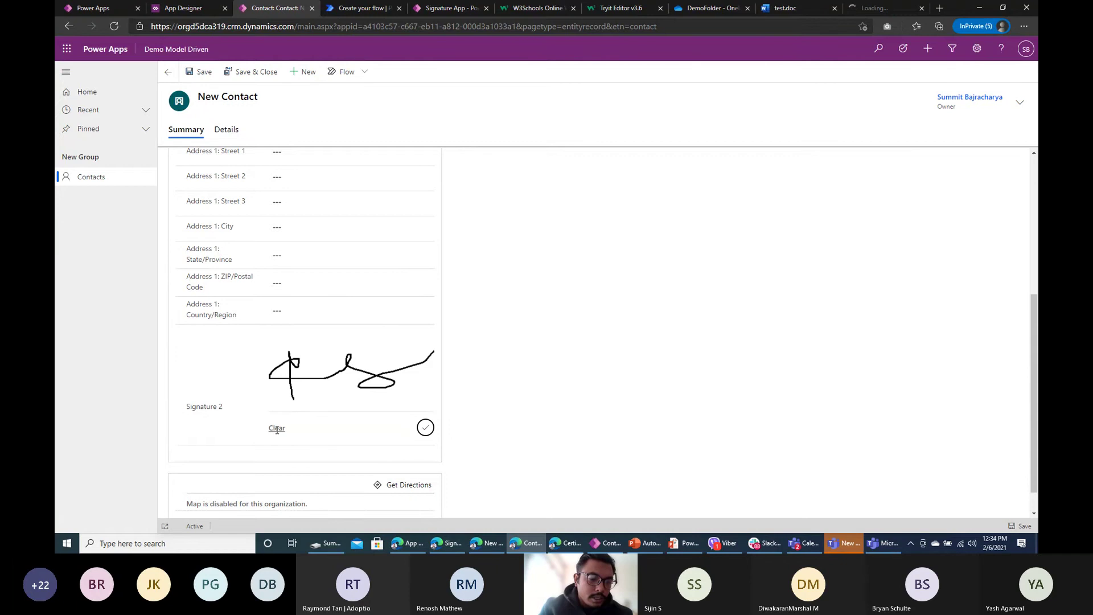
left_click(277, 429)
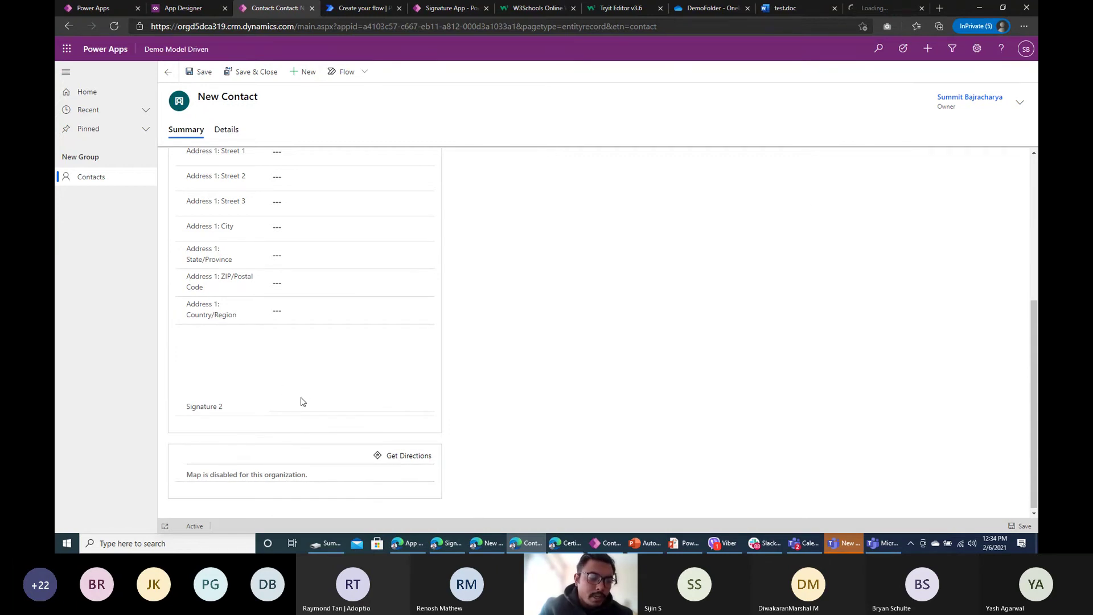
mouse_move(300, 397)
left_mouse_down()
mouse_move(319, 373)
mouse_move(342, 388)
mouse_move(434, 340)
left_mouse_up()
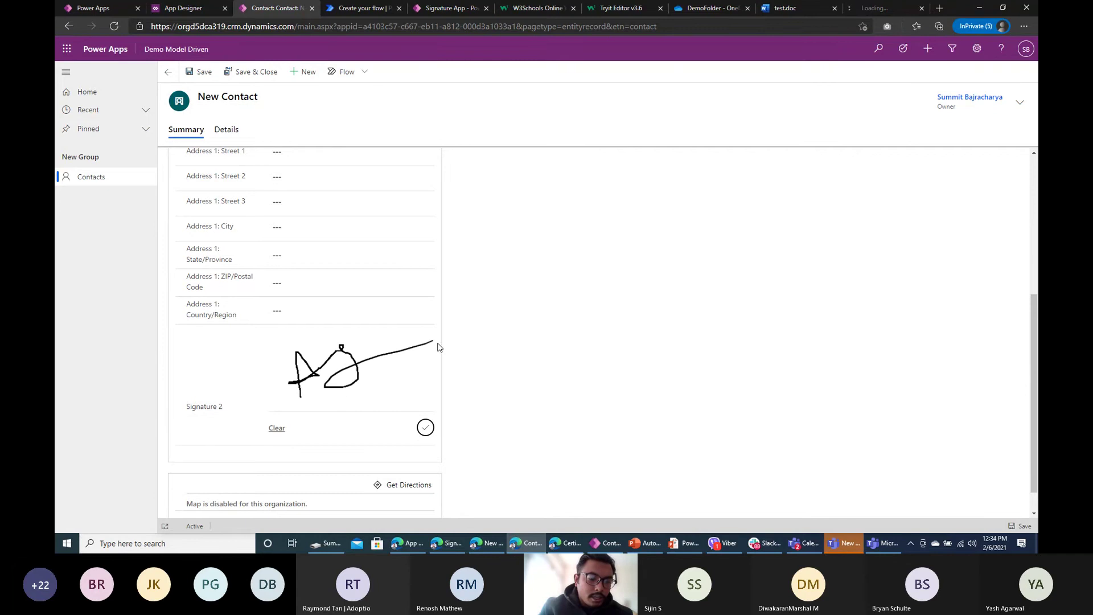
left_click(426, 427)
Step: Enter the contact's first name and save the new contact record
scroll(414, 354, "up", 5)
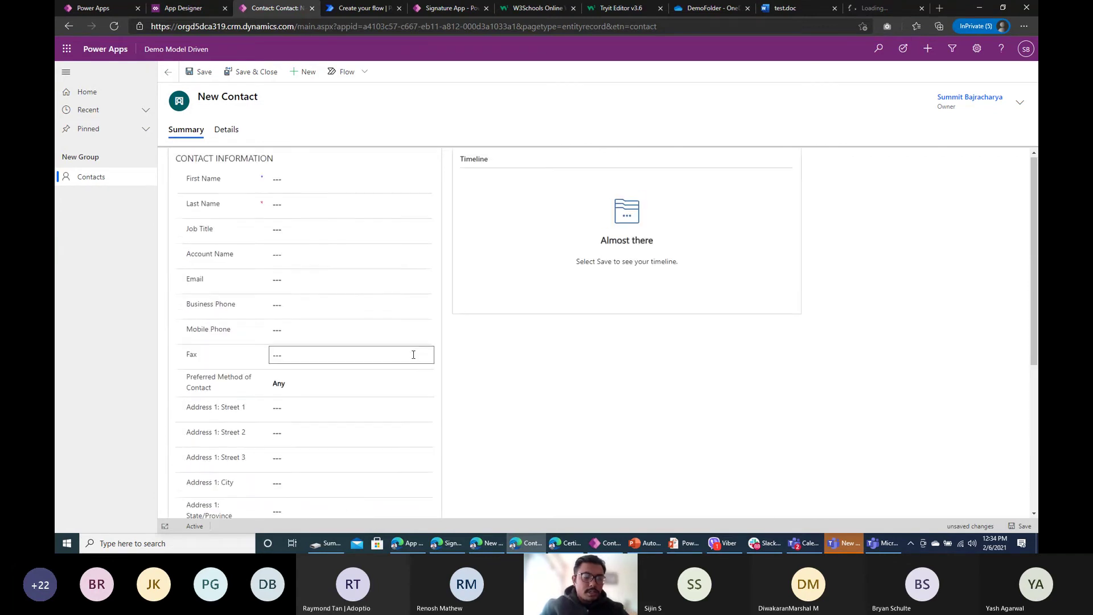
left_click(302, 179)
type("James")
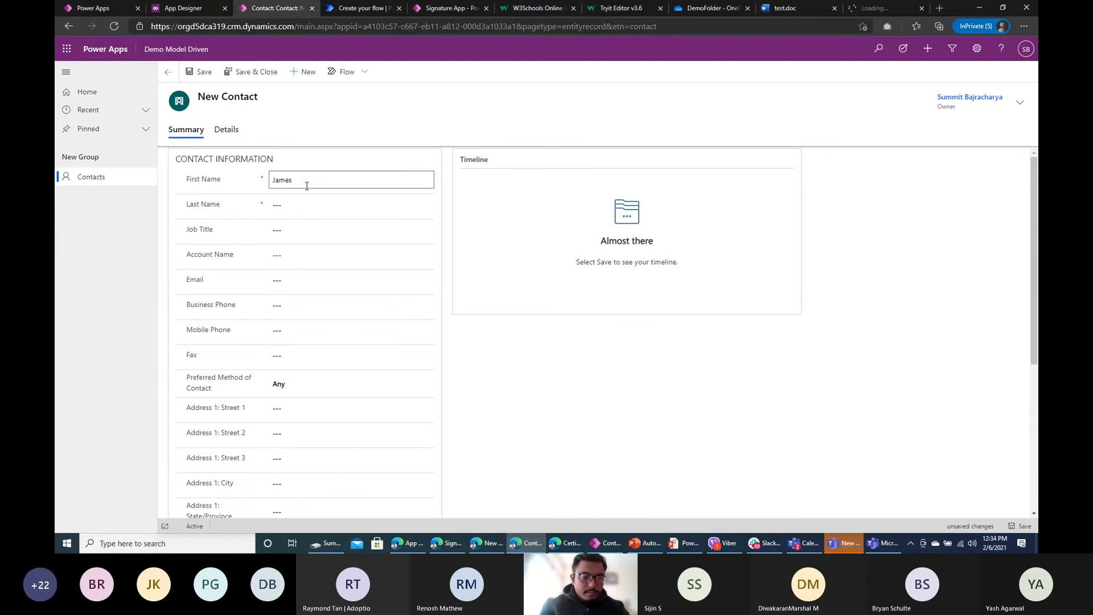
left_click(309, 205)
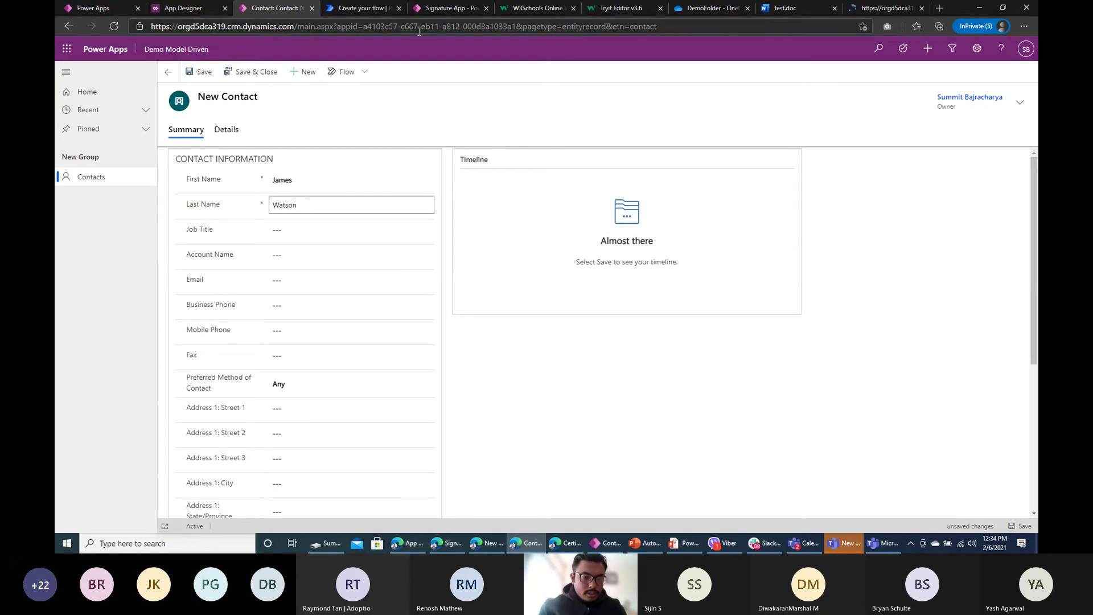
scroll(297, 291, "down", 5)
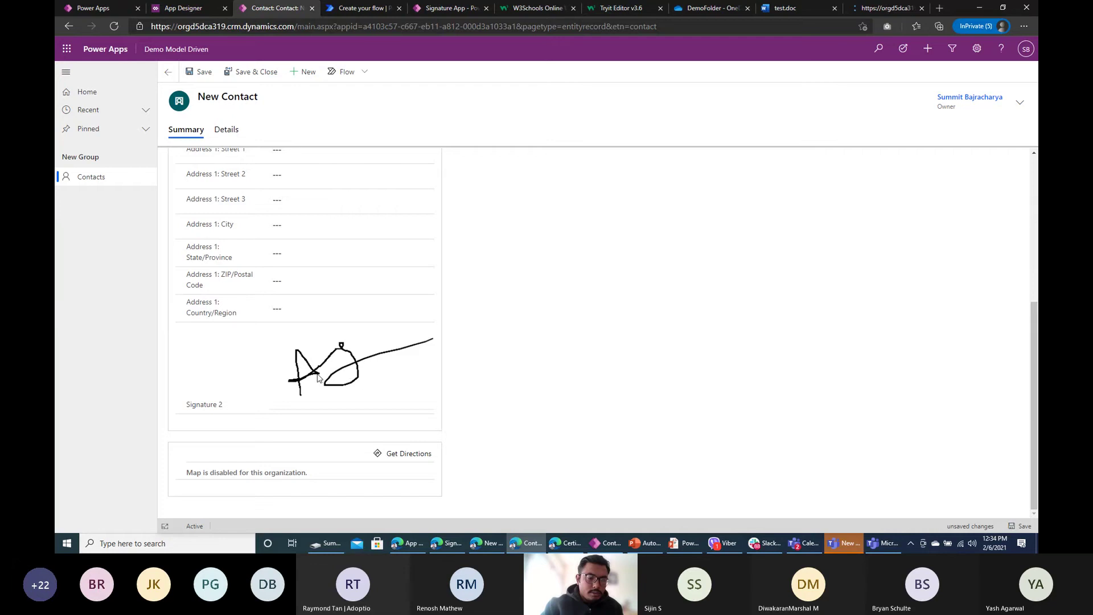
scroll(364, 336, "up", 4)
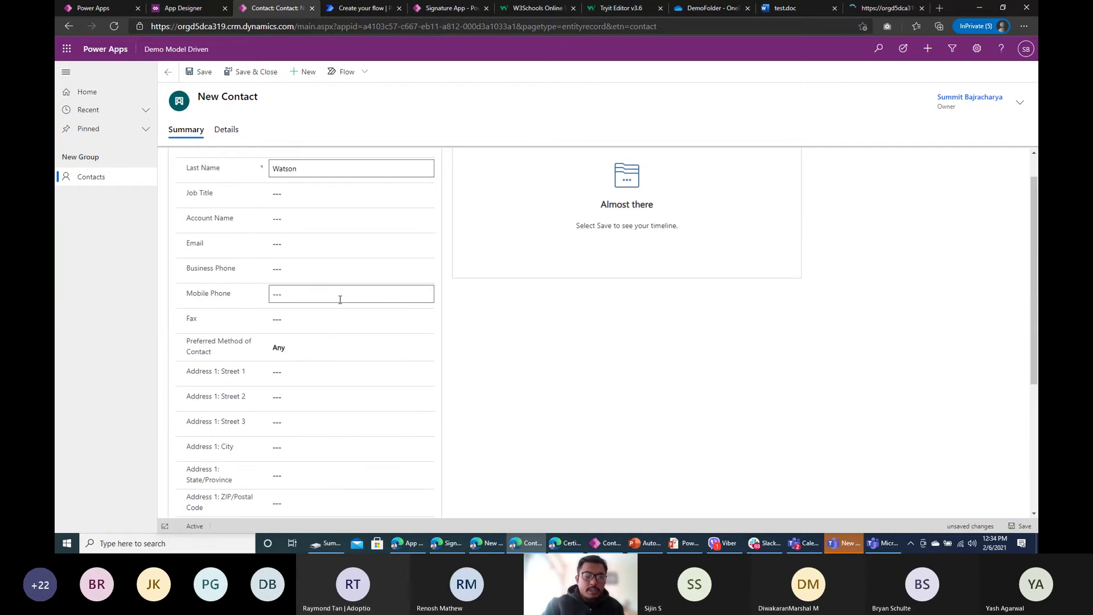
scroll(282, 301, "up", 1)
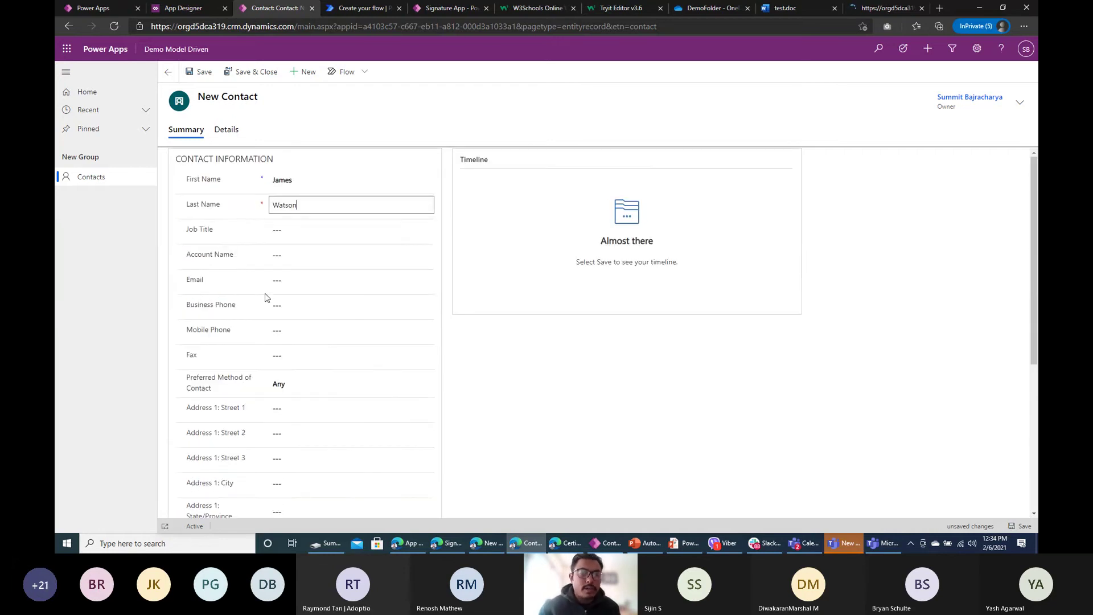
left_click(200, 73)
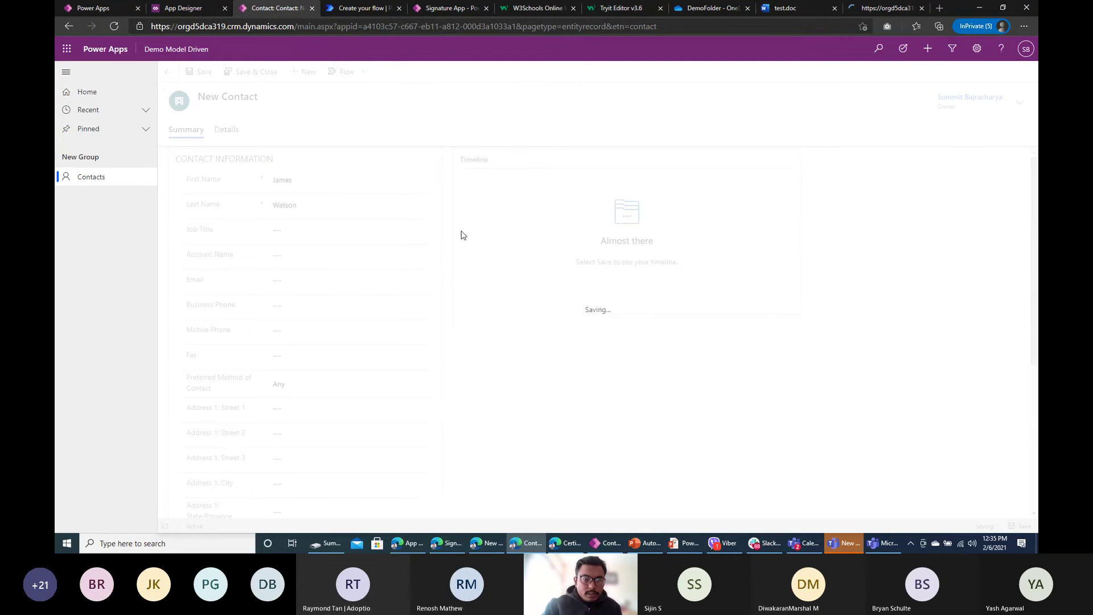
Step: Wait for the save, then scroll the saved contact record to its Signature 2 field
left_click(366, 8)
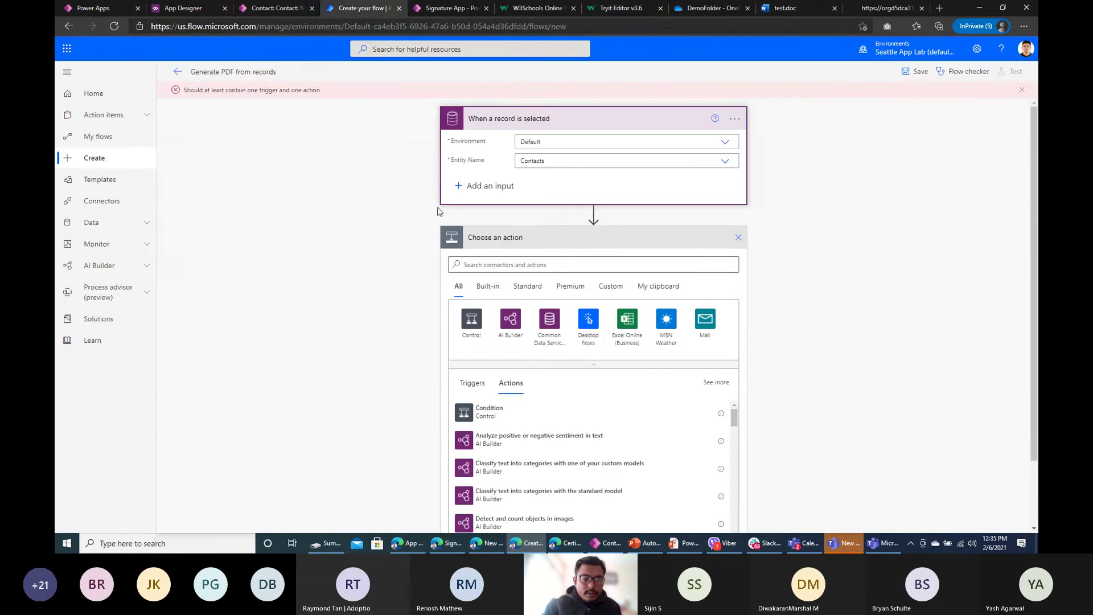
left_click(287, 8)
left_click(892, 8)
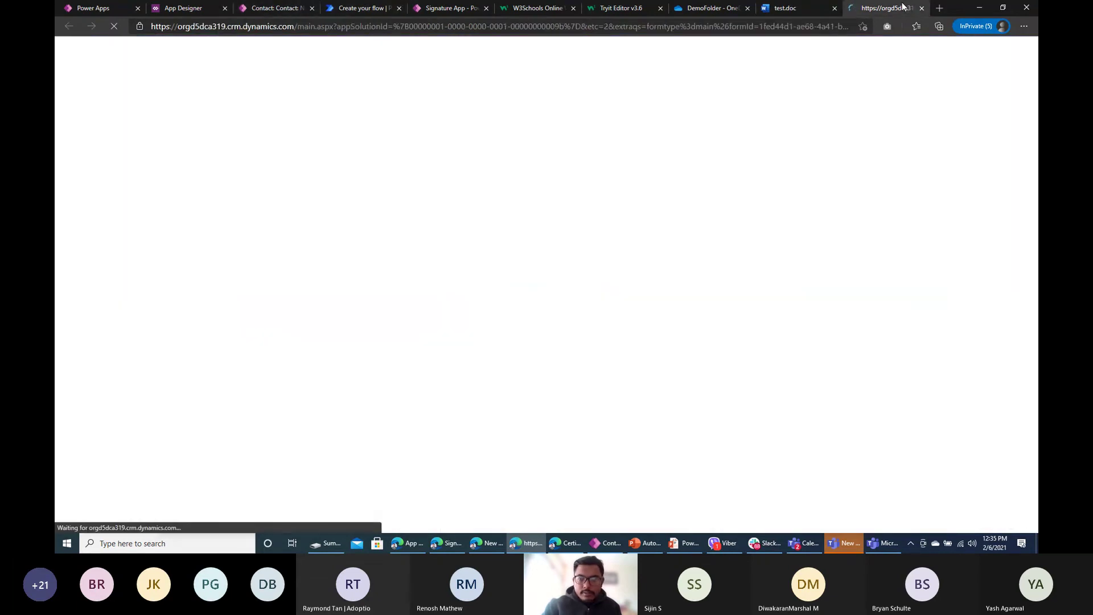
left_click(243, 7)
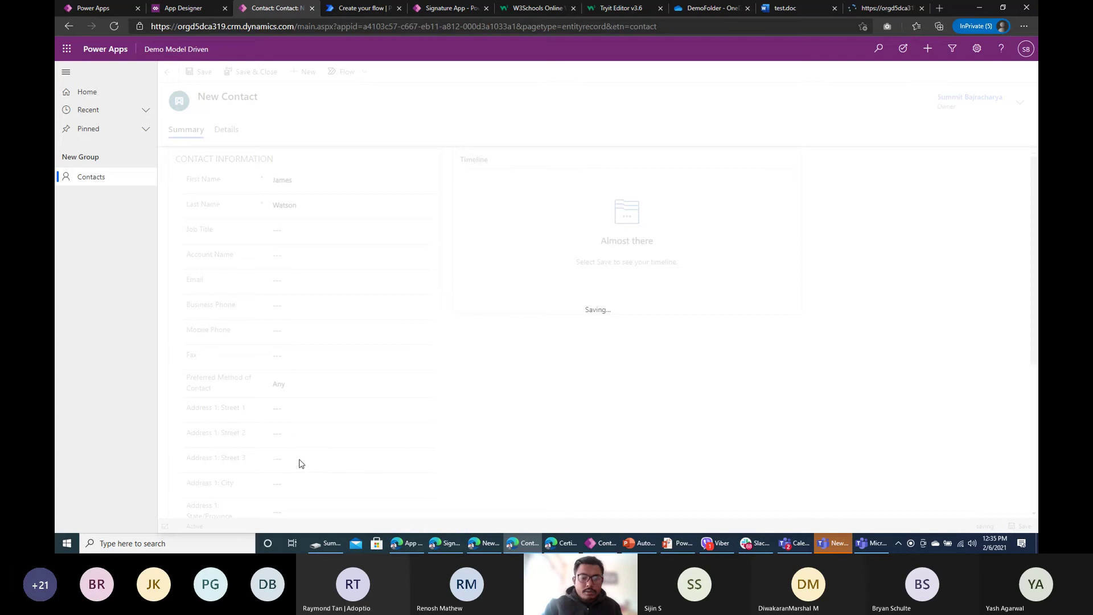
left_click(884, 8)
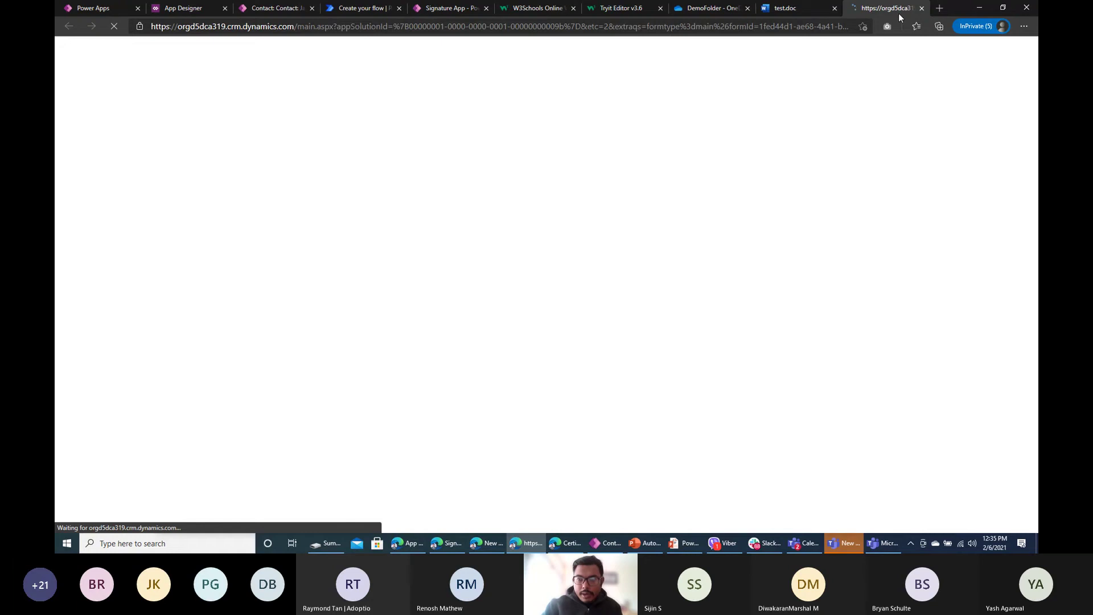
left_click(291, 11)
scroll(315, 159, "down", 3)
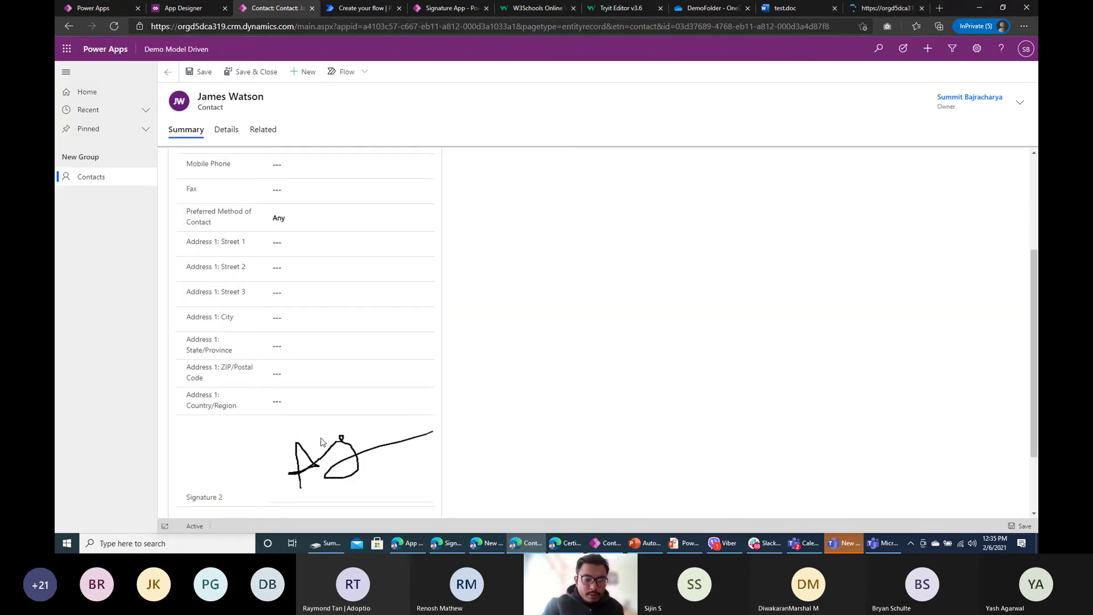
scroll(321, 442, "down", 1)
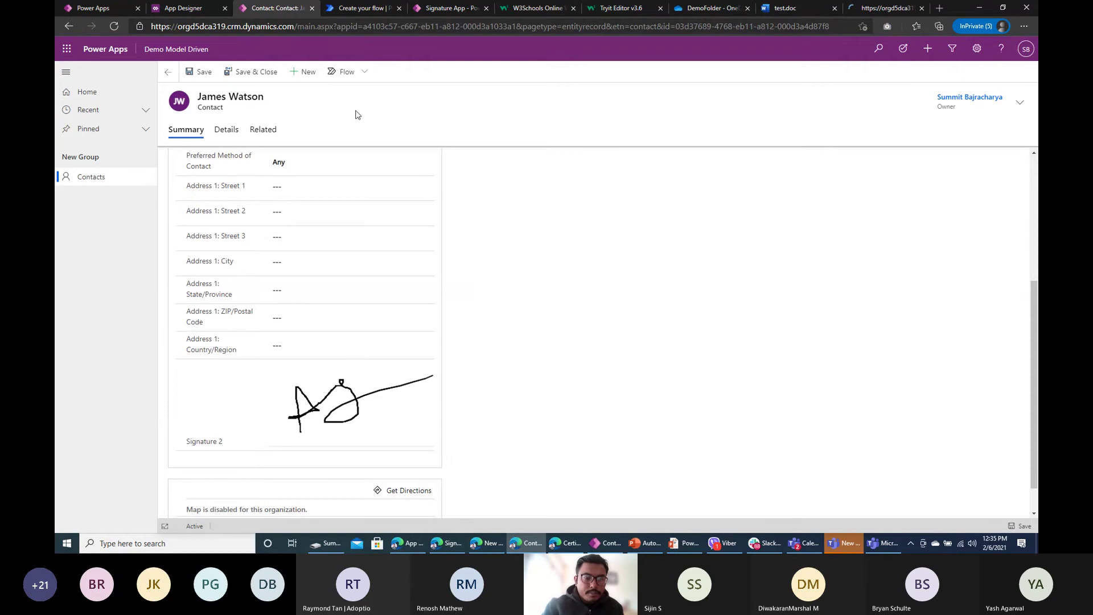
Step: Add the OneDrive for Business Create file action to the flow
left_click(393, 8)
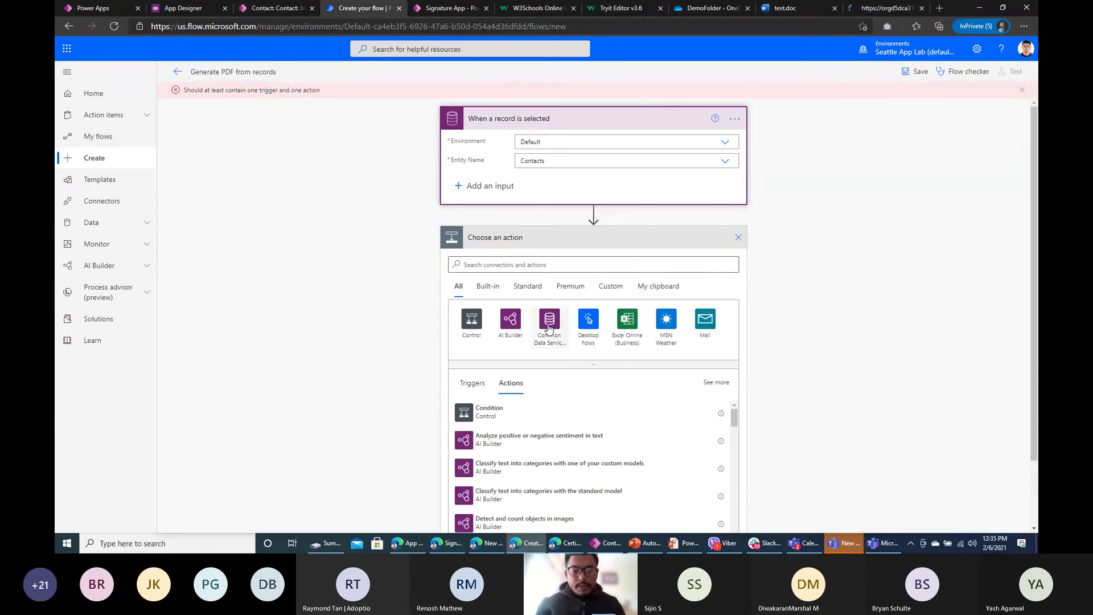
left_click(550, 263)
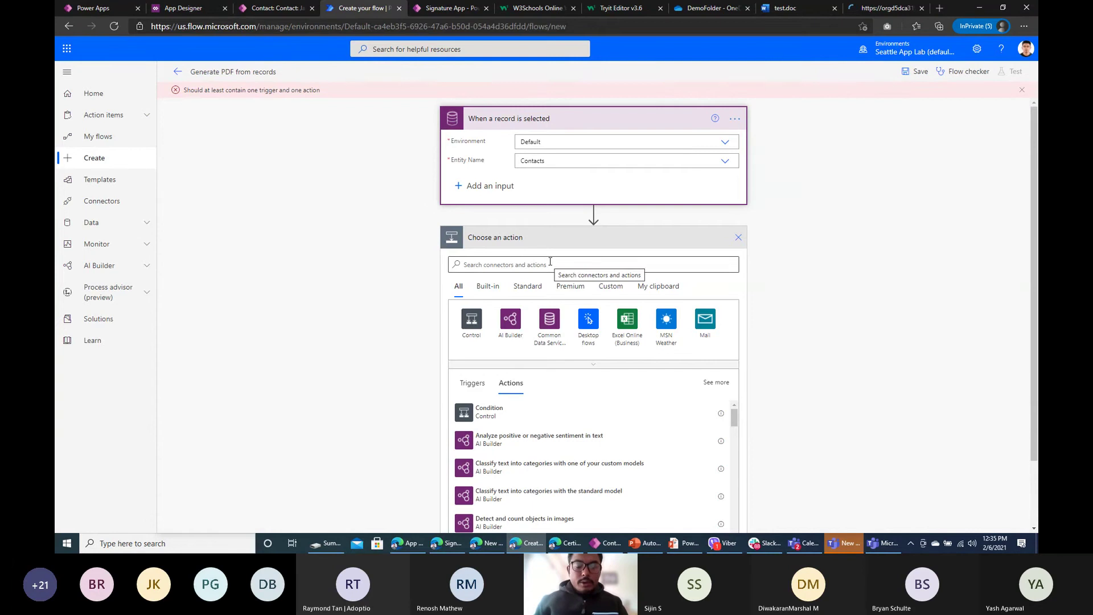
left_click(550, 263)
type("crea")
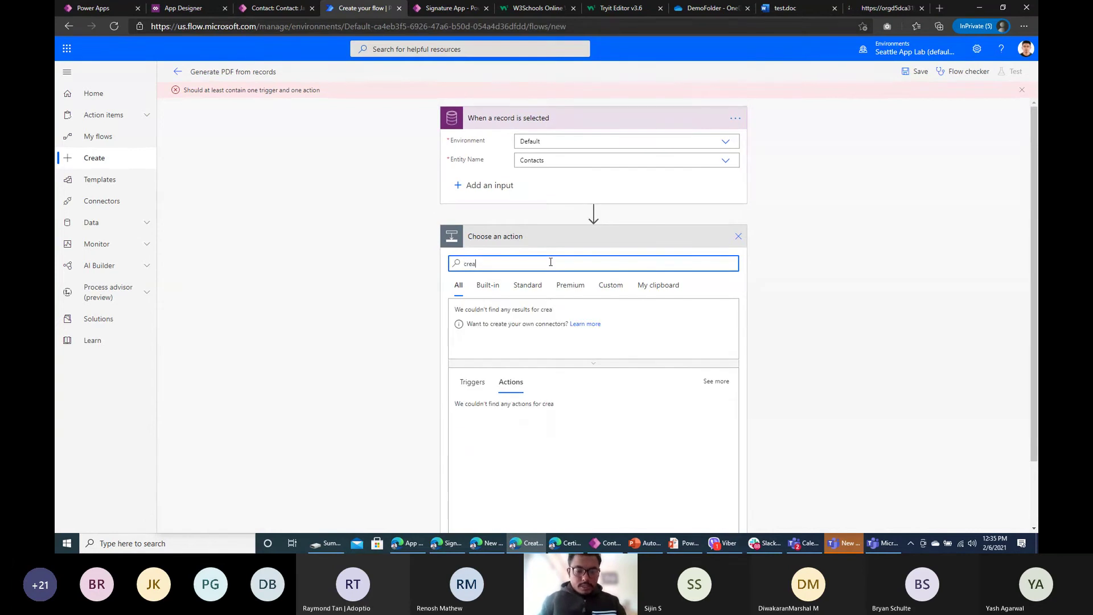
type("te file")
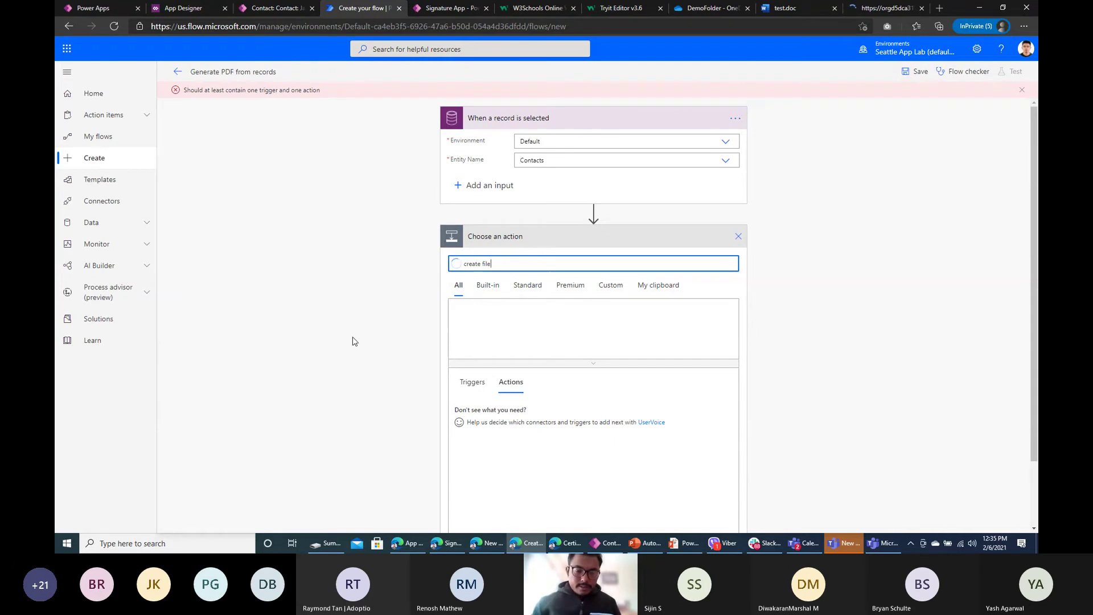
scroll(381, 305, "down", 1)
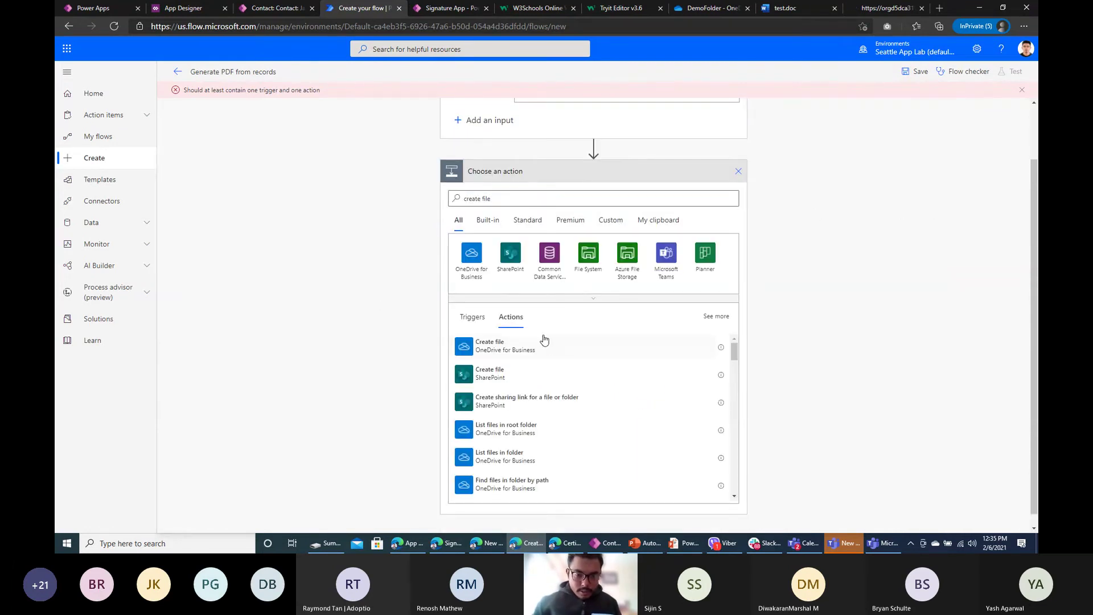
key("Return")
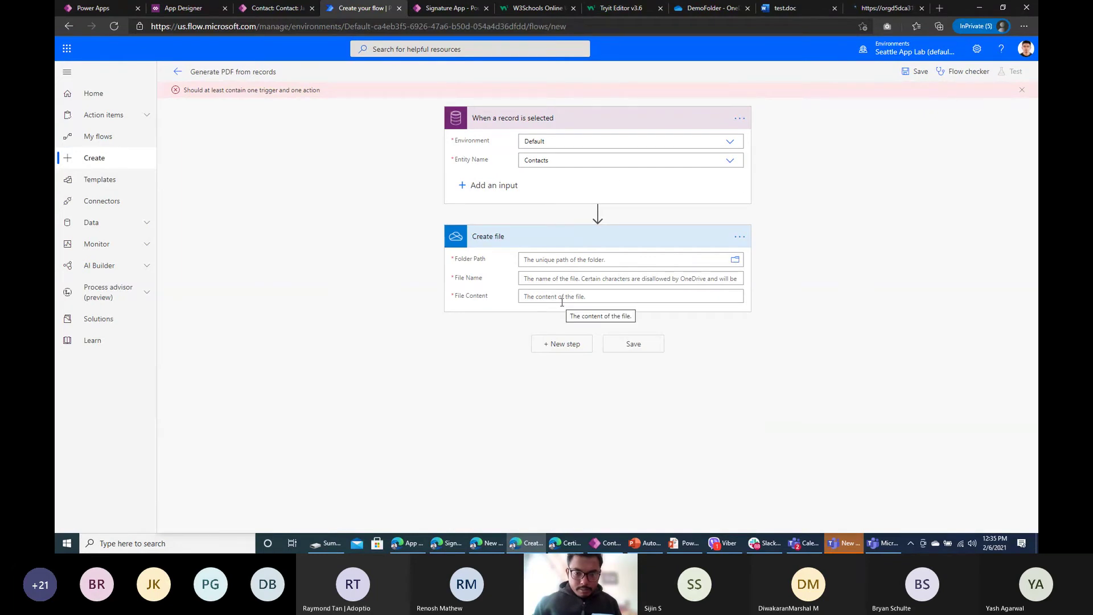
Step: Set the Create file folder to /DemoFolder and name it htmlgeneratedfrommodeldriven.html
left_click(736, 260)
left_click(892, 290)
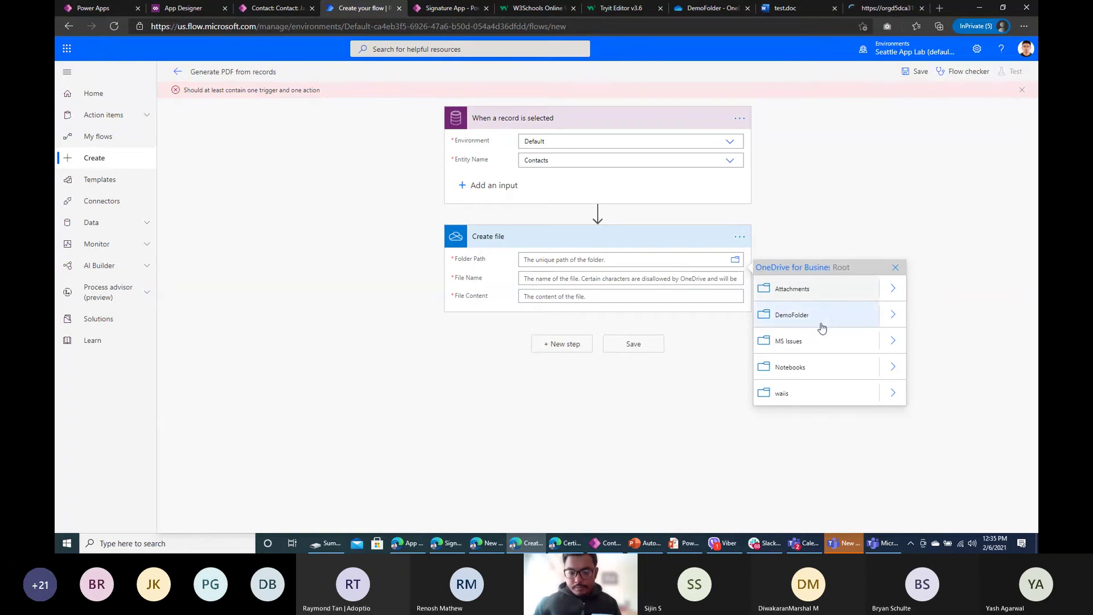
left_click(803, 327)
left_click(590, 287)
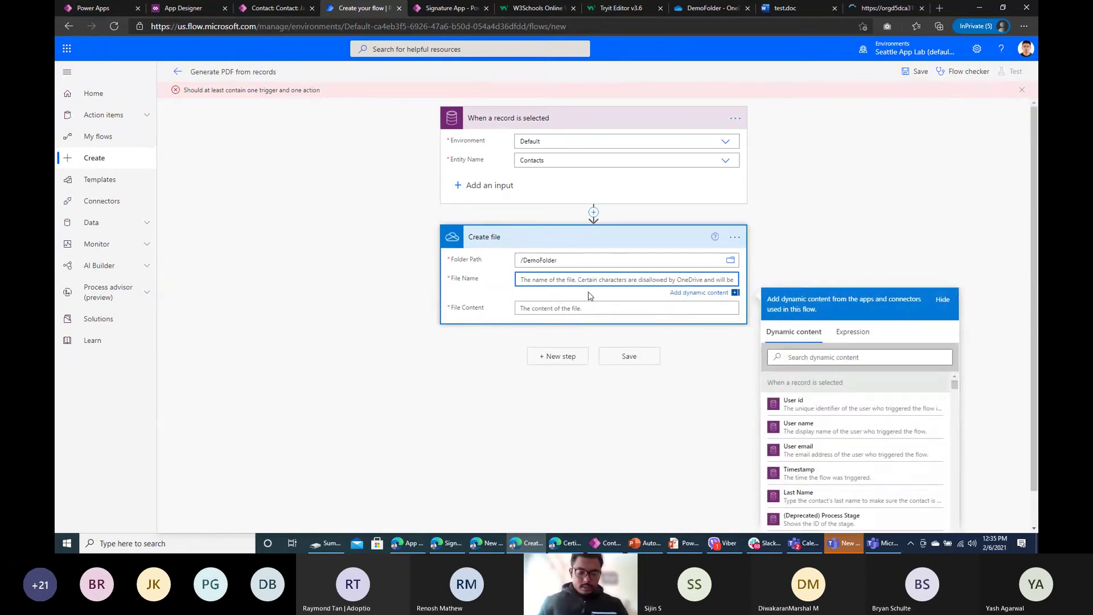
type("h")
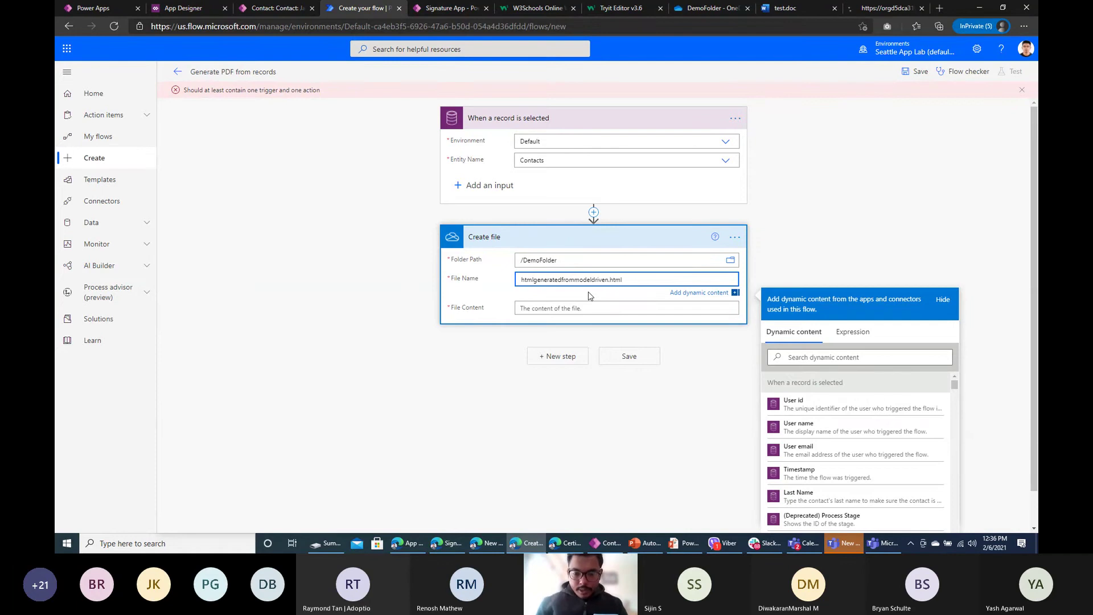
key("alt+Tab")
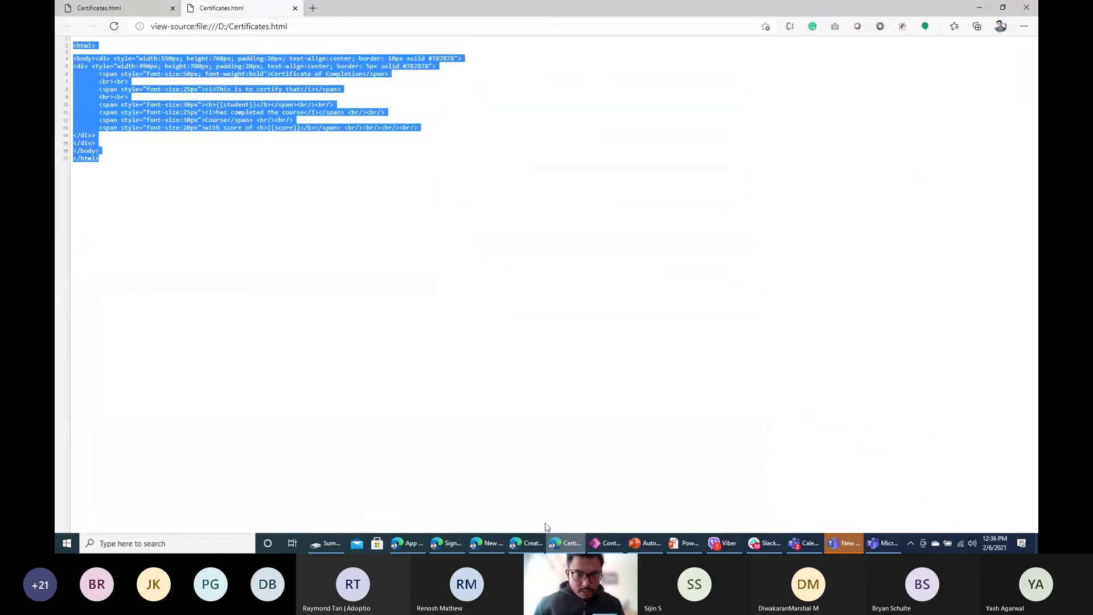
Step: Paste the Certificates.html source as the Create file content
key("ctrl+c")
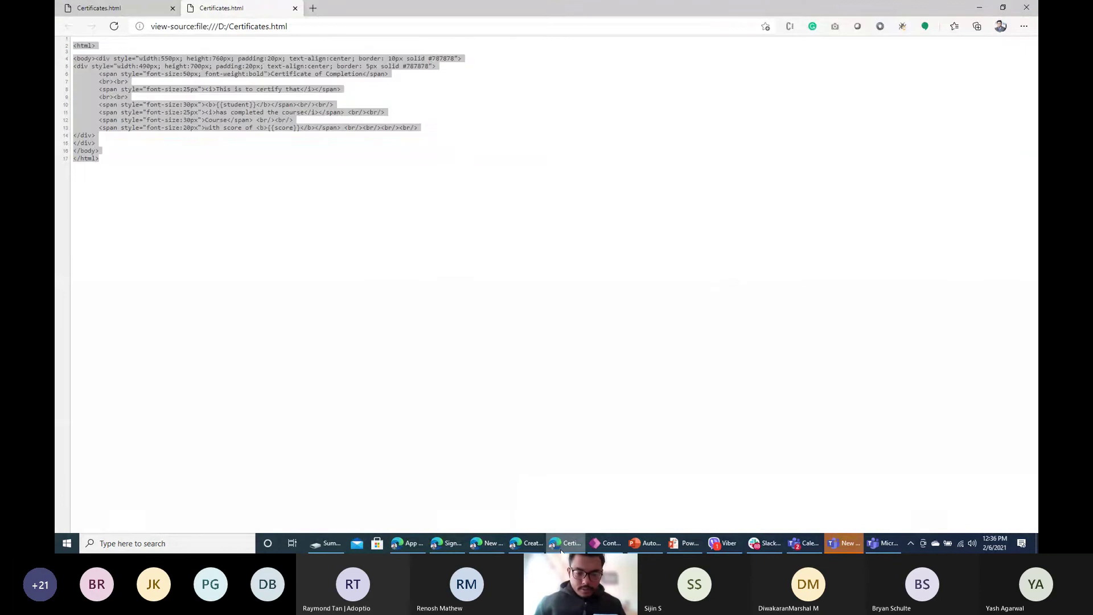
key("alt+Tab")
left_click(540, 316)
key("ctrl+v")
scroll(540, 315, "down", 5)
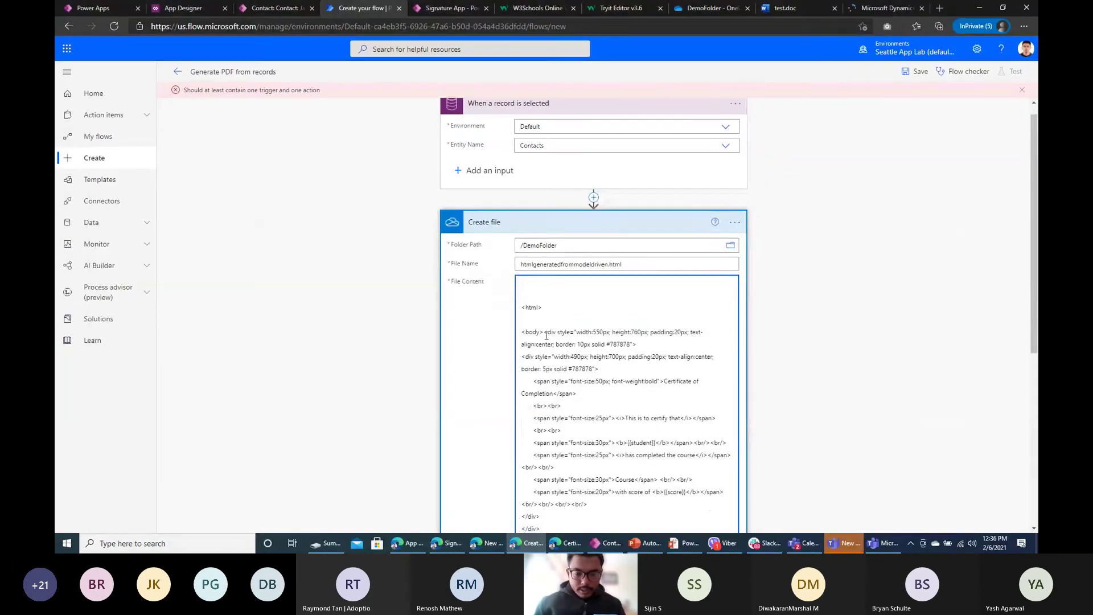
scroll(596, 376, "up", 3)
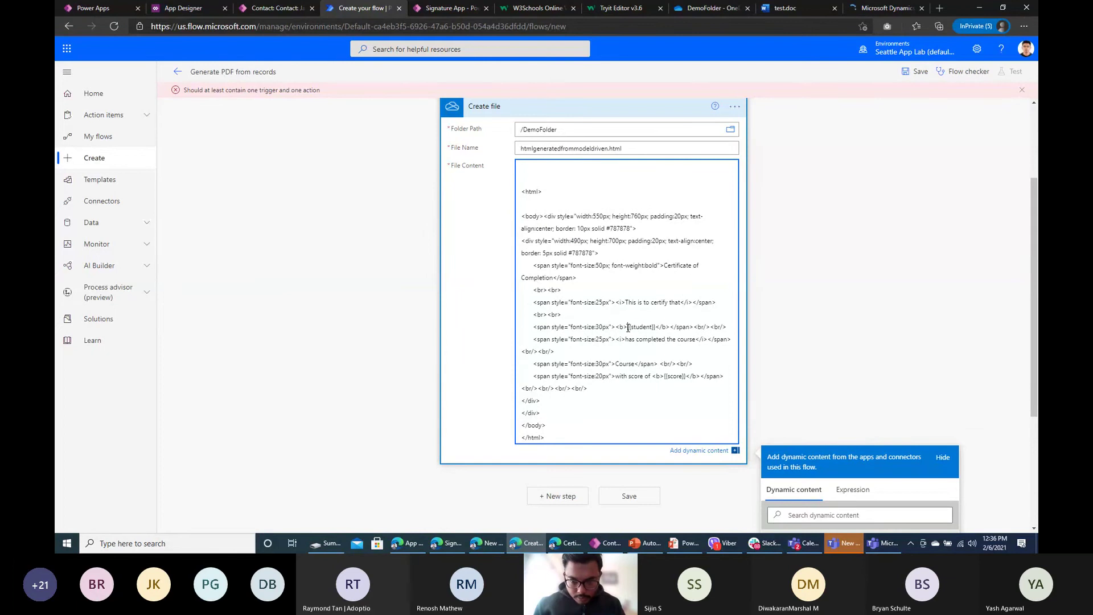
Step: Replace the {{student}} placeholder with the contact's Full Name inside the bold tags
left_click_drag(629, 328, 653, 328)
key("BackSpace")
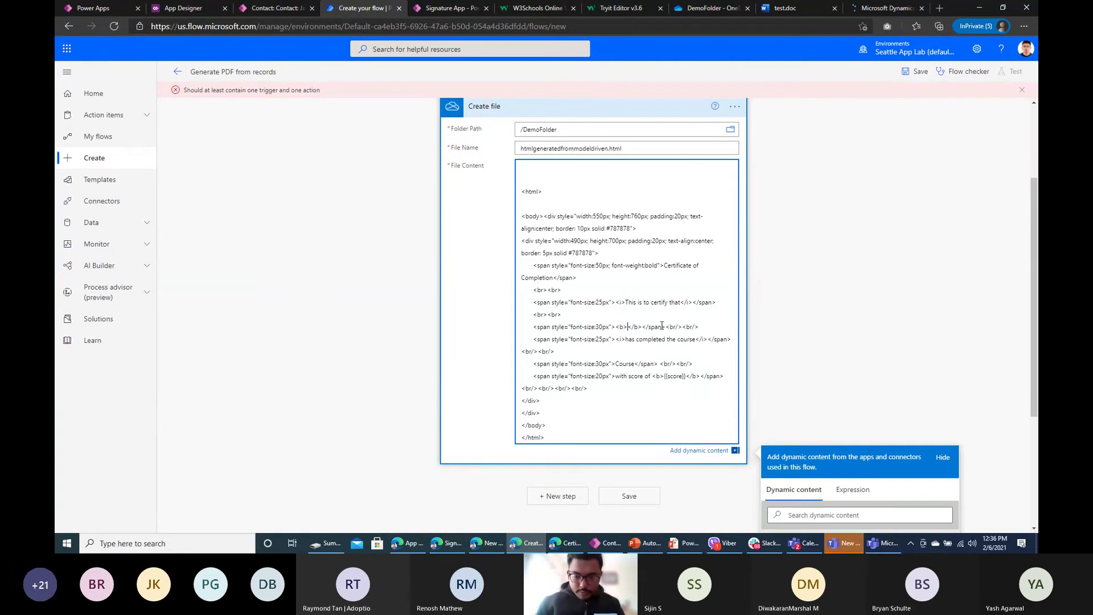
scroll(723, 327, "down", 3)
scroll(840, 328, "up", 4)
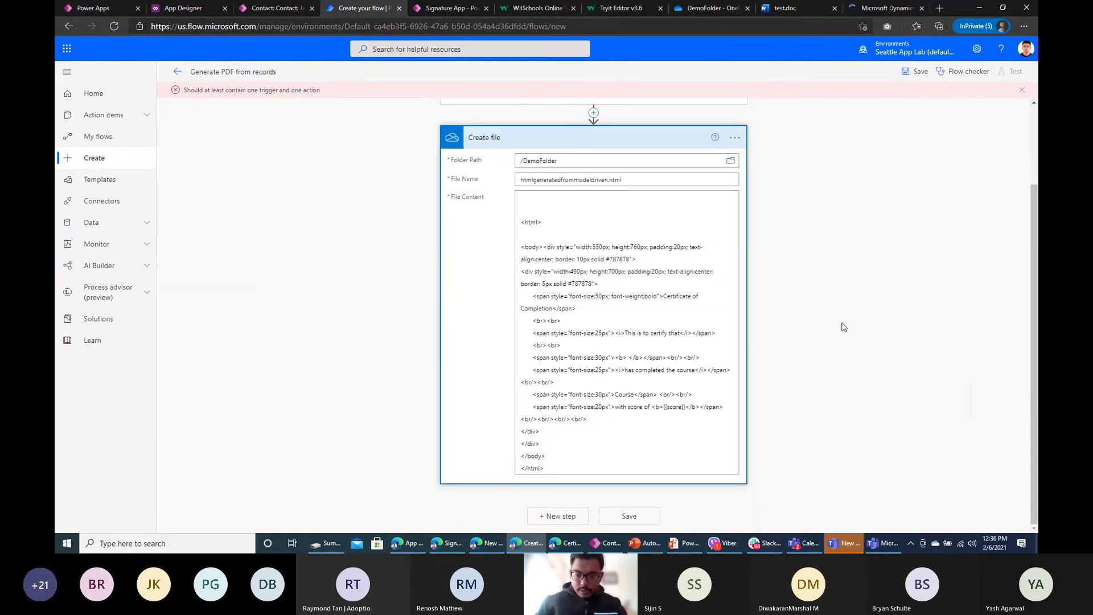
left_click(621, 332)
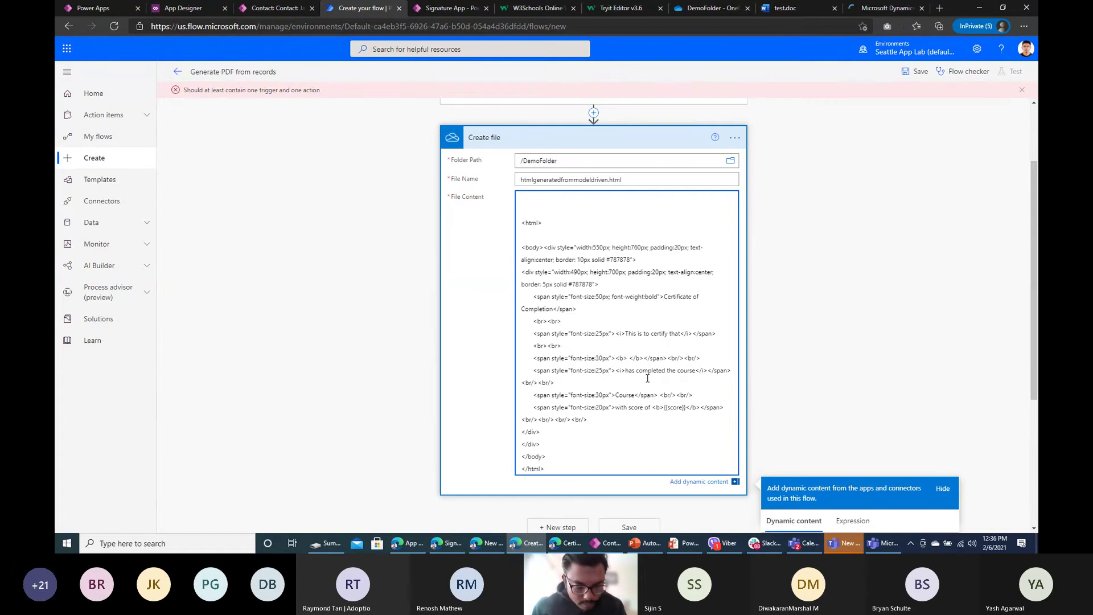
key("BackSpace")
scroll(786, 344, "down", 2)
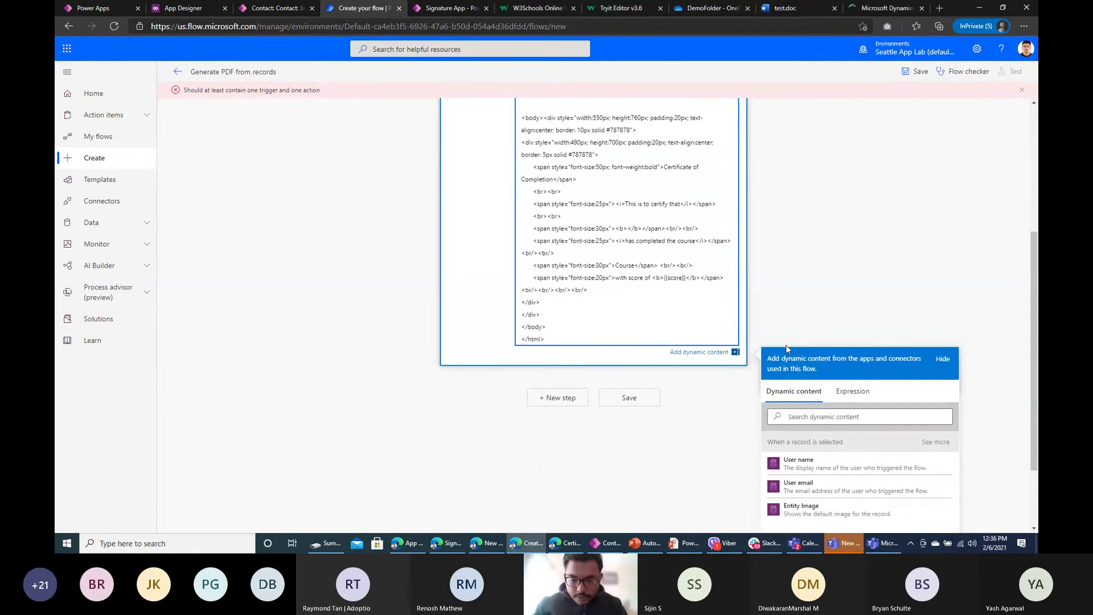
left_click(819, 415)
type("full")
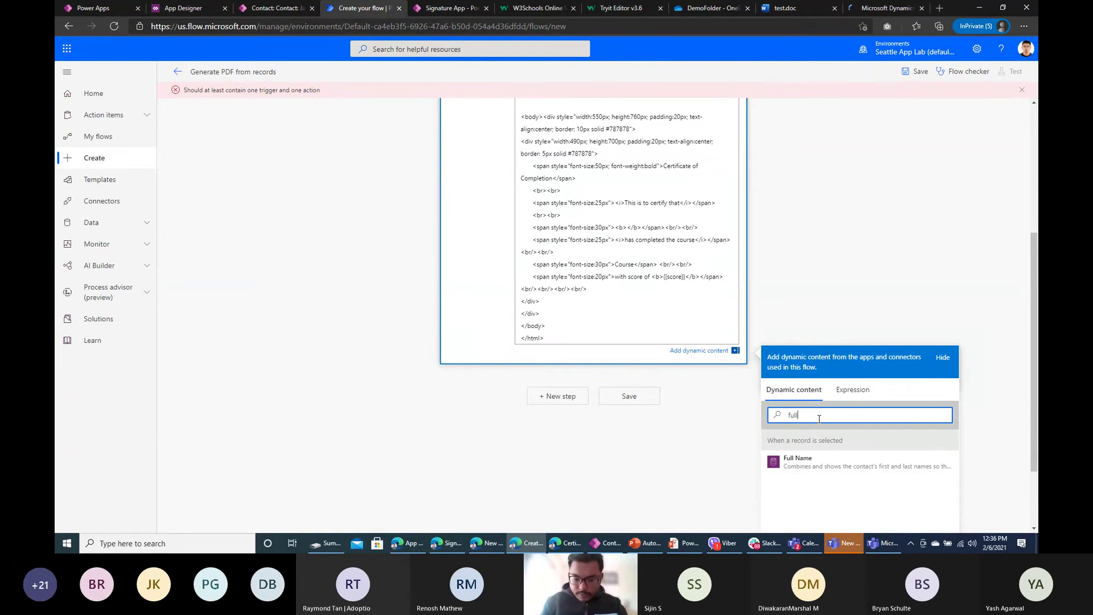
left_click(875, 471)
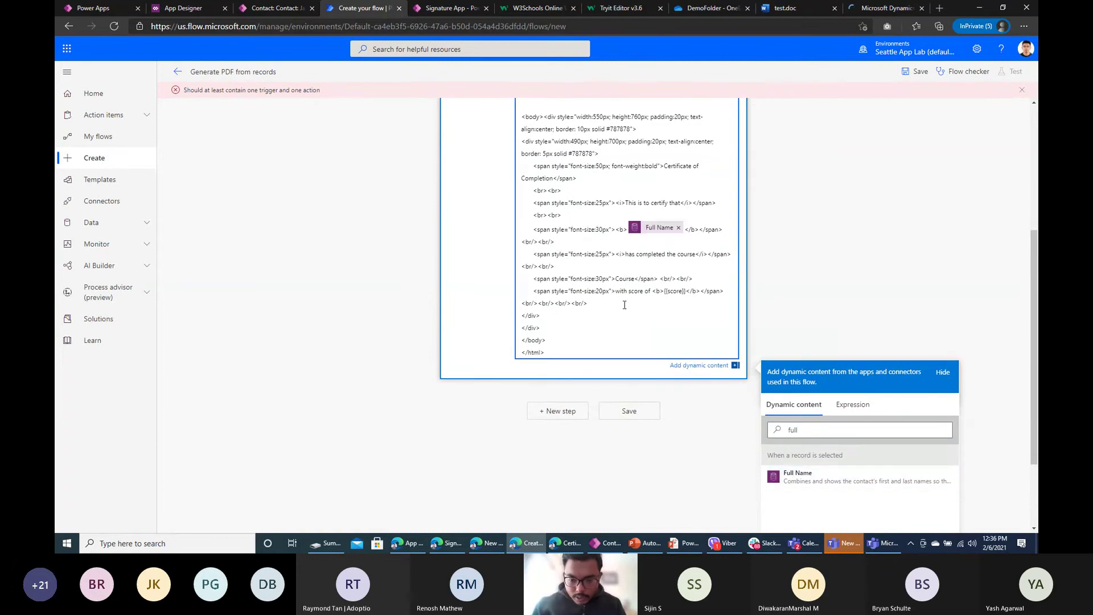
key("Return")
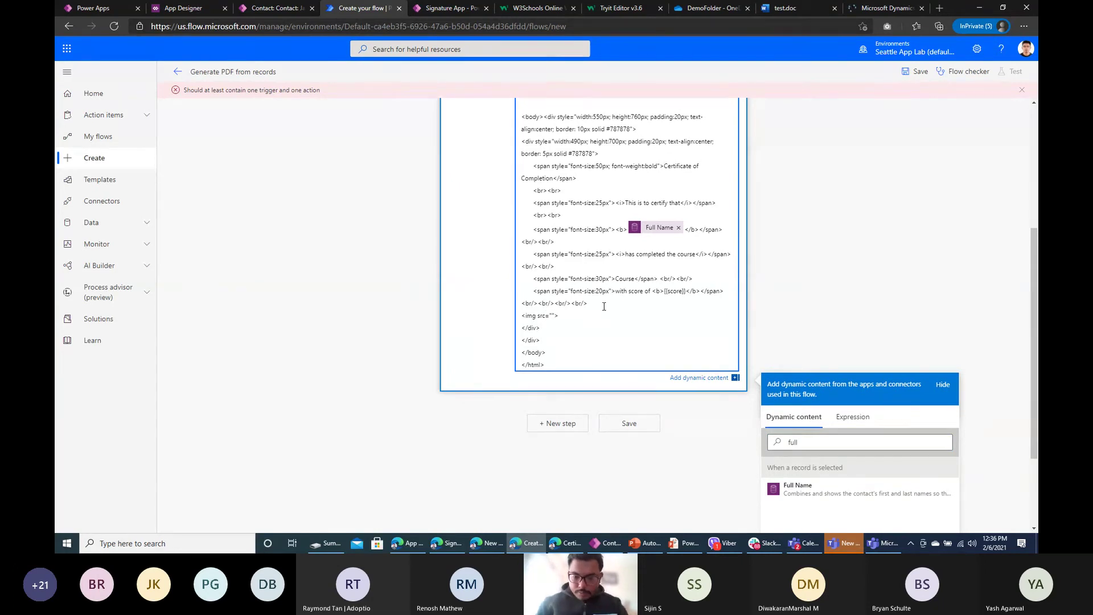
Step: Insert Signature 2 as the certificate's image source
double_click(829, 442)
type("sign")
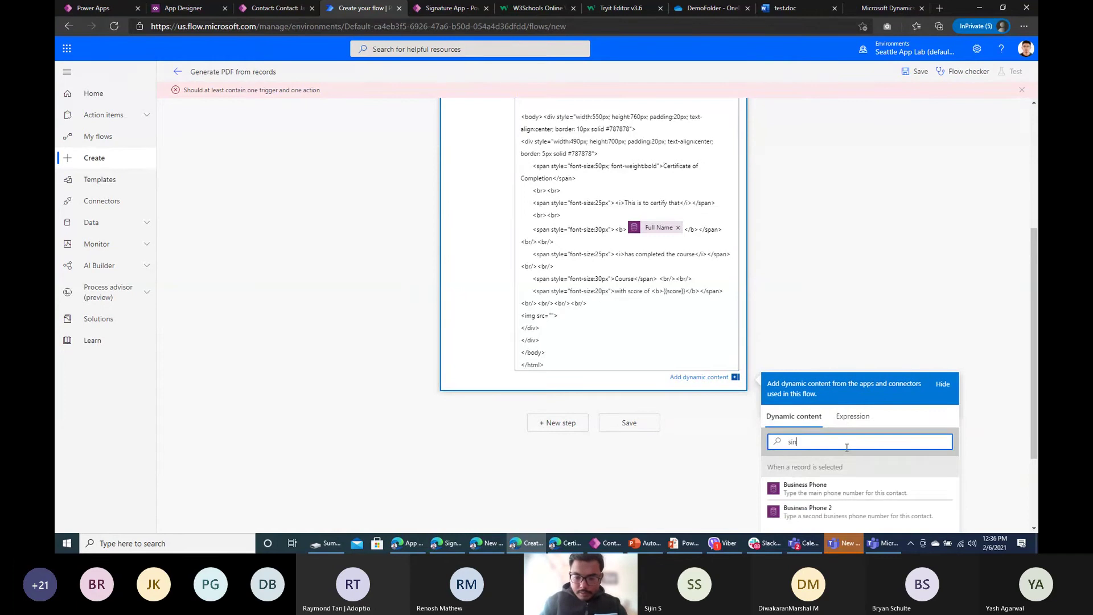
key("BackSpace")
key("BackSpace")
type("gna")
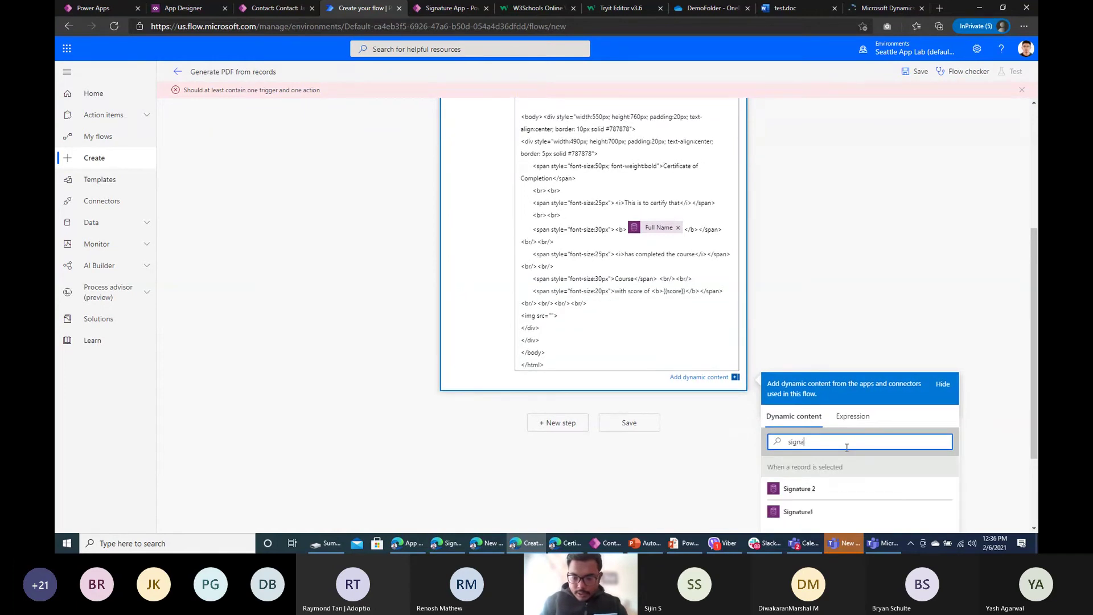
left_click(818, 488)
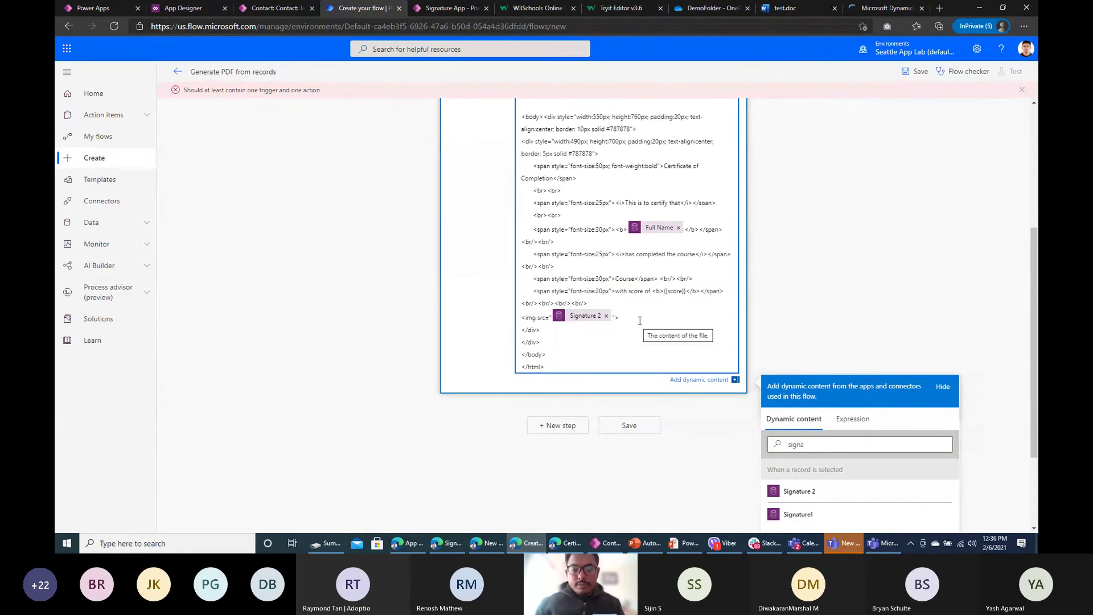
Step: Save the flow and open the app's active contacts list
left_click(915, 71)
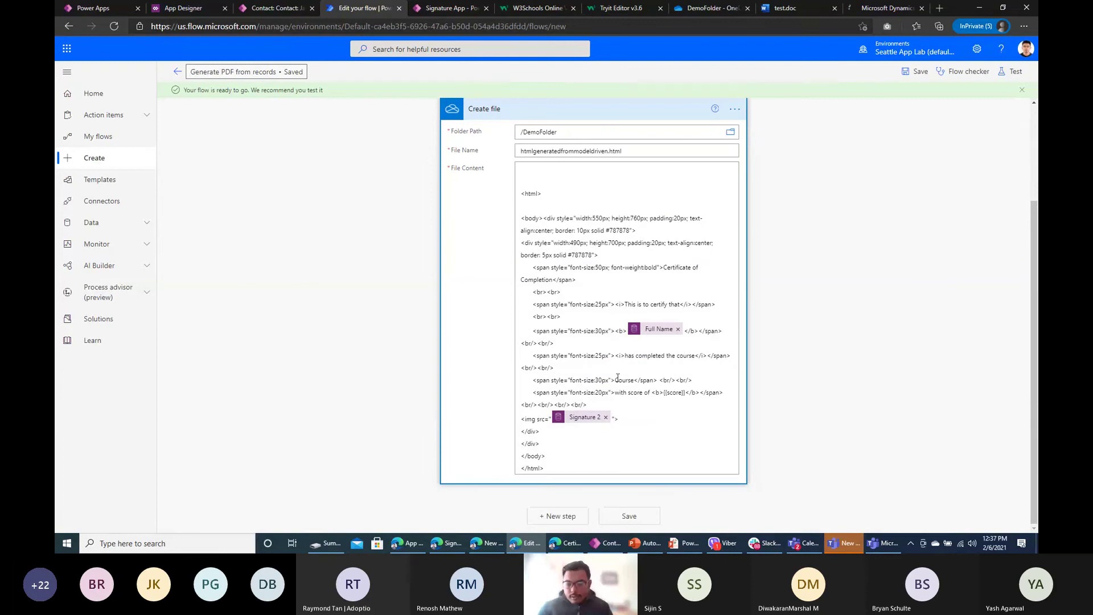
left_click(255, 8)
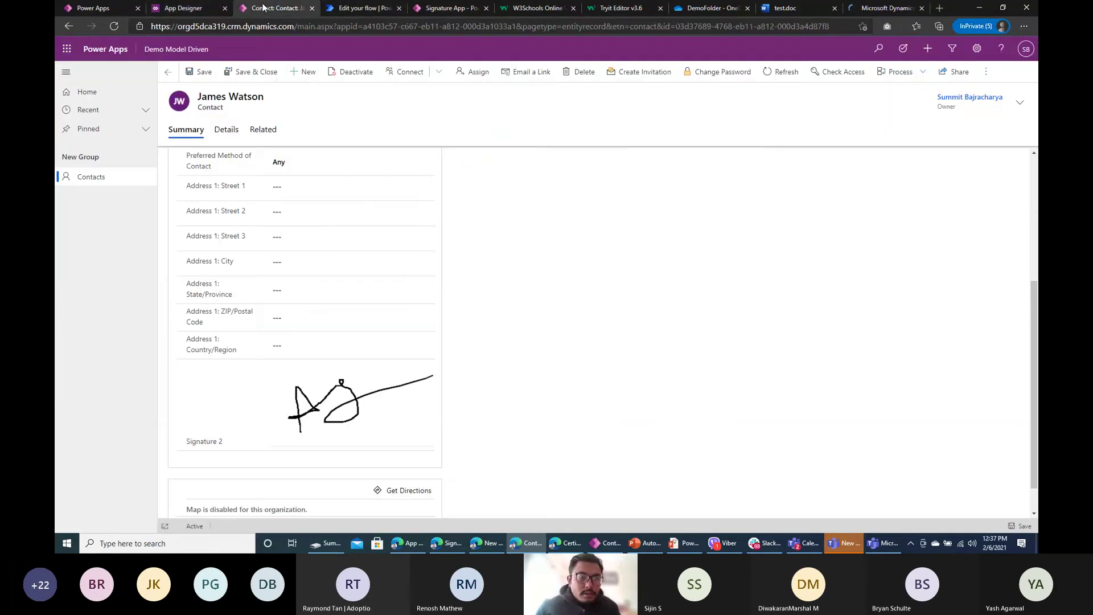
left_click(123, 181)
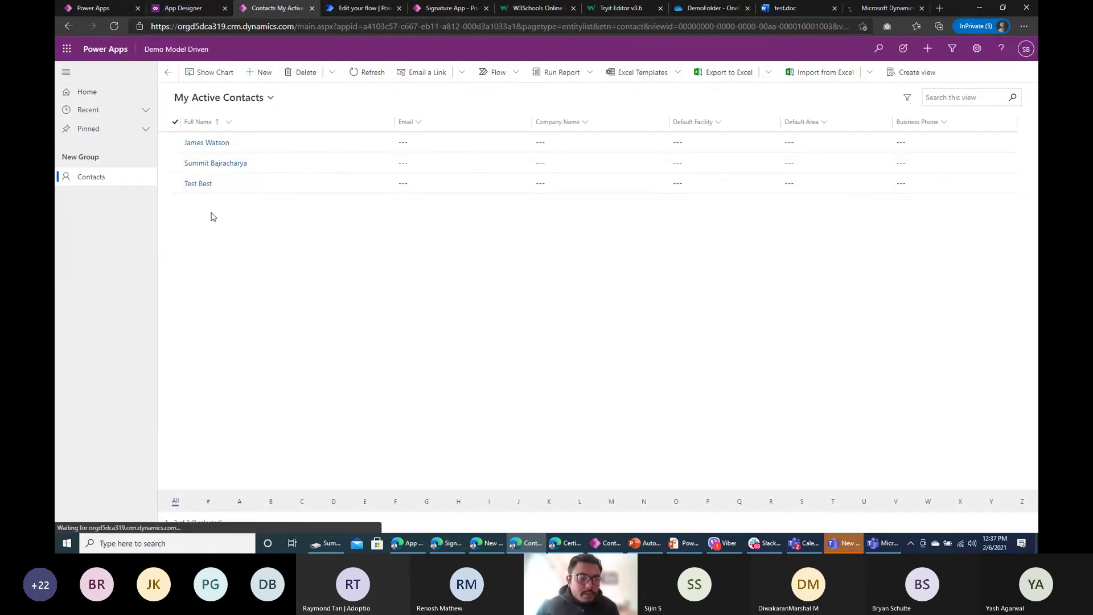
Step: Select the second contact, view its available flows, and compare them with the flow editor
left_click(176, 163)
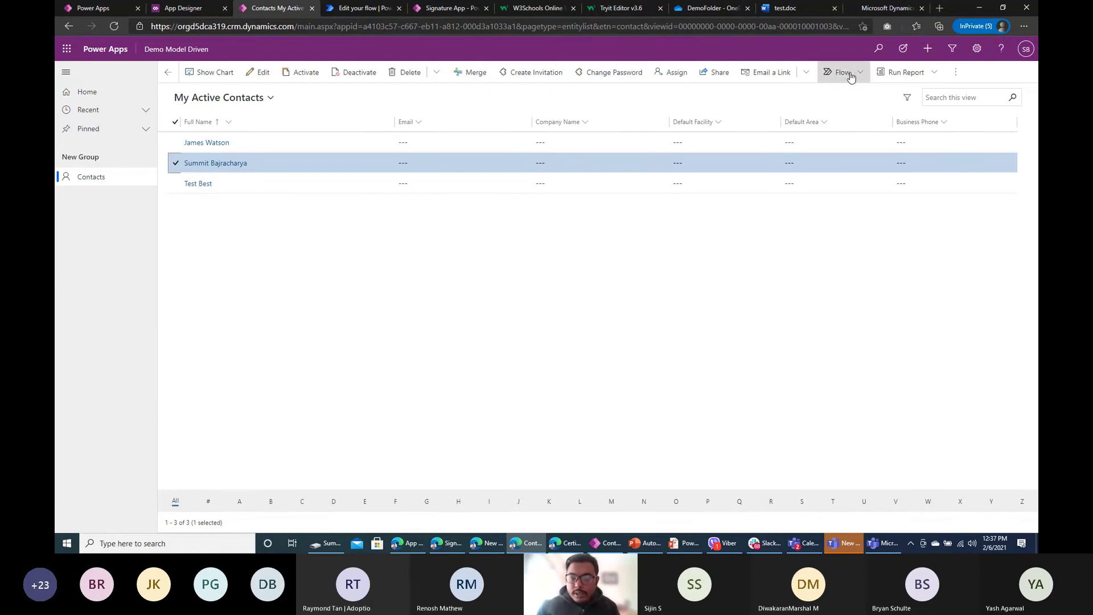
left_click(846, 73)
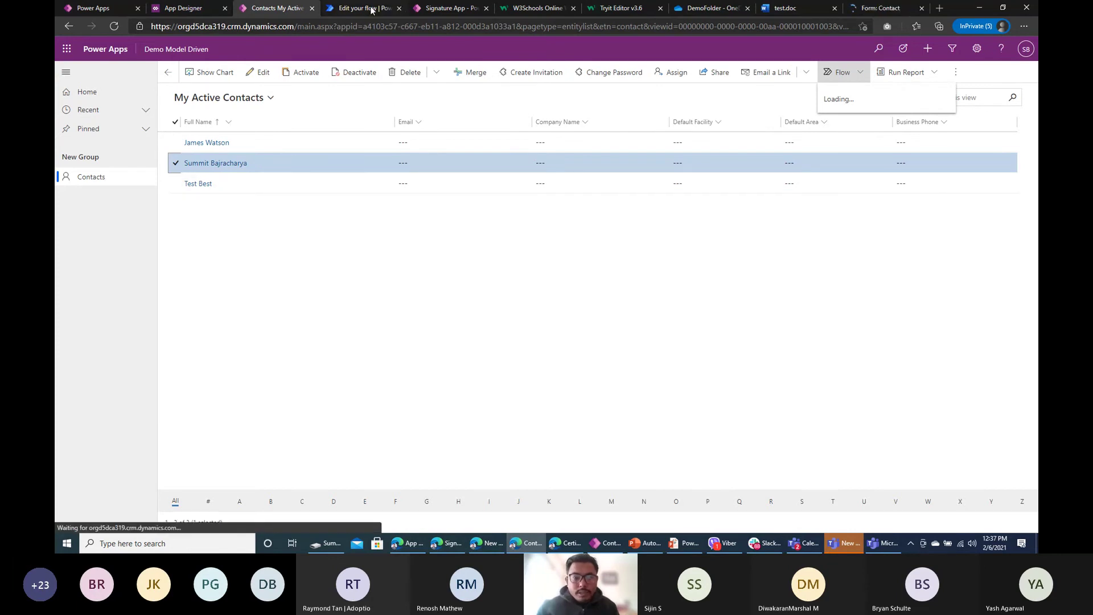
left_click(449, 8)
left_click(377, 8)
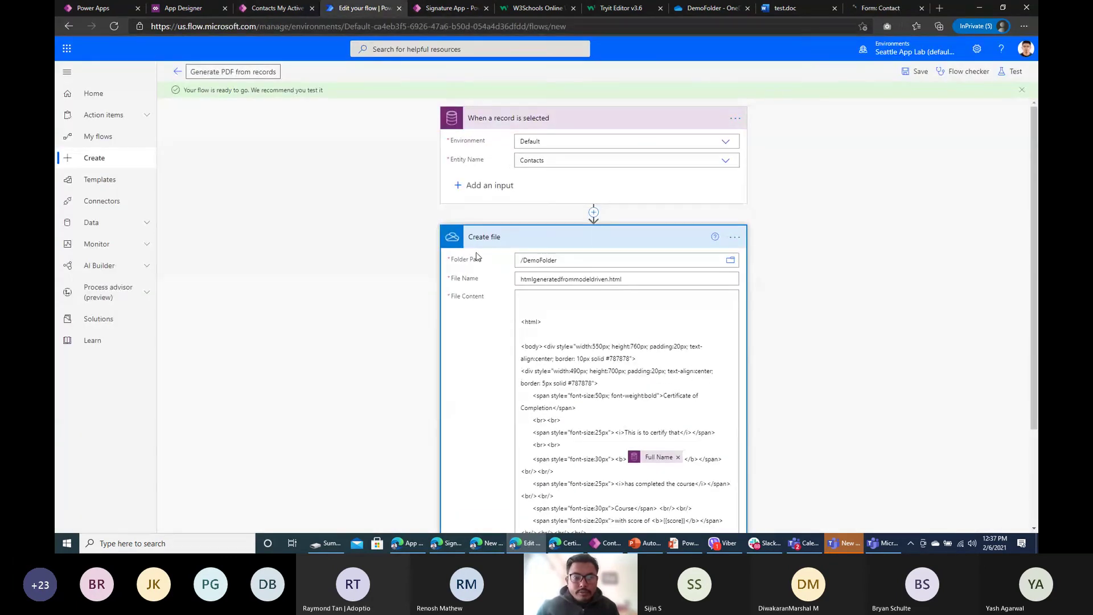
left_click(285, 8)
left_click(359, 8)
left_click(268, 8)
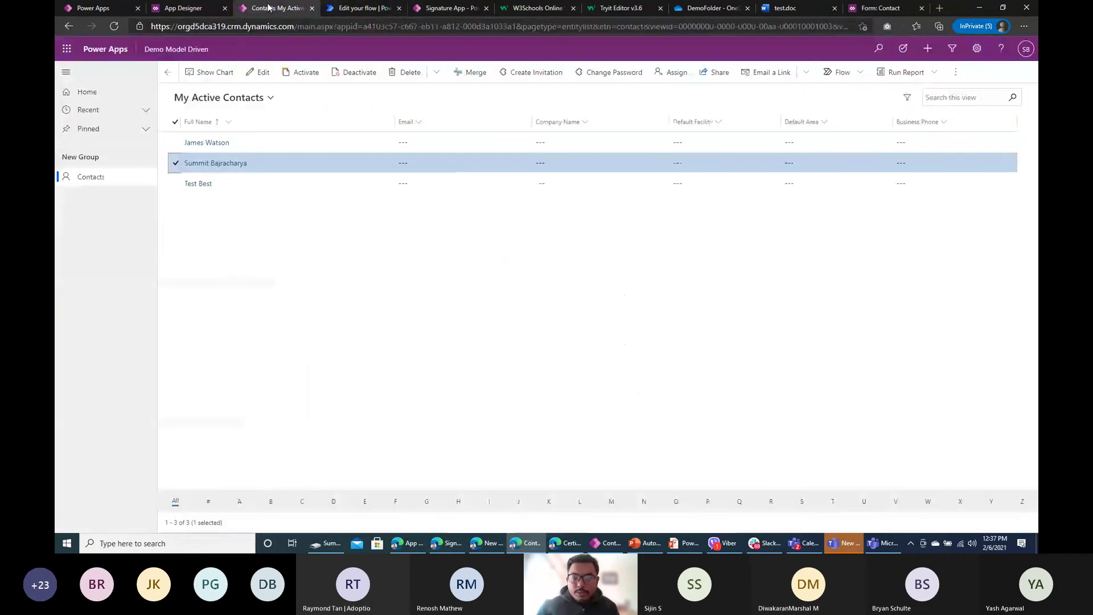
Step: Check My flows, then reopen the contacts' Flow dropdown now listing Generate PDF from records
left_click(840, 71)
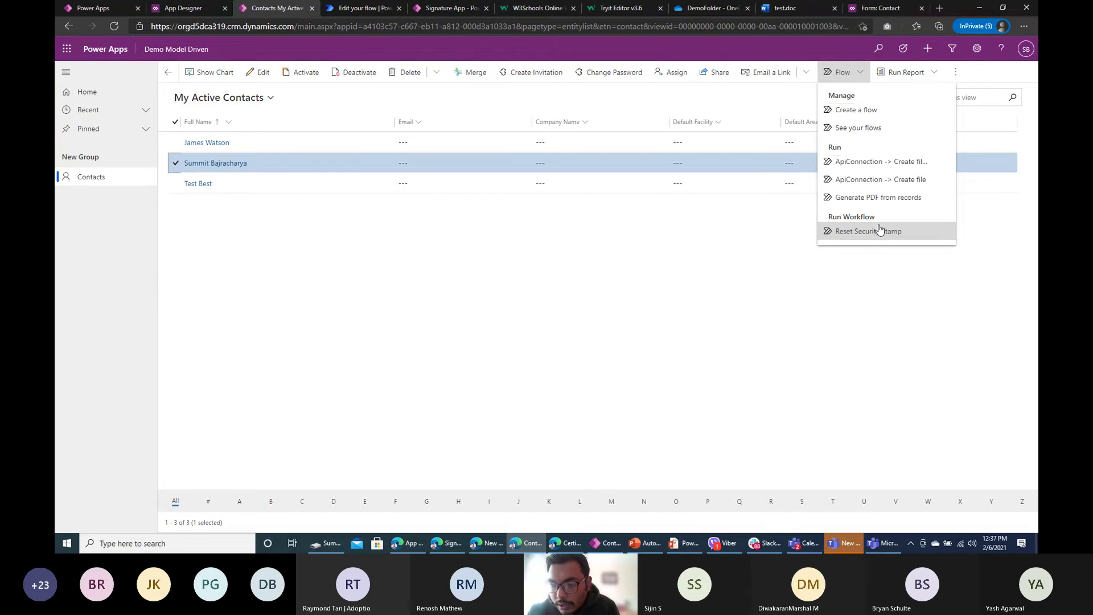
left_click(877, 129)
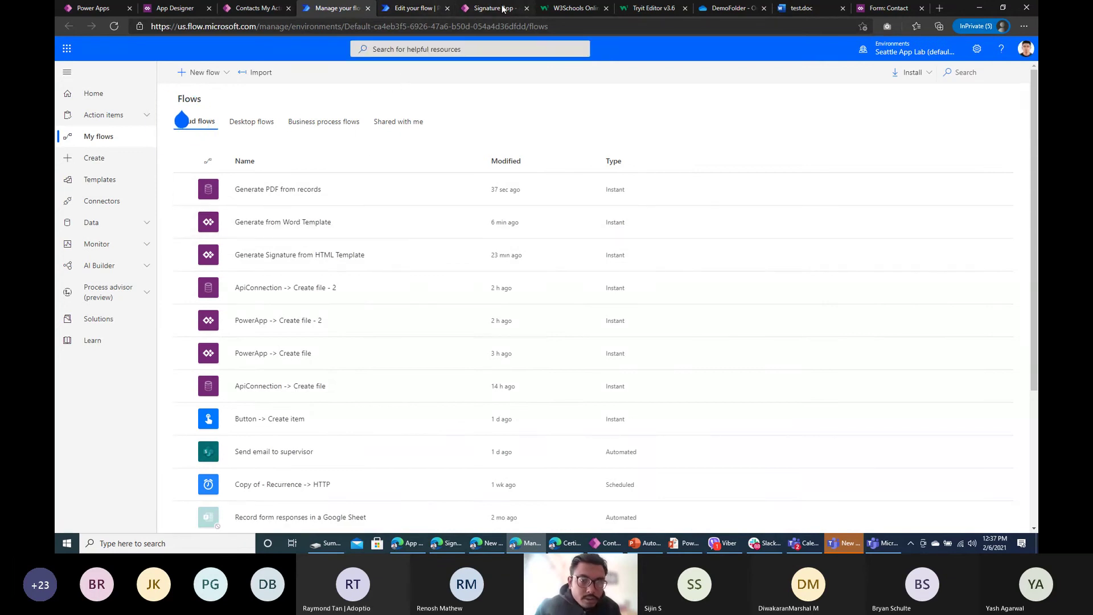
left_click(413, 8)
left_click(336, 8)
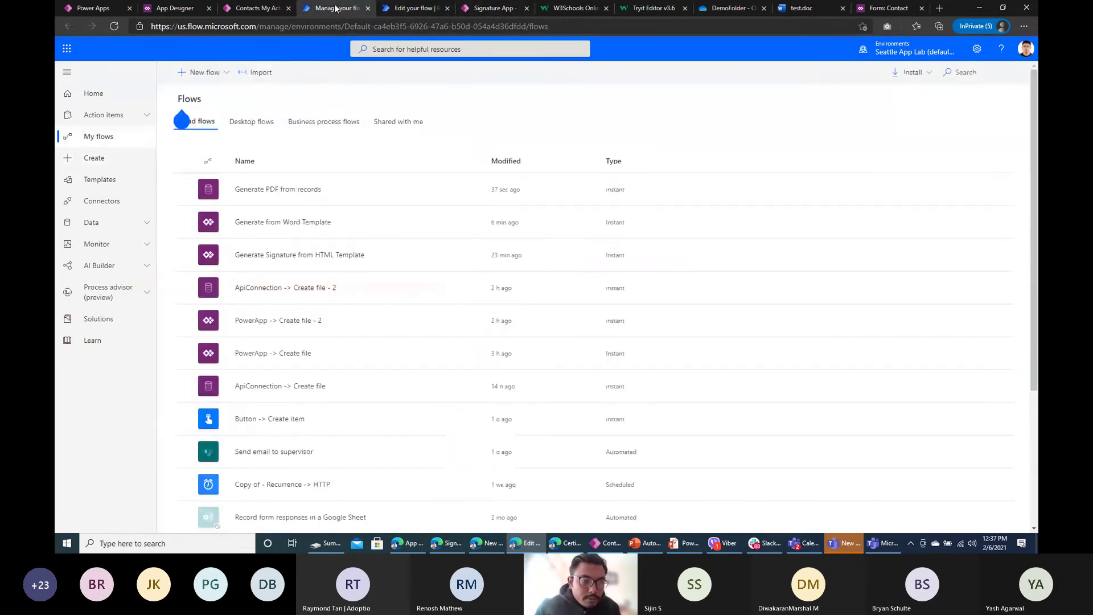
left_click(258, 8)
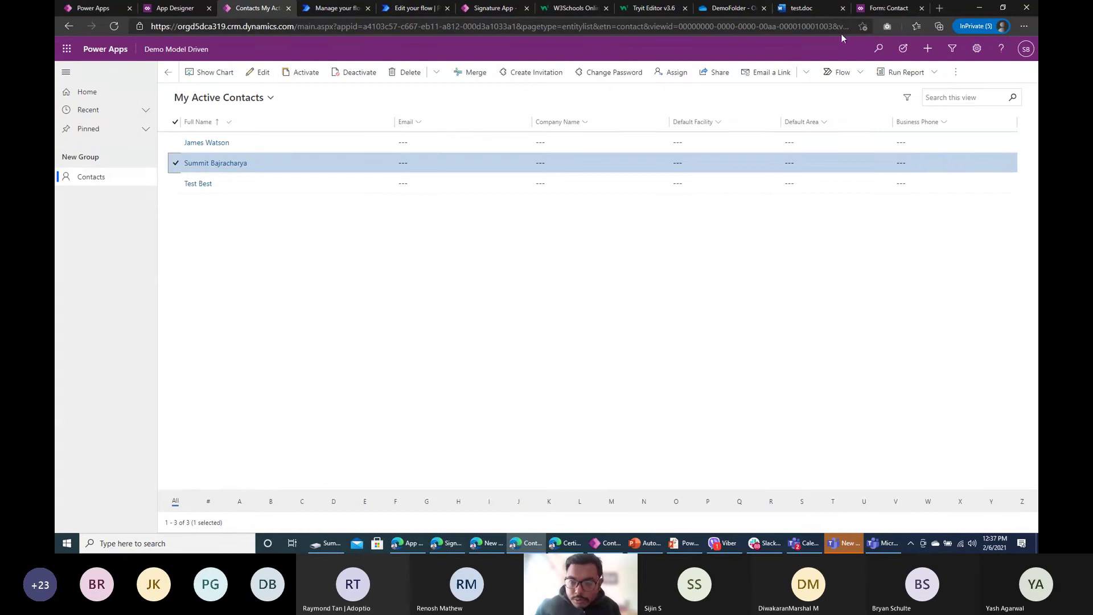
left_click(847, 70)
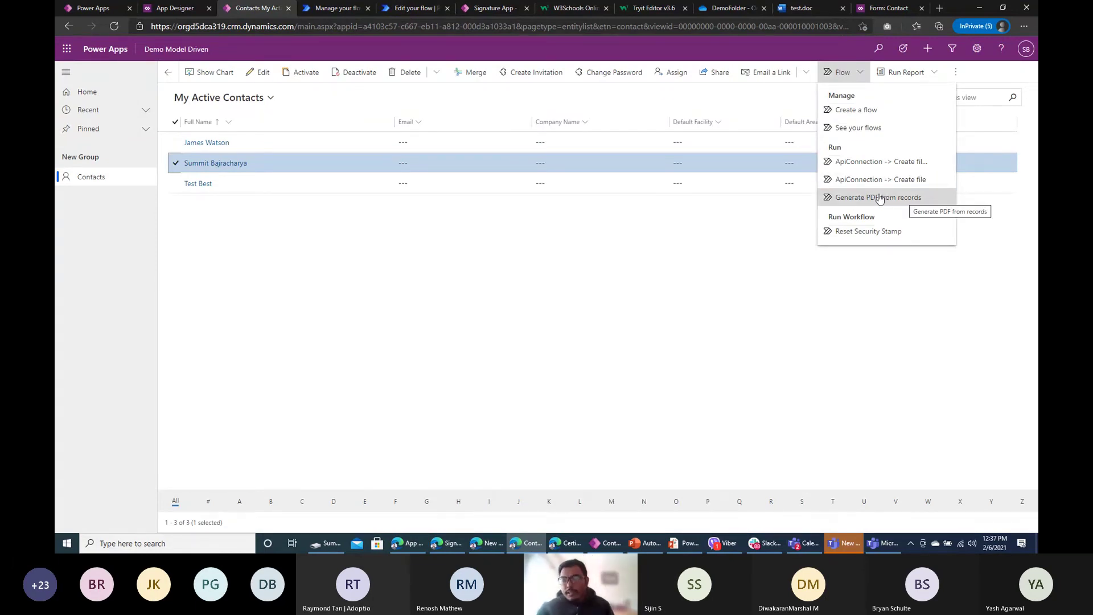
Step: Run Generate PDF from records on the selected contact and close the success message
left_click(866, 200)
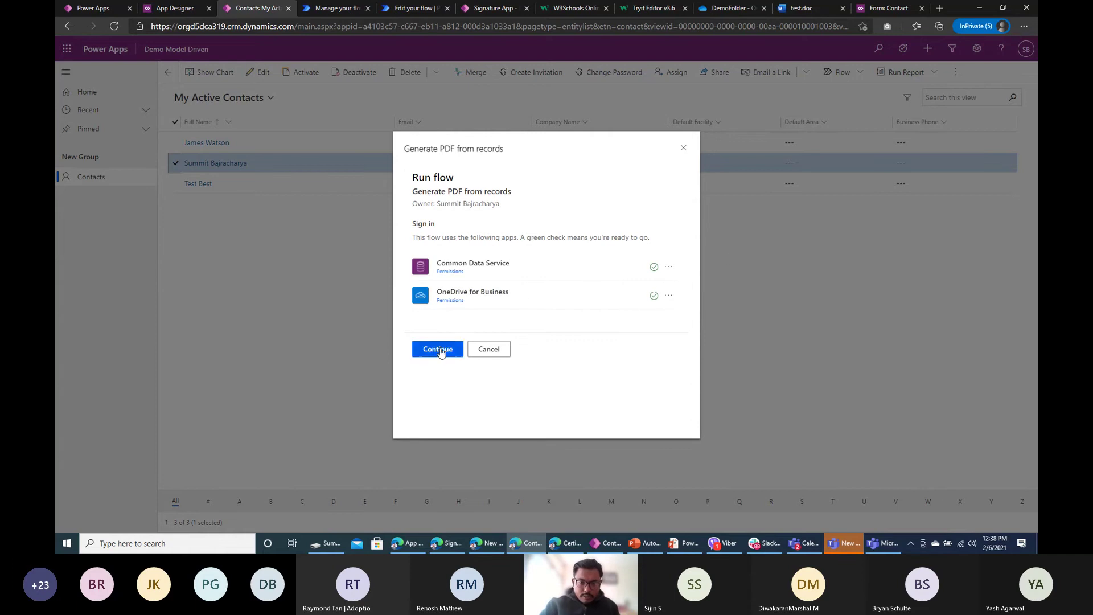
left_click(439, 352)
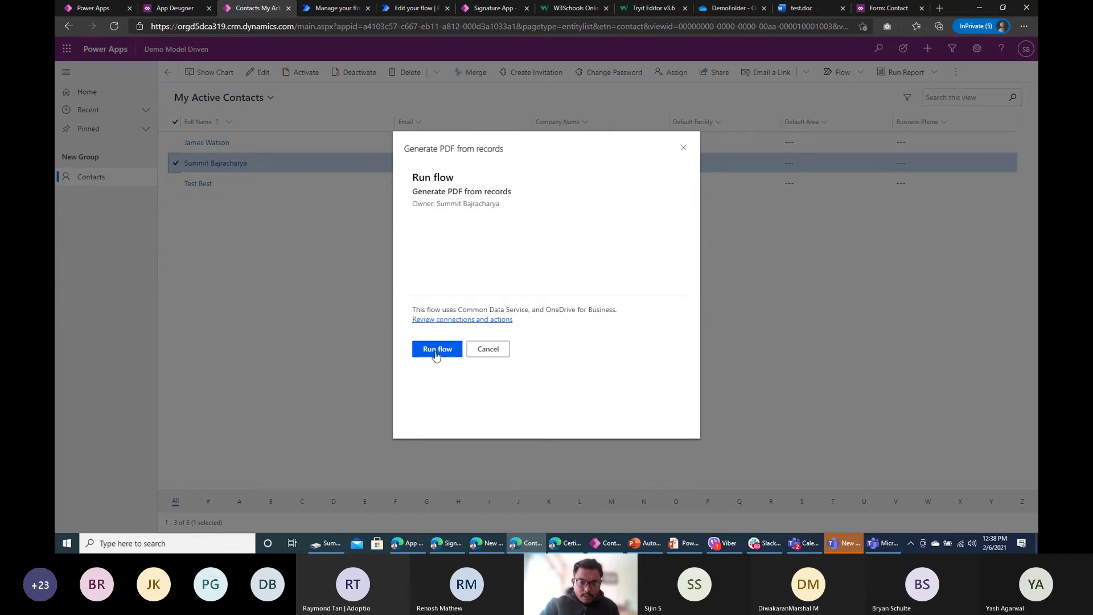
left_click(437, 353)
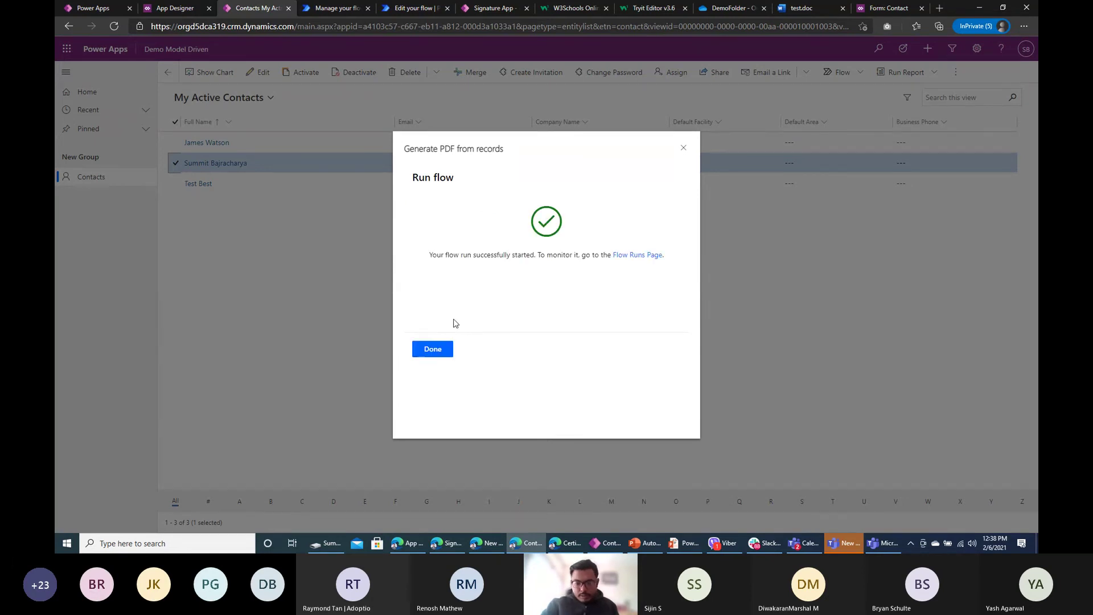
left_click(430, 349)
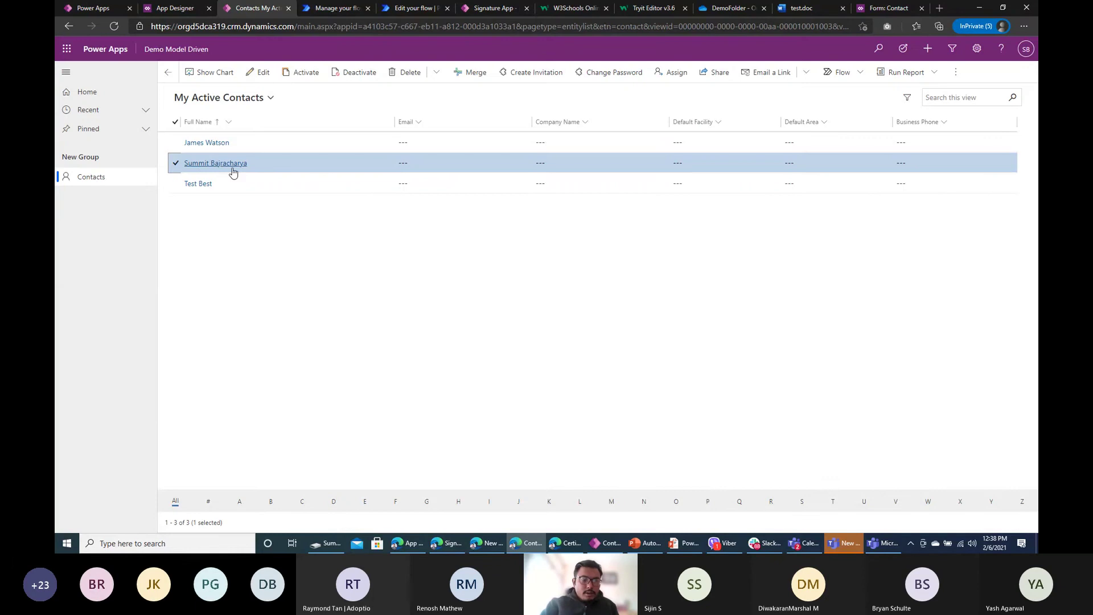
Step: Leave the flow editor and open the successful 2/6/2021 12:38:14 PM run
left_click(336, 8)
left_click(415, 8)
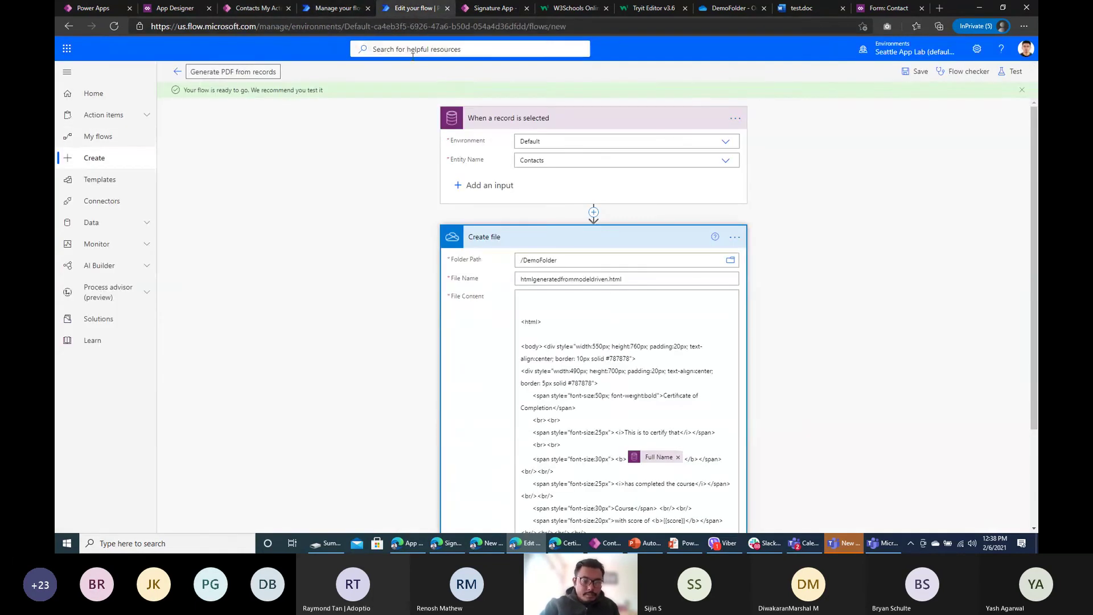
left_click(177, 72)
left_click(595, 109)
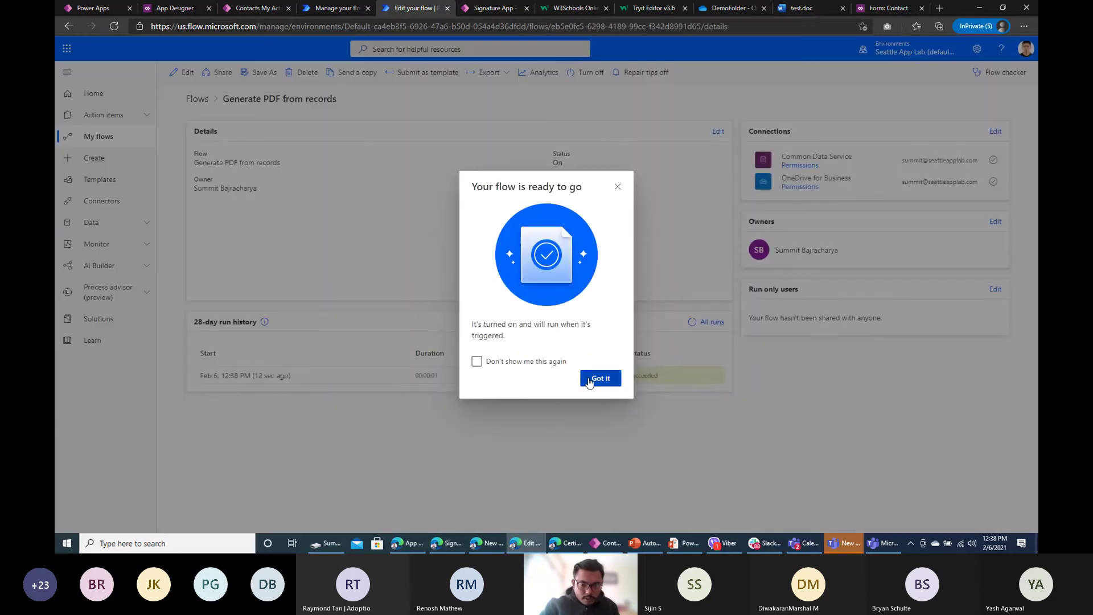
left_click(601, 378)
left_click(261, 377)
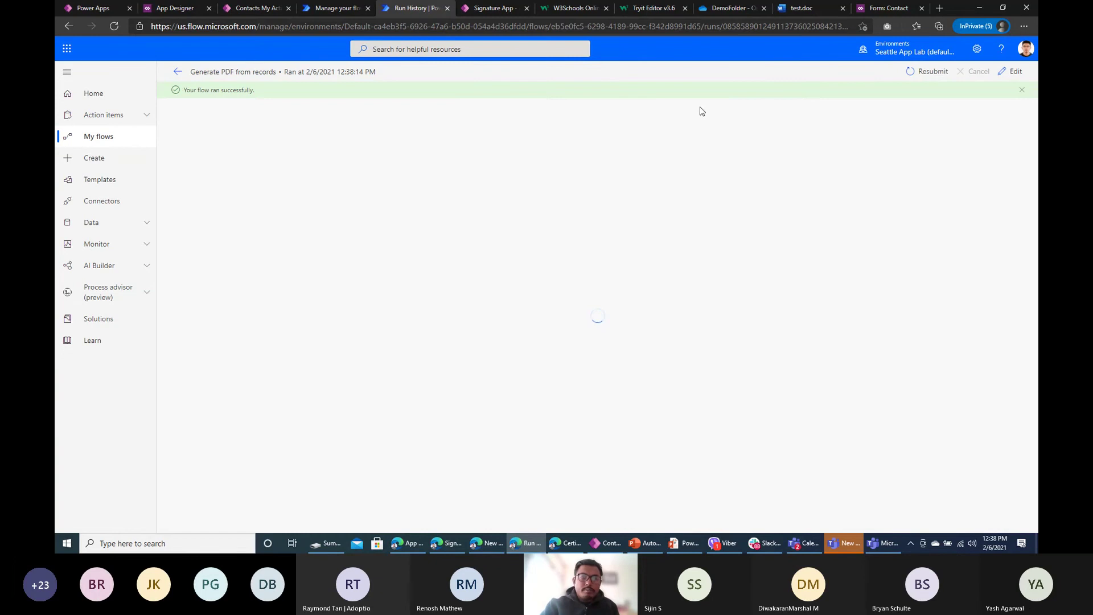
Step: Close the PDF preview in DemoFolder, view the new HTML certificate, then return to the run
left_click(732, 9)
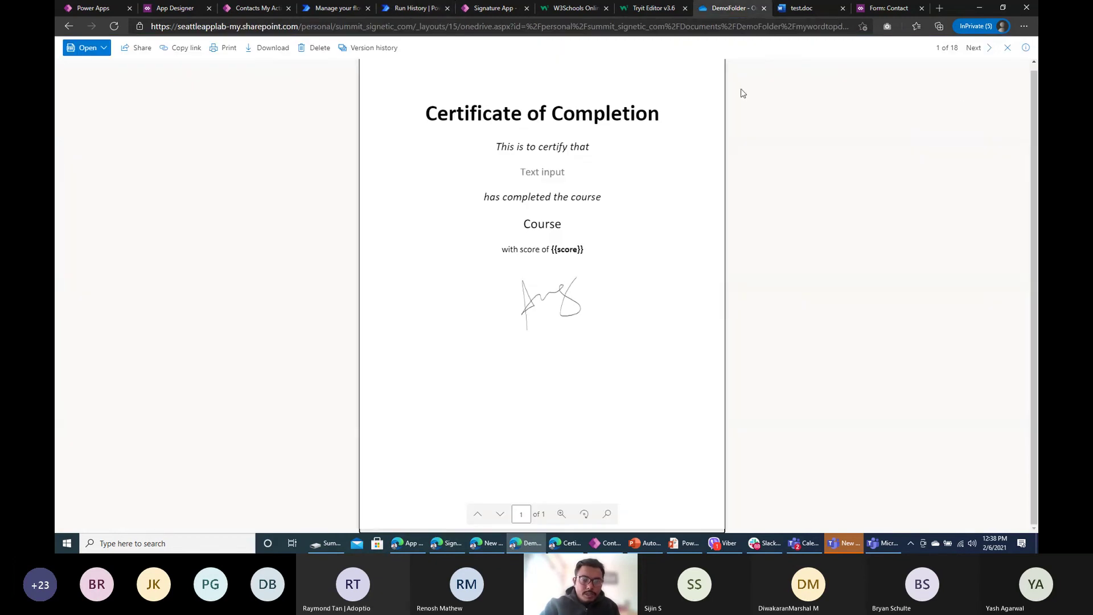
left_click(1008, 47)
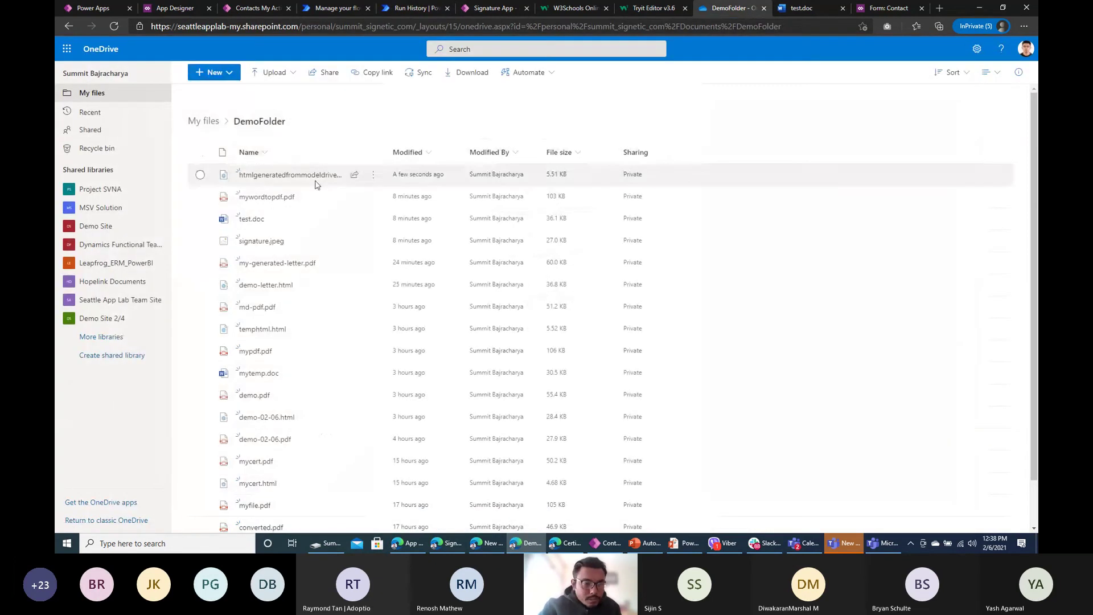
left_click(305, 175)
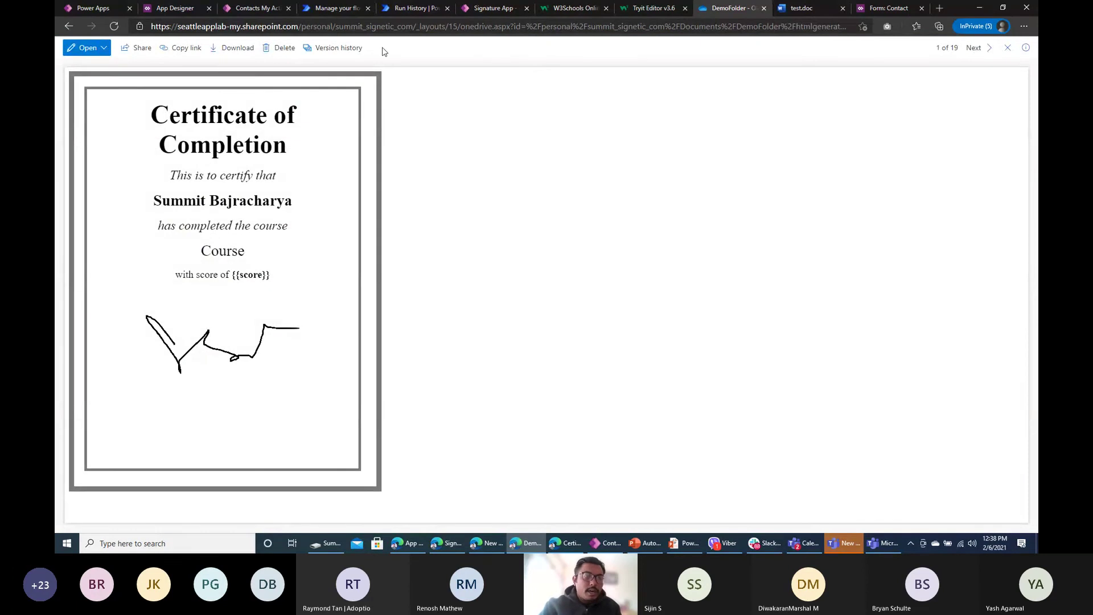
left_click(402, 8)
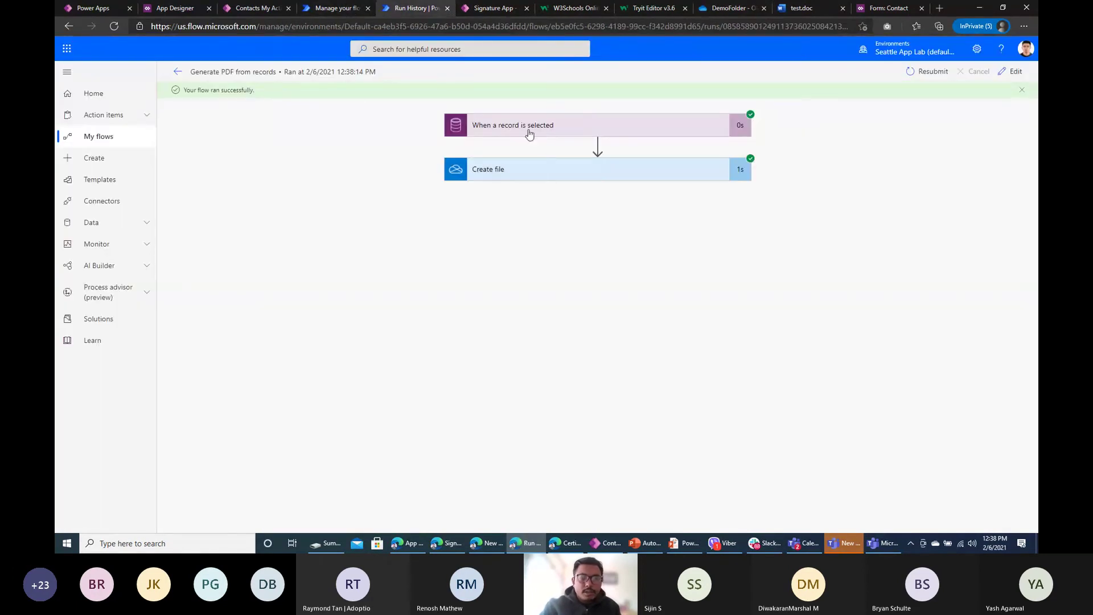
Step: Add a Convert file using path step whose File Path is the created file's Path
left_click(1016, 72)
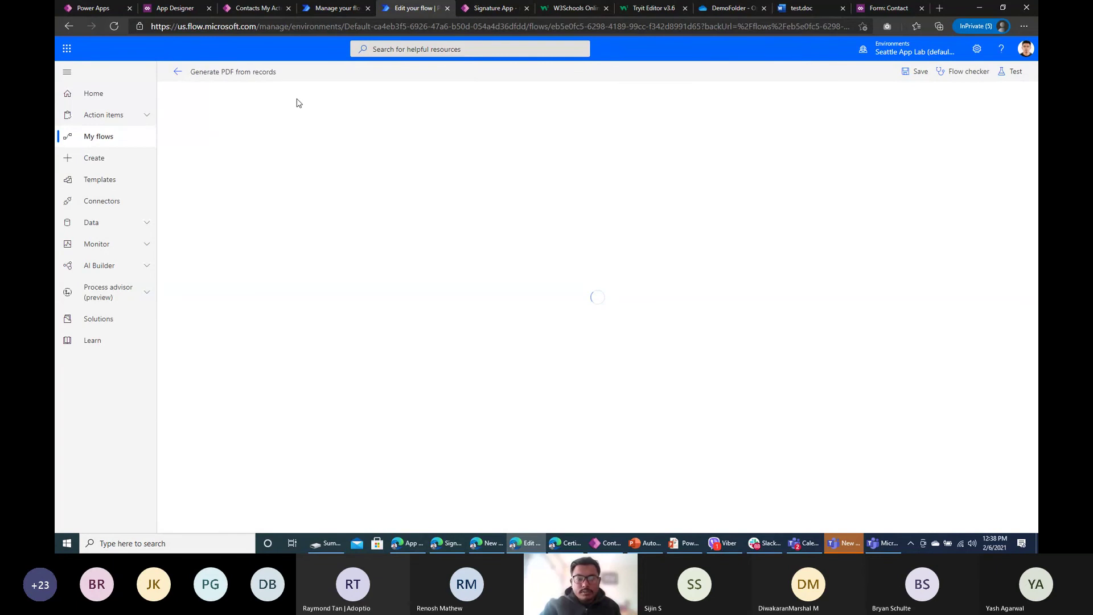
left_click(484, 147)
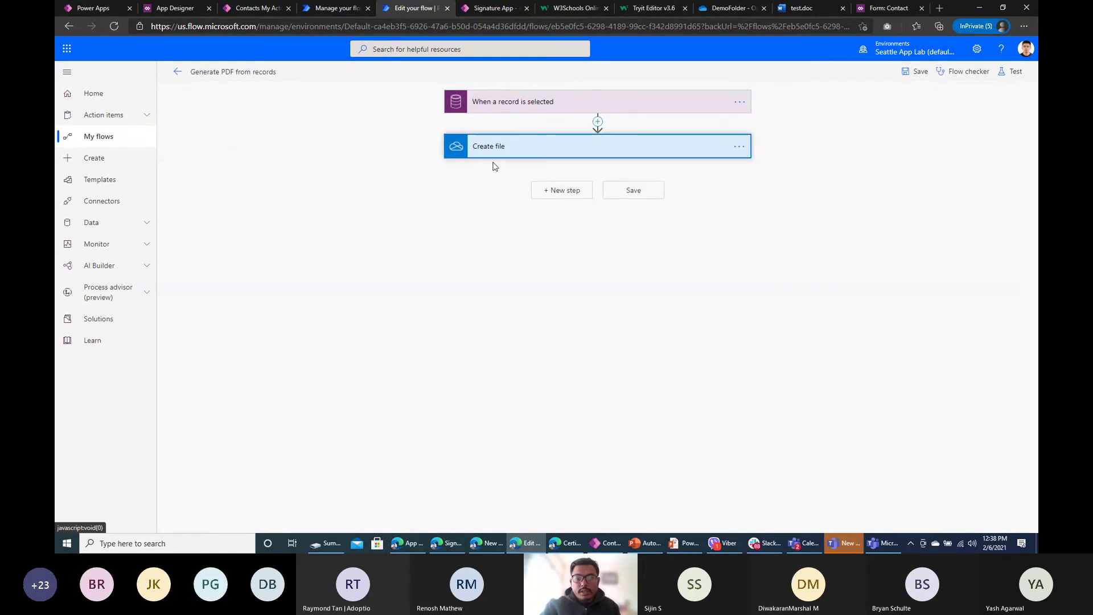
left_click(532, 142)
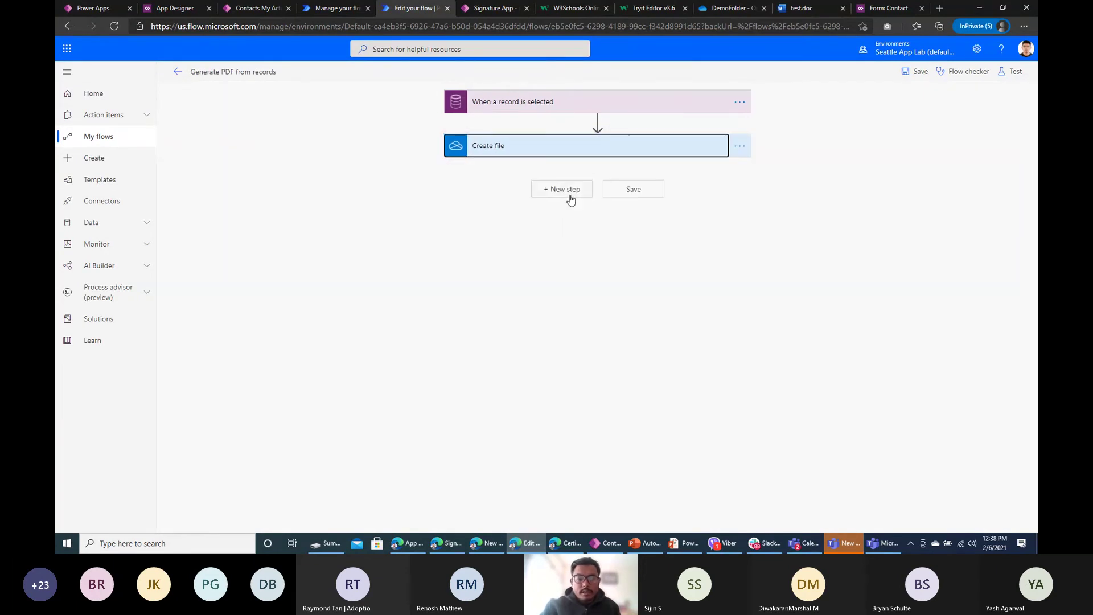
left_click(571, 197)
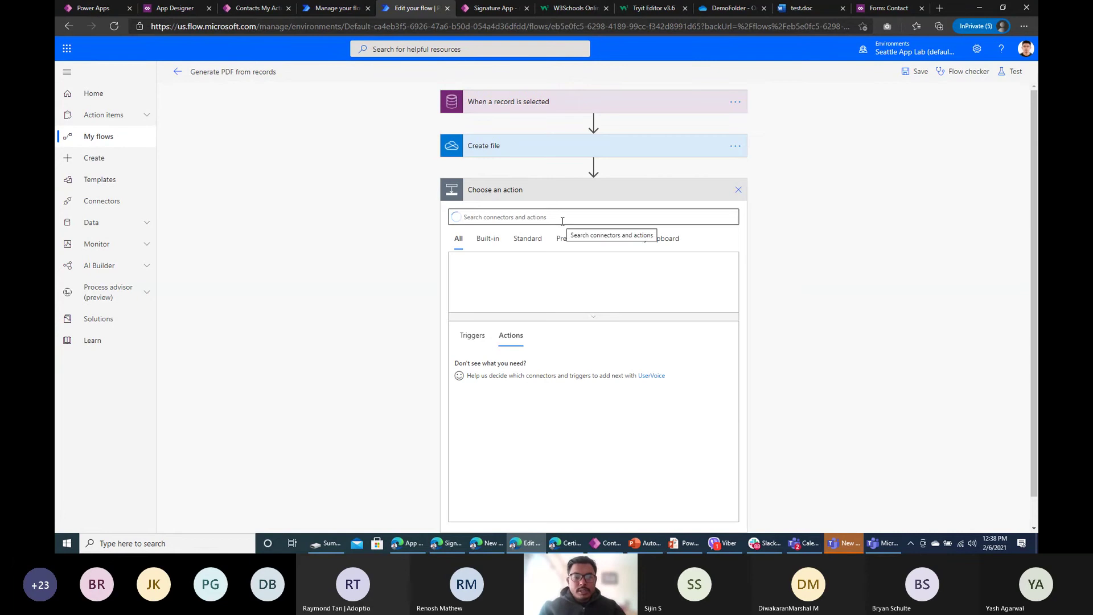
type("convert")
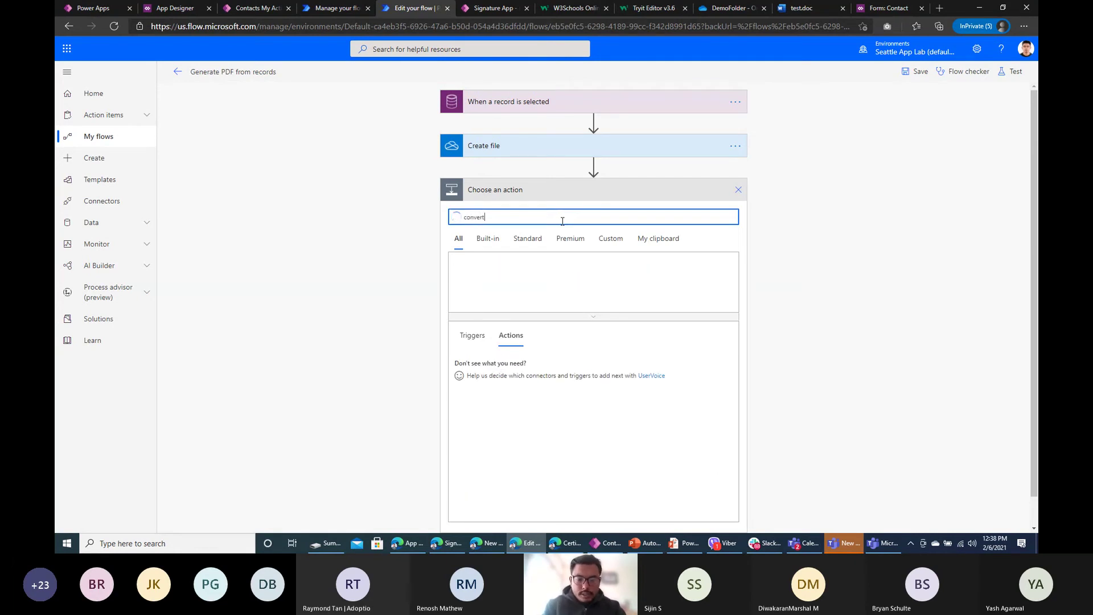
type(" file")
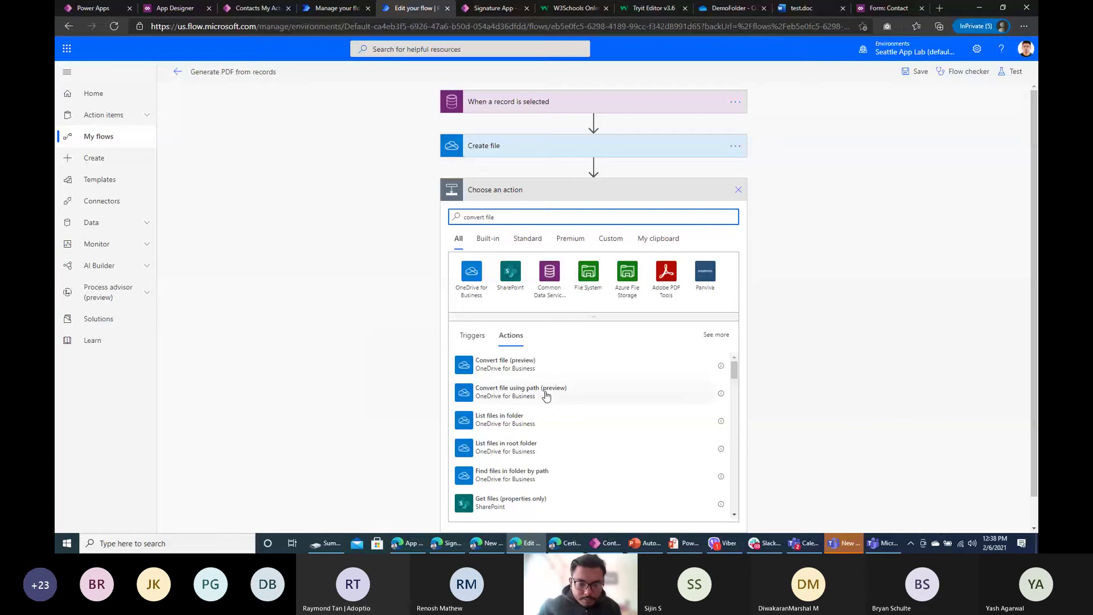
left_click(543, 396)
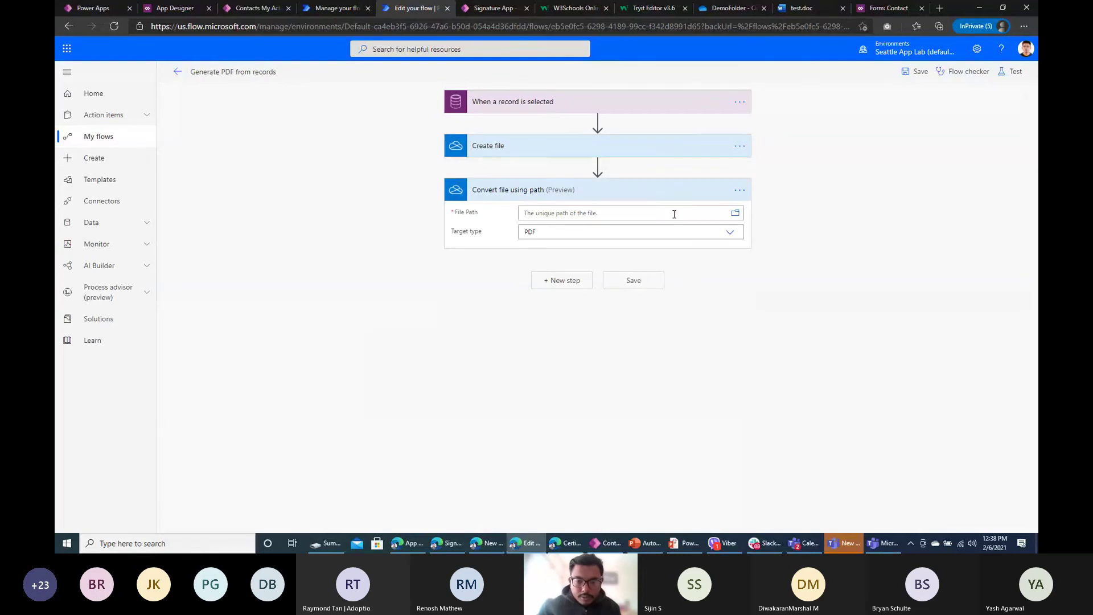
left_click(675, 214)
left_click(822, 290)
type("p")
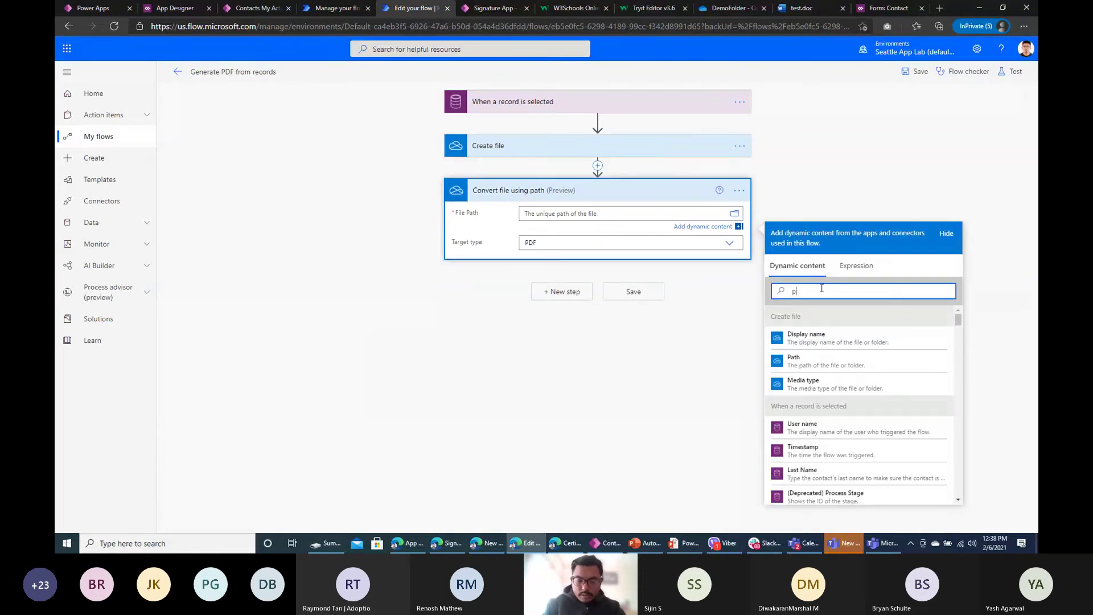
type("athj")
left_click(824, 340)
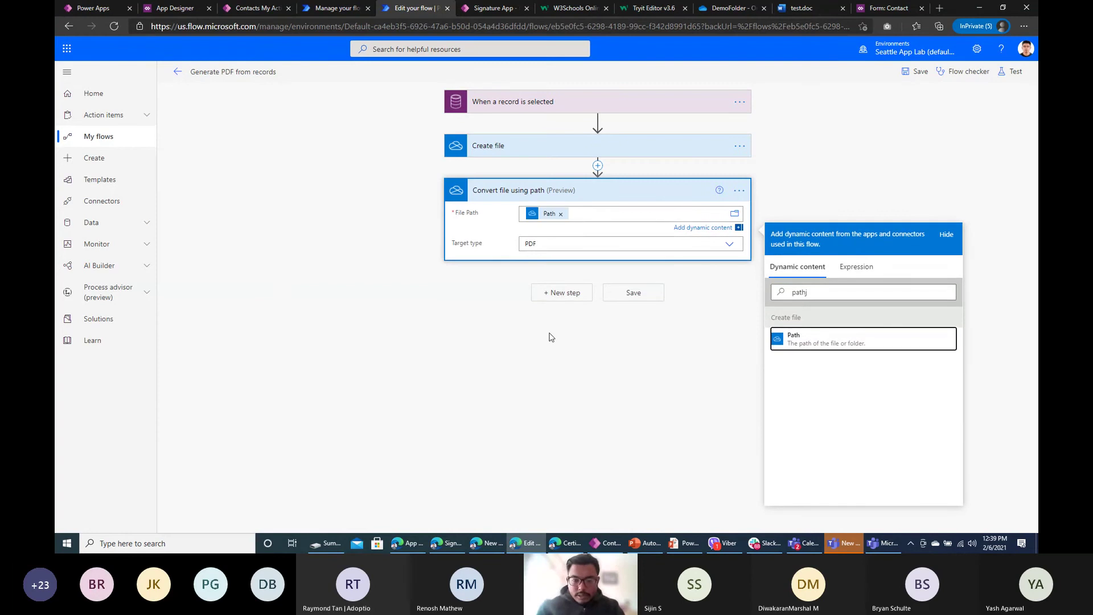
Step: Add a second Create file action with /DemoFolder as its Folder Path
left_click(564, 292)
type("crea")
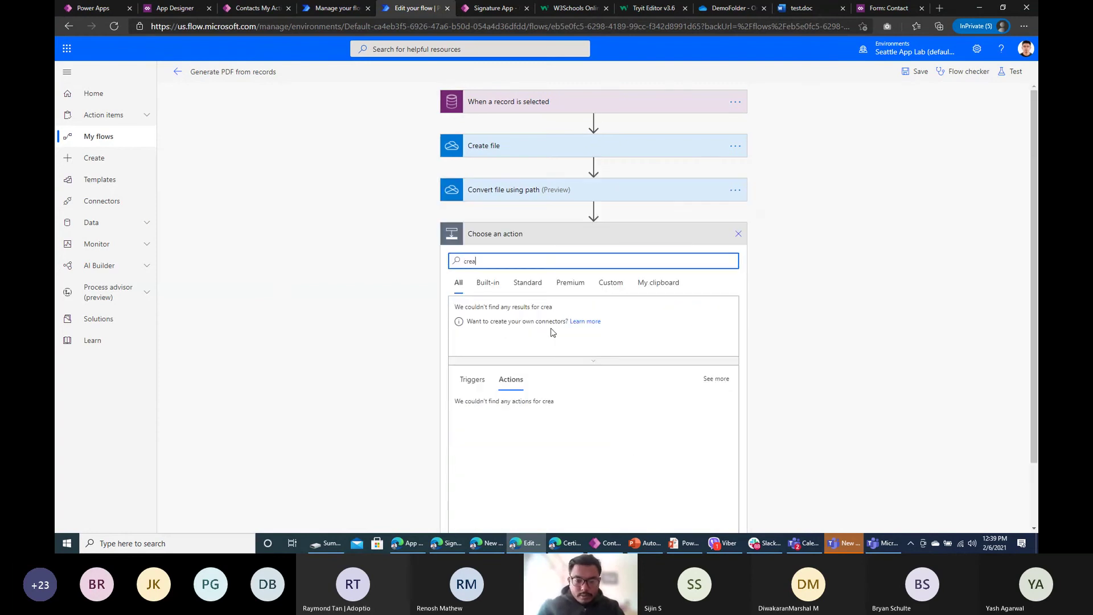
type("te")
left_click(546, 196)
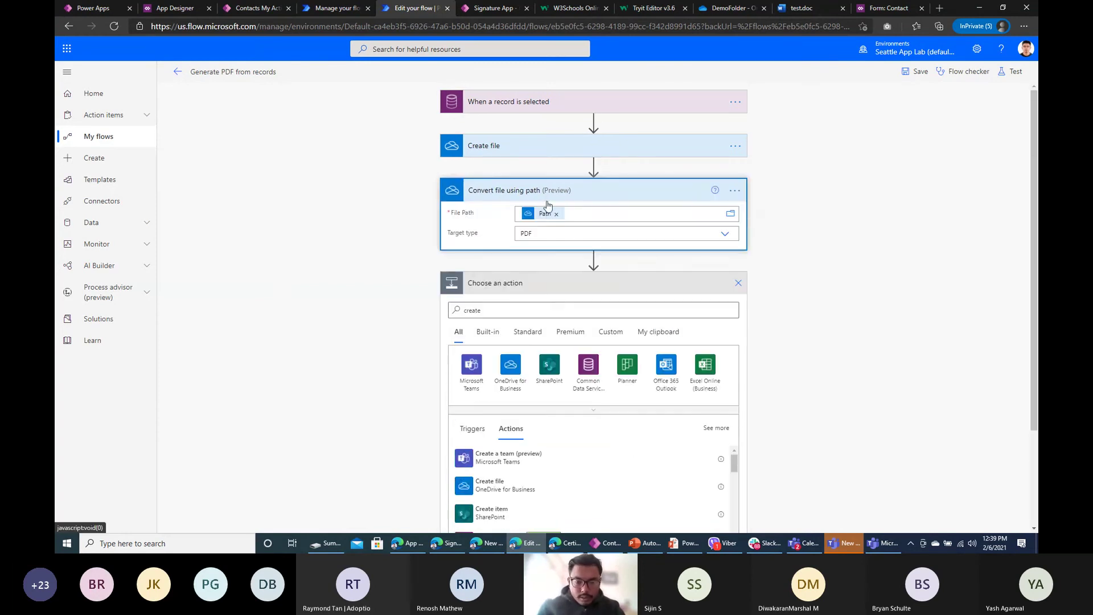
left_click(534, 309)
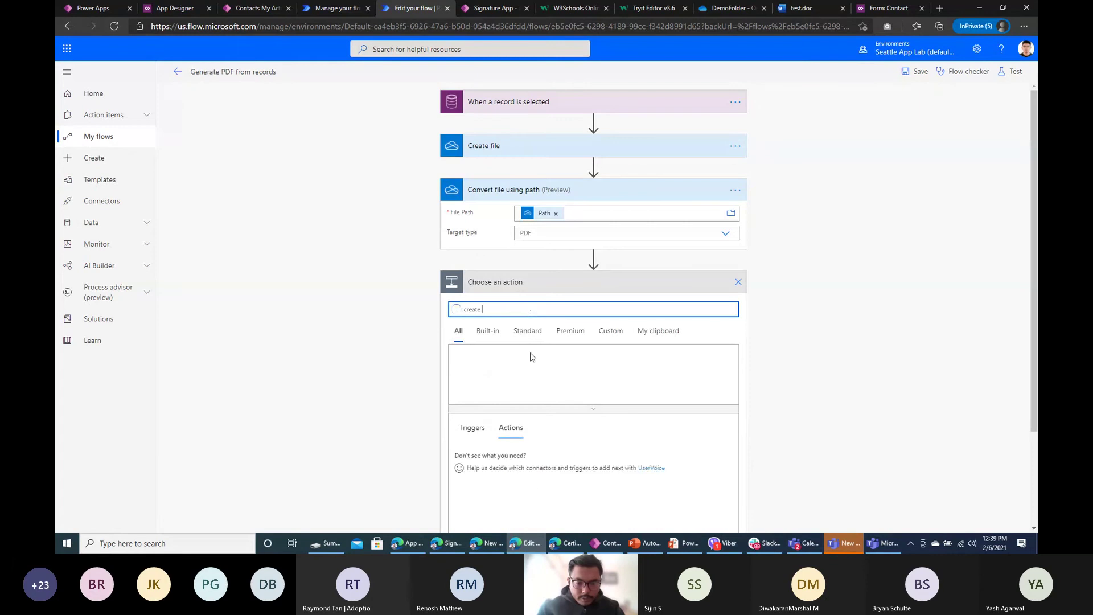
left_click(520, 486)
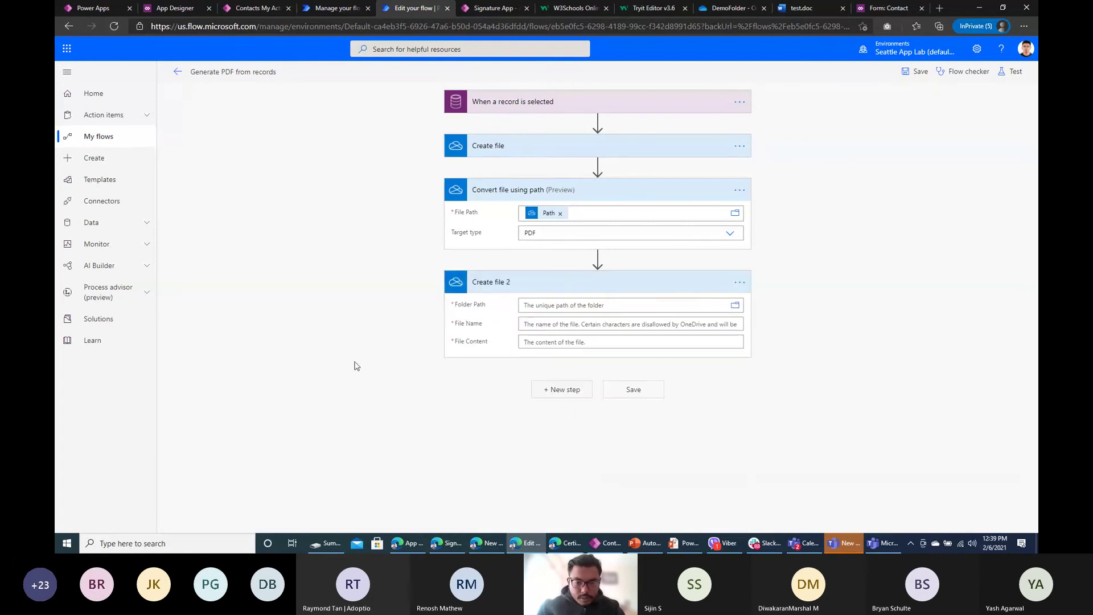
left_click(735, 306)
left_click(882, 344)
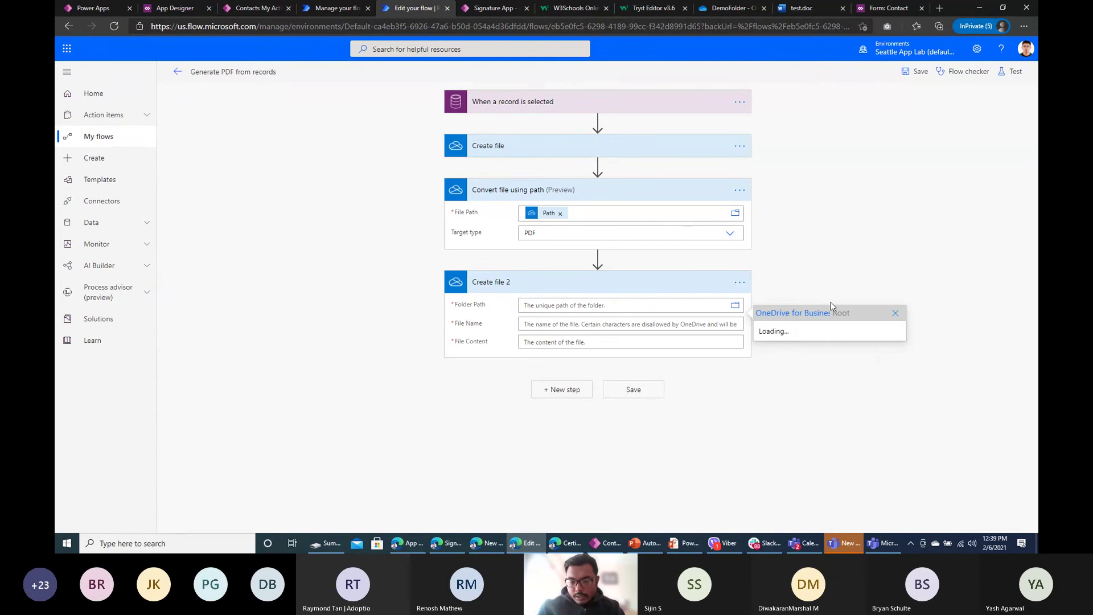
left_click(812, 366)
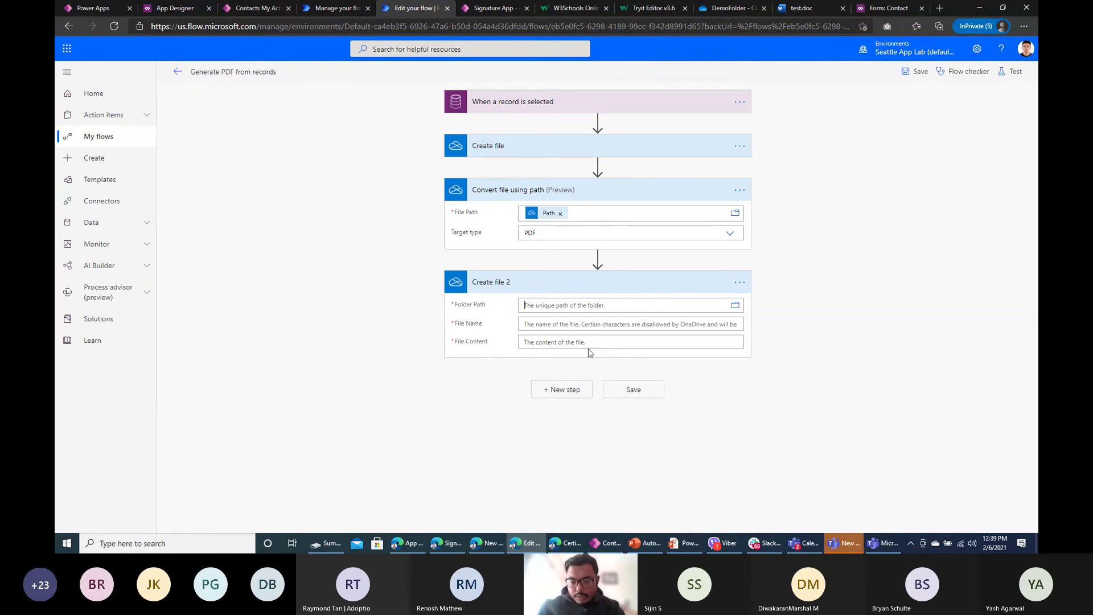
Step: Name the file mymodeldrivengenetatedpdf.pdf, use the converted File content, and save the flow
left_click(569, 326)
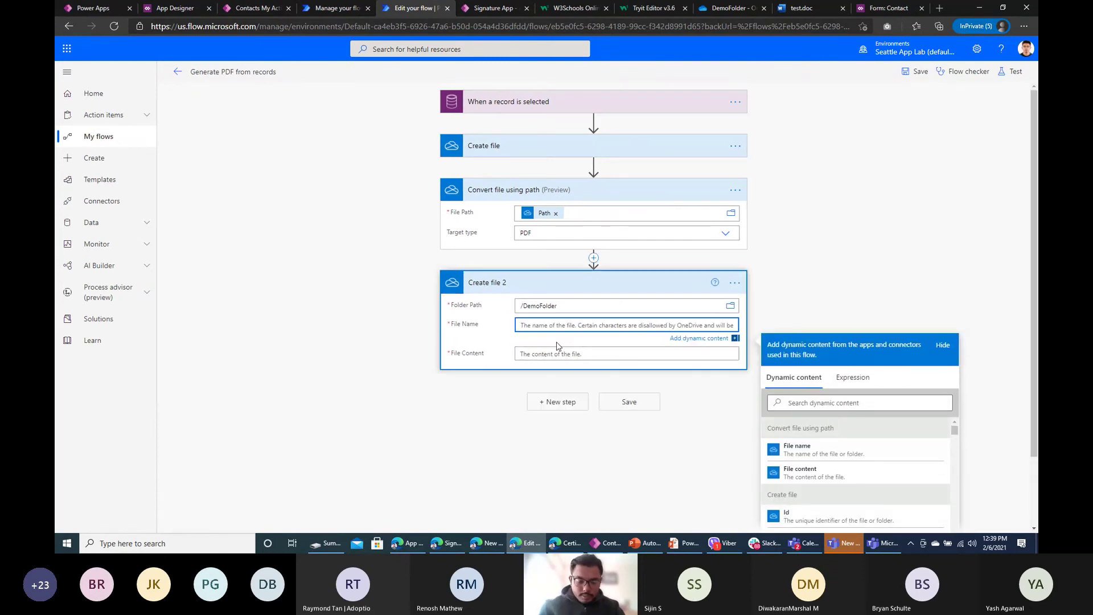
type("mymodeldrivengenetatedpdf.pdf")
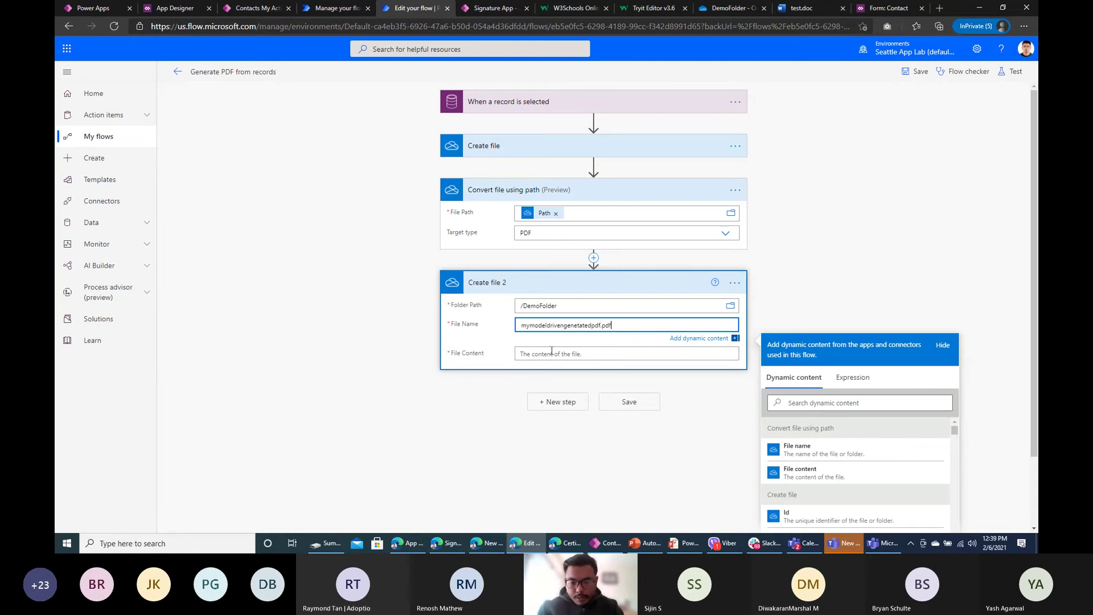
left_click(555, 352)
scroll(853, 307, "down", 2)
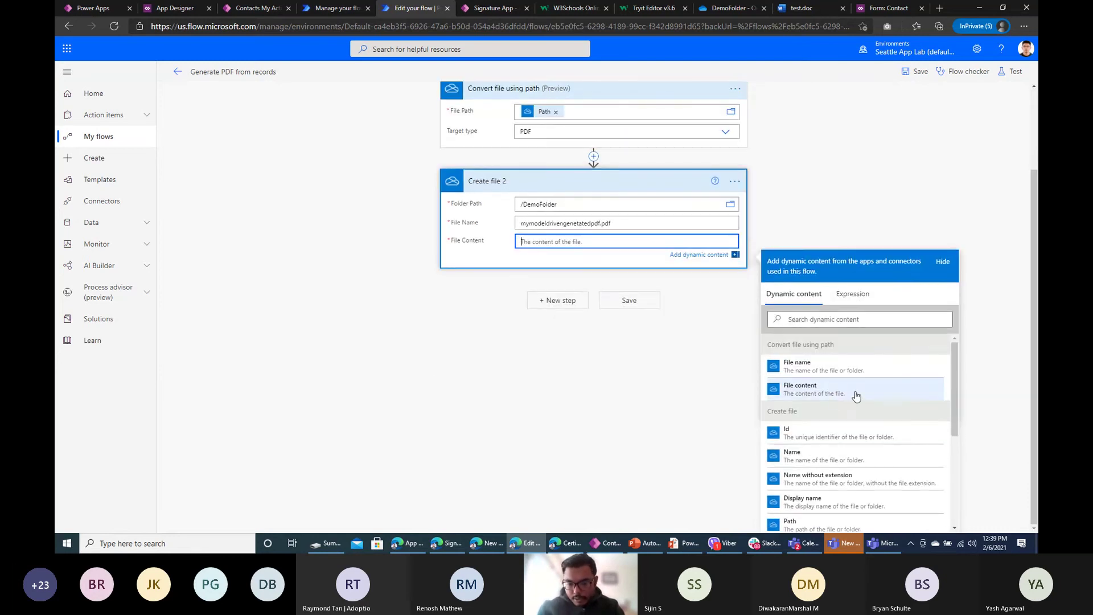
left_click(831, 393)
left_click(911, 72)
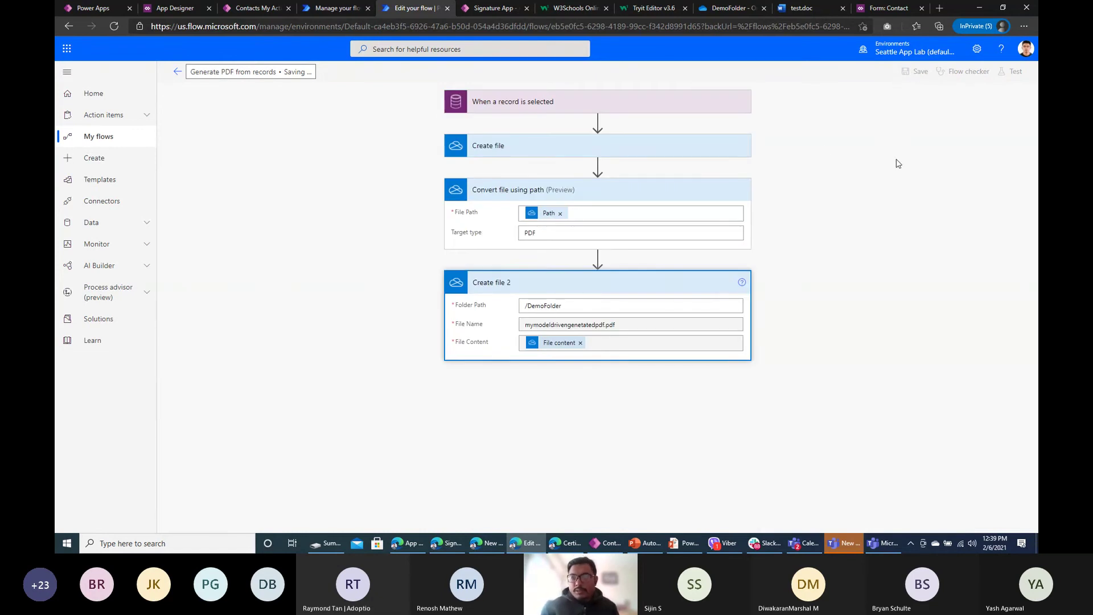
Step: Start a test run with the recently used trigger and open it from run history
left_click(1012, 71)
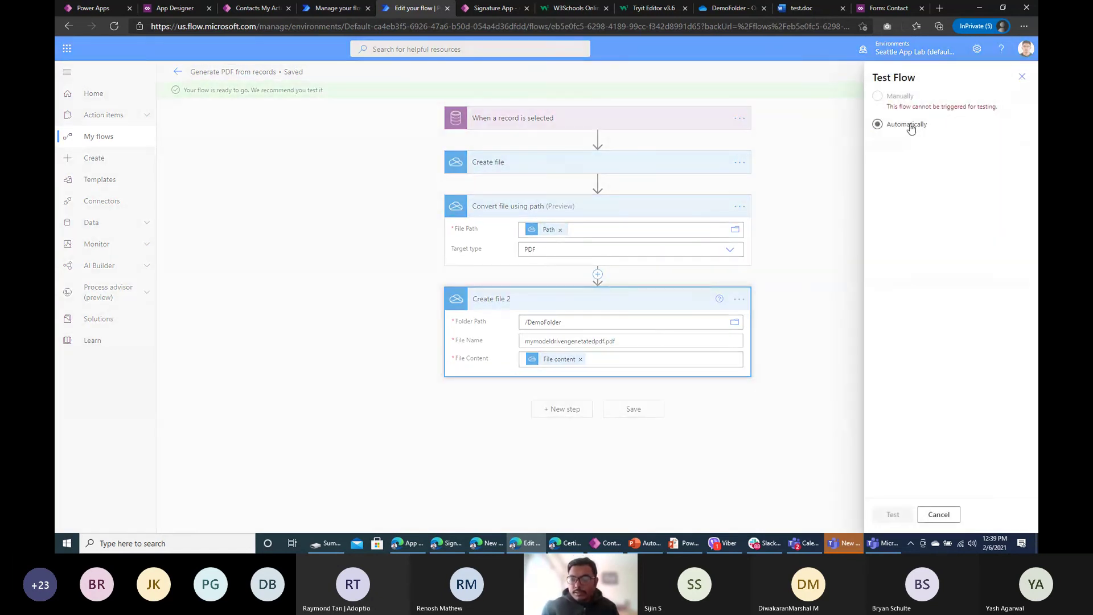
left_click(911, 144)
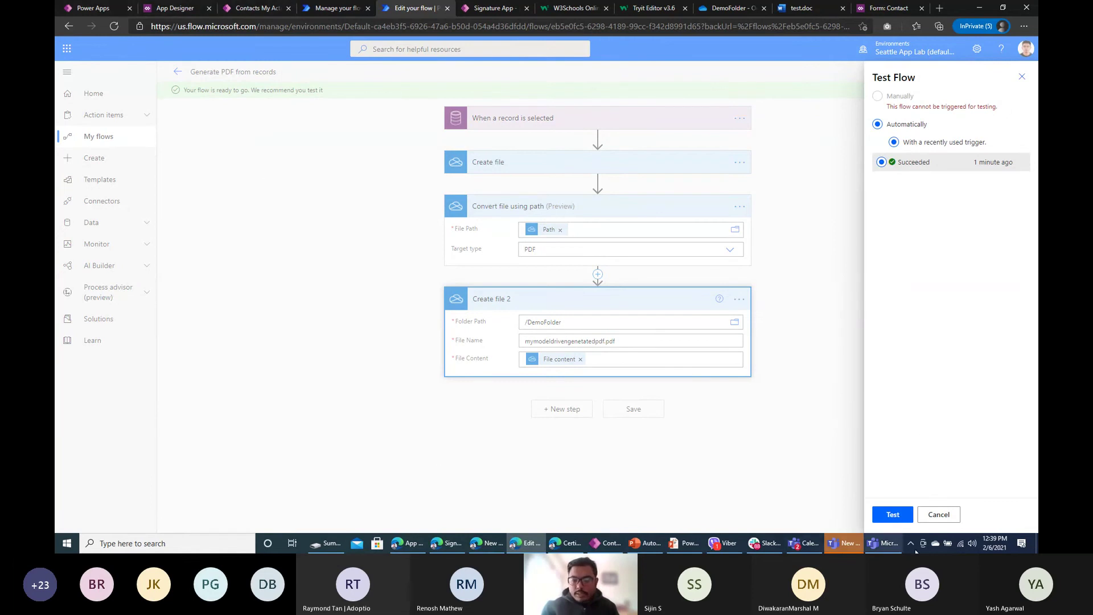
left_click(892, 518)
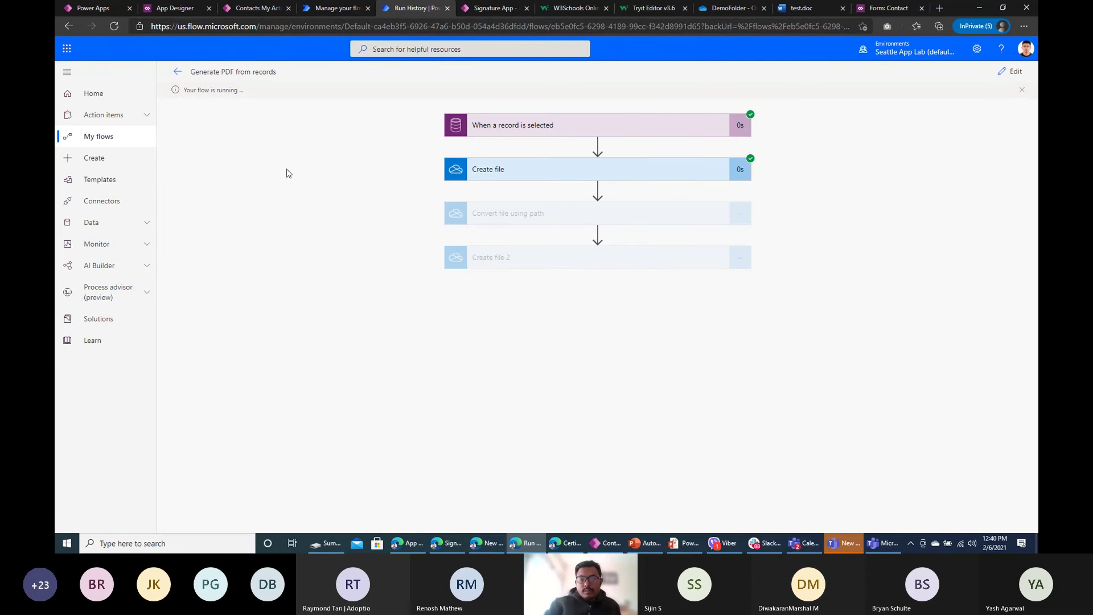
left_click(178, 72)
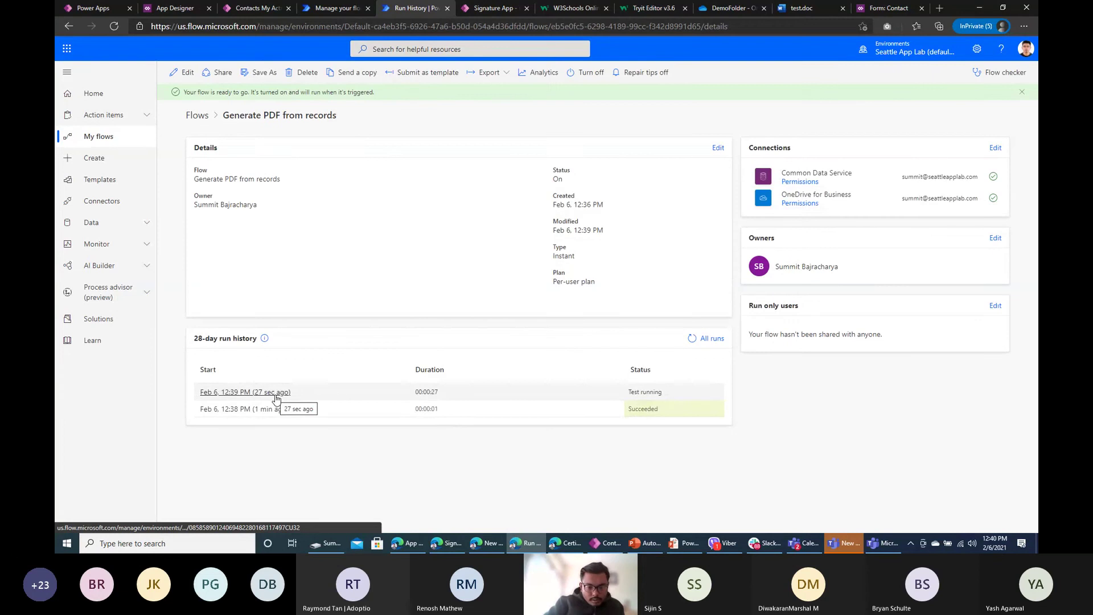
left_click(278, 393)
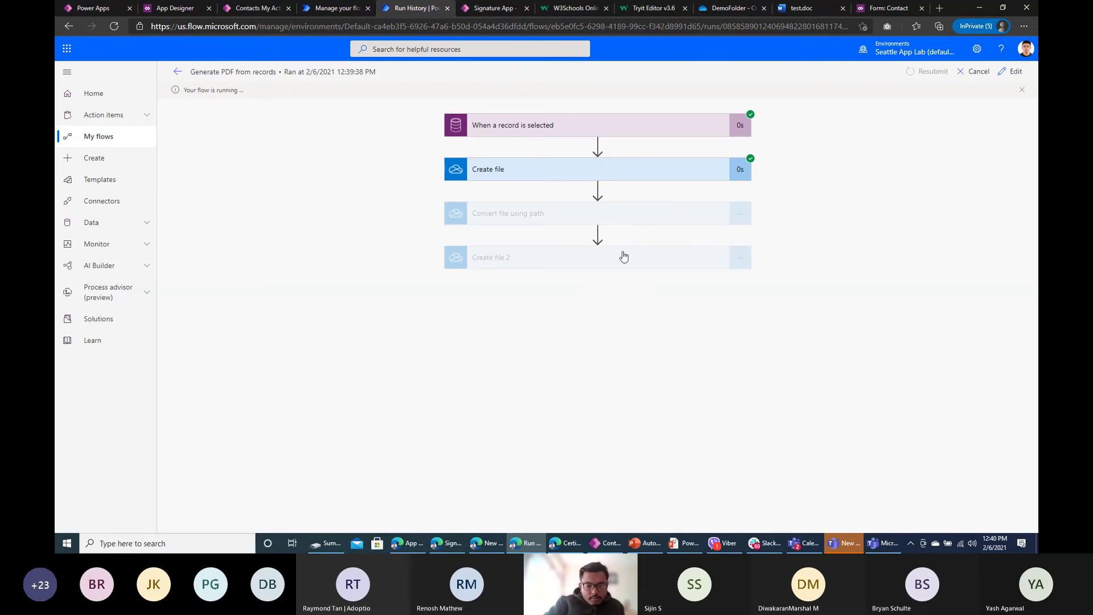
Step: Inspect the Create file step, refresh run history, and pick the first contact in the app
left_click(617, 170)
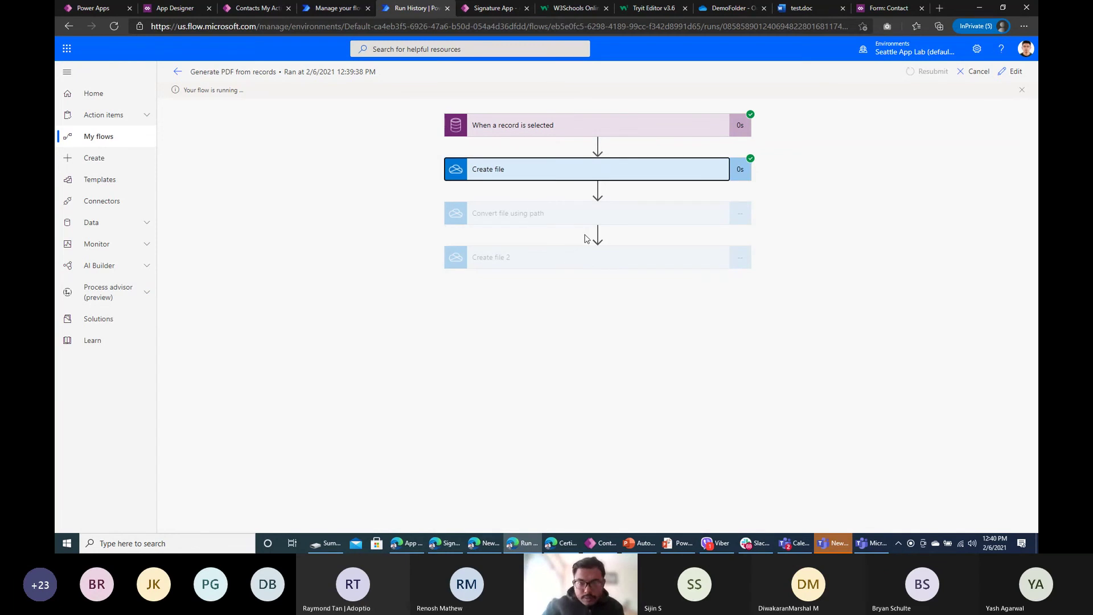
left_click(843, 544)
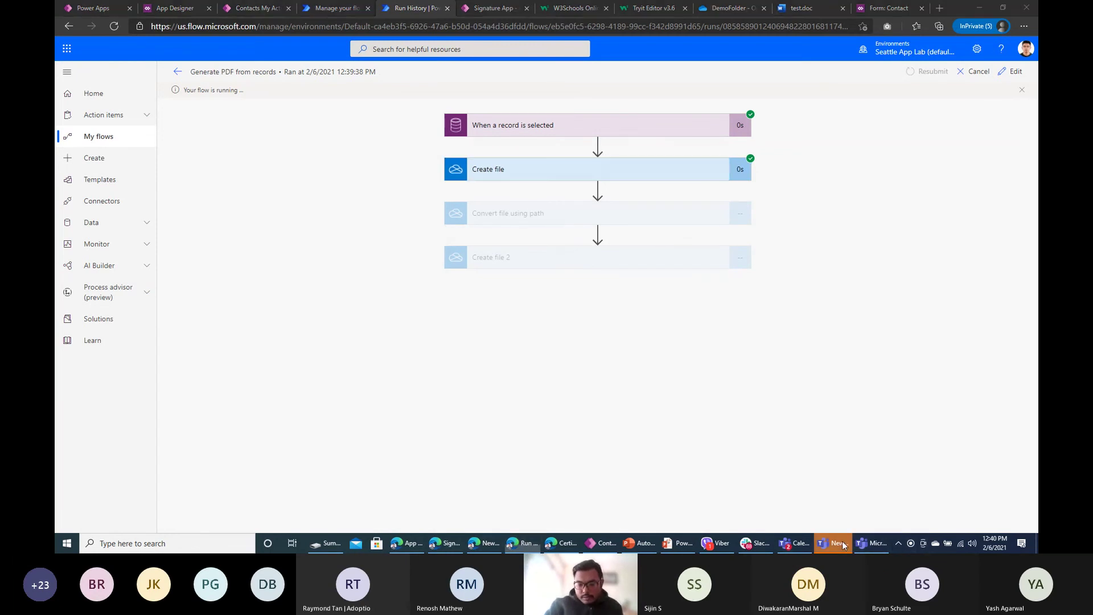
left_click(843, 544)
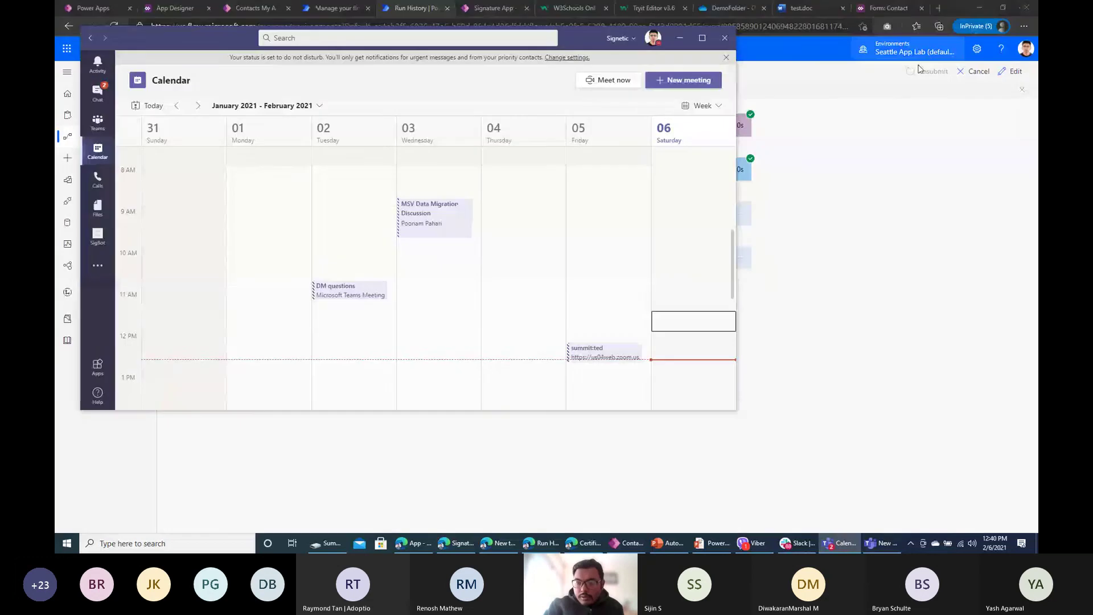
left_click(860, 283)
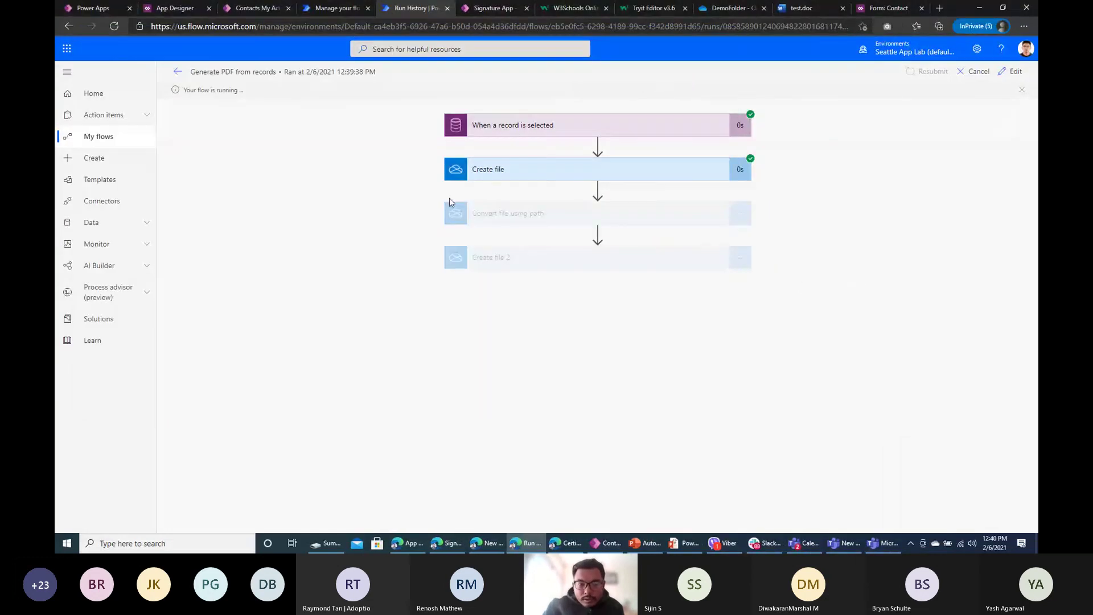
left_click(177, 72)
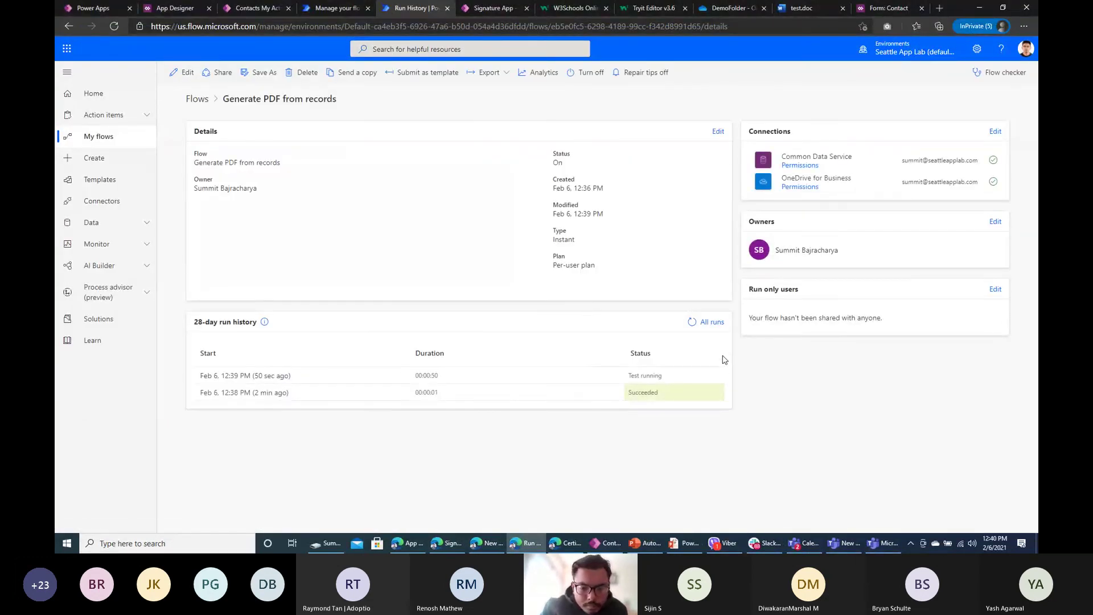
left_click(693, 327)
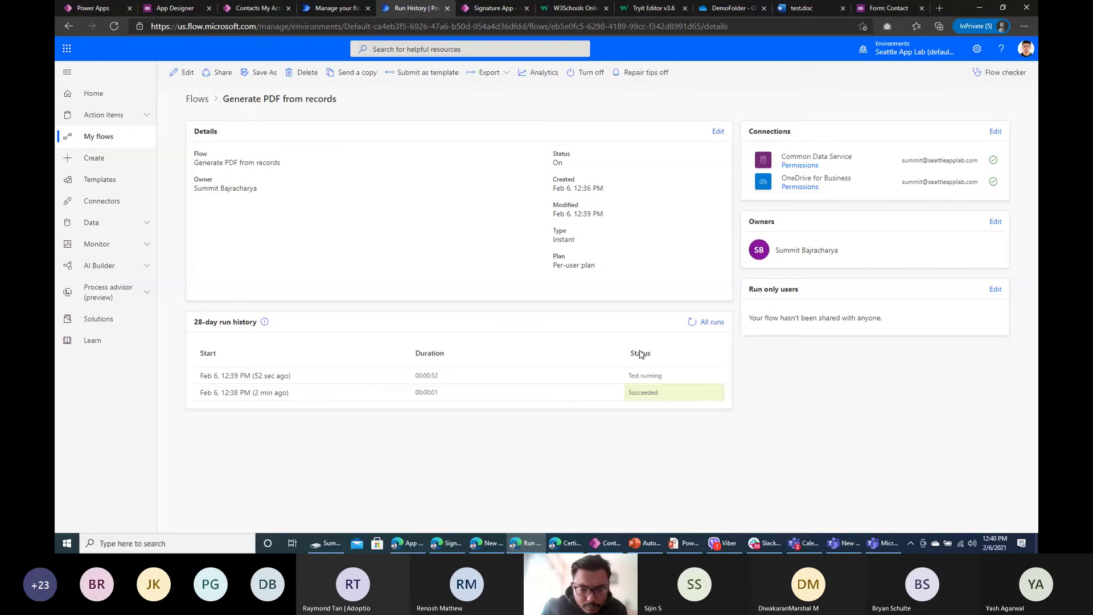
left_click(256, 8)
left_click(177, 142)
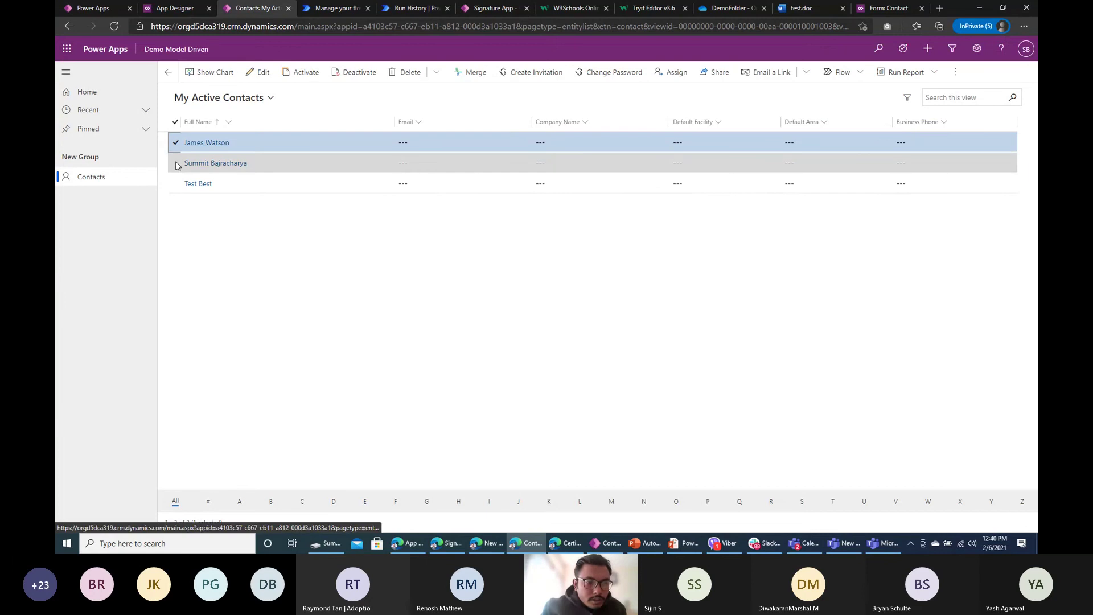
Step: Run Generate PDF from records on only one selected contact
left_click(176, 163)
left_click(177, 163)
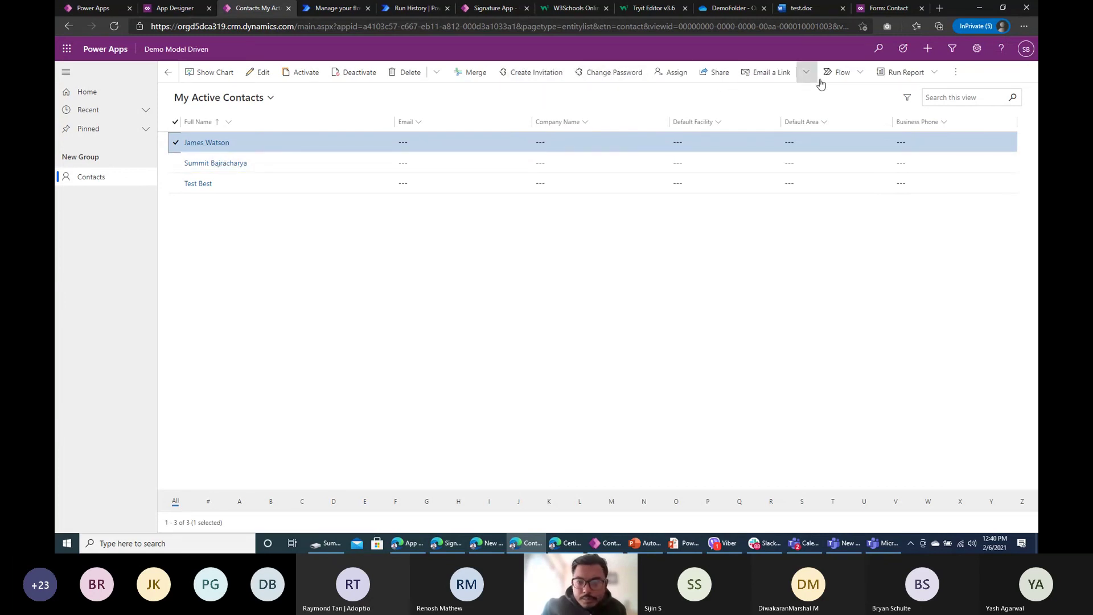
left_click(841, 72)
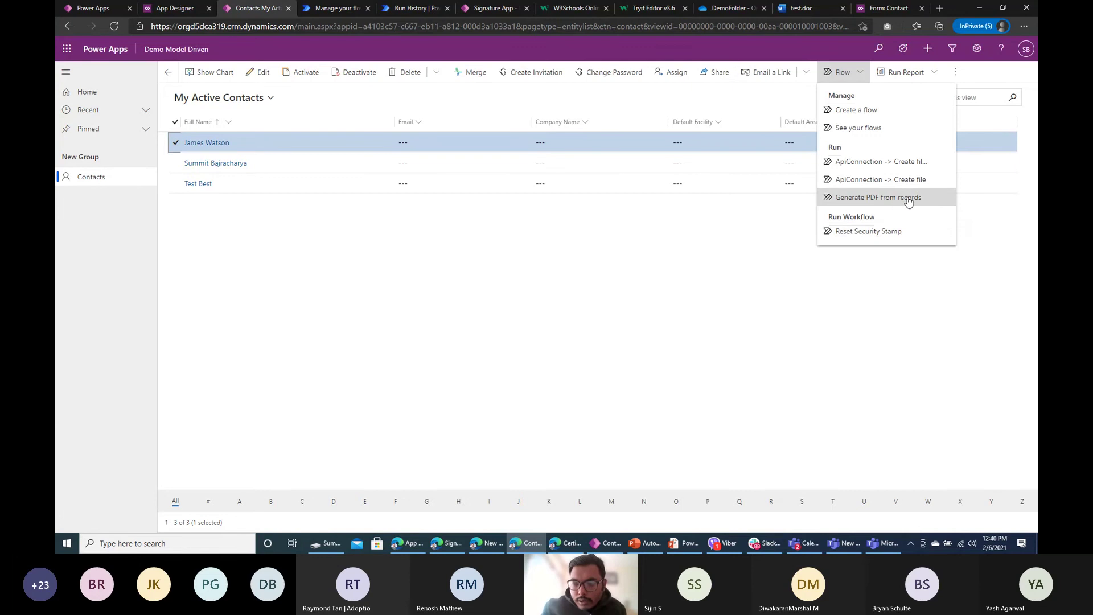
left_click(907, 198)
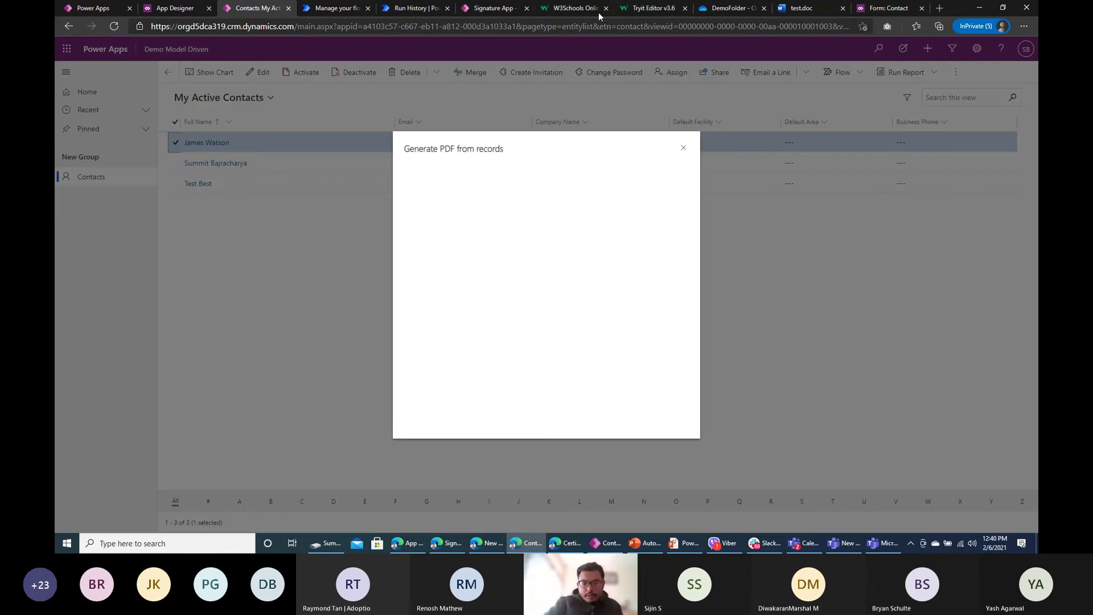
Step: Refresh the run history, open the running test run, and start editing the flow
left_click(427, 9)
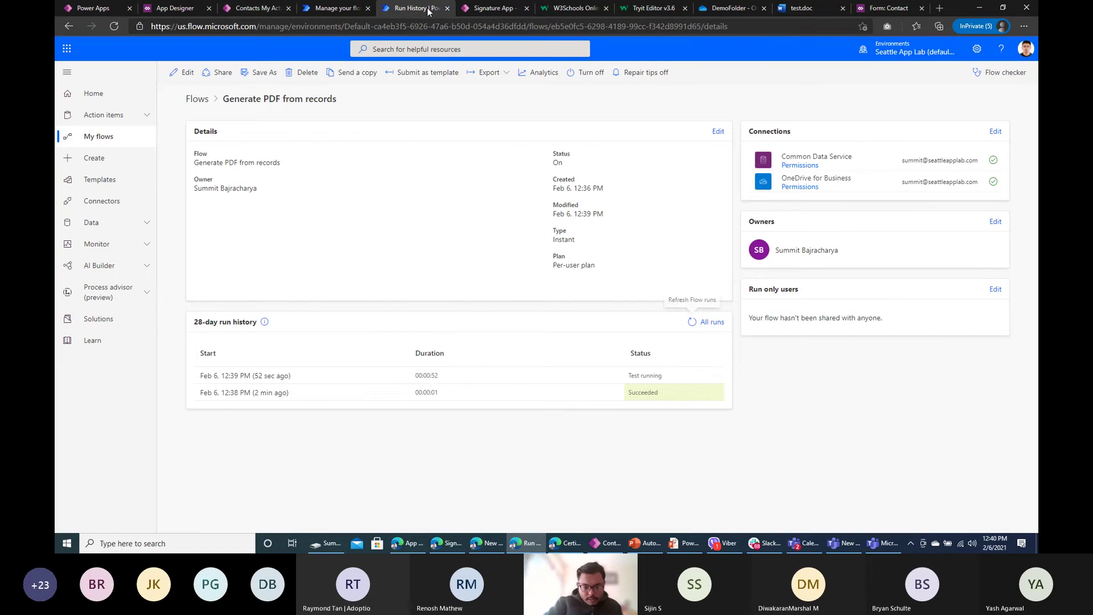
left_click(692, 323)
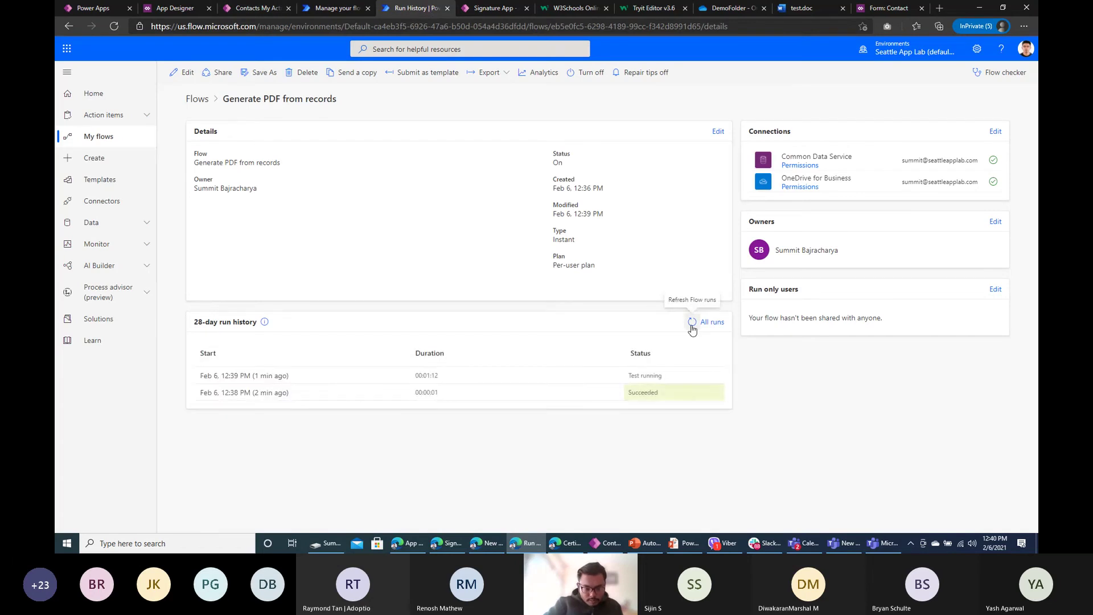
left_click(245, 376)
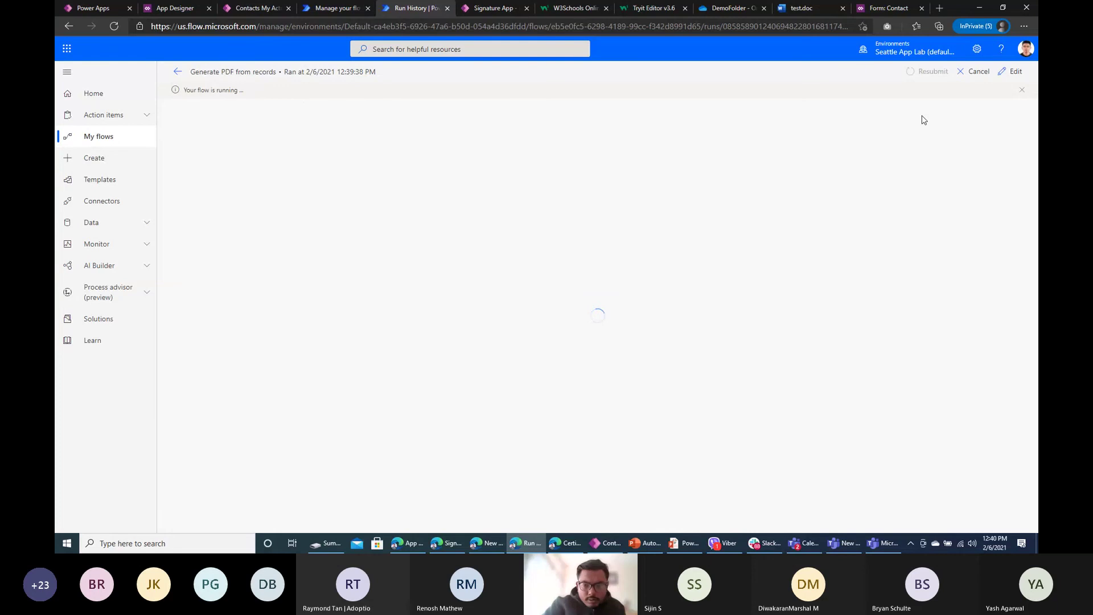
left_click(1010, 72)
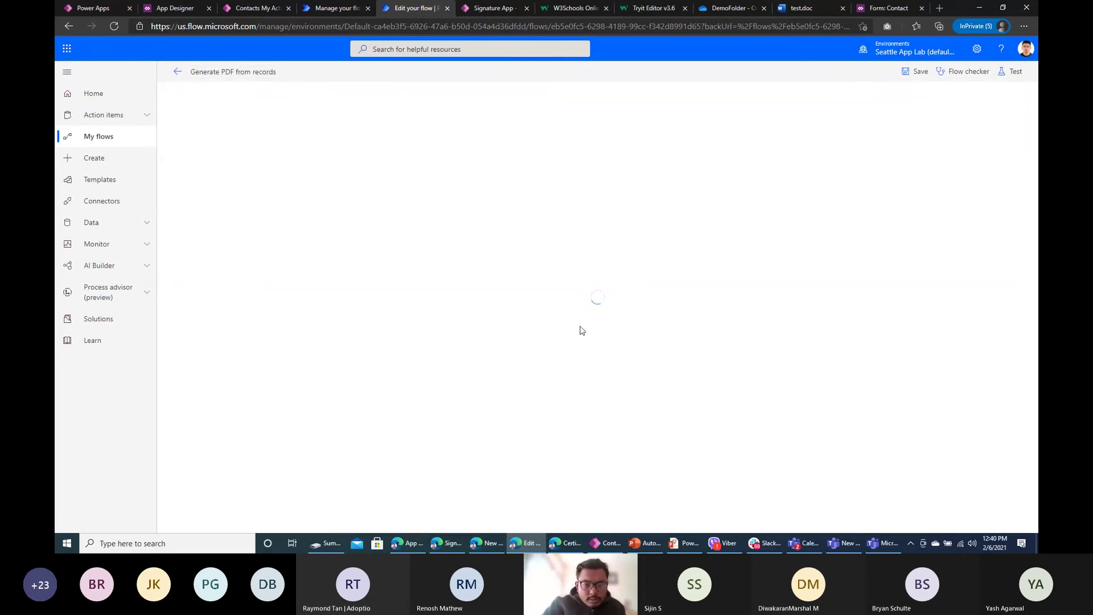
Step: Expand the Create file, Convert file using path and Create file 2 steps, then return to Contacts
left_click(541, 148)
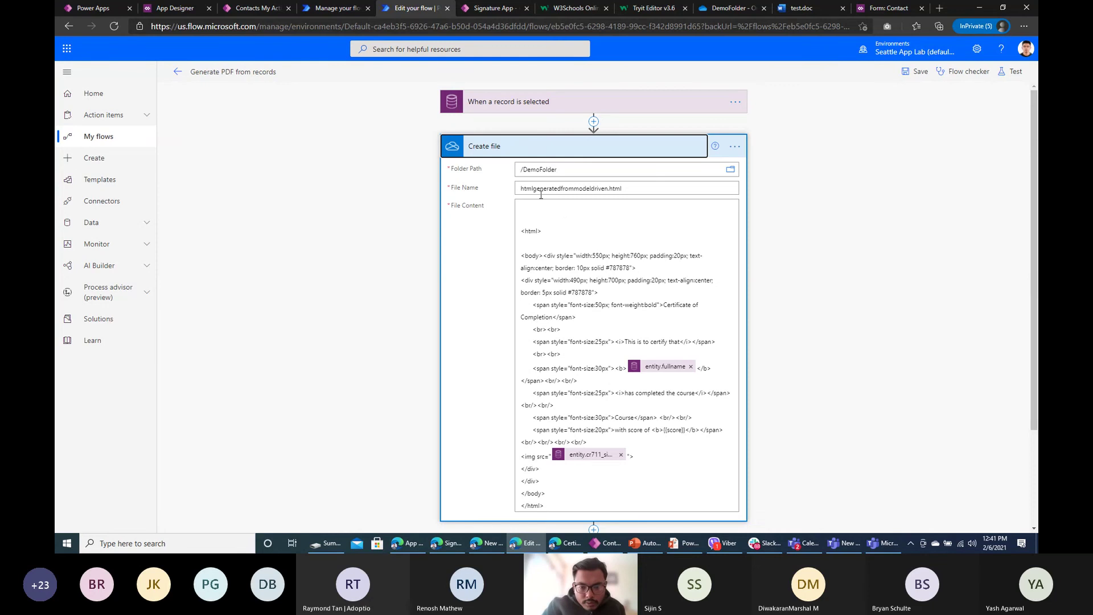
scroll(626, 182, "down", 3)
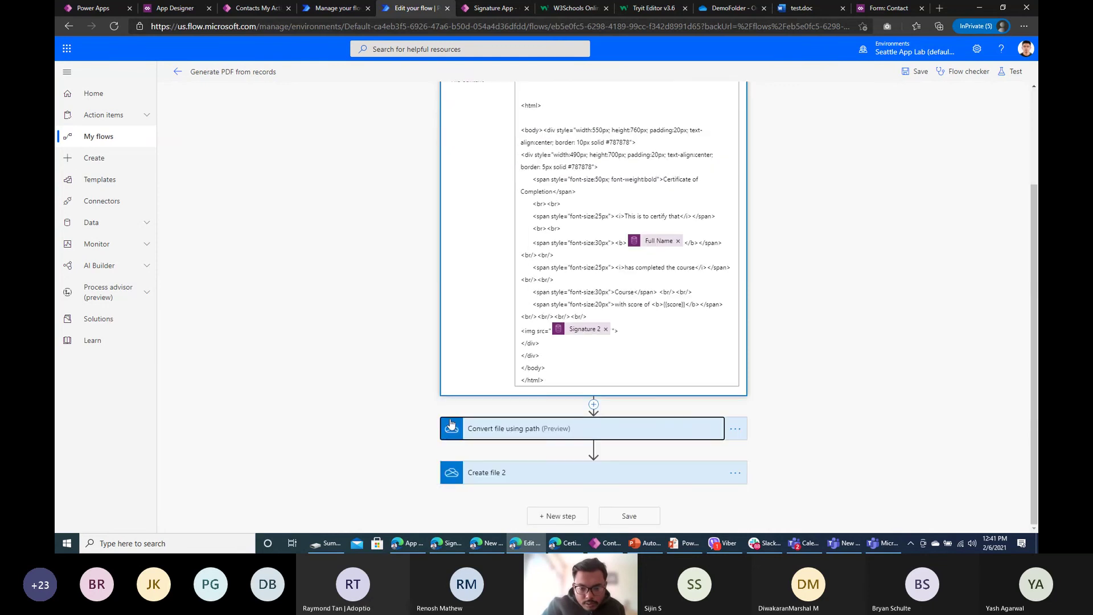
left_click(512, 429)
left_click(524, 482)
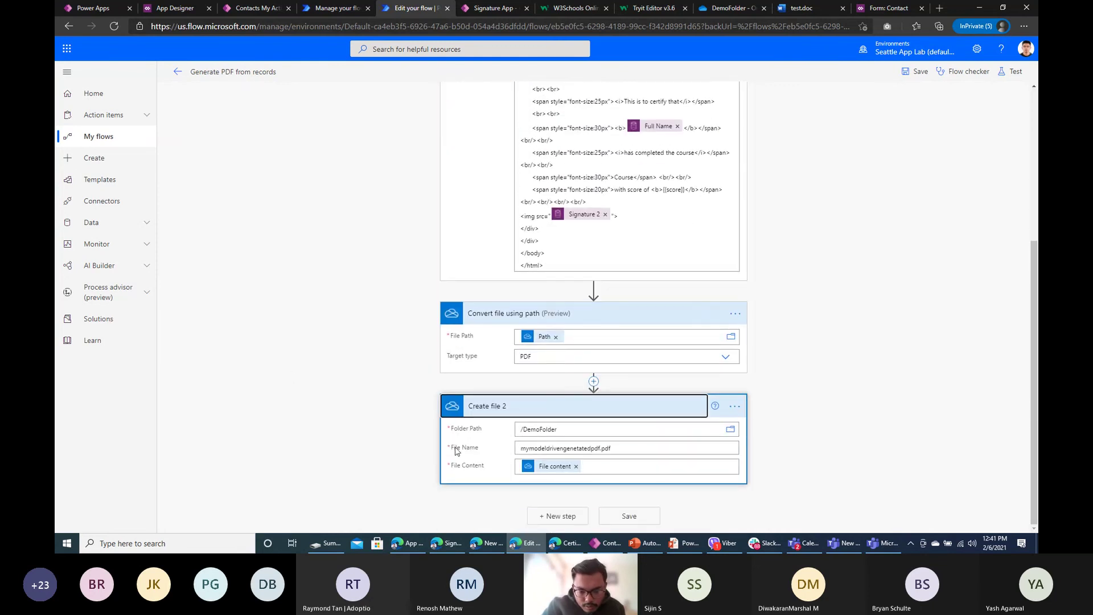
left_click(178, 73)
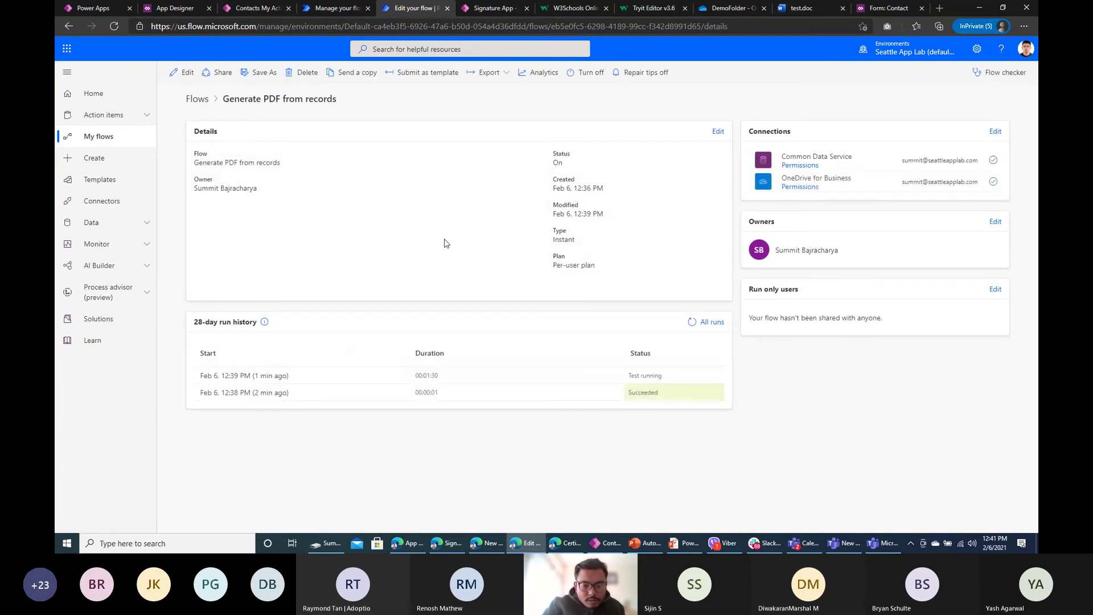
left_click(250, 9)
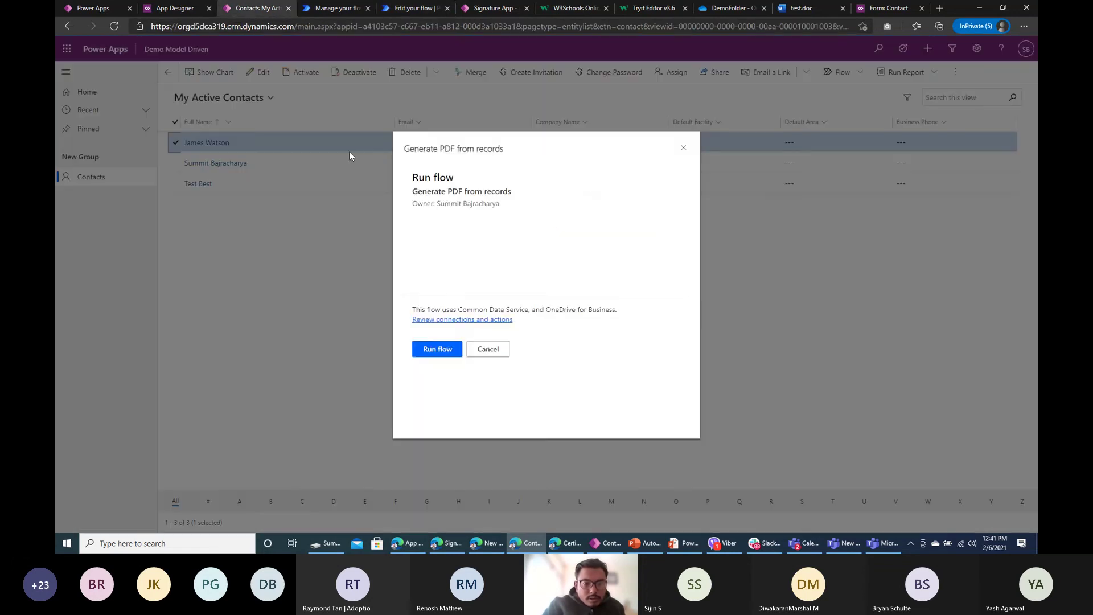
Step: Confirm the run on the contact, verify all four steps succeeded, and view the certificate preview
left_click(442, 349)
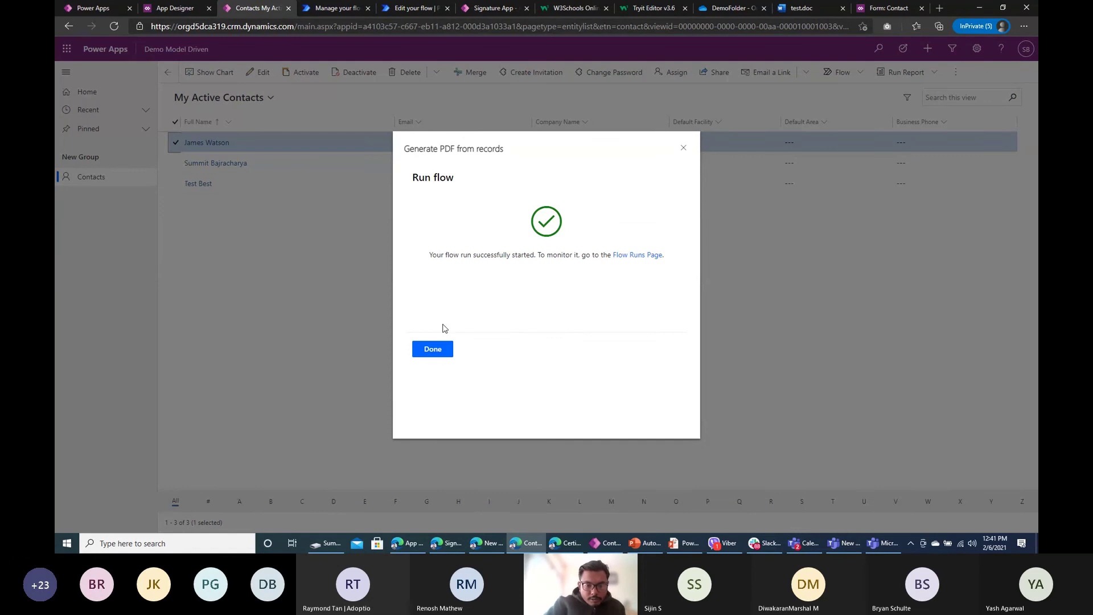
left_click(433, 349)
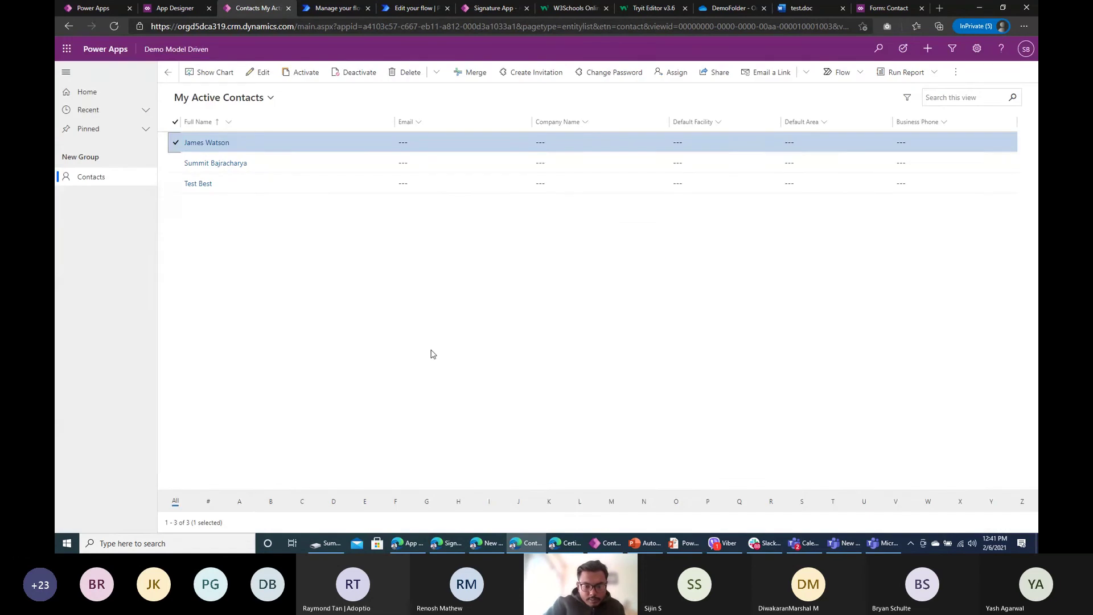
left_click(425, 8)
left_click(692, 323)
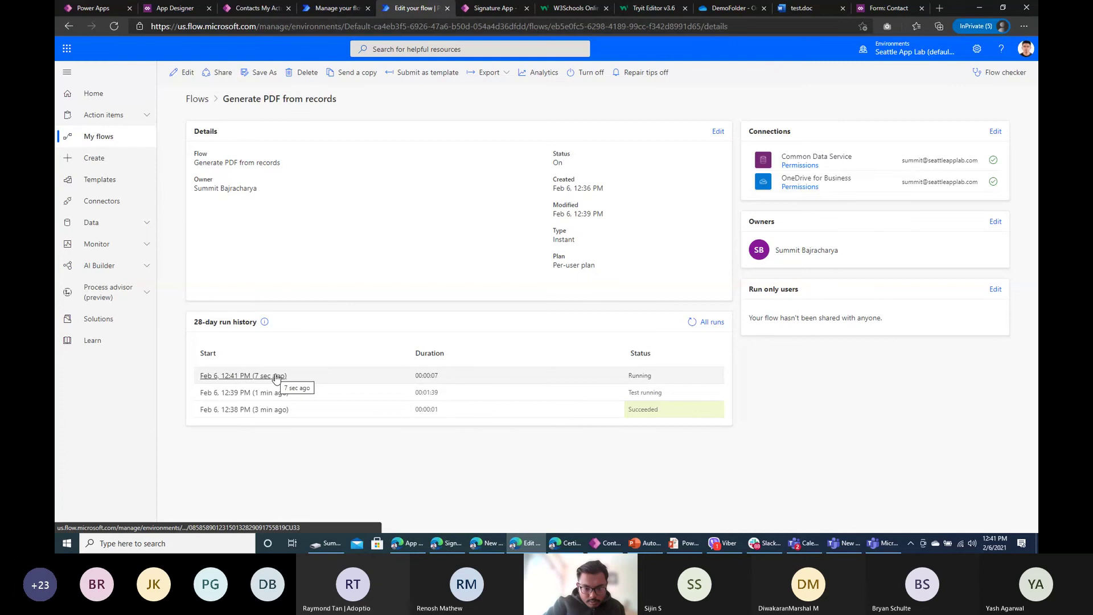
left_click(275, 377)
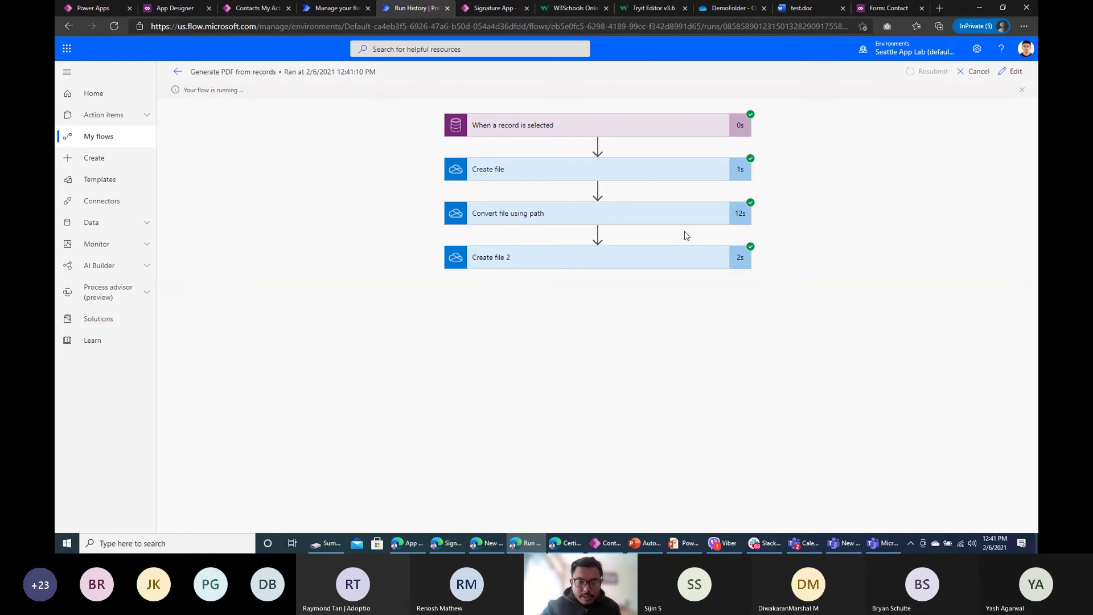
left_click(177, 72)
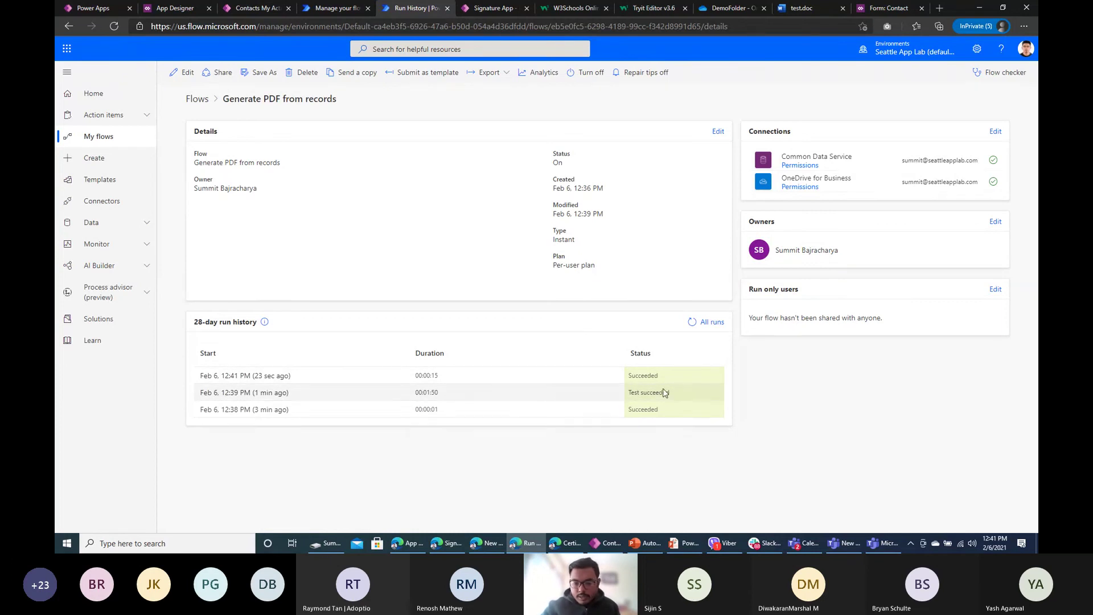
left_click(753, 10)
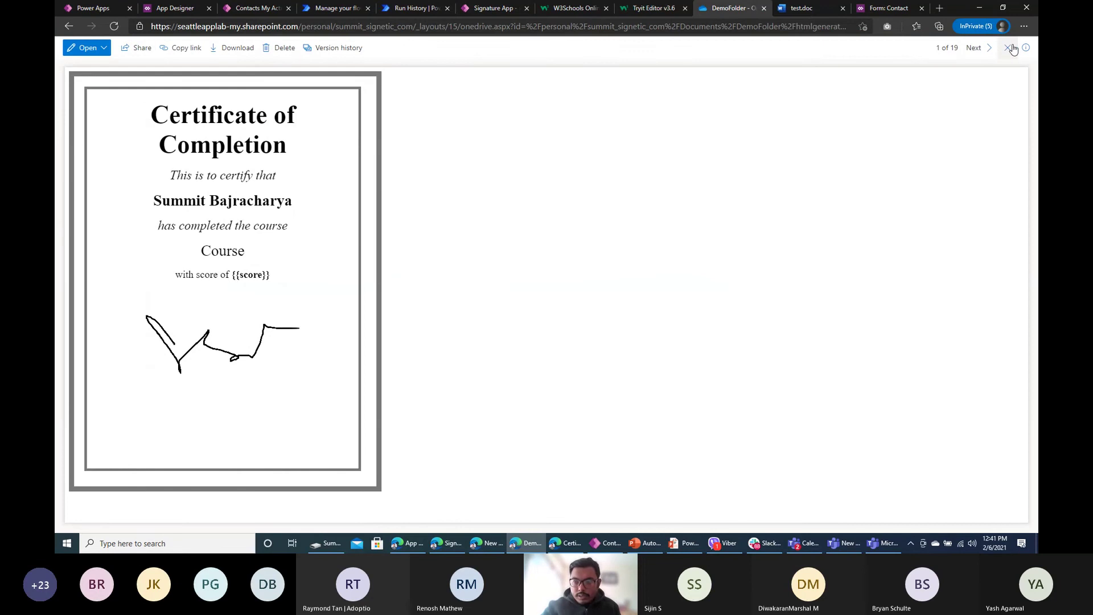
Step: Open mymodeldrivengenetatedpdf.pdf from DemoFolder in the viewer
left_click(1007, 48)
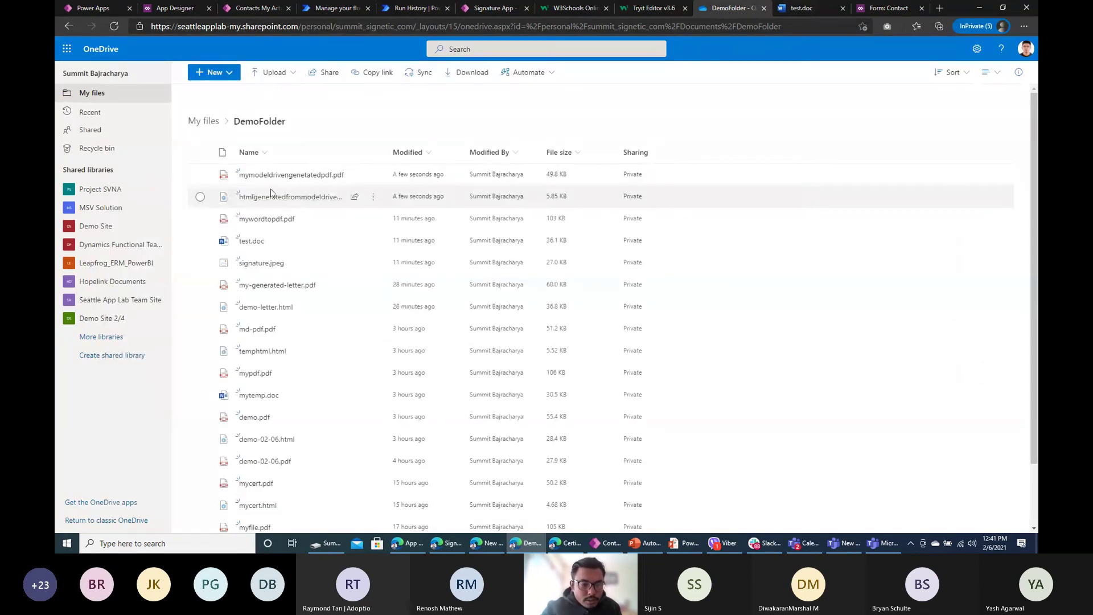
mouse_move(302, 180)
left_click(302, 178)
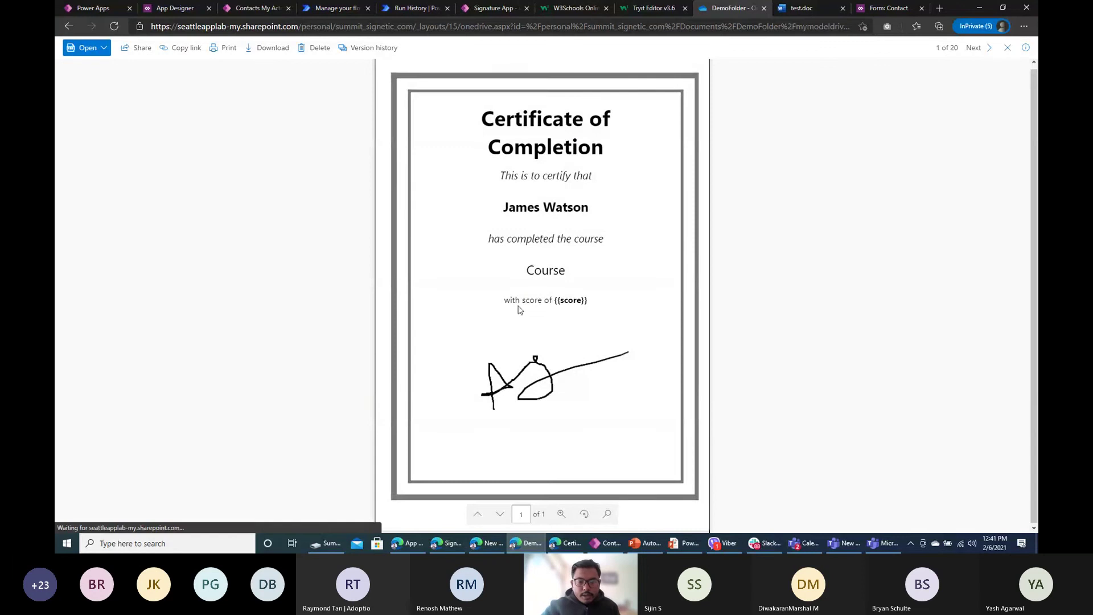
left_click(1008, 49)
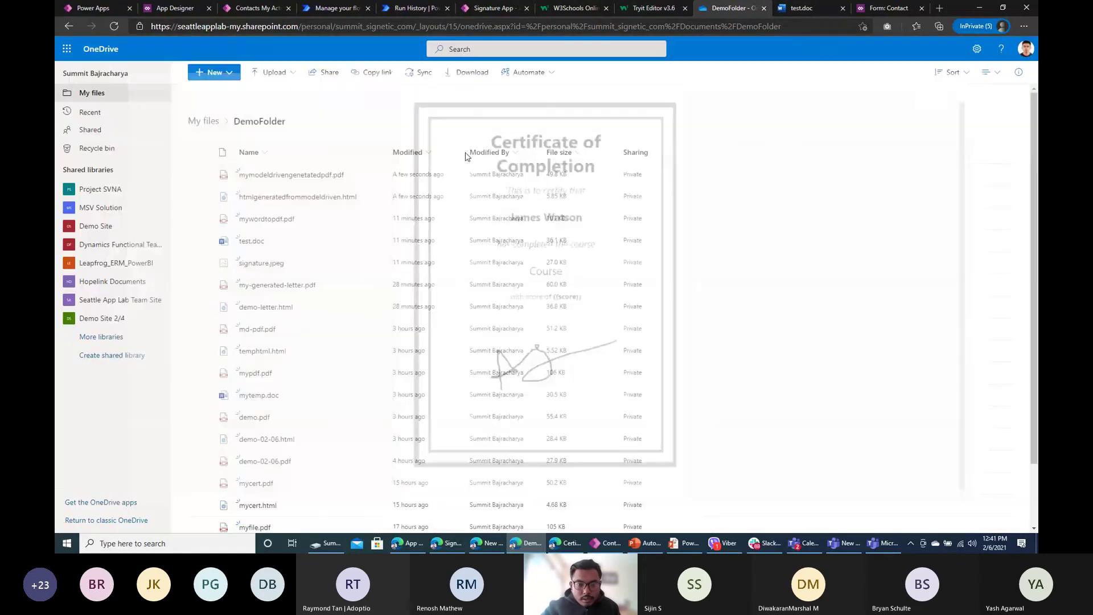
left_click(317, 178)
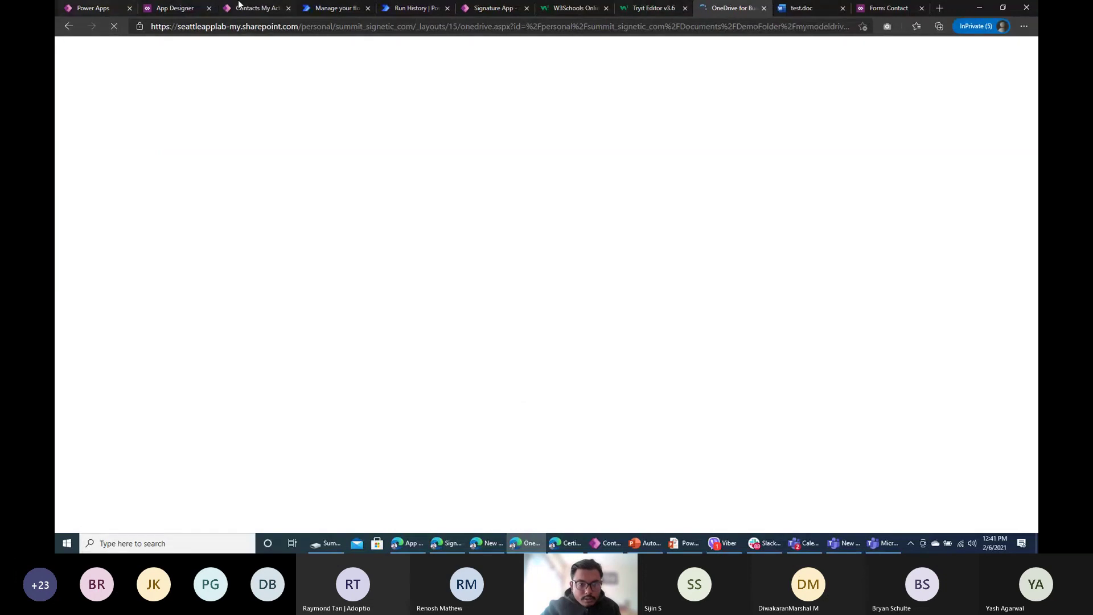
Step: Compare the certificate with the contact's Signature 2, then return to the PDF
left_click(261, 8)
left_click(207, 143)
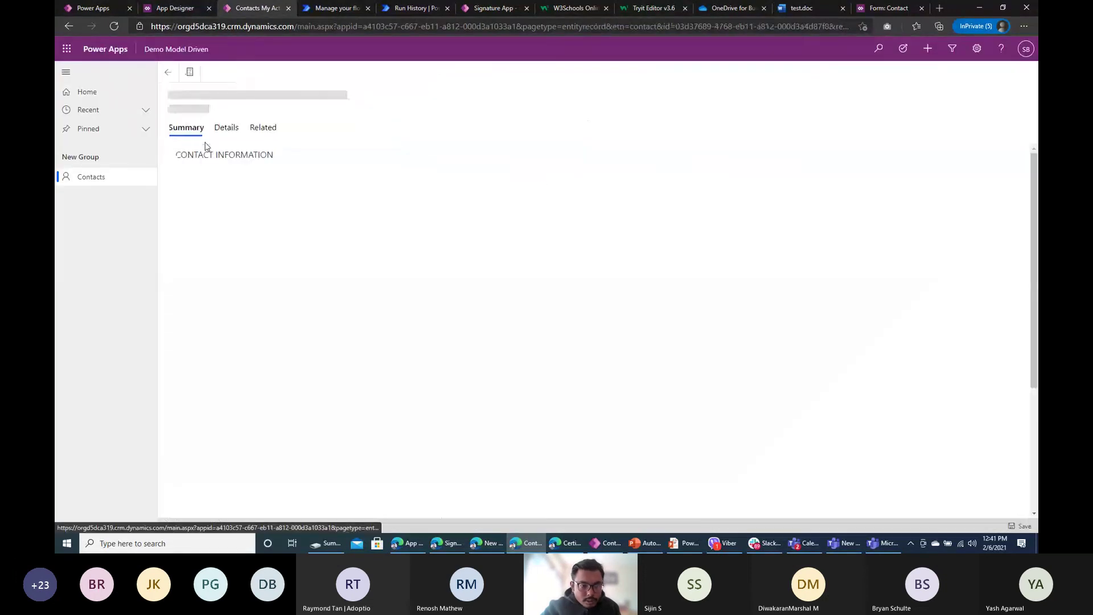
scroll(782, 230, "down", 10)
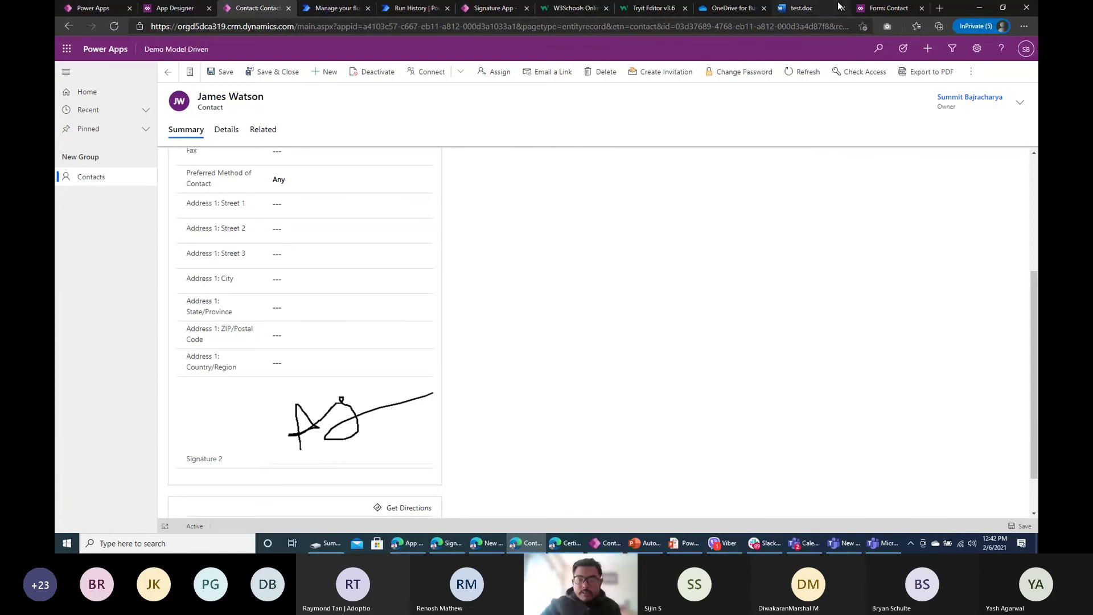
left_click(731, 8)
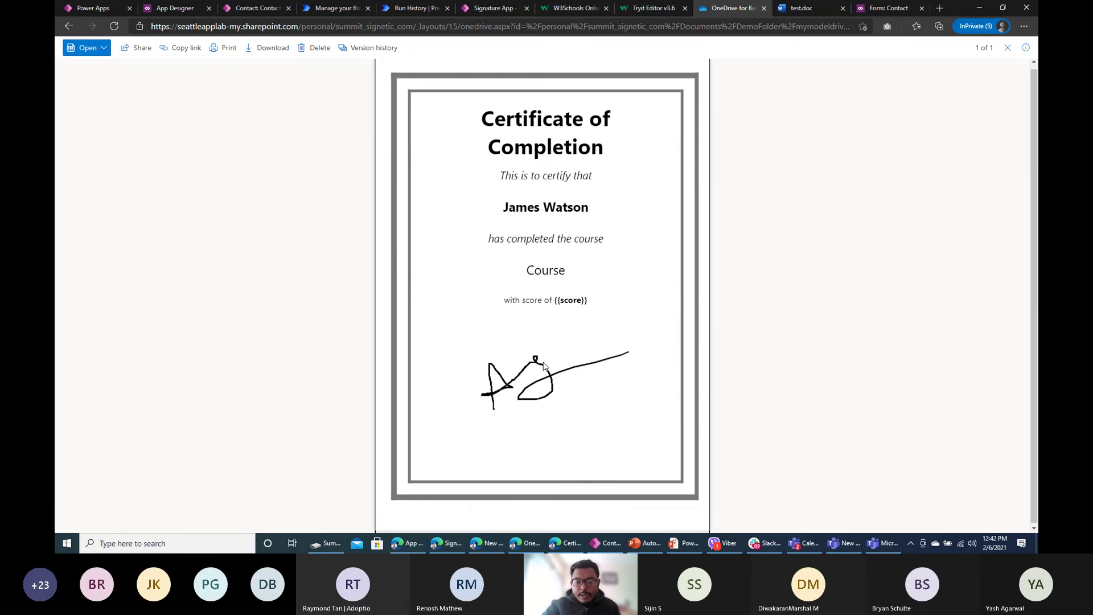
Step: On the classic Contact form, open the Signature 2 field's properties
left_click(885, 10)
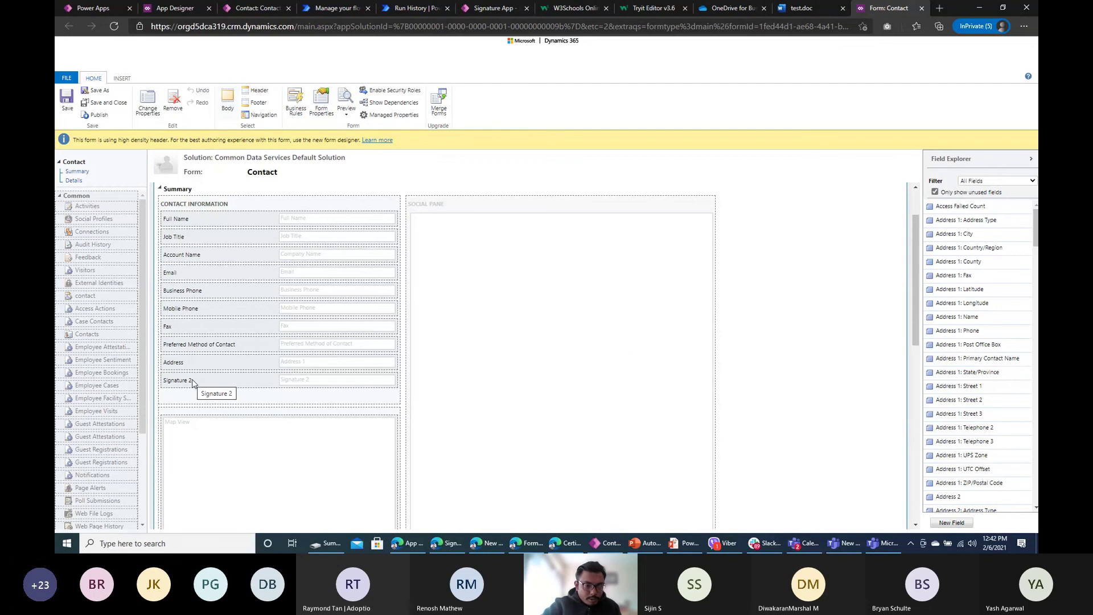
double_click(212, 383)
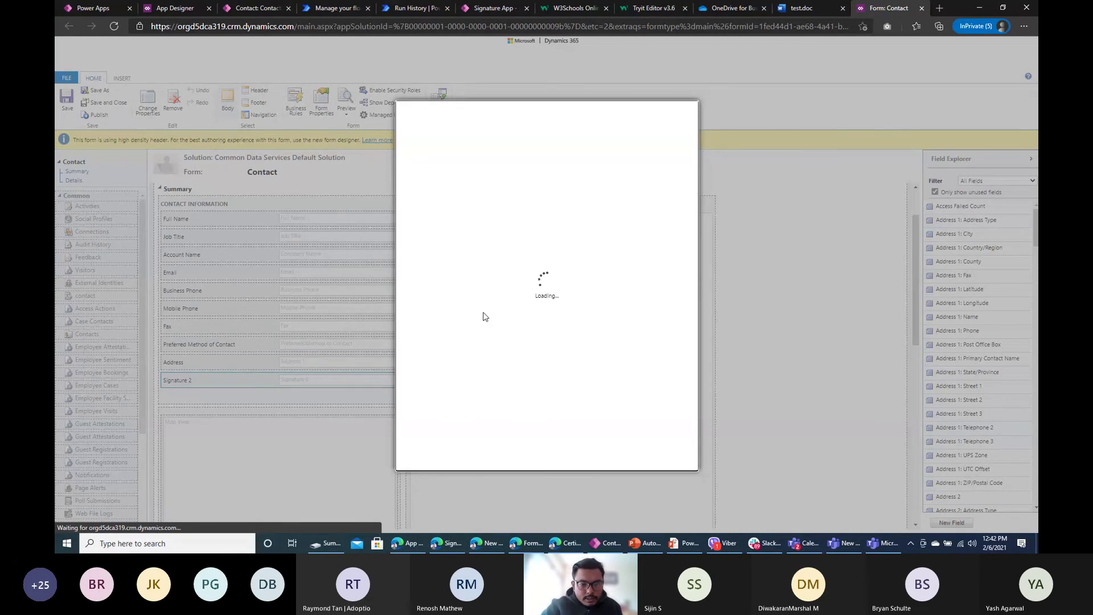
Step: Search the Power Apps solutions list for 'conta'
left_click(91, 8)
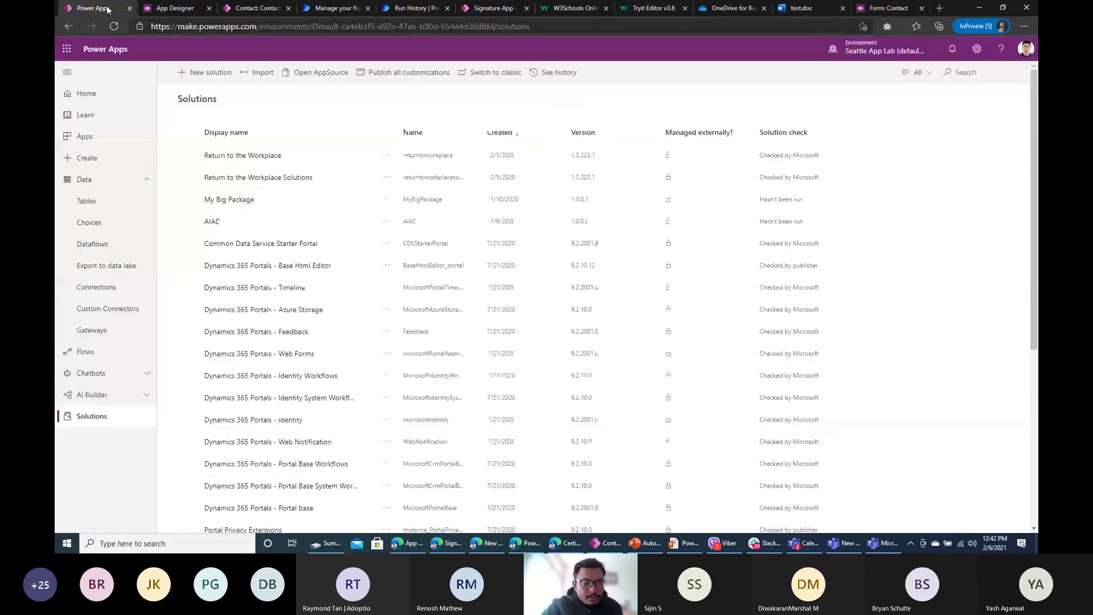
left_click(985, 80)
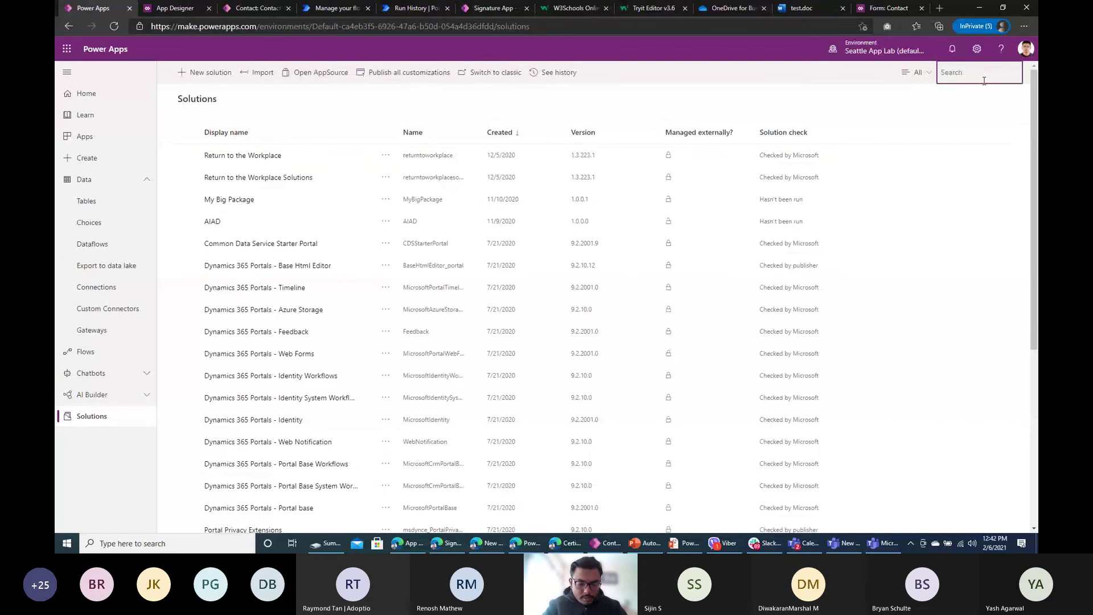
type("cont")
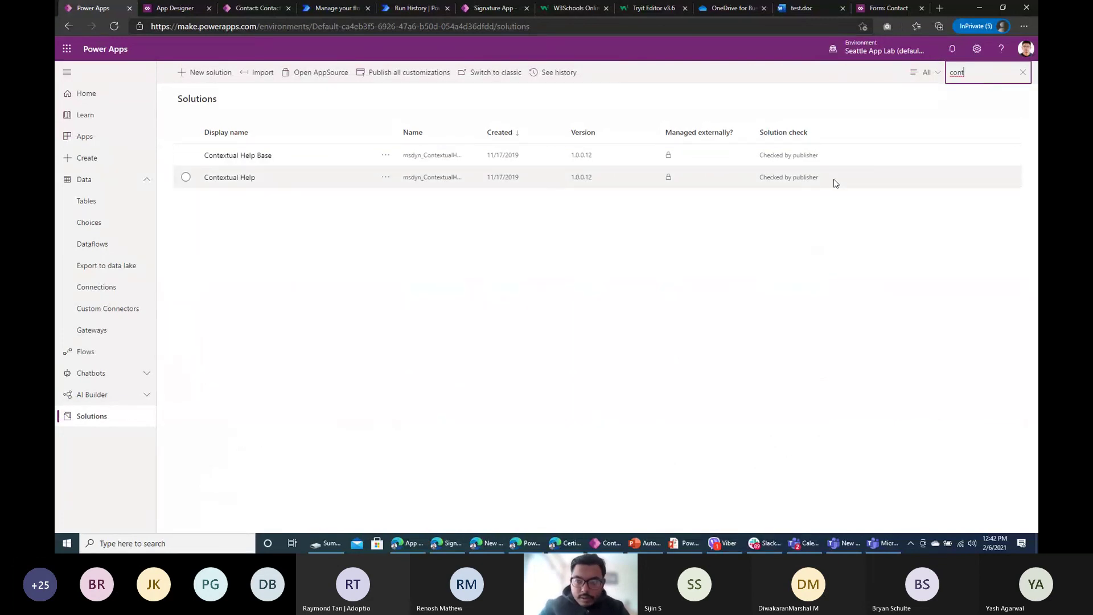
type("a")
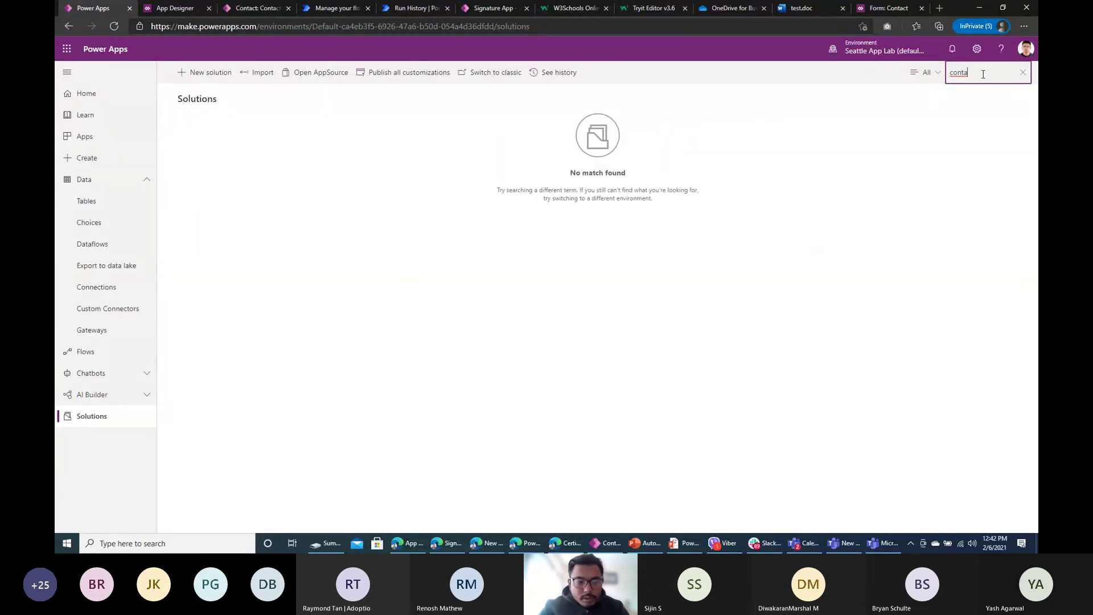
Step: Open the Tables list, return to the Signature 2 field properties, then bring up the Teams meeting
left_click(121, 213)
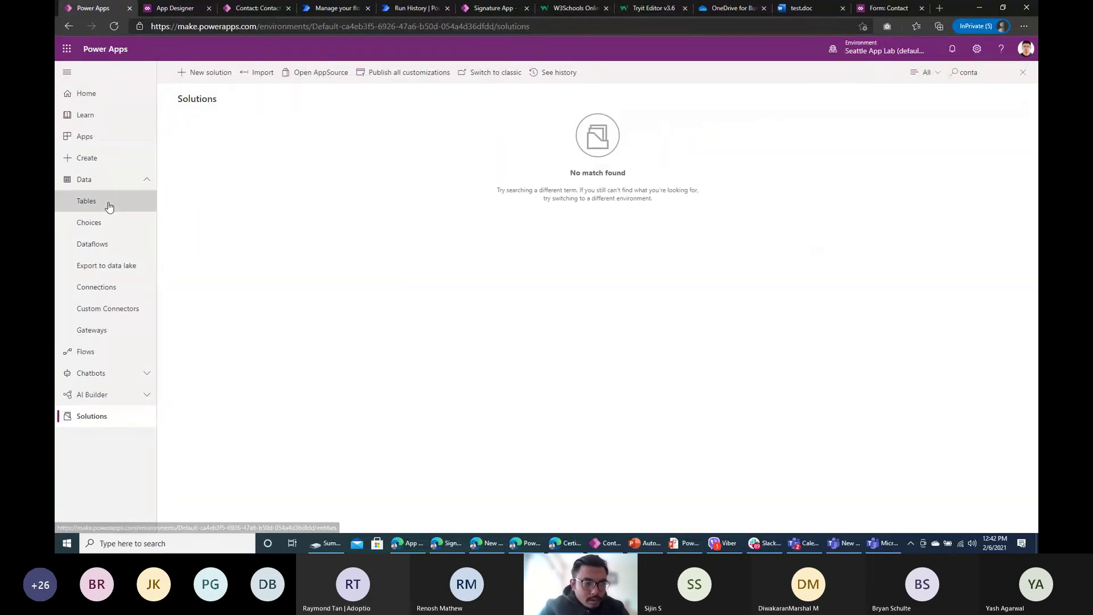
left_click(885, 8)
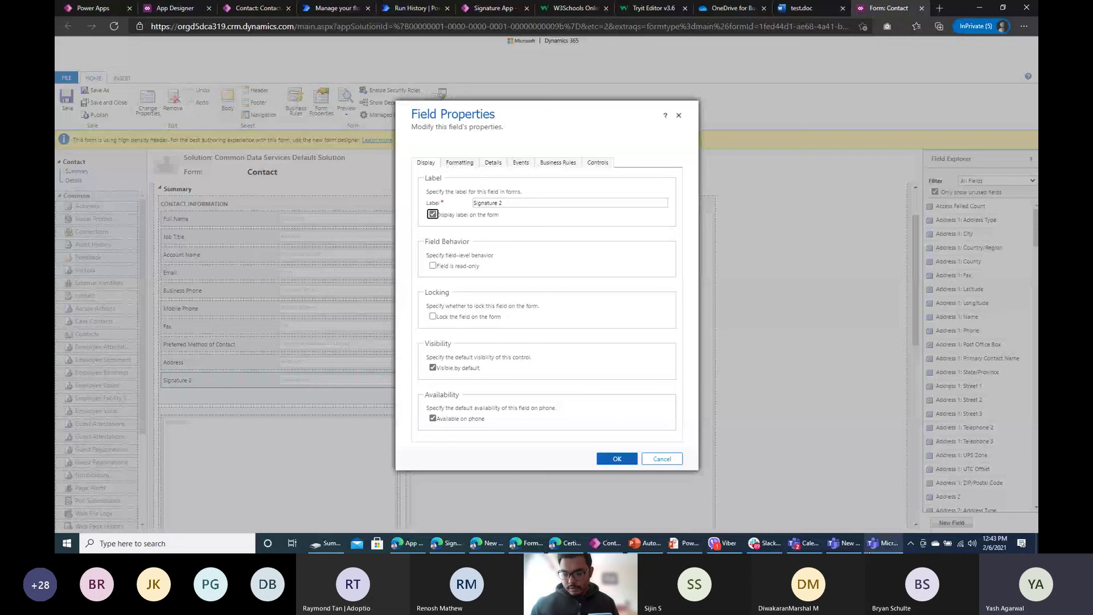
left_click(846, 541)
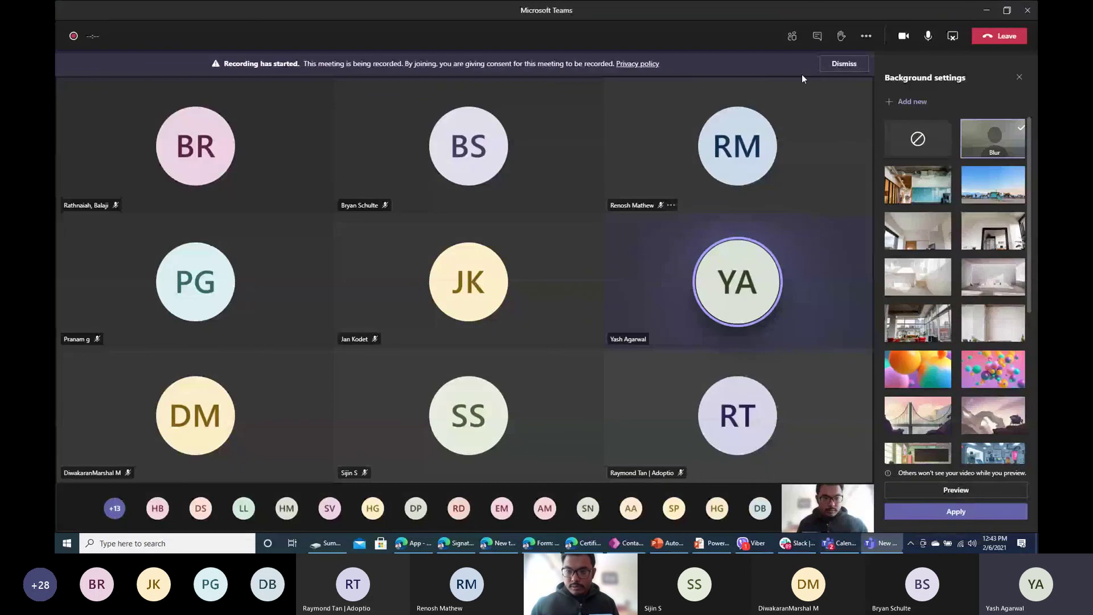
Step: Dismiss the meeting recording notice and leave the microphone muted
left_click(928, 36)
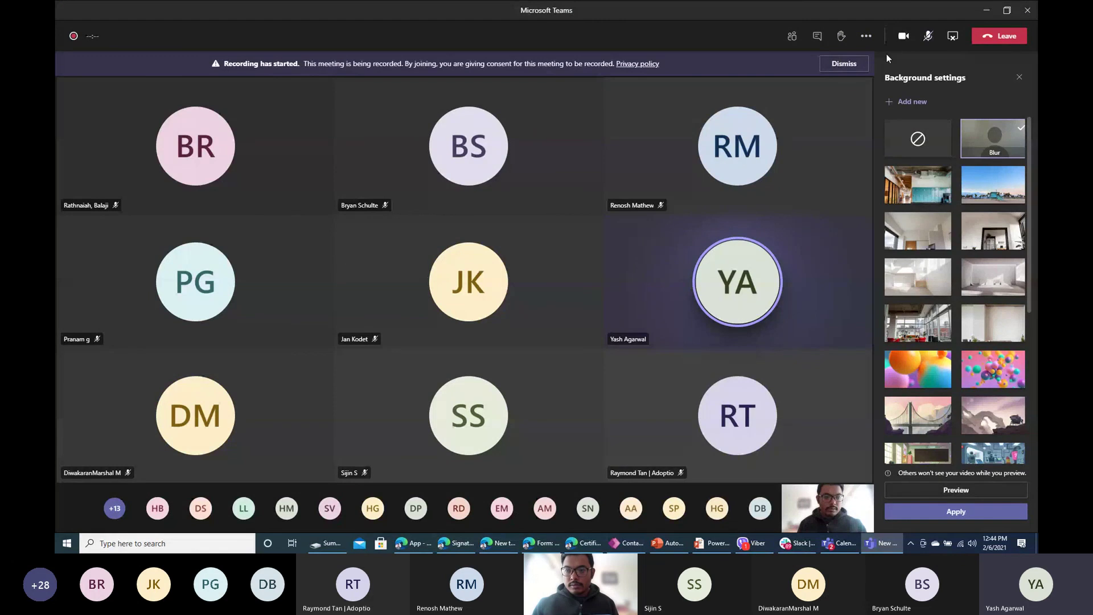
left_click(927, 40)
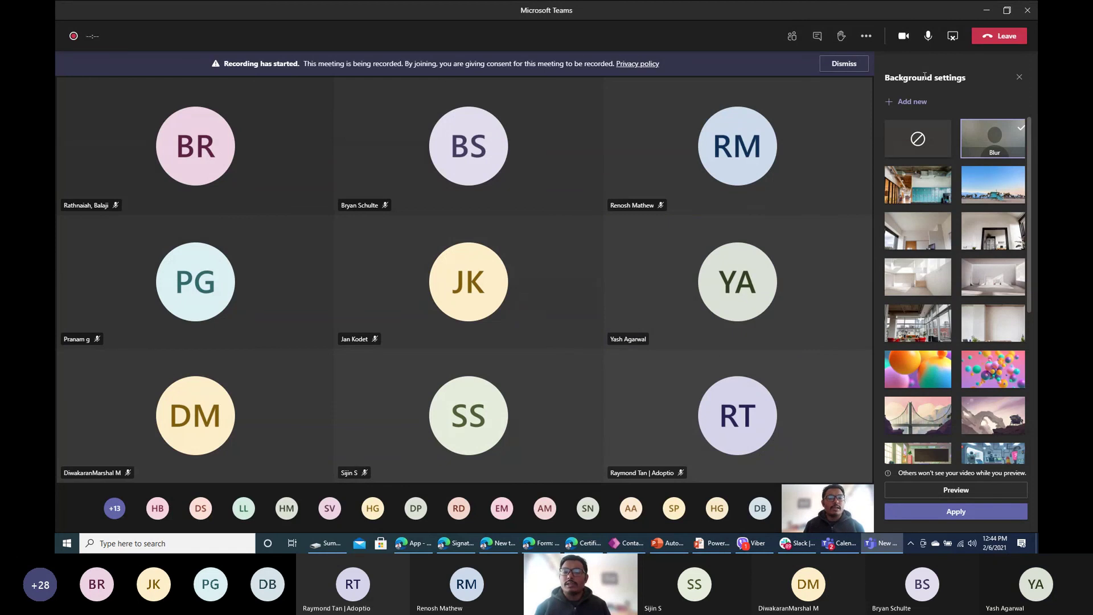
left_click(838, 68)
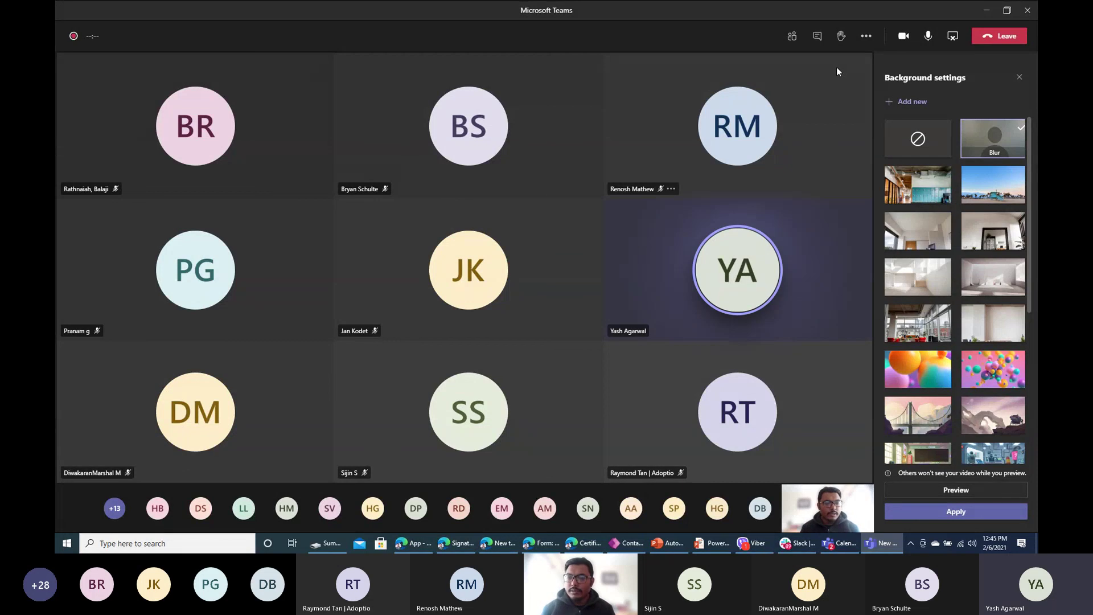
left_click(928, 37)
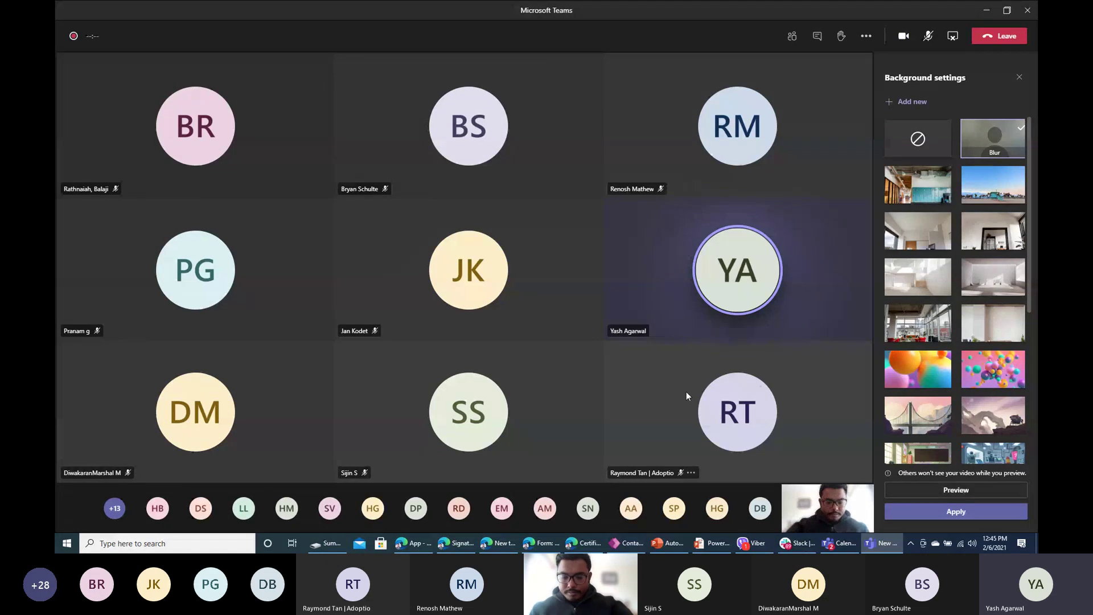
Step: Turn the camera off and show the meeting's participant list
left_click(905, 36)
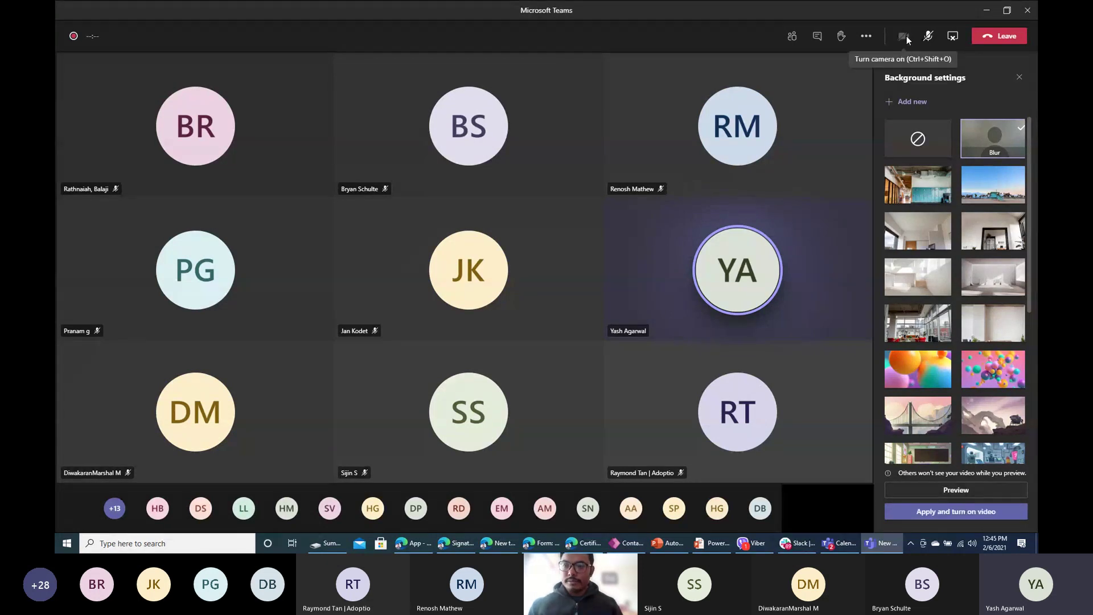
left_click(905, 36)
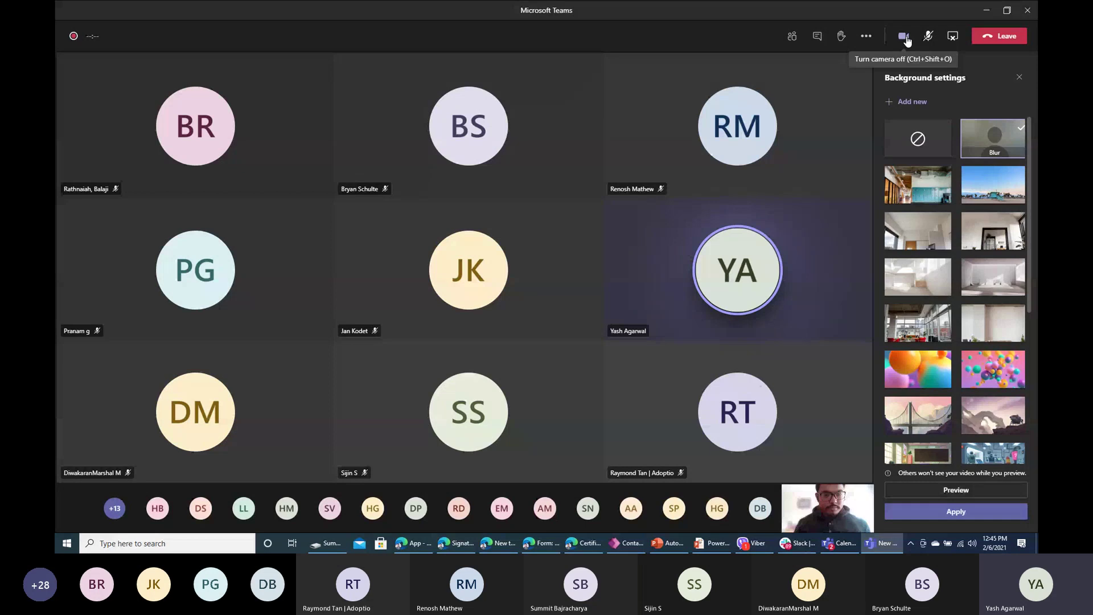
left_click(905, 37)
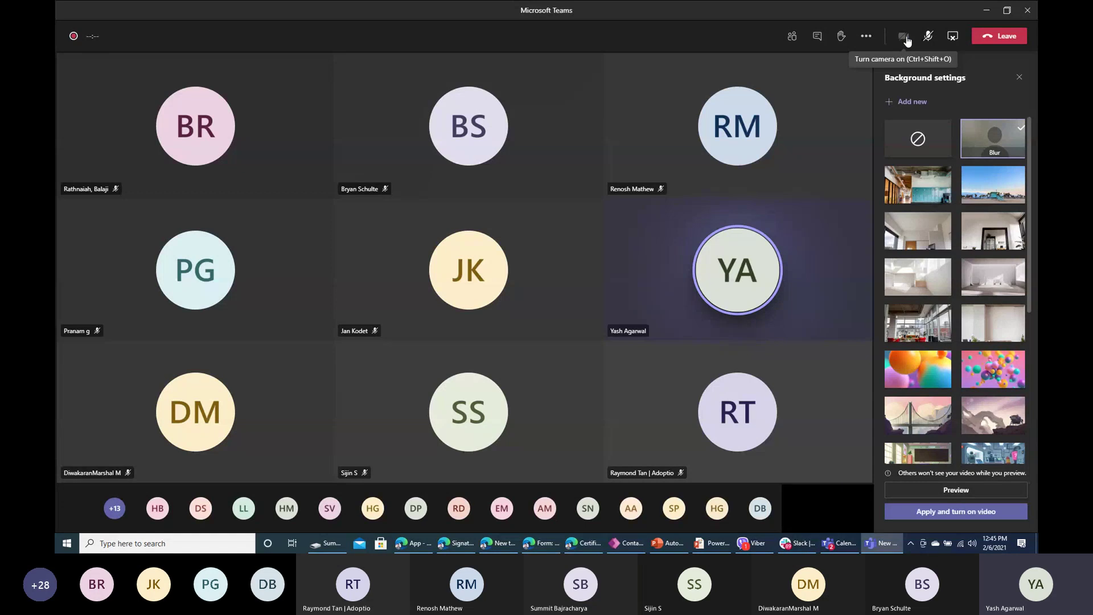
left_click(792, 36)
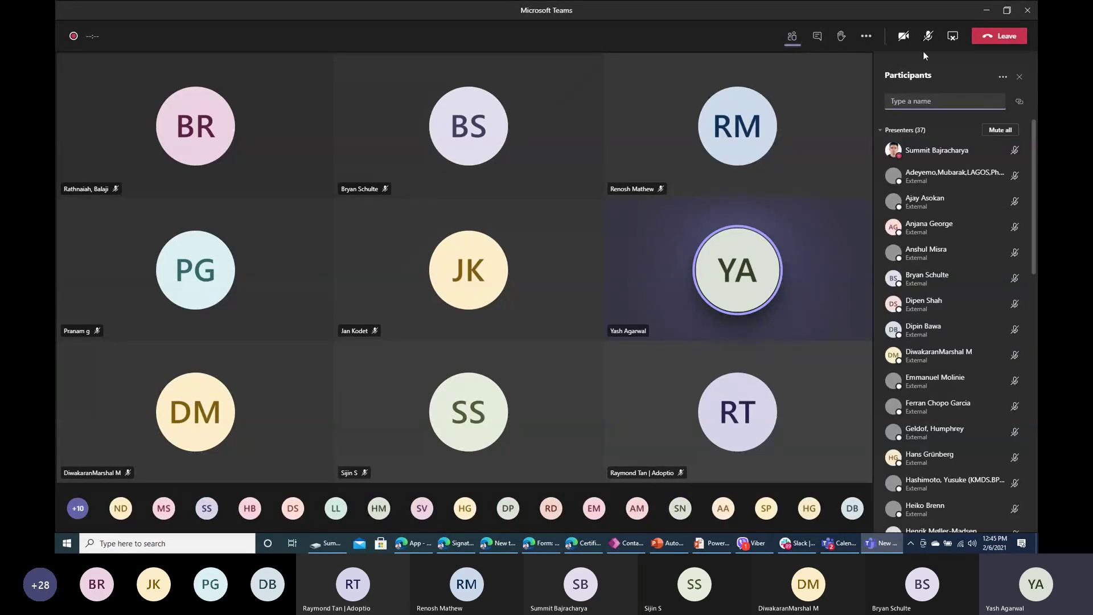